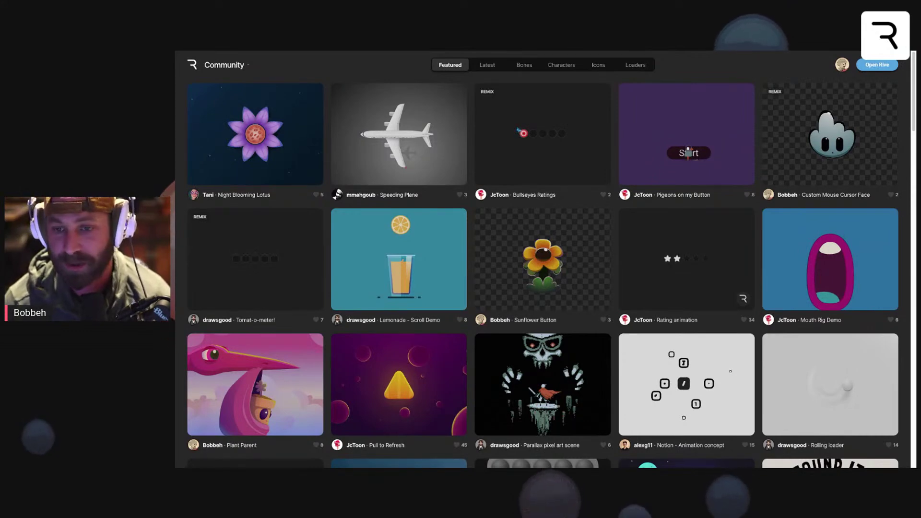
Step: Open the Rating animation community file by JcToon and try out its star rating up to five stars
click(679, 270)
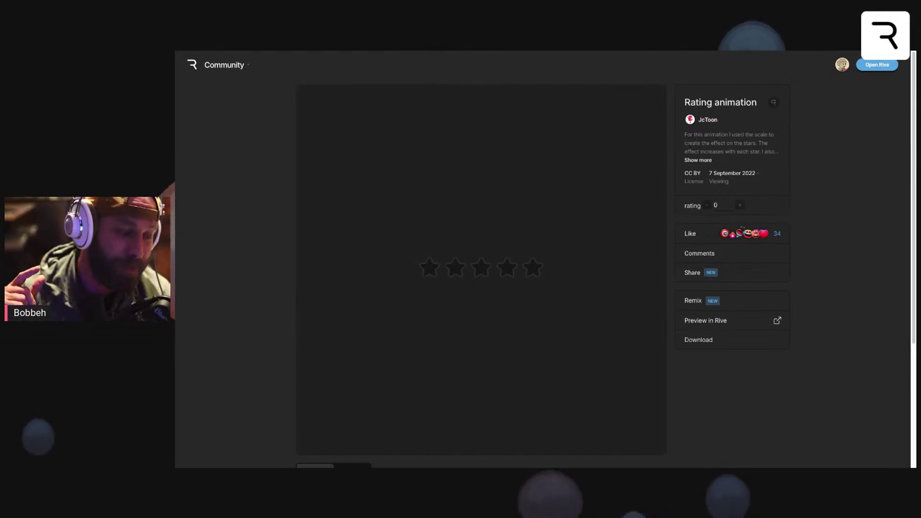
click(429, 267)
click(481, 267)
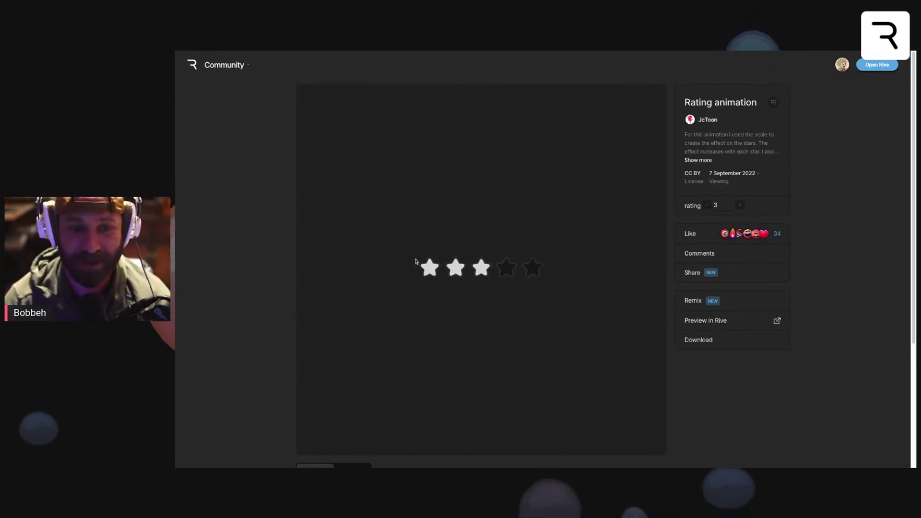
click(537, 270)
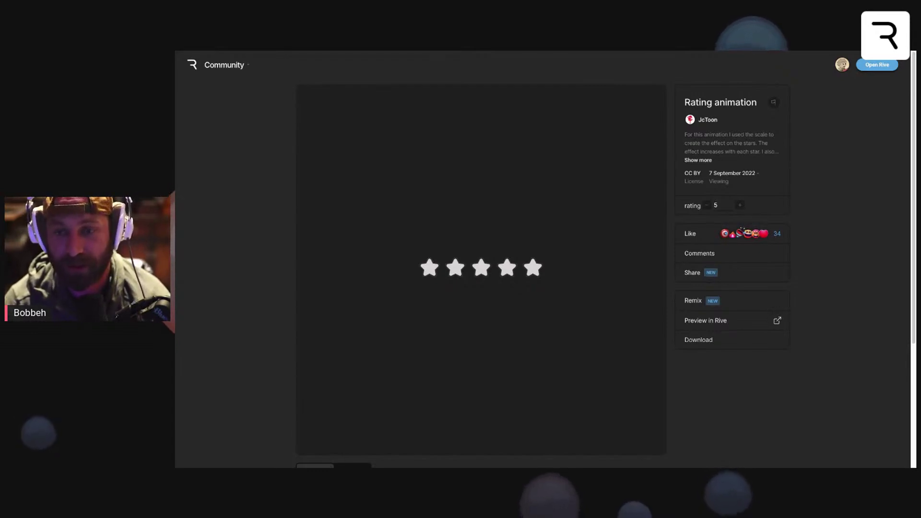
Step: Remix the Rating animation file again to open a fresh copy in the editor
click(731, 305)
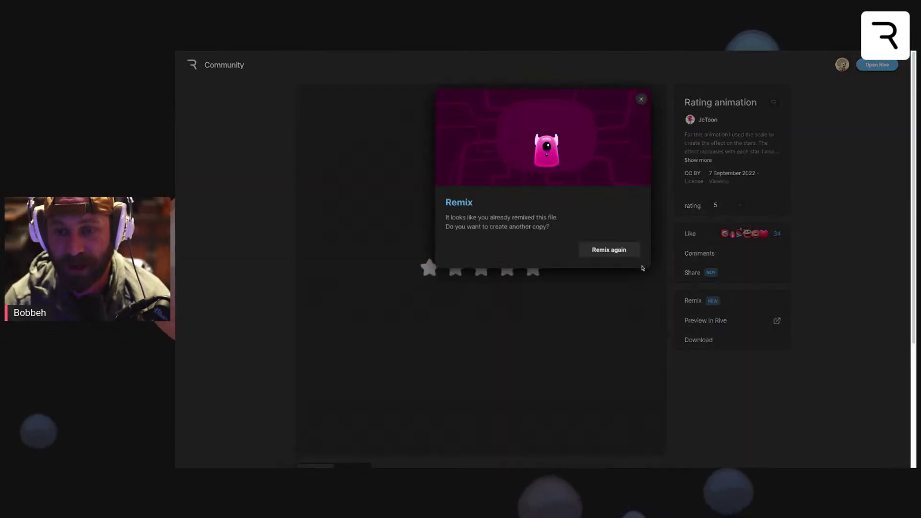
click(607, 253)
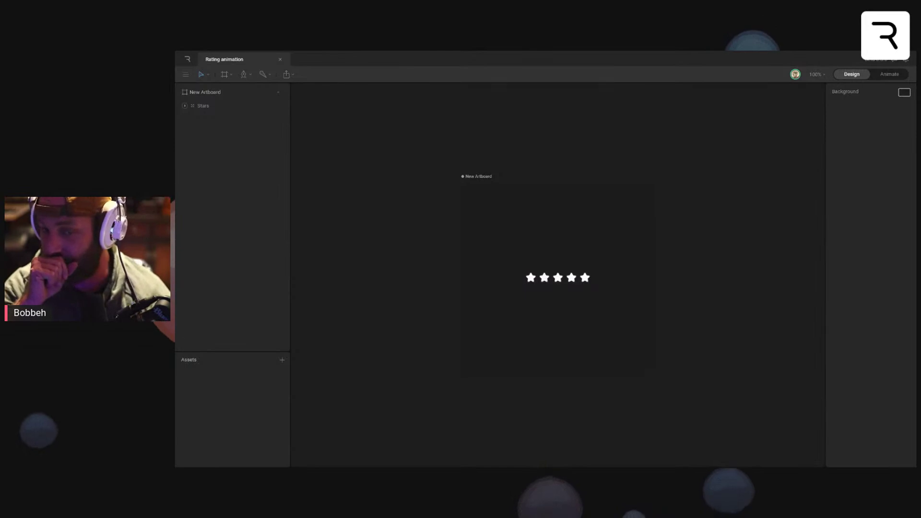
Step: Expand the Stars group in the hierarchy and select the whole group
scroll(557, 302, up, 5)
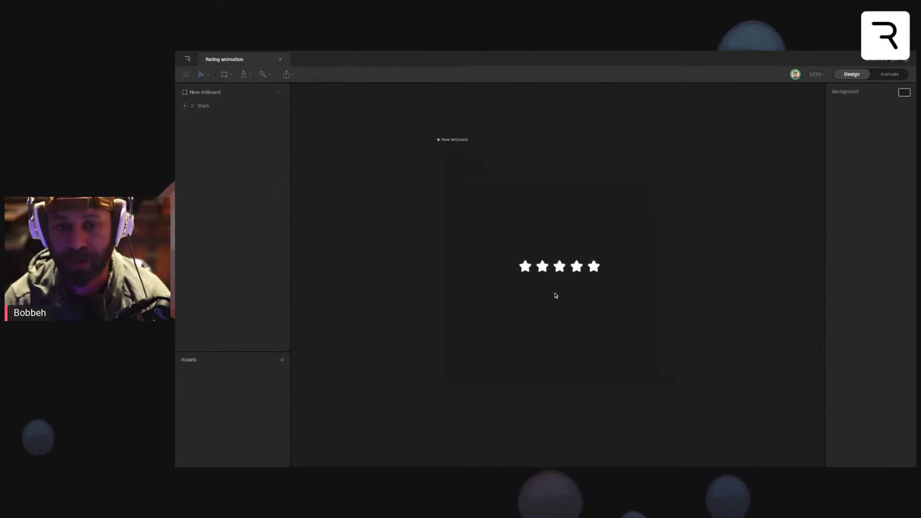
scroll(567, 293, up, 3)
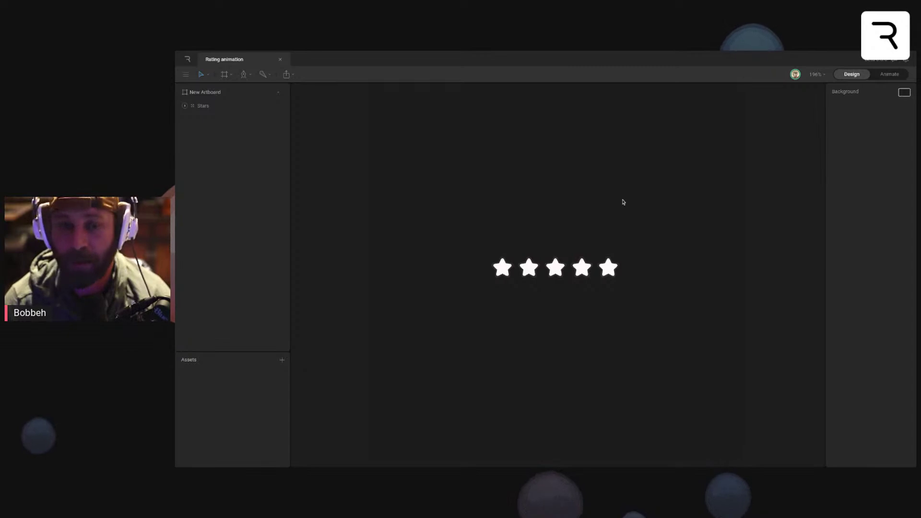
click(185, 106)
click(208, 108)
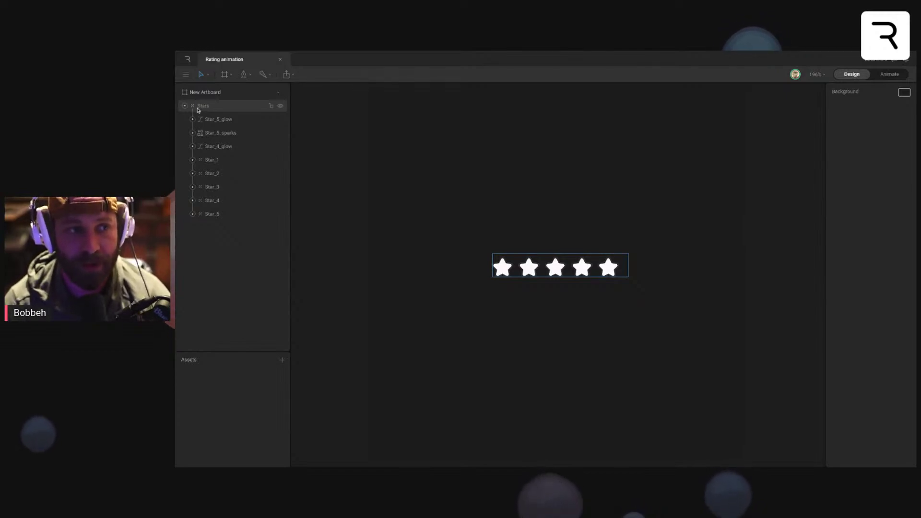
click(197, 110)
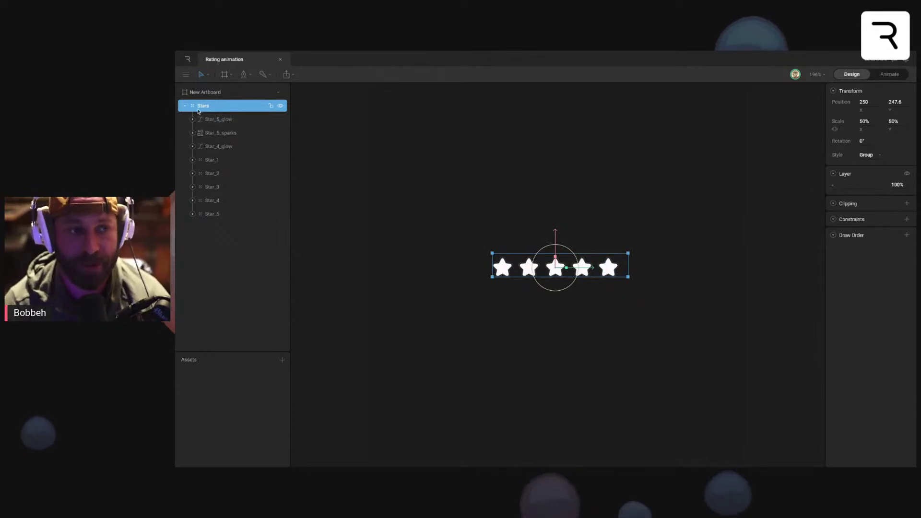
Step: Try moving the Stars group horizontally, undo the move and deselect the group
drag(566, 269, 545, 269)
key(ctrl+z)
key(ctrl+z)
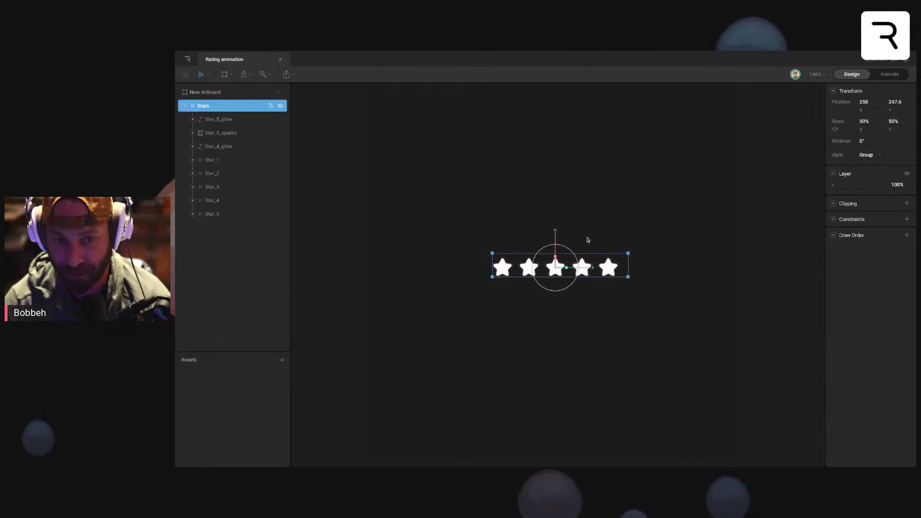
click(589, 235)
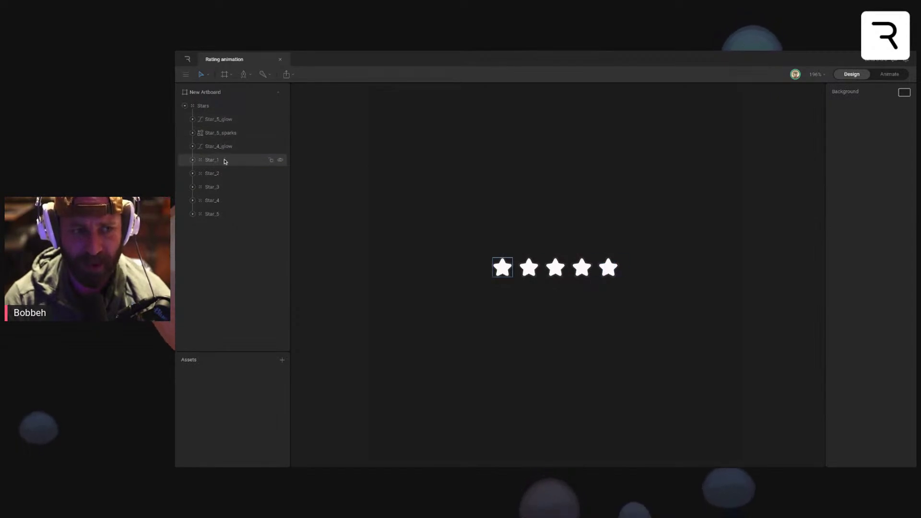
Step: Expand the Star_1 group and examine its star shape and the base shape behind it on the artboard
click(192, 160)
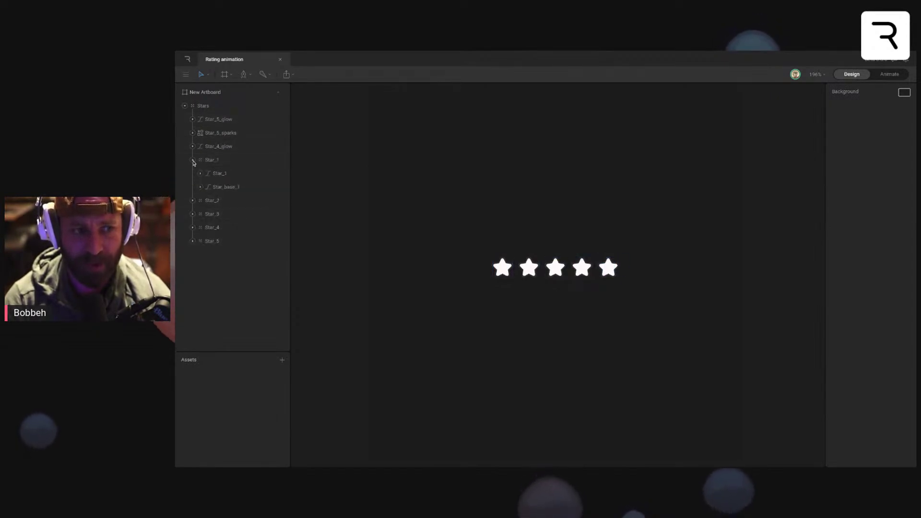
click(236, 173)
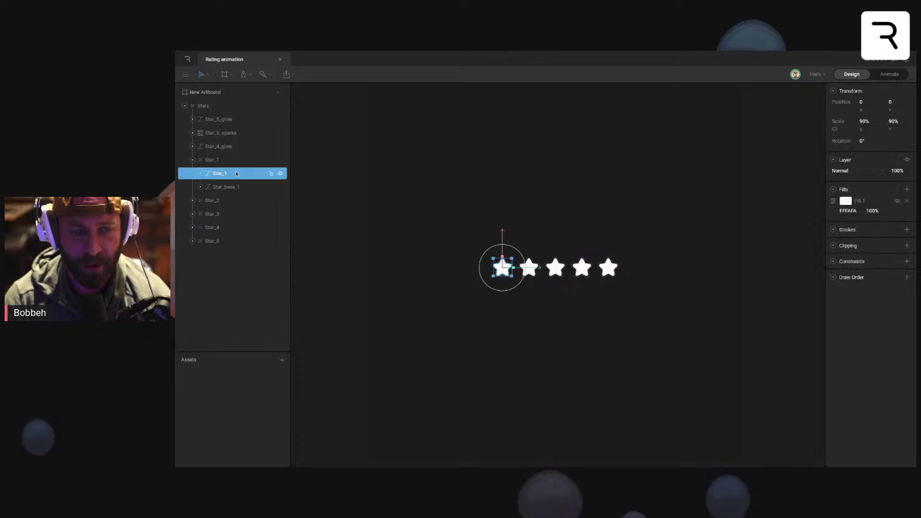
click(502, 297)
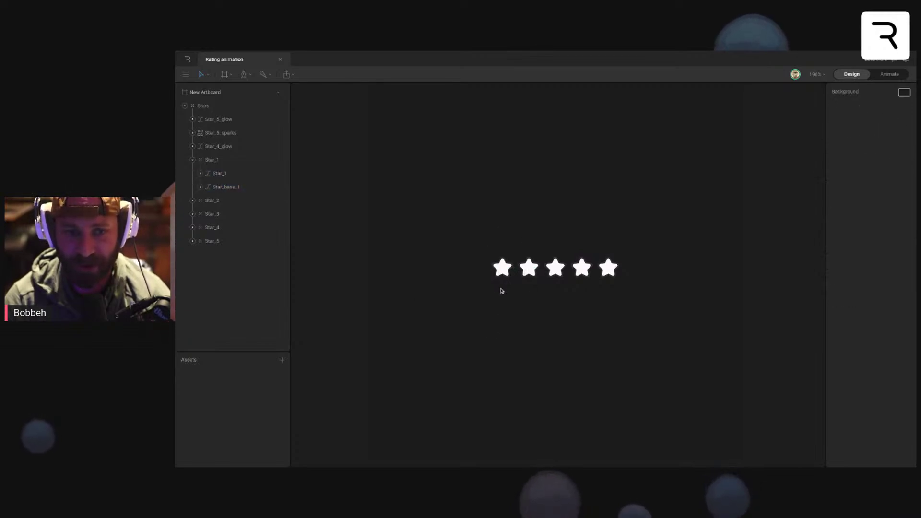
scroll(502, 297, up, 5)
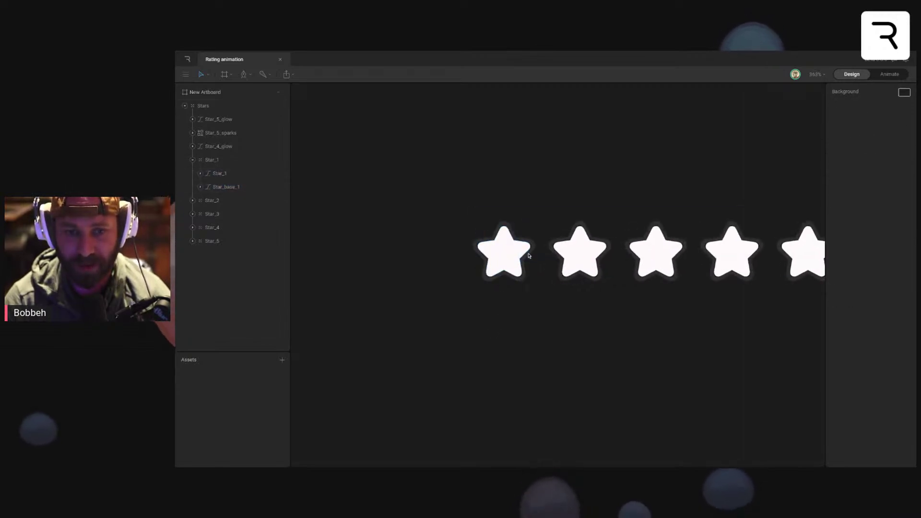
click(506, 247)
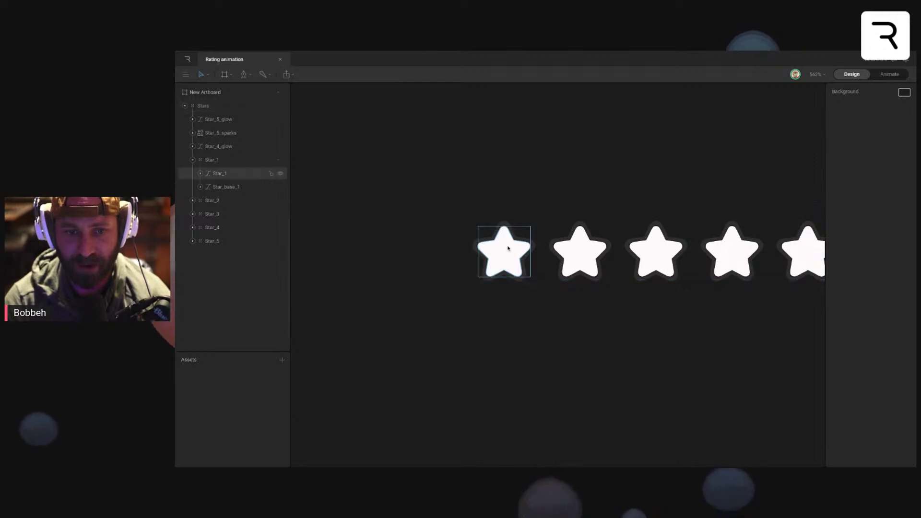
drag(570, 240, 526, 230)
click(520, 170)
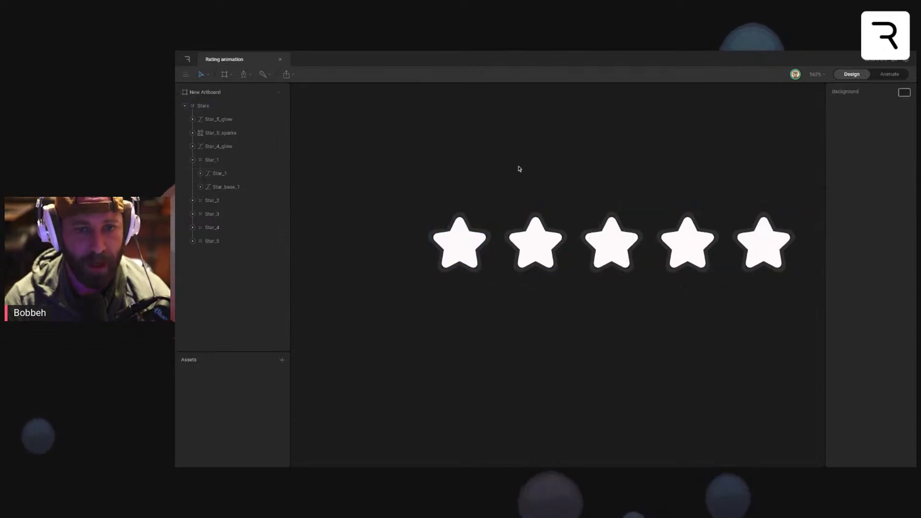
Step: Collapse the Star_1 group and examine the Star_4_glow, Star_5_sparks and Star_5_glow layers
scroll(497, 177, down, 5)
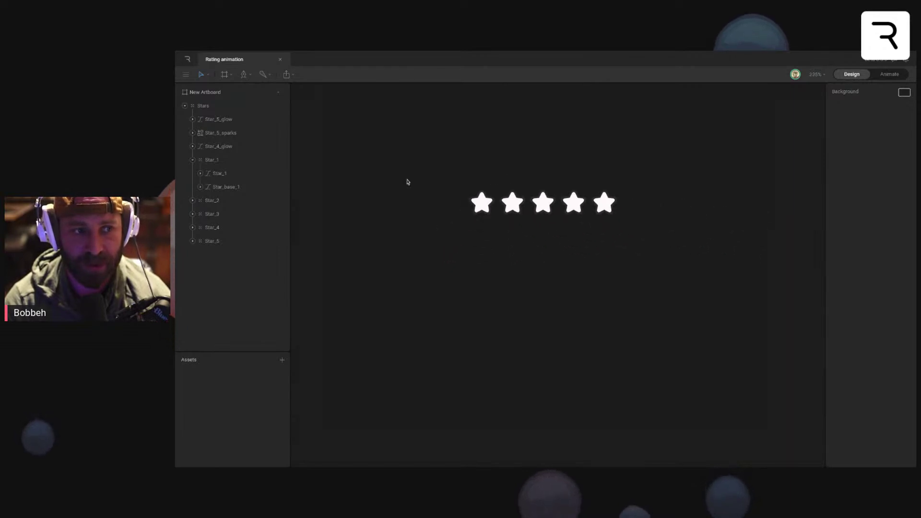
click(193, 160)
click(238, 150)
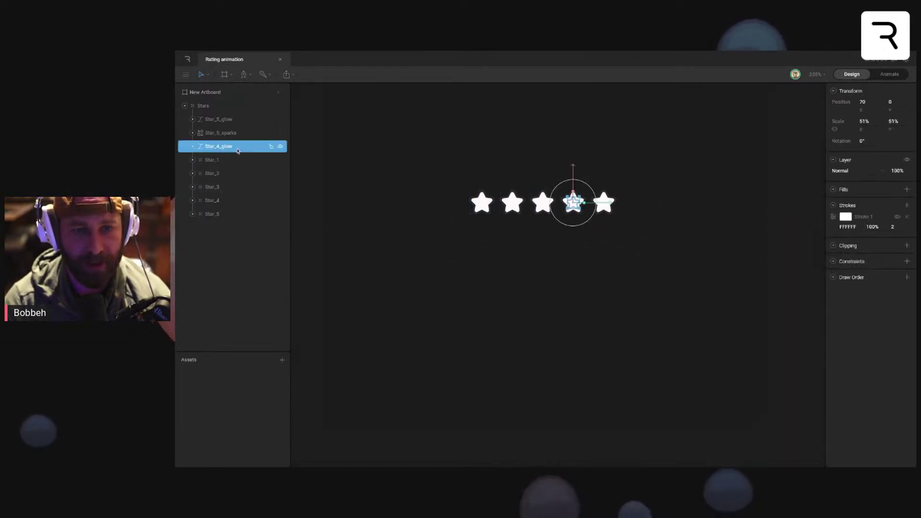
click(235, 133)
click(235, 119)
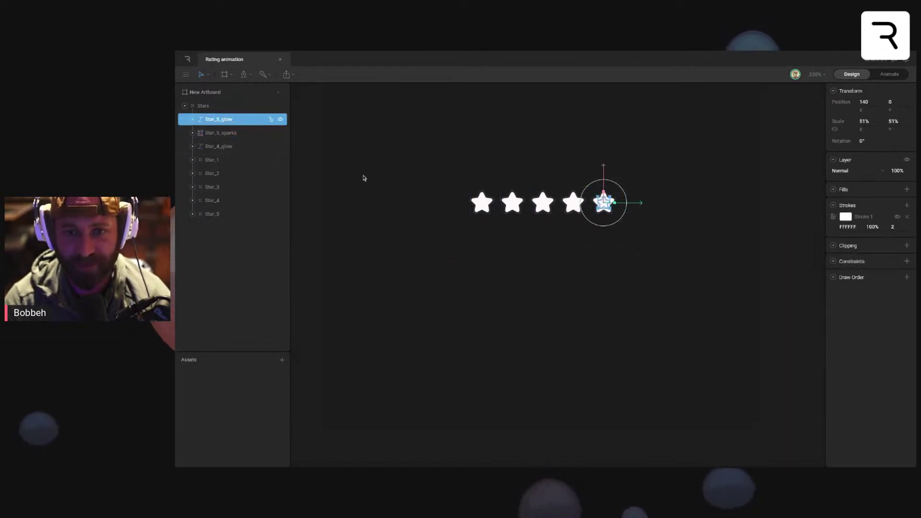
click(233, 133)
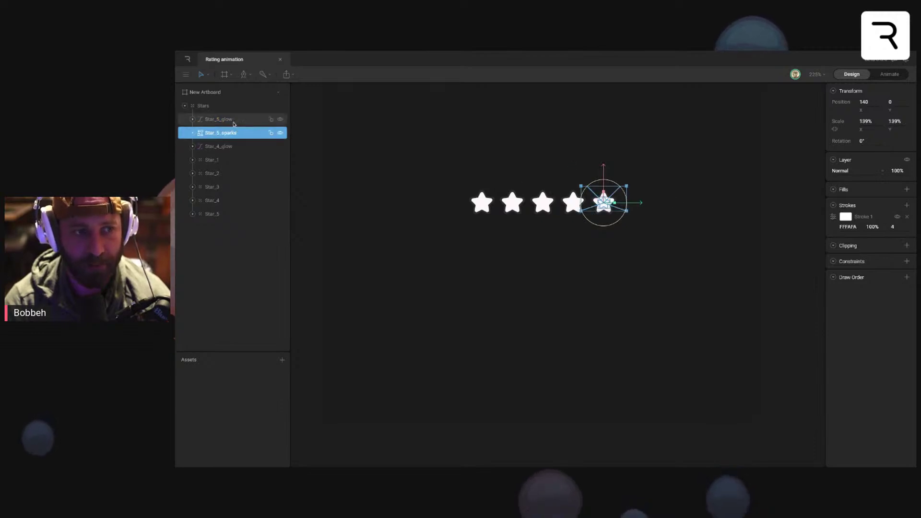
click(235, 146)
click(235, 133)
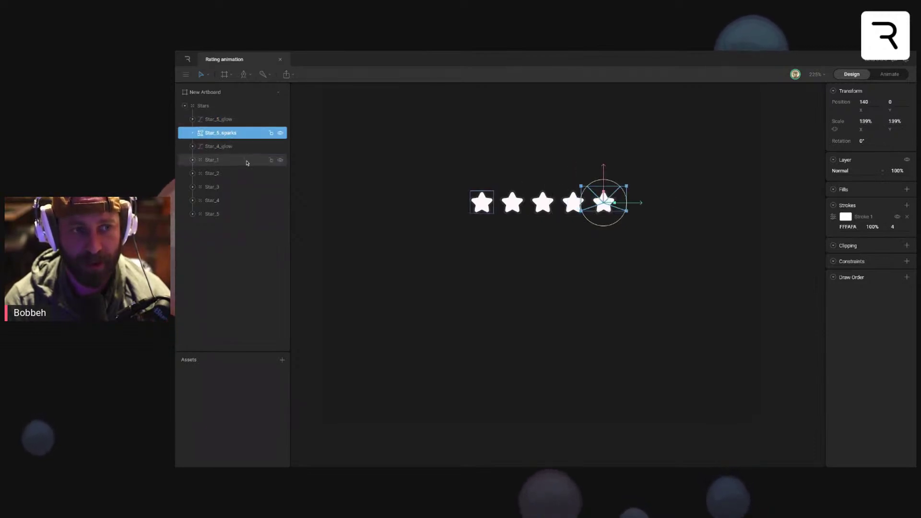
click(584, 263)
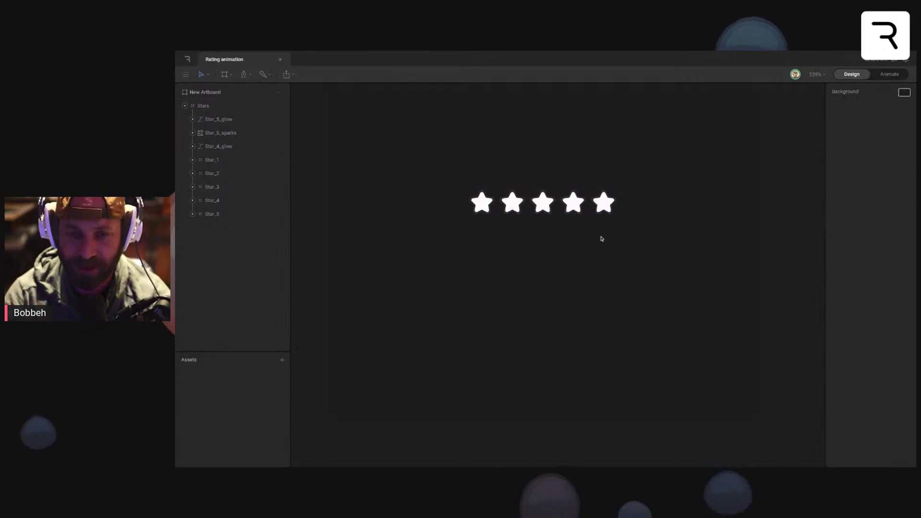
Step: Switch to Animate mode, open the 1_star animation and scrub through its timeline
key(Tab)
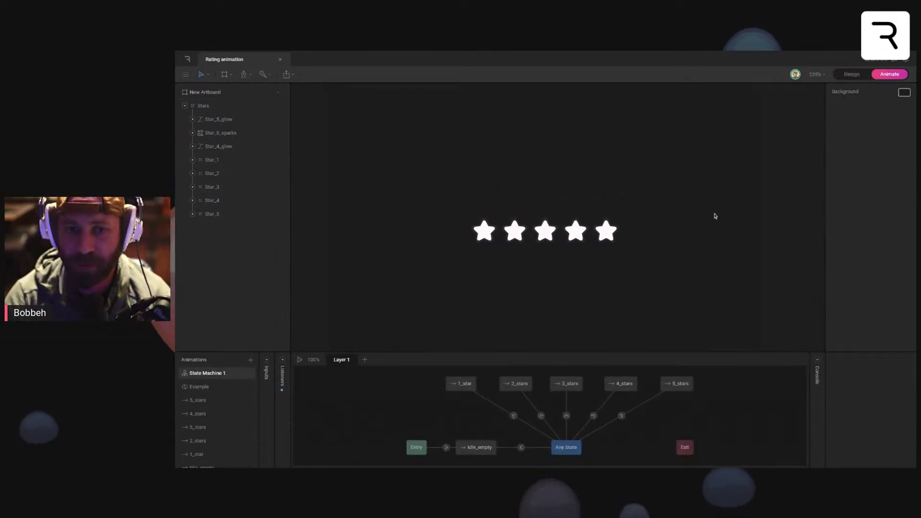
scroll(217, 416, down, 1)
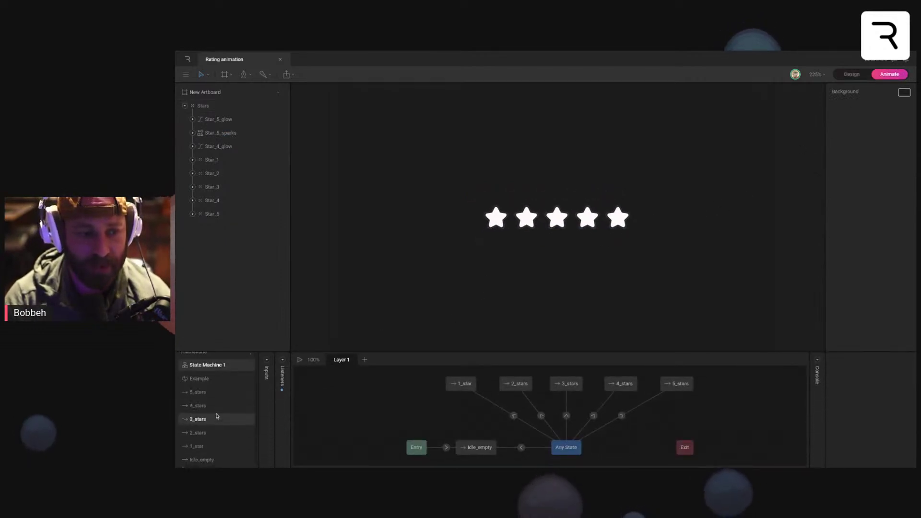
click(210, 448)
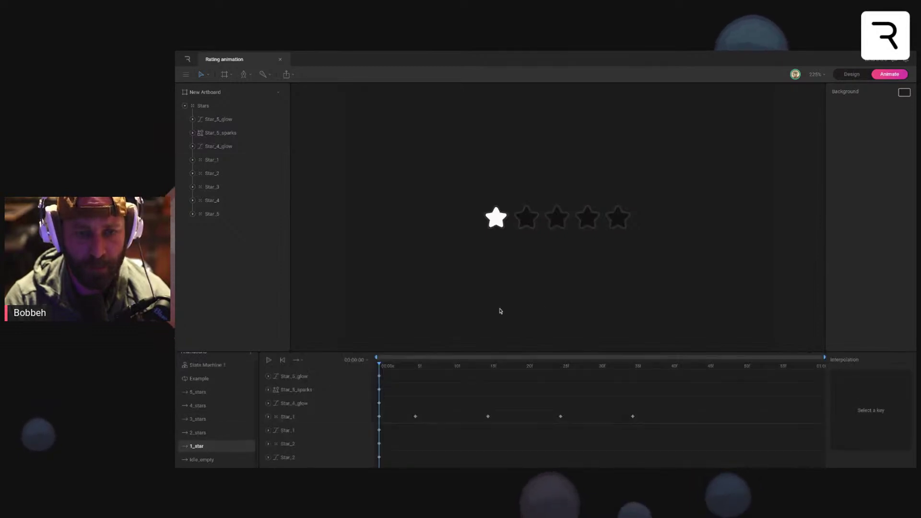
scroll(505, 243, up, 5)
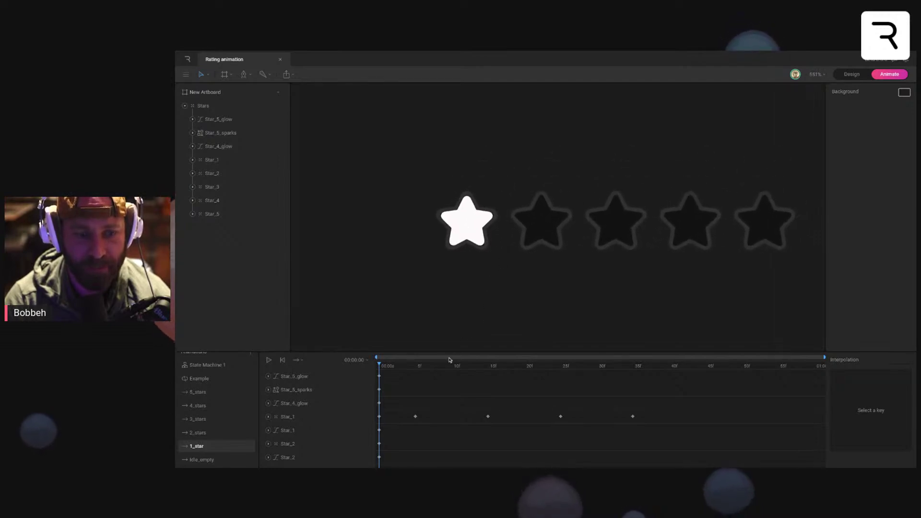
drag(381, 366, 392, 367)
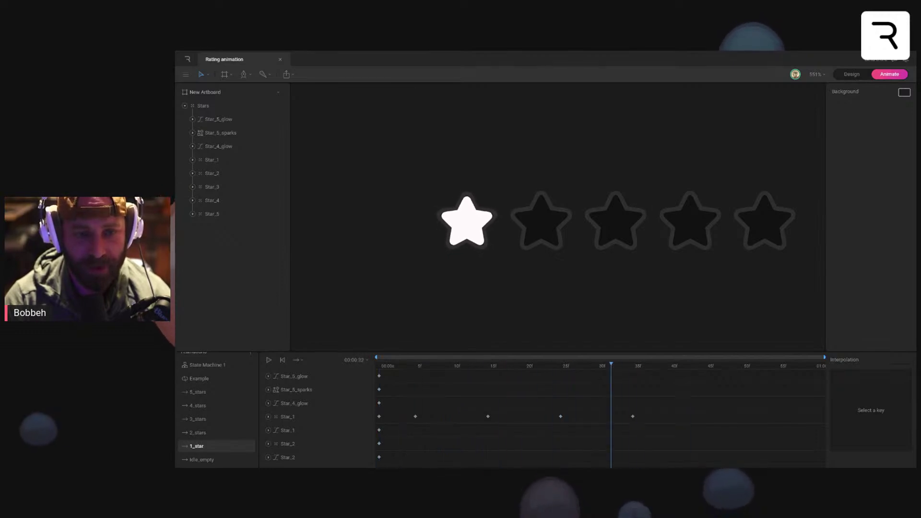
Step: Open the 2_stars animation, preview it and return the playhead to the first frame
click(240, 433)
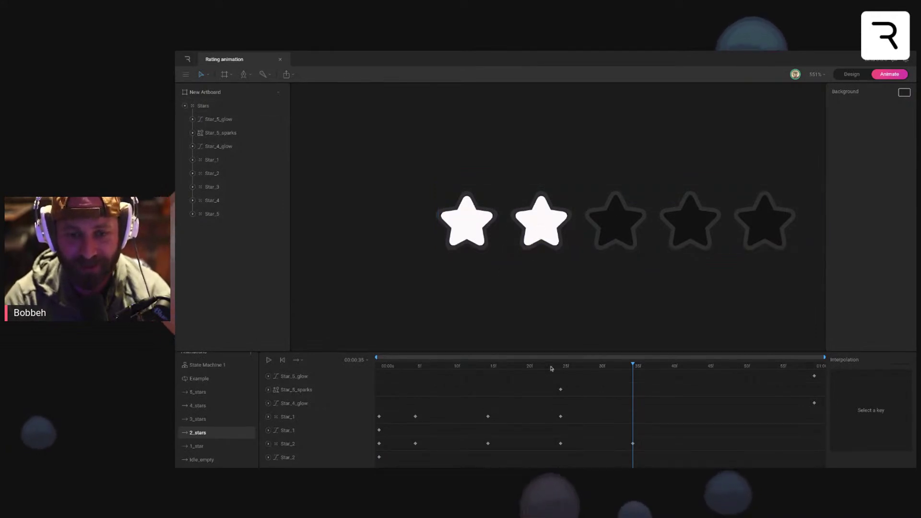
key(space)
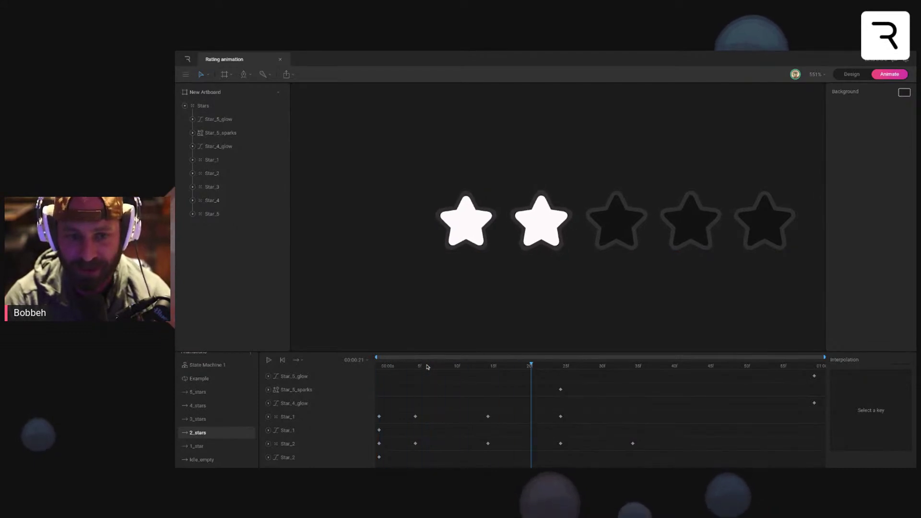
drag(427, 367, 376, 368)
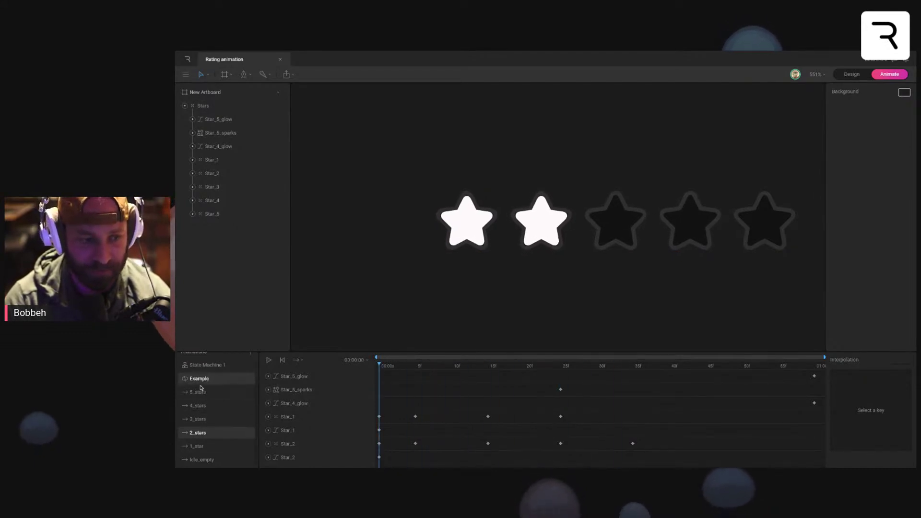
Step: Preview the 4_stars animation with its glow effect on the fourth star, and open the 5_stars animation
click(217, 406)
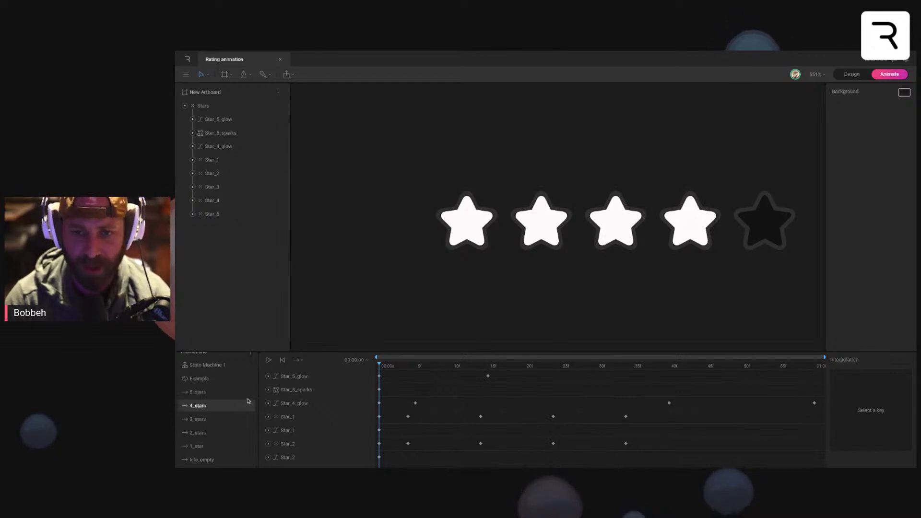
drag(597, 314, 560, 329)
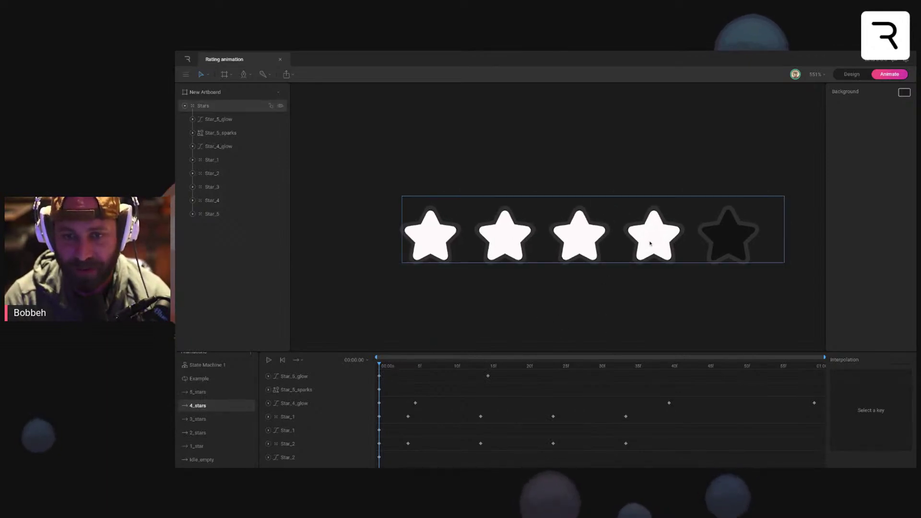
click(402, 366)
key(space)
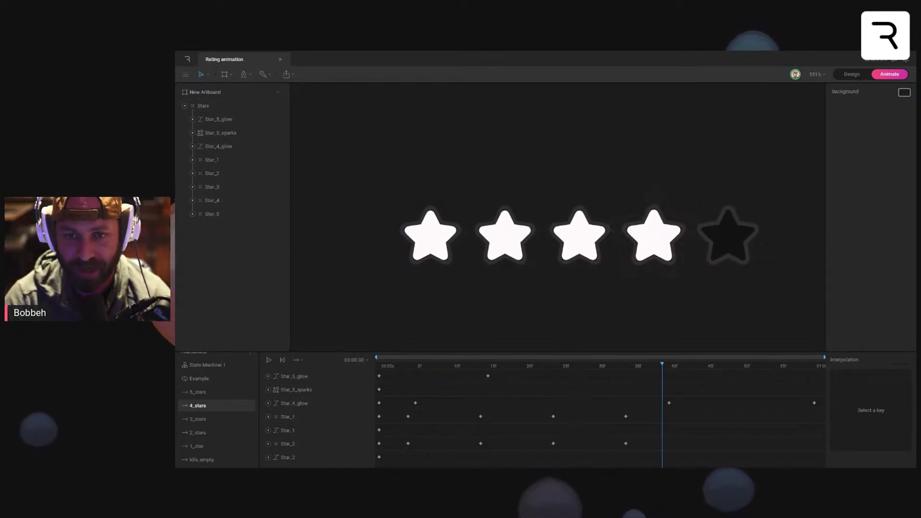
click(198, 392)
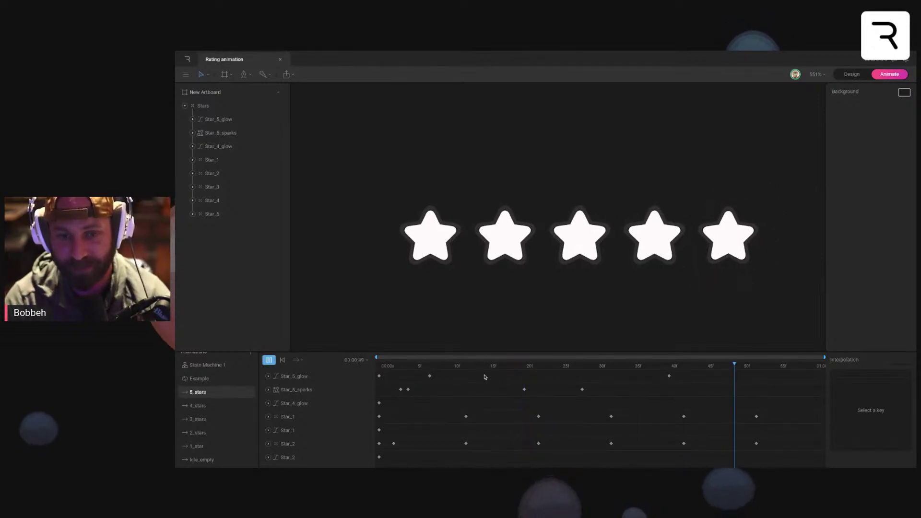
Step: Open State Machine 1, play it and test star ratings of 2, 4 and 5 on the artboard
click(199, 369)
drag(434, 406, 402, 405)
key(space)
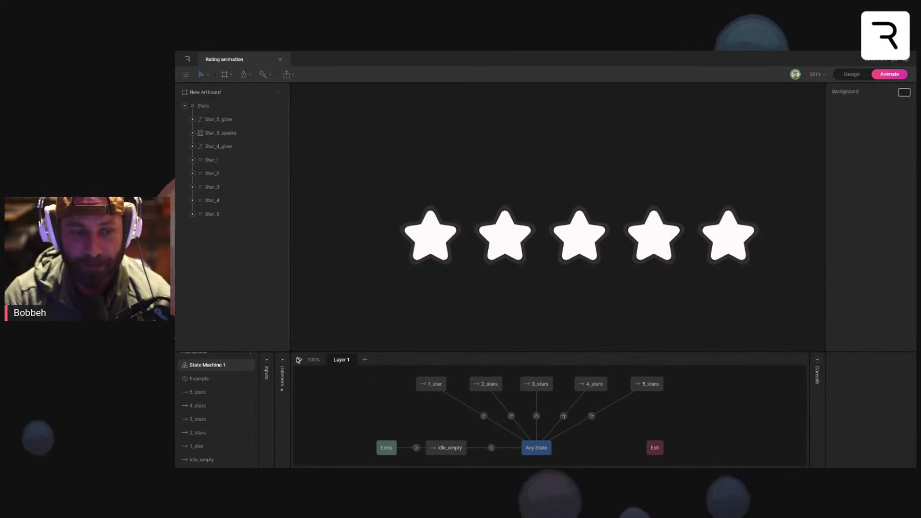
click(502, 243)
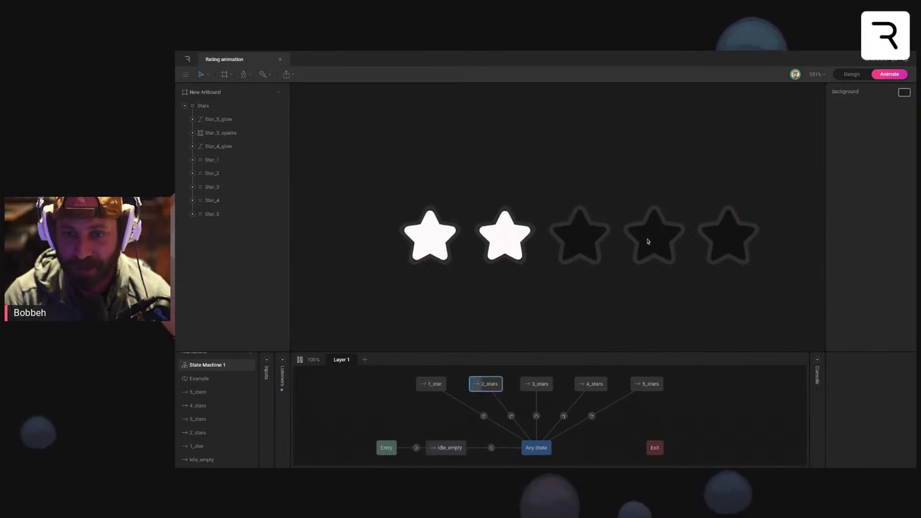
click(649, 243)
click(724, 239)
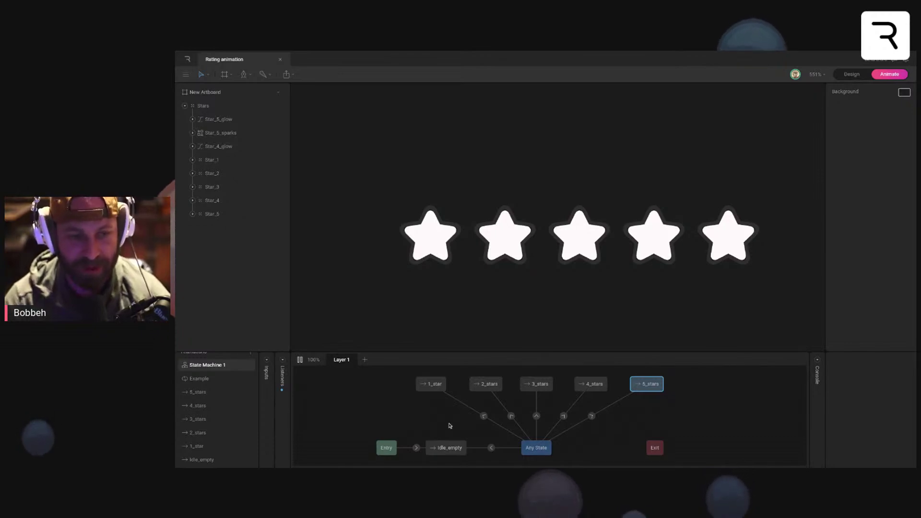
Step: Add another Idle_empty state in an empty area of the state machine graph and reroute the Entry state's transition to it
drag(380, 425, 363, 423)
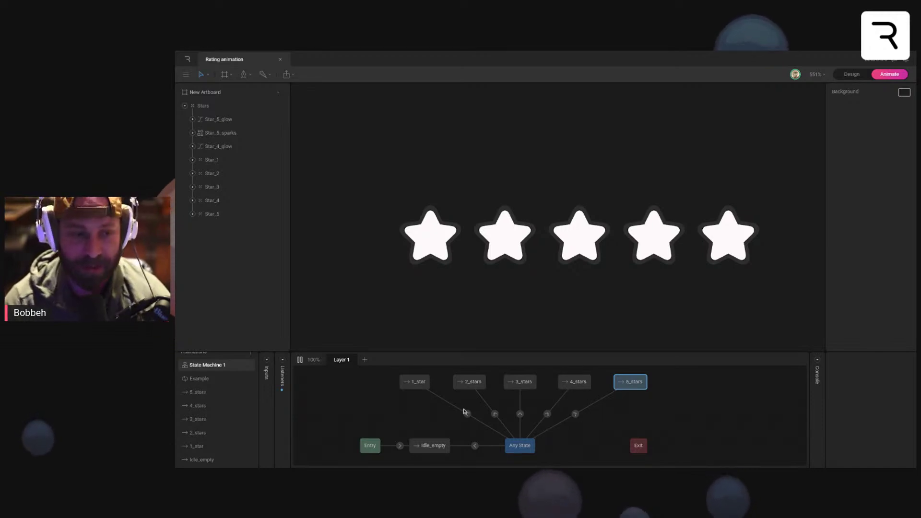
drag(633, 420, 407, 418)
drag(211, 459, 523, 418)
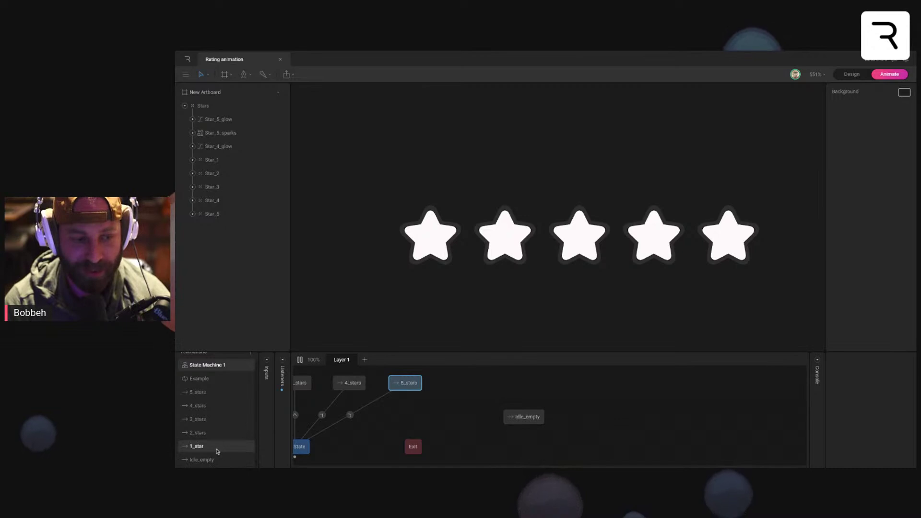
drag(345, 434, 479, 431)
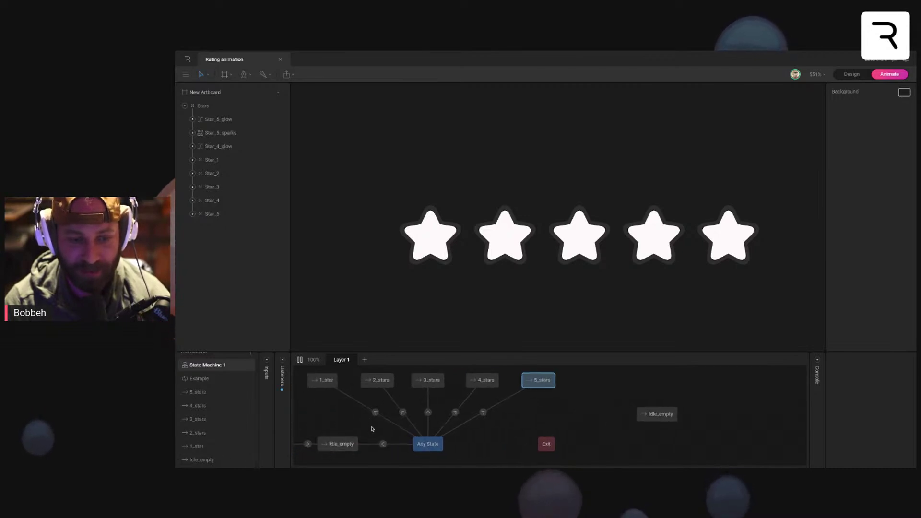
drag(373, 438, 486, 428)
click(422, 436)
key(Delete)
drag(393, 439, 574, 425)
drag(624, 399, 674, 396)
drag(571, 403, 620, 445)
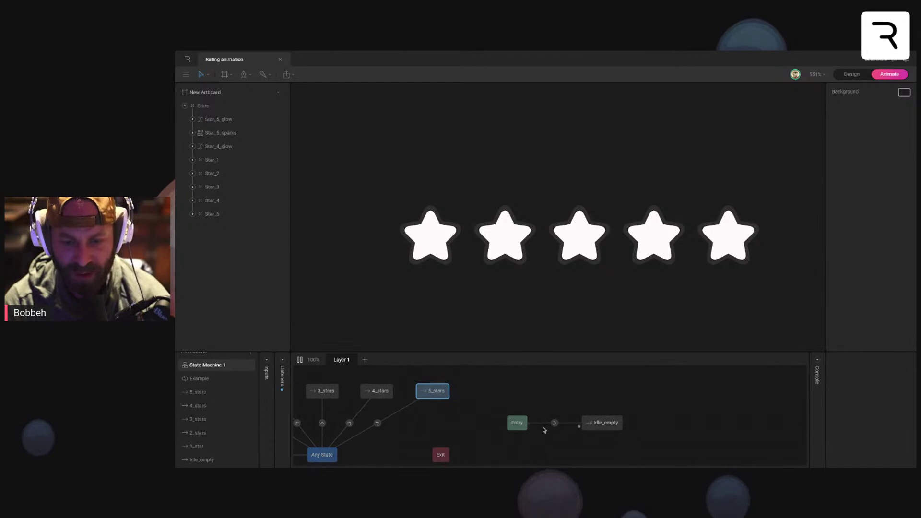
Step: Add 1_star, 2_stars, 3_stars, 4_stars and 5_stars states around the new Idle_empty state
drag(196, 446, 600, 375)
drag(672, 407, 631, 423)
drag(198, 432, 642, 385)
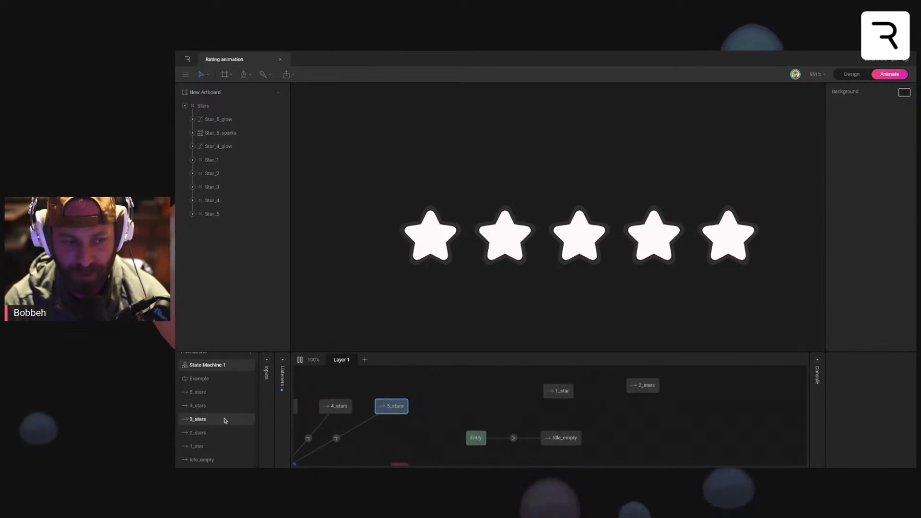
drag(226, 418, 660, 423)
drag(223, 405, 684, 436)
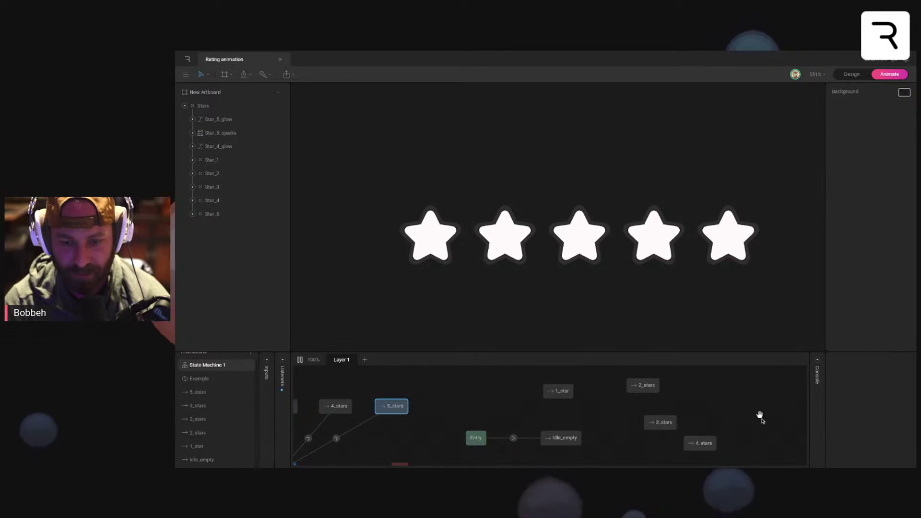
drag(762, 422, 761, 409)
drag(232, 391, 653, 448)
Step: Create transitions from the new Idle_empty to the five added star states and arrange those states around it
mouse_move(557, 413)
mouse_down()
mouse_move(556, 379)
mouse_move(658, 371)
mouse_up()
drag(581, 422, 658, 411)
mouse_move(583, 432)
mouse_down()
mouse_move(741, 420)
mouse_move(607, 443)
mouse_move(657, 456)
mouse_move(571, 465)
mouse_move(607, 459)
mouse_move(565, 446)
mouse_up()
scroll(612, 454, down, 1)
mouse_move(590, 378)
mouse_down()
mouse_move(566, 381)
mouse_move(589, 379)
mouse_up()
drag(608, 409, 628, 378)
drag(647, 431, 675, 381)
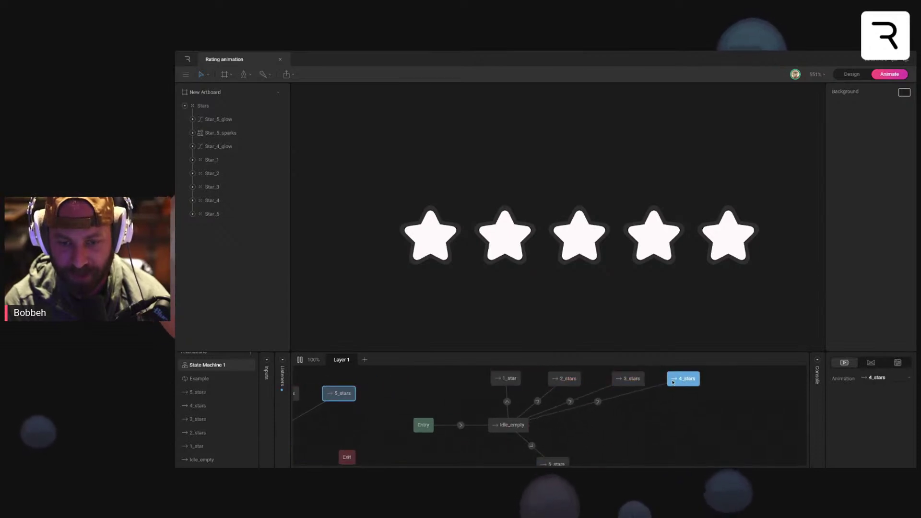
drag(574, 464, 703, 418)
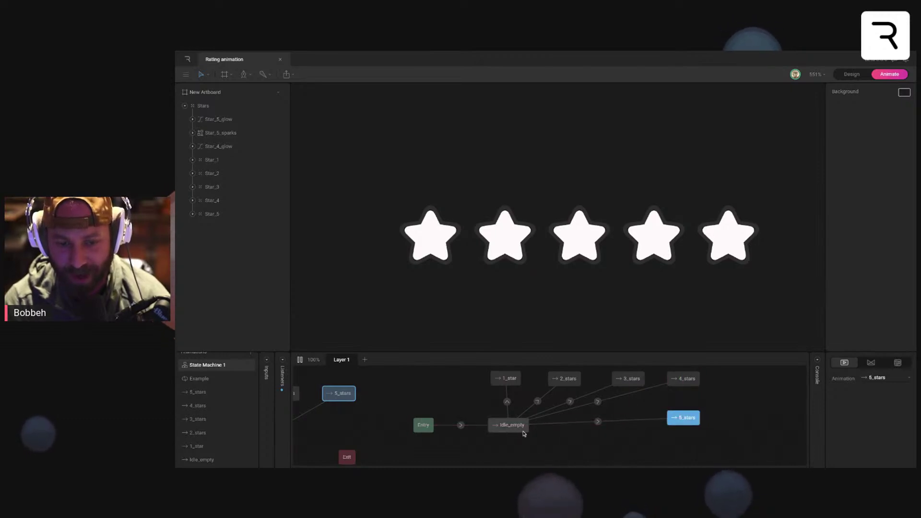
Step: Add a return transition from the new 1_star state to Idle_empty and transitions linking it to the other star states
scroll(545, 446, right, 1)
click(510, 383)
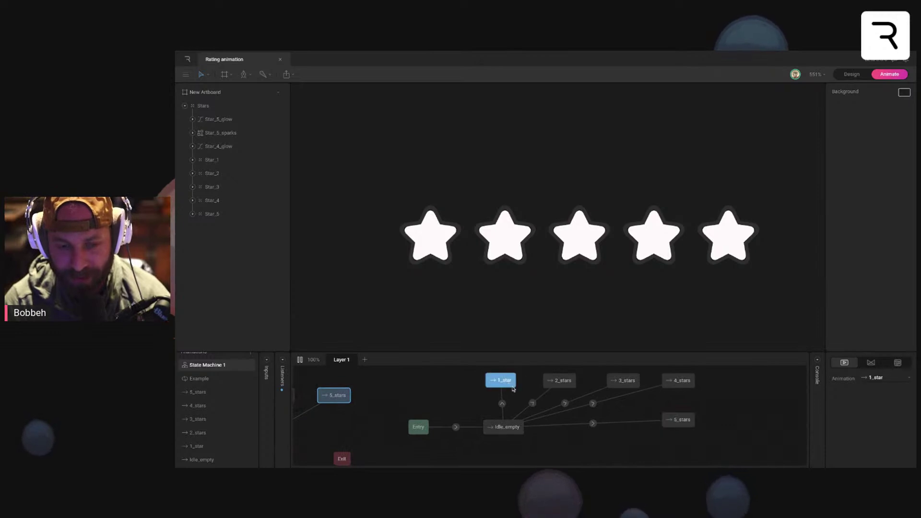
scroll(501, 388, right, 2)
drag(490, 401, 480, 435)
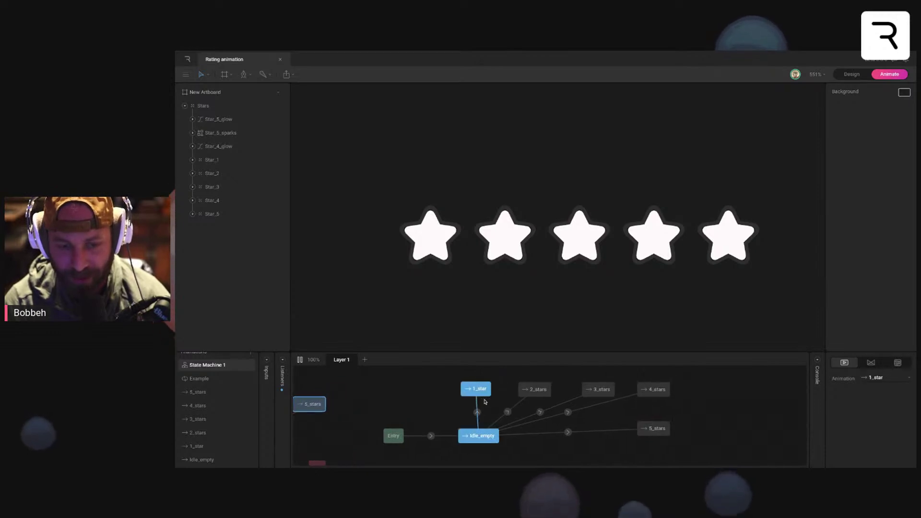
drag(494, 393, 528, 399)
drag(597, 389, 604, 367)
drag(656, 390, 659, 393)
drag(494, 393, 649, 440)
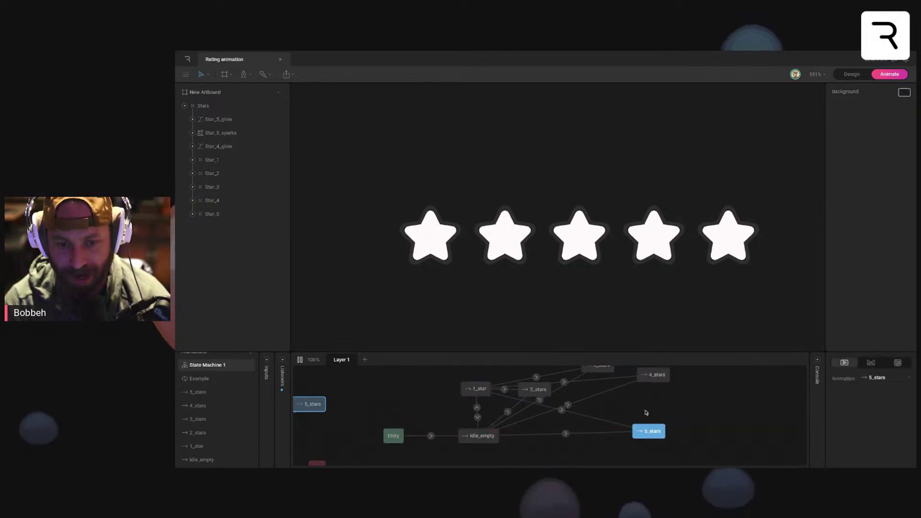
drag(613, 389, 601, 397)
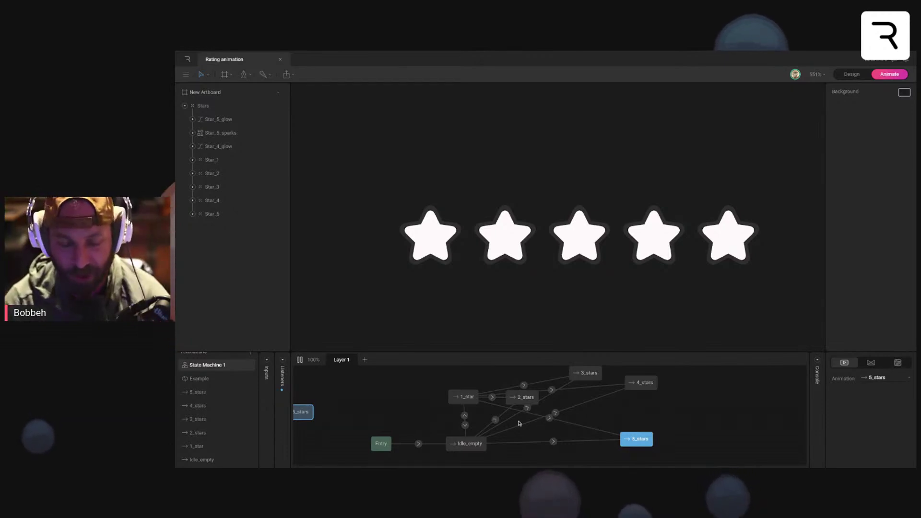
Step: Delete the added star states and the extra Idle_empty state from the graph
key(Delete)
click(530, 399)
key(Delete)
click(588, 375)
key(Delete)
click(646, 382)
key(Delete)
click(462, 398)
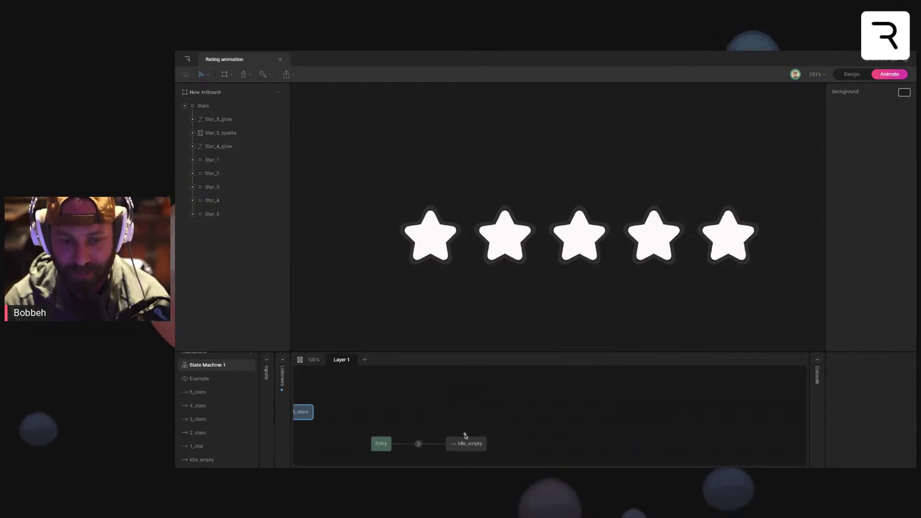
key(Delete)
scroll(428, 424, left, 2)
Step: Move the Entry state back beside the original Idle_empty state
click(426, 440)
drag(437, 434, 558, 390)
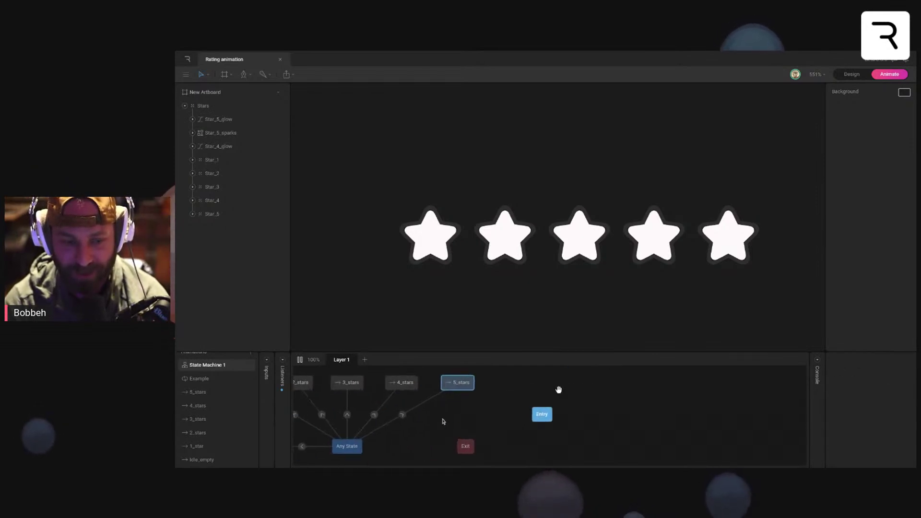
scroll(558, 390, left, 3)
scroll(615, 420, left, 4)
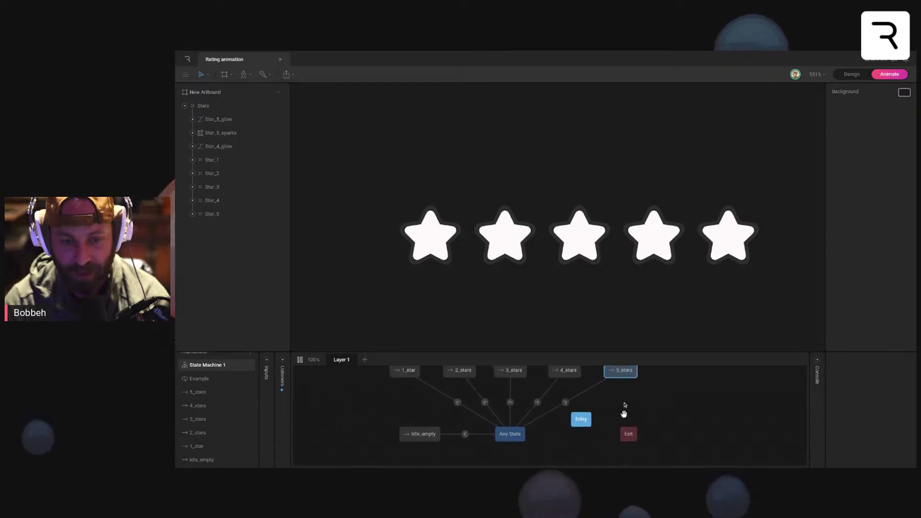
scroll(624, 408, up, 1)
drag(576, 430, 350, 438)
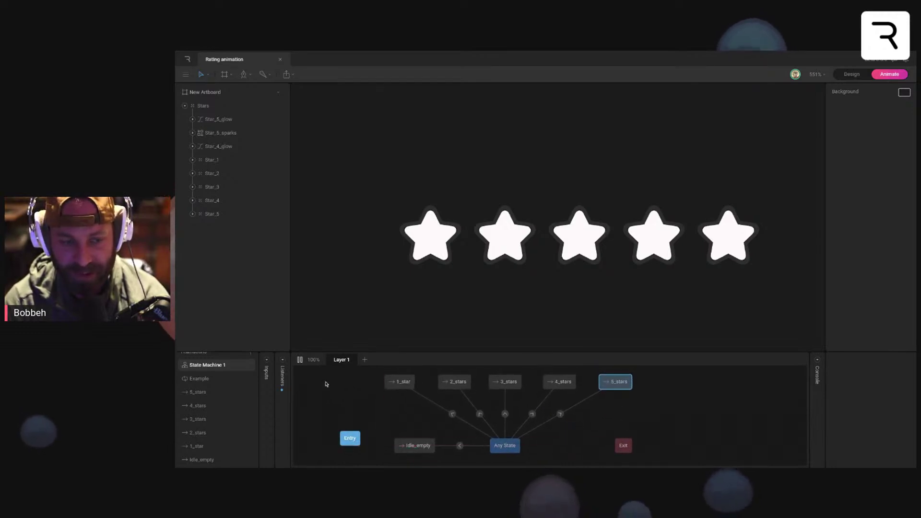
Step: Expand the state machine's inputs and open the rating input's value for editing
click(266, 367)
click(493, 417)
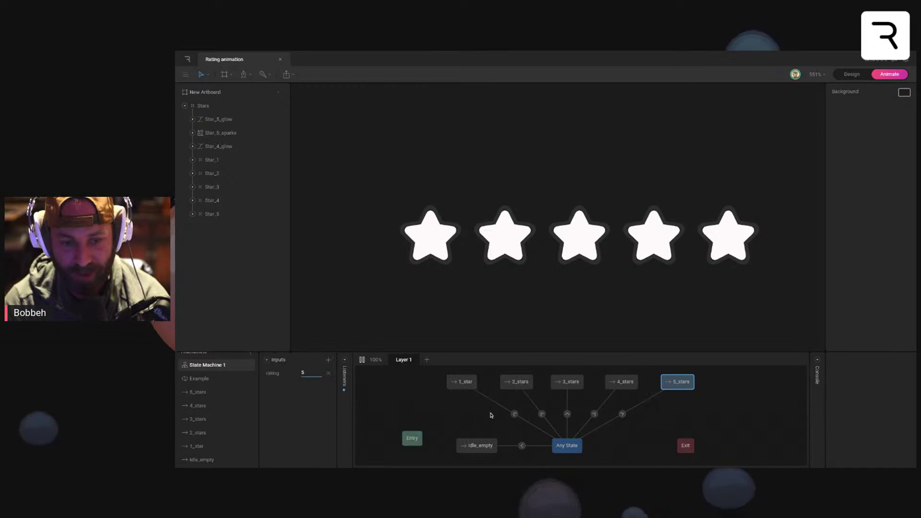
click(302, 373)
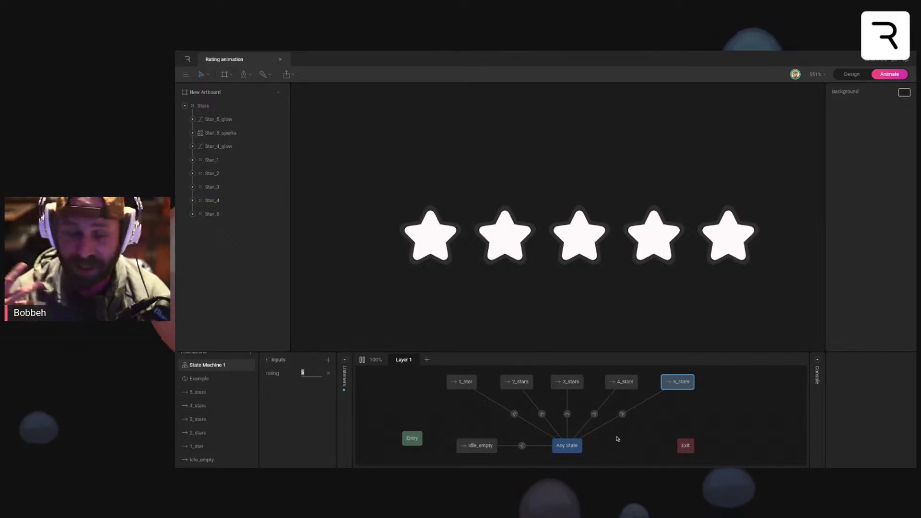
Step: Expand the listeners, inspect the Star_1 listener's action, and check the matching star groups in the hierarchy
click(344, 363)
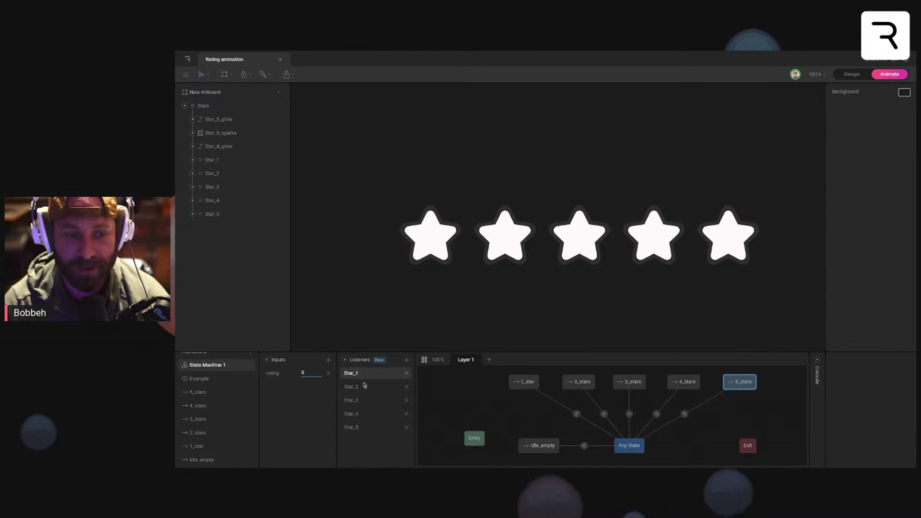
click(370, 374)
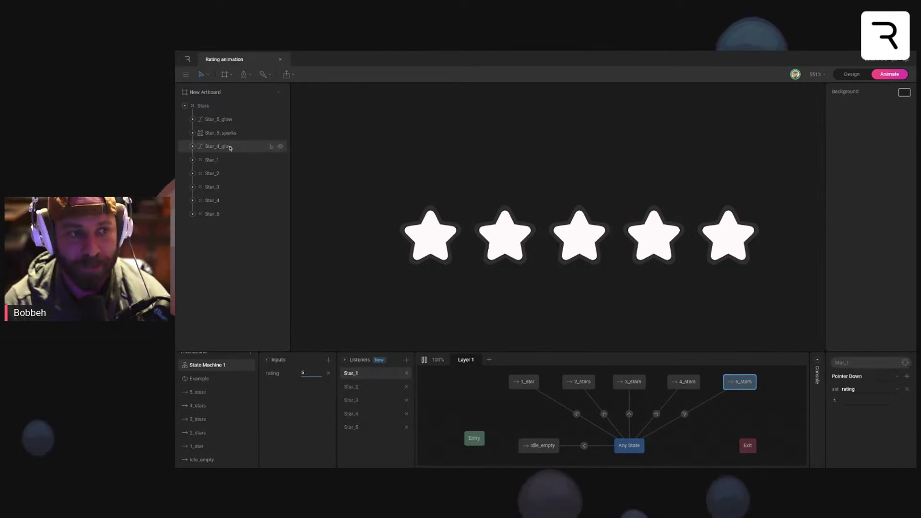
click(212, 159)
click(213, 186)
click(276, 217)
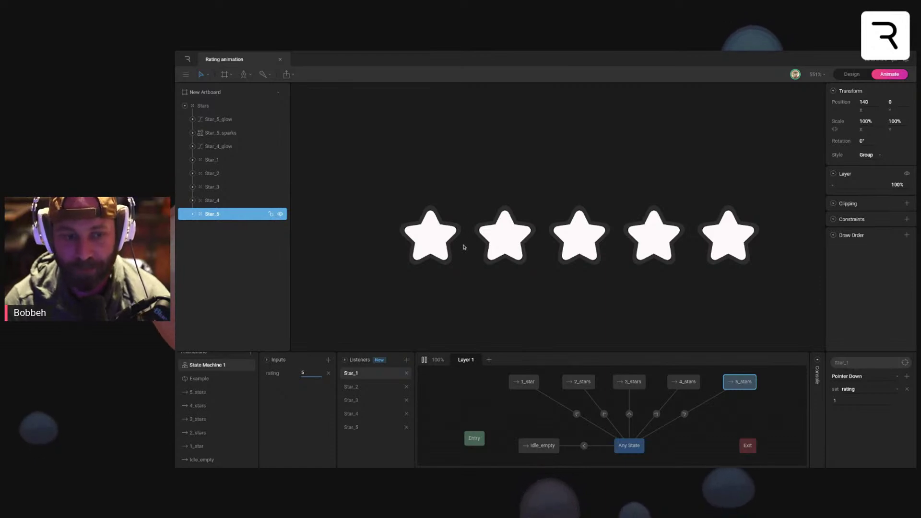
Step: Test the listeners by rating 1 through 5 stars in turn on the artboard, and stop the state machine
click(432, 243)
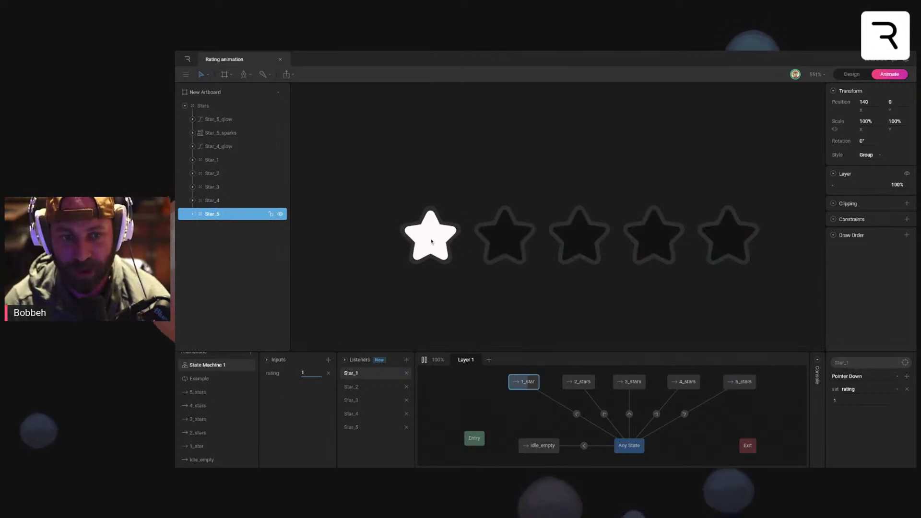
click(529, 241)
click(582, 248)
click(653, 238)
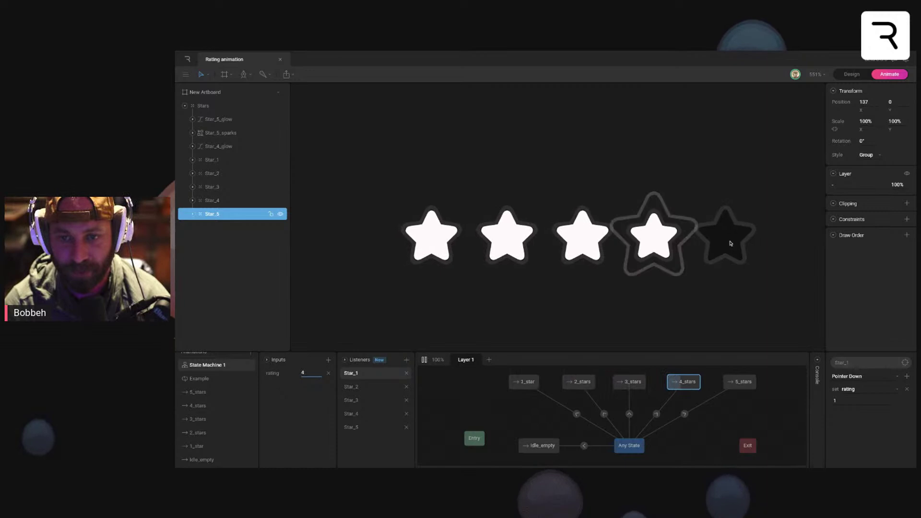
click(727, 240)
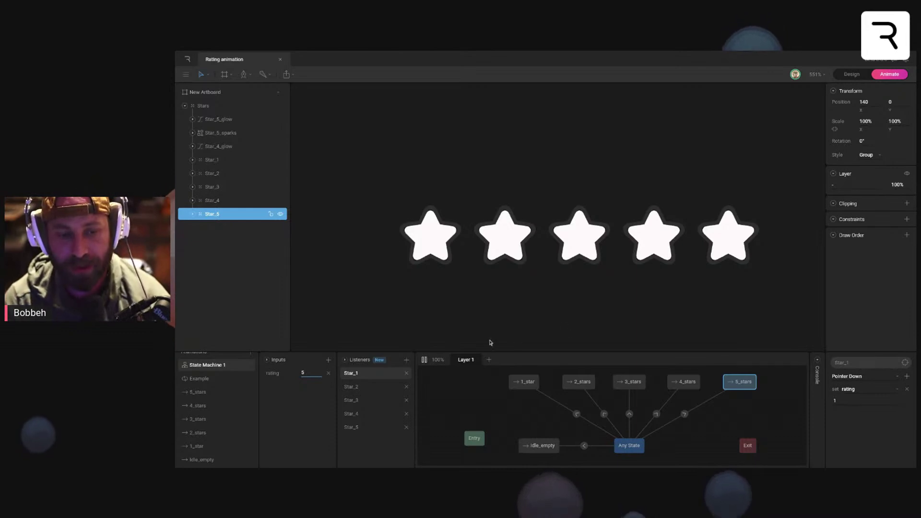
click(424, 360)
click(482, 336)
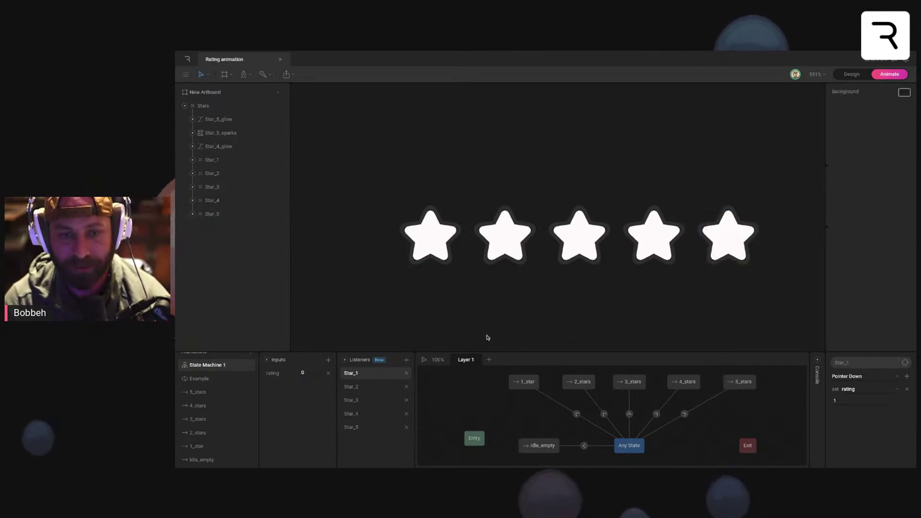
Step: Switch to Design mode and change the New Artboard's fill colour to black
scroll(381, 304, down, 2)
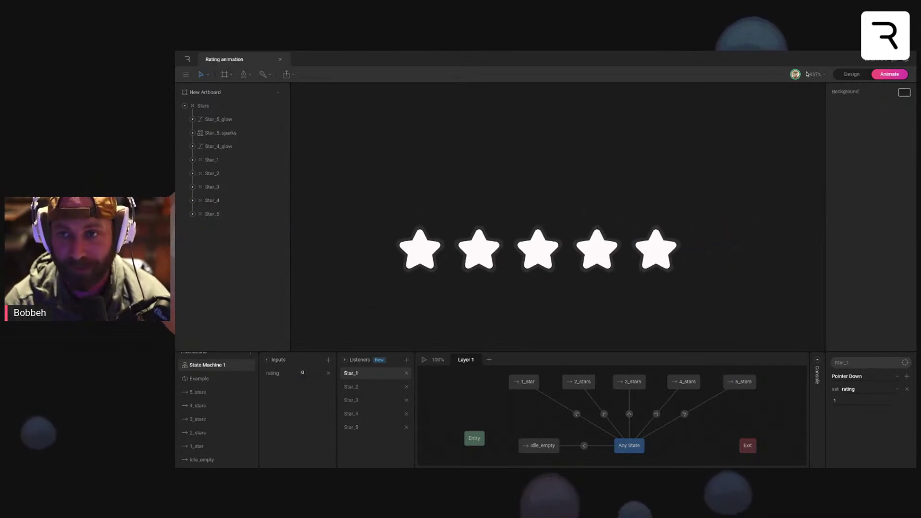
click(866, 75)
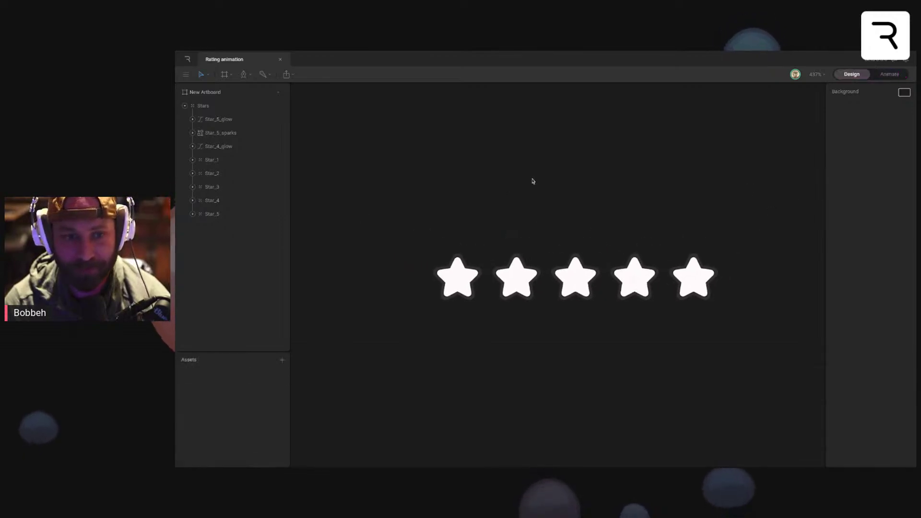
scroll(550, 202, down, 5)
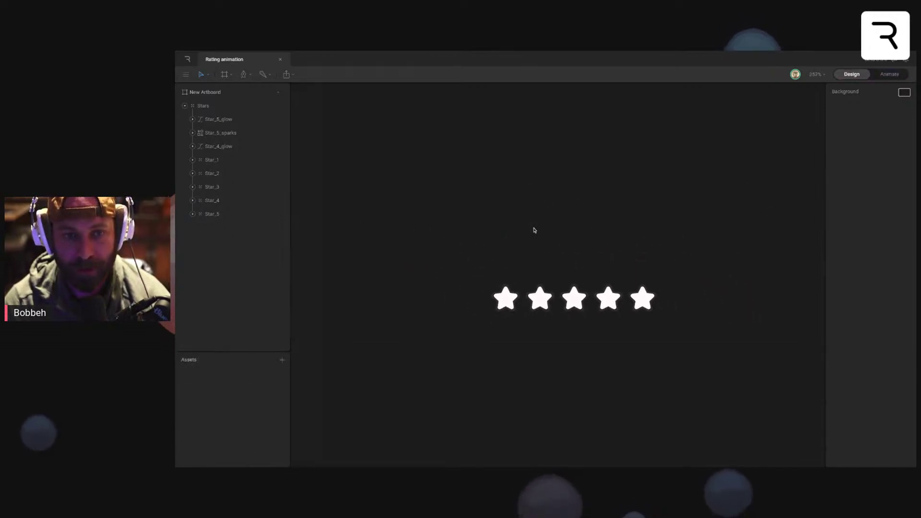
scroll(533, 226, down, 2)
click(369, 105)
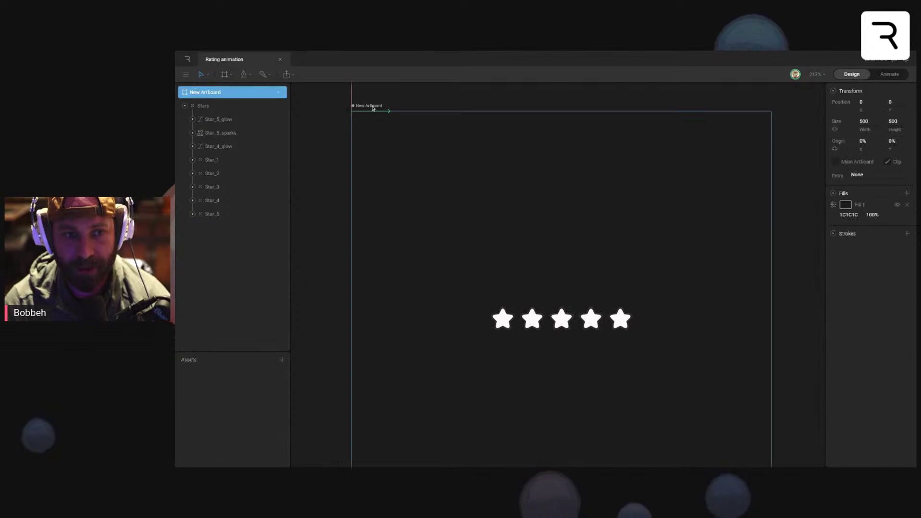
click(845, 205)
drag(744, 271, 695, 288)
click(691, 346)
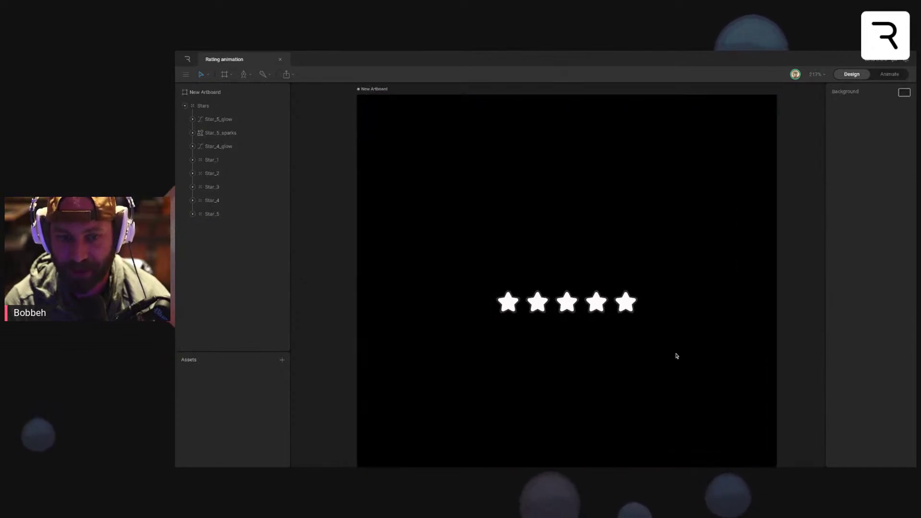
Step: Group the Star_1 through Star_5 groups together and lower the new group's opacity to 22%
scroll(527, 325, up, 5)
scroll(527, 325, up, 2)
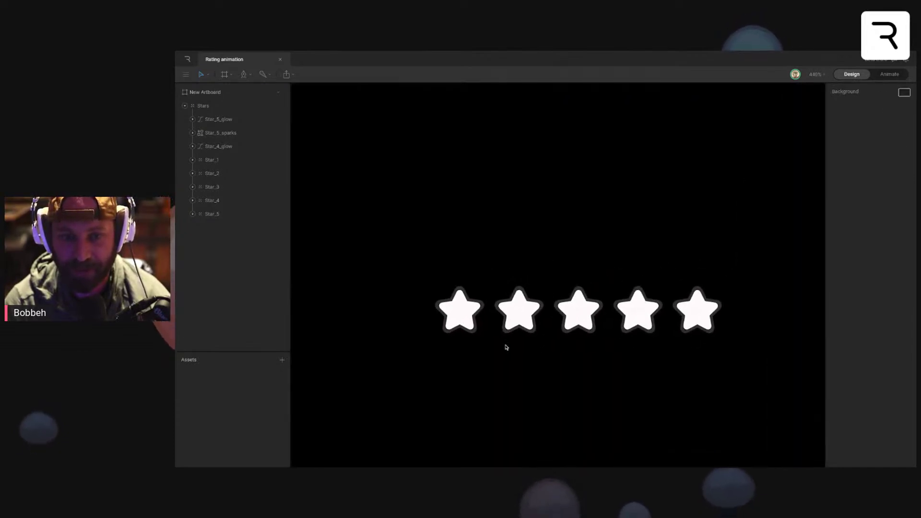
click(223, 160)
shift+click(224, 214)
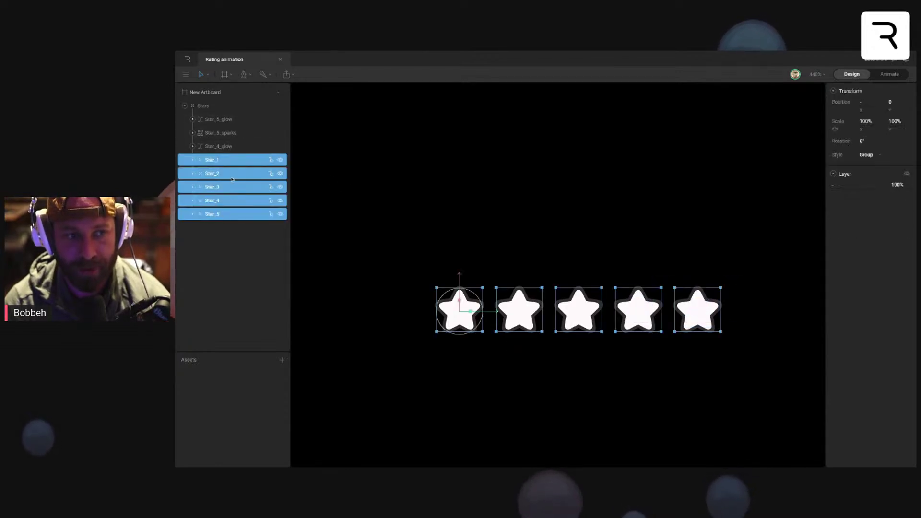
key(ctrl+g)
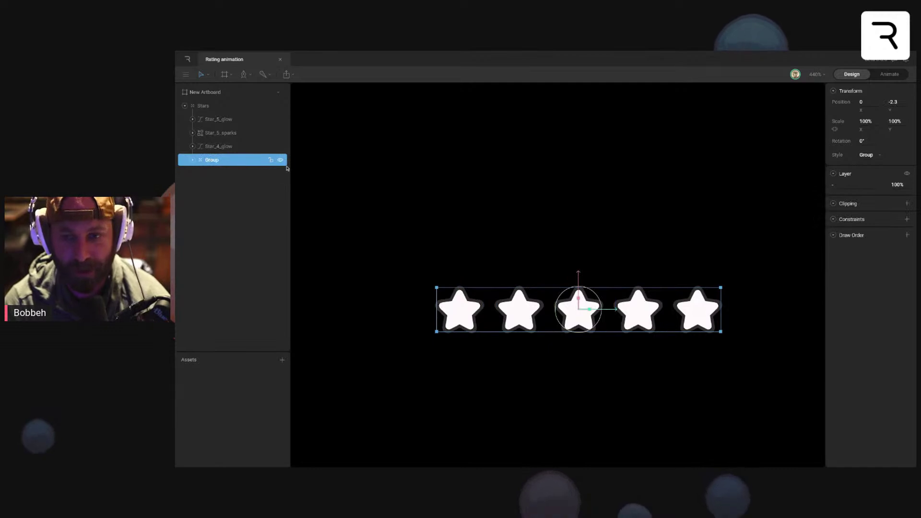
drag(896, 186, 896, 222)
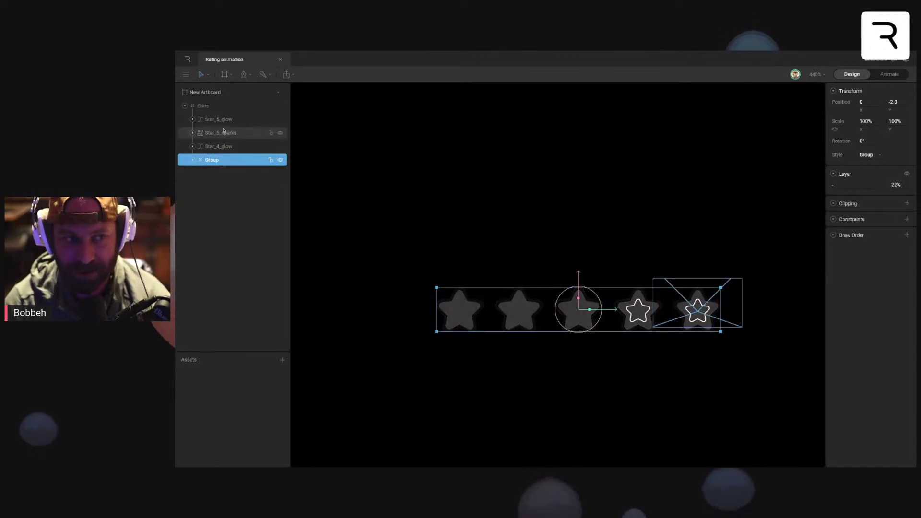
Step: Delete the Star_4_glow and Star_5_glow shapes from the Stars group
click(233, 147)
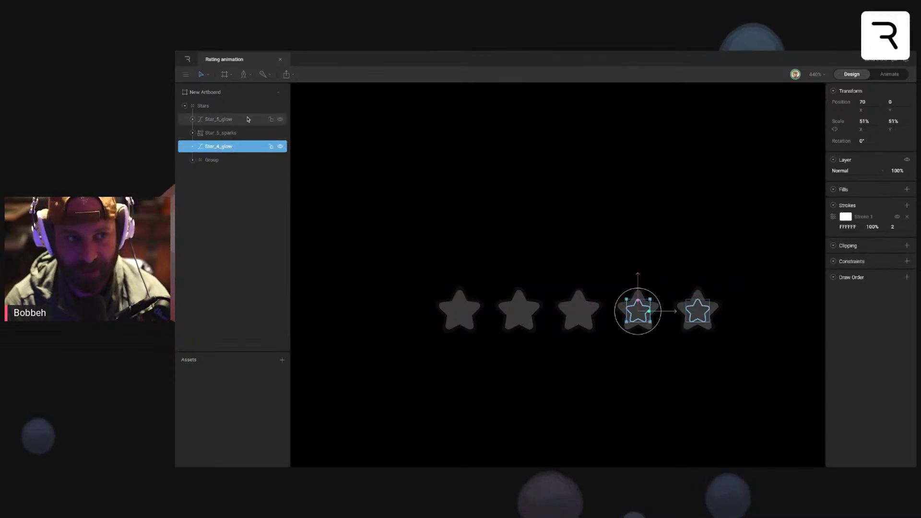
key(Delete)
click(229, 120)
key(Delete)
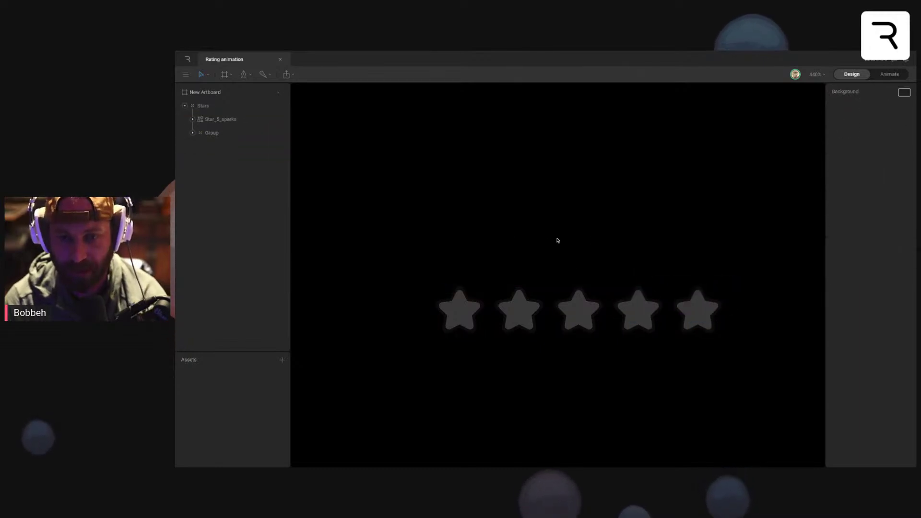
Step: Set the new star group's opacity to 5% and lock it as a drawing guide
click(200, 137)
drag(900, 187, 886, 187)
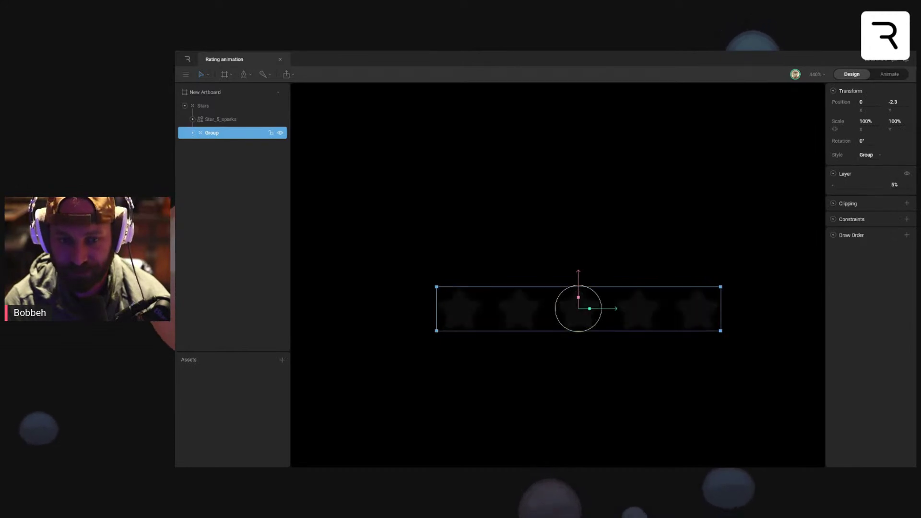
click(670, 220)
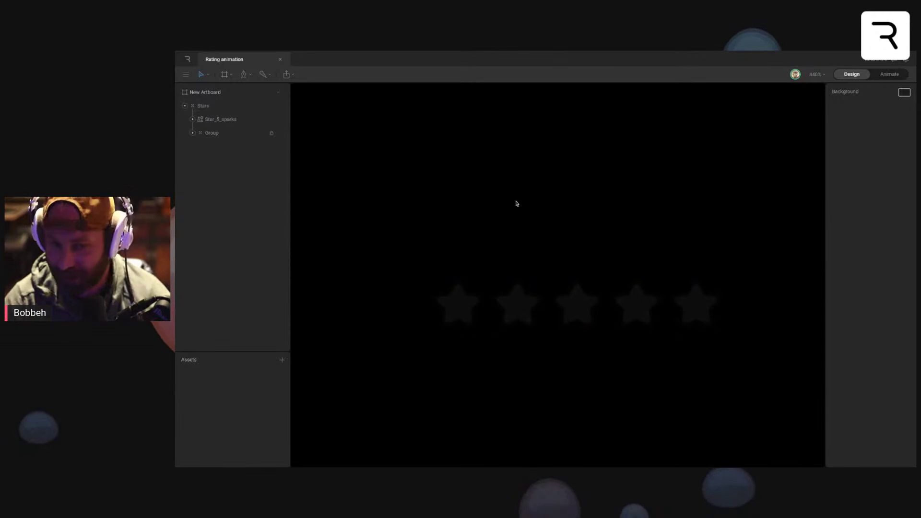
Step: Draw a closed, curved pepper body over the first star with the Pen tool, slanting from a narrow tip up to a rounded top
scroll(442, 267, up, 5)
scroll(449, 264, up, 4)
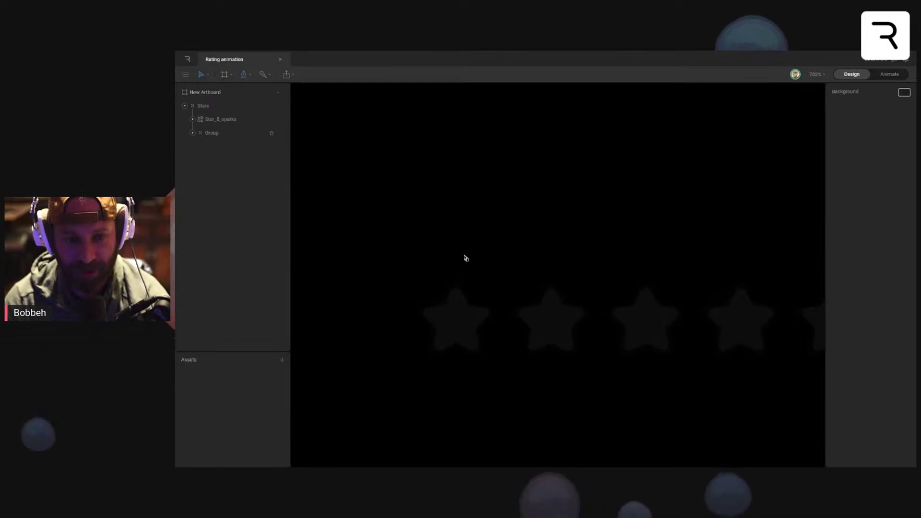
drag(424, 370, 440, 375)
drag(494, 303, 440, 288)
click(423, 370)
Step: Smooth the pepper body's top and side curves through its vertices and handles, and place the shape at about X 168, Y 268
key(v)
drag(440, 375, 440, 375)
drag(494, 303, 492, 302)
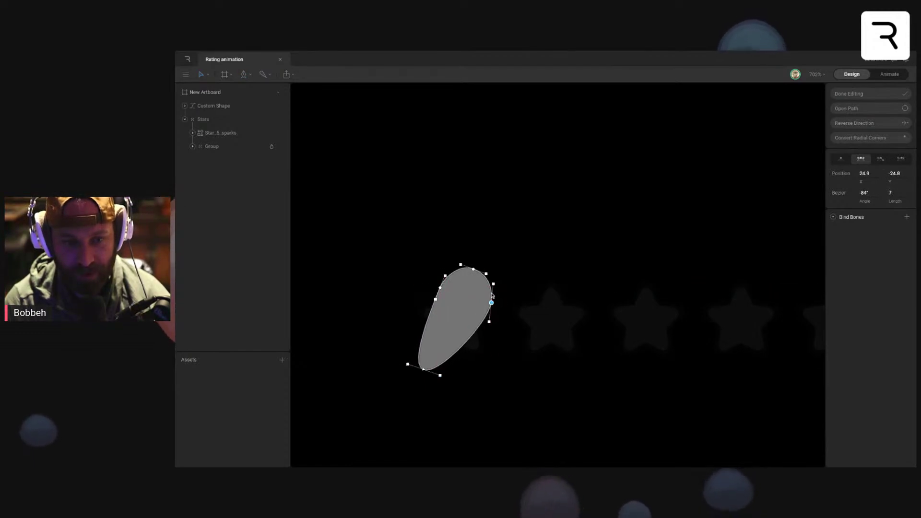
click(475, 271)
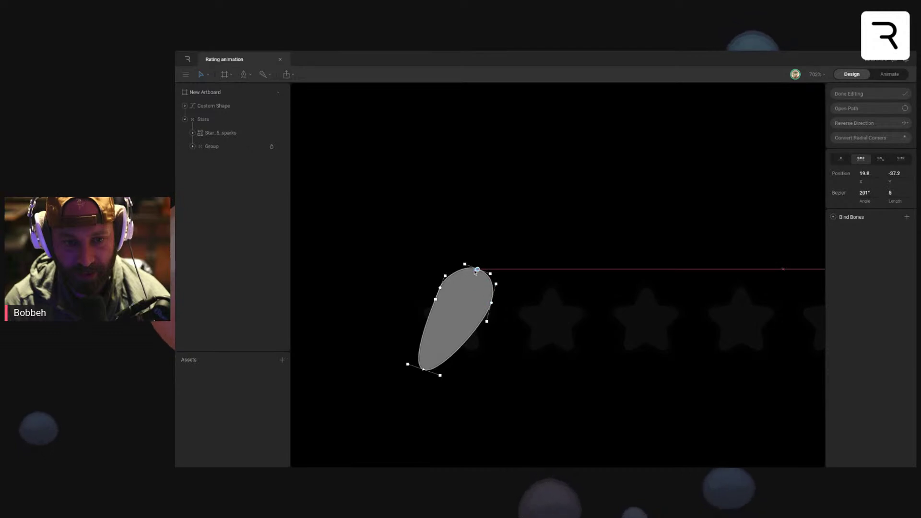
drag(491, 274, 494, 276)
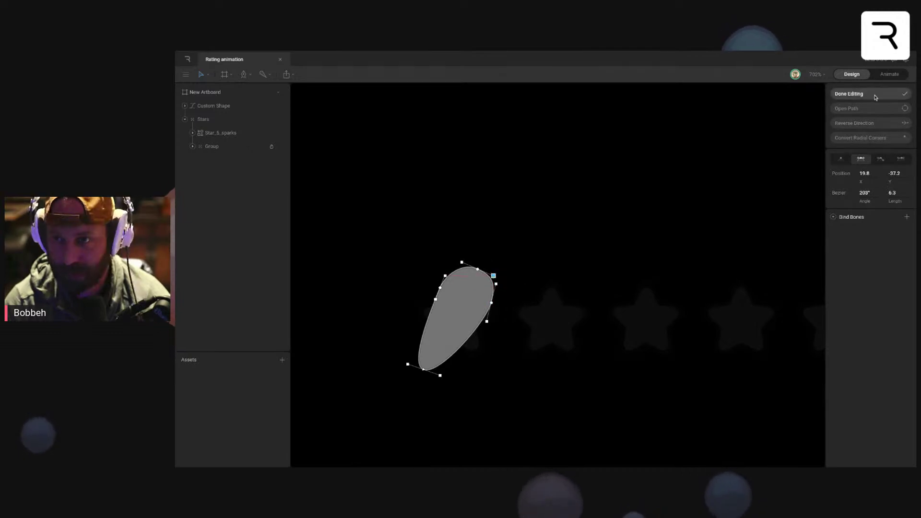
key(Escape)
click(468, 305)
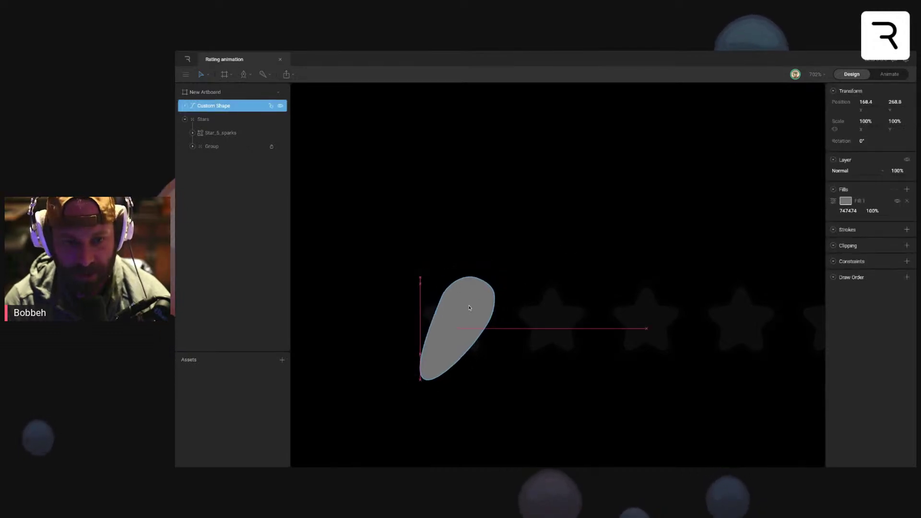
click(531, 235)
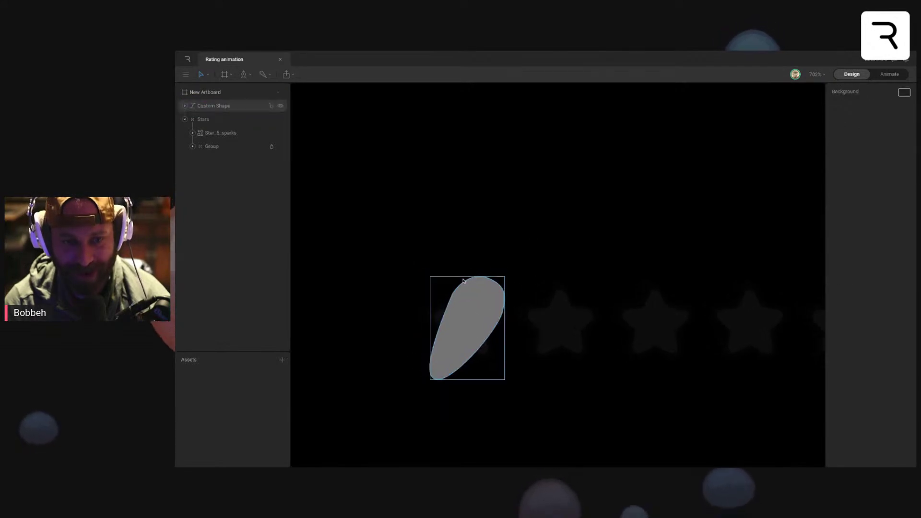
scroll(459, 272, up, 3)
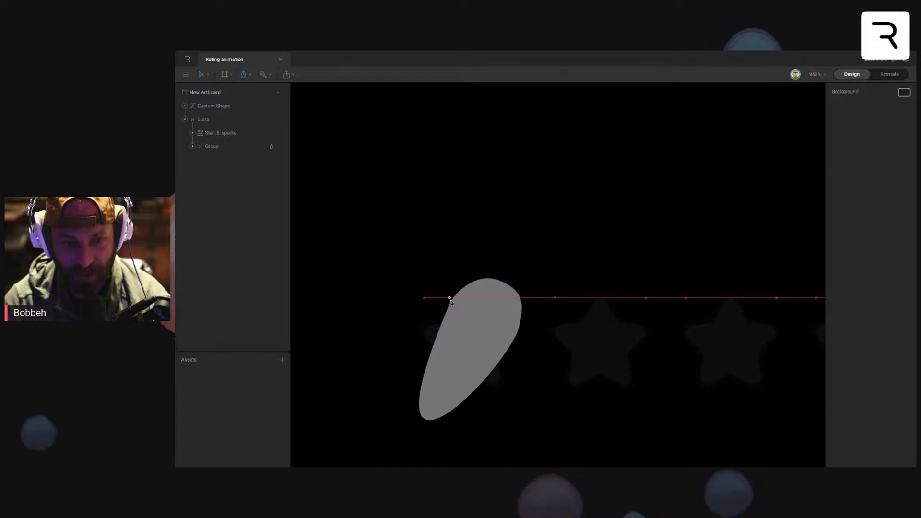
drag(451, 306, 540, 279)
key(ctrl+z)
key(ctrl+z)
Step: Draw a closed cap with a domed top and wavy lower edge over the pepper body's upper end with the Pen tool
drag(453, 306, 446, 299)
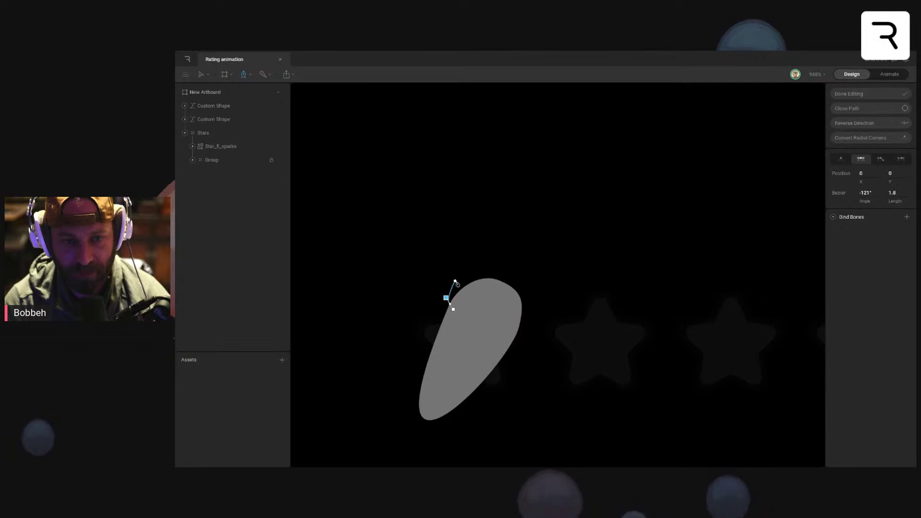
drag(508, 264, 552, 278)
drag(521, 331, 511, 331)
drag(500, 298, 533, 325)
click(450, 303)
click(470, 293)
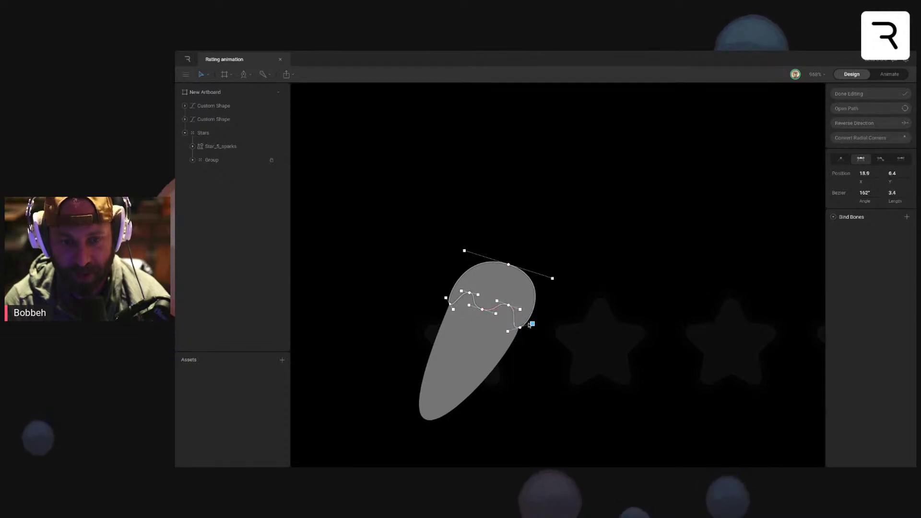
Step: Refine the cap's curve handles, lower its top vertex to about X 14.3, Y -8.4, and finish editing the path
drag(454, 310, 457, 309)
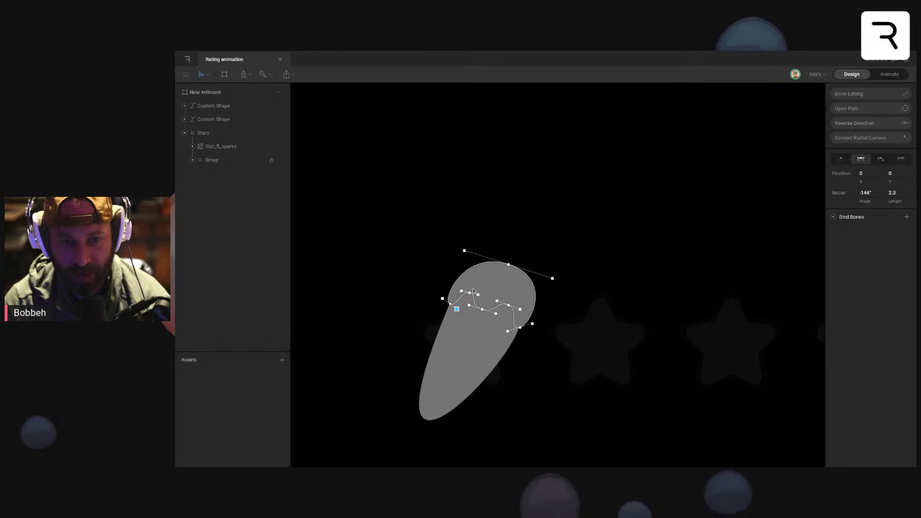
drag(508, 265, 536, 286)
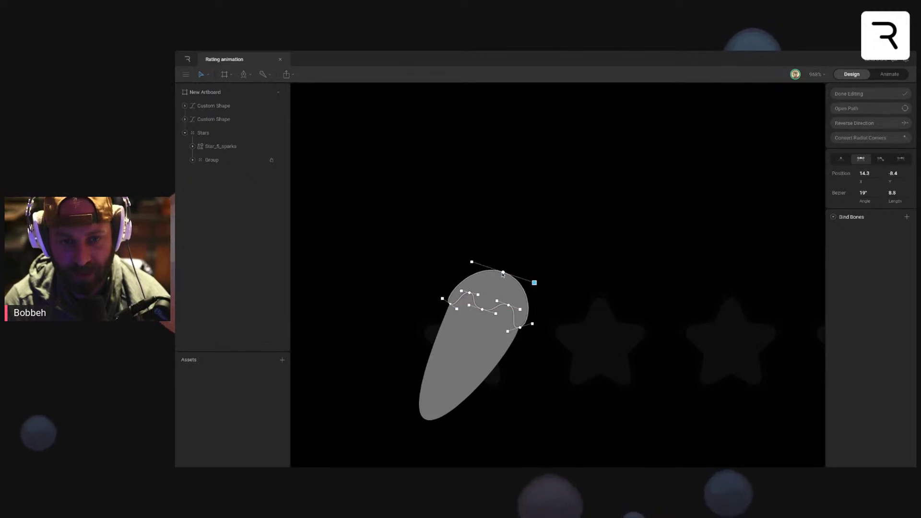
double_click(619, 243)
click(494, 290)
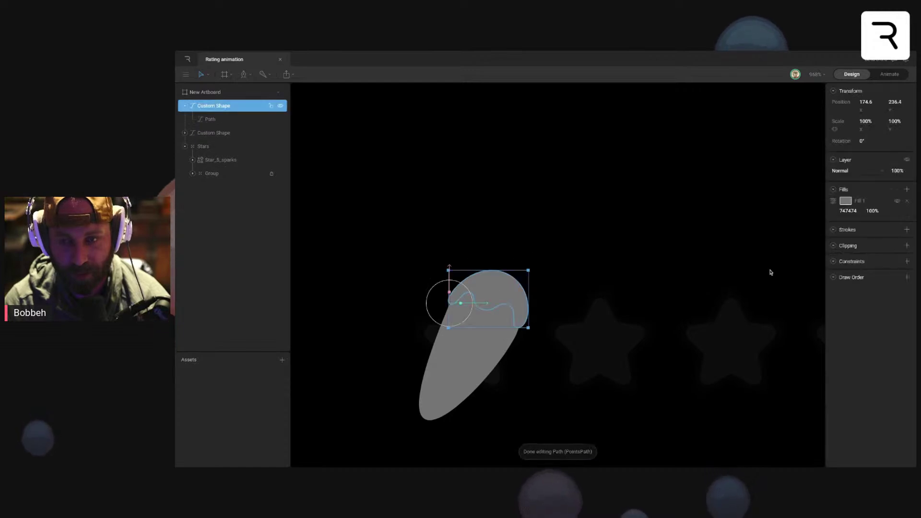
Step: Change the pepper body's fill to dark green 194A17
click(460, 362)
click(847, 201)
click(785, 284)
click(789, 264)
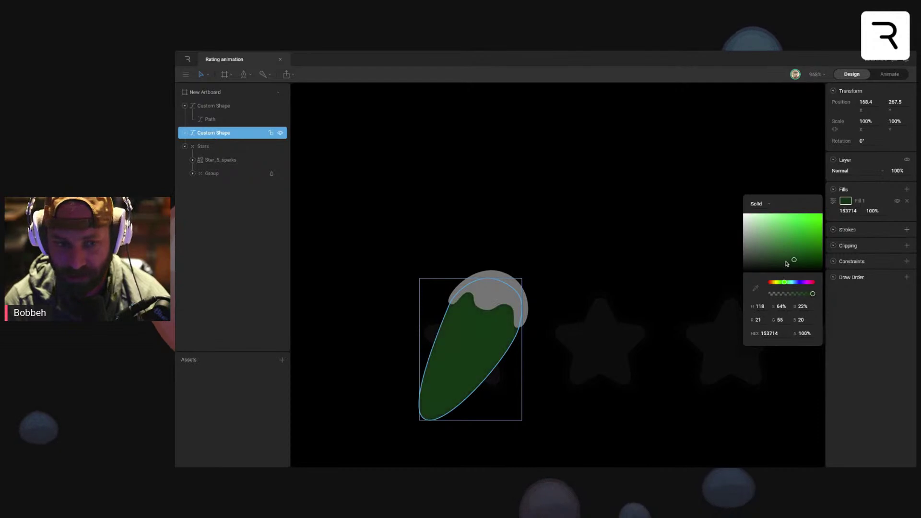
drag(794, 261, 796, 256)
click(624, 243)
Step: Change the cap's fill to a lighter green than the pepper body
click(525, 295)
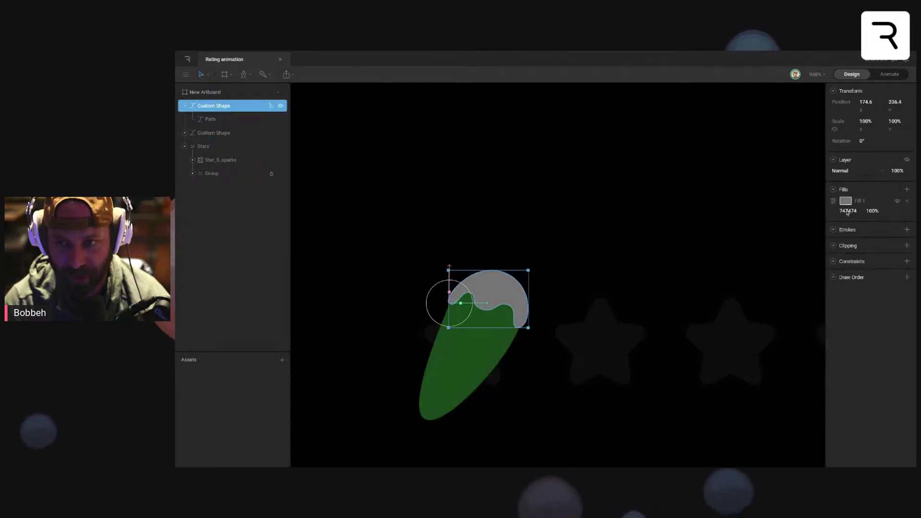
click(846, 204)
click(787, 283)
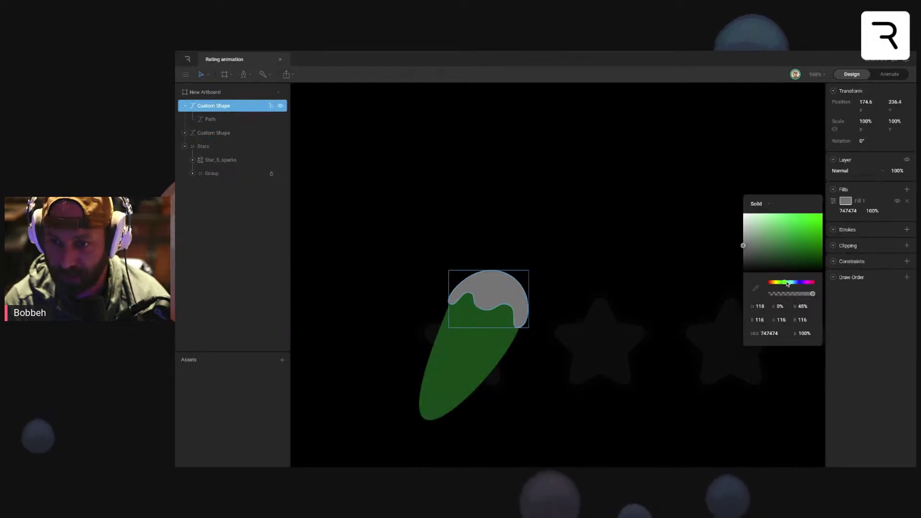
click(809, 252)
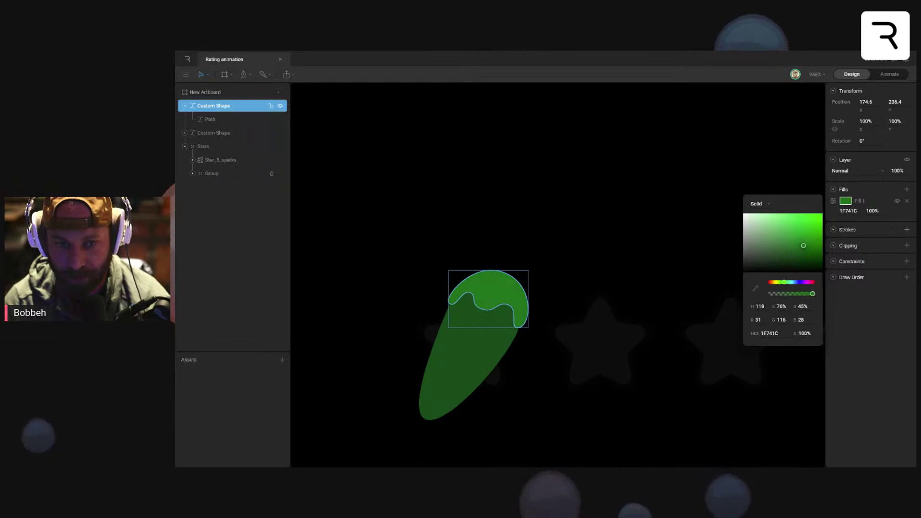
mouse_move(803, 261)
mouse_down()
mouse_move(807, 248)
mouse_move(796, 247)
mouse_up()
Step: Copy the pepper body's dark green 194A17 fill colour to the cap
click(489, 353)
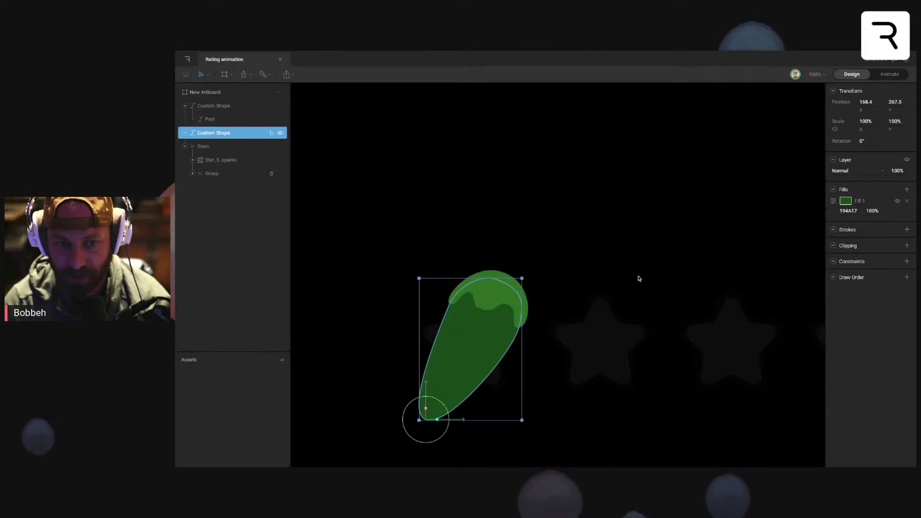
click(525, 292)
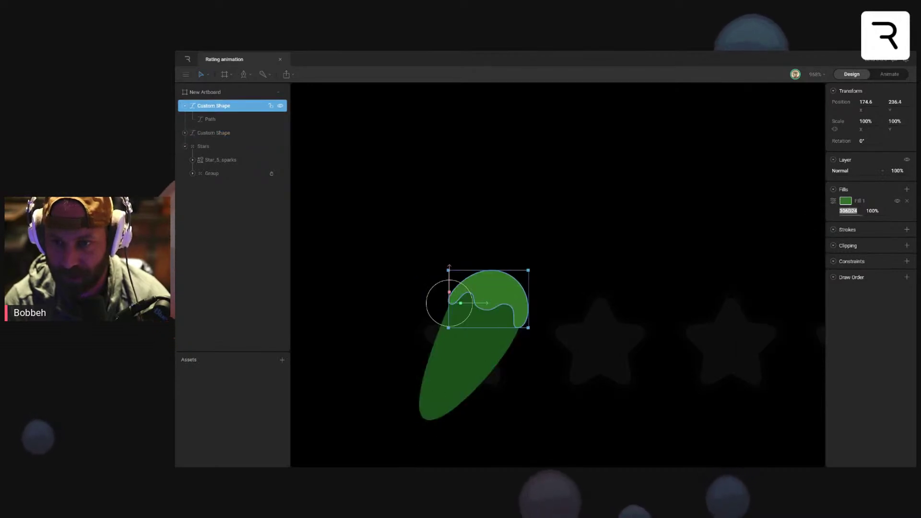
click(525, 337)
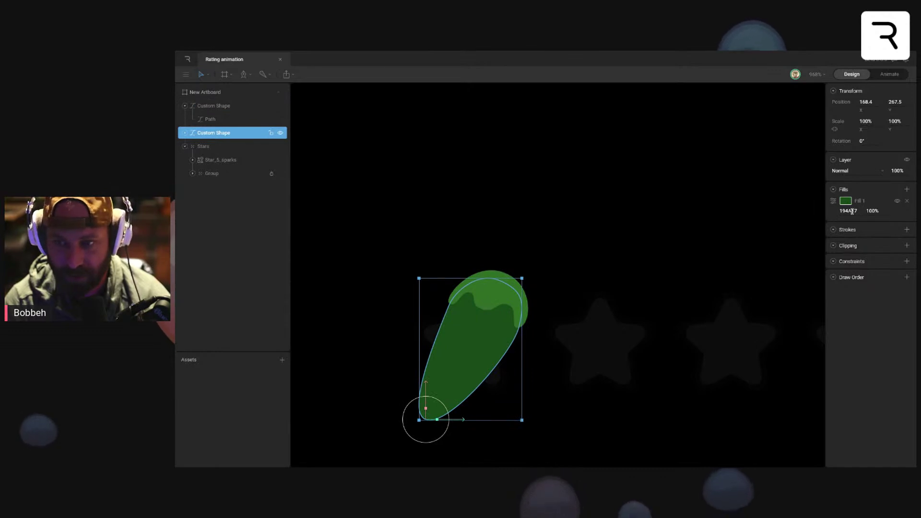
click(520, 291)
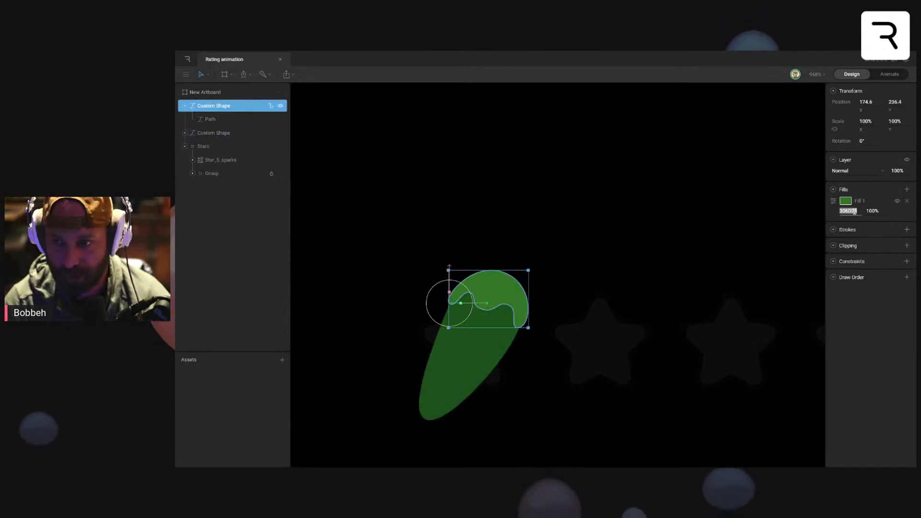
Step: Brighten the pepper body's fill to green 246B22 and deselect the shape
click(456, 352)
click(846, 202)
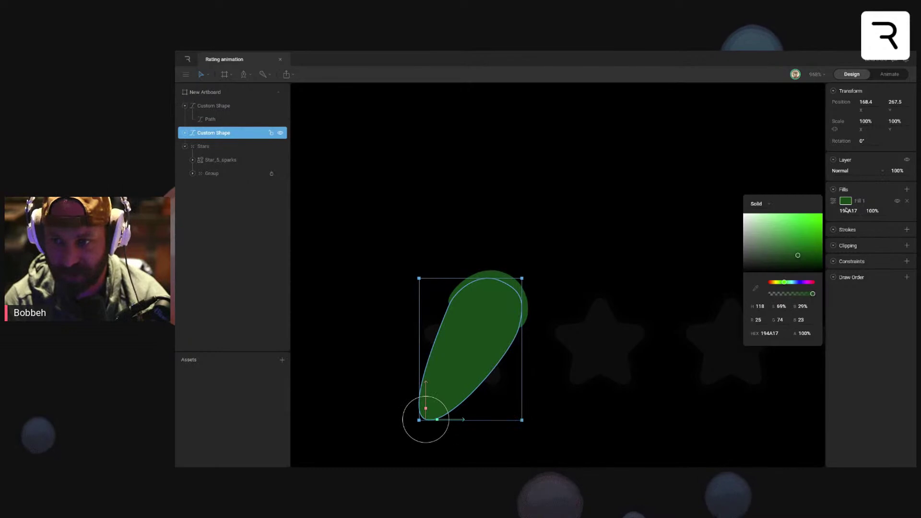
drag(799, 258, 799, 249)
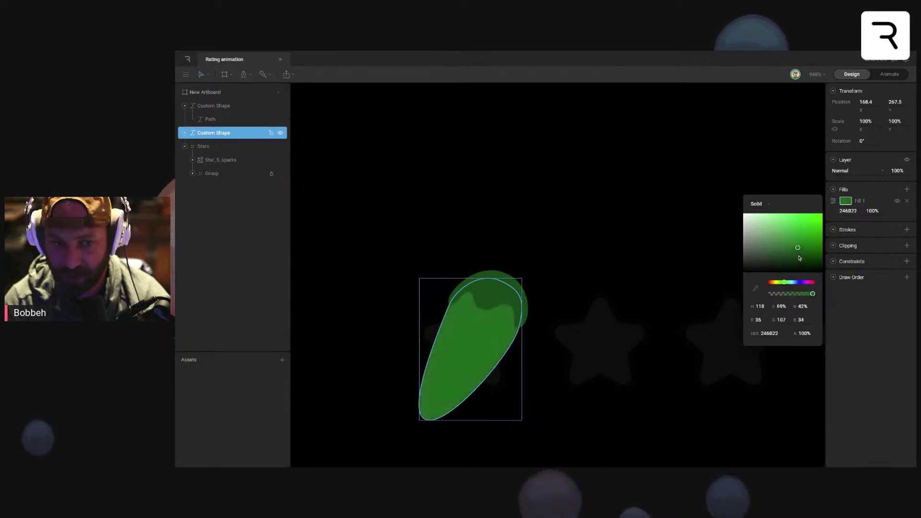
click(539, 240)
Step: Draw a short, nearly vertical open stem line up from the top of the cap with the Pen tool
drag(511, 244, 594, 226)
scroll(594, 227, up, 1)
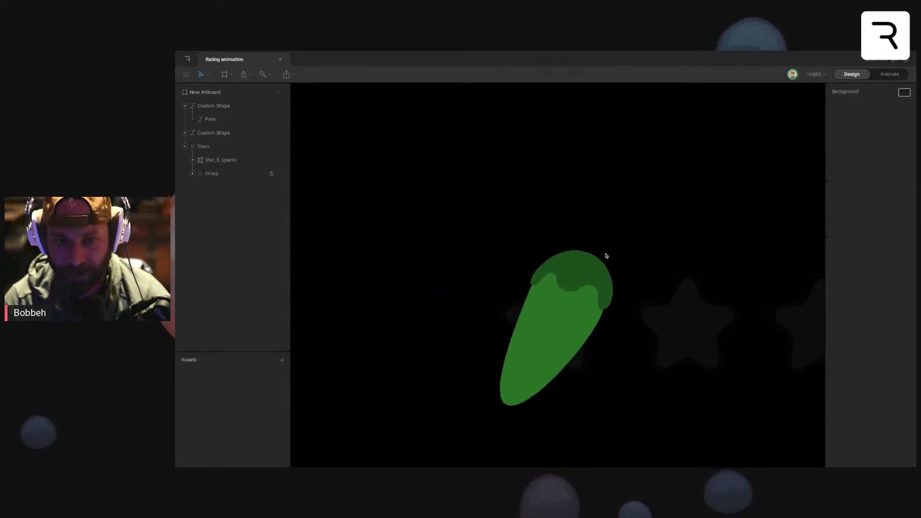
scroll(587, 249, up, 1)
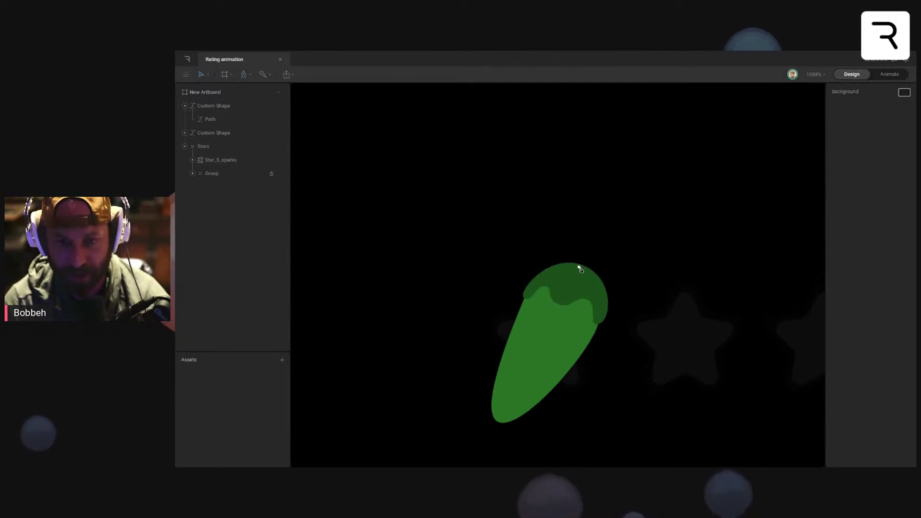
click(580, 269)
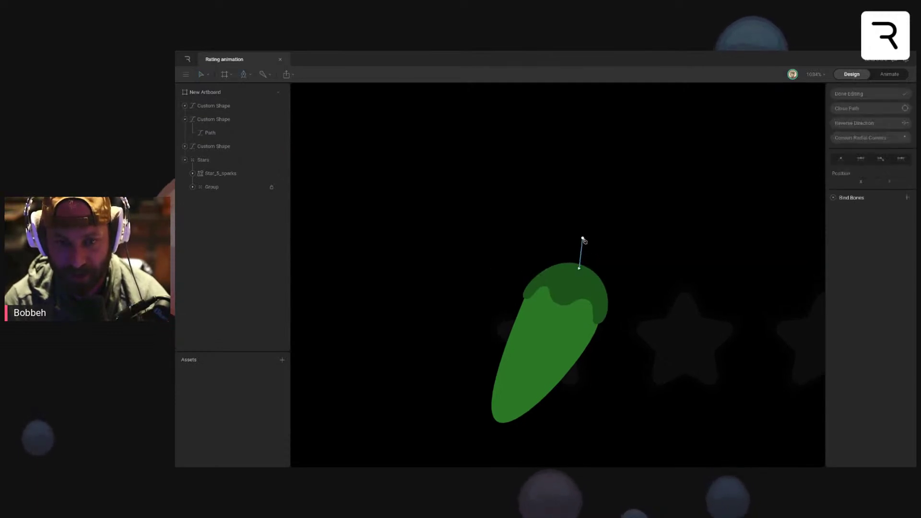
key(Escape)
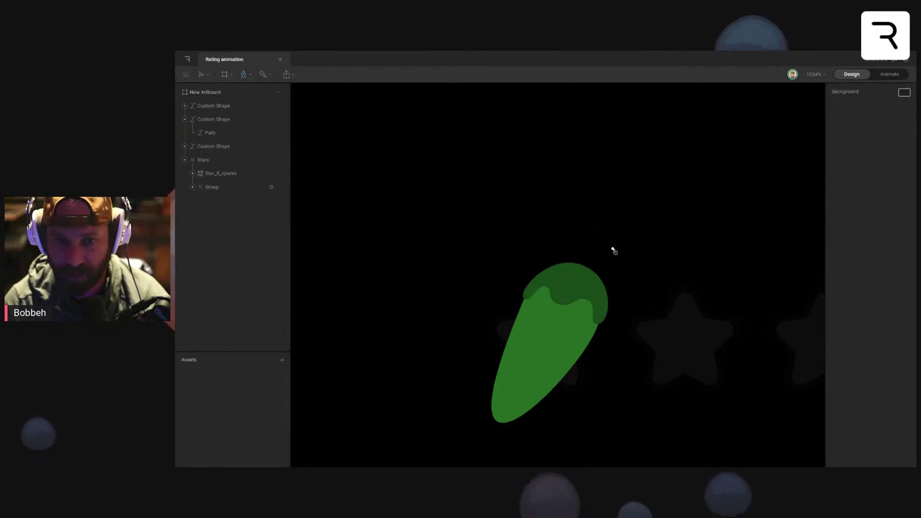
Step: Add a white FFFFFF stroke with a thickness of 1 to the stem line
click(587, 257)
click(906, 203)
click(907, 205)
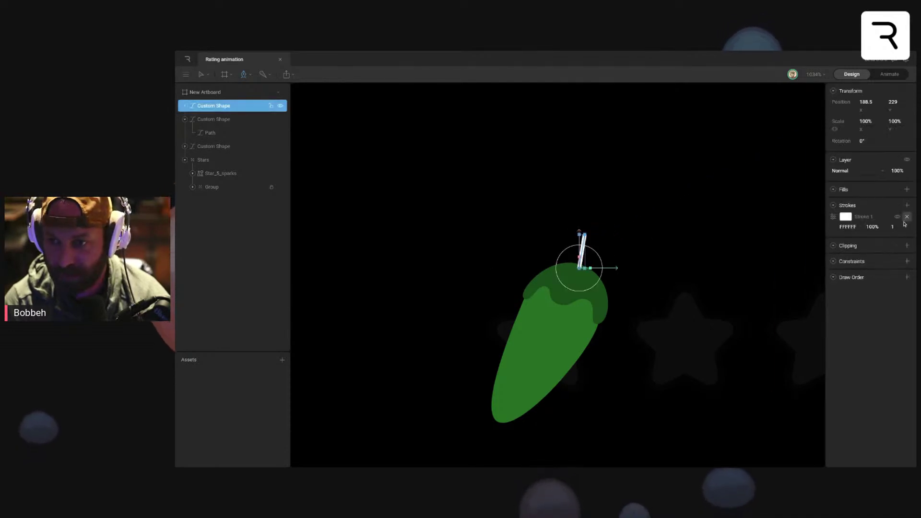
Step: Increase the stem stroke's thickness to 4.7 and give it round caps
drag(894, 227, 898, 227)
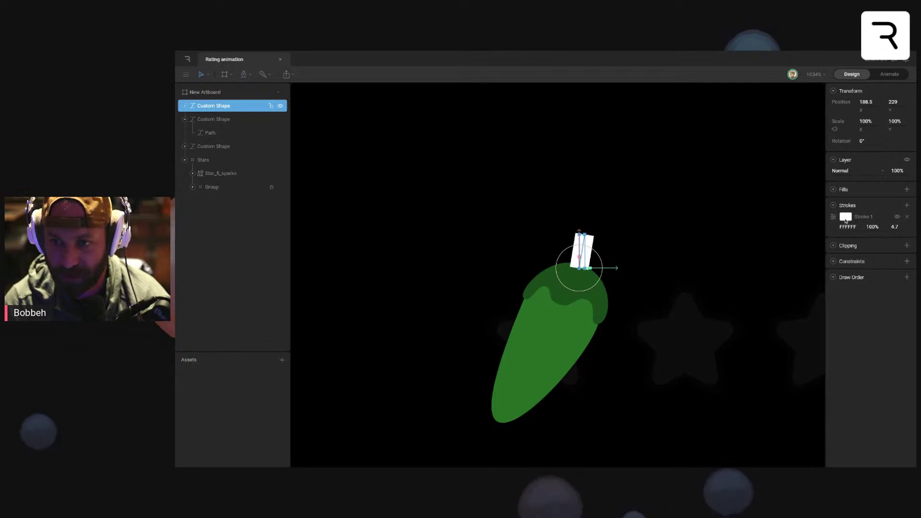
click(833, 217)
click(802, 250)
click(624, 241)
click(585, 251)
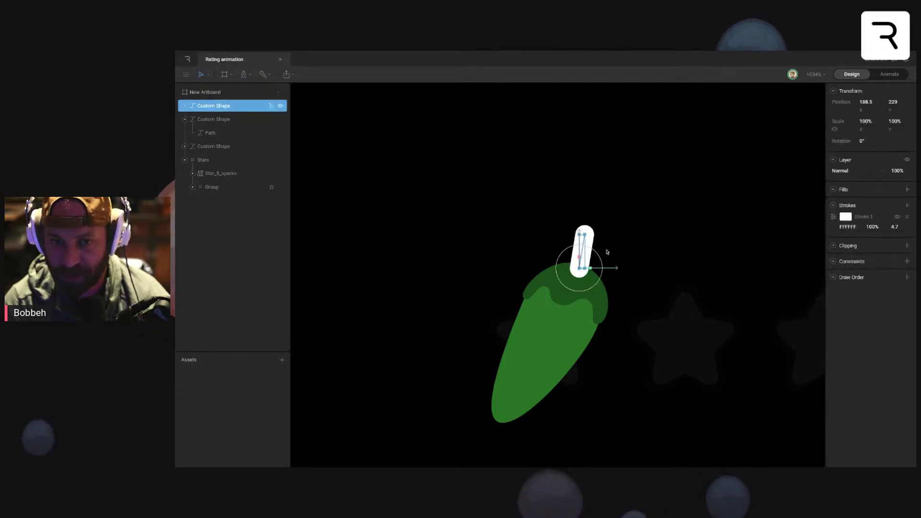
Step: Bend the stem path into a curve bulging to the right, keep it an open path and finish editing
key(Return)
key(Return)
click(581, 268)
click(882, 158)
mouse_move(581, 263)
mouse_down()
mouse_move(596, 259)
mouse_move(579, 269)
mouse_up()
click(585, 235)
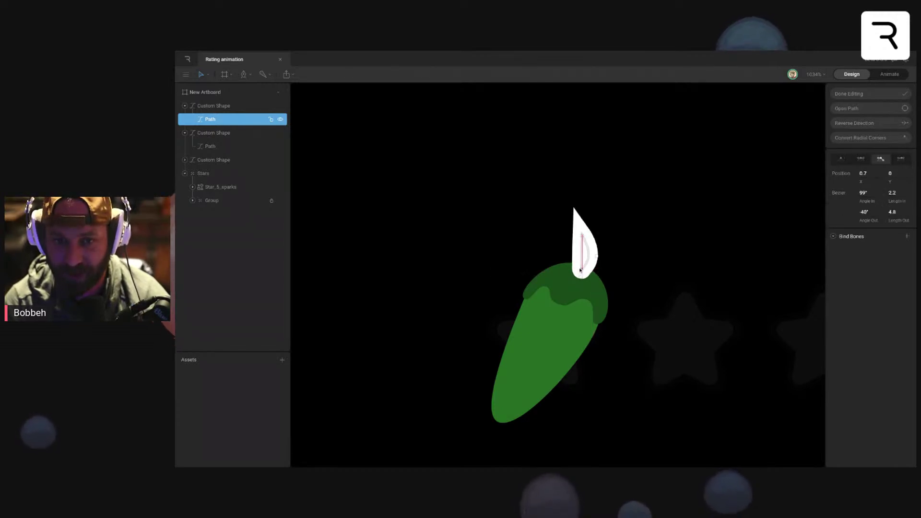
click(846, 108)
click(849, 95)
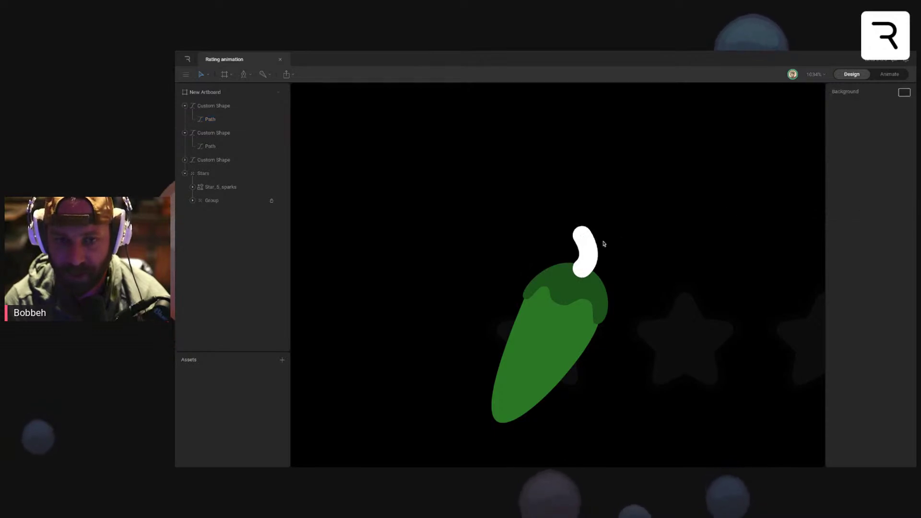
Step: Move the stem shape below the pepper body in the layer order and sample the cap's dark green 194A17 for its stroke
click(587, 244)
drag(211, 108, 210, 167)
click(846, 217)
click(771, 308)
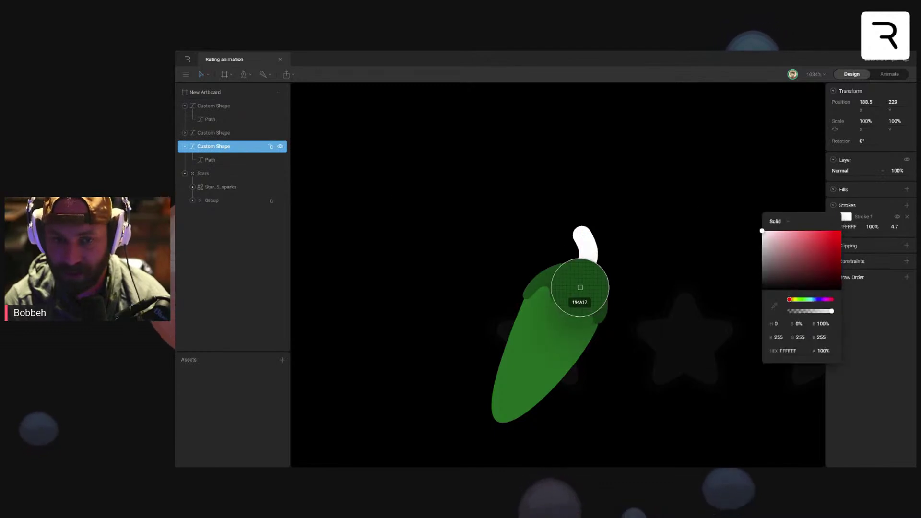
click(582, 305)
key(Escape)
click(589, 250)
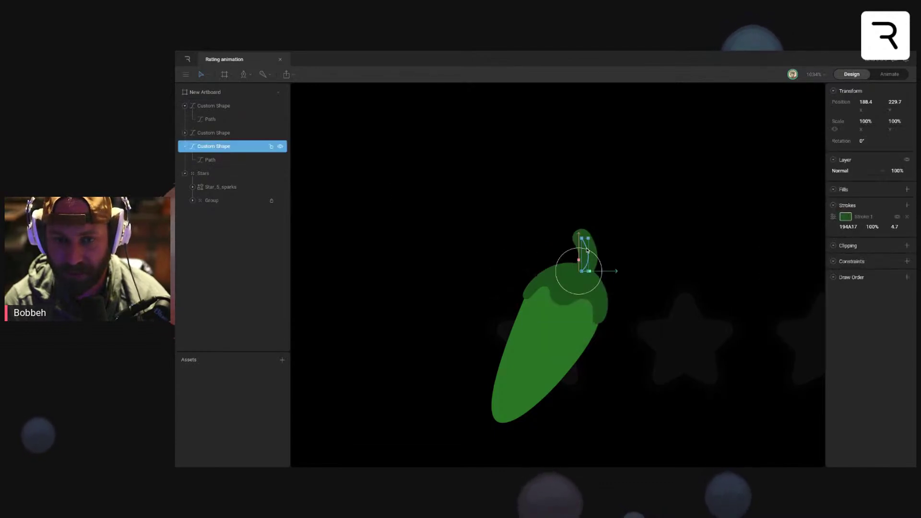
Step: Thin the stem's stroke so it looks slender against the cap, and deselect it
drag(896, 224, 895, 227)
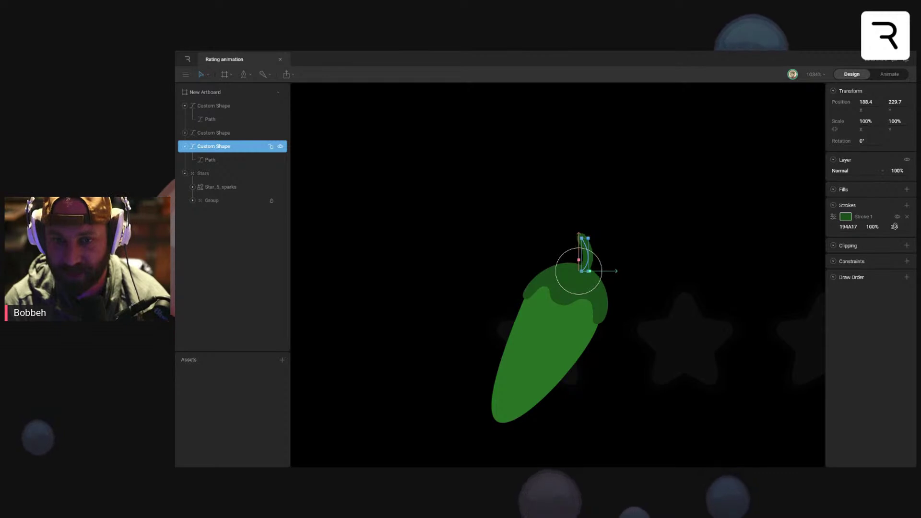
click(648, 236)
scroll(647, 237, down, 1)
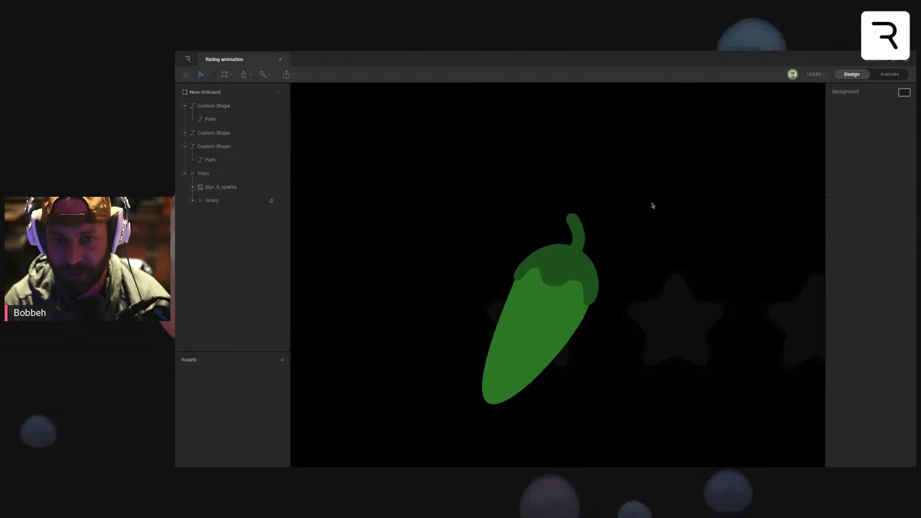
Step: Draw a long, slender closed highlight shape along the left edge of the pepper body with the Pen tool
scroll(624, 226, down, 2)
click(536, 298)
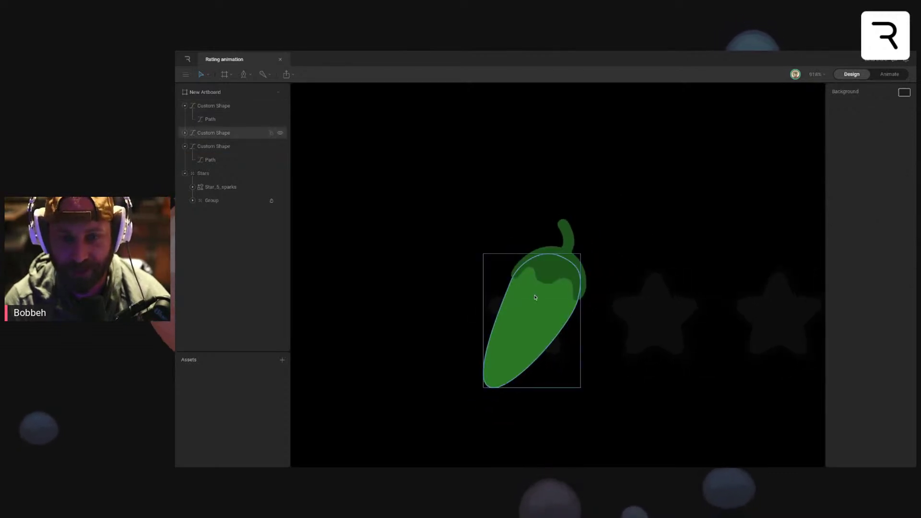
scroll(537, 298, up, 4)
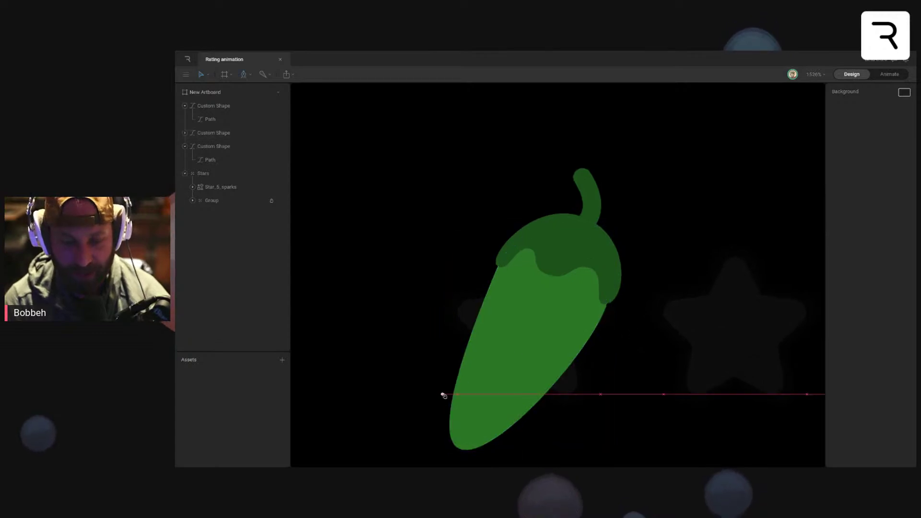
drag(455, 429, 453, 428)
drag(503, 276, 513, 277)
click(458, 432)
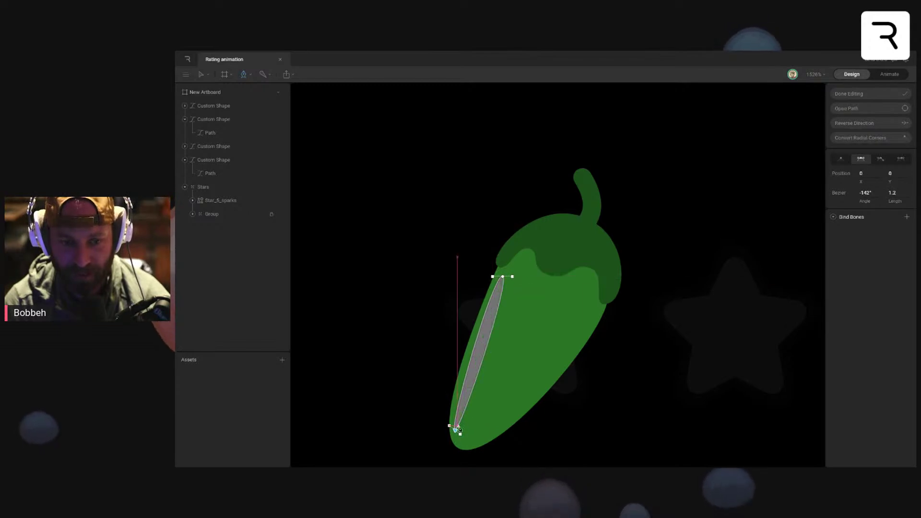
drag(455, 431, 454, 427)
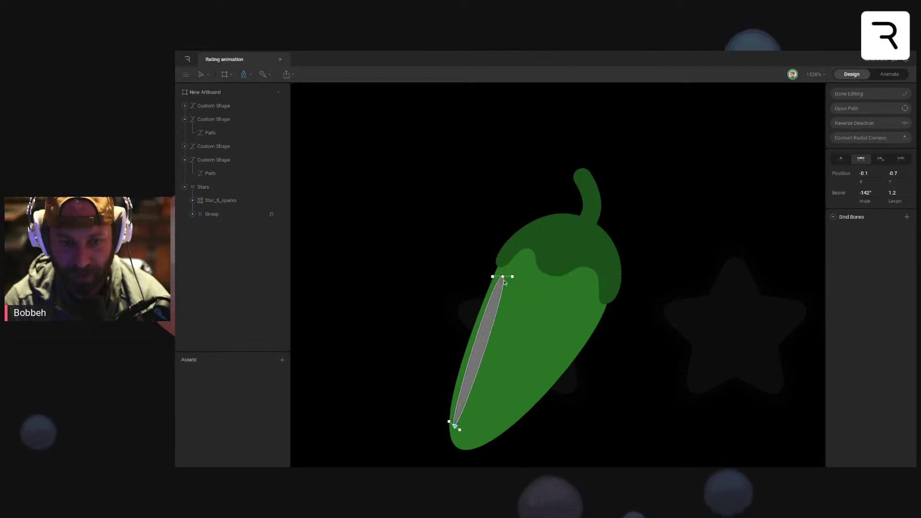
click(848, 93)
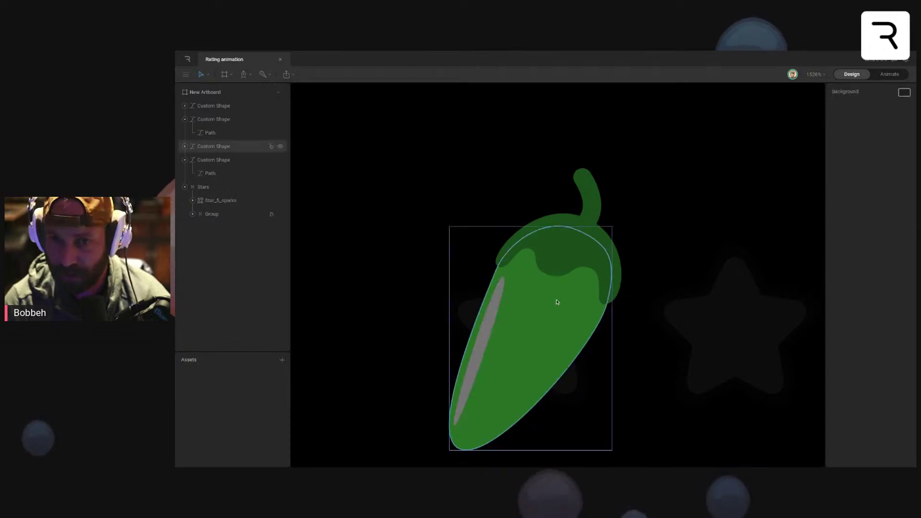
Step: Fill the body highlight with the body's green, brightened to a lighter green, and deselect it
click(477, 350)
click(846, 201)
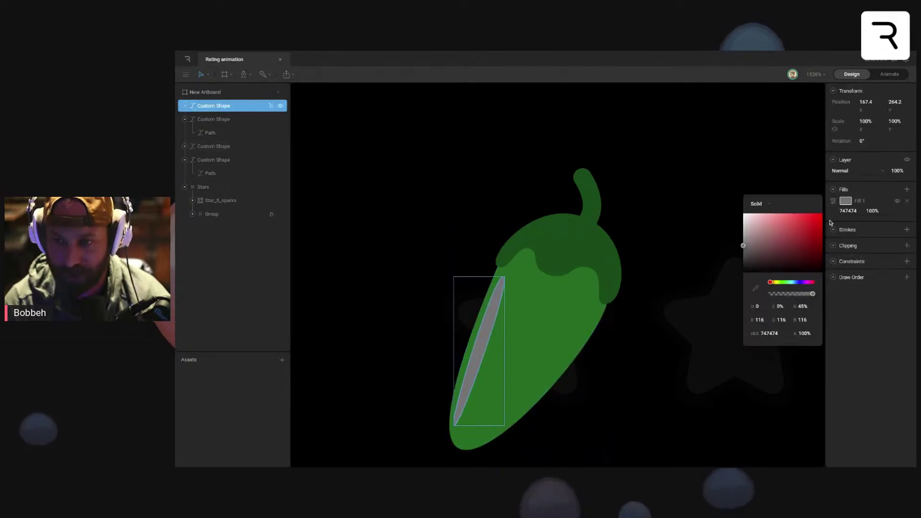
click(758, 288)
click(551, 330)
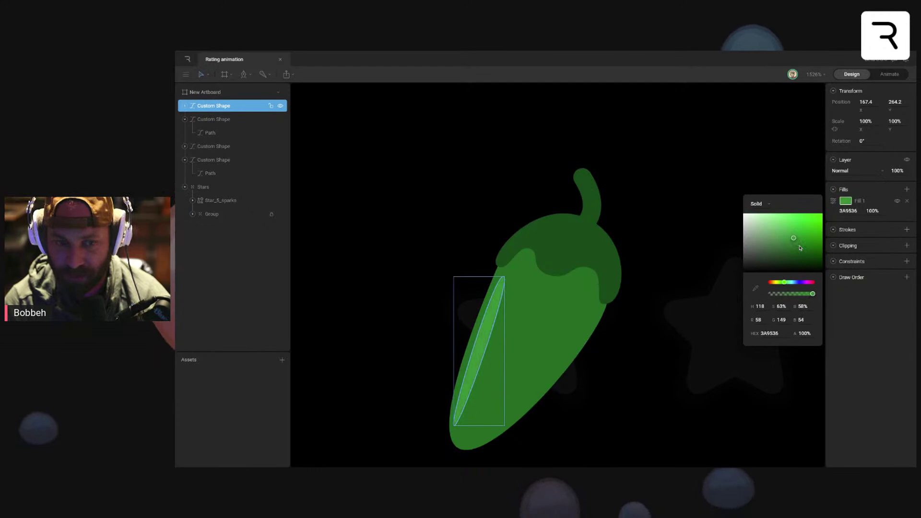
drag(792, 236, 790, 233)
click(638, 187)
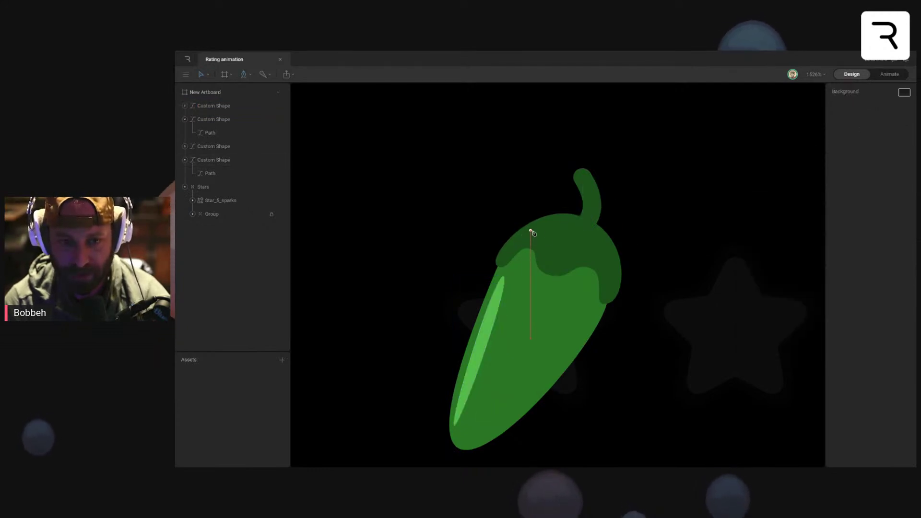
Step: Draw a closed, curved highlight shape along the upper left edge of the cap and smooth its points
click(504, 248)
drag(551, 217, 538, 232)
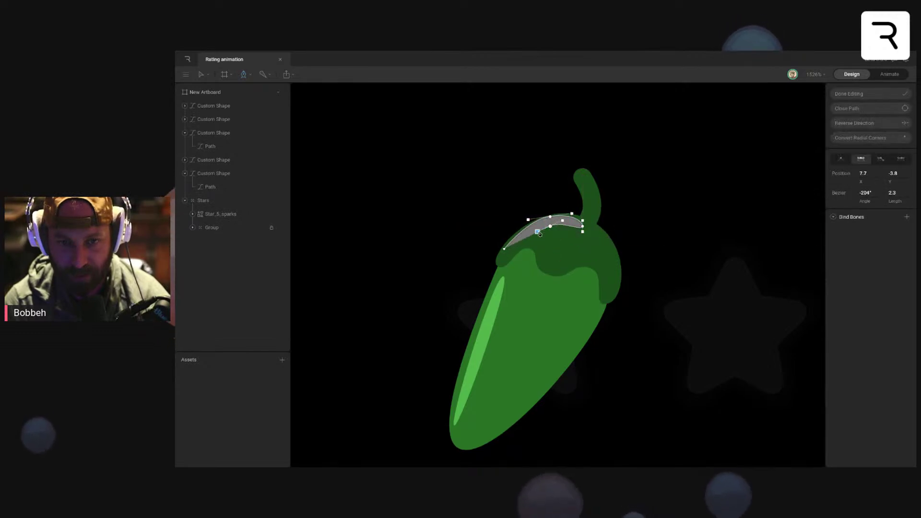
click(504, 250)
click(861, 160)
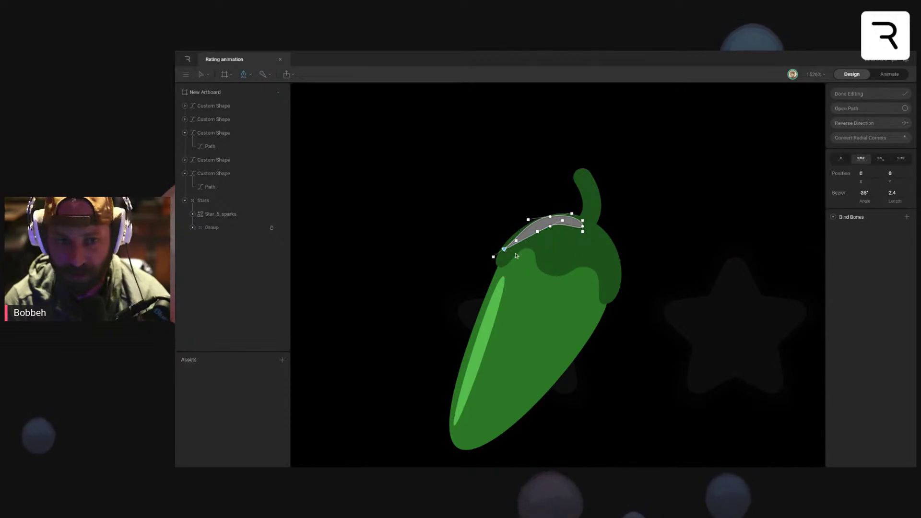
drag(493, 257, 509, 250)
mouse_move(552, 229)
mouse_down()
mouse_move(574, 229)
mouse_move(552, 218)
mouse_up()
click(852, 95)
Step: Fill the cap highlight with the cap's sampled green, lightened to 286B26
click(563, 221)
click(845, 201)
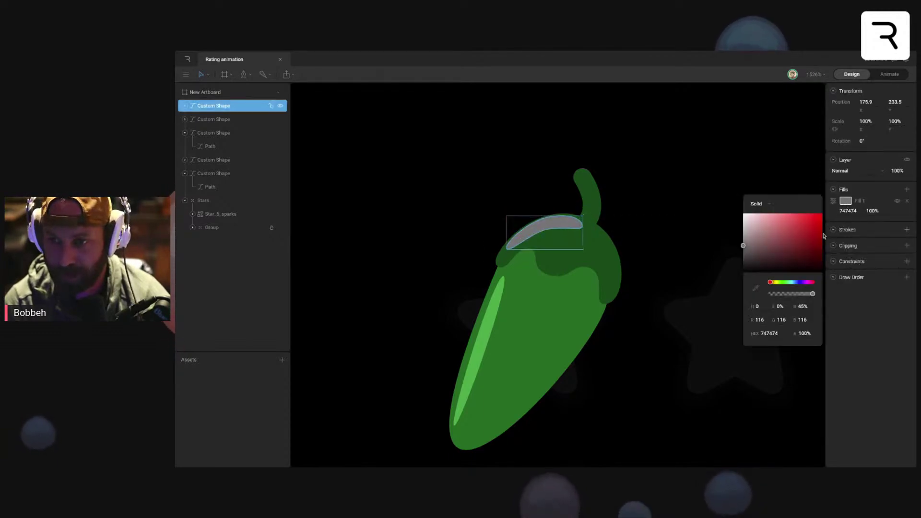
click(754, 290)
click(596, 258)
drag(798, 256, 792, 241)
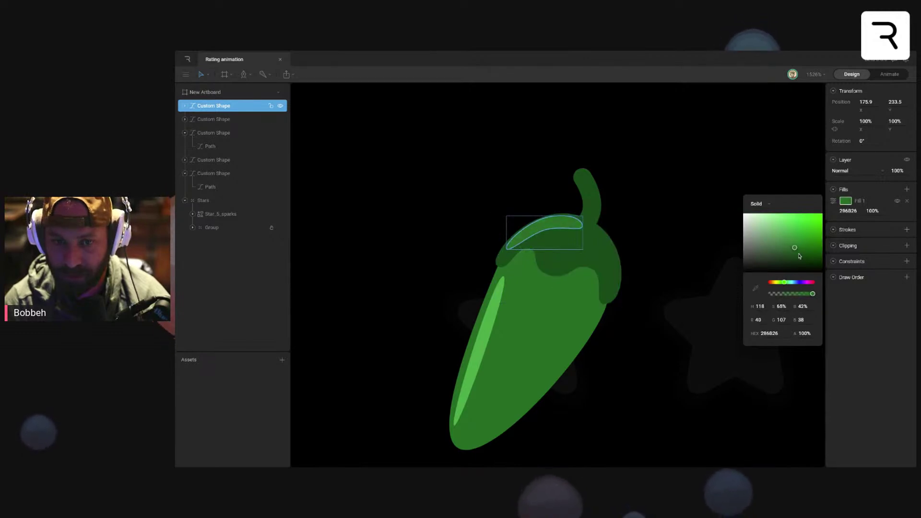
click(646, 213)
scroll(649, 214, down, 10)
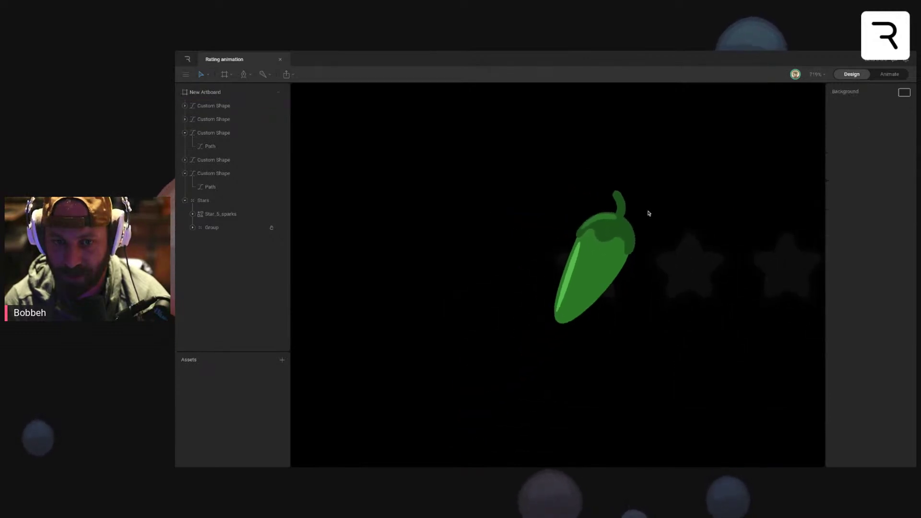
scroll(624, 213, up, 10)
Step: Replace the cap highlight's fill with the light green sampled from the body highlight
click(648, 220)
click(834, 203)
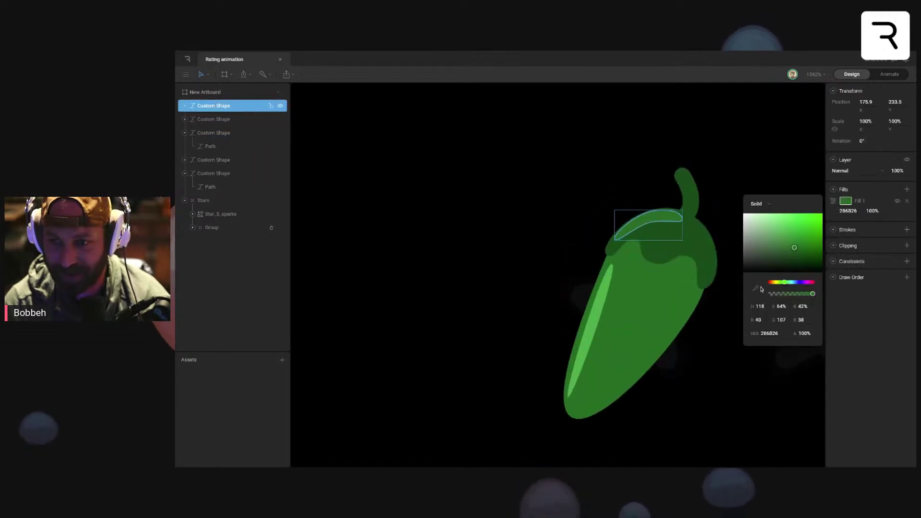
click(756, 289)
click(602, 293)
click(726, 159)
Step: Darken the cap highlight's light green fill slightly and deselect the shape
drag(726, 158, 668, 176)
click(612, 235)
click(845, 203)
drag(791, 235, 791, 246)
click(701, 178)
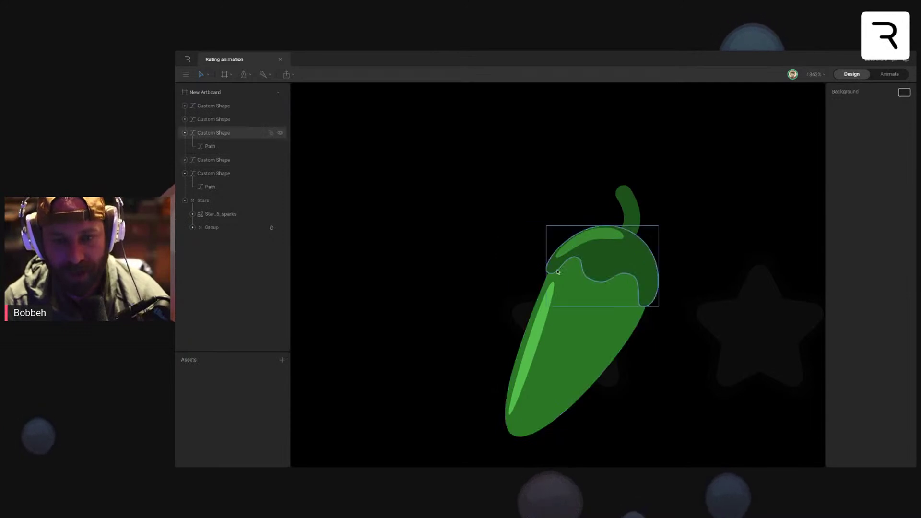
Step: Add a black-to-transparent linear gradient fill to the pepper body, running from beyond its lower right edge to beyond its left edge
click(619, 297)
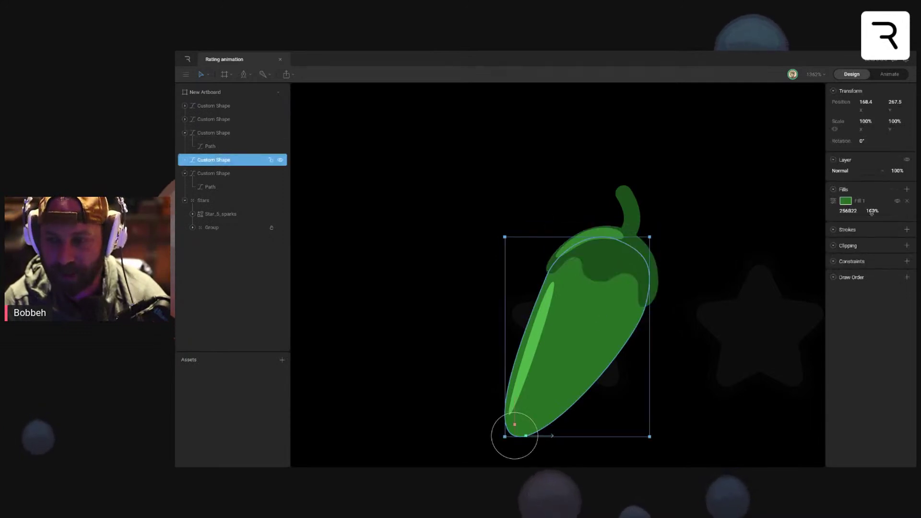
click(908, 190)
click(844, 201)
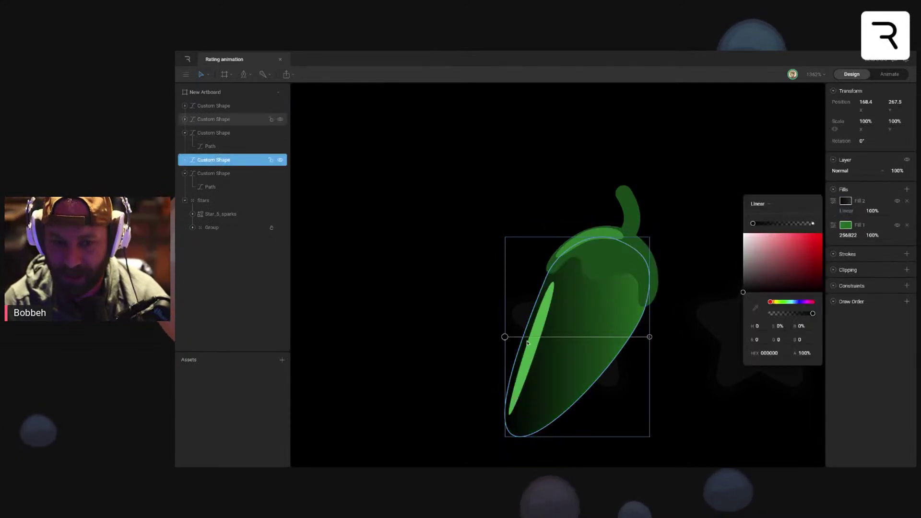
drag(505, 336, 590, 410)
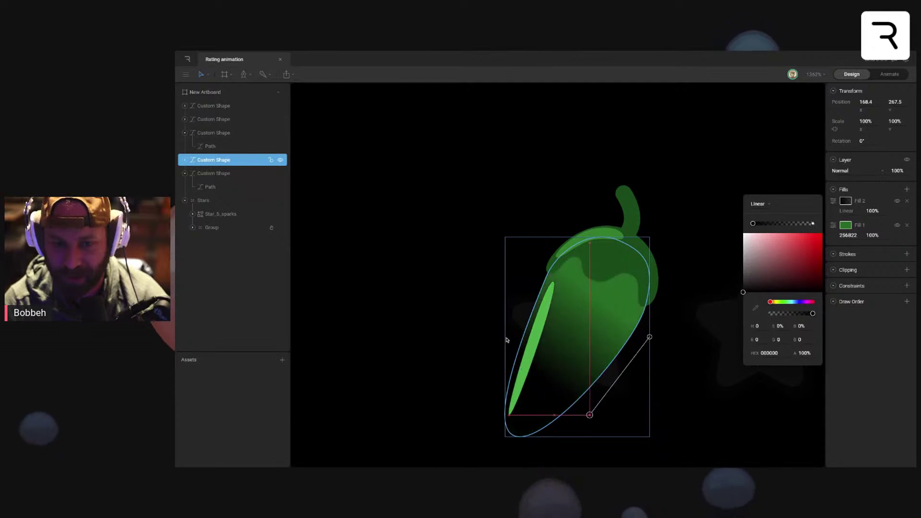
drag(649, 337, 490, 323)
drag(499, 331, 502, 335)
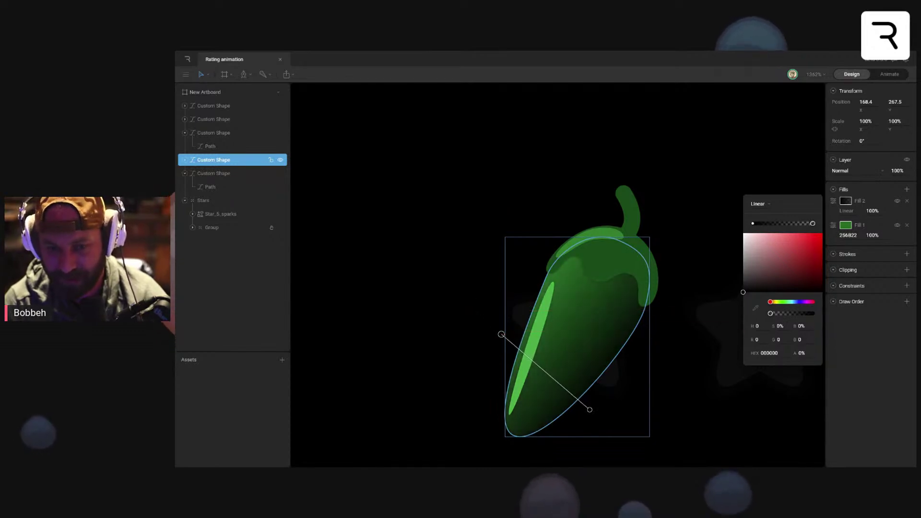
Step: Set the opaque stop of the body's gradient to dark purple 17072E
click(753, 223)
mouse_move(771, 303)
mouse_down()
mouse_move(801, 303)
mouse_move(811, 281)
mouse_up()
click(808, 282)
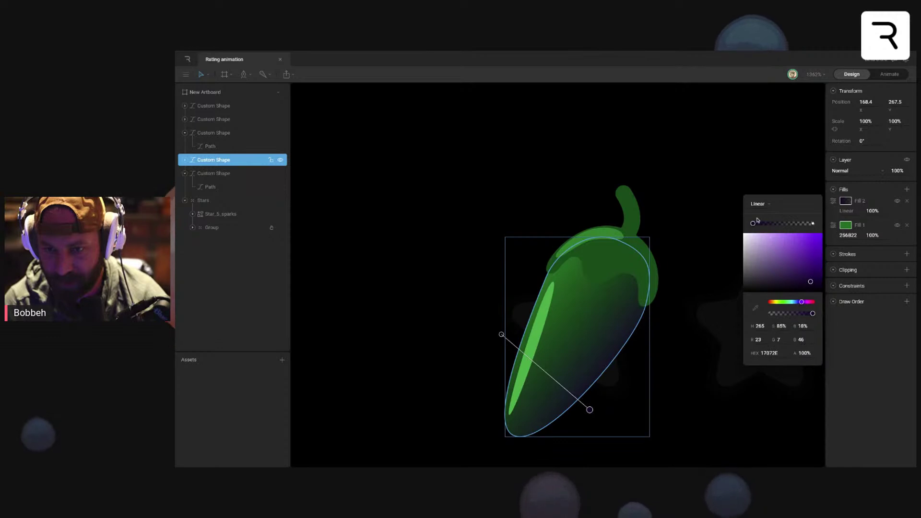
Step: Set the transparent stop of the body's gradient to yellow-green B1D12F, fine-tune its handle on the left, and deselect the body
click(812, 224)
click(778, 302)
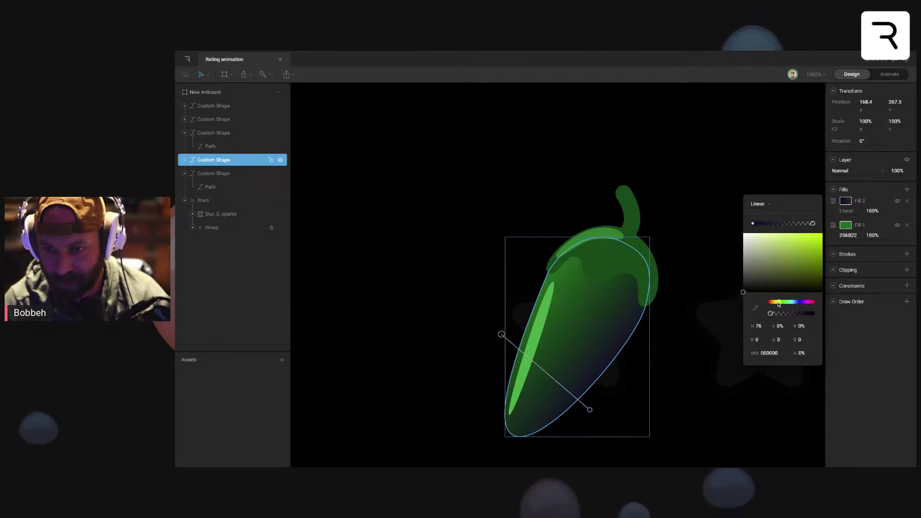
drag(779, 302, 778, 302)
mouse_move(806, 255)
mouse_down()
mouse_move(808, 233)
mouse_move(807, 244)
mouse_up()
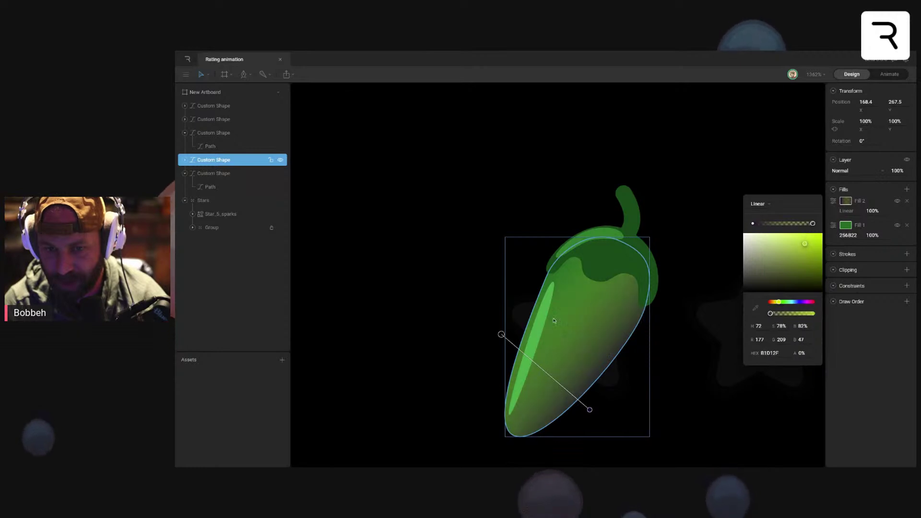
mouse_move(502, 334)
mouse_down()
mouse_move(508, 305)
mouse_move(505, 331)
mouse_up()
click(521, 200)
scroll(576, 214, down, 10)
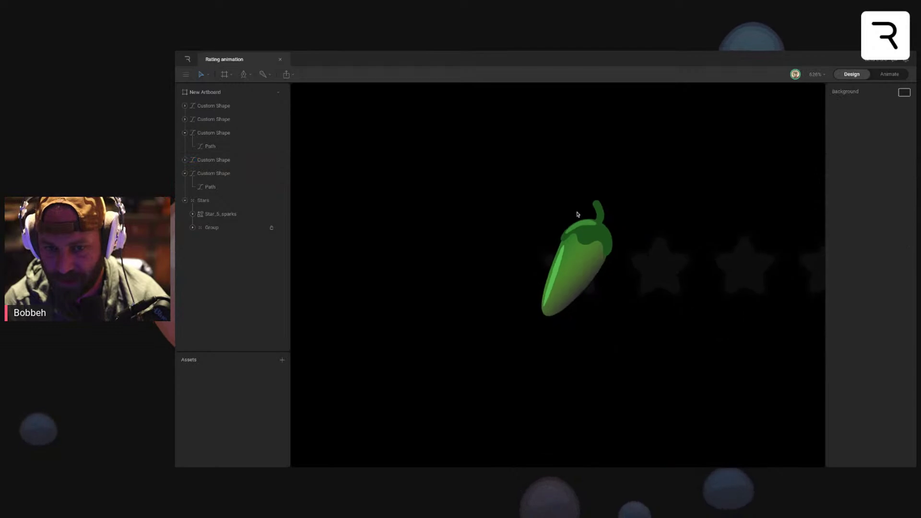
Step: Add a black-to-transparent linear gradient fill to the pepper cap, running from its lower right edge to just above its top
scroll(579, 212, up, 10)
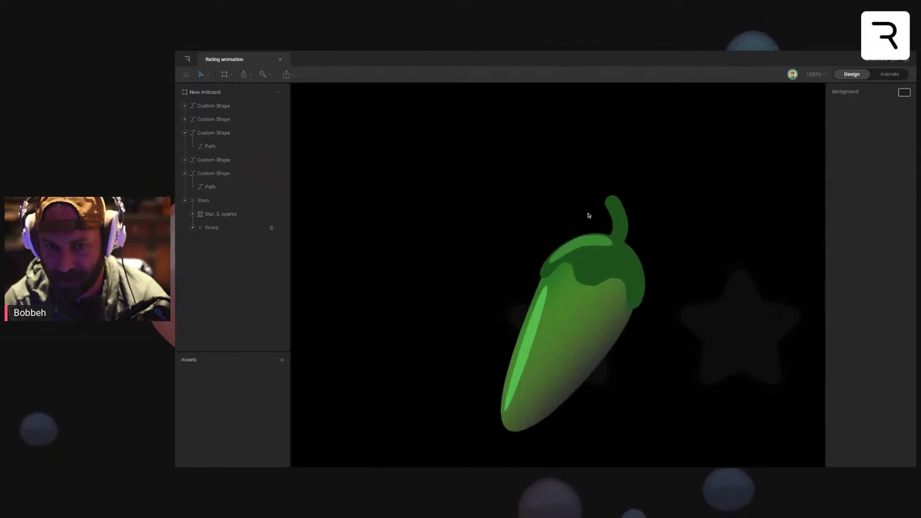
click(619, 249)
click(906, 190)
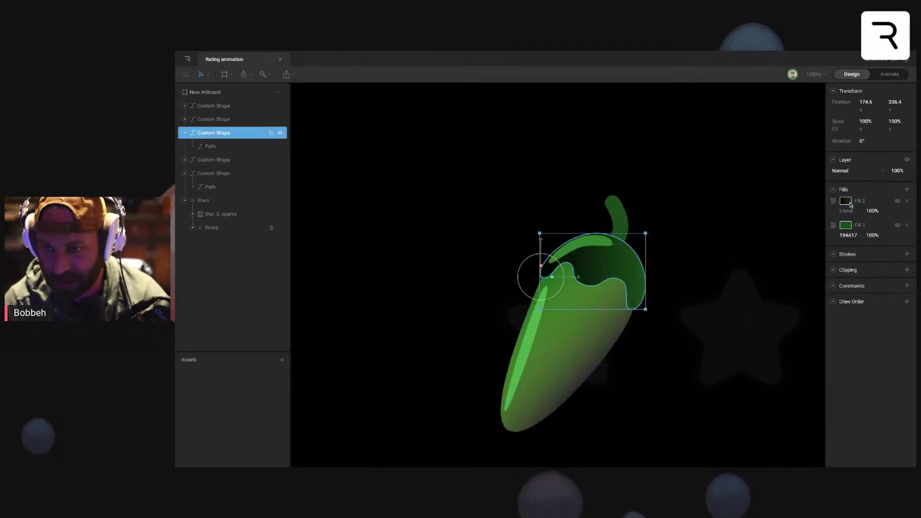
click(847, 201)
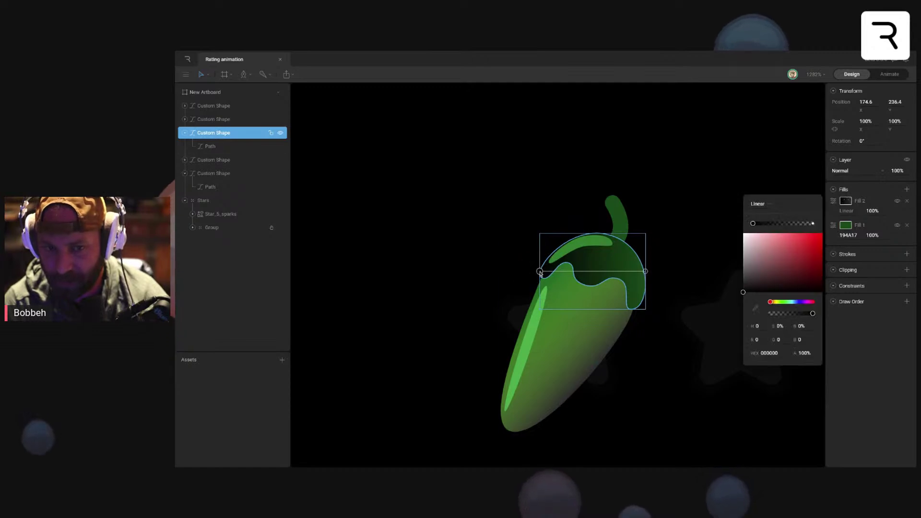
drag(540, 272, 651, 306)
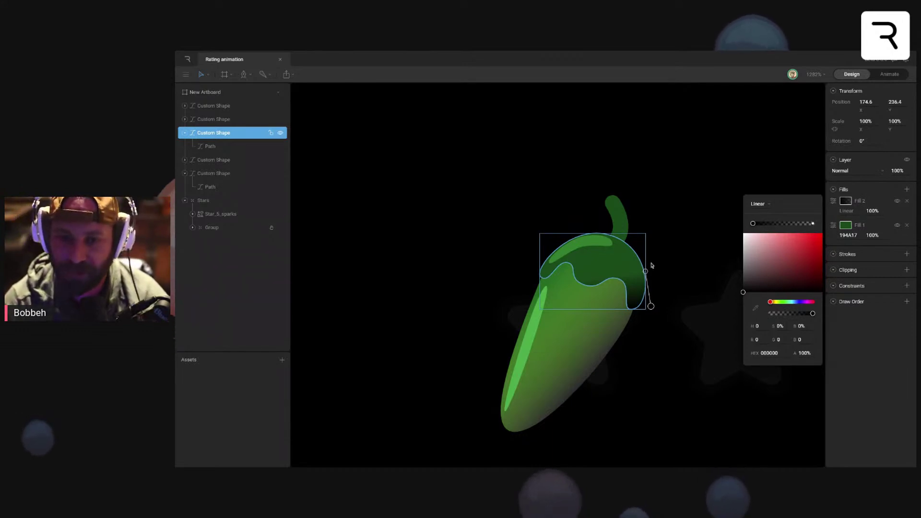
drag(647, 274, 598, 222)
click(651, 307)
Step: Set the transparent stop of the cap's gradient to green 22A32A
click(598, 221)
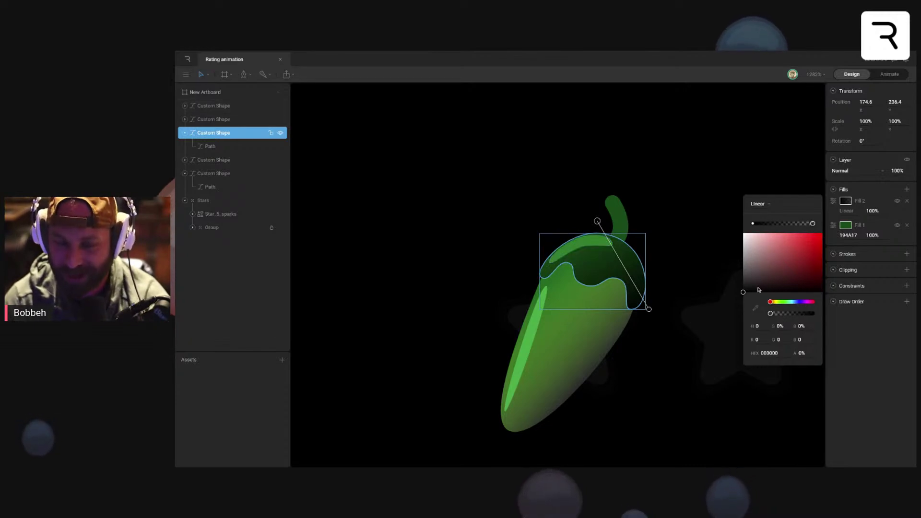
click(785, 303)
drag(805, 264, 806, 255)
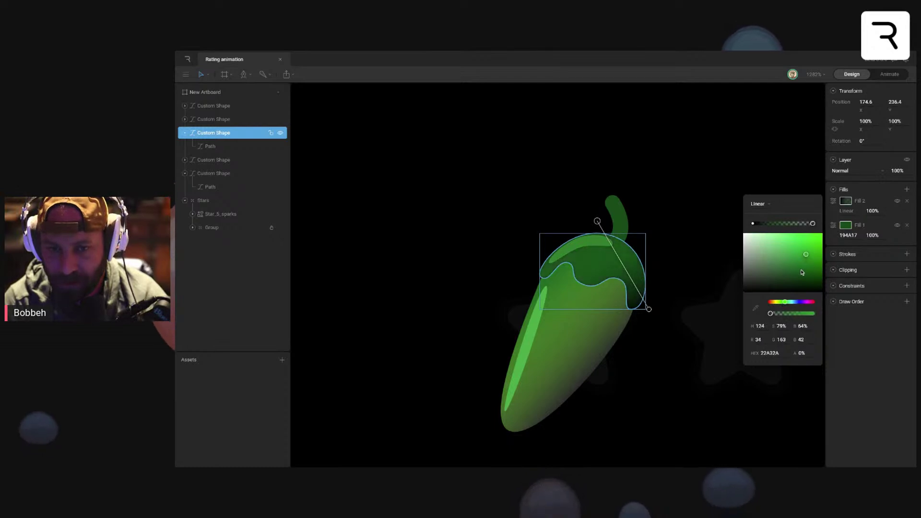
Step: Set the opaque stop of the cap's gradient to a very dark purple and deselect the cap
click(754, 224)
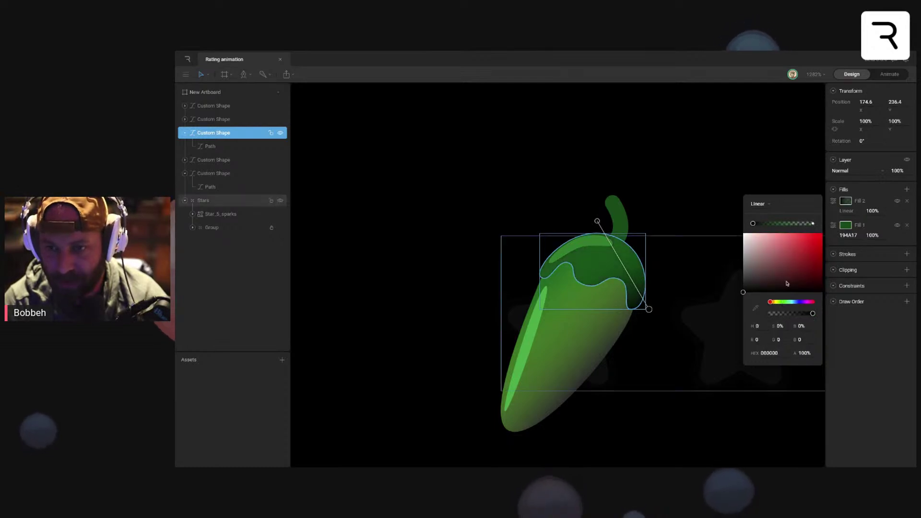
click(804, 302)
drag(806, 284, 805, 281)
click(715, 197)
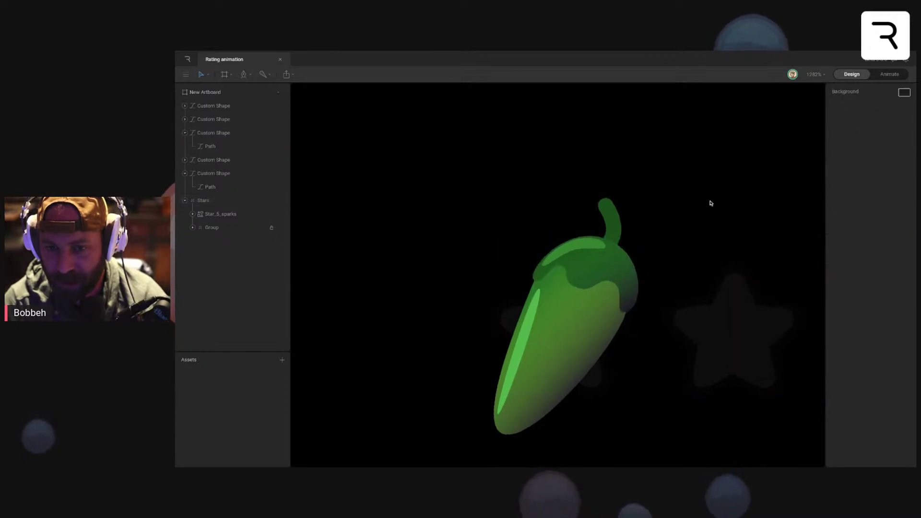
Step: Examine the shaded pepper at small size next to the dimmed stars and again up close
scroll(703, 216, down, 6)
scroll(703, 216, down, 4)
scroll(703, 216, up, 1)
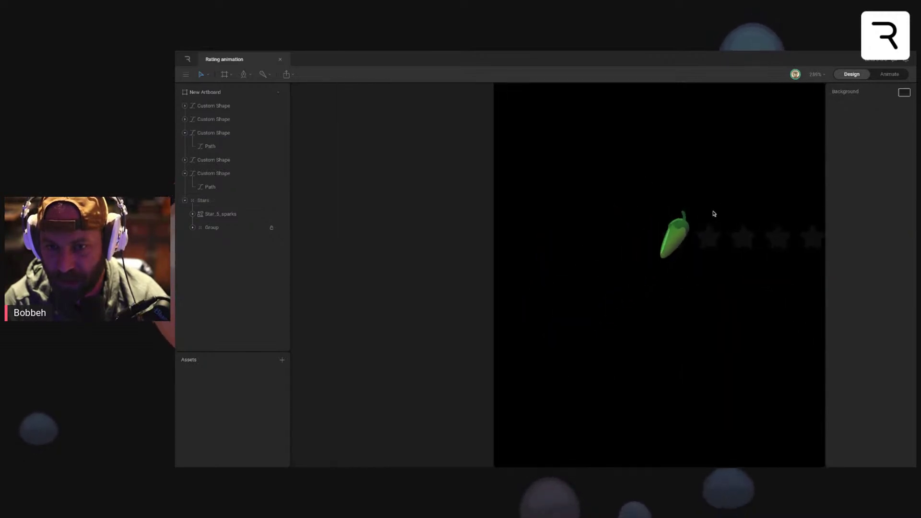
drag(720, 214, 620, 230)
scroll(584, 229, up, 2)
scroll(585, 228, up, 4)
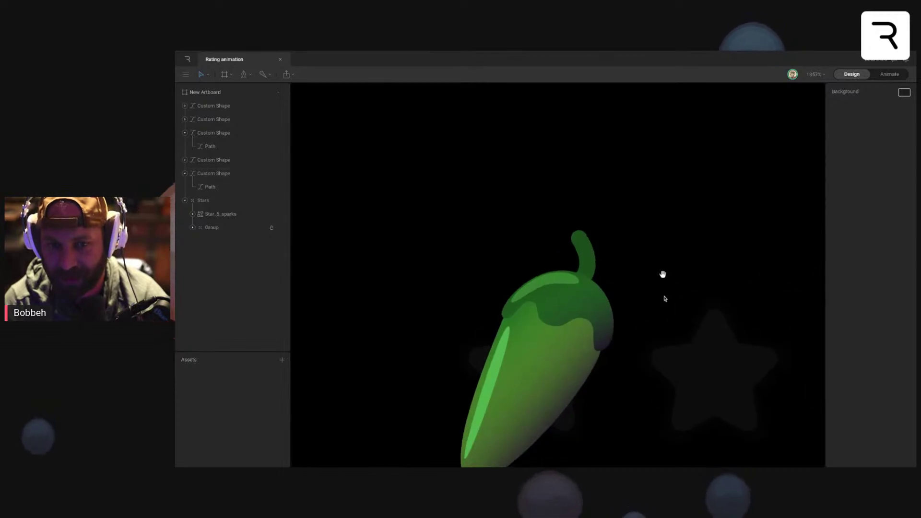
scroll(665, 298, down, 3)
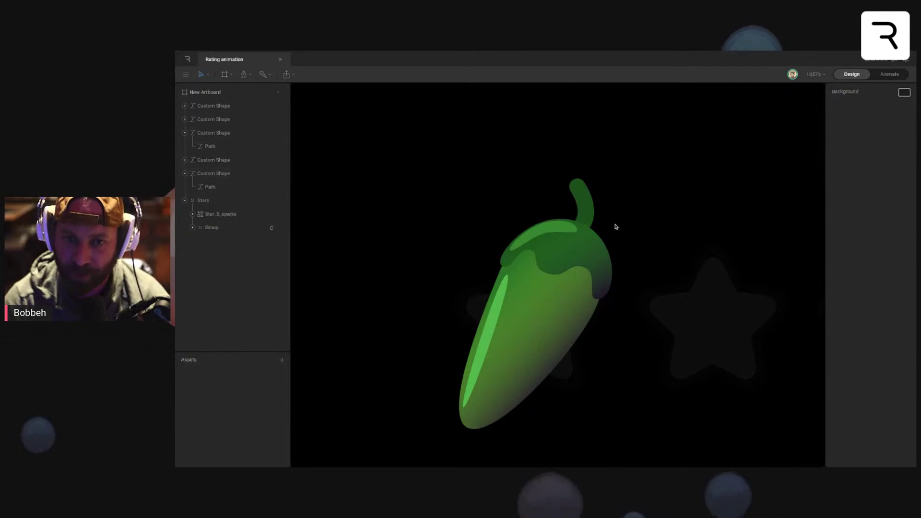
drag(627, 237, 620, 236)
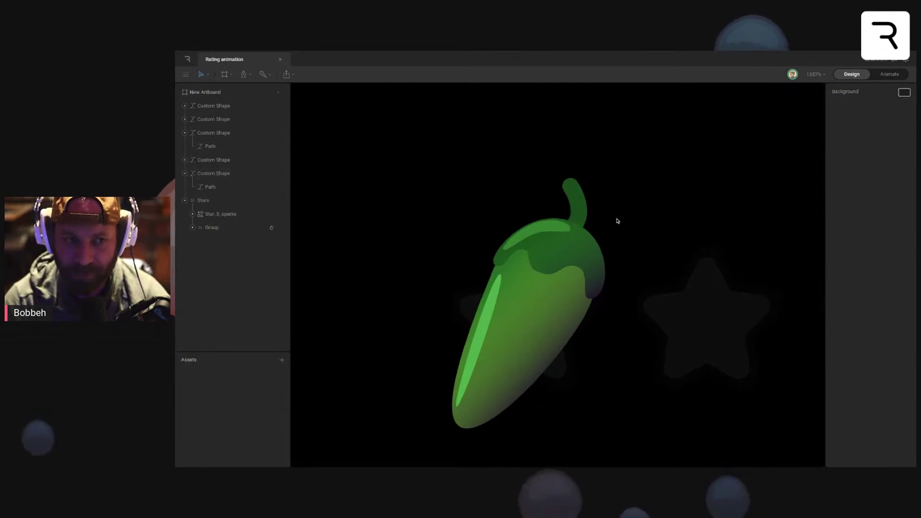
Step: Group the five pepper shapes, name the group Pepper1, and position it over the first star at X 180
click(185, 174)
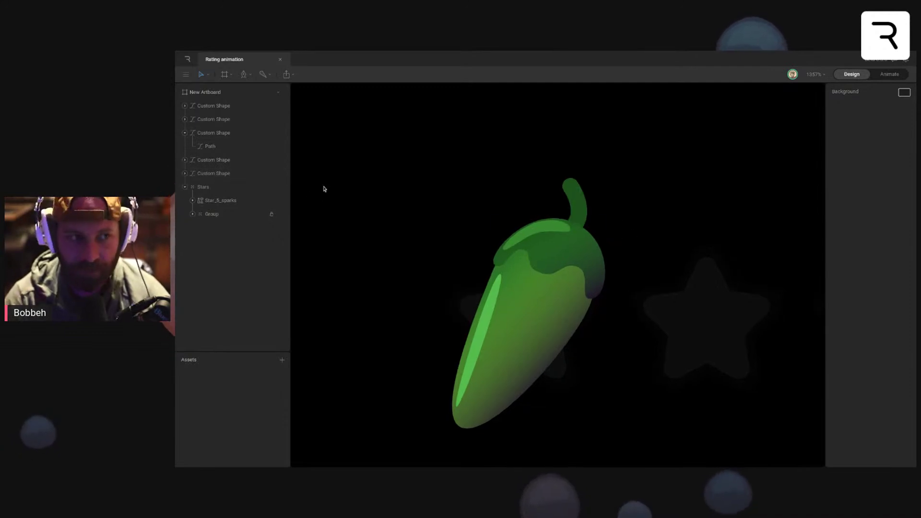
click(185, 134)
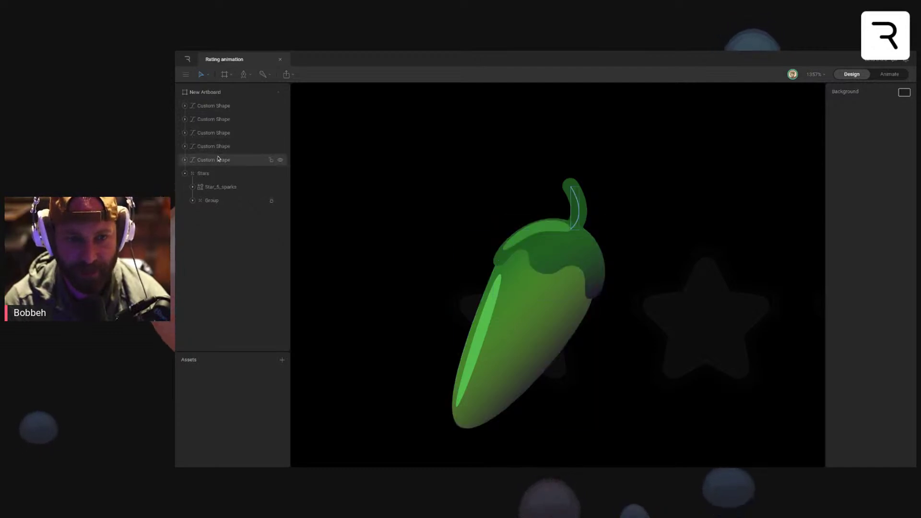
click(223, 106)
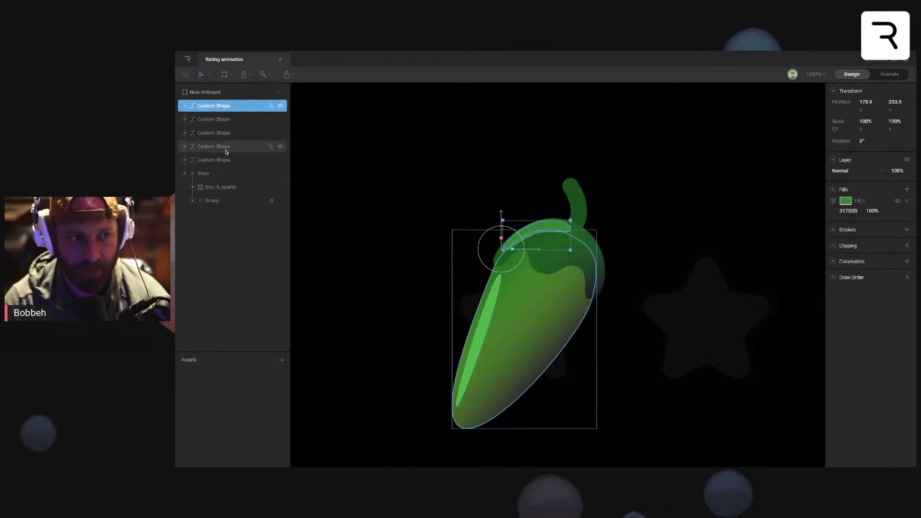
shift+click(221, 160)
key(ctrl+g)
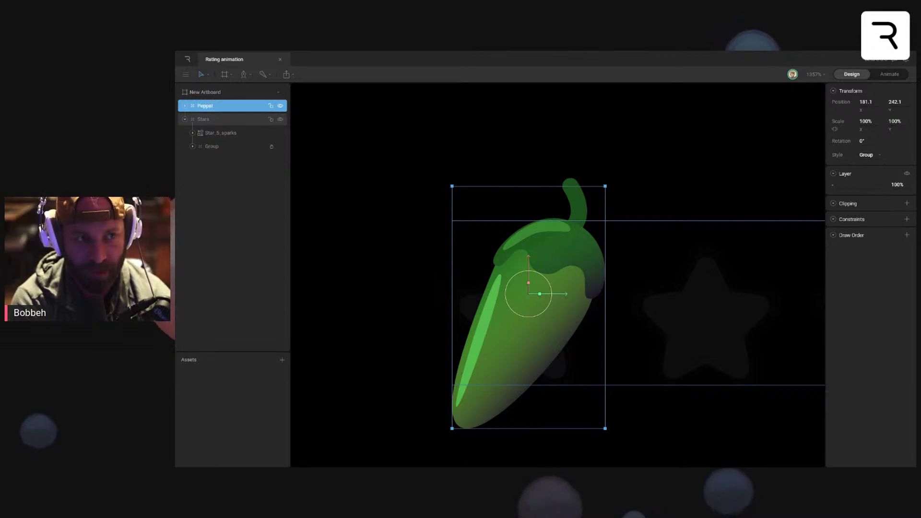
drag(561, 294, 493, 295)
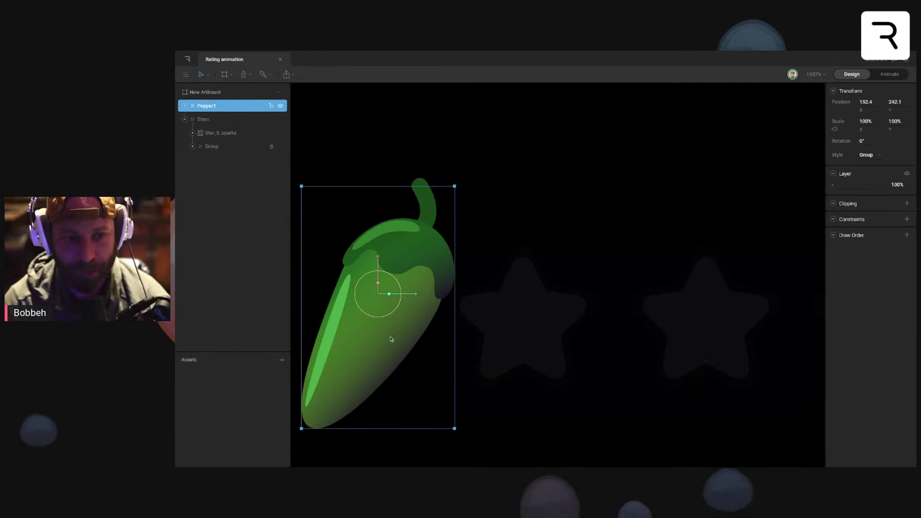
drag(404, 295, 549, 295)
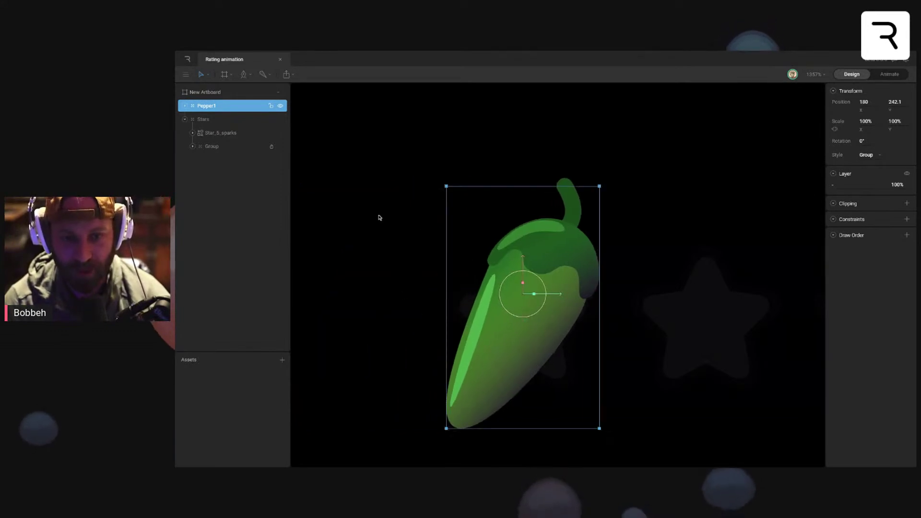
Step: Duplicate the Pepper1 group and rename the copy beneath it Pepper_outline
key(ctrl+d)
drag(205, 106, 208, 124)
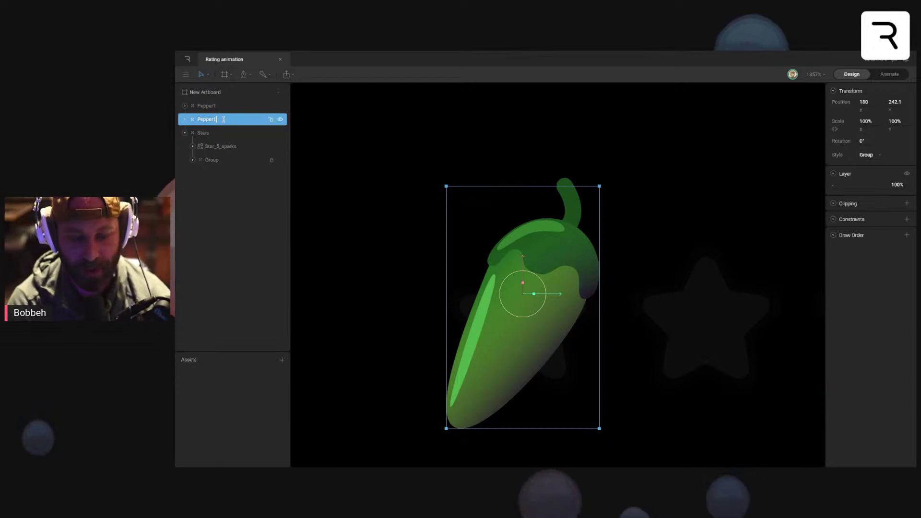
text(e)
key(Return)
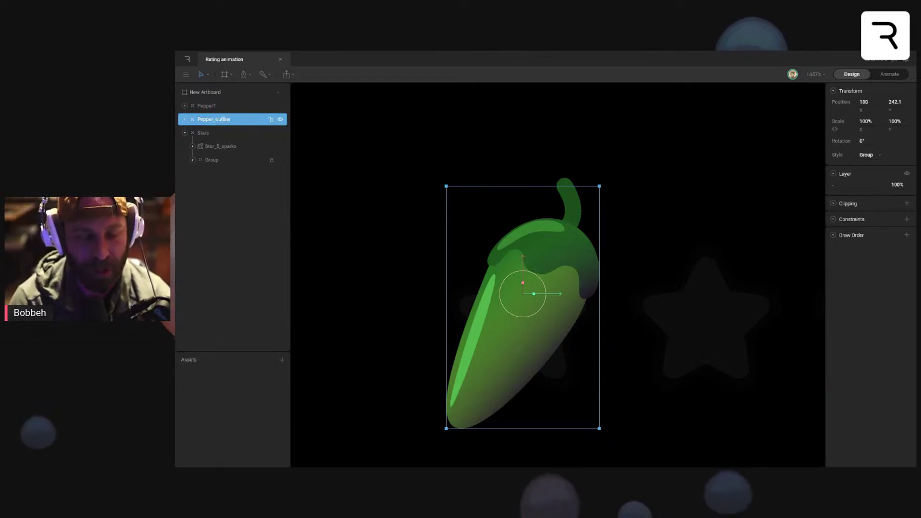
Step: Delete the cap highlight shape from the Pepper_outline group
click(184, 119)
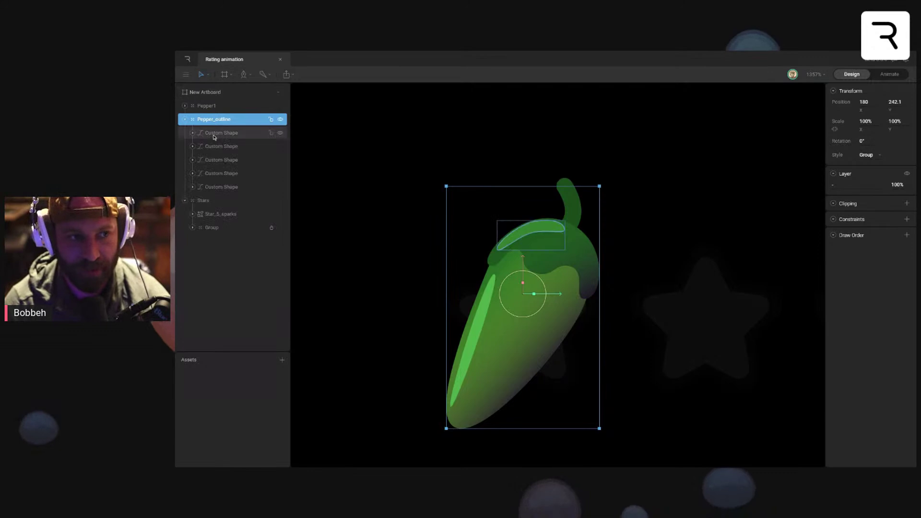
click(214, 133)
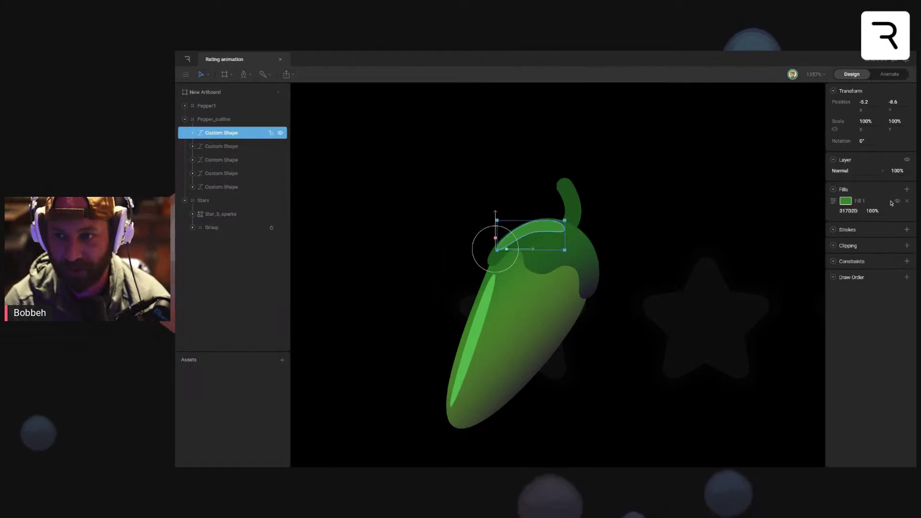
key(Delete)
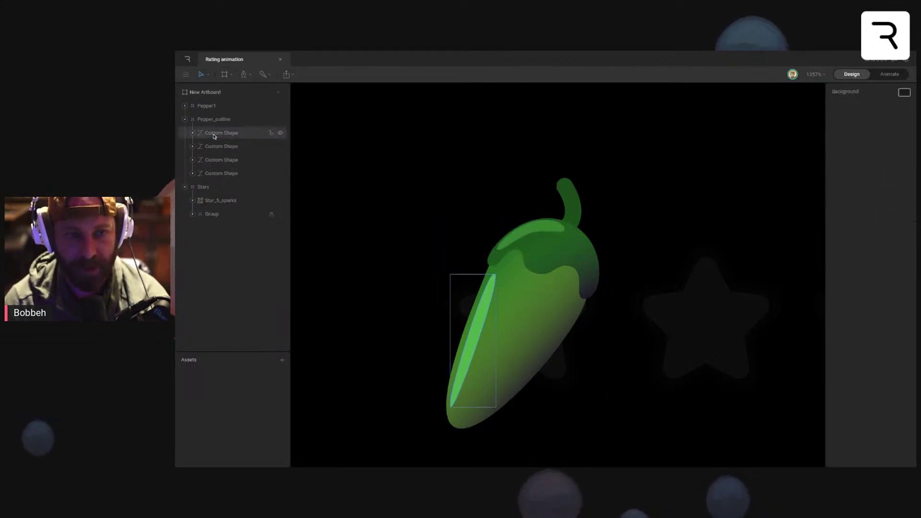
key(ctrl+z)
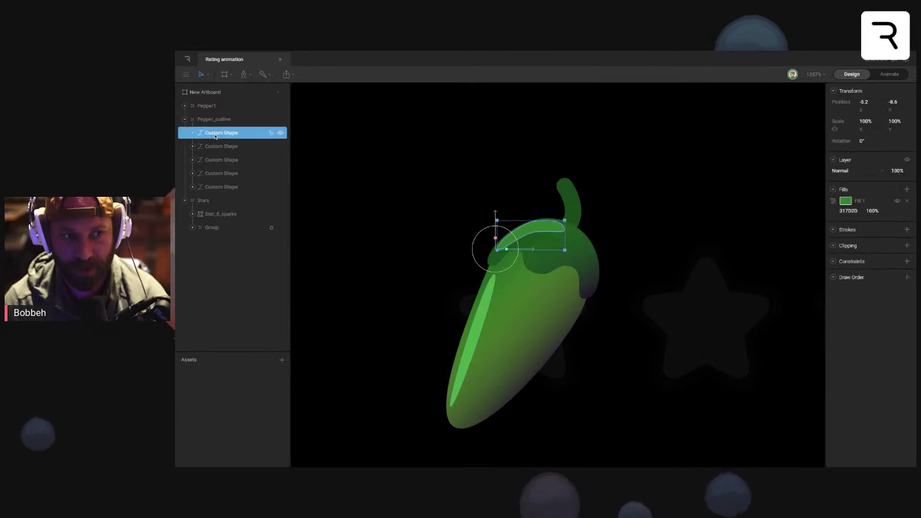
key(Delete)
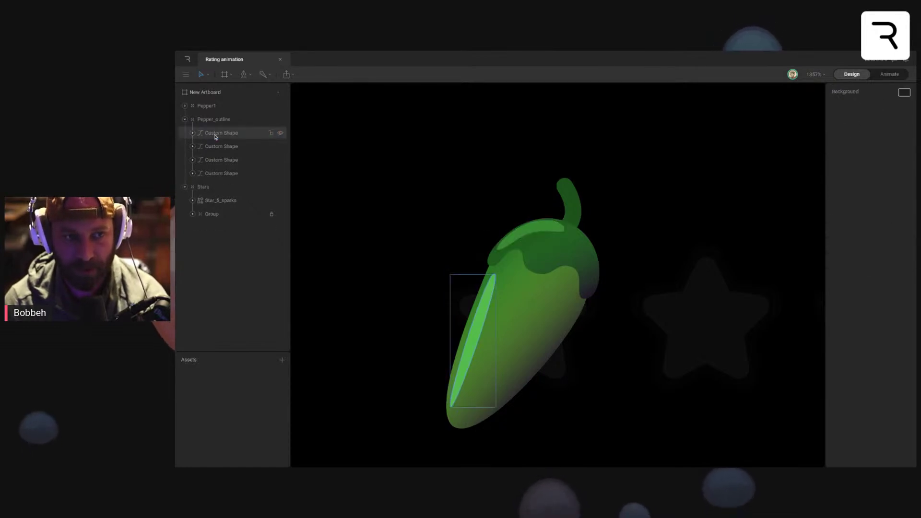
Step: Check the matching shapes inside Pepper1 and delete the long body highlight from the Pepper_outline group
click(216, 136)
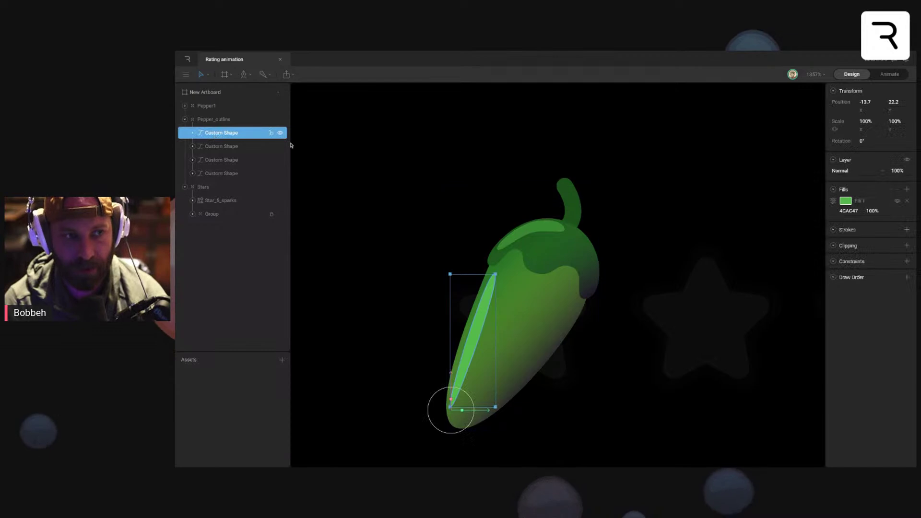
click(185, 106)
click(222, 133)
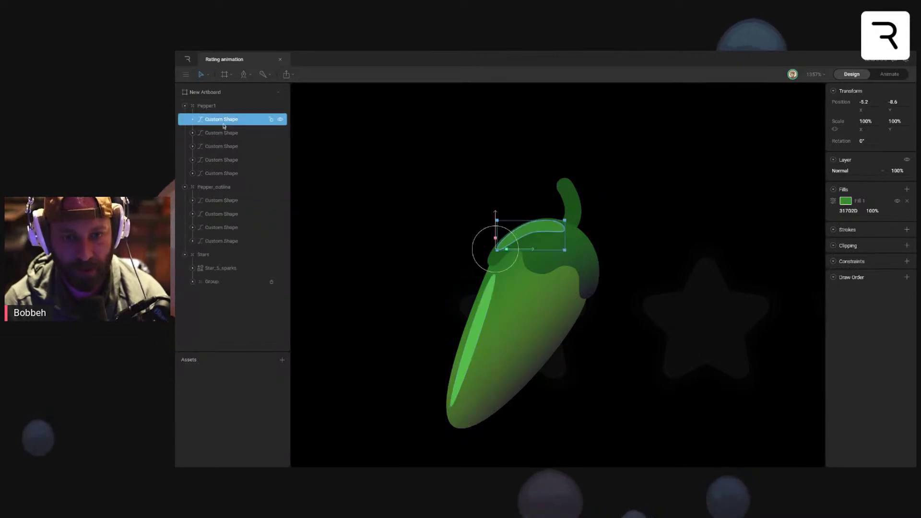
click(222, 147)
click(228, 174)
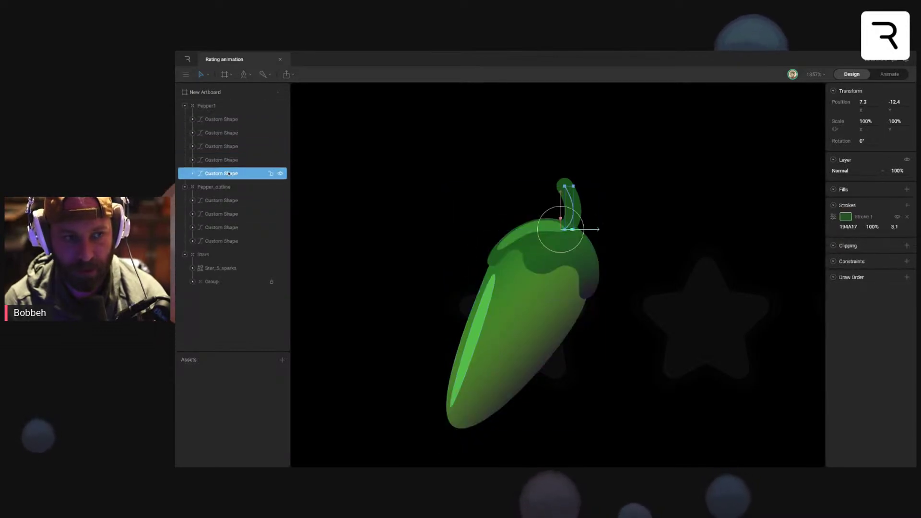
click(245, 203)
key(Delete)
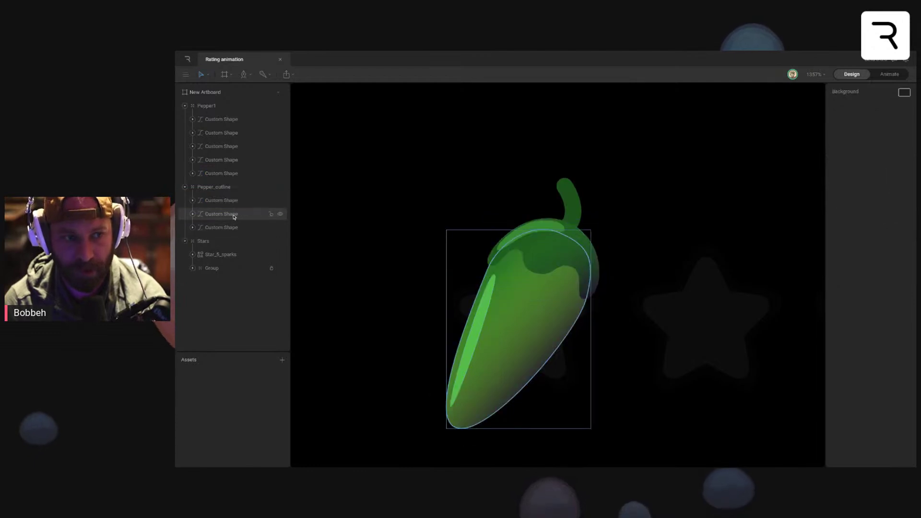
Step: Move the Pepper_outline group horizontally to X 146.8 so it sits to the left of the original pepper
click(211, 106)
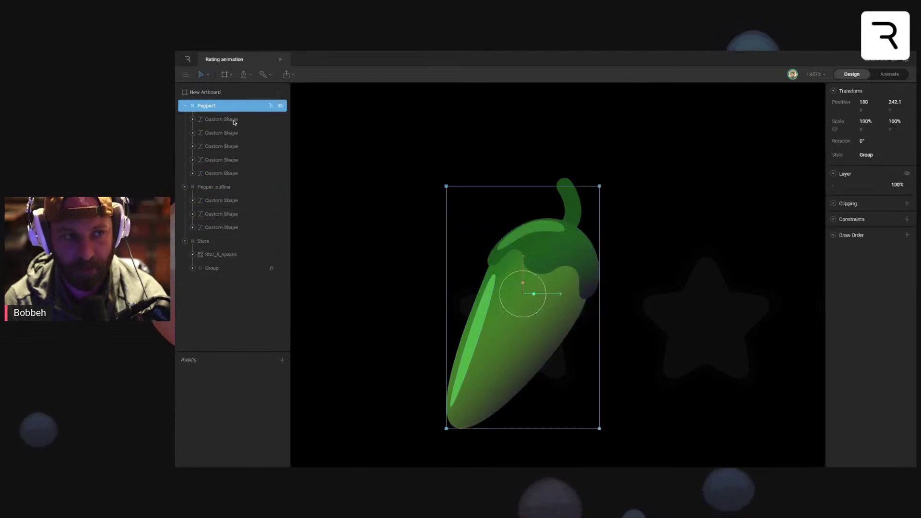
drag(353, 162, 386, 158)
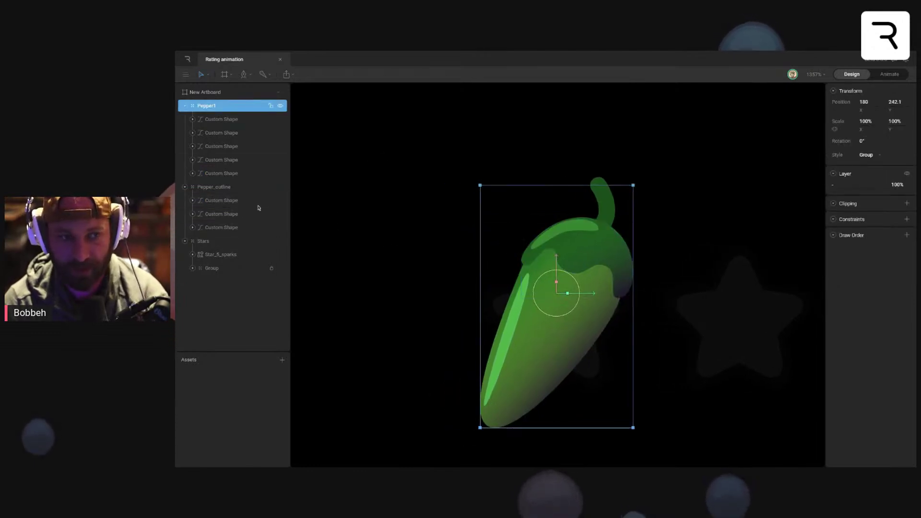
click(214, 187)
drag(594, 293, 419, 294)
drag(486, 344, 582, 344)
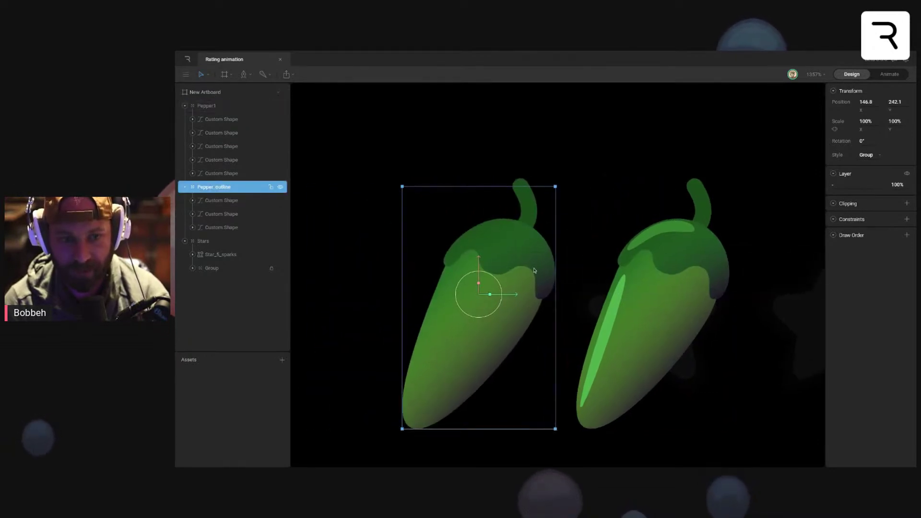
Step: Remove the linear gradient fills from the cap and body in Pepper_outline, and select the stem
click(225, 214)
click(226, 227)
click(226, 214)
click(226, 200)
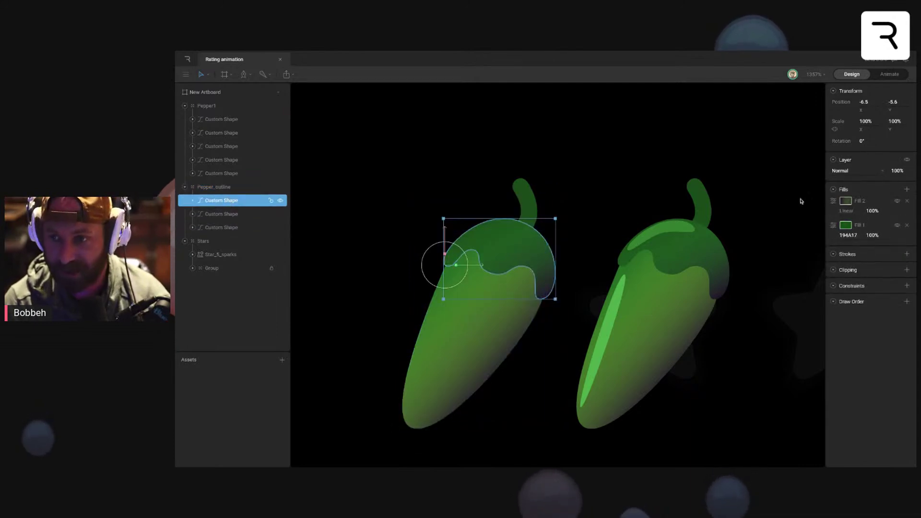
click(907, 201)
click(264, 214)
click(907, 202)
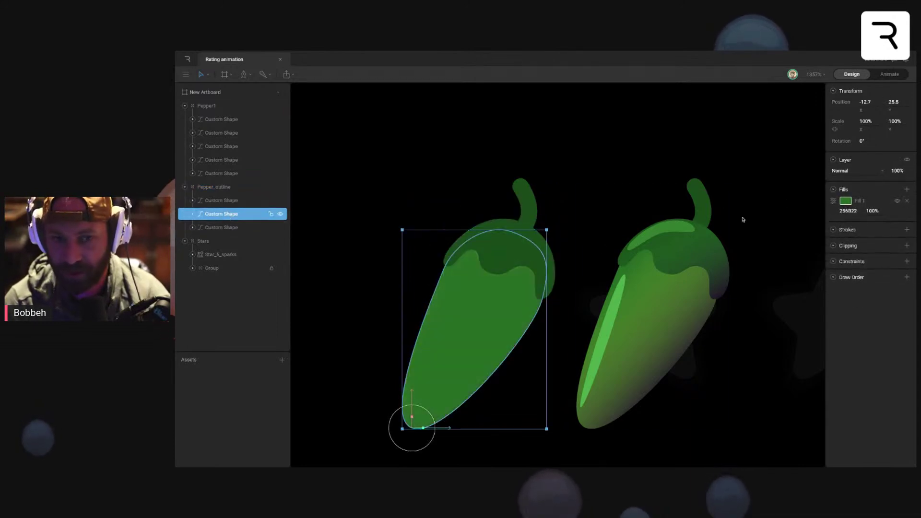
click(252, 228)
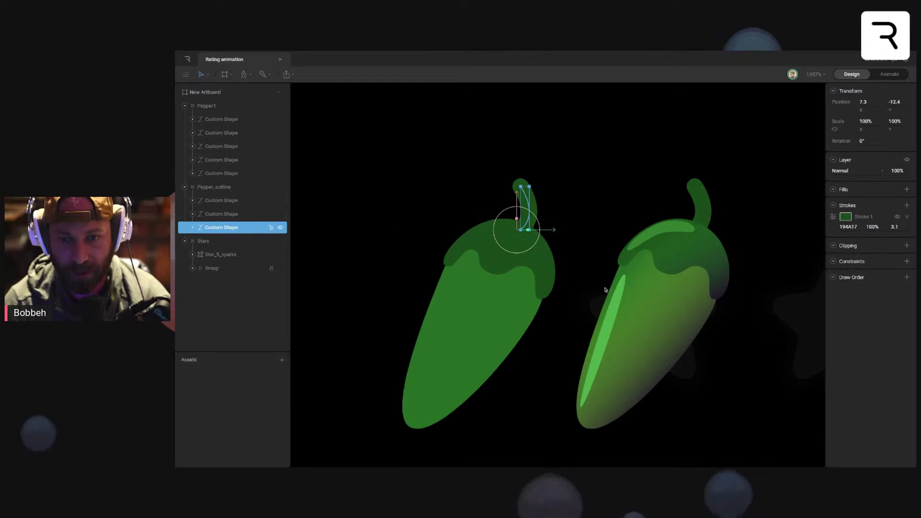
Step: Set the opacity of the Group inside Stars to 100% so its colours can be sampled
scroll(603, 288, right, 3)
click(229, 242)
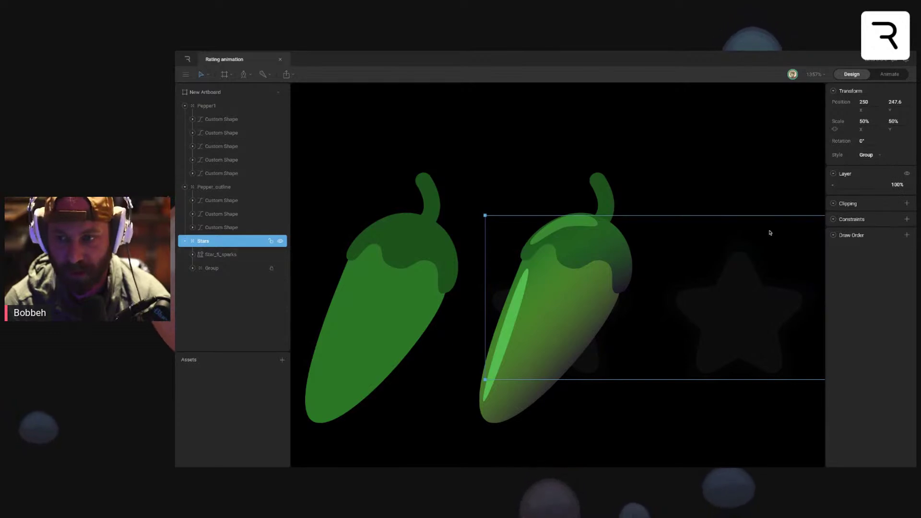
scroll(691, 263, right, 2)
click(235, 269)
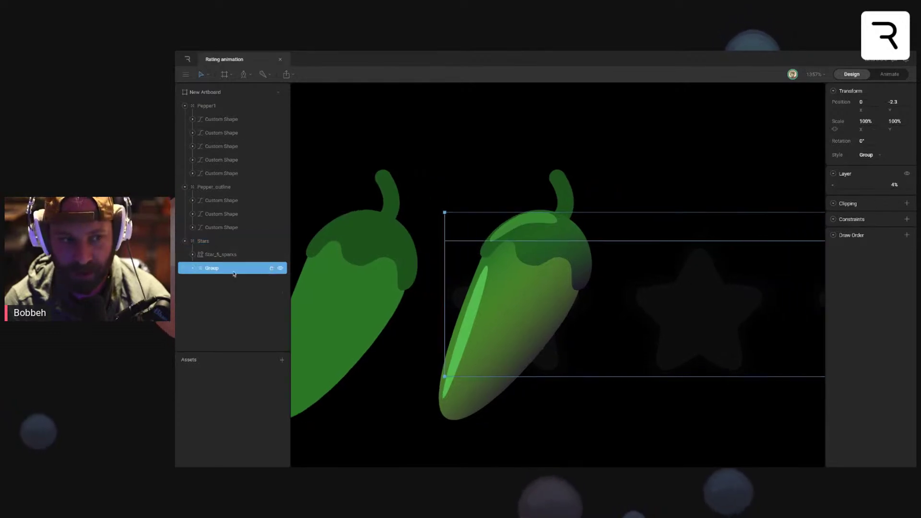
drag(896, 185, 893, 60)
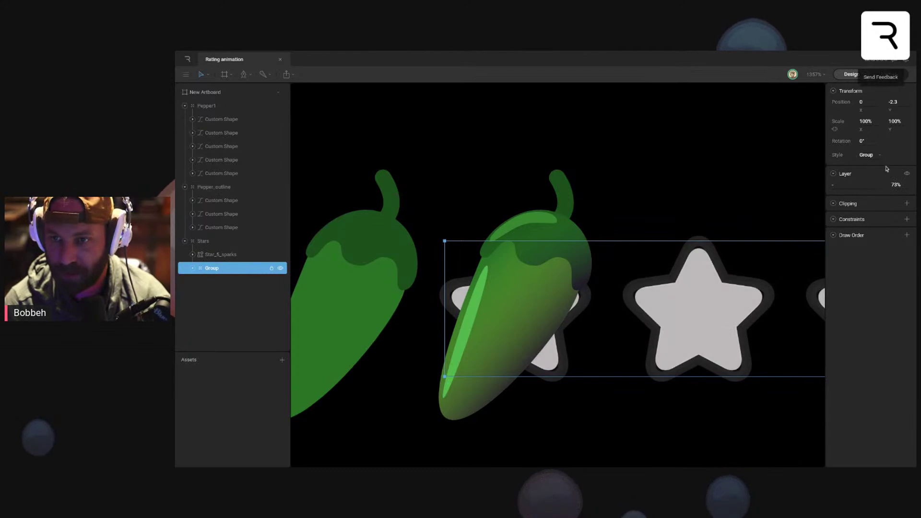
click(896, 185)
text(100)
key(Return)
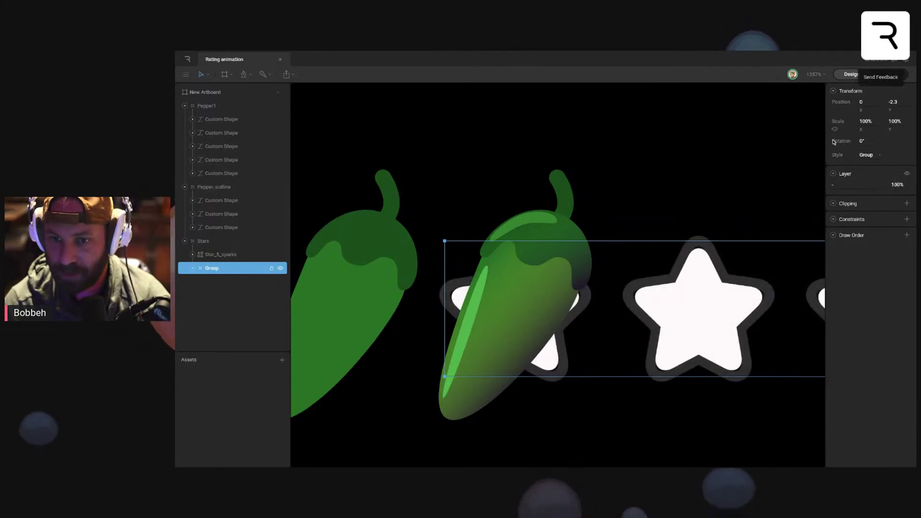
Step: Change the fill of the body shape in Pepper_outline to dark grey 141414
click(221, 200)
click(367, 262)
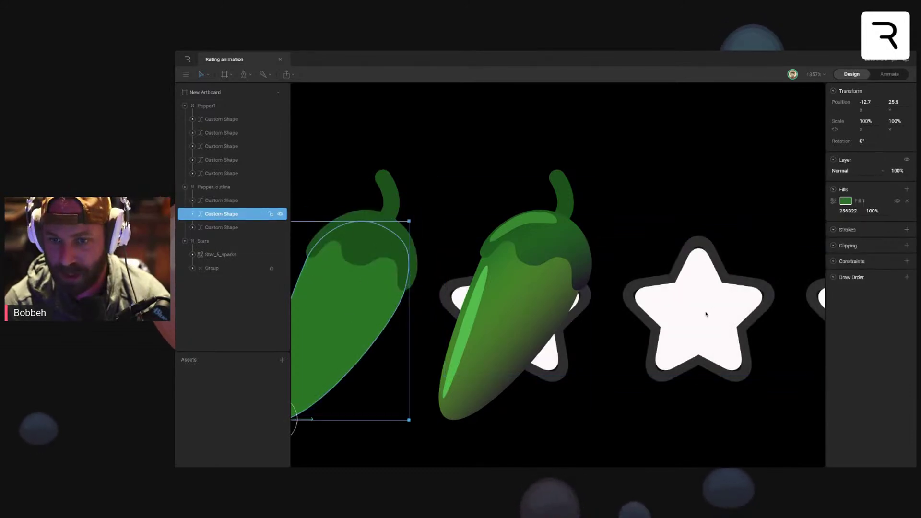
click(680, 294)
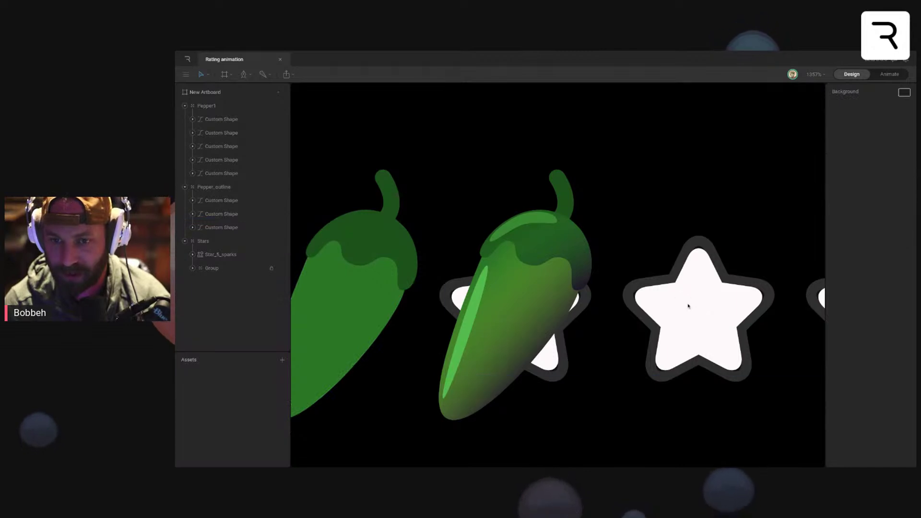
click(698, 305)
click(697, 309)
scroll(701, 310, down, 1)
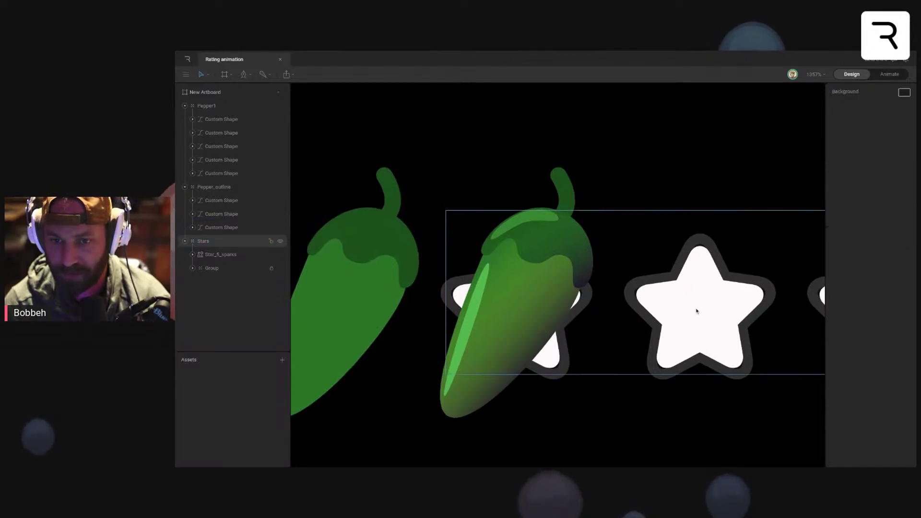
scroll(661, 300, left, 1)
click(368, 267)
click(846, 201)
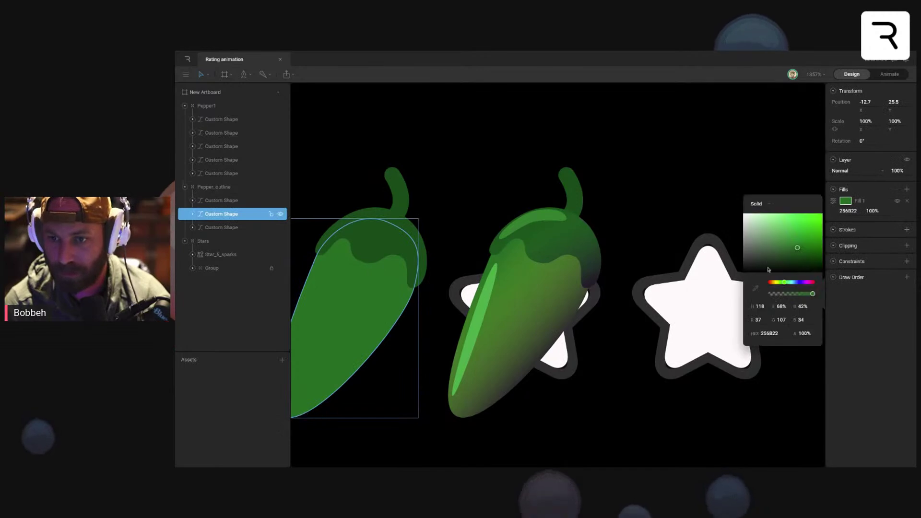
click(755, 290)
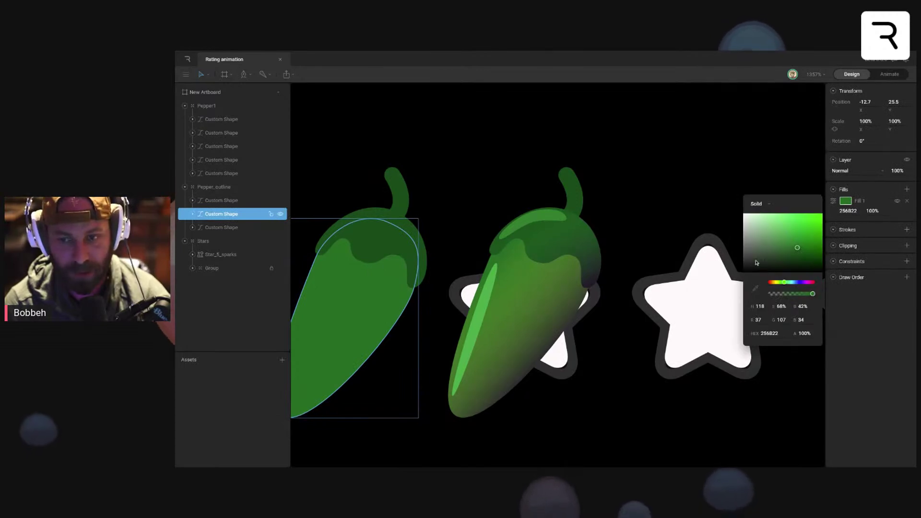
click(756, 262)
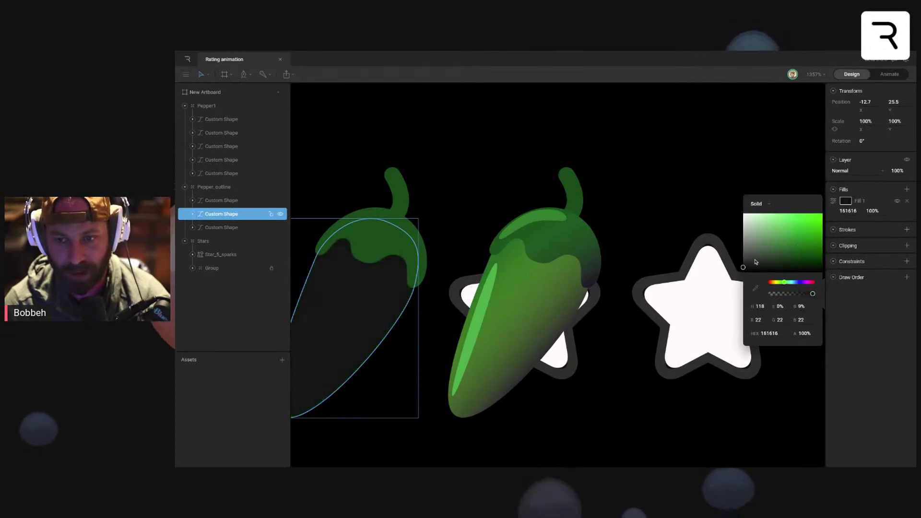
Step: Change the fill of the Pepper_outline cap to 141414 by sampling the dark grey body
click(387, 246)
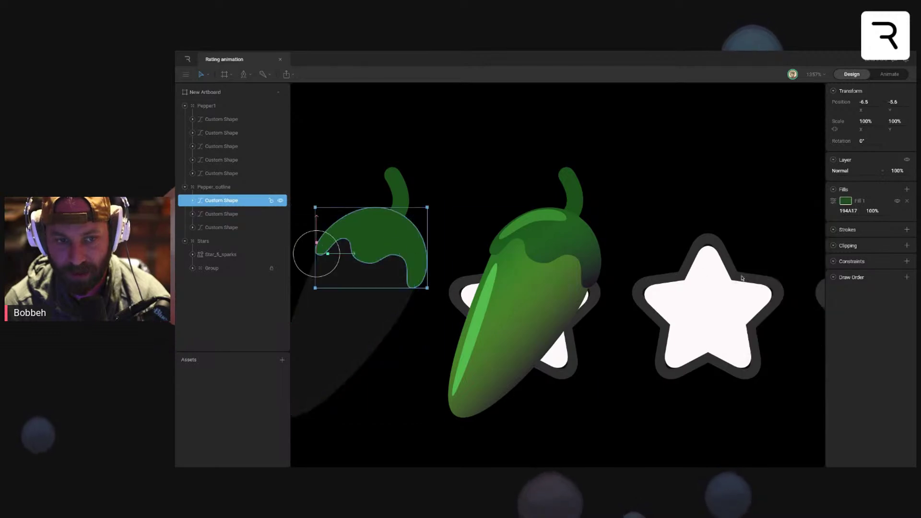
click(848, 201)
click(756, 288)
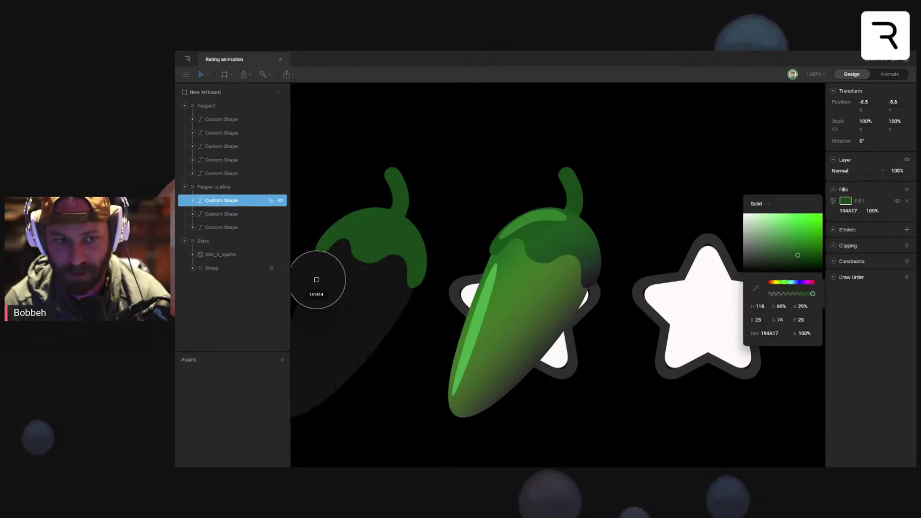
click(377, 282)
Step: Recolour the stem's stroke in Pepper_outline to 141414 by sampling the dark grey pepper, and deselect it
click(396, 186)
click(846, 216)
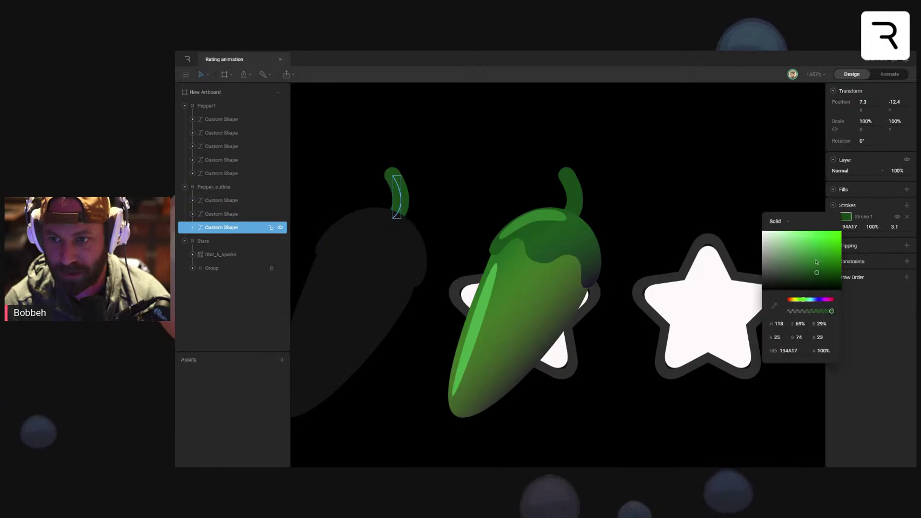
click(775, 305)
click(374, 279)
click(487, 181)
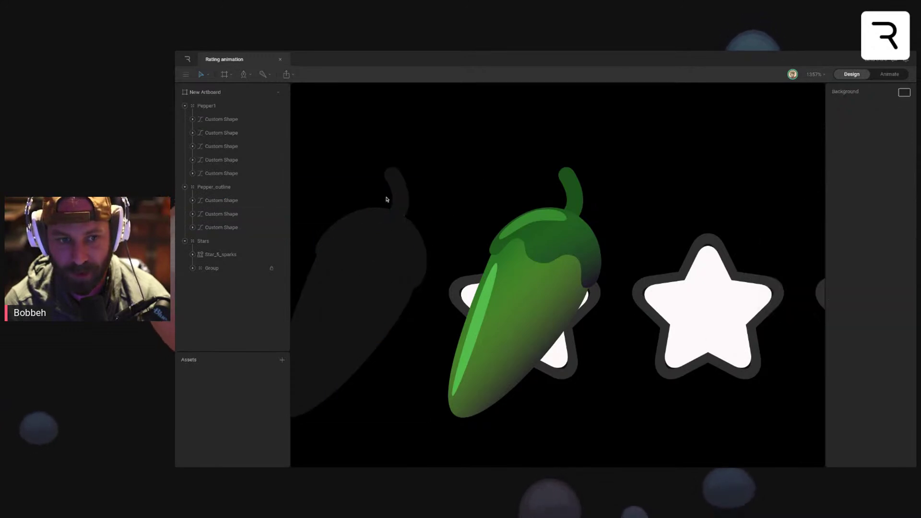
Step: Add a stroke of thickness 1.2 to the Pepper_outline body and sample its colour 2F2F2F from the star's border
drag(406, 230, 480, 241)
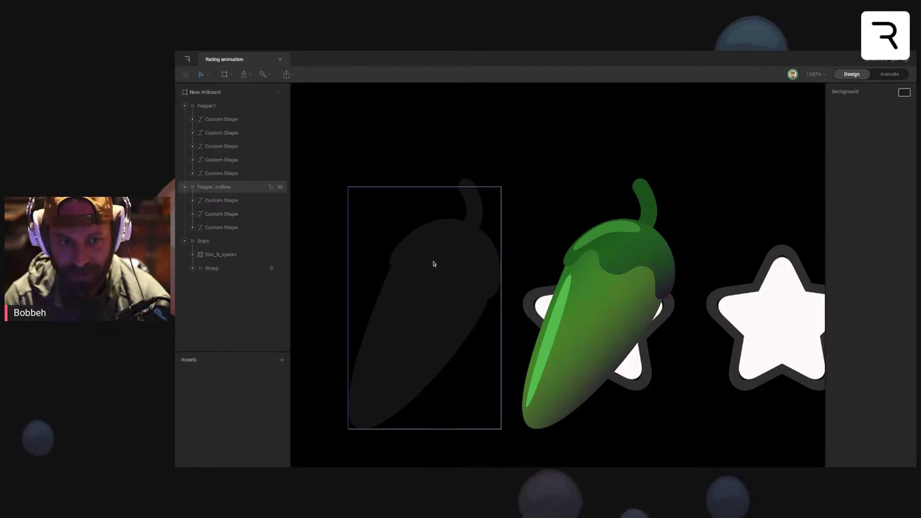
click(226, 228)
click(227, 219)
click(907, 230)
drag(901, 250, 900, 249)
click(846, 242)
click(774, 330)
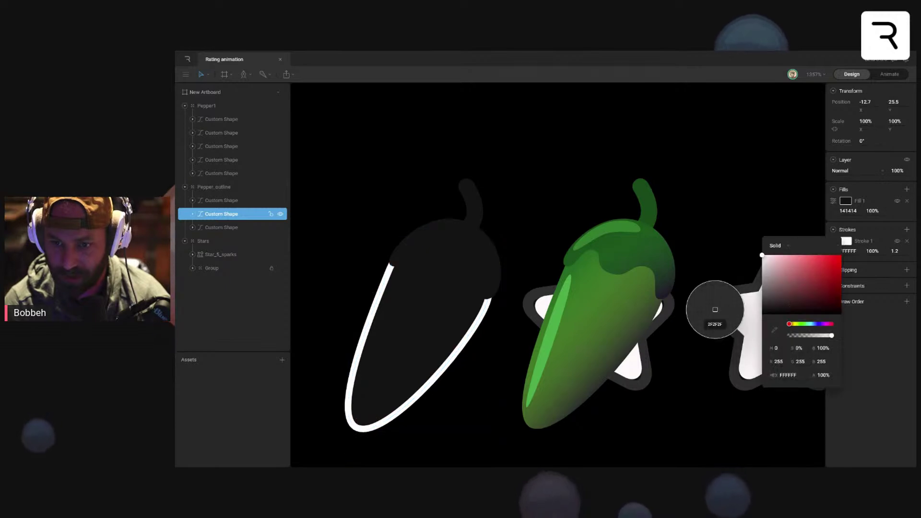
click(716, 307)
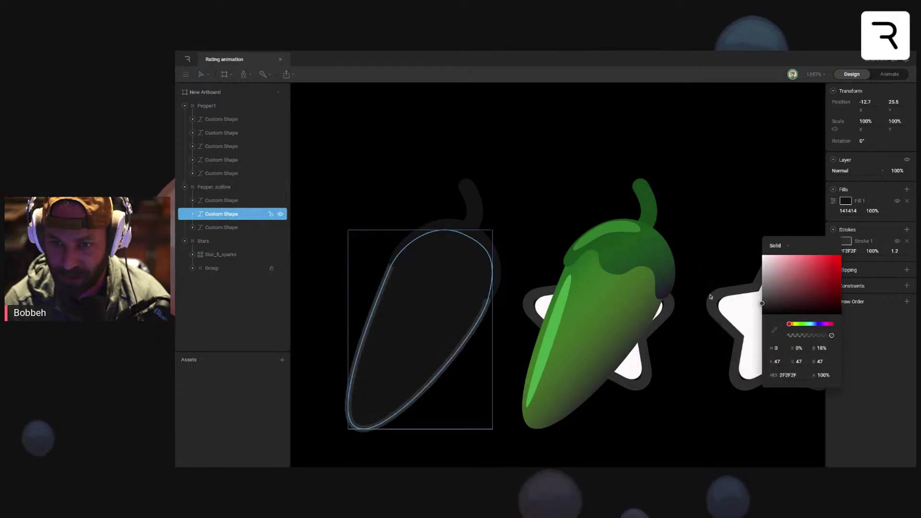
Step: Add a stroke of thickness 1.5 to the Pepper_outline cap and sample its colour from the body's grey outline
click(442, 247)
click(907, 230)
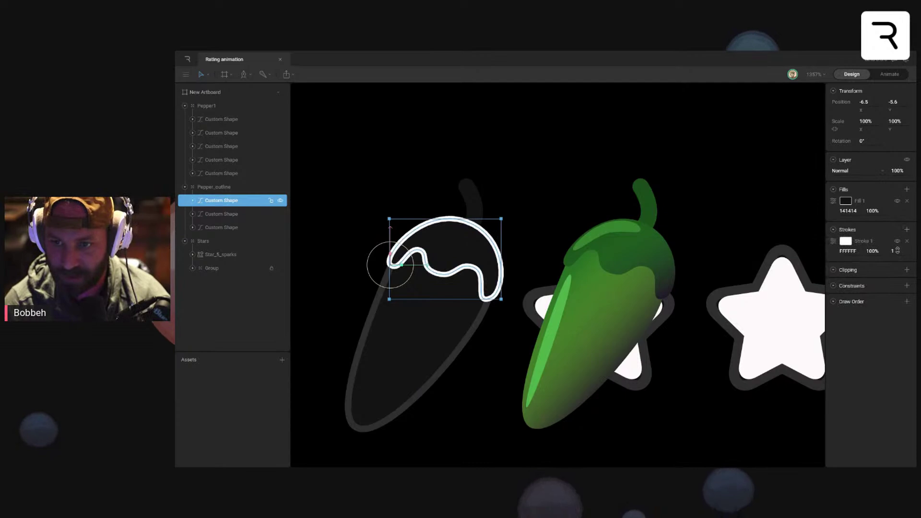
drag(898, 249, 898, 249)
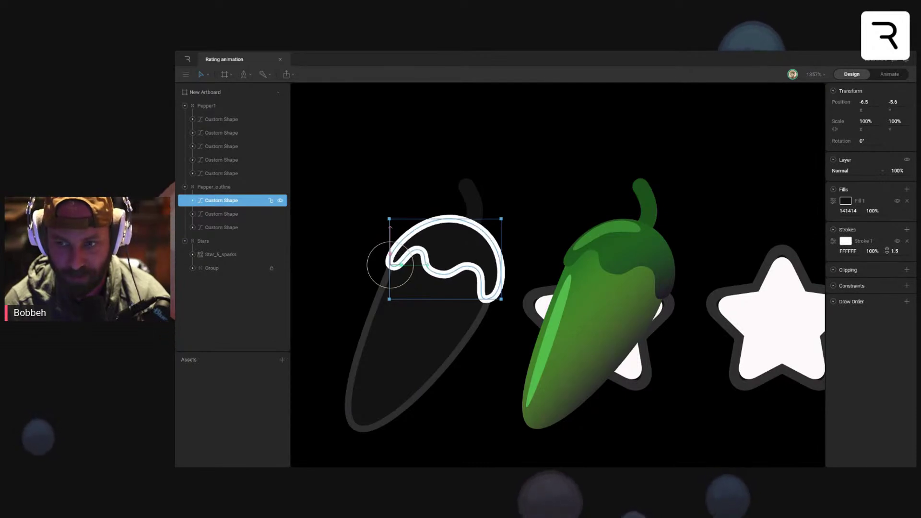
click(845, 241)
click(774, 330)
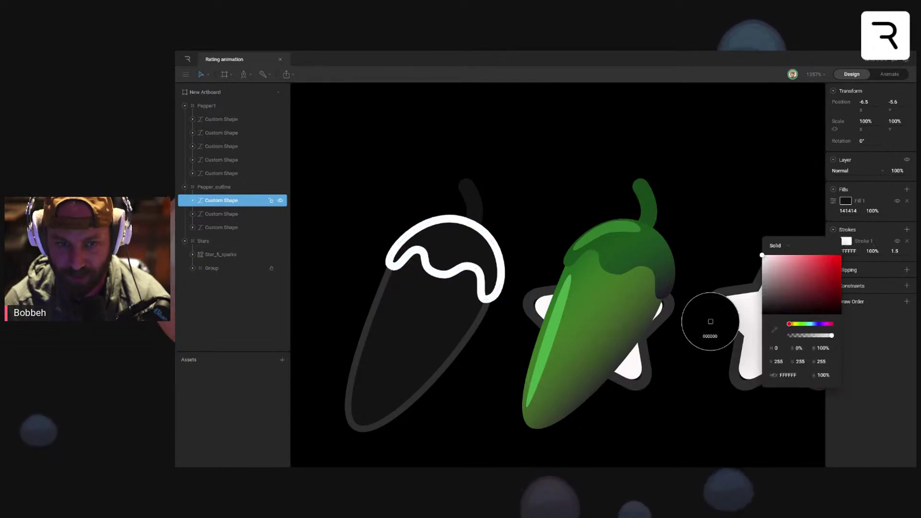
click(474, 320)
Step: Add a second stroke with a round cap to the Pepper_outline stem and sample the body's dark fill 141414 for it
click(466, 210)
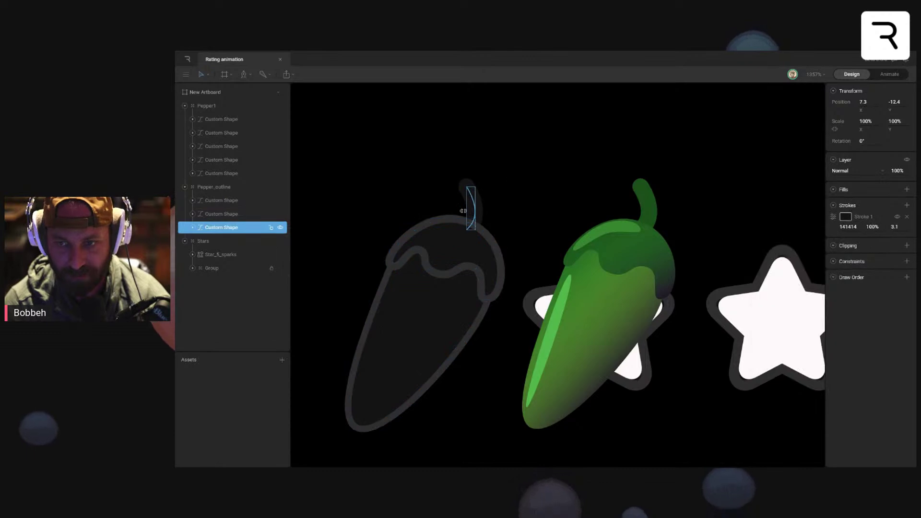
click(907, 206)
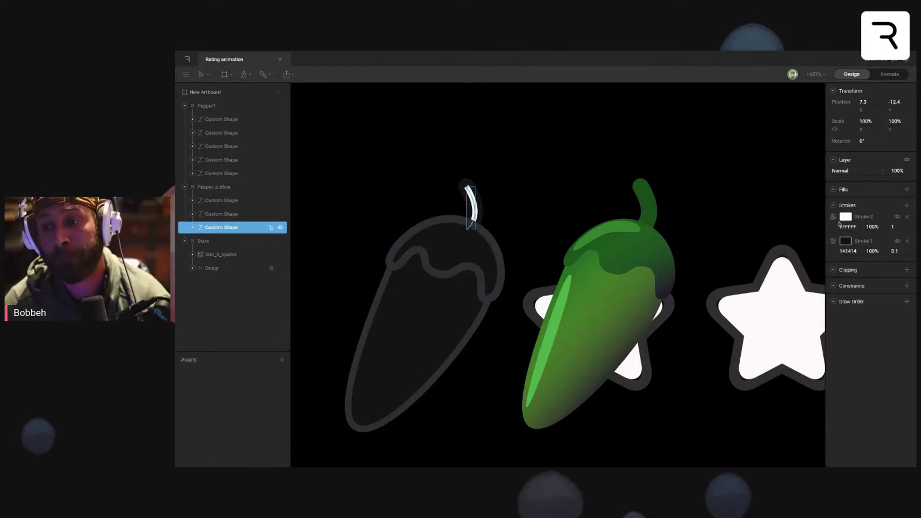
click(834, 217)
click(800, 250)
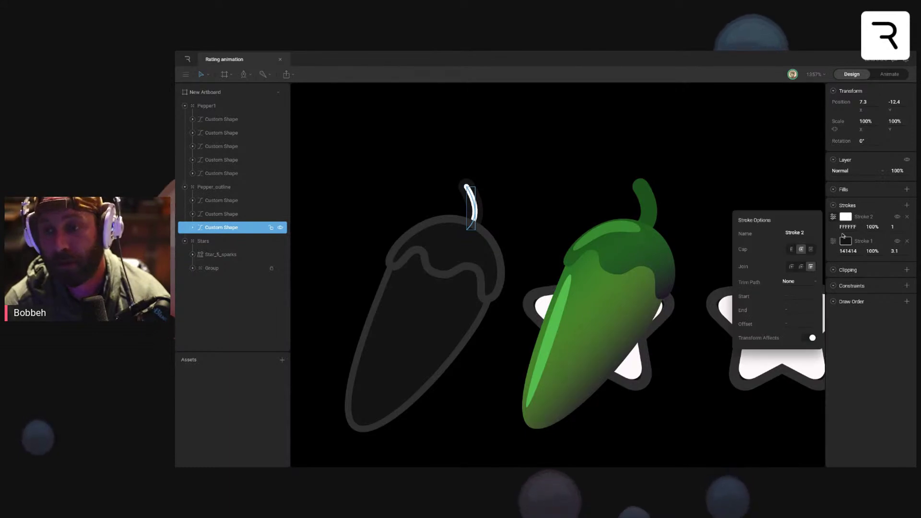
click(845, 217)
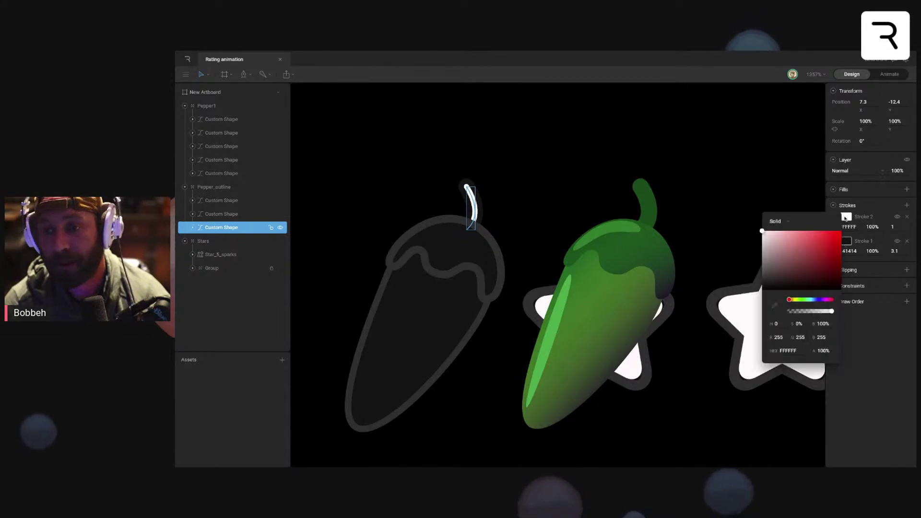
click(775, 306)
click(448, 318)
click(534, 168)
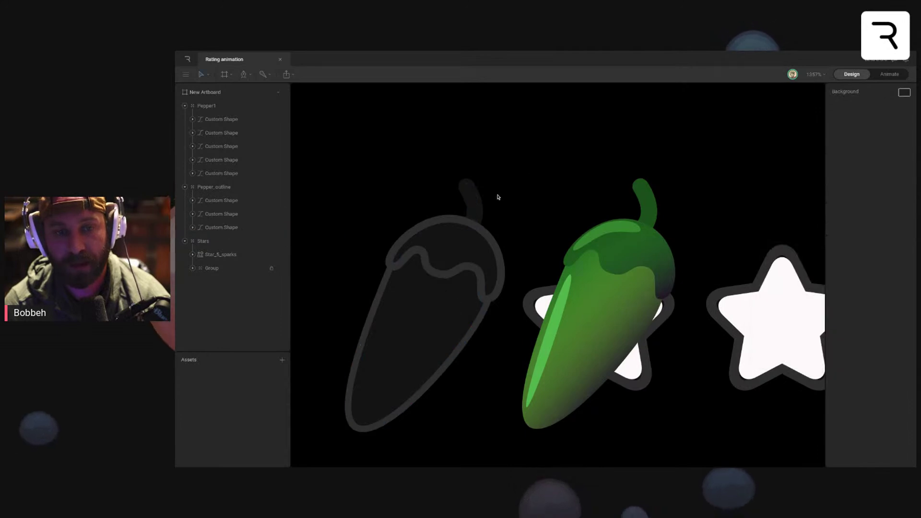
Step: Recolour the stem's thicker Stroke 1 by sampling the grey outline of the Pepper_outline cap
click(475, 206)
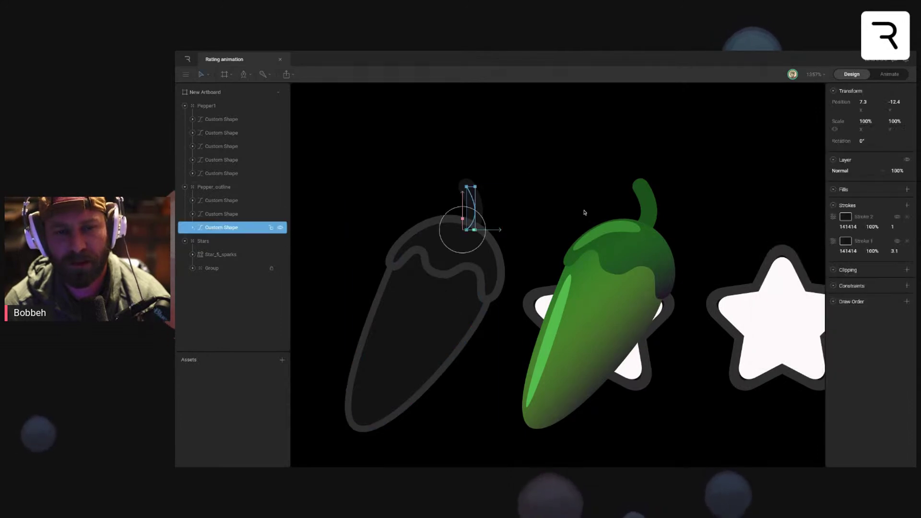
click(845, 216)
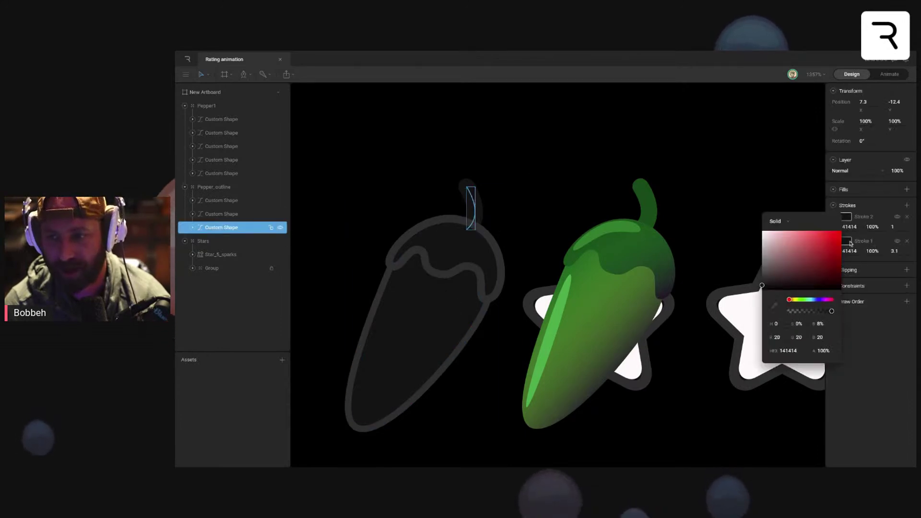
click(847, 241)
click(774, 329)
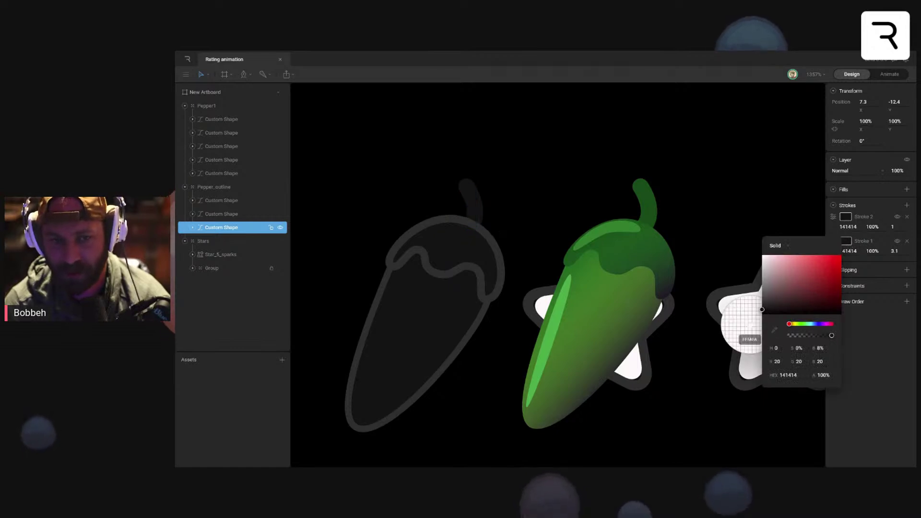
click(497, 288)
click(524, 183)
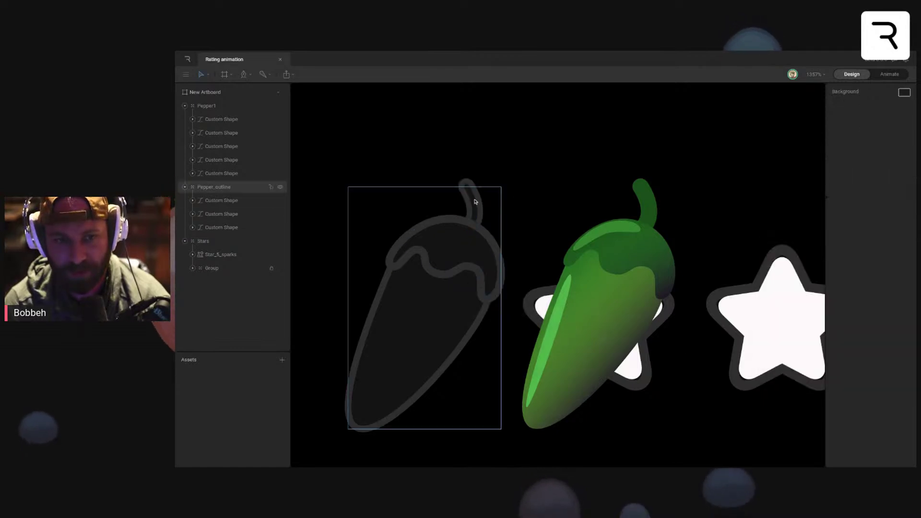
Step: Lock the Stars group and lower the opacity of its star Group back to a faint level
scroll(523, 219, down, 1)
scroll(529, 225, down, 2)
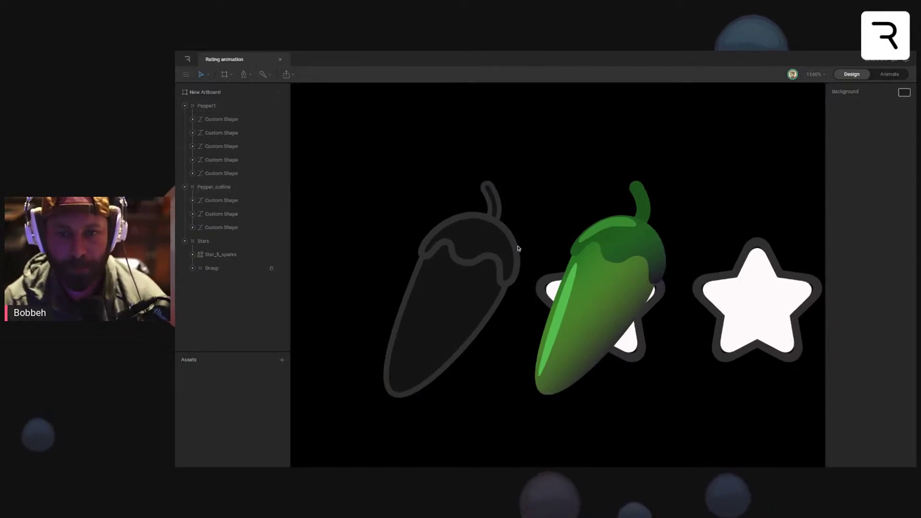
click(272, 243)
drag(881, 192, 842, 193)
click(718, 197)
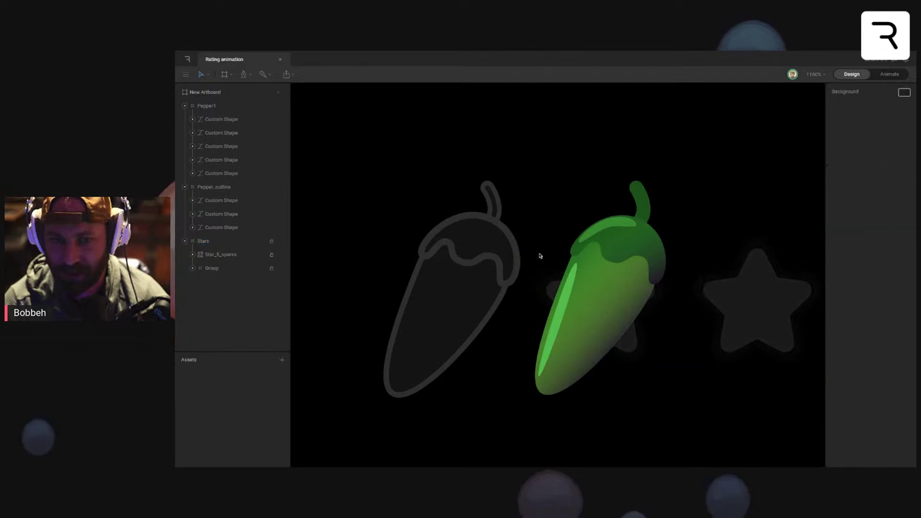
Step: Move the Pepper1 group aside and place the Pepper_outline group over the first star at X 179.5
drag(622, 264, 378, 237)
click(508, 283)
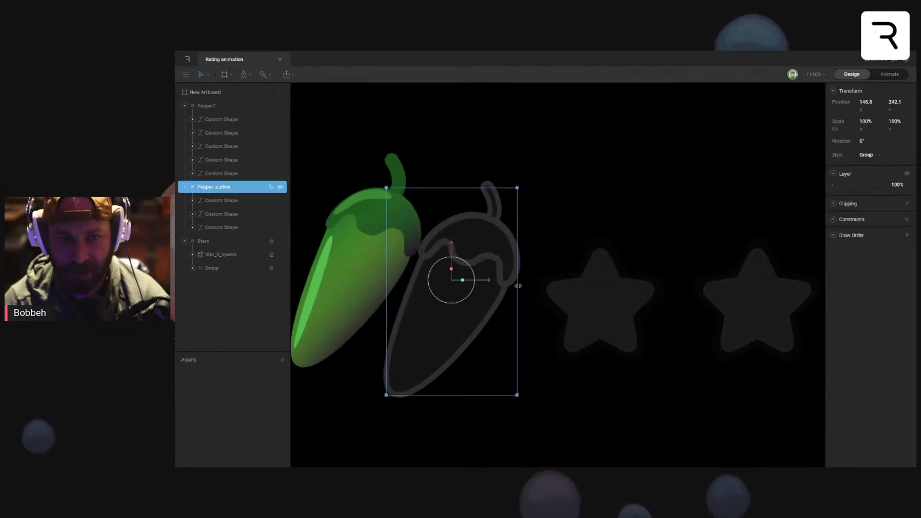
drag(482, 280, 626, 279)
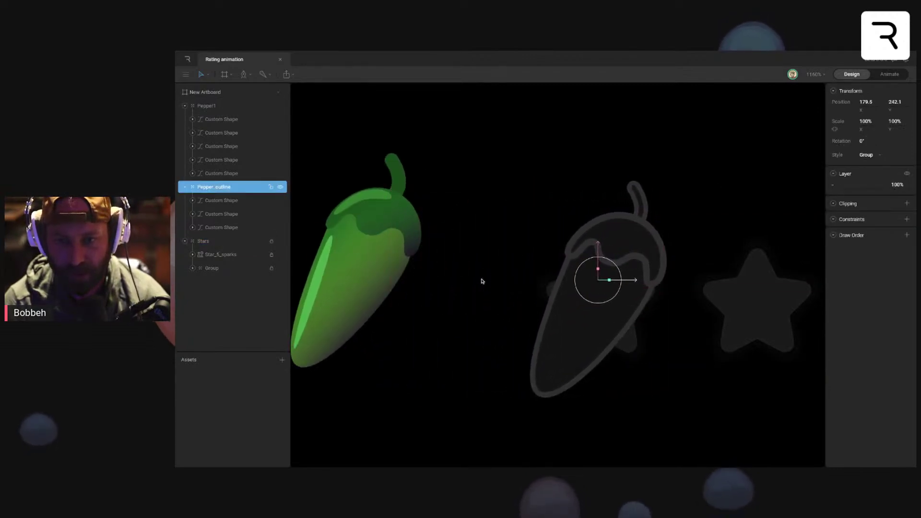
Step: Move the Pepper1 group on top of the outline pepper, positioned at X 178.9, Y 240.1
click(383, 241)
drag(391, 253, 633, 253)
drag(598, 197, 598, 224)
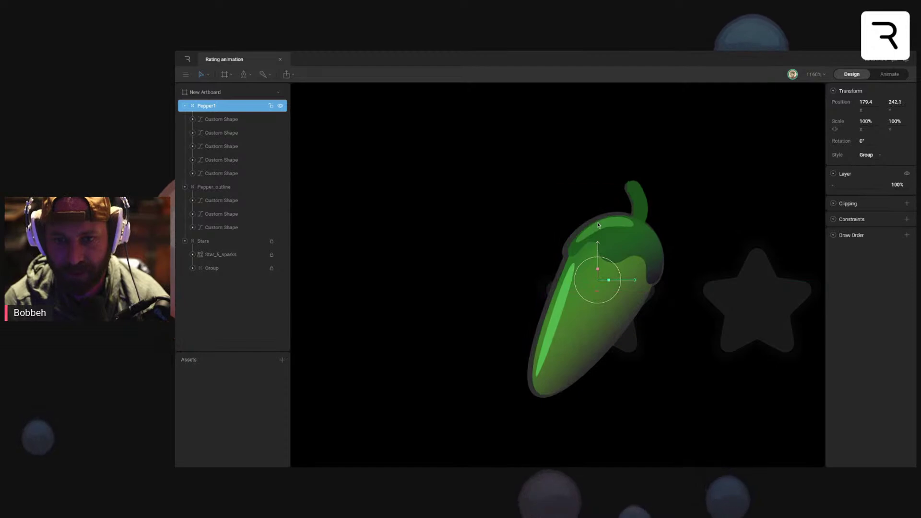
drag(636, 282, 634, 282)
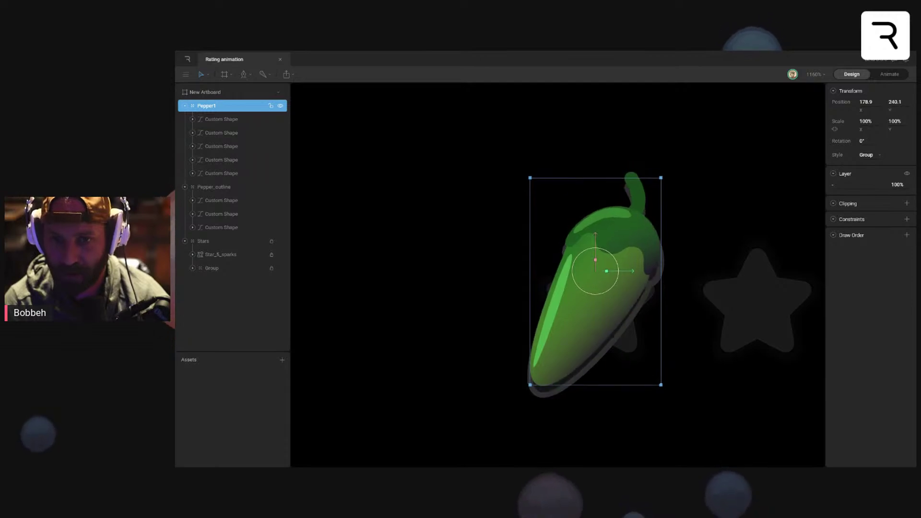
Step: Nudge the Pepper1 group to Y 241.9 over the outline pepper and collapse the Pepper1 and Pepper_outline groups in the hierarchy
key(Up)
key(Up)
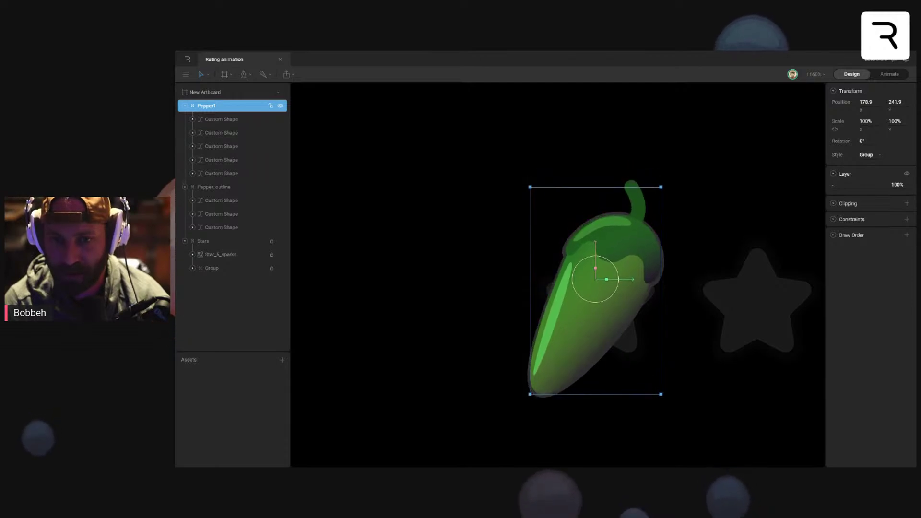
click(734, 198)
drag(734, 198, 674, 191)
click(185, 106)
click(185, 120)
Step: Examine how the Stars group nests each numbered star with its fill shape and base shape, comparing it with the two pepper groups
click(221, 119)
shift+click(229, 107)
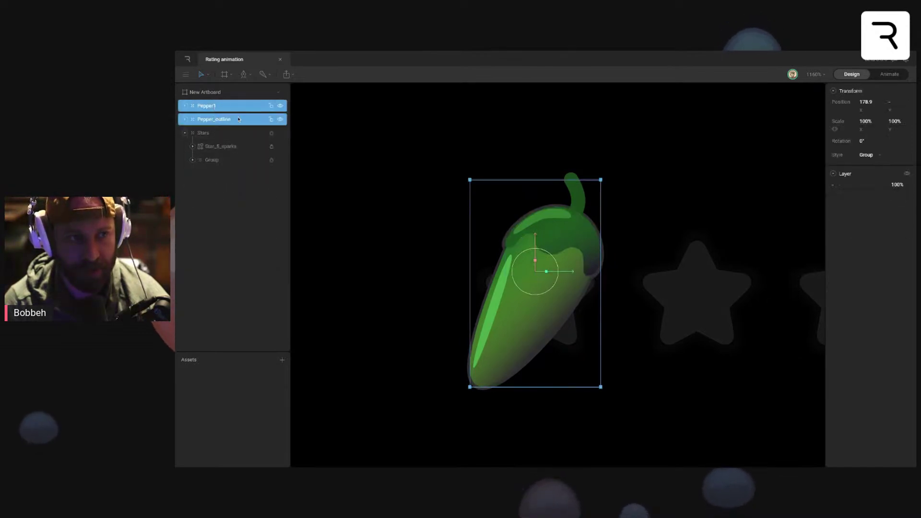
click(212, 160)
click(192, 160)
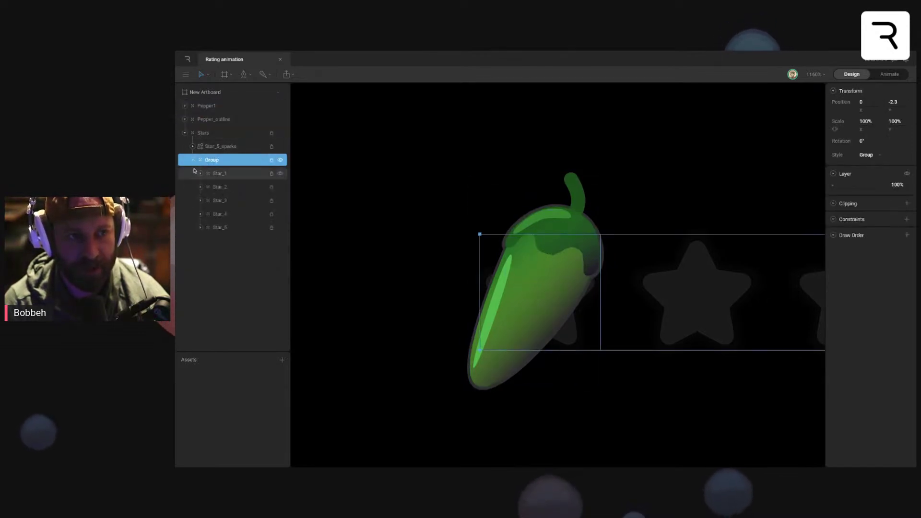
click(214, 174)
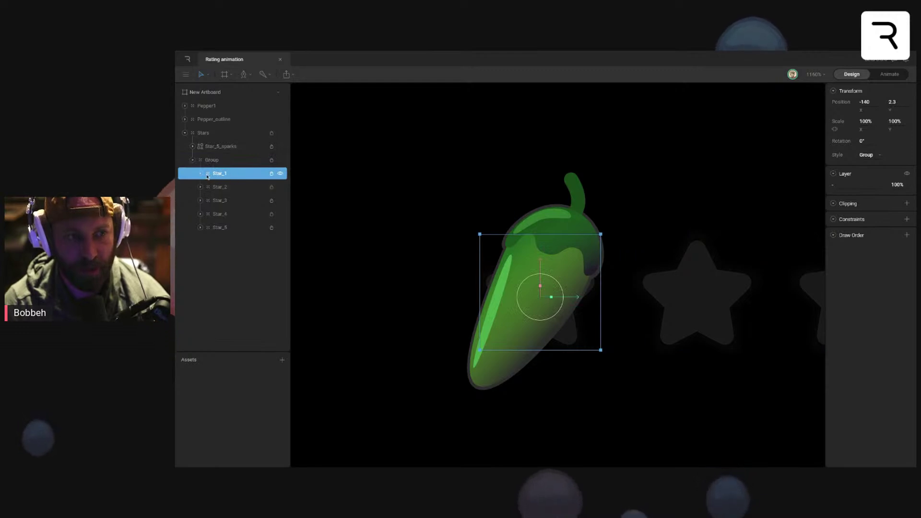
click(200, 174)
click(226, 189)
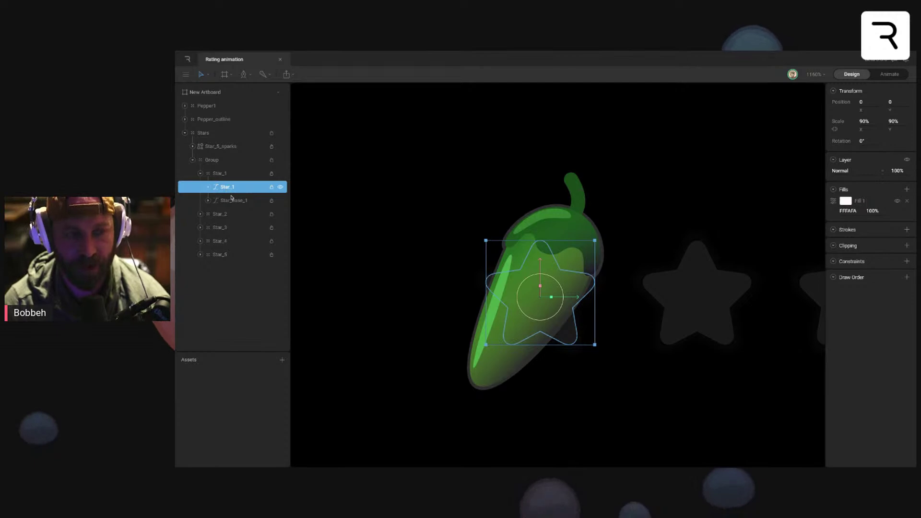
click(224, 204)
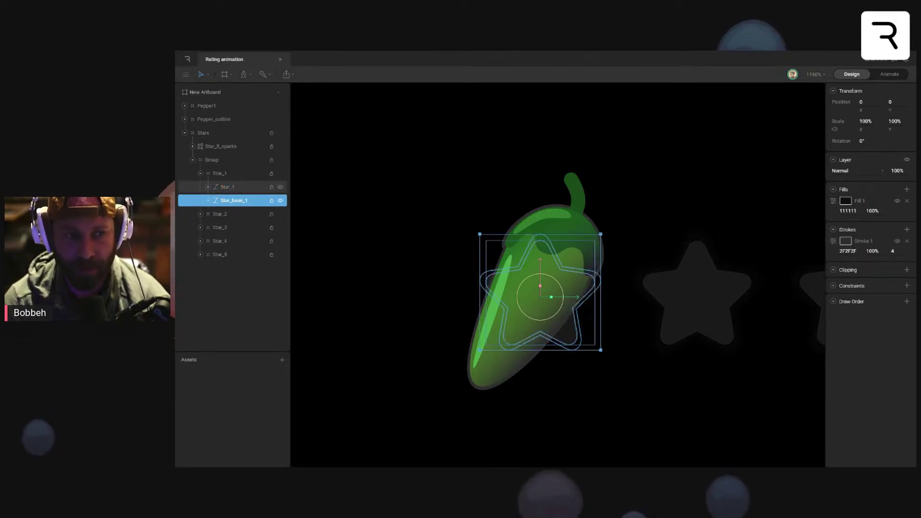
click(229, 187)
click(232, 202)
click(229, 189)
click(231, 202)
click(228, 214)
click(229, 203)
click(228, 190)
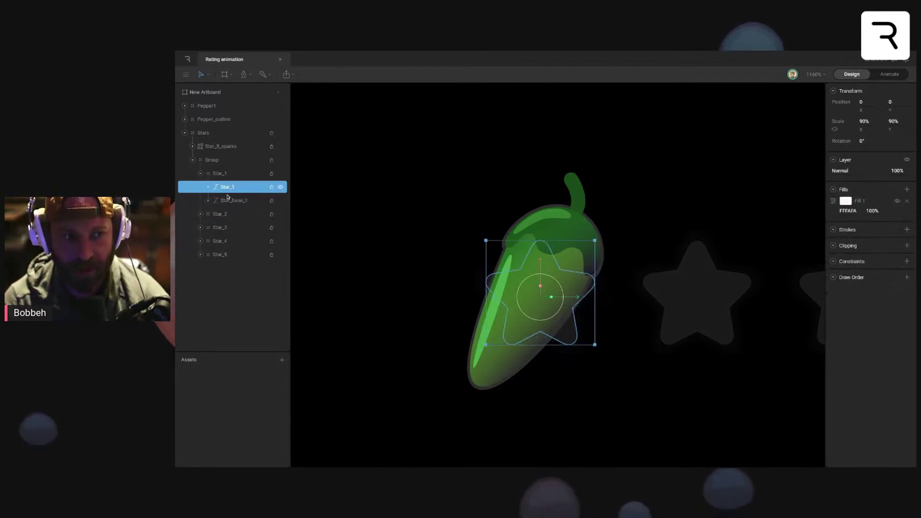
click(229, 202)
click(228, 189)
click(228, 202)
click(226, 188)
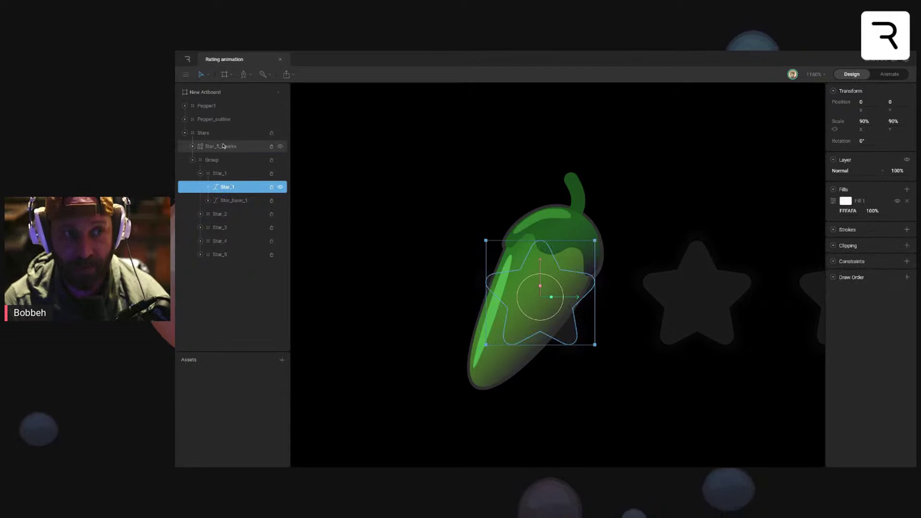
Step: Group Pepper1 and Pepper_outline together and name the new group Pepper_group1
click(200, 173)
click(213, 118)
shift+click(214, 110)
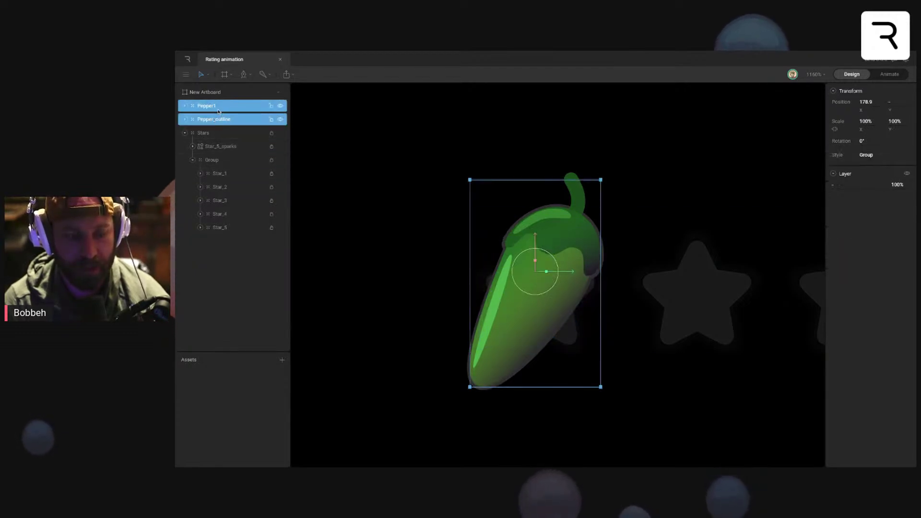
key(ctrl+g)
text(Pepper group)
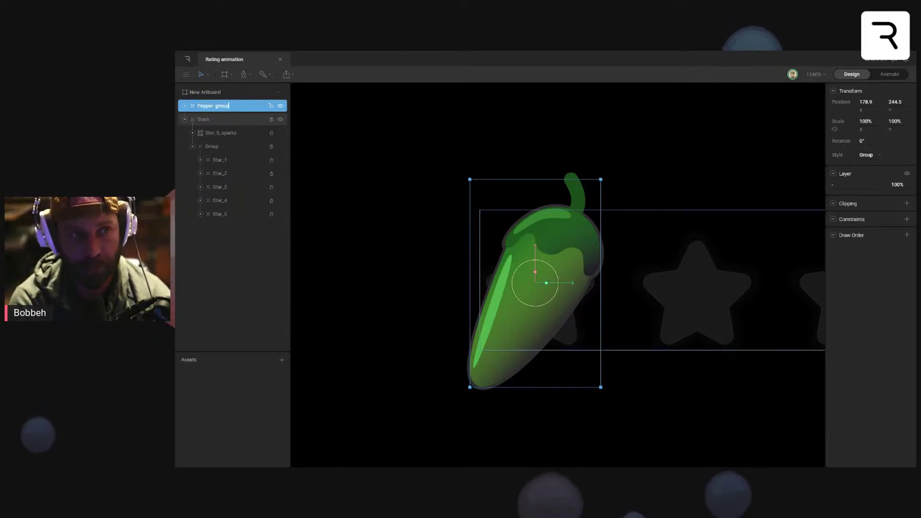
Step: Try nesting Pepper_group1 inside the Stars group and return it to the top level of the artboard
drag(214, 106, 223, 134)
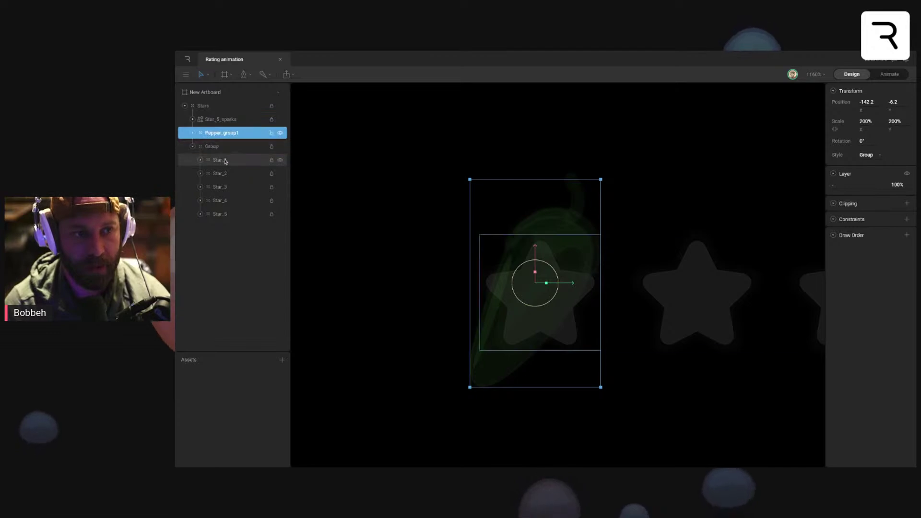
click(225, 161)
click(222, 133)
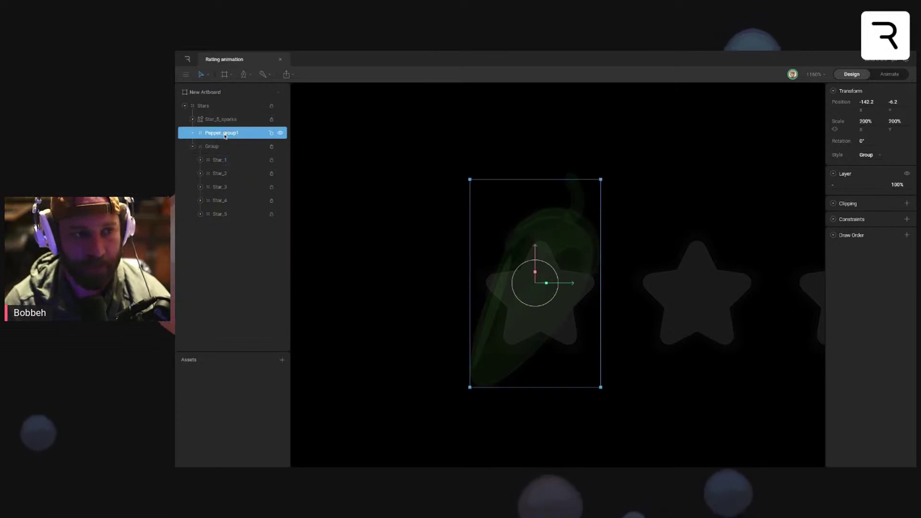
drag(224, 136, 221, 101)
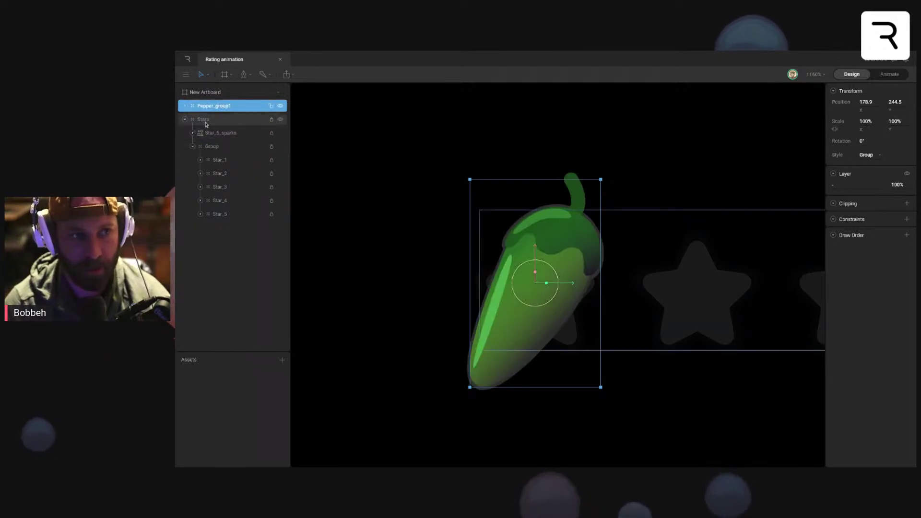
Step: Duplicate Pepper_group1 twice, placing the copies over the second and third stars at X 213.3 and X 247.5
drag(668, 331, 587, 341)
scroll(486, 296, down, 1)
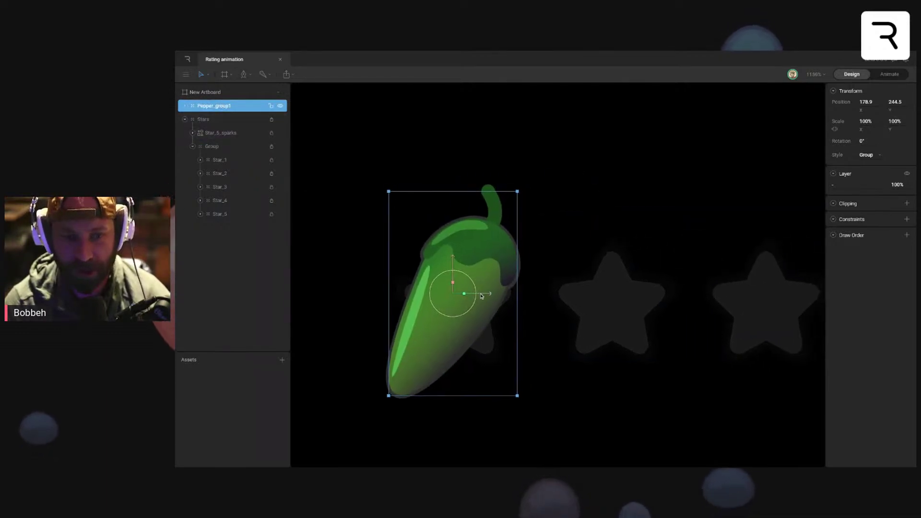
key(ctrl+d)
drag(481, 295, 632, 294)
drag(778, 341, 706, 349)
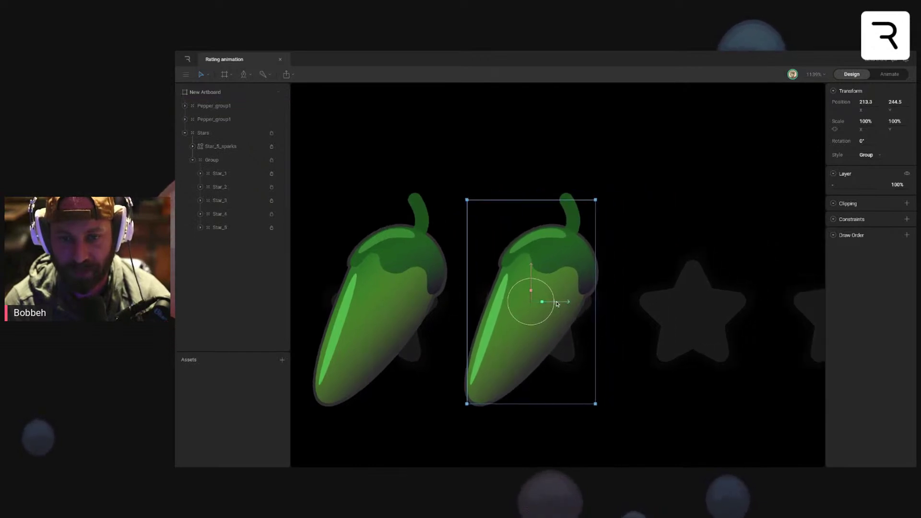
key(ctrl+d)
drag(560, 304, 711, 305)
Step: Duplicate the pepper group twice more, placing the copies over the fourth and fifth stars at X 282.5 and X 317.5
drag(744, 370, 532, 373)
key(ctrl+d)
drag(474, 312, 628, 312)
drag(735, 366, 571, 358)
key(ctrl+d)
drag(489, 308, 642, 308)
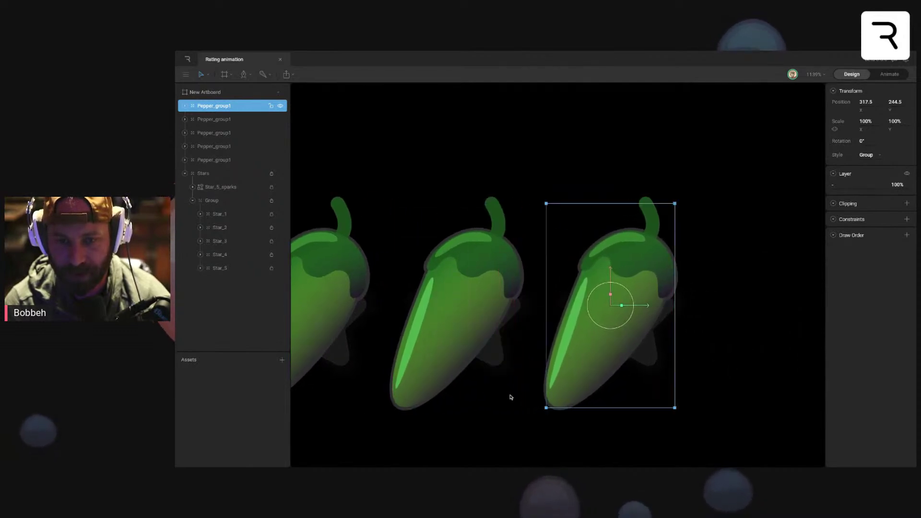
drag(427, 416, 608, 403)
scroll(513, 391, down, 3)
scroll(455, 398, down, 2)
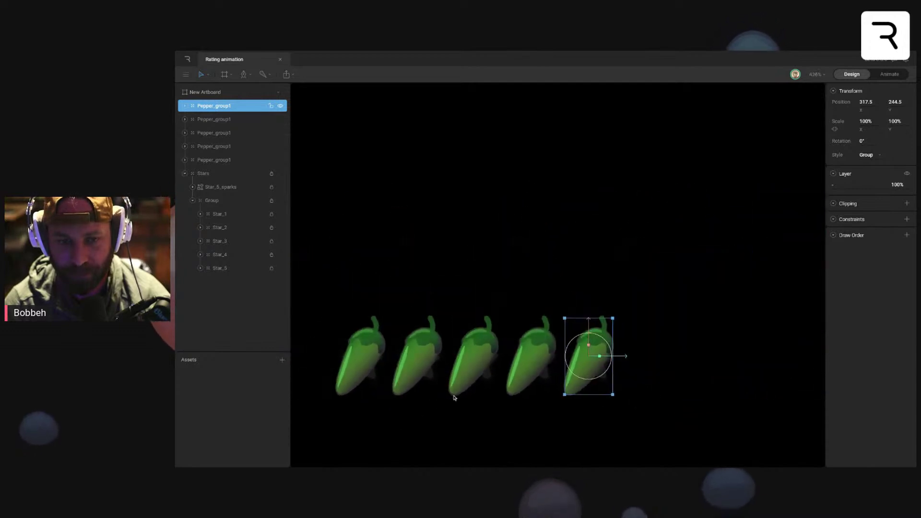
Step: Try to delete the whole Stars group, including its Star_5_sparks layer
click(226, 174)
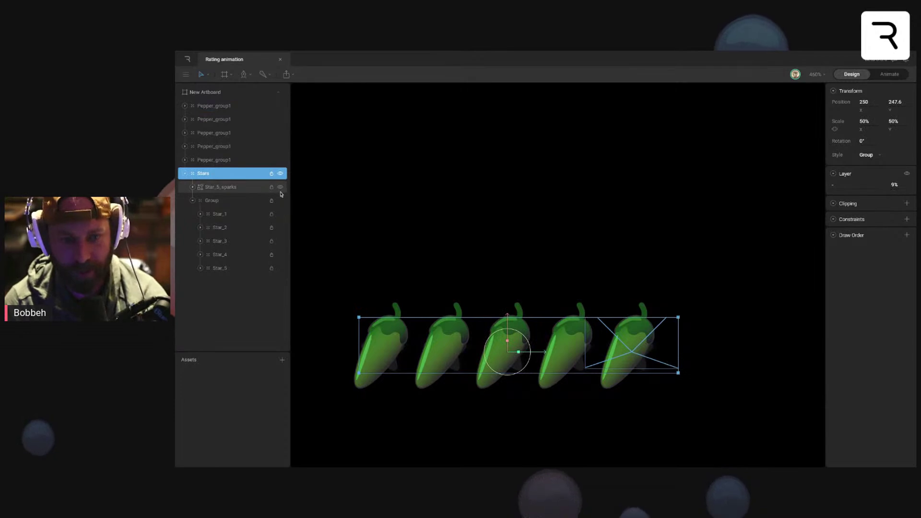
key(Delete)
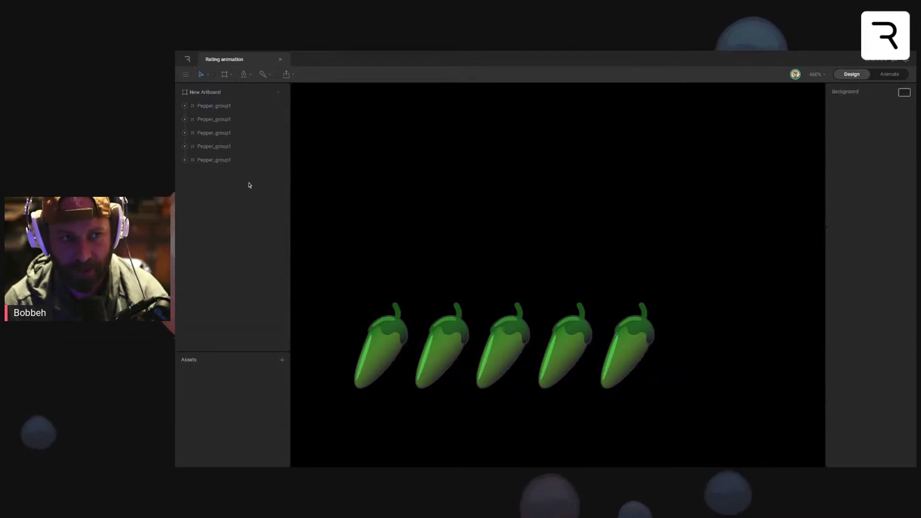
key(ctrl+z)
Step: Move Star_5_sparks out of the Stars group to the top of the hierarchy and delete the Stars group
click(185, 173)
drag(210, 188, 212, 103)
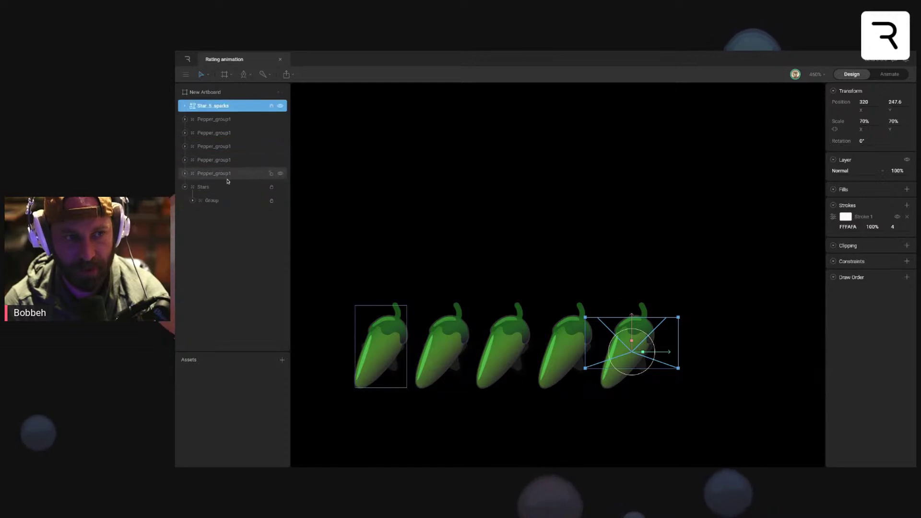
click(200, 201)
click(198, 201)
click(198, 202)
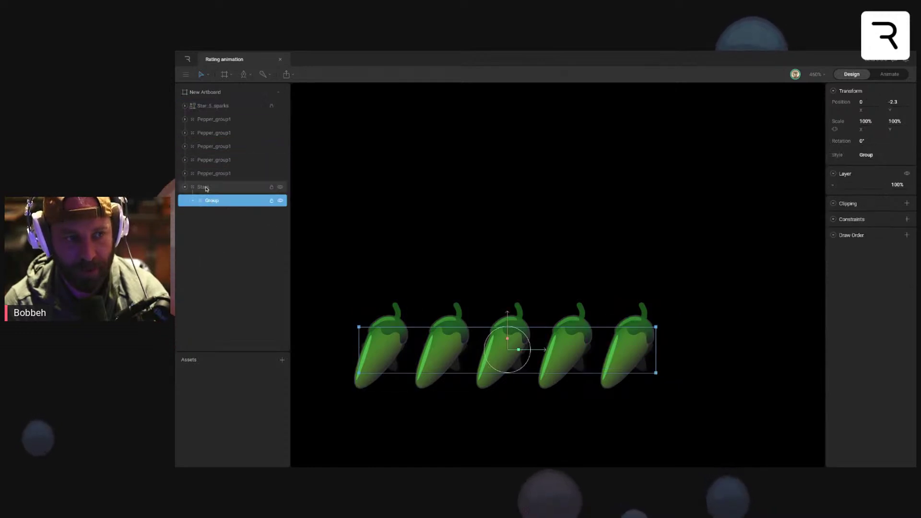
click(205, 187)
key(Delete)
drag(438, 293, 520, 245)
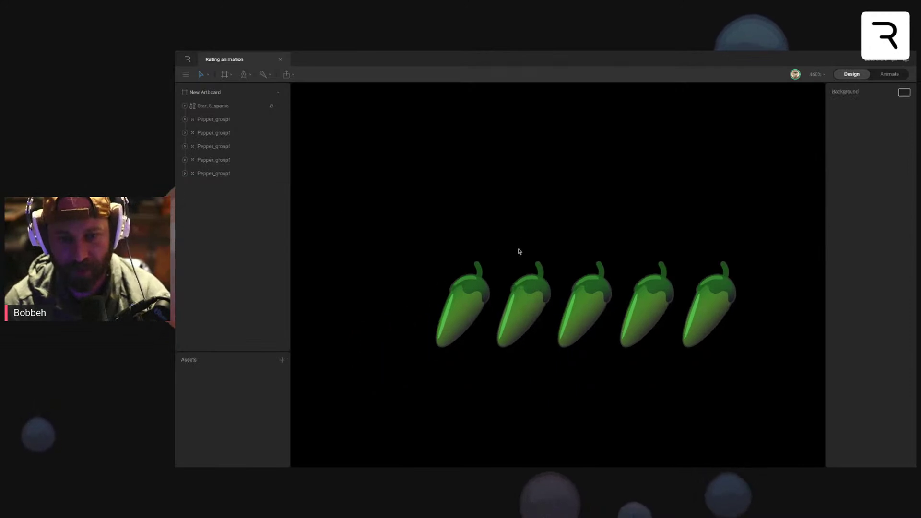
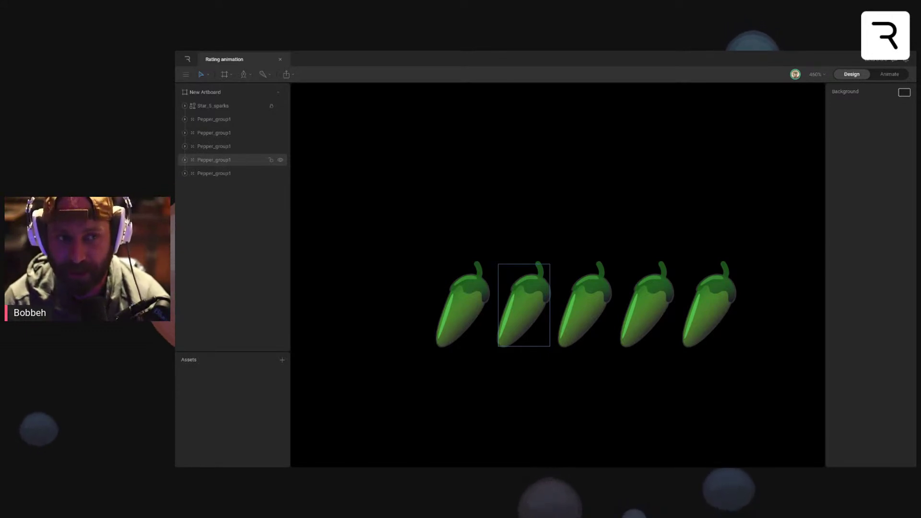
Step: Rename the four duplicated pepper groups Pepper_group2, Pepper_group3, Pepper_group4 and Pepper_group5, in order from the second pepper to the fifth
click(224, 175)
click(231, 164)
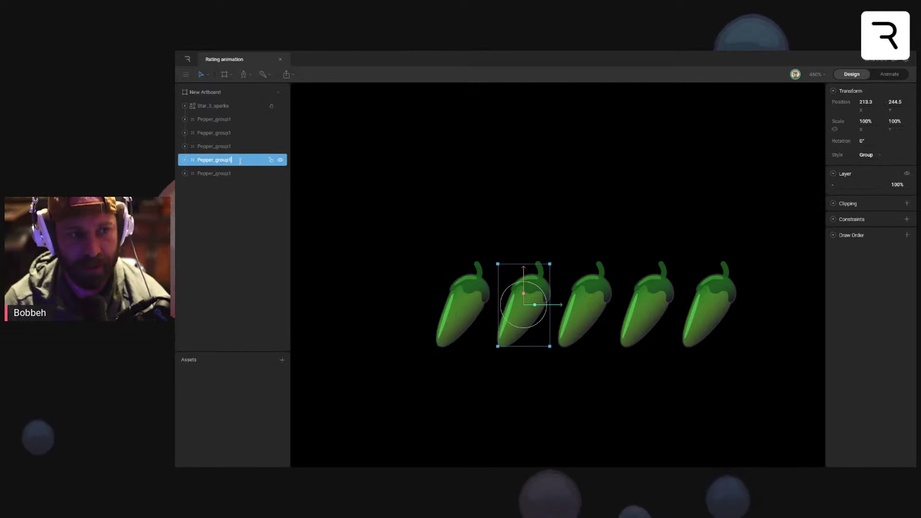
click(233, 149)
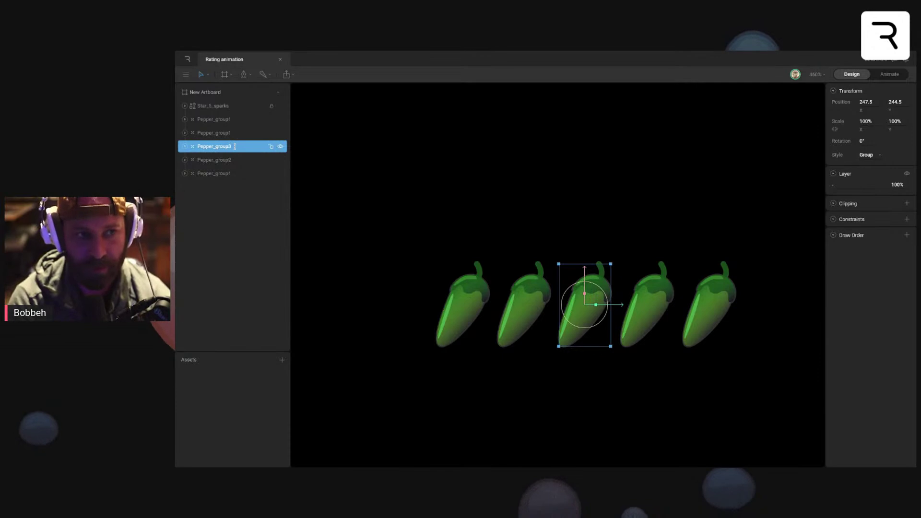
double_click(232, 133)
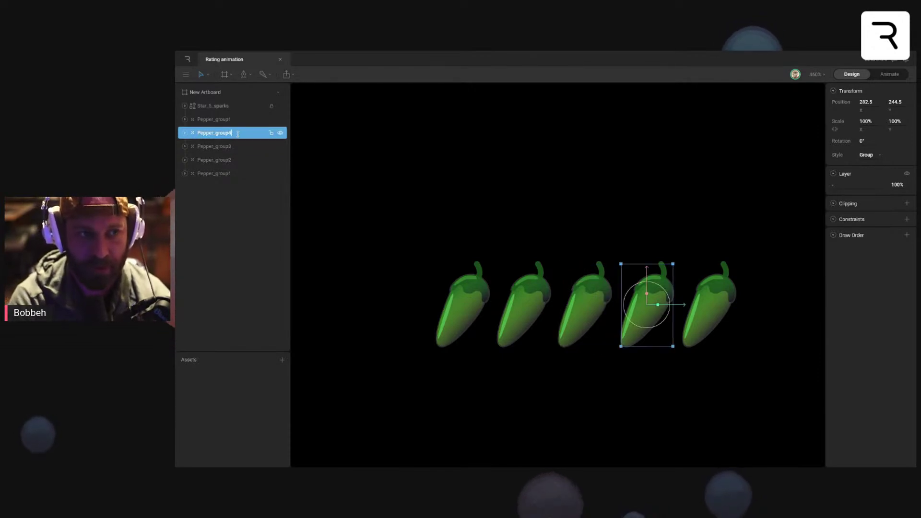
double_click(231, 122)
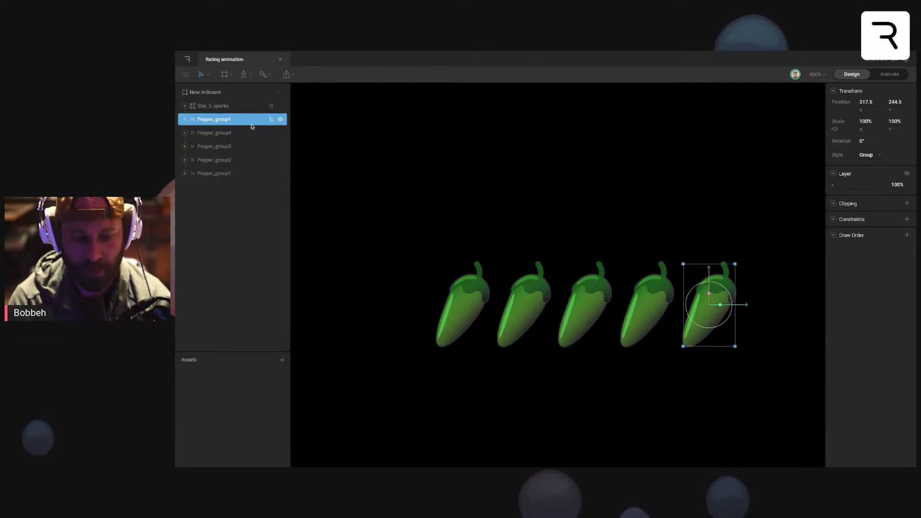
key(BackSpace)
text(5)
Step: Rename the two groups inside Pepper_group5 as Pepper5 and Pepper_outline5
click(185, 120)
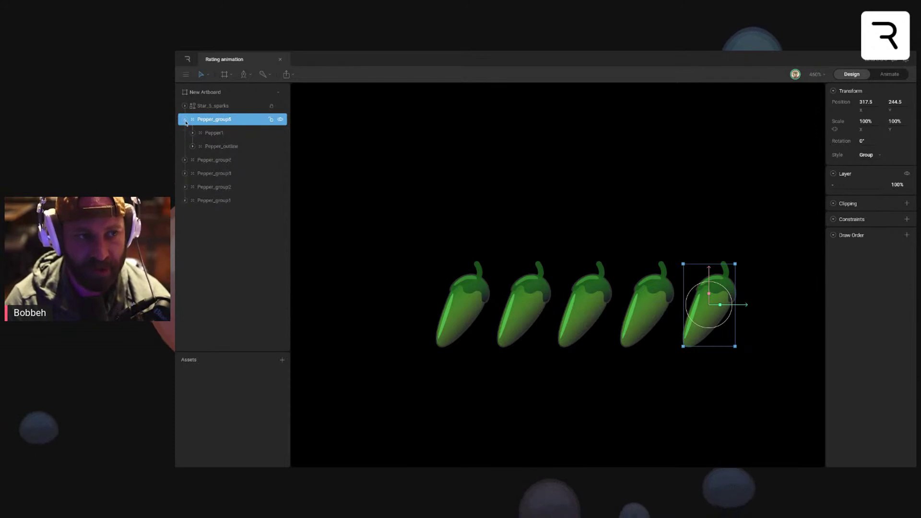
double_click(224, 133)
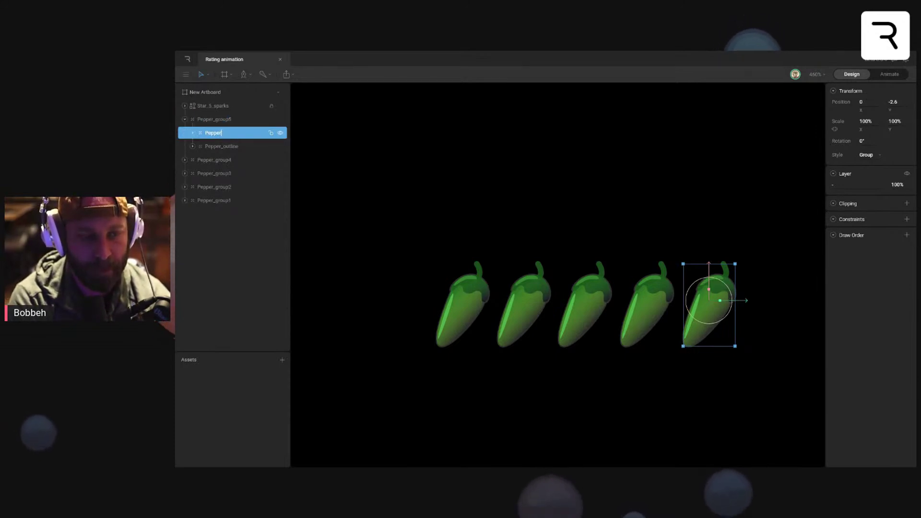
double_click(226, 146)
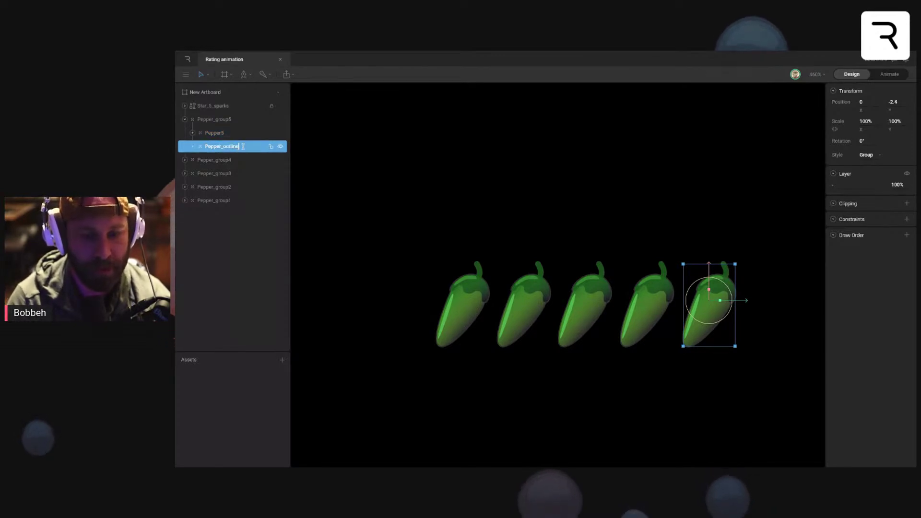
text(5)
Step: Expand Pepper_group4 and rename its outline group Pepper_outline5
double_click(233, 160)
click(185, 160)
click(237, 187)
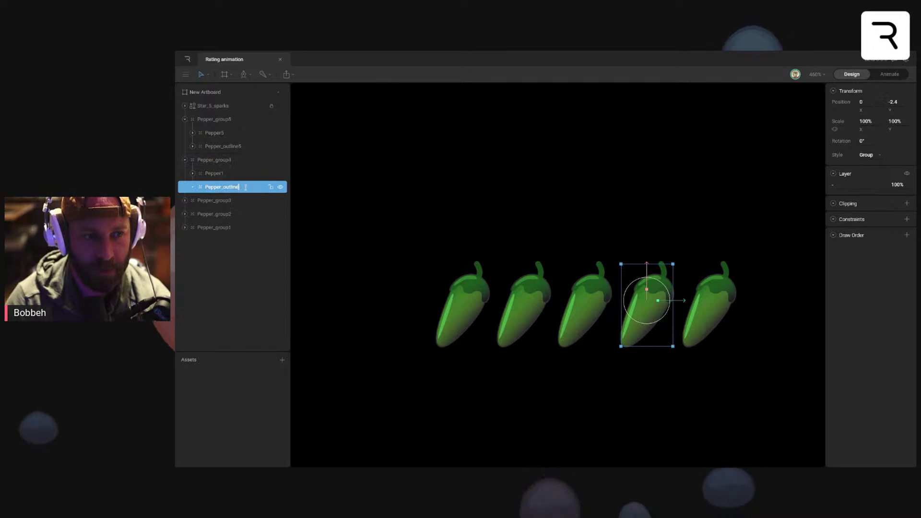
text(5)
Step: Rename the two groups inside Pepper_group3 as Pepper3 and Pepper_outline3
click(192, 206)
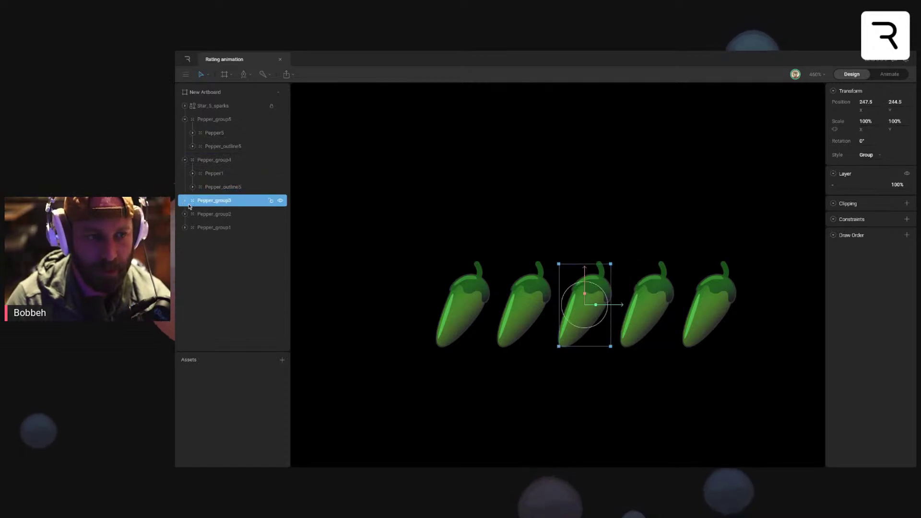
click(185, 201)
double_click(232, 213)
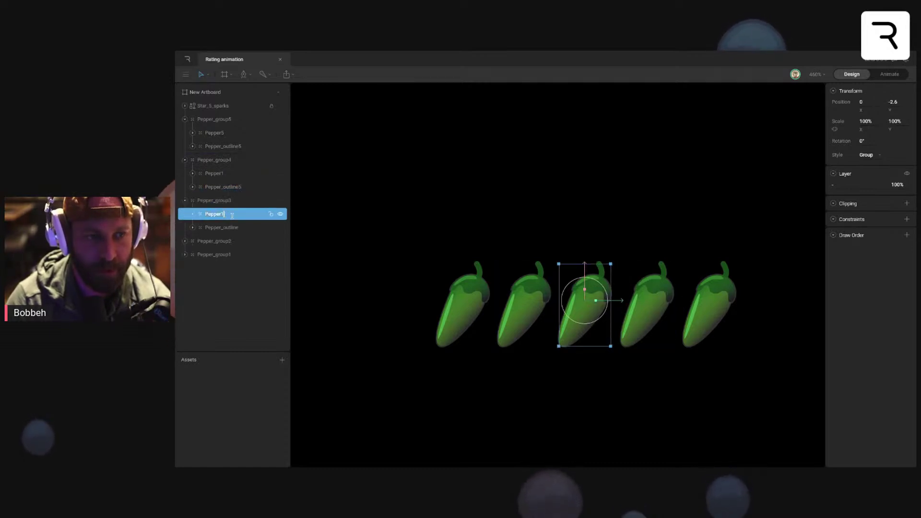
double_click(249, 228)
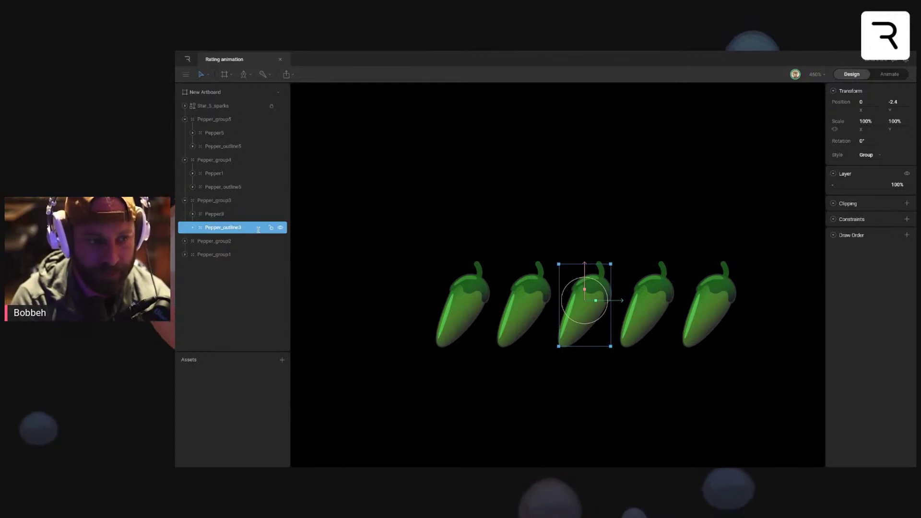
click(231, 241)
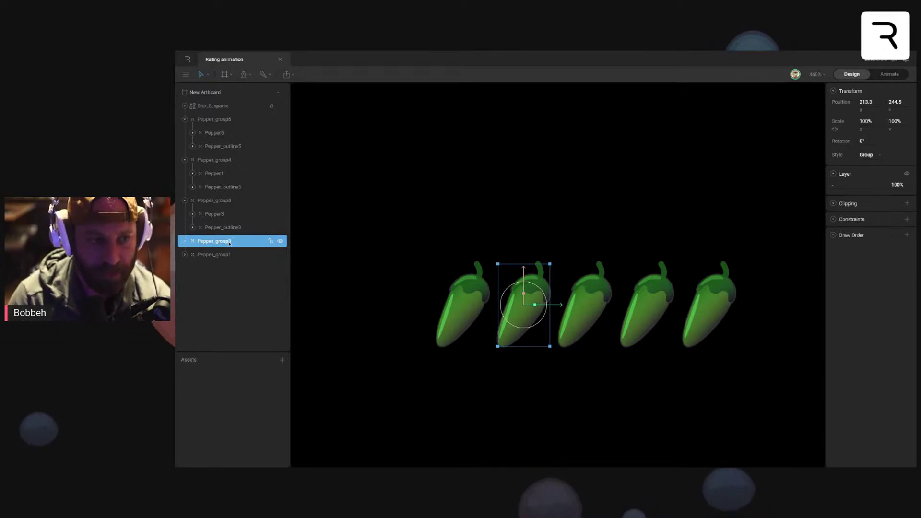
Step: Expand Pepper_group2 and rename the two groups inside it Pepper2 and Pepper_outline2, keeping the parent named Pepper_group2
click(185, 241)
double_click(232, 243)
key(BackSpace)
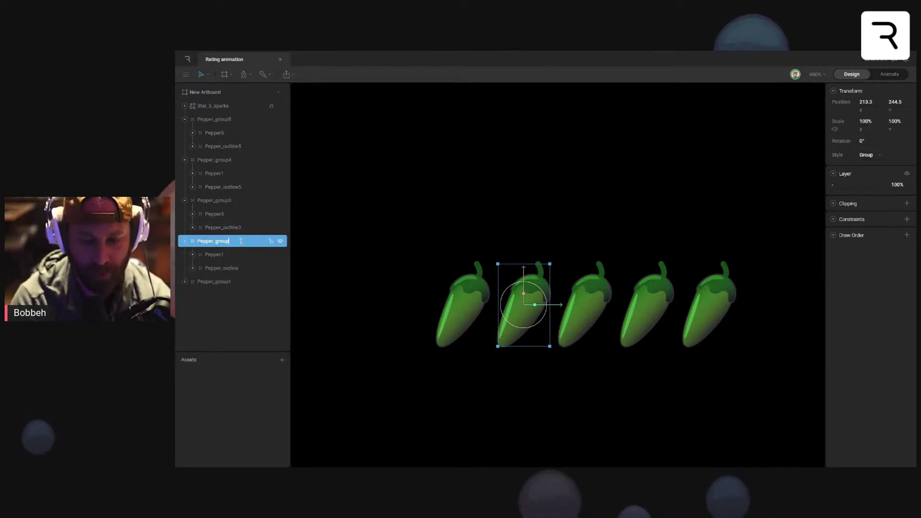
click(225, 254)
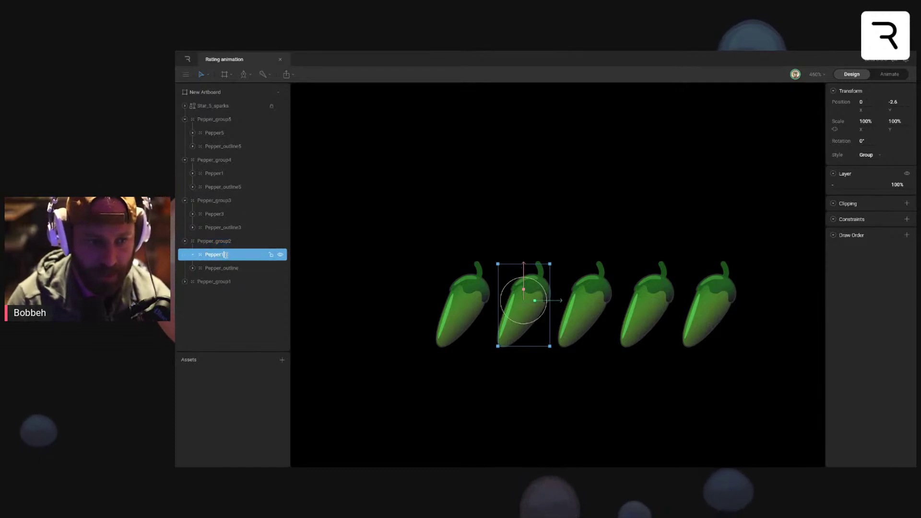
double_click(239, 268)
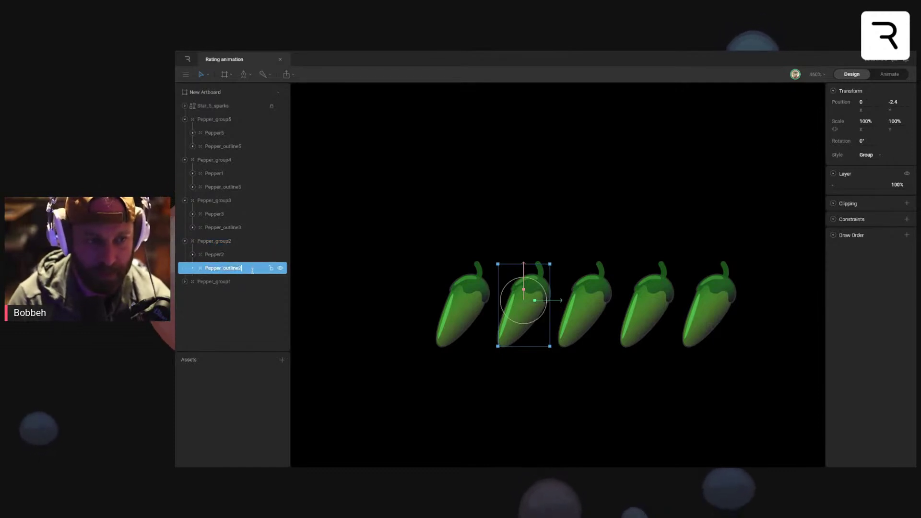
Step: Check the groups inside Pepper_group1 and collapse all five pepper groups in the hierarchy
click(184, 281)
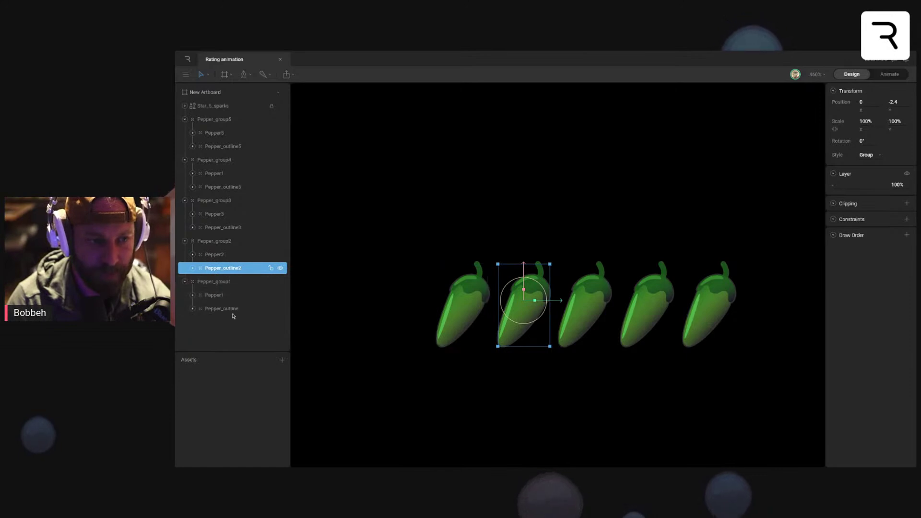
click(214, 241)
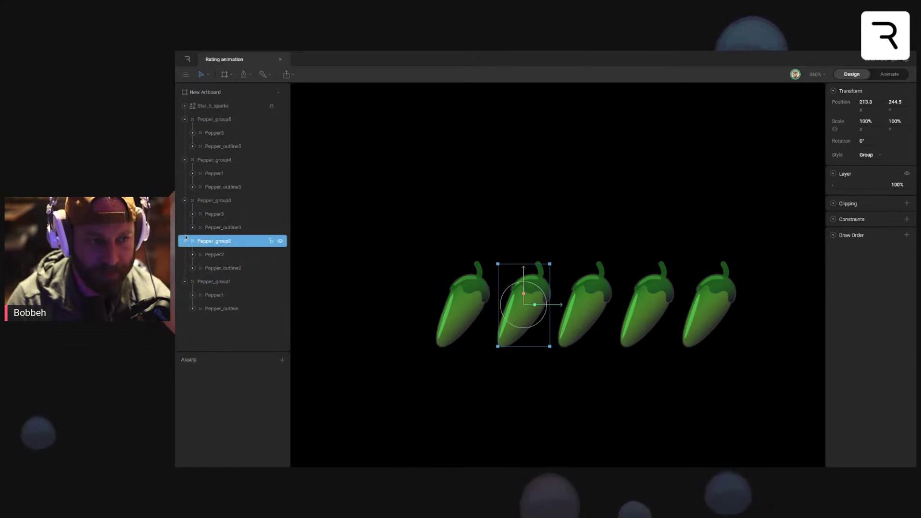
click(185, 200)
click(185, 159)
click(185, 119)
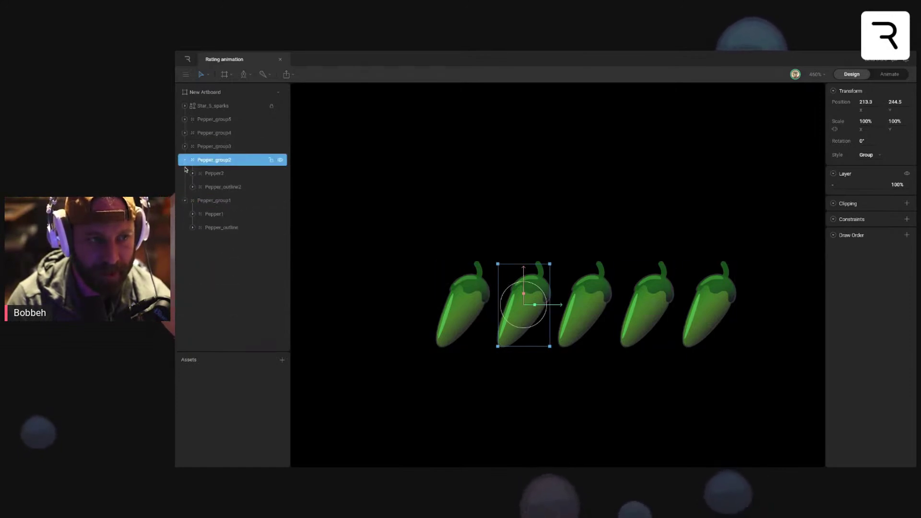
click(185, 160)
click(185, 173)
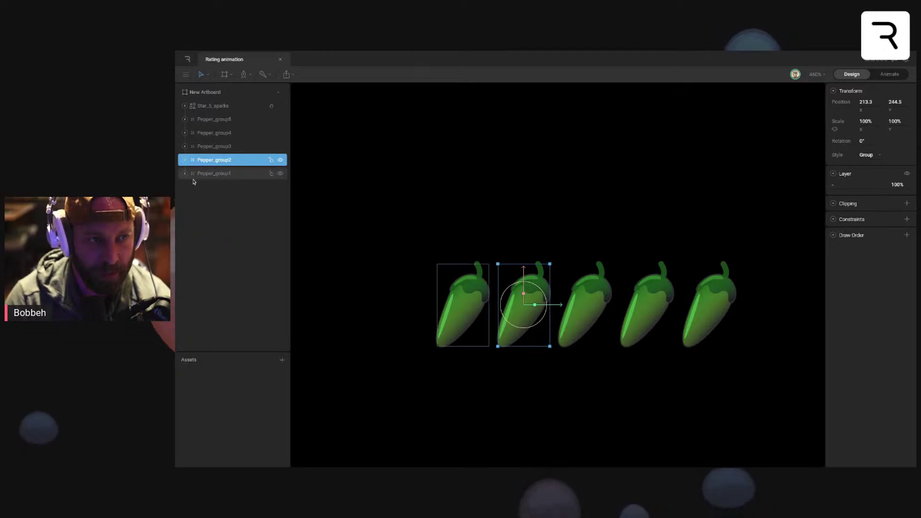
Step: Brighten the solid body fill of the second pepper to green 2FB429
click(532, 382)
scroll(515, 315, up, 2)
scroll(515, 316, up, 3)
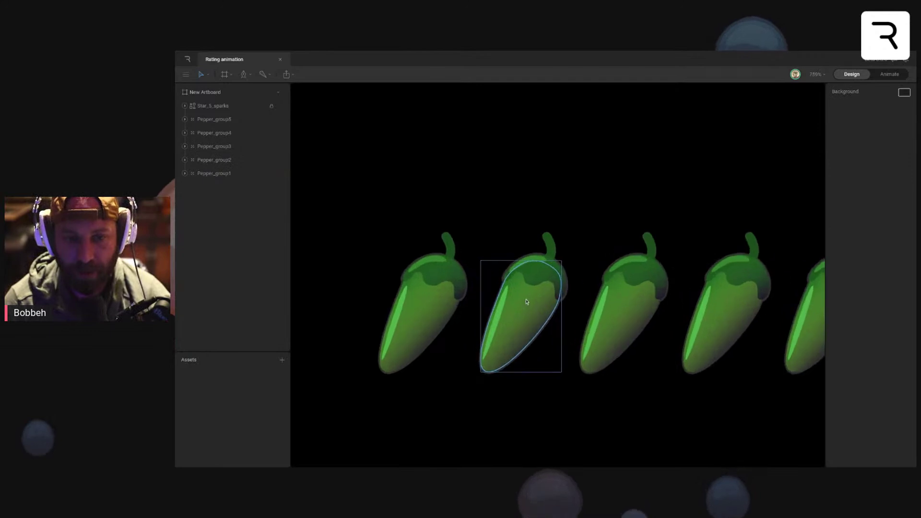
click(528, 301)
click(847, 227)
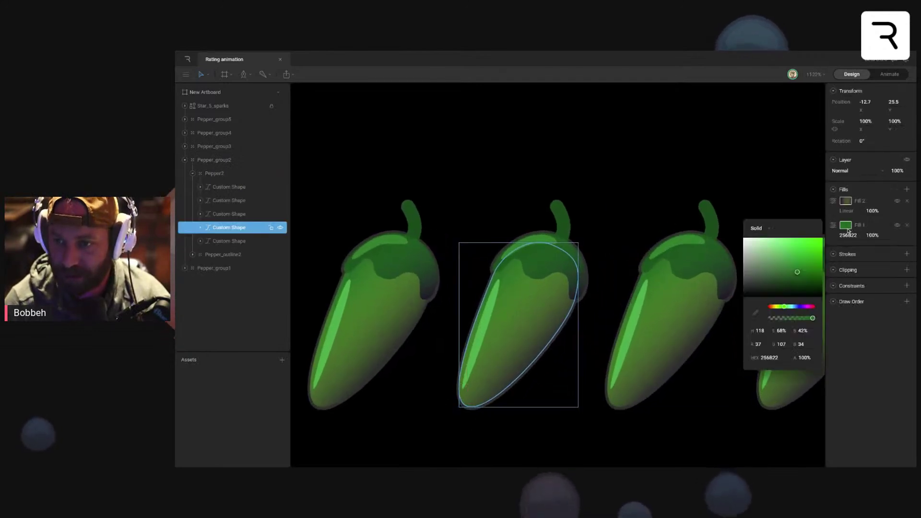
drag(797, 272, 805, 255)
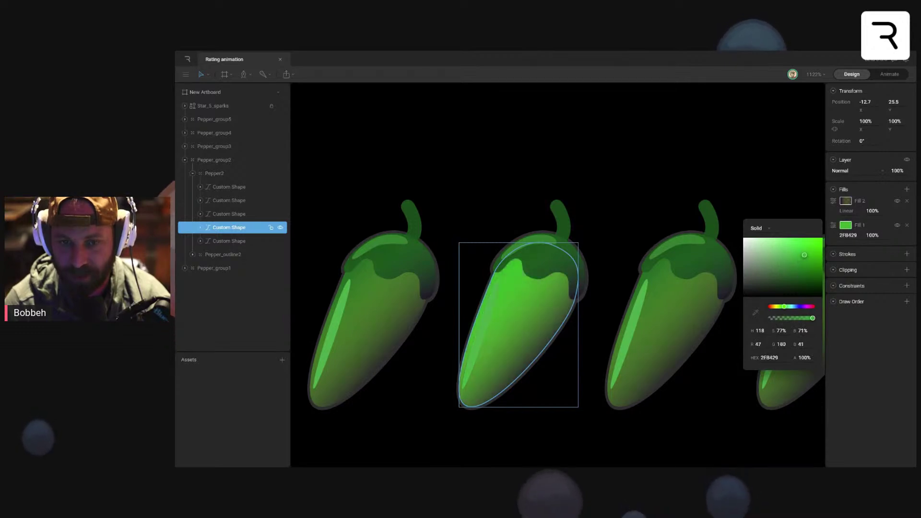
Step: Lighten the fill of the long highlight on the second pepper's body to a pale green
click(489, 312)
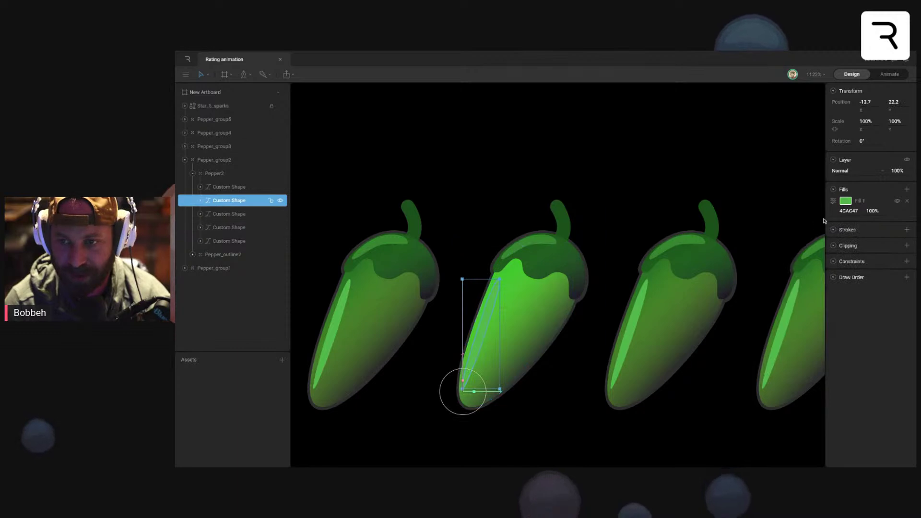
click(846, 202)
drag(791, 234, 779, 221)
click(629, 198)
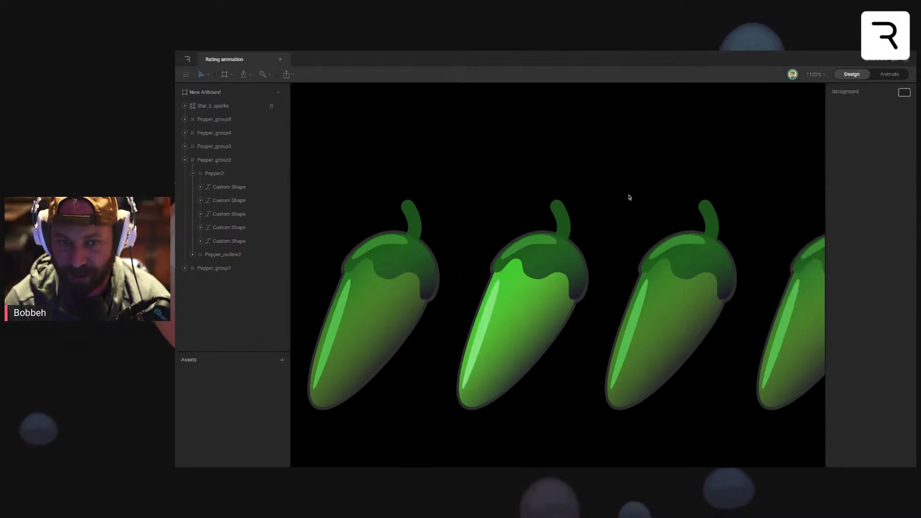
Step: Shift the hue of the first pepper's solid body fill to the olive green 3D6B22
drag(547, 283, 613, 283)
ctrl+click(439, 308)
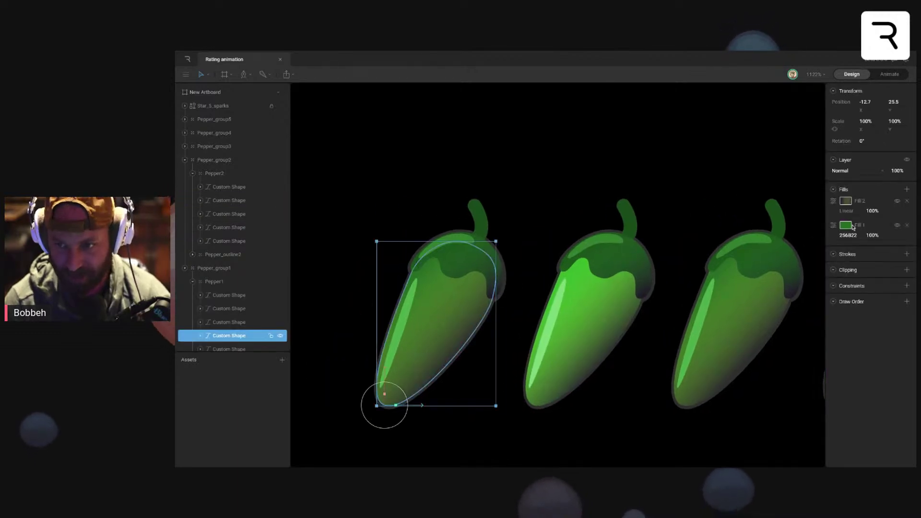
click(832, 237)
drag(784, 308, 783, 307)
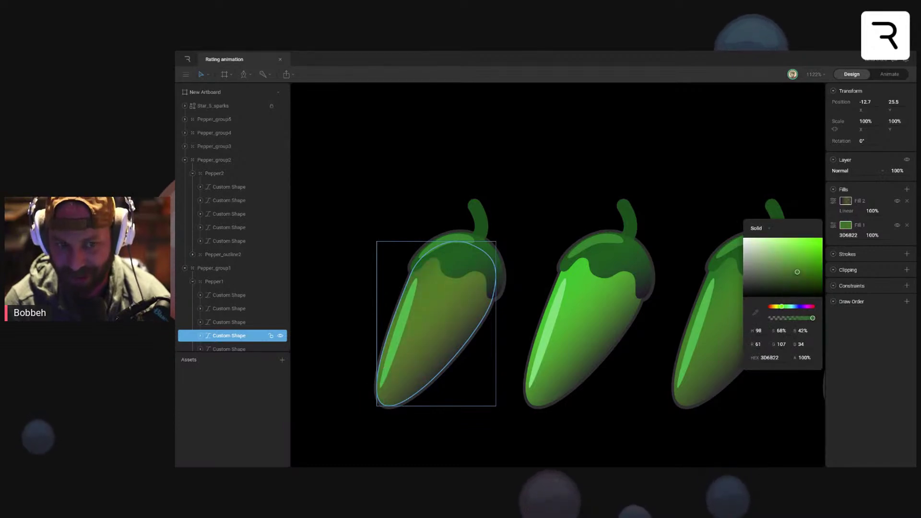
click(707, 204)
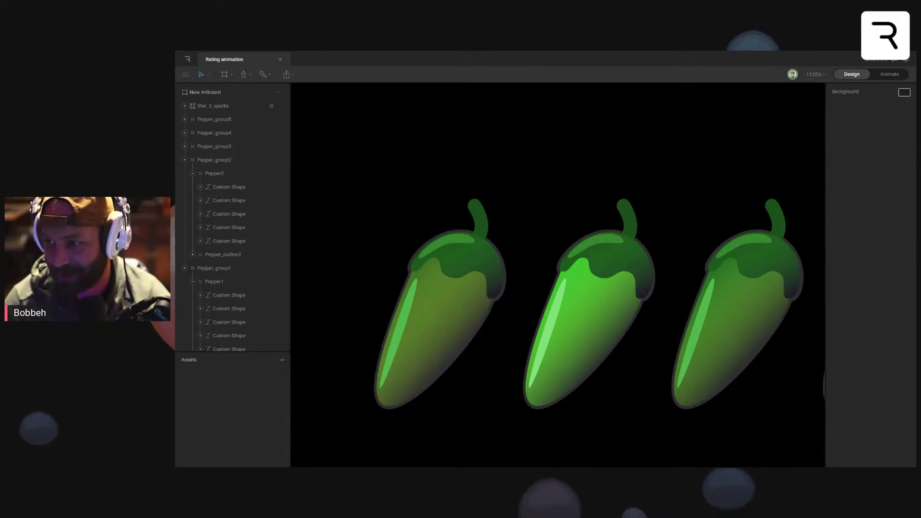
click(461, 259)
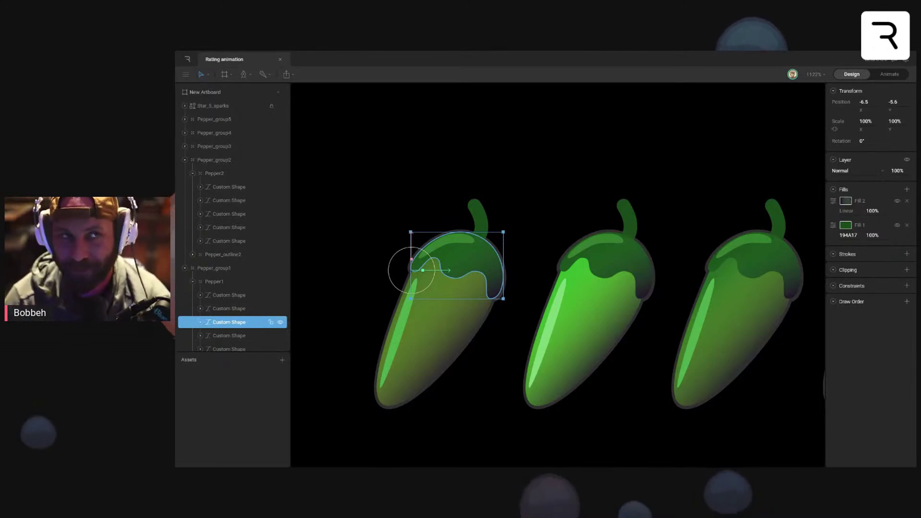
click(519, 227)
drag(532, 220, 472, 233)
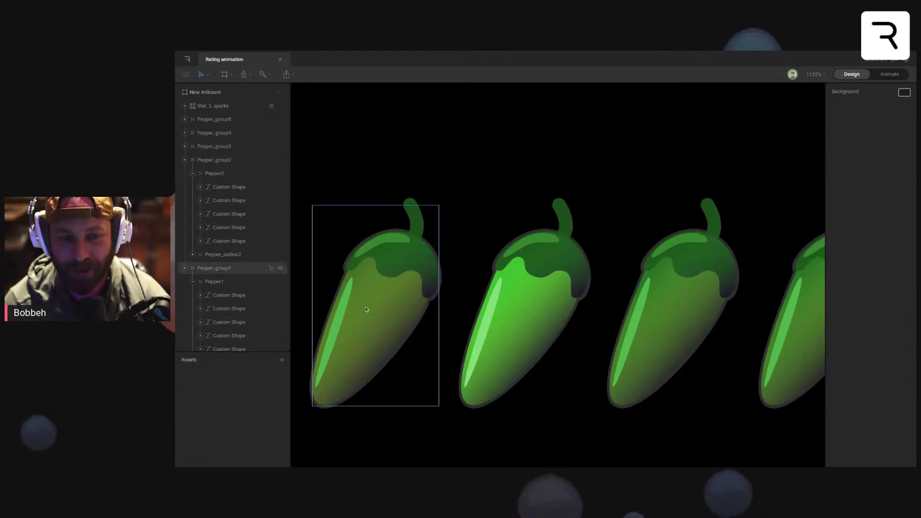
Step: Change the solid body fill of the third pepper to orange-brown 955824
scroll(461, 326, right, 2)
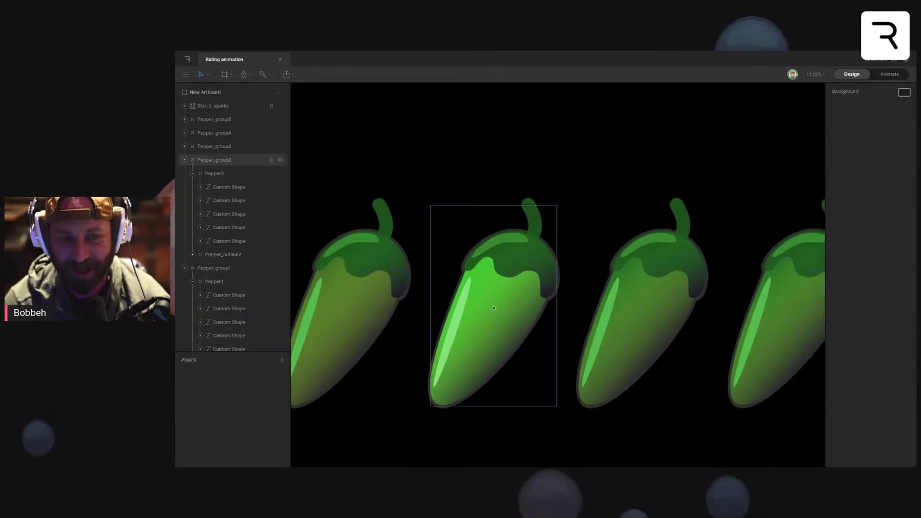
scroll(546, 352, right, 5)
click(490, 323)
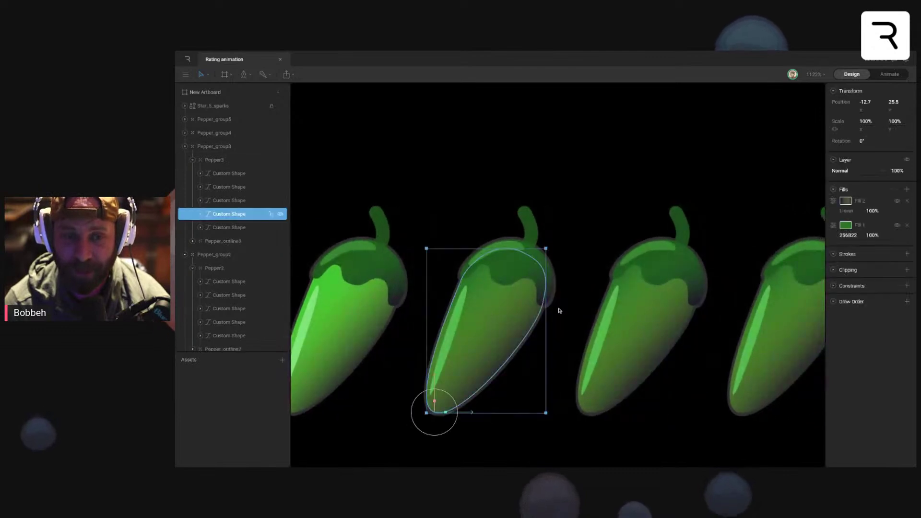
scroll(585, 343, right, 1)
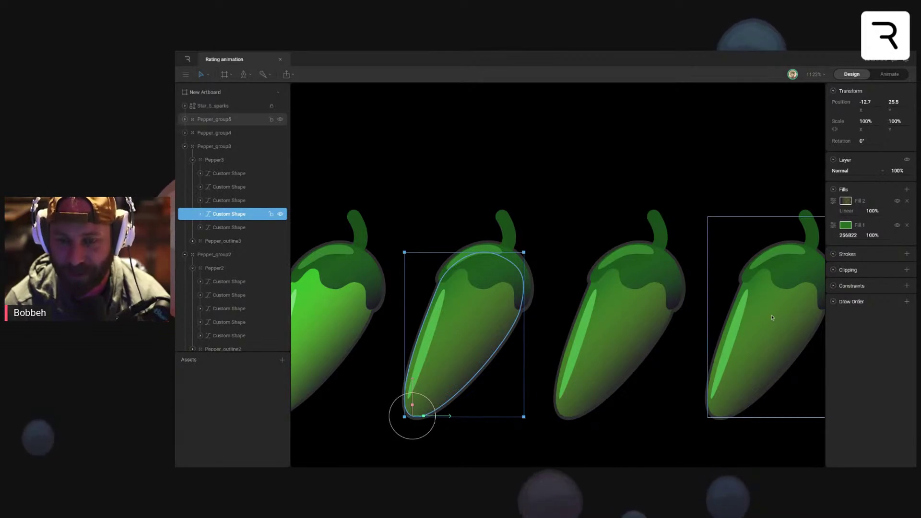
click(846, 225)
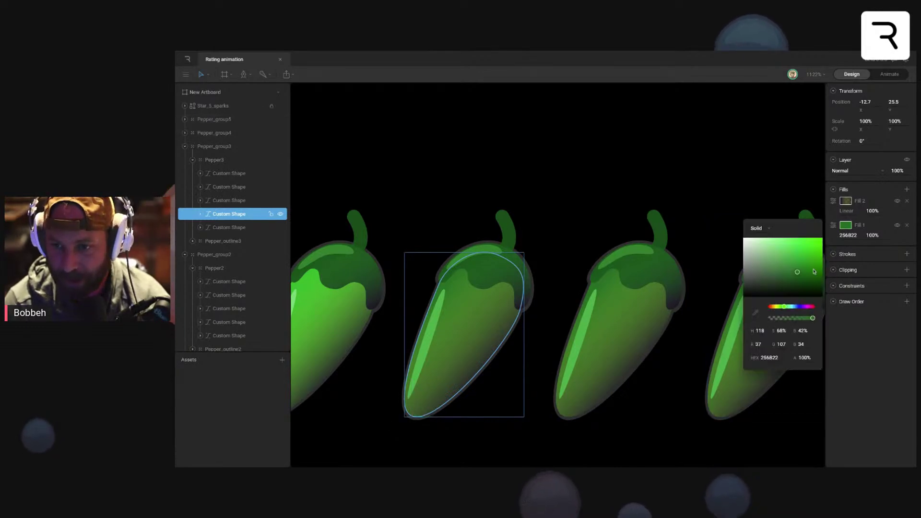
drag(784, 308, 780, 309)
click(799, 272)
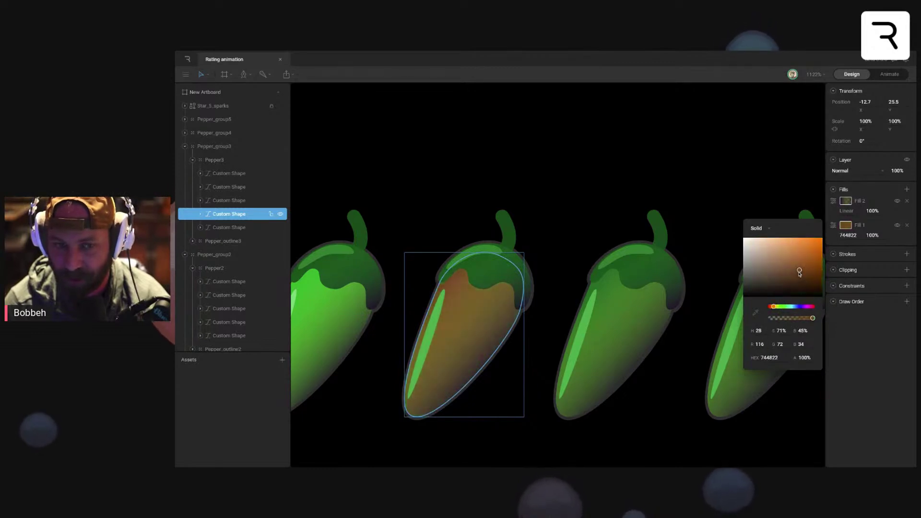
drag(799, 272, 804, 262)
Step: Recolour the third pepper's body highlight with an orange sampled from its body and lighten it to a pale orange
scroll(567, 220, left, 5)
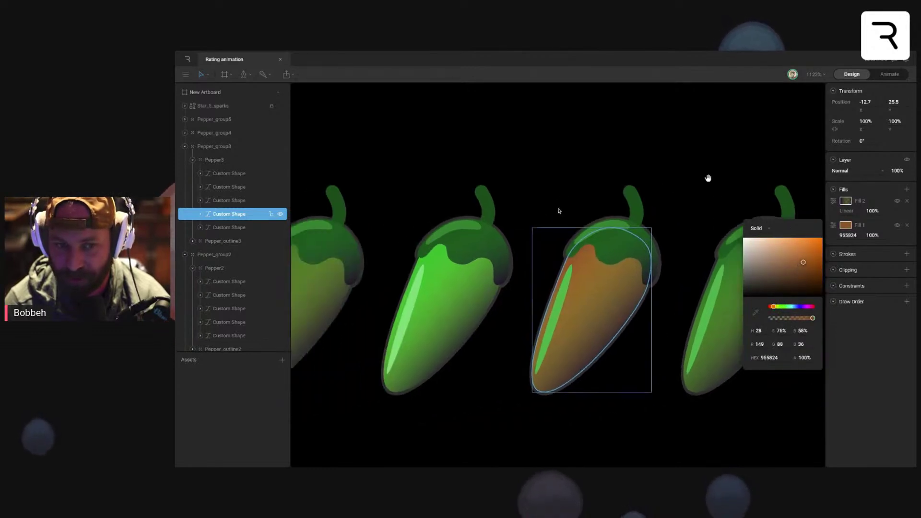
click(560, 367)
click(845, 202)
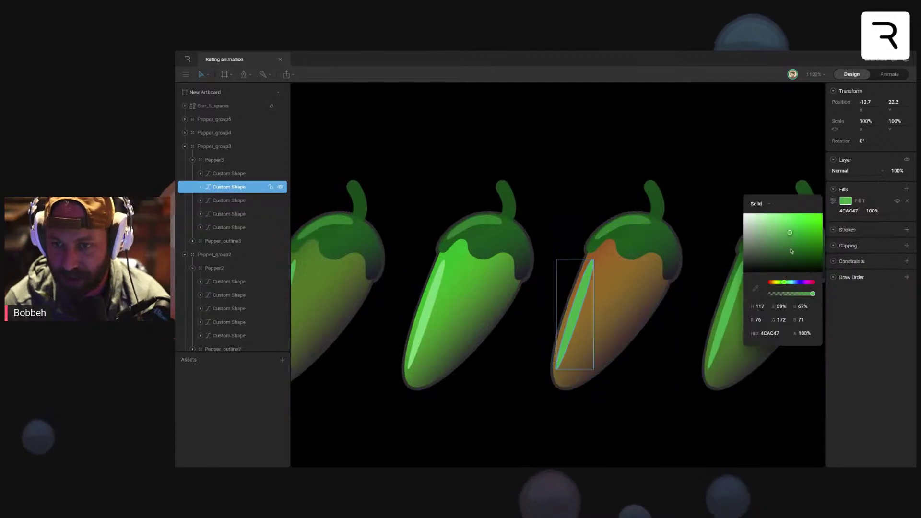
drag(783, 284, 772, 282)
click(756, 288)
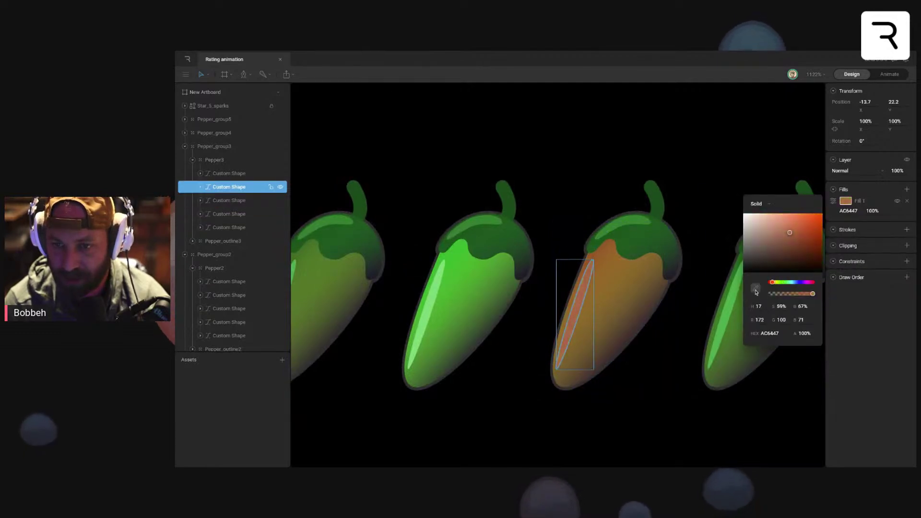
click(604, 253)
drag(803, 238, 789, 228)
click(705, 197)
Step: Change the solid body fill of the fourth pepper from green to a dark orange-red
scroll(560, 182, right, 5)
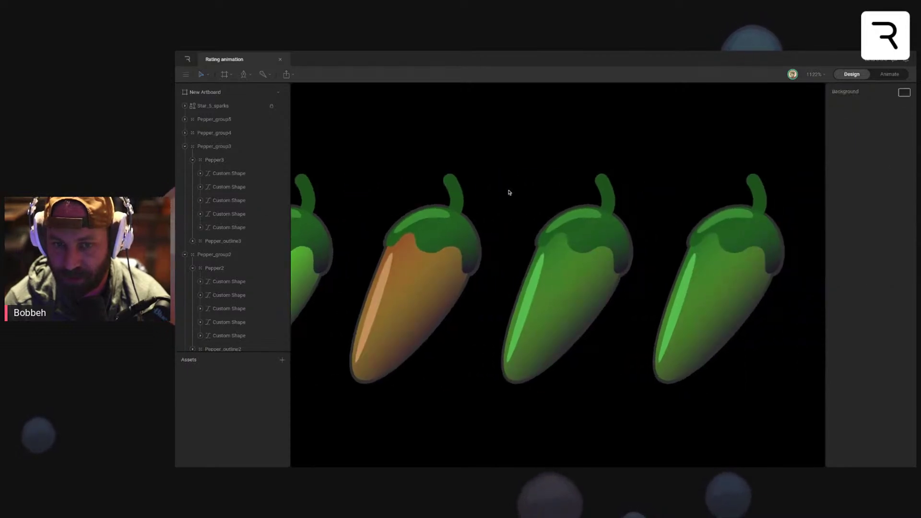
click(560, 298)
click(845, 225)
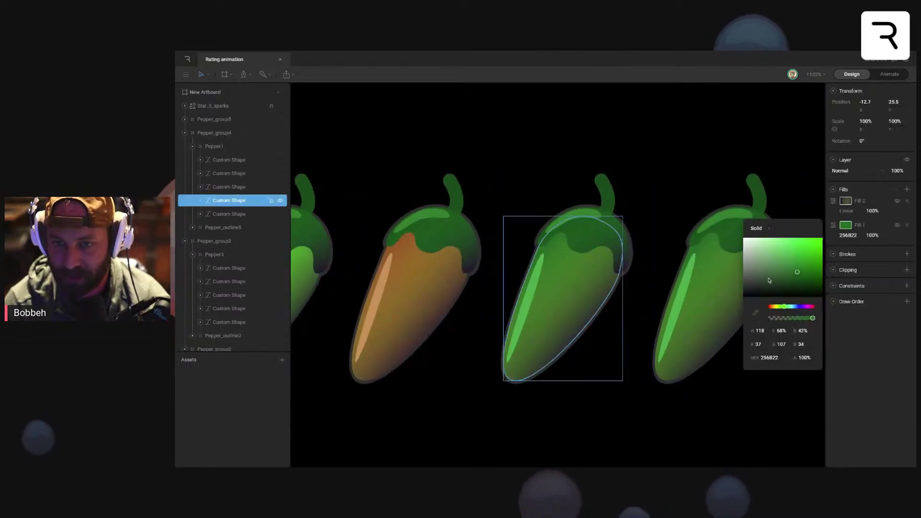
drag(784, 307, 771, 307)
drag(802, 266, 802, 263)
click(644, 220)
Step: Recolour the fourth pepper's highlight with a red sampled near the top of its body, lightened to a pale tint
click(531, 289)
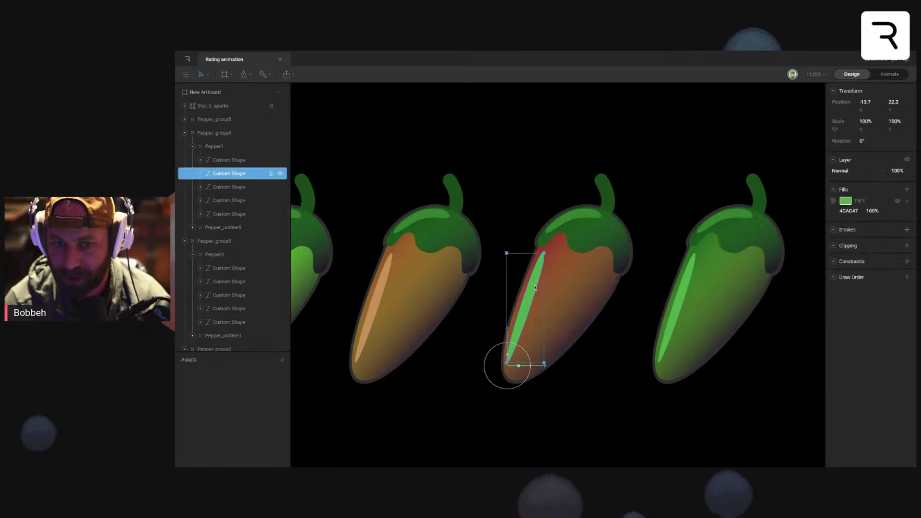
click(846, 201)
click(755, 288)
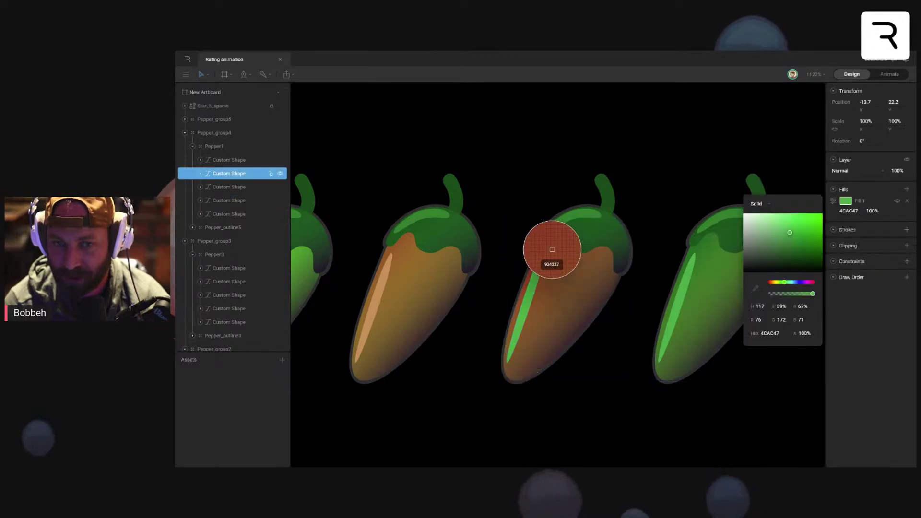
click(555, 247)
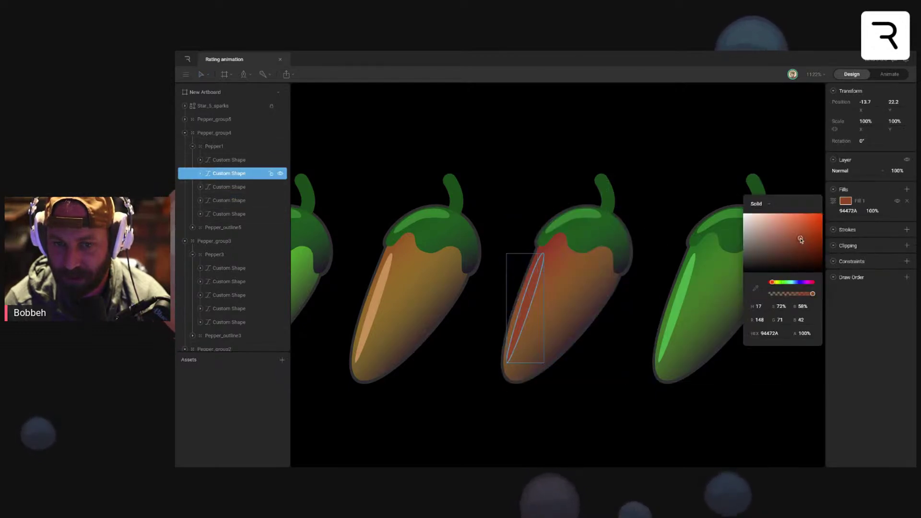
click(656, 203)
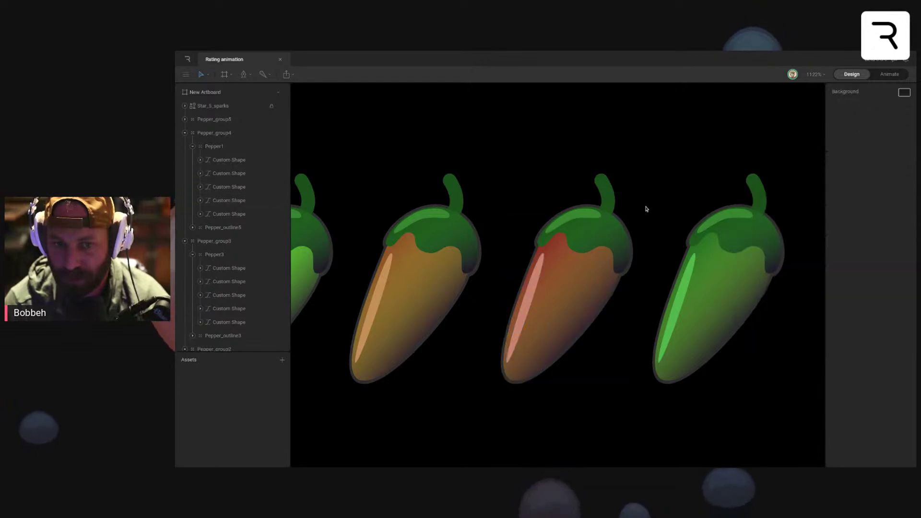
Step: Resample the red of the fourth pepper's body for its highlight and lighten it to a very pale pink
click(509, 355)
click(846, 201)
click(755, 288)
click(555, 247)
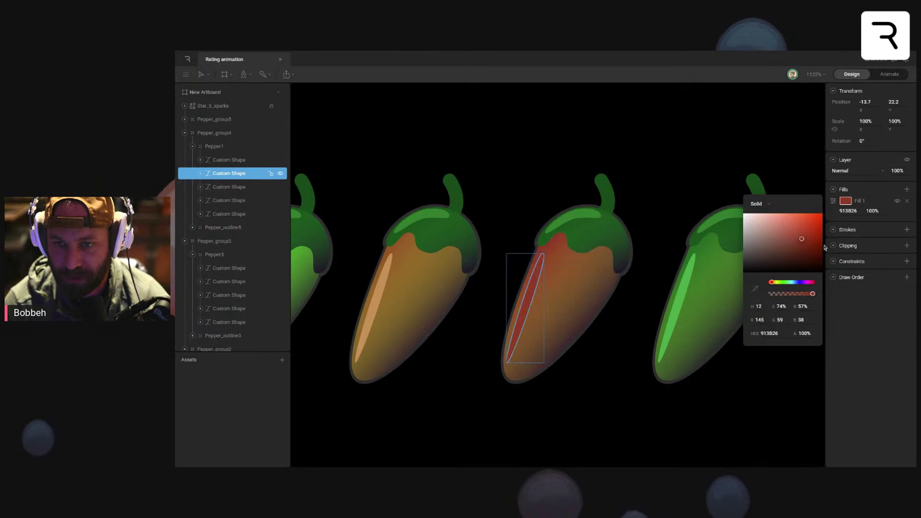
drag(801, 239, 765, 225)
click(677, 189)
Step: Change the solid body fill of the fifth pepper to red B32626
scroll(676, 189, right, 3)
click(664, 287)
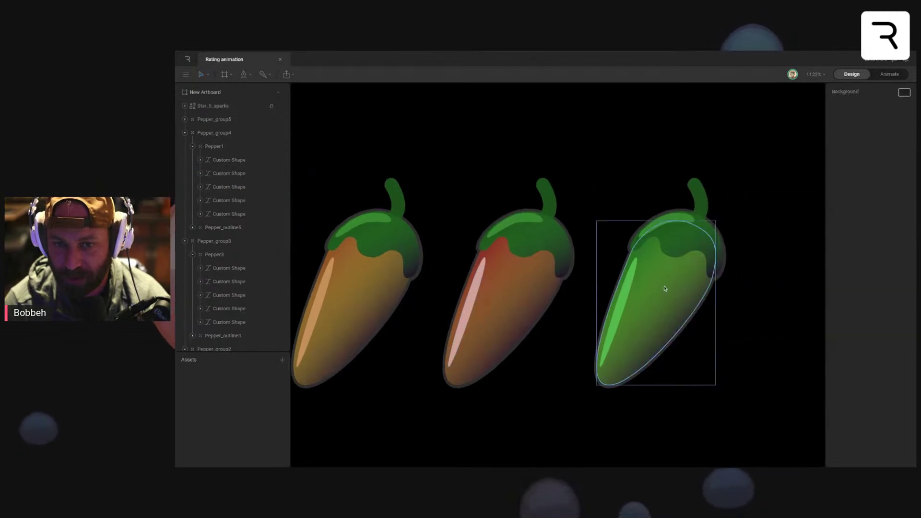
click(844, 226)
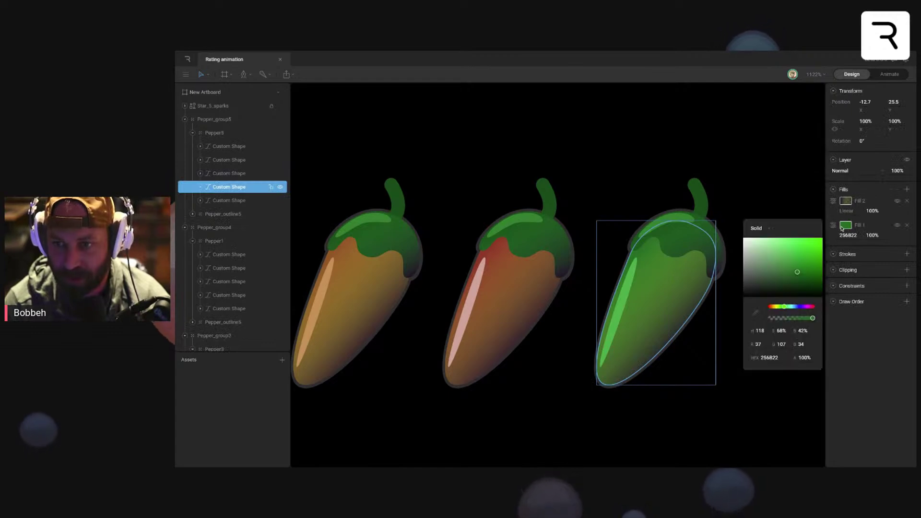
click(768, 306)
drag(797, 272, 806, 257)
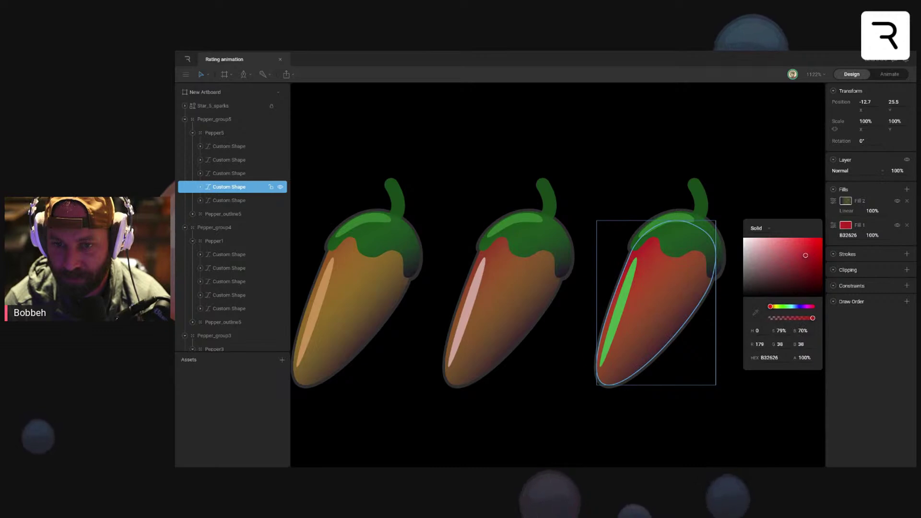
Step: Shift the transparent stop of the third pepper's linear body gradient from yellow-green to a bright orange
click(737, 183)
scroll(706, 251, down, 10)
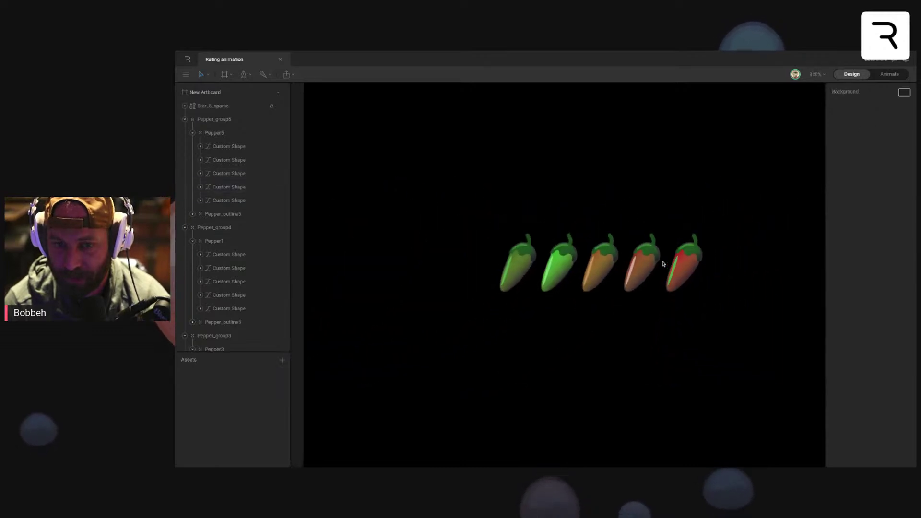
scroll(620, 294, up, 9)
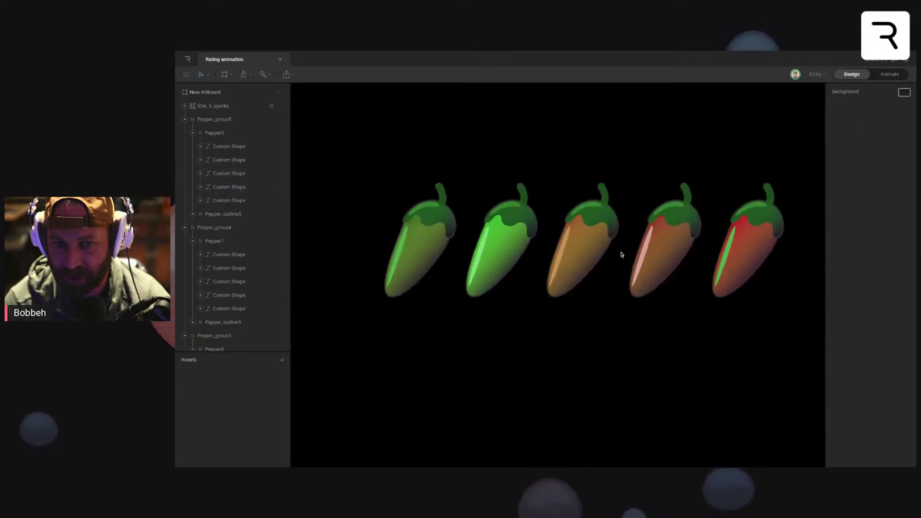
click(553, 245)
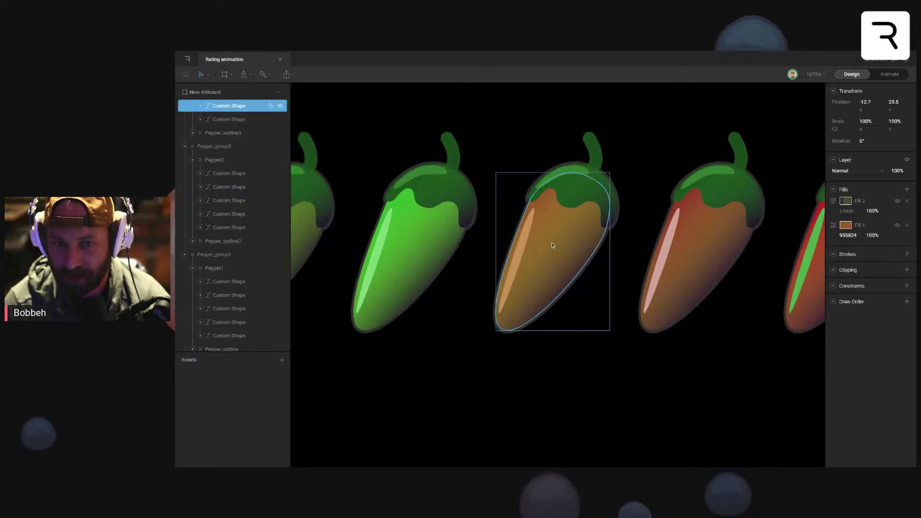
click(846, 202)
click(813, 224)
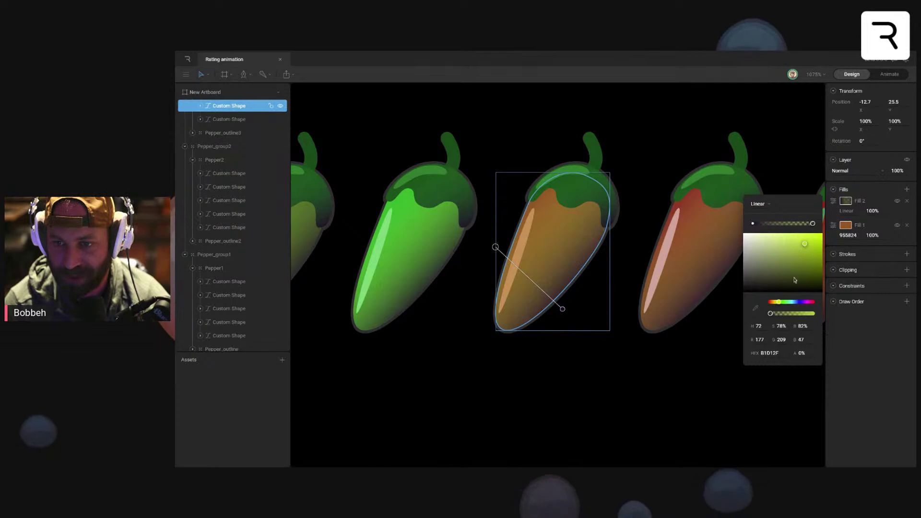
drag(779, 303, 779, 303)
click(806, 246)
drag(816, 235, 822, 233)
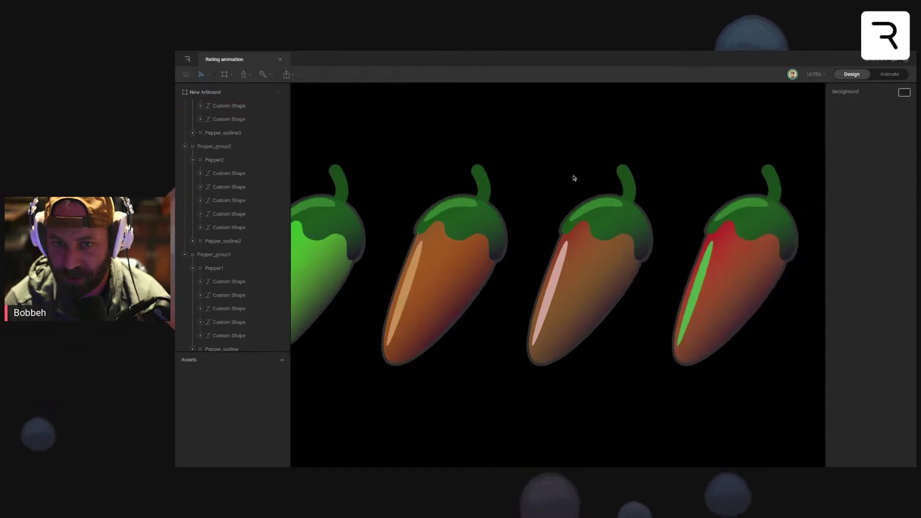
Step: Shift the transparent stop of the fourth pepper's linear body gradient from yellow-green to red
click(603, 277)
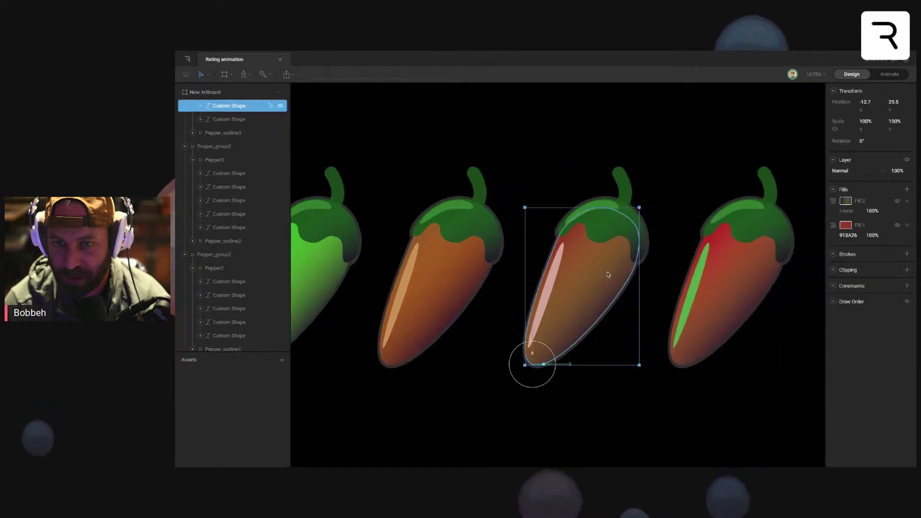
click(845, 201)
click(814, 224)
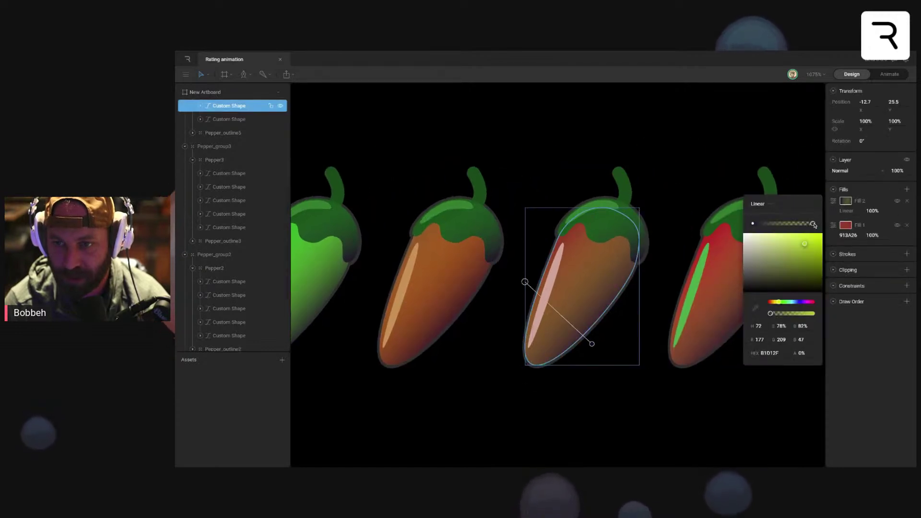
drag(779, 302, 771, 302)
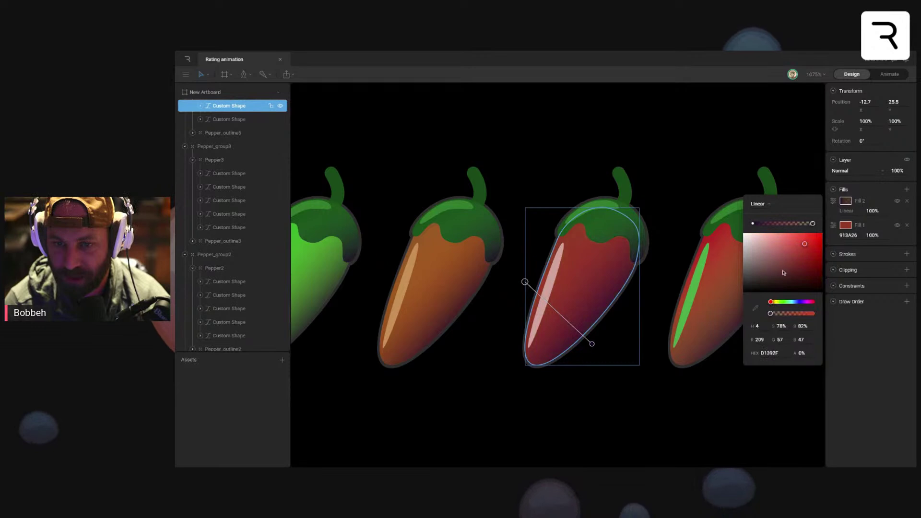
drag(804, 244, 804, 241)
click(673, 175)
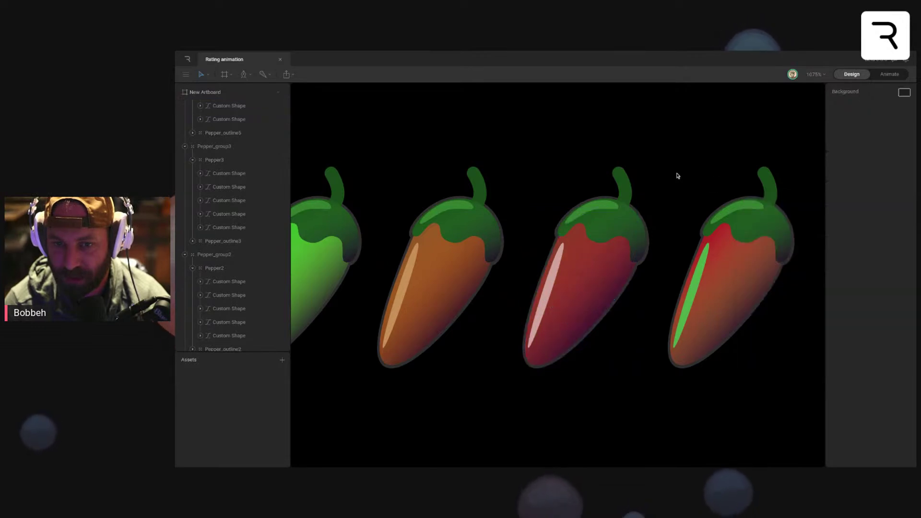
Step: Change the transparent stop of the fifth pepper's linear body gradient to a bright, saturated red
scroll(593, 163, right, 2)
double_click(624, 270)
click(845, 227)
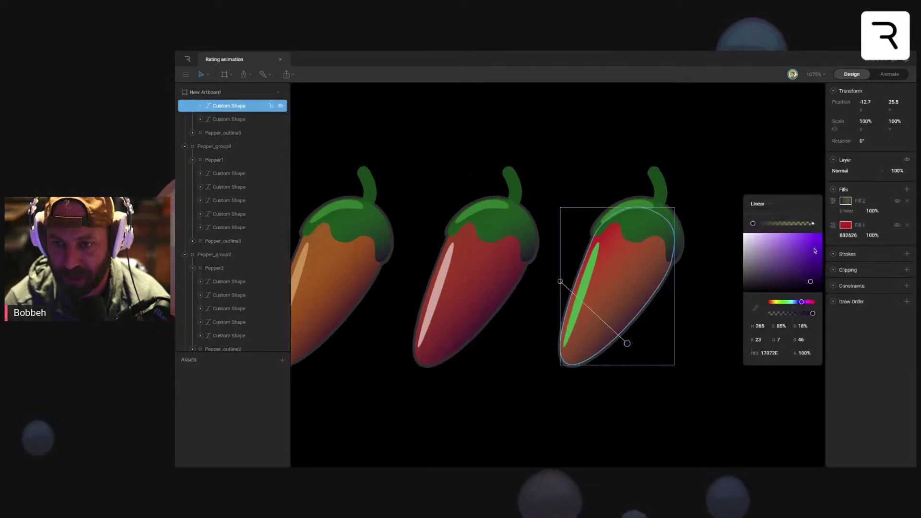
click(814, 225)
drag(778, 303, 770, 303)
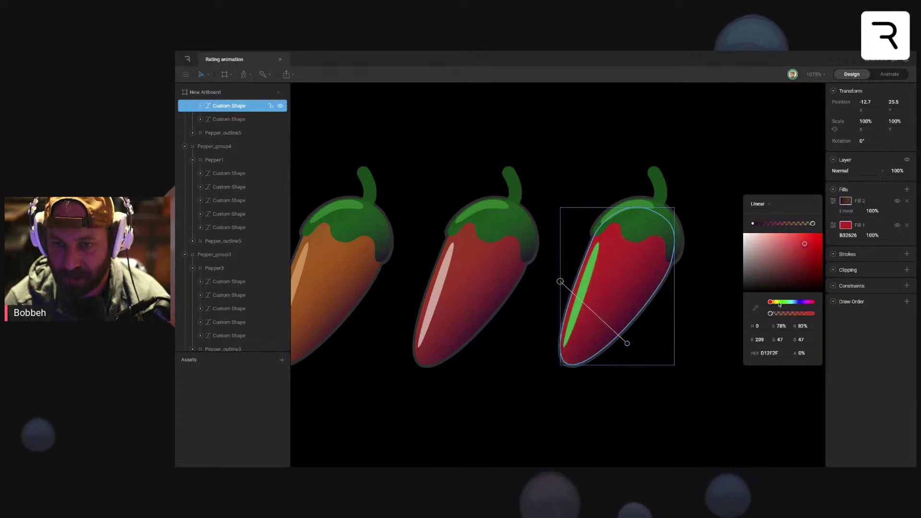
drag(806, 246, 816, 234)
click(738, 206)
drag(737, 227, 826, 244)
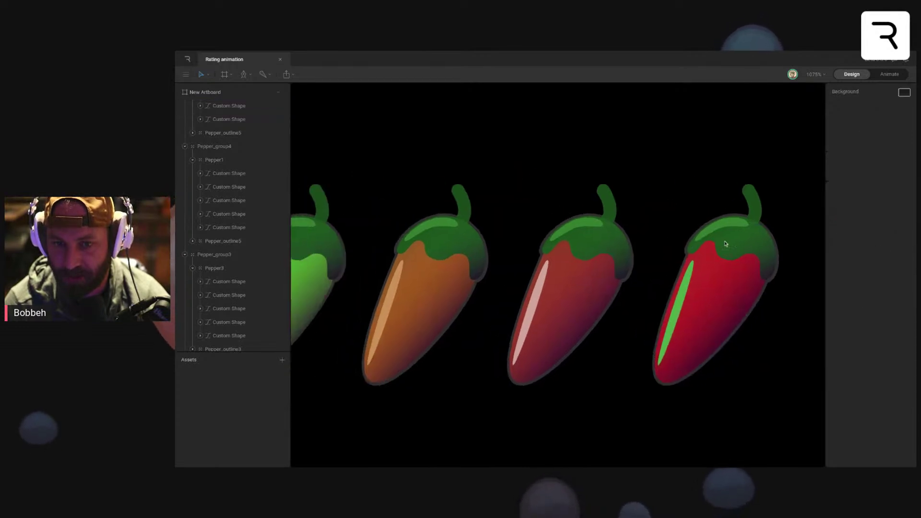
Step: Recolour the fifth pepper's green highlight with a red sampled from its body, lightened to a pale pink
scroll(674, 237, down, 4)
scroll(671, 236, down, 5)
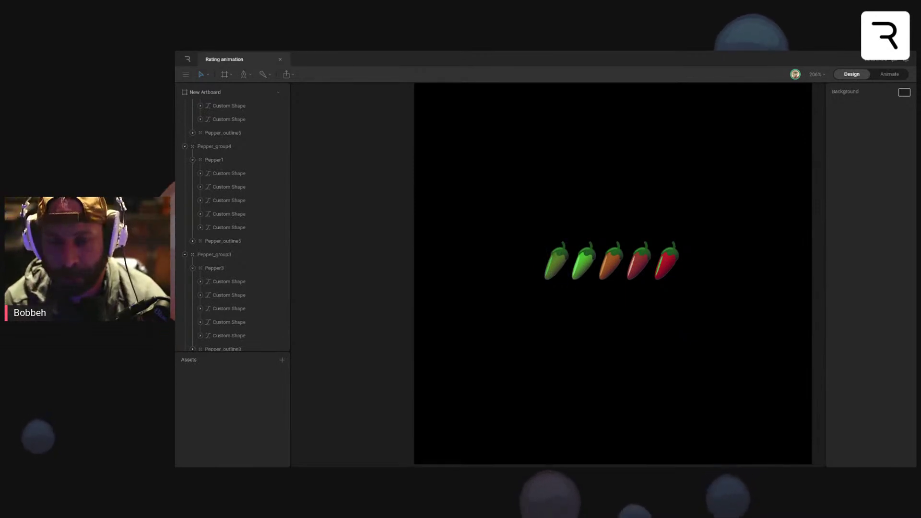
scroll(686, 247, up, 5)
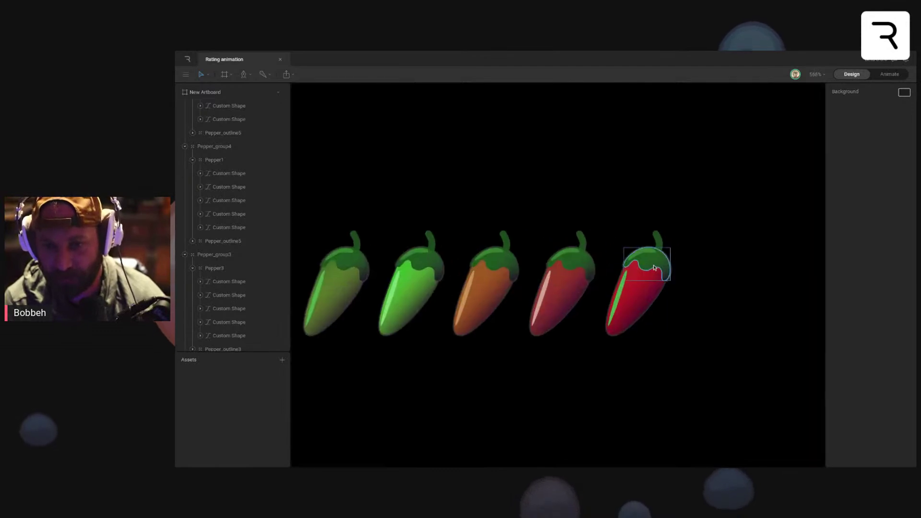
click(620, 295)
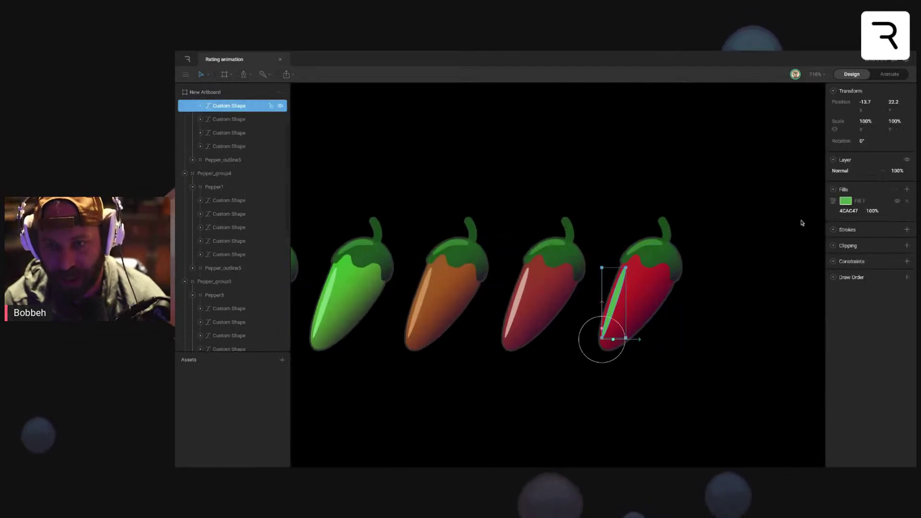
click(855, 202)
click(755, 288)
click(649, 283)
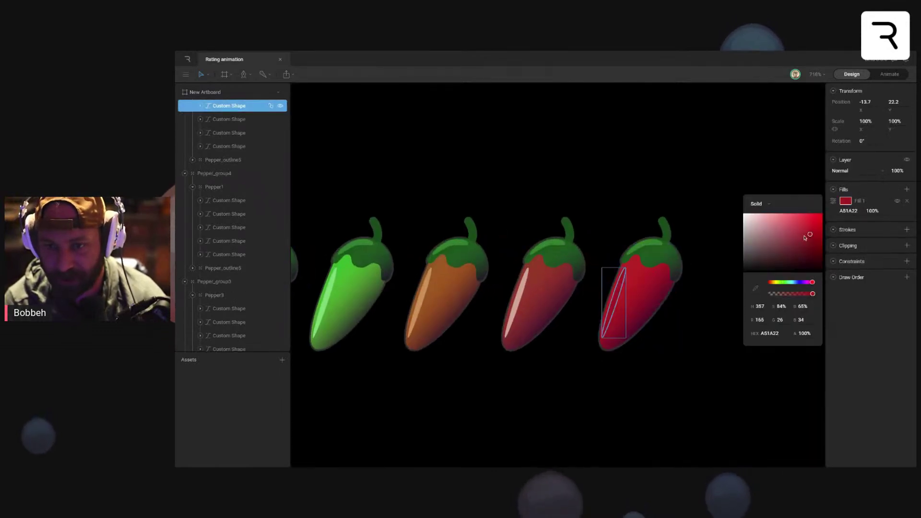
click(714, 195)
Step: Collapse all five pepper groups in the hierarchy
scroll(588, 206, left, 2)
scroll(589, 204, down, 5)
scroll(619, 225, left, 2)
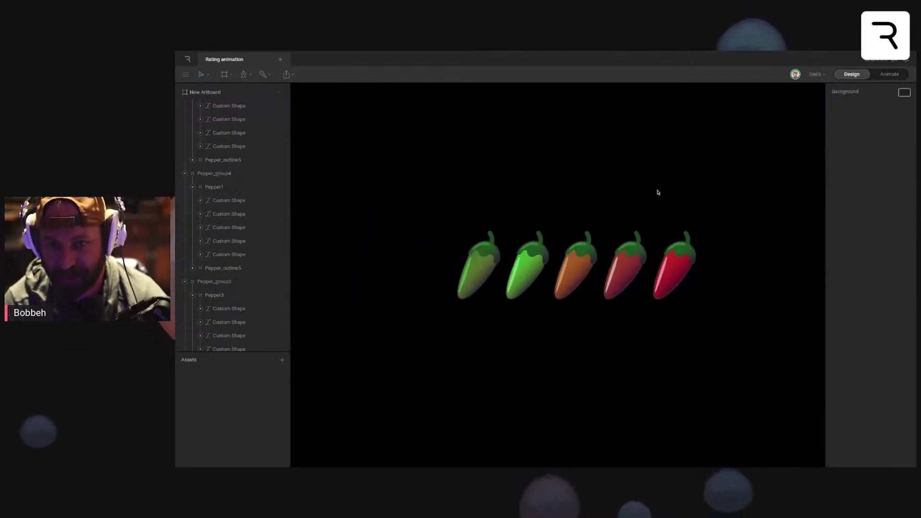
scroll(619, 226, up, 1)
scroll(619, 226, down, 5)
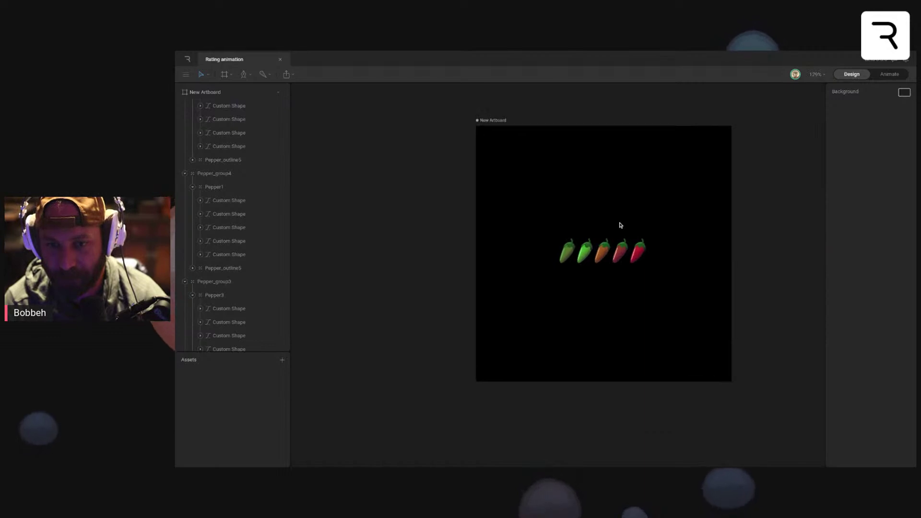
scroll(620, 225, up, 3)
click(185, 174)
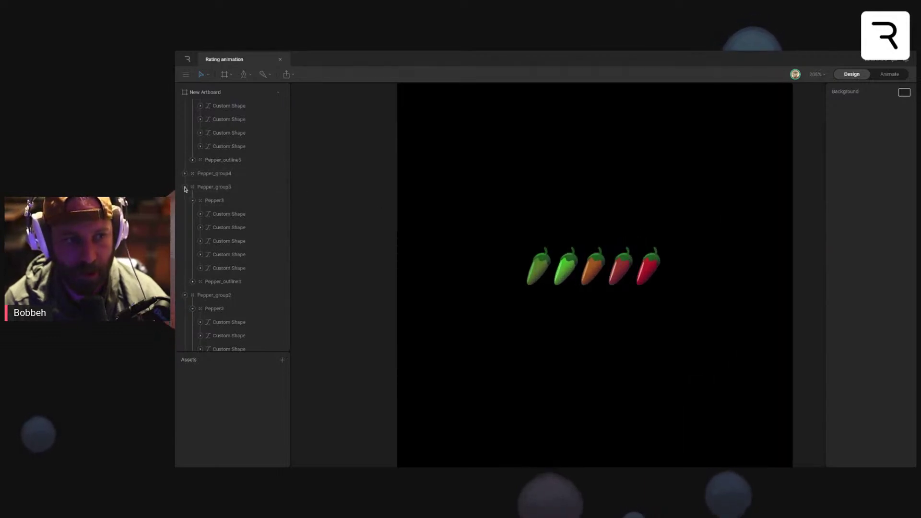
click(185, 188)
click(185, 200)
click(185, 235)
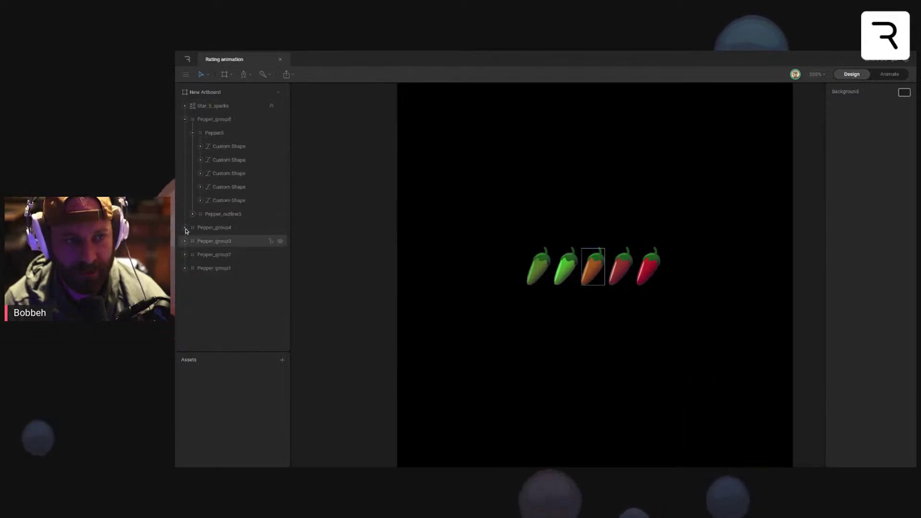
click(192, 133)
click(185, 119)
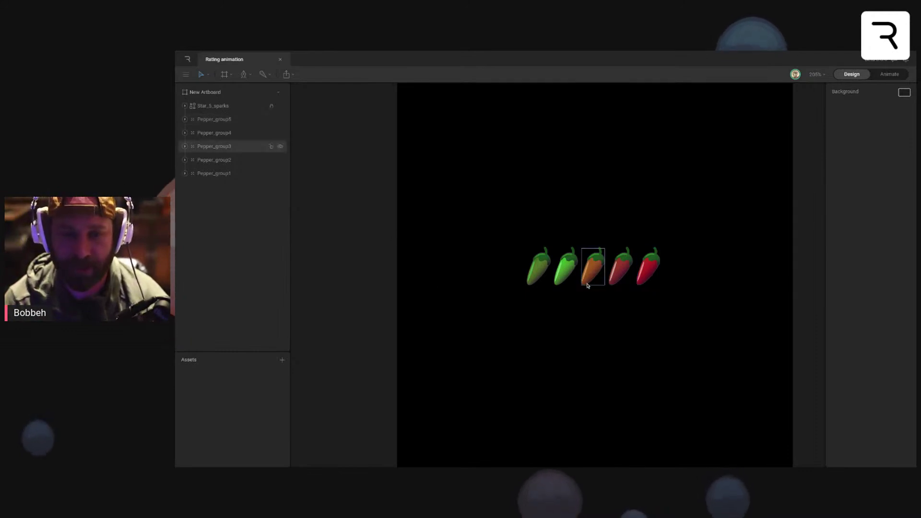
Step: Draw a spacer rectangle about 16.8 by 16 between the second and third peppers and move the second pepper up against it
scroll(578, 292, up, 3)
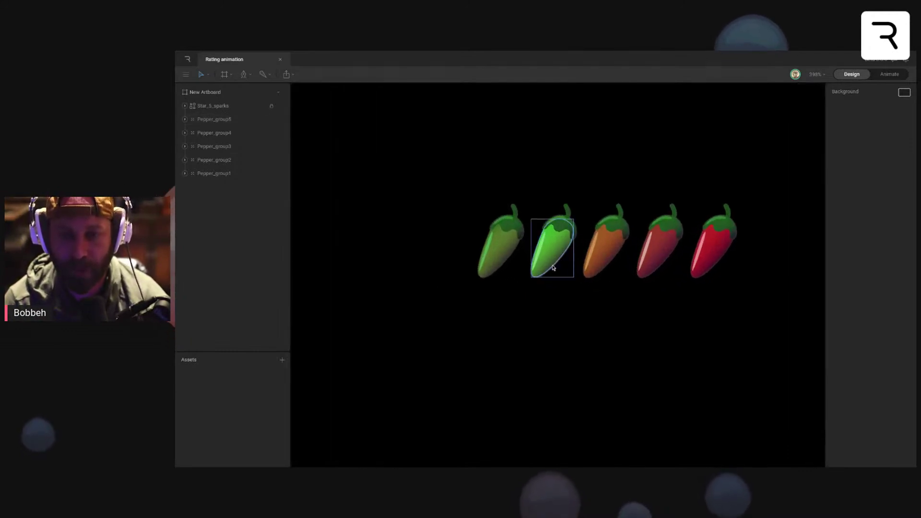
scroll(573, 284, up, 3)
drag(572, 283, 503, 338)
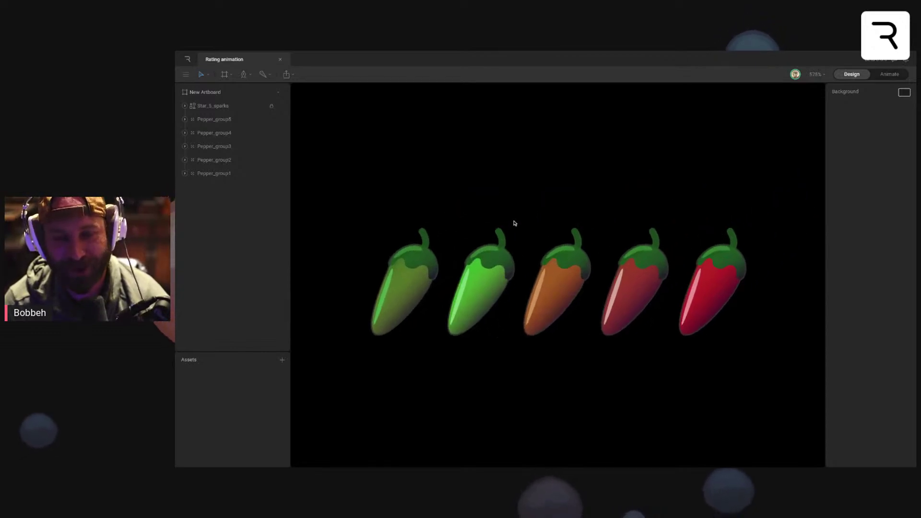
scroll(515, 223, up, 1)
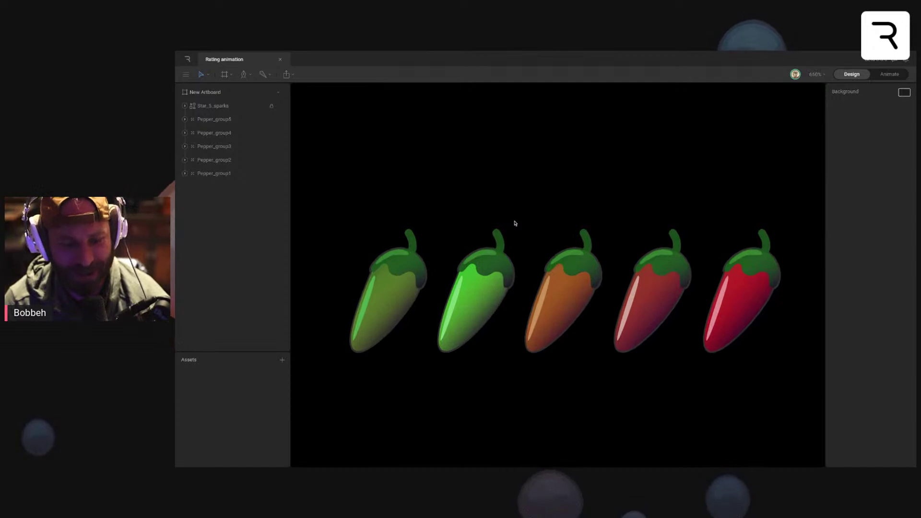
mouse_move(493, 222)
mouse_down()
mouse_move(538, 264)
mouse_move(511, 243)
mouse_move(508, 255)
mouse_up()
click(511, 288)
drag(511, 292, 506, 293)
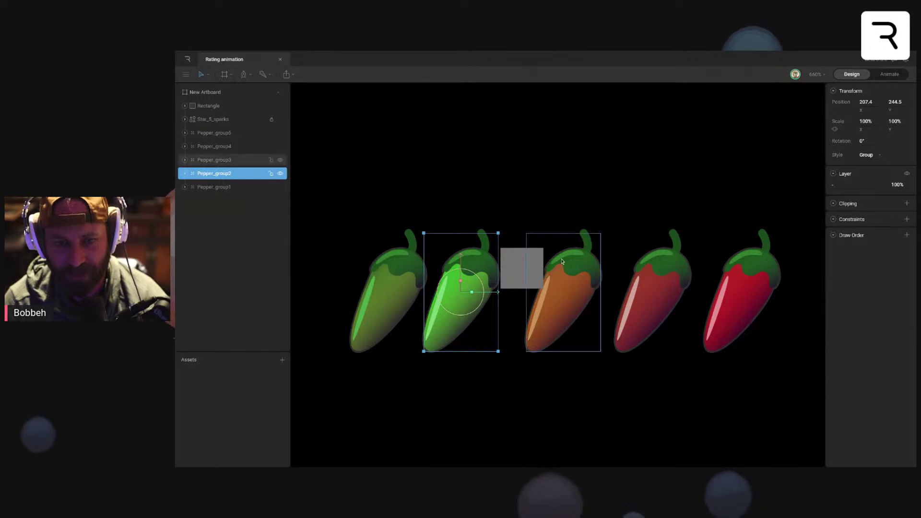
Step: Space the first three peppers evenly using the rectangle as a gauge, and place it between the third and fourth peppers
click(523, 274)
drag(549, 270, 716, 267)
click(495, 341)
scroll(492, 325, left, 2)
click(464, 302)
click(493, 267)
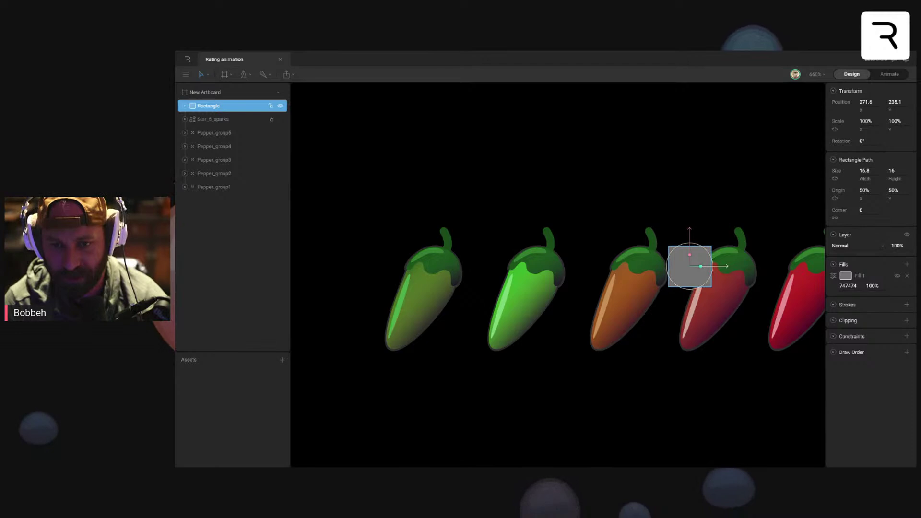
Step: Move the fourth and fifth peppers away from the third, using the rectangle to match the spacing of the others
click(654, 345)
drag(655, 345, 454, 354)
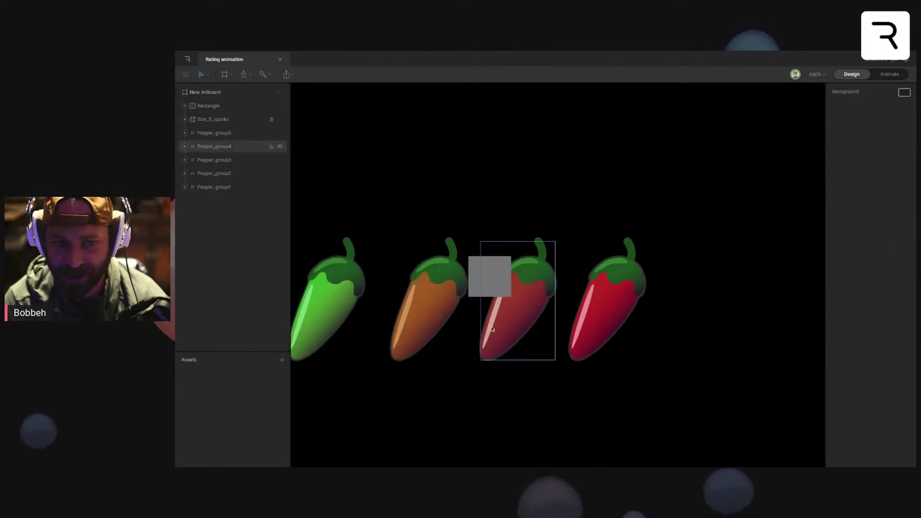
click(499, 287)
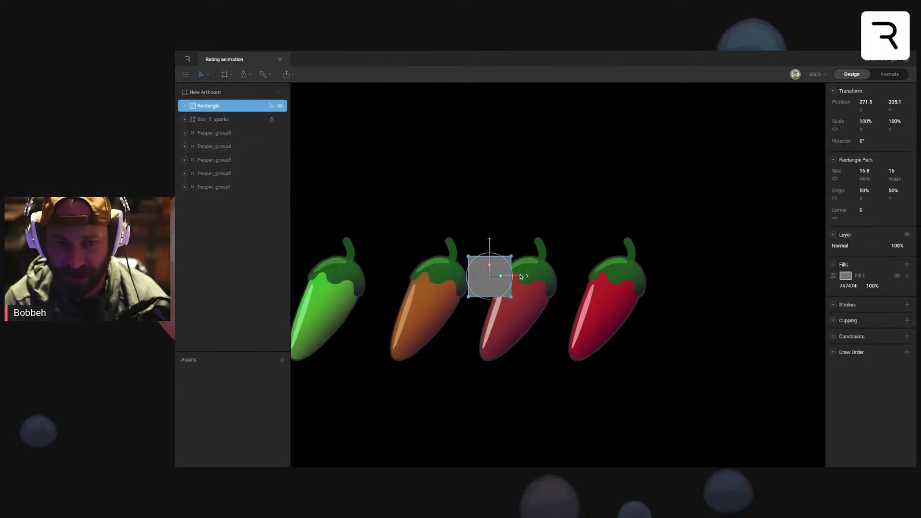
click(526, 325)
shift+click(607, 309)
drag(552, 303, 658, 301)
click(497, 281)
click(605, 220)
Step: Move the spacer rectangle clear above the row of peppers and delete it
drag(592, 275, 484, 142)
scroll(553, 220, left, 5)
scroll(494, 228, down, 3)
scroll(492, 230, down, 5)
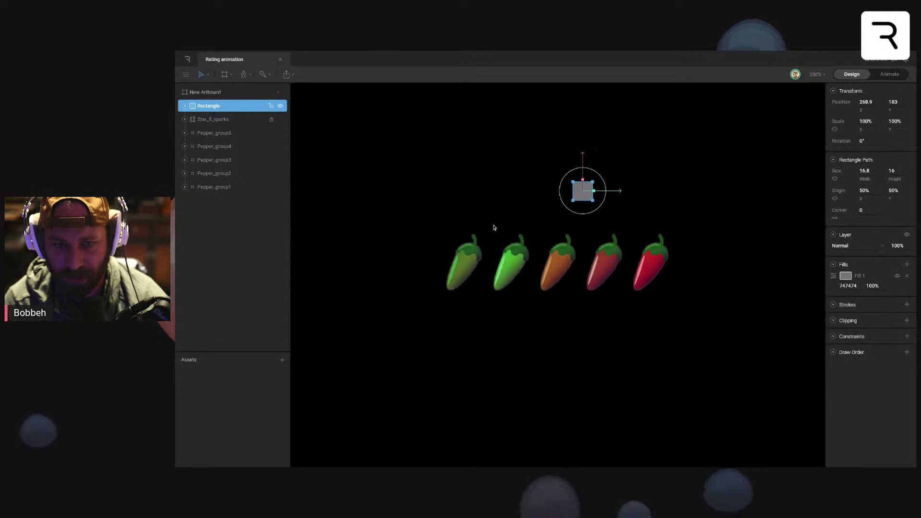
scroll(498, 257, up, 6)
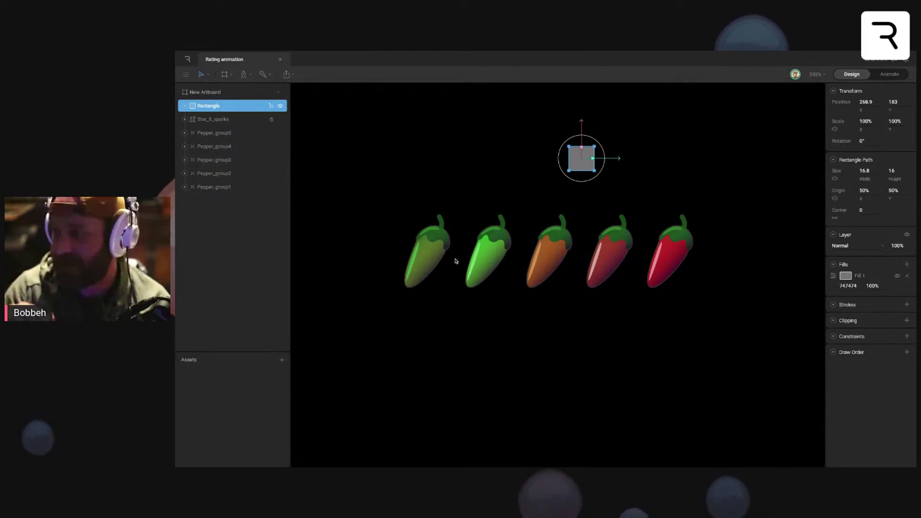
key(Delete)
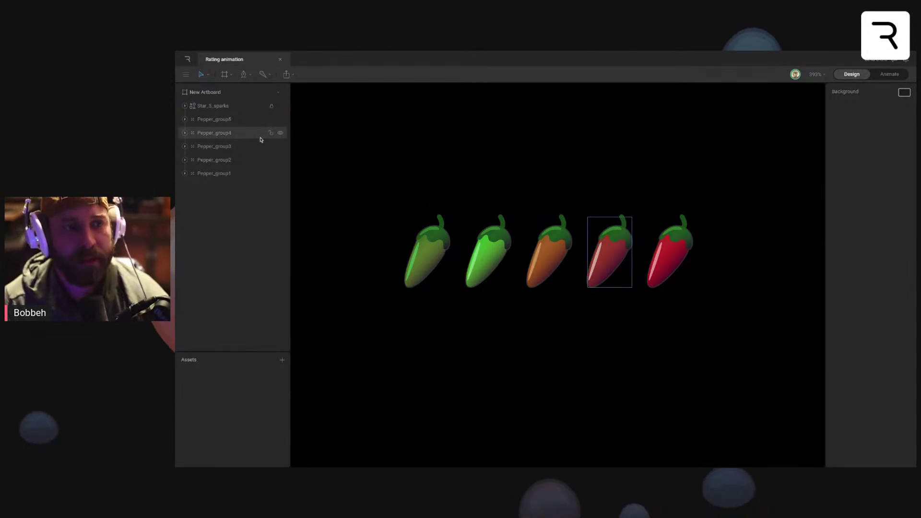
Step: Group Star_5_sparks with all five pepper groups and name the new group Root
click(220, 108)
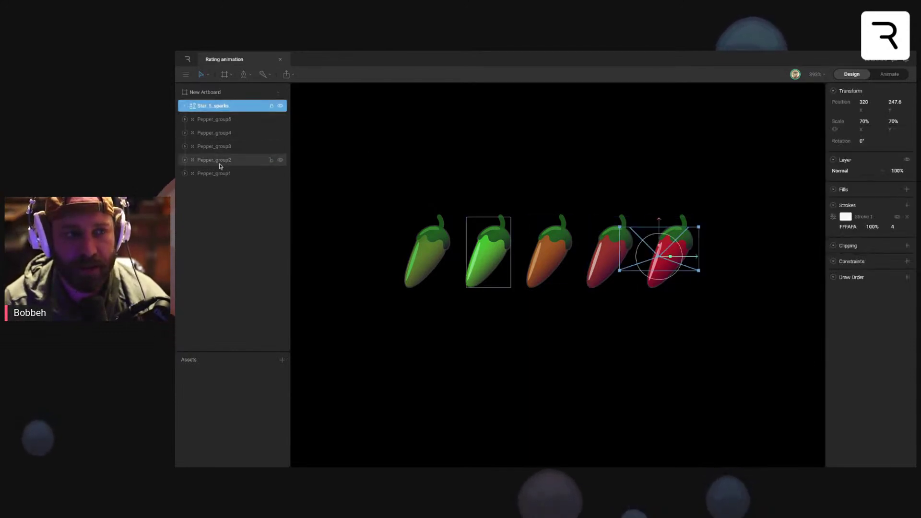
shift+click(220, 173)
key(ctrl+g)
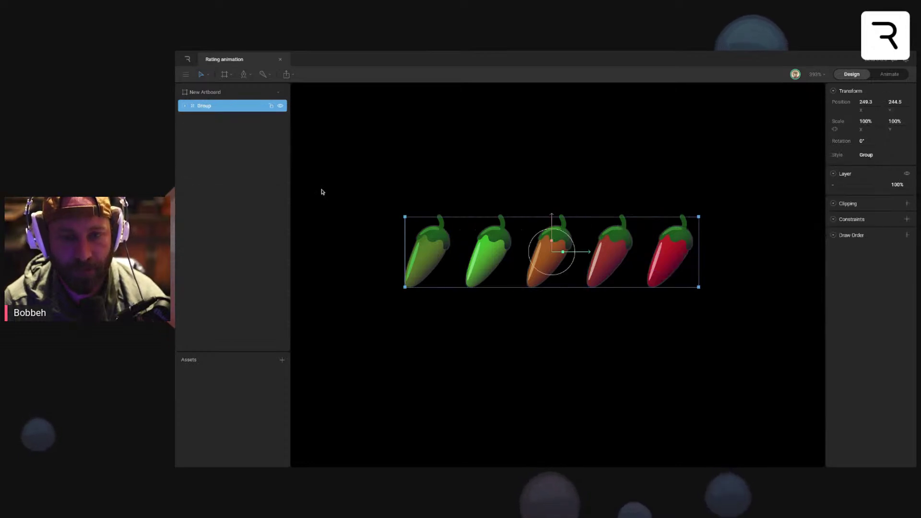
text(Root)
key(Return)
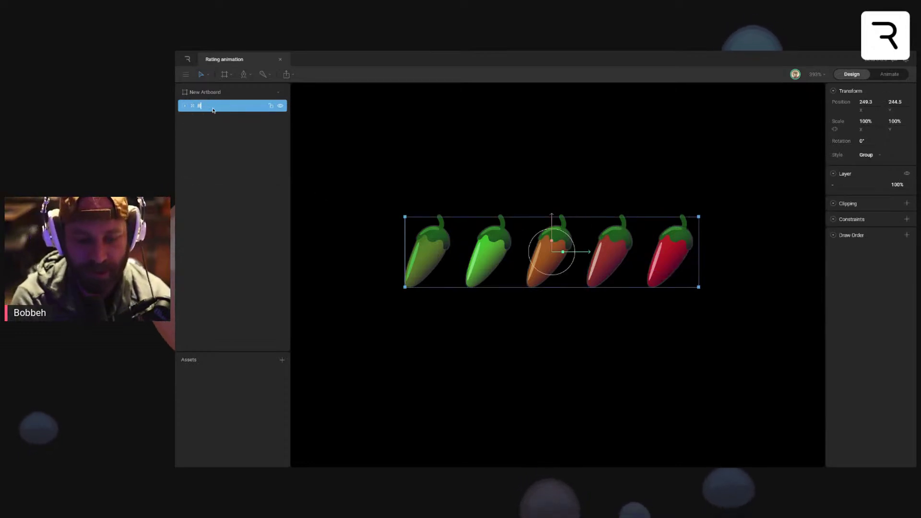
click(424, 136)
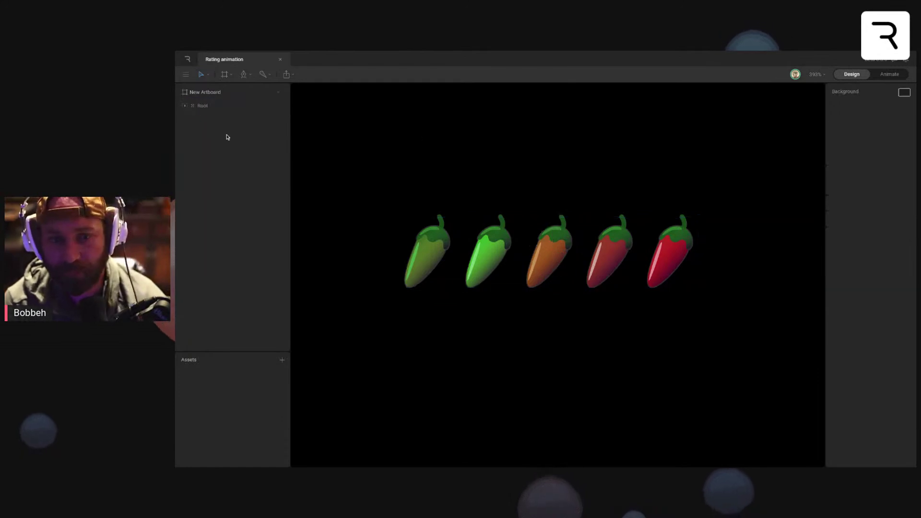
Step: Expand the Root group, switch to animation mode, and rename the state machine's Layer 1 as Logic Layer
click(185, 106)
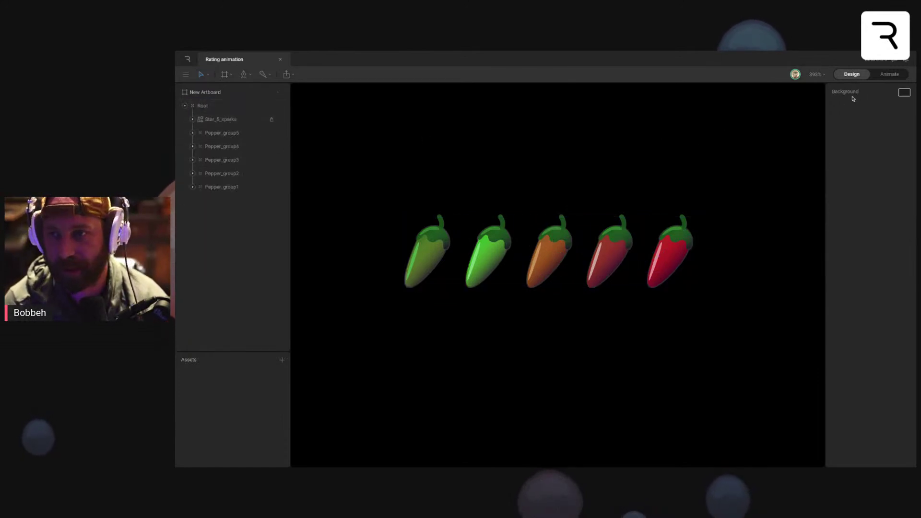
click(890, 74)
scroll(196, 446, down, 1)
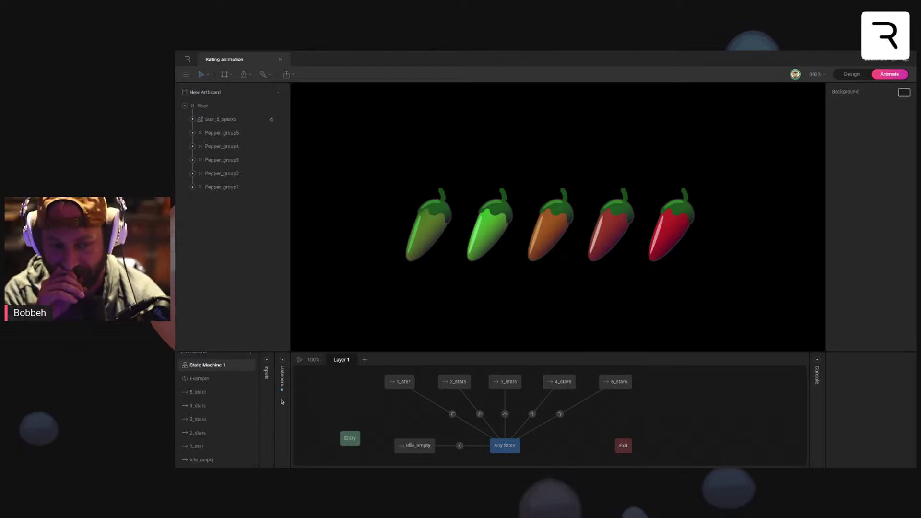
double_click(345, 360)
text(Logic)
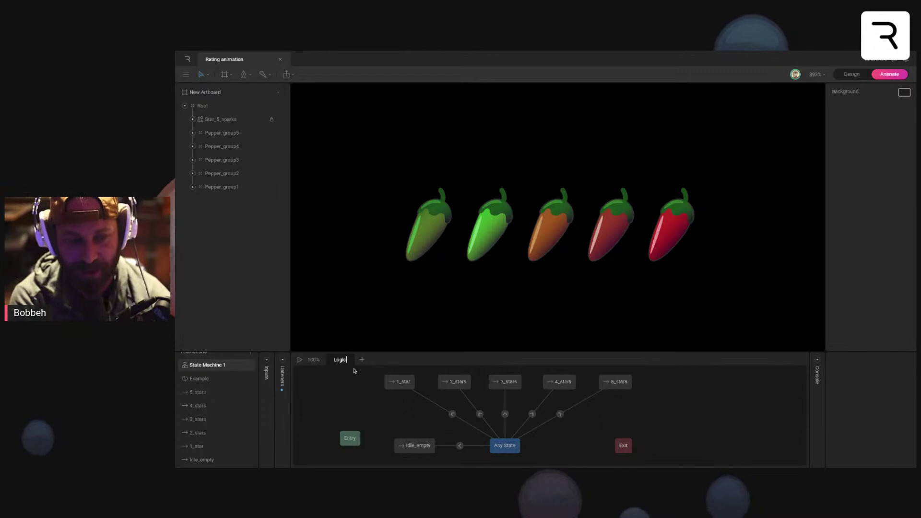
text( Layer)
key(Return)
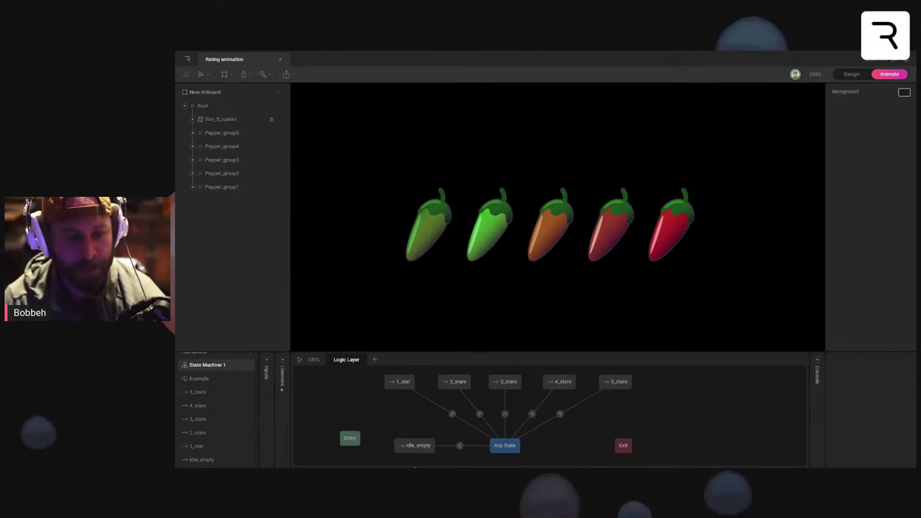
Step: In the Idle_empty animation, key the X position and the scale of all five pepper groups at frame 0
click(212, 462)
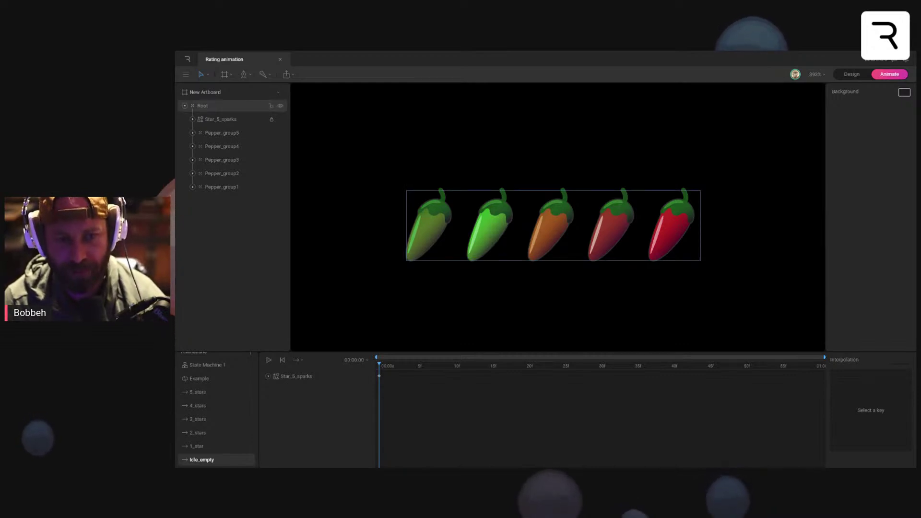
click(202, 190)
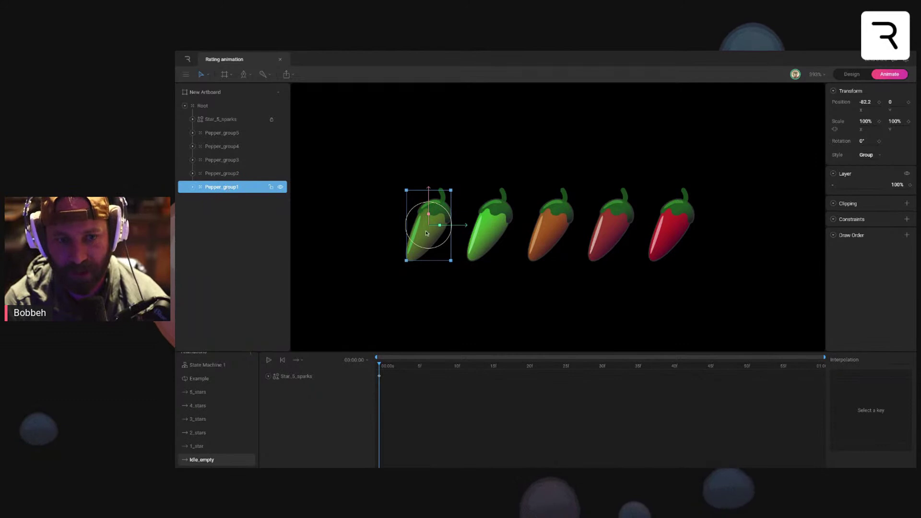
shift+click(243, 136)
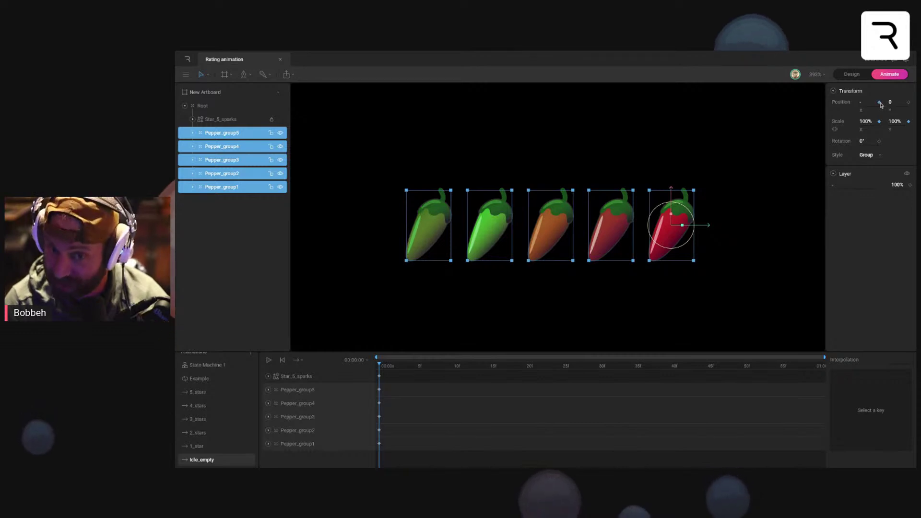
Step: Set the opacity of Pepper1 inside Pepper_group1 to 0% at the start of Idle_empty
click(193, 188)
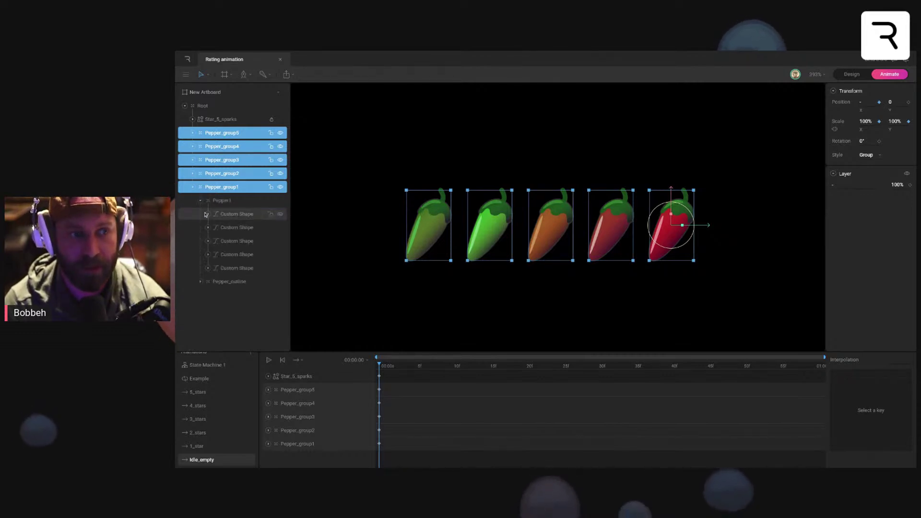
click(200, 200)
click(219, 200)
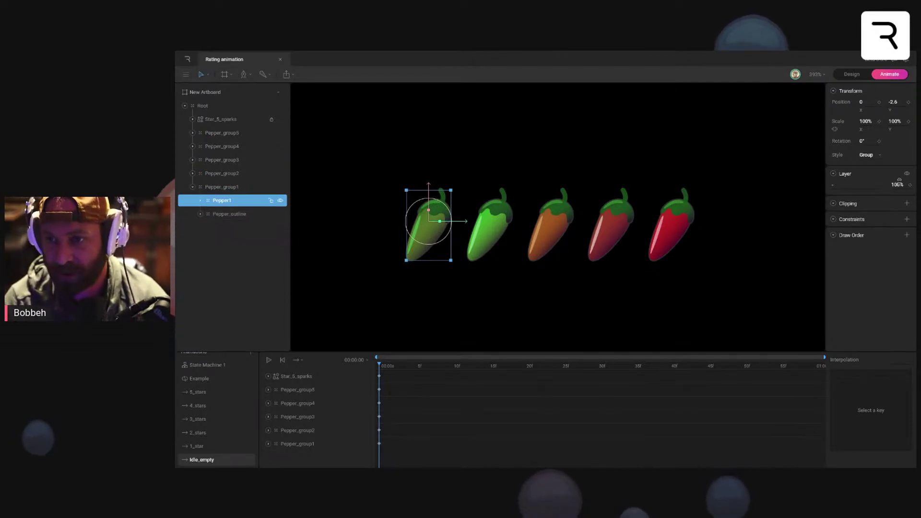
click(898, 184)
text(0)
key(Return)
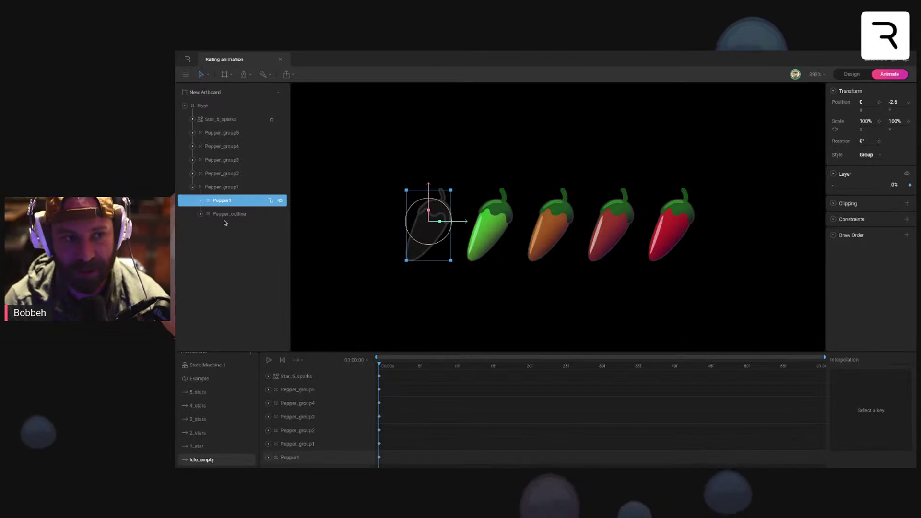
Step: Set the opacity of Pepper2 inside Pepper_group2 to 0% at frame 0
click(192, 174)
click(218, 186)
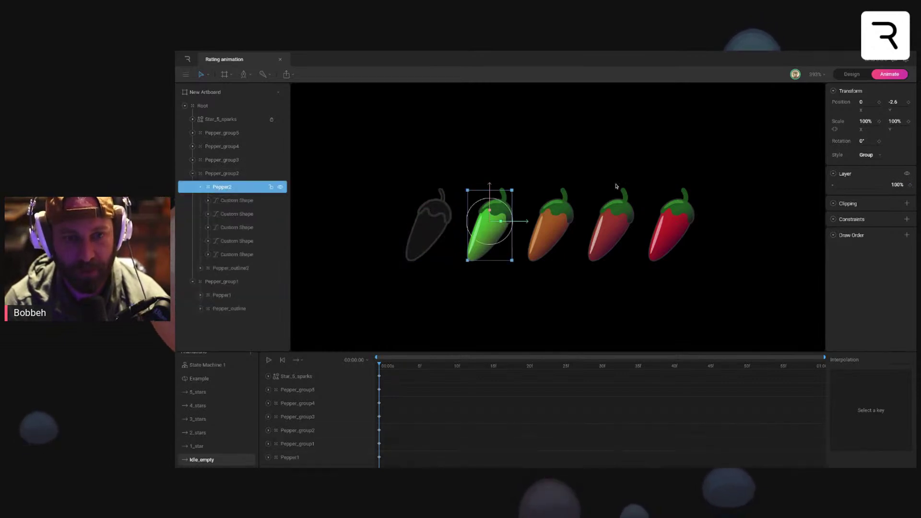
click(898, 184)
text(0)
key(Return)
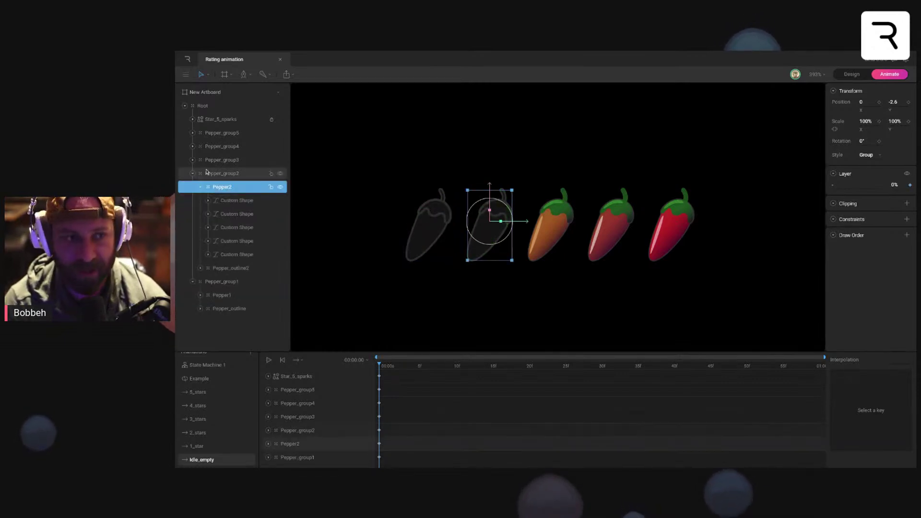
Step: Set the opacity of Pepper3 inside Pepper_group3 to 0% at frame 0
click(193, 160)
click(221, 173)
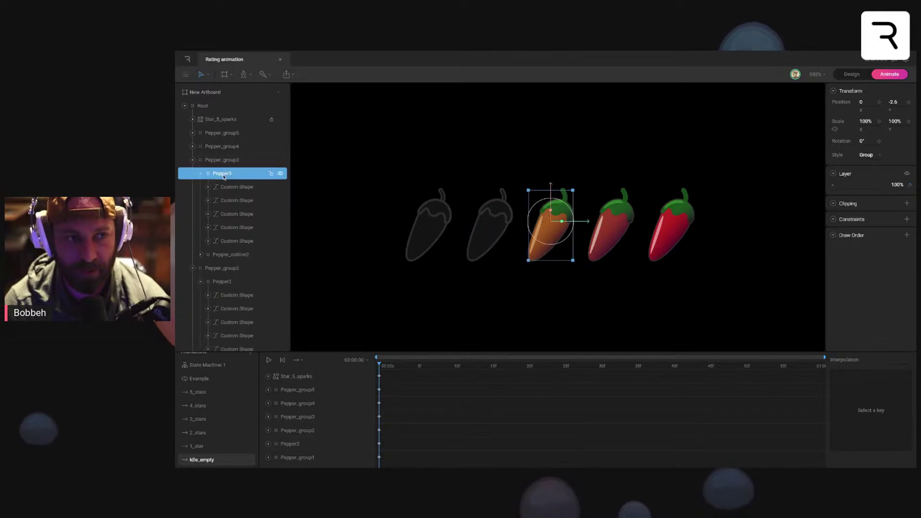
click(897, 184)
text(0)
key(Return)
Step: Set the opacity of the coloured pepper inside Pepper_group4 to 0% at frame 0
click(193, 147)
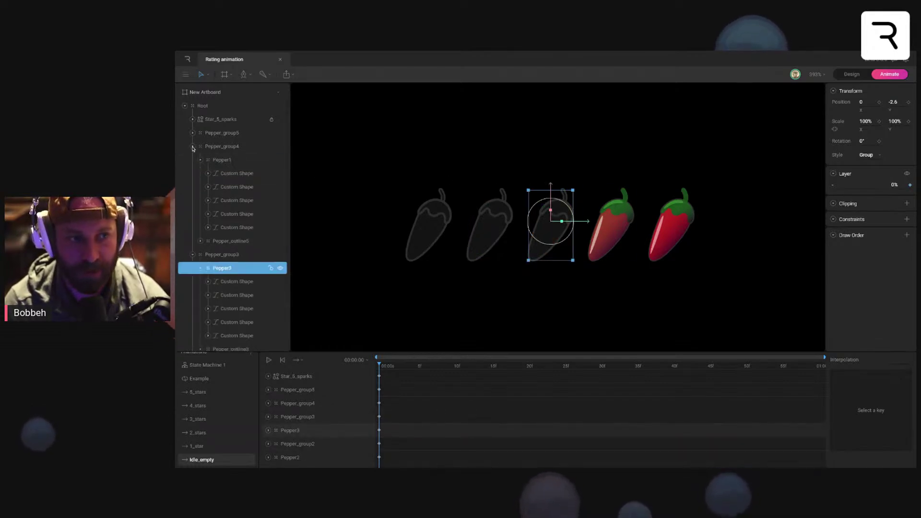
click(220, 160)
click(897, 184)
text(0)
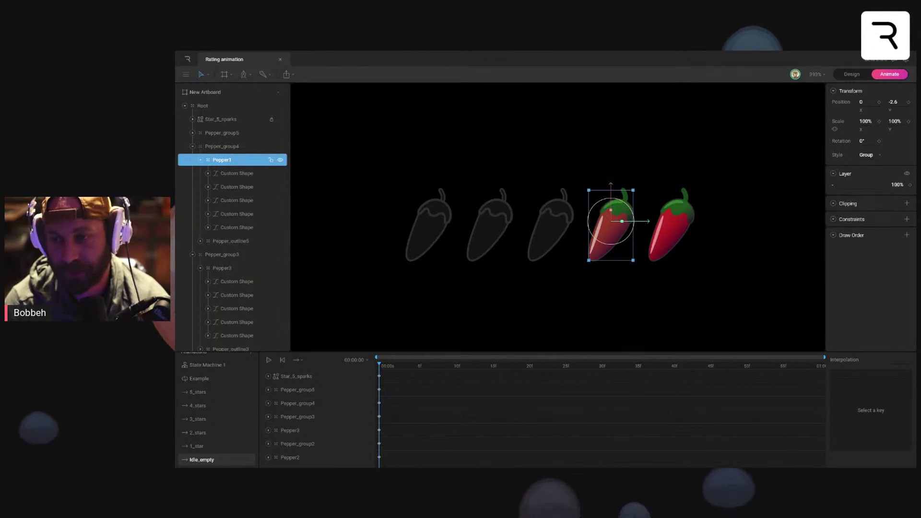
key(Return)
Step: Set the opacity of Pepper5 inside Pepper_group5 to 0% at frame 0
click(193, 133)
click(222, 147)
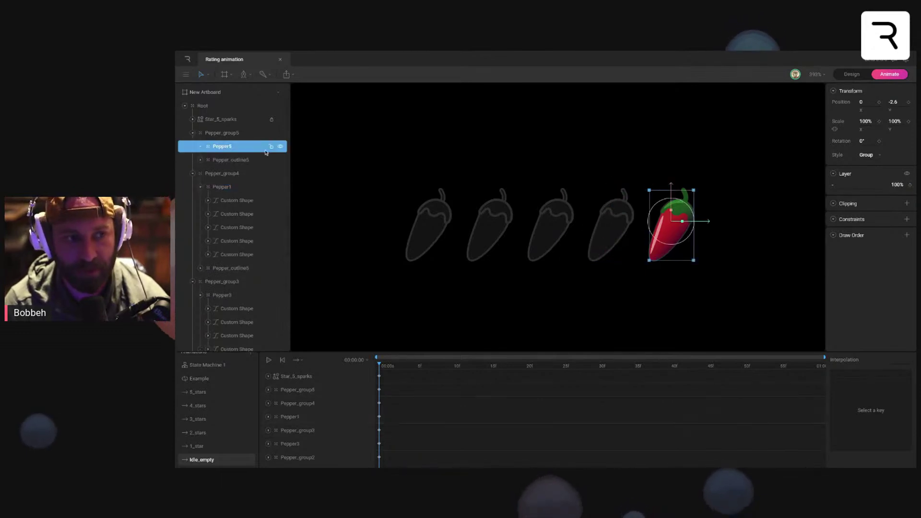
click(897, 184)
text(0)
key(Return)
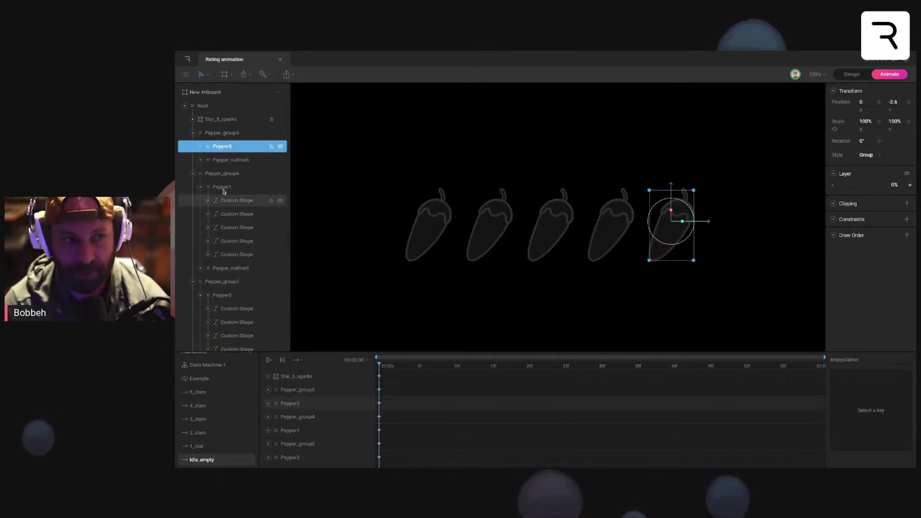
Step: Collapse the expanded pepper layers, select the outline groups of all five peppers, and key their opacity at 100% at frame 0
click(230, 160)
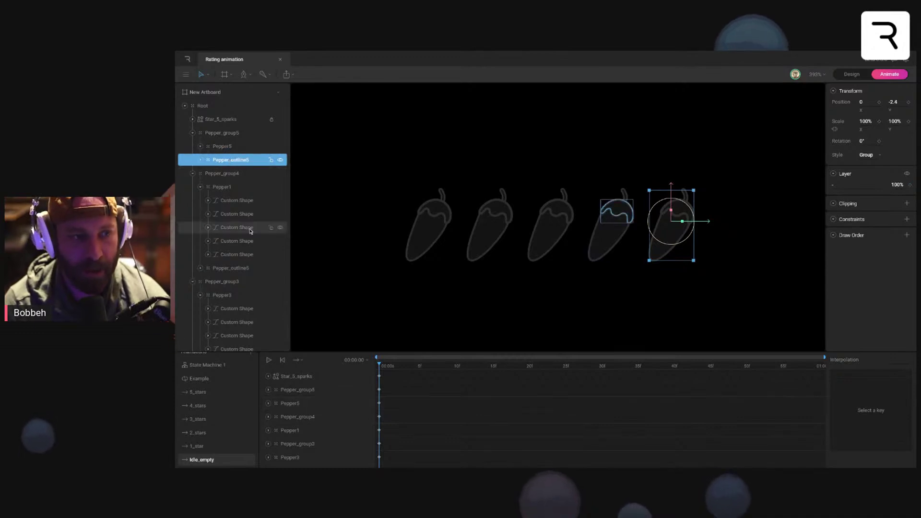
click(201, 187)
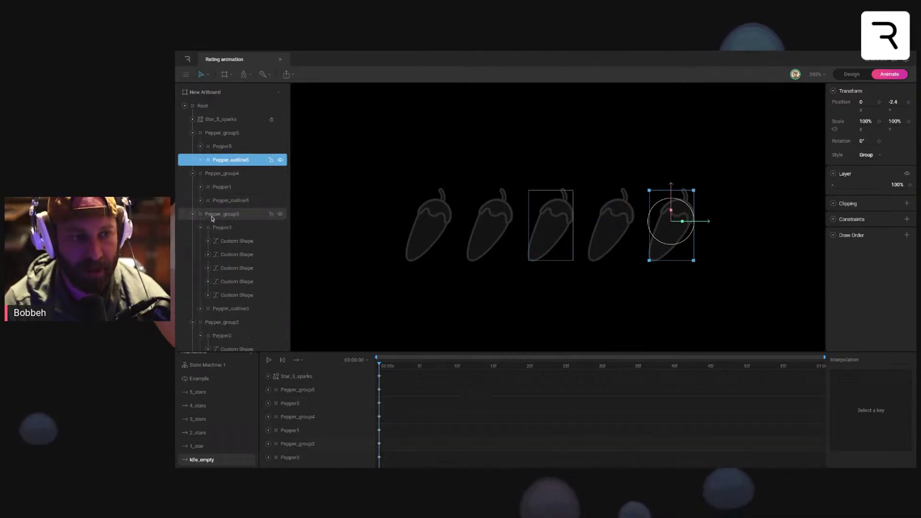
click(200, 227)
click(200, 268)
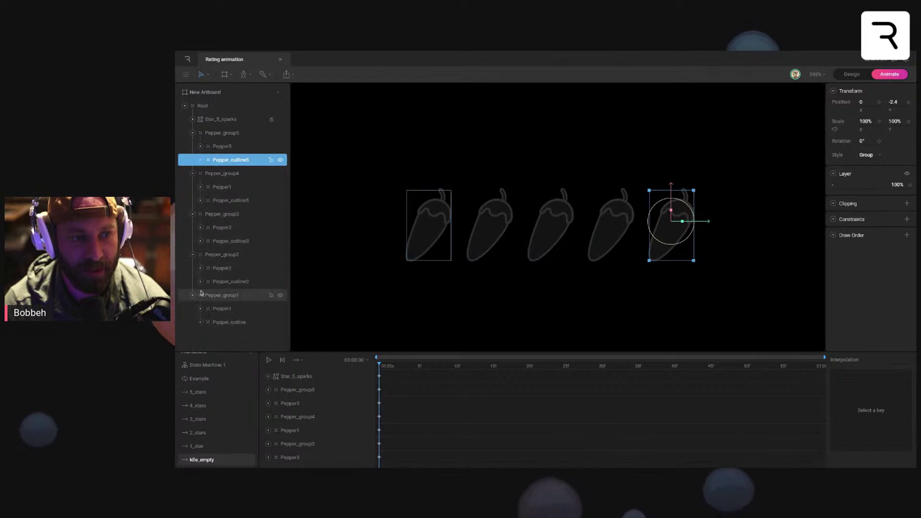
shift+click(230, 201)
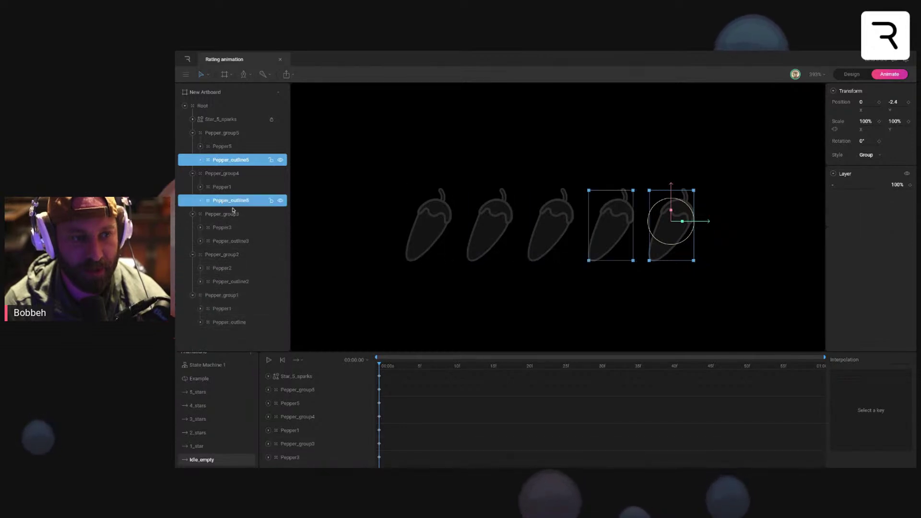
shift+click(231, 281)
shift+click(237, 322)
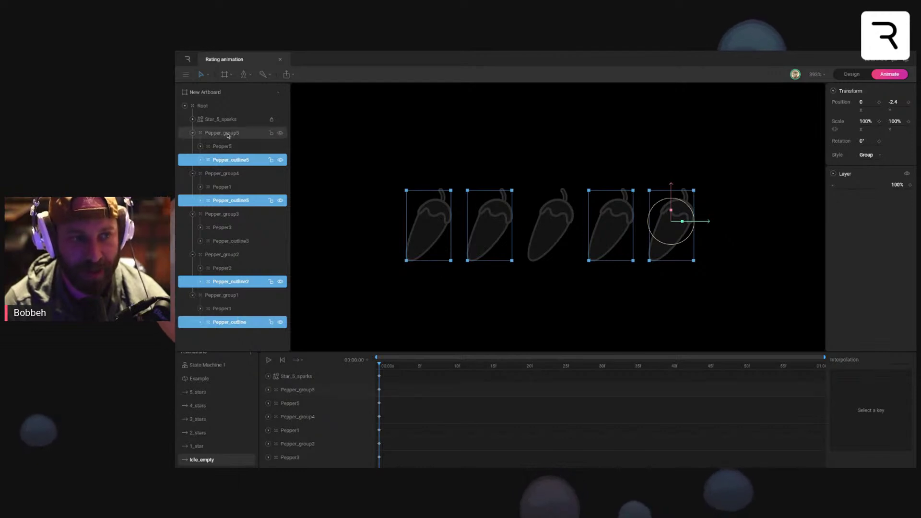
shift+click(230, 241)
click(910, 184)
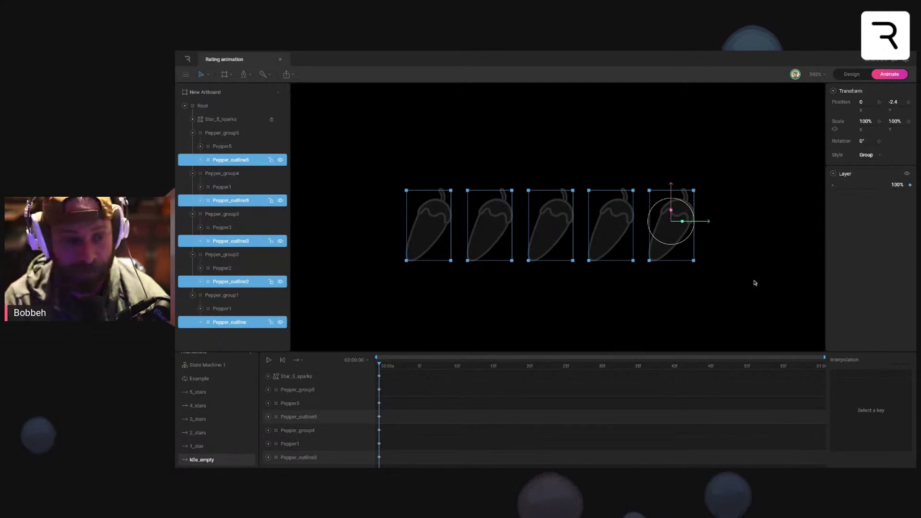
click(469, 315)
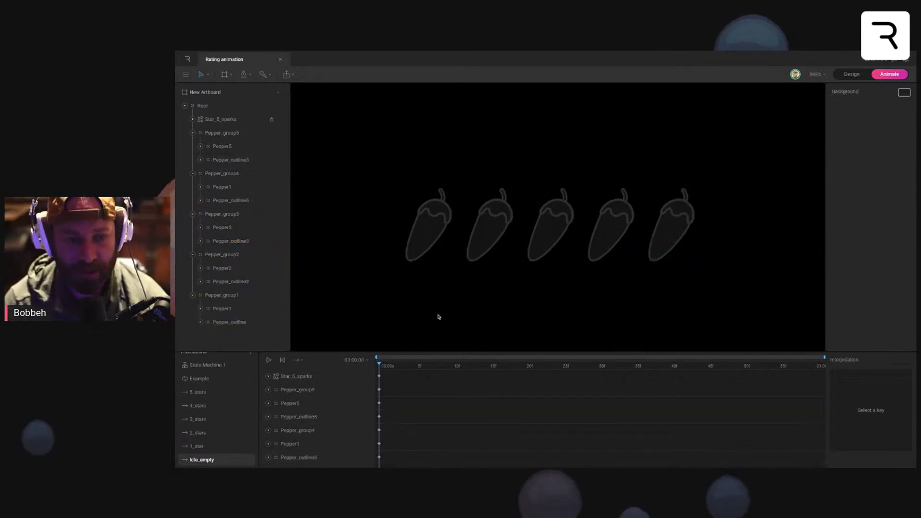
Step: Compare the 1_star animation with Idle_empty and rename 1_star as 1_scoville
click(196, 446)
key(space)
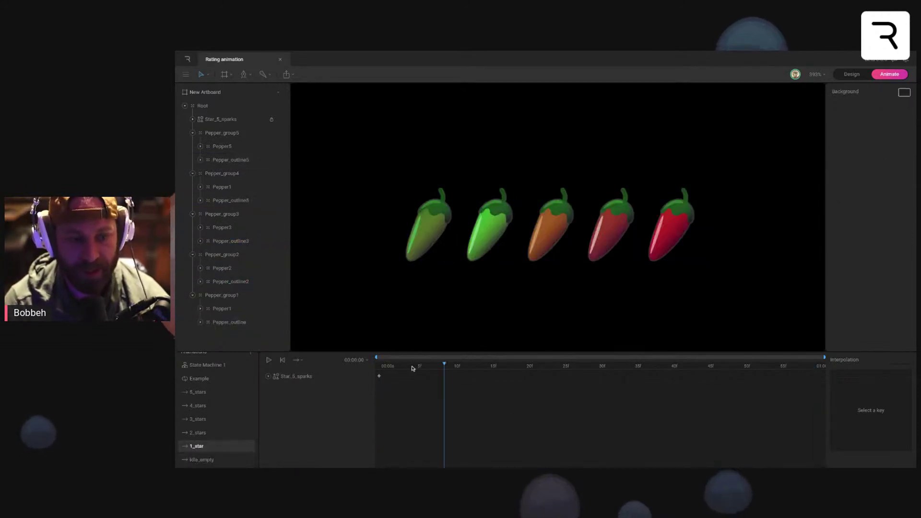
click(222, 458)
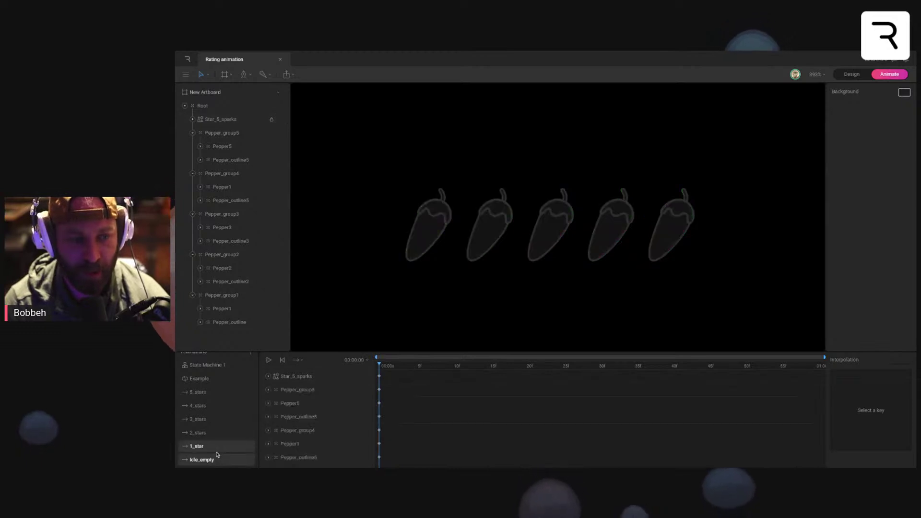
click(199, 447)
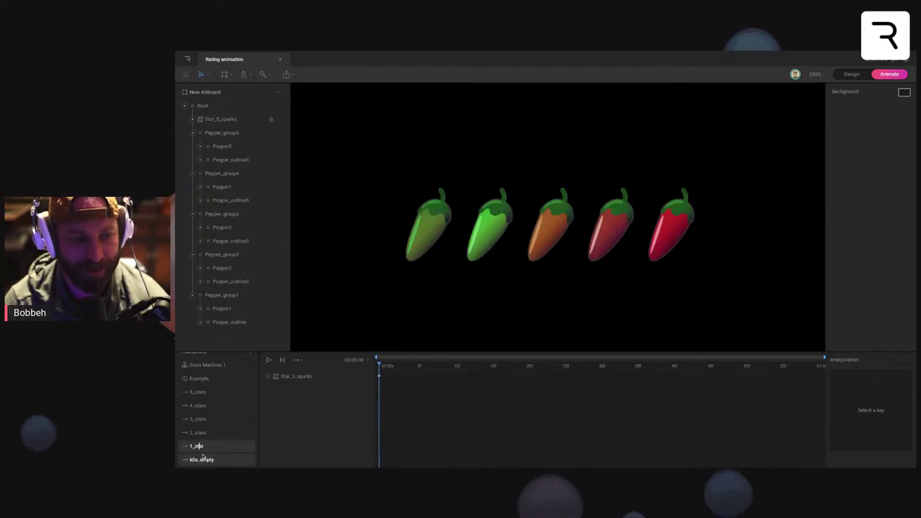
drag(204, 447, 194, 447)
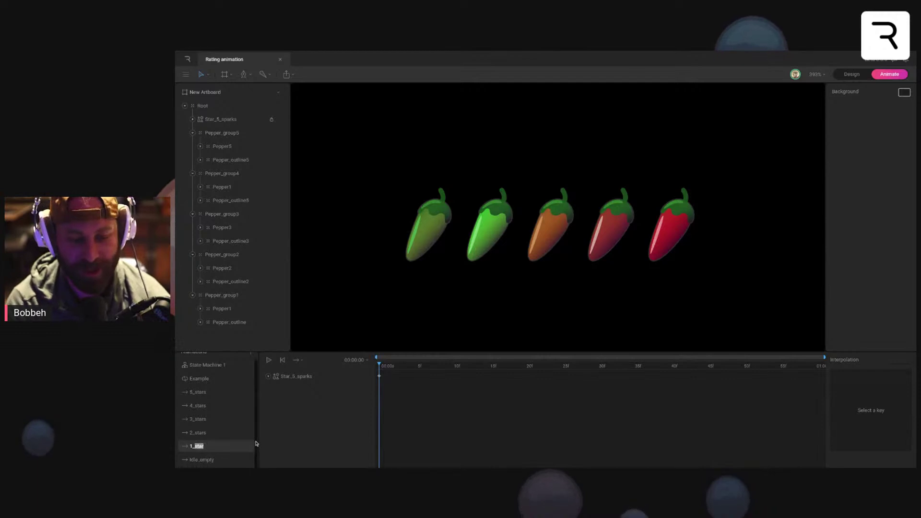
text(pe)
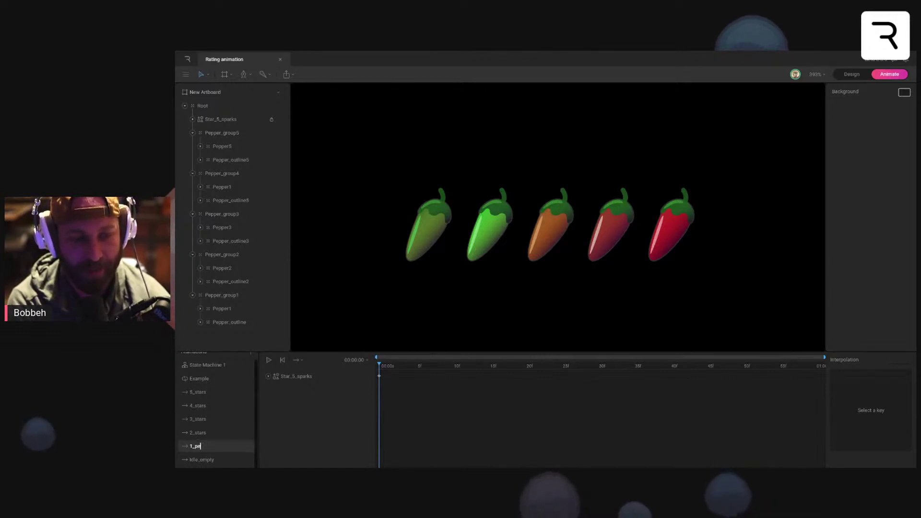
key(BackSpace)
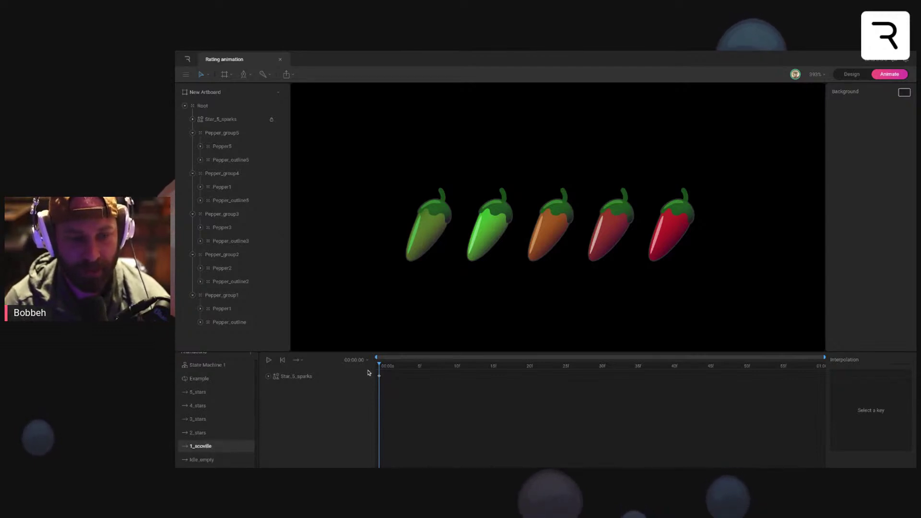
Step: Copy all keyframes at the start of Idle_empty and paste them at frame 0 of the 1_scoville animation
click(211, 460)
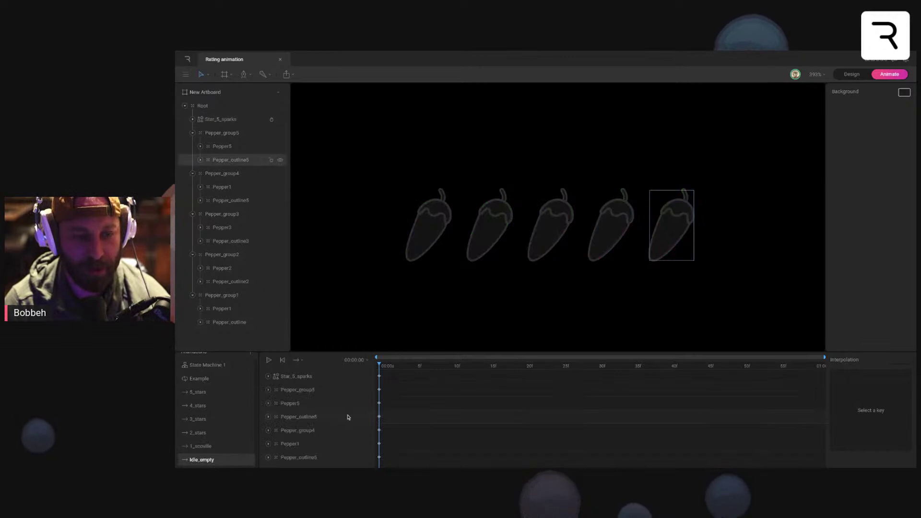
drag(377, 413, 406, 464)
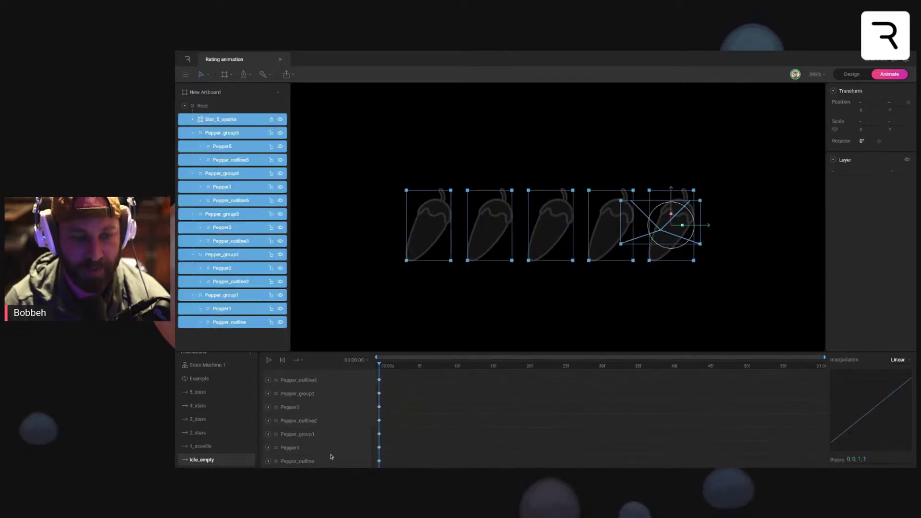
click(219, 448)
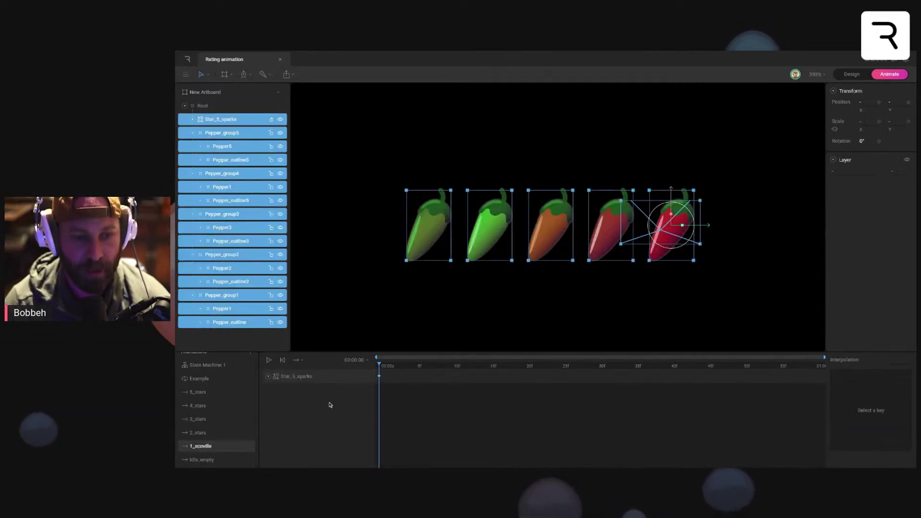
key(ctrl+v)
click(452, 301)
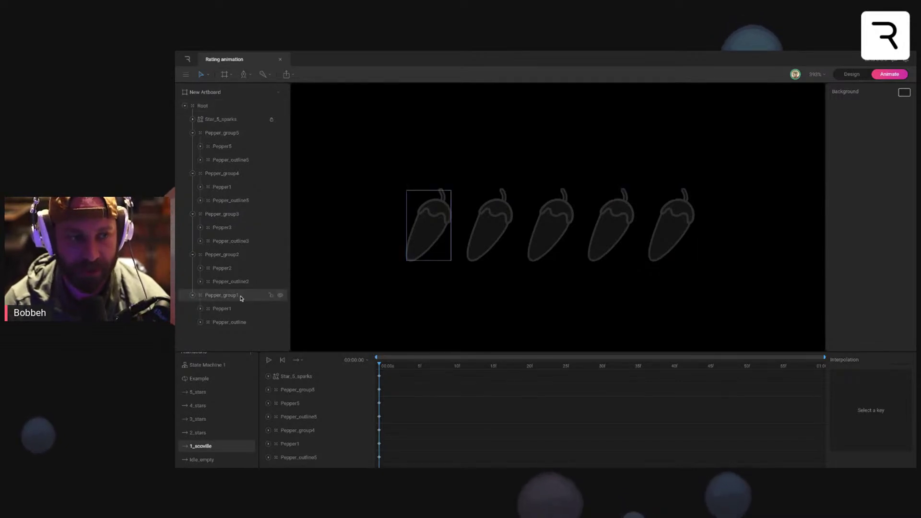
Step: Set Pepper1's opacity to 100% and Pepper_outline's opacity to 0% inside Pepper_group1 at frame 0 of 1_scoville
click(223, 295)
click(223, 309)
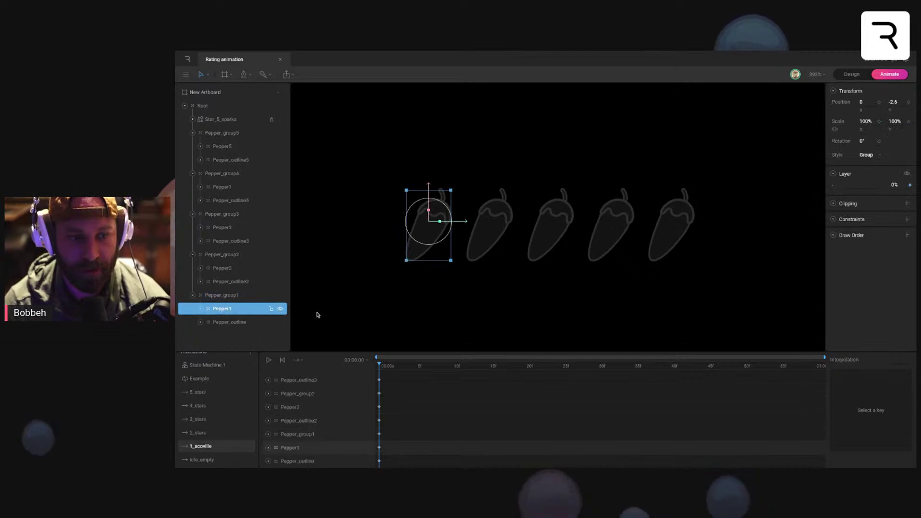
scroll(403, 257, up, 3)
scroll(408, 261, up, 1)
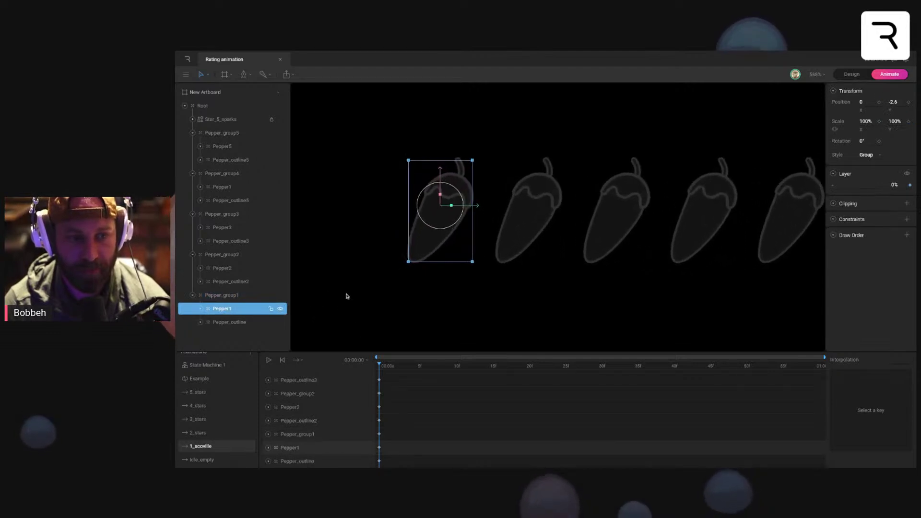
click(897, 184)
text(100)
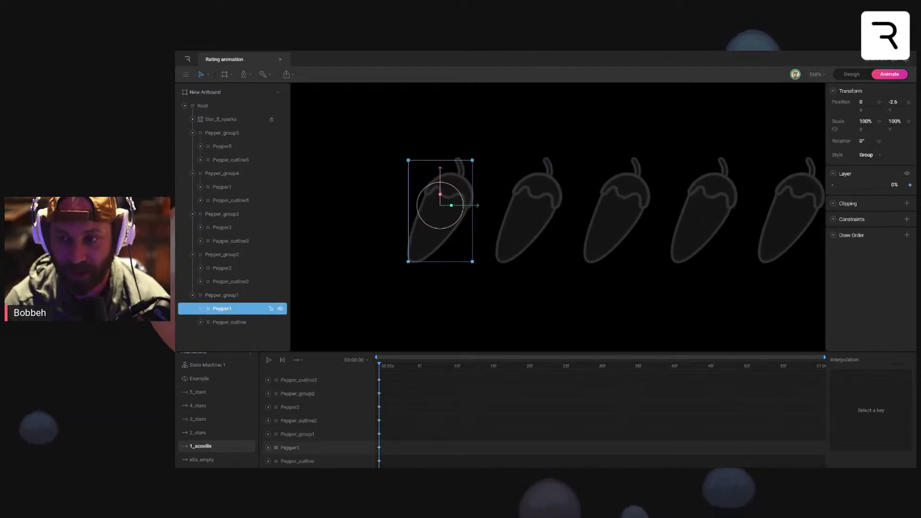
key(Return)
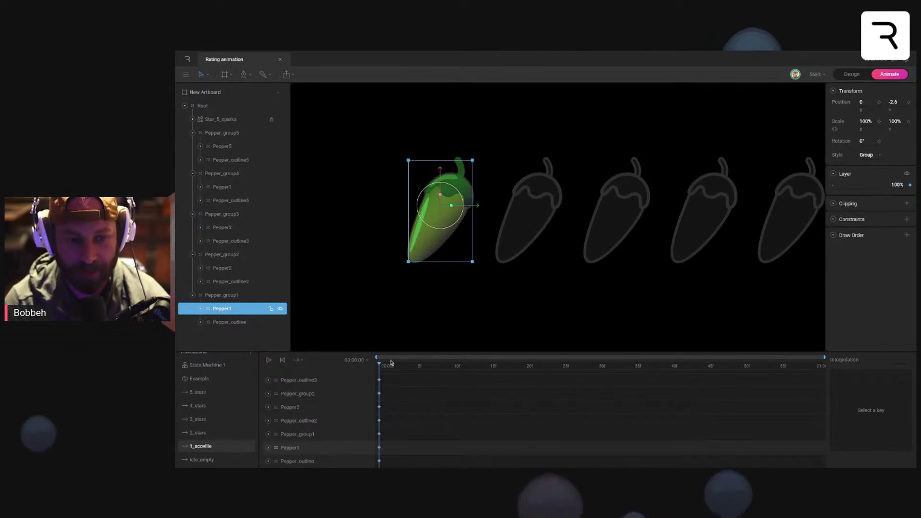
click(311, 461)
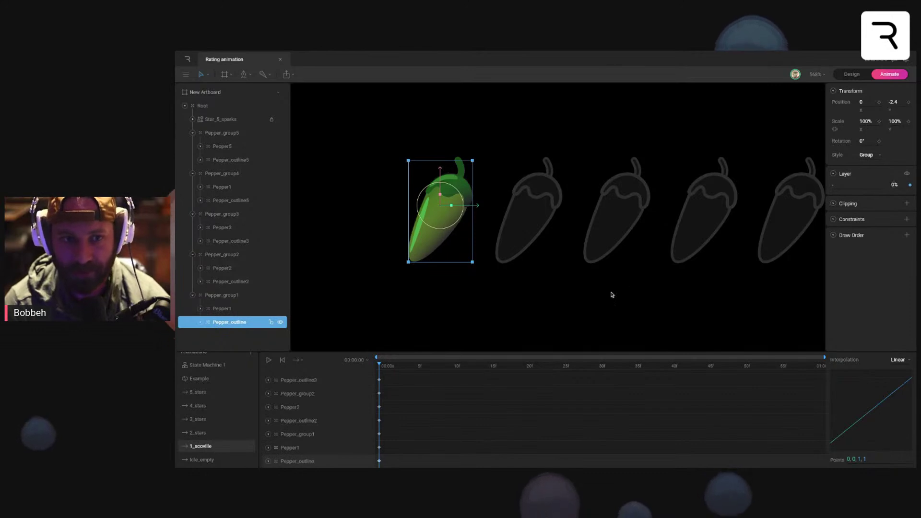
click(595, 297)
Step: Key Pepper_group1's scale at 80% at frame 5
drag(381, 367, 383, 368)
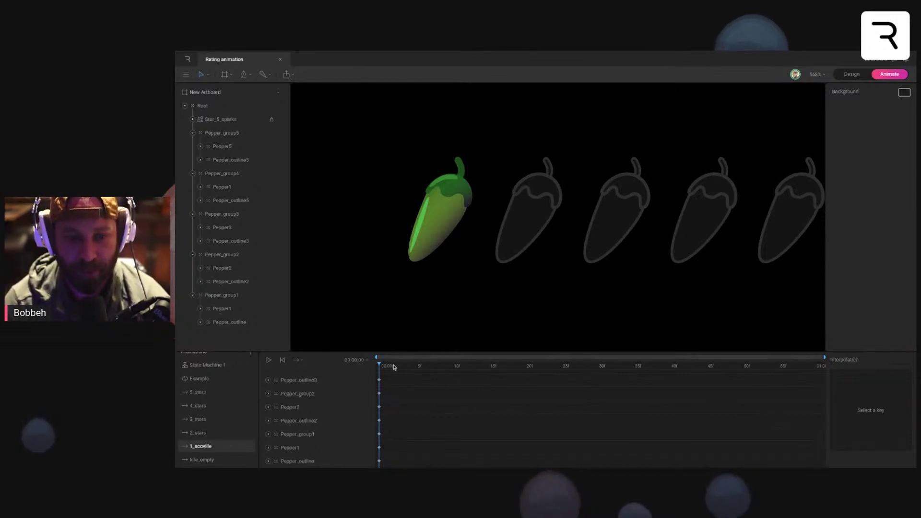
drag(393, 368, 415, 367)
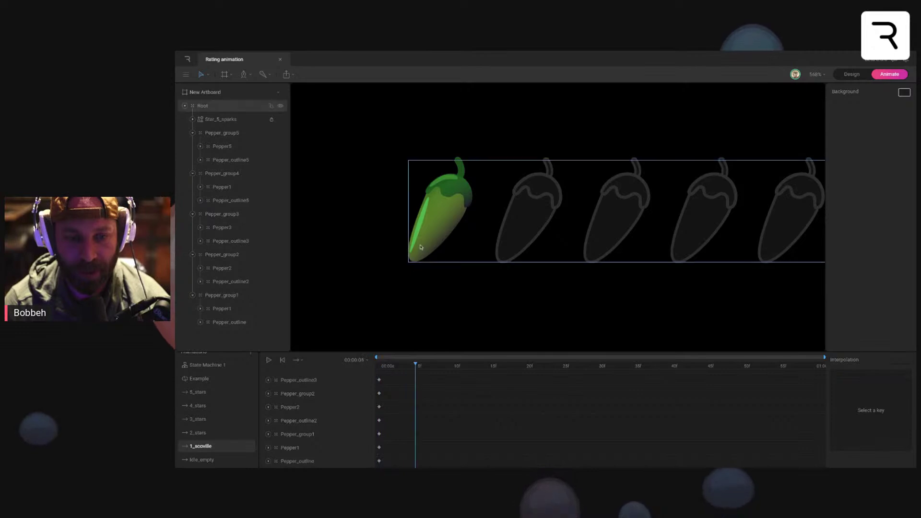
click(227, 281)
click(237, 295)
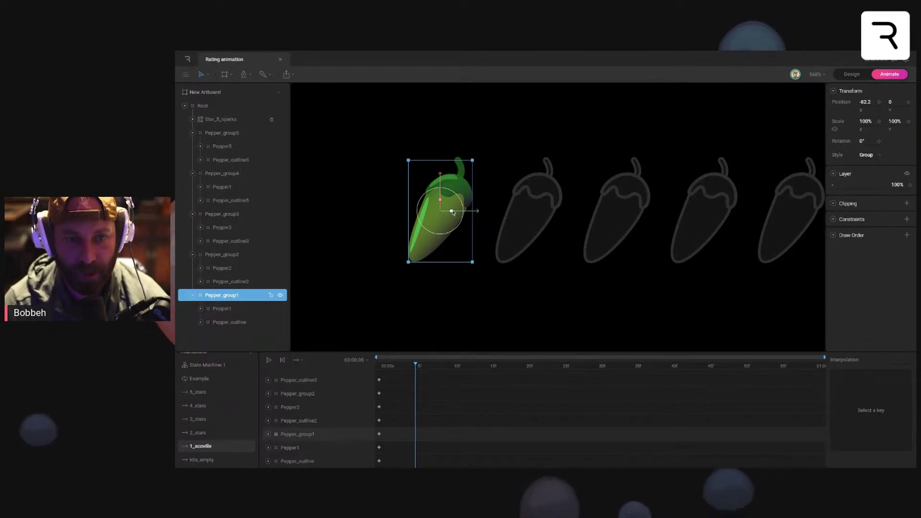
drag(452, 212, 449, 212)
Step: Key Pepper_group1's scale at 115% at frame 15 and at 90% at frame 25
drag(434, 368, 488, 368)
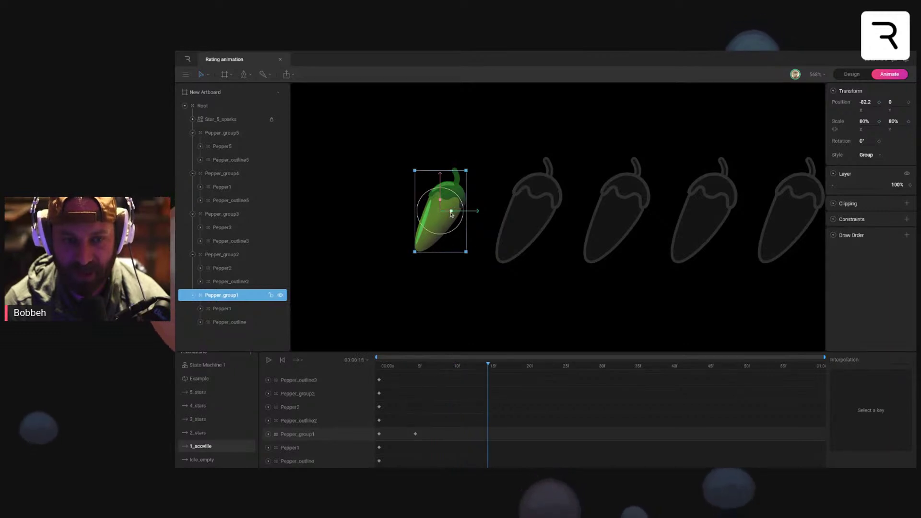
drag(451, 213, 458, 220)
drag(523, 369, 560, 369)
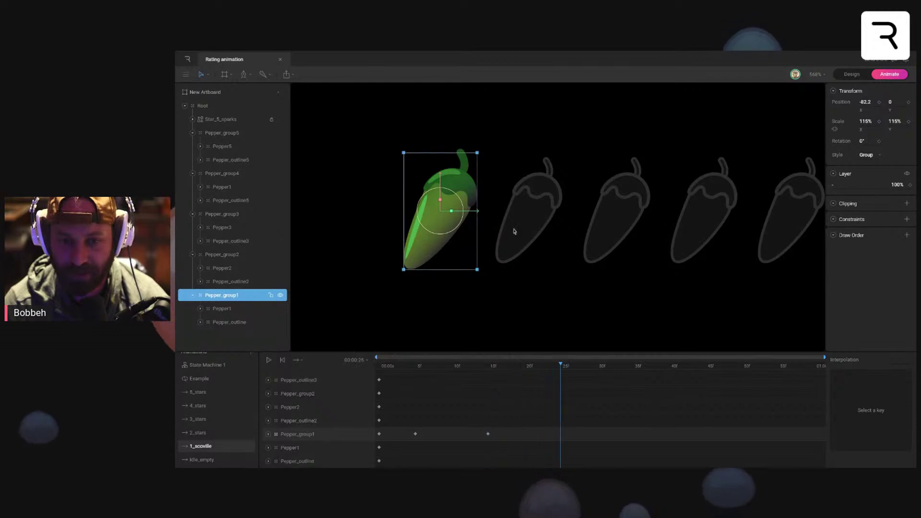
drag(452, 214, 452, 214)
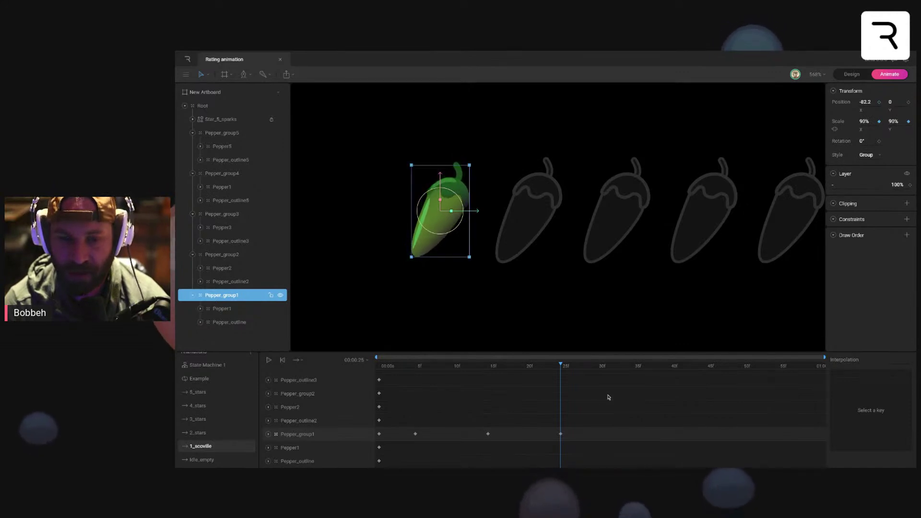
Step: Return Pepper_group1's scale to 100% at frame 35 and play the animation
drag(582, 367, 633, 367)
drag(451, 214, 451, 214)
key(space)
click(432, 318)
key(space)
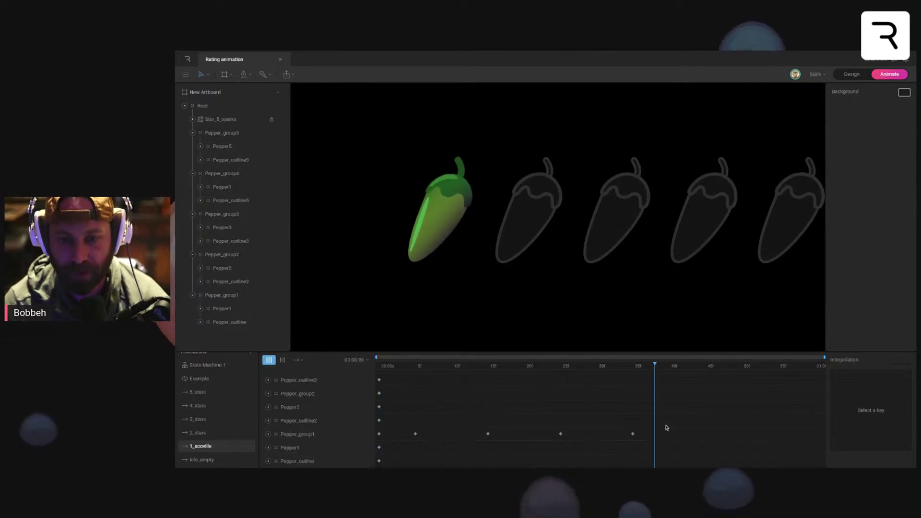
Step: Change the interpolation of Pepper_group1's scale keyframes to Cubic and preview the motion
click(666, 432)
click(898, 360)
click(897, 383)
key(space)
click(718, 326)
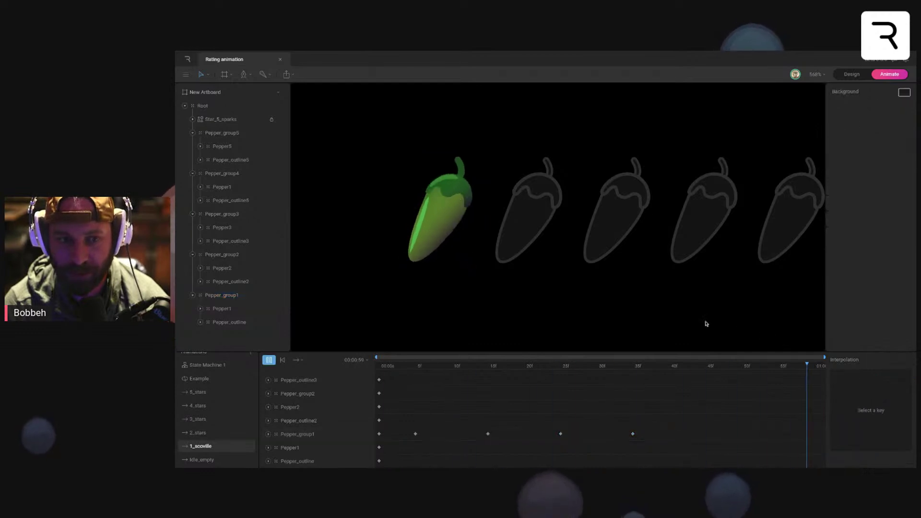
key(space)
key(space)
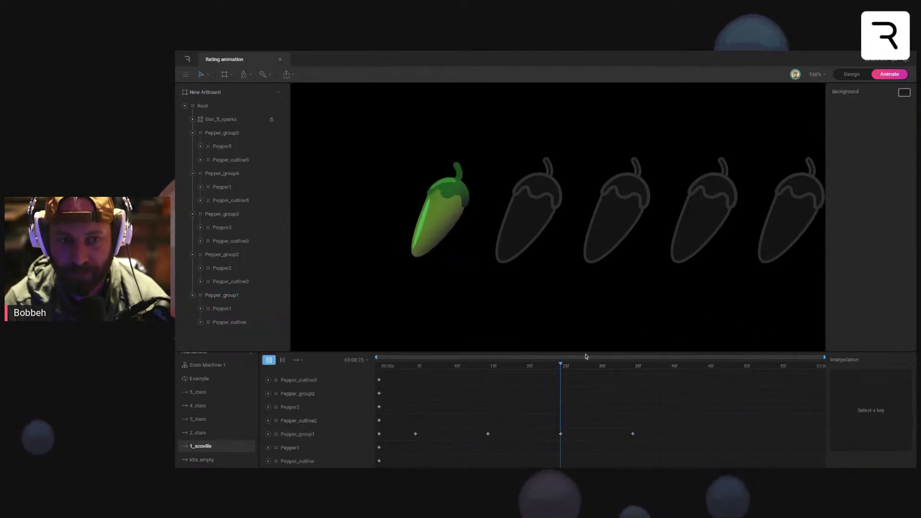
Step: Reshape the cubic curve of Pepper_group1's frame 0 keyframe for a faster start and replay the animation
click(379, 434)
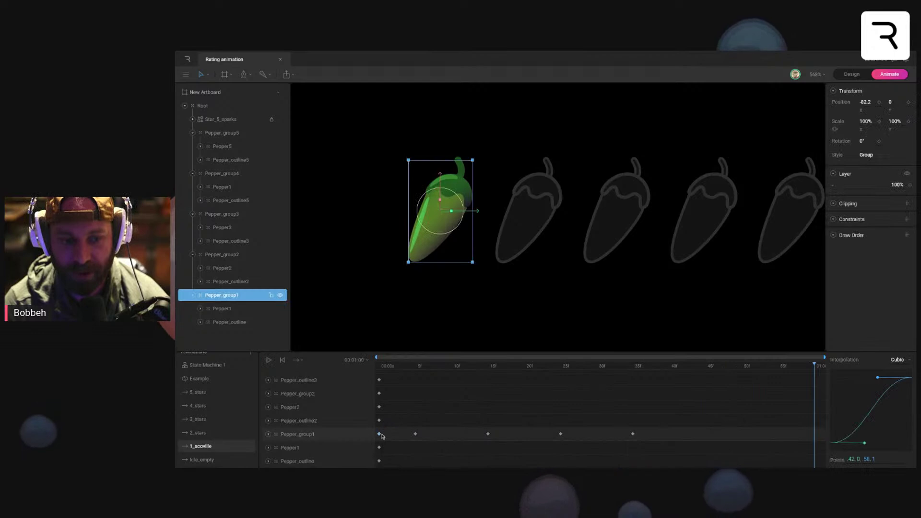
drag(854, 427, 848, 423)
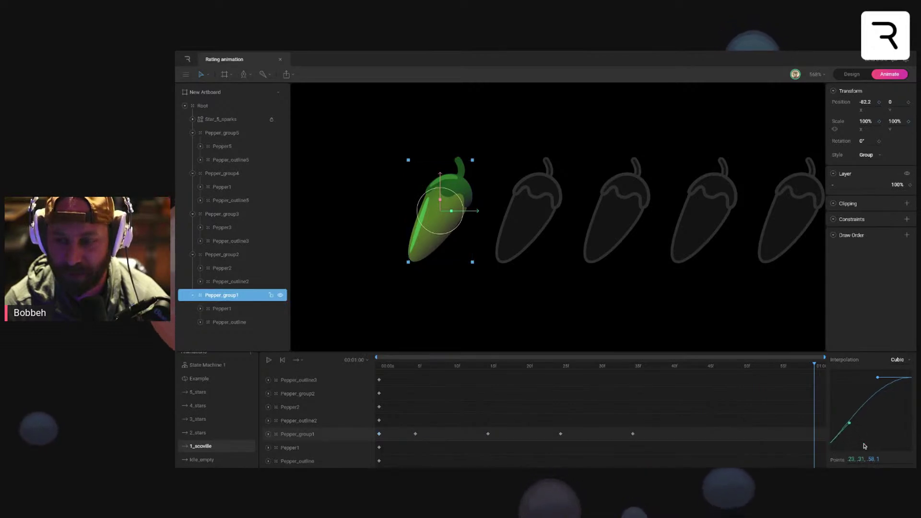
drag(528, 367, 377, 366)
click(335, 328)
key(space)
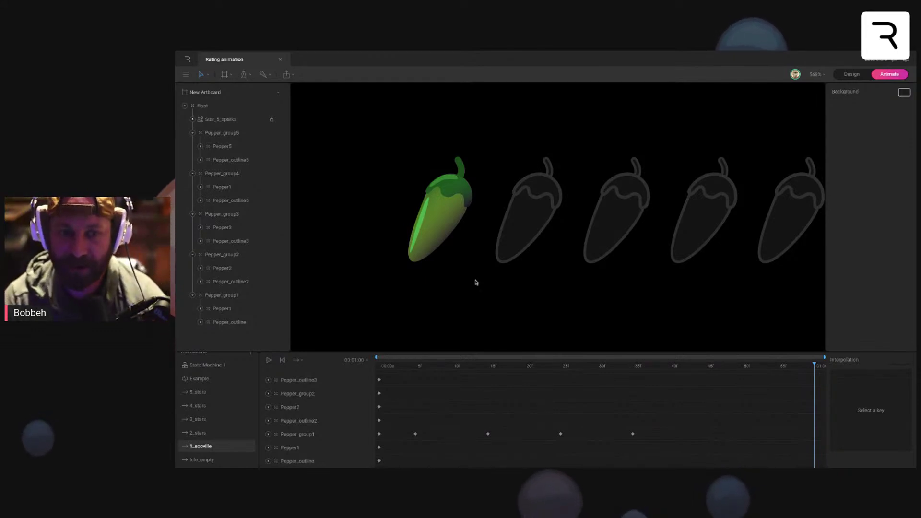
Step: Examine the green pepper's scaling over the opening frames of 1_scoville, ending at frame 0
drag(632, 327, 571, 301)
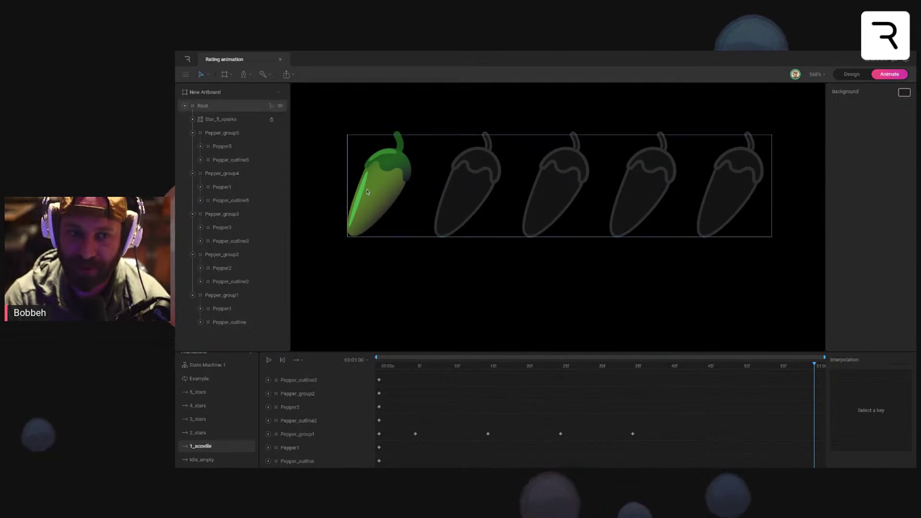
drag(444, 306, 467, 316)
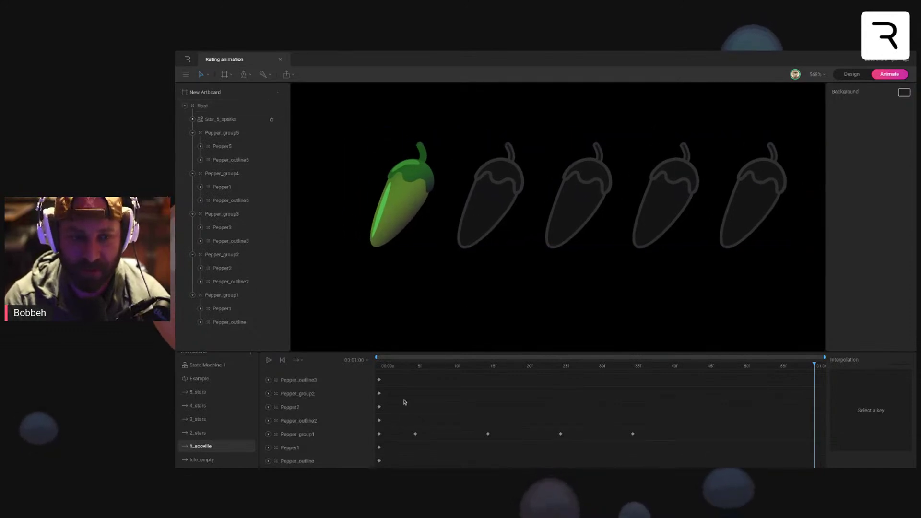
click(397, 367)
key(period)
key(period)
key(period)
key(period)
key(period)
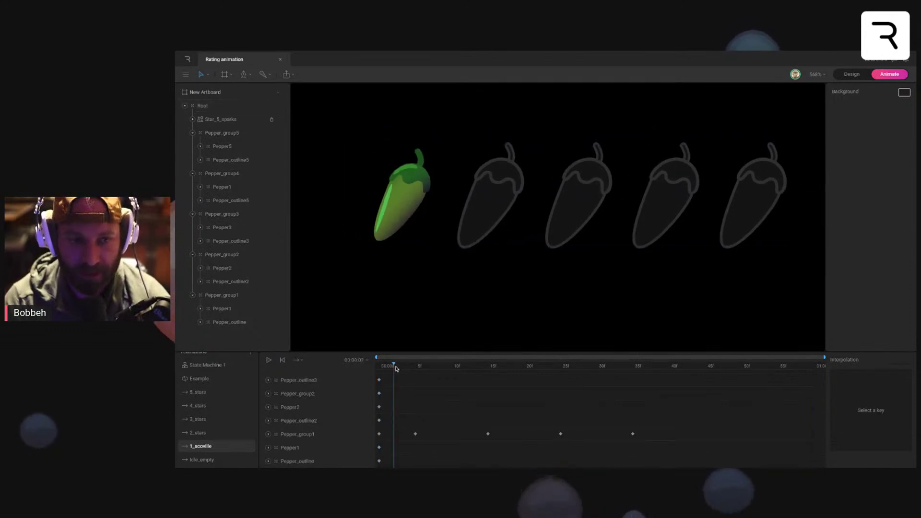
key(Home)
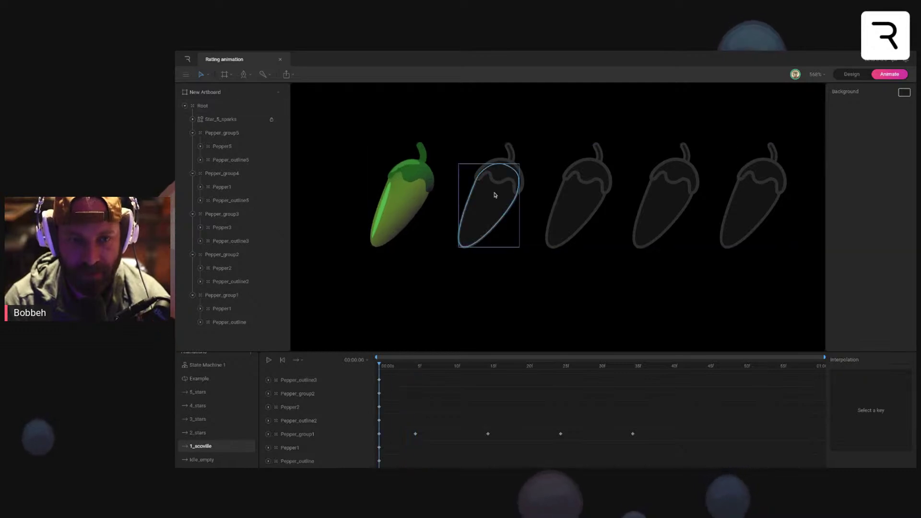
Step: Collapse Pepper_group5 through Pepper_group2 and key Pepper_group2's X position at -47.3 at frame 5
click(192, 133)
click(192, 146)
click(193, 159)
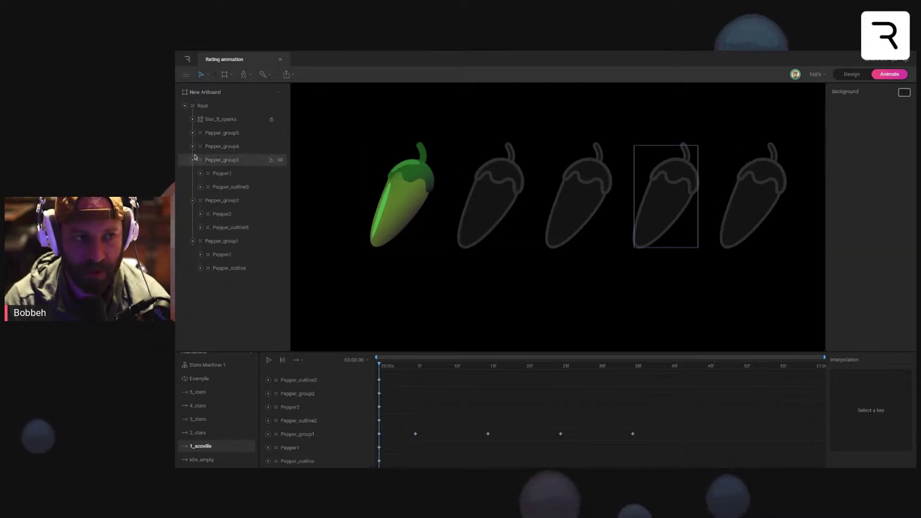
click(193, 174)
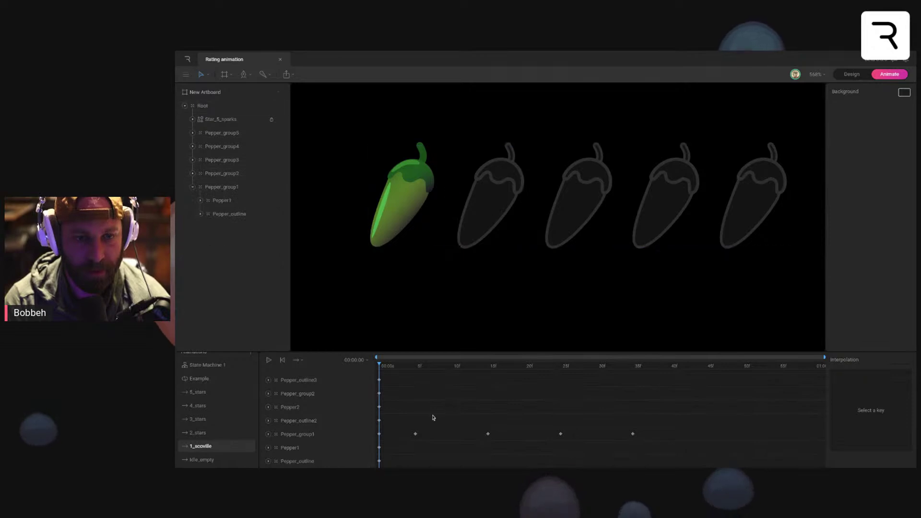
click(231, 174)
drag(469, 319, 482, 322)
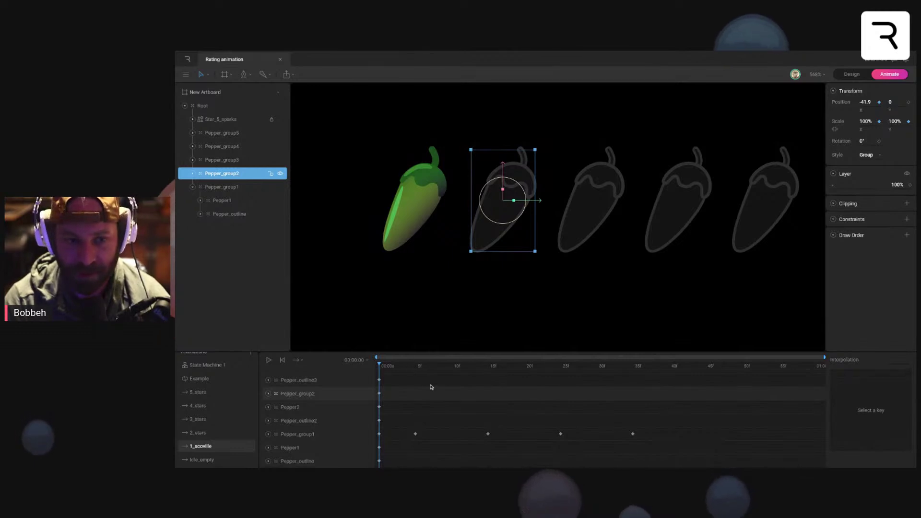
click(416, 367)
drag(872, 108, 843, 120)
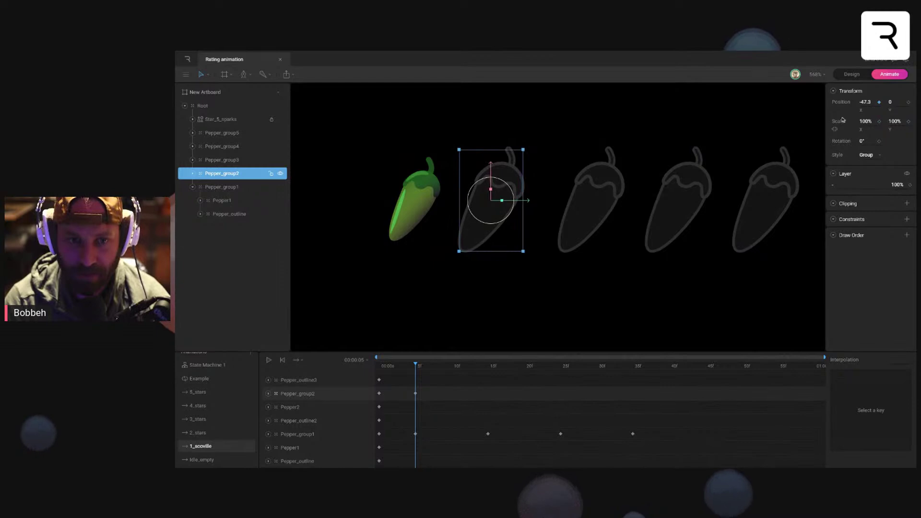
Step: Key Pepper_group2's X position at frame 15 and at -44 at frame 25, and copy its frame 0 key to frame 35
click(487, 367)
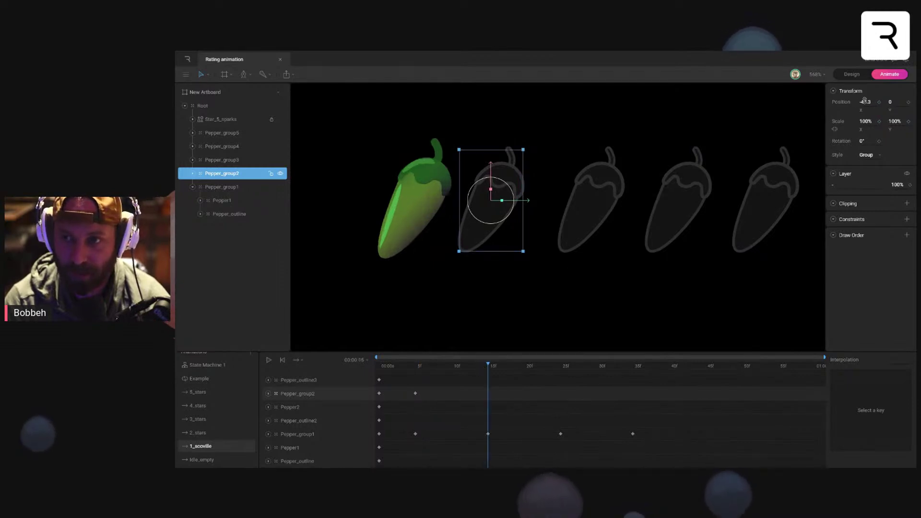
mouse_move(864, 100)
mouse_down()
mouse_move(874, 102)
mouse_move(856, 103)
mouse_up()
click(563, 368)
click(379, 393)
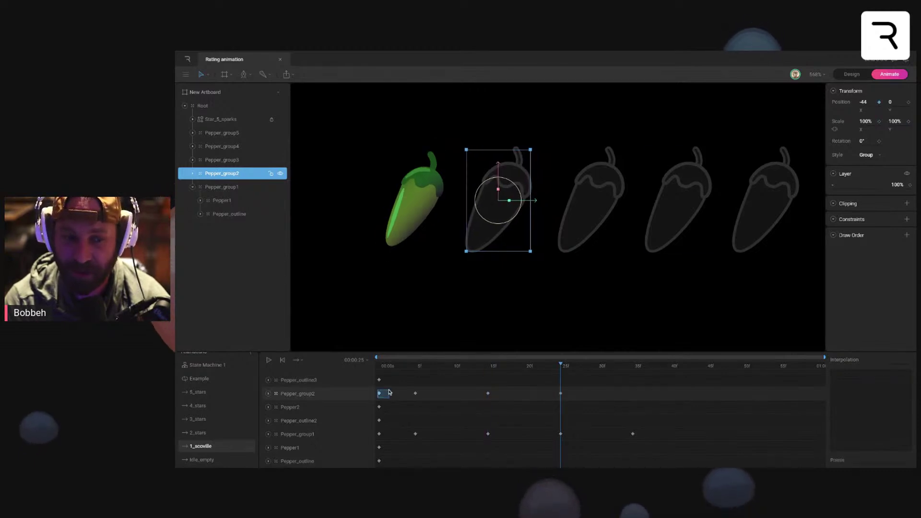
key(space)
key(space)
key(space)
Step: Change Pepper_group2's keyframes to Cubic interpolation, reshape the frame 0 curve to .21, .34, .58, 1, and preview the motion
drag(659, 388, 375, 404)
click(898, 360)
click(898, 387)
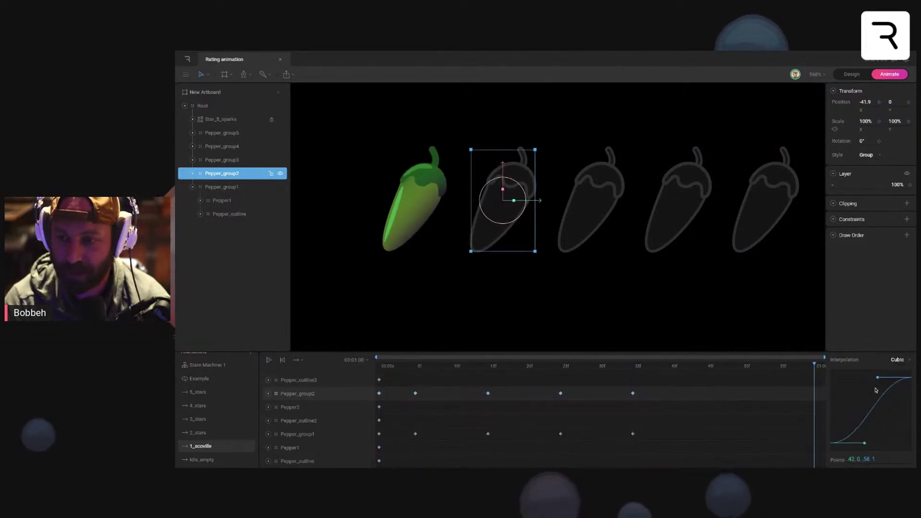
drag(865, 441, 848, 421)
key(space)
key(space)
key(space)
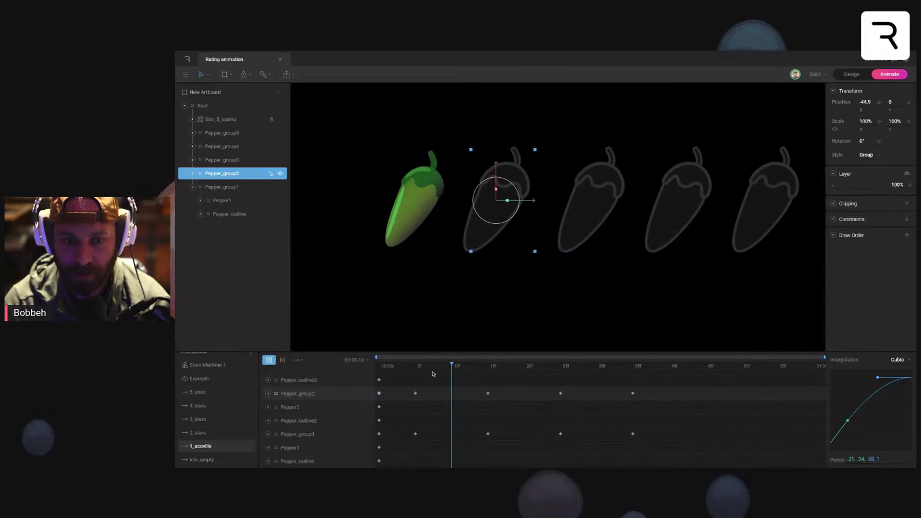
key(space)
Step: Key Pepper_group3's X position at -6 at frame 5
drag(436, 369, 415, 368)
click(594, 201)
click(399, 368)
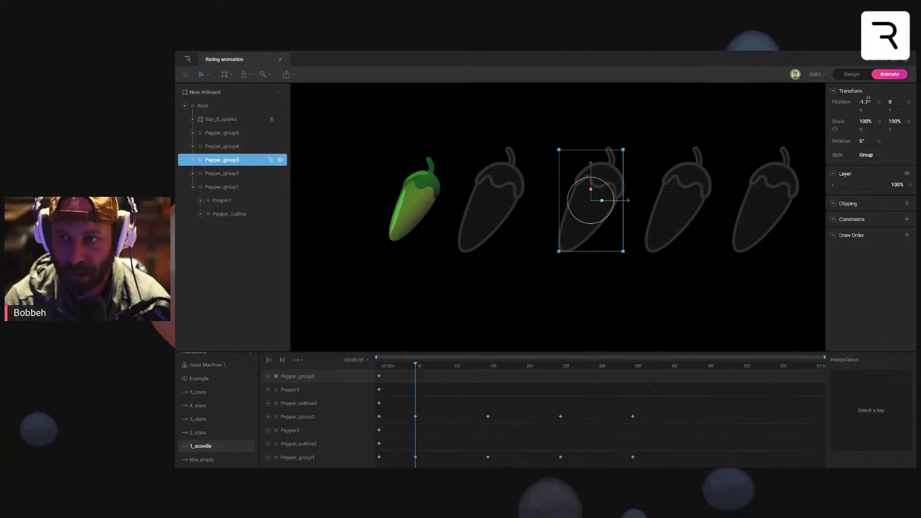
drag(867, 101, 867, 103)
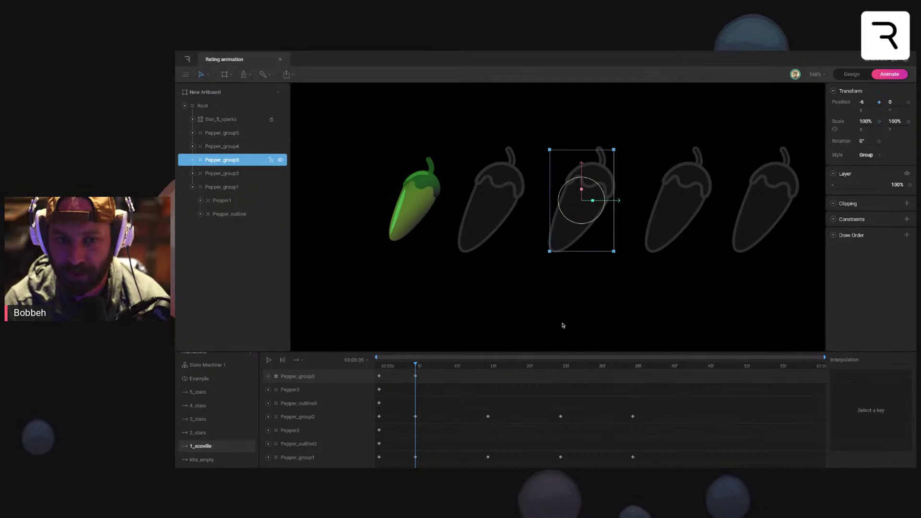
Step: Key Pepper_group3's X position at frame 15 and at -3.7 at frame 25
click(492, 366)
drag(864, 101, 862, 101)
click(561, 366)
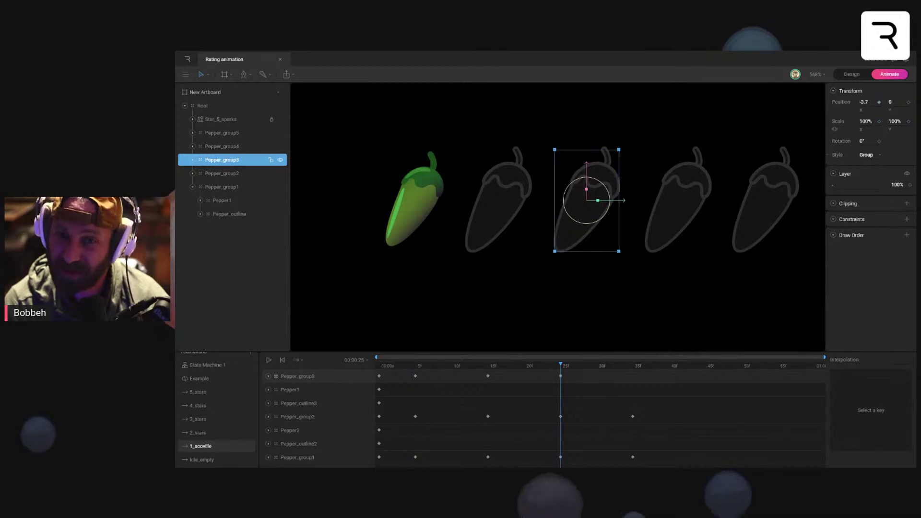
Step: Copy Pepper_group3's frame 0 key to frame 35 and play the animation from the start
drag(379, 374, 392, 383)
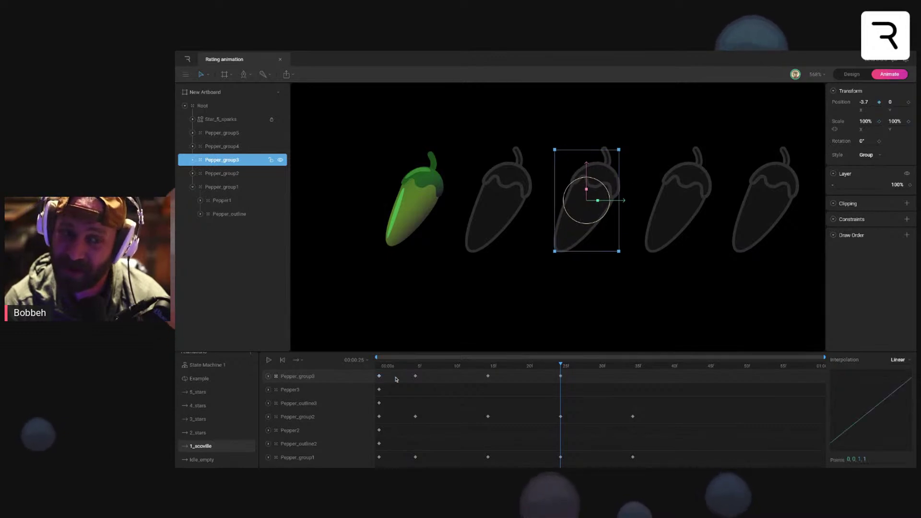
click(634, 369)
key(ctrl+v)
drag(634, 368, 344, 378)
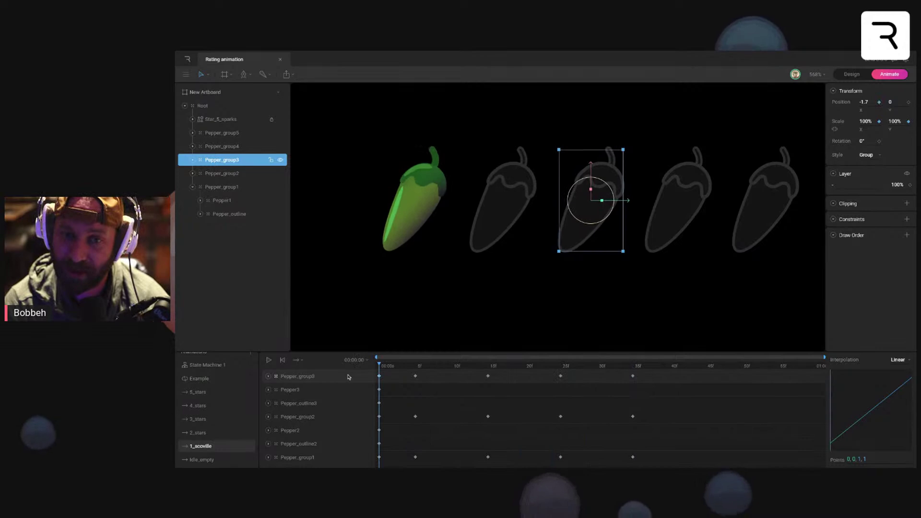
key(space)
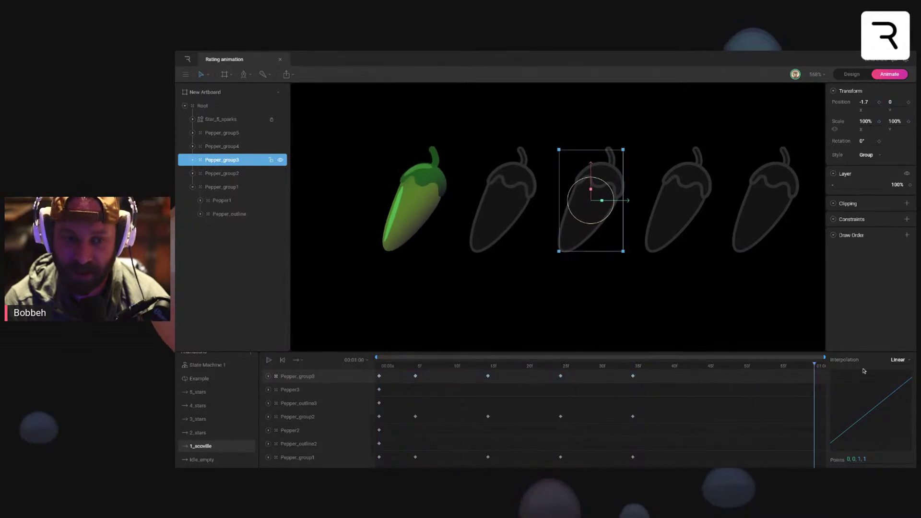
Step: Change Pepper_group3's selected keyframes to Cubic interpolation, reshape the curve for a faster start, and preview the motion
click(898, 360)
click(897, 388)
key(space)
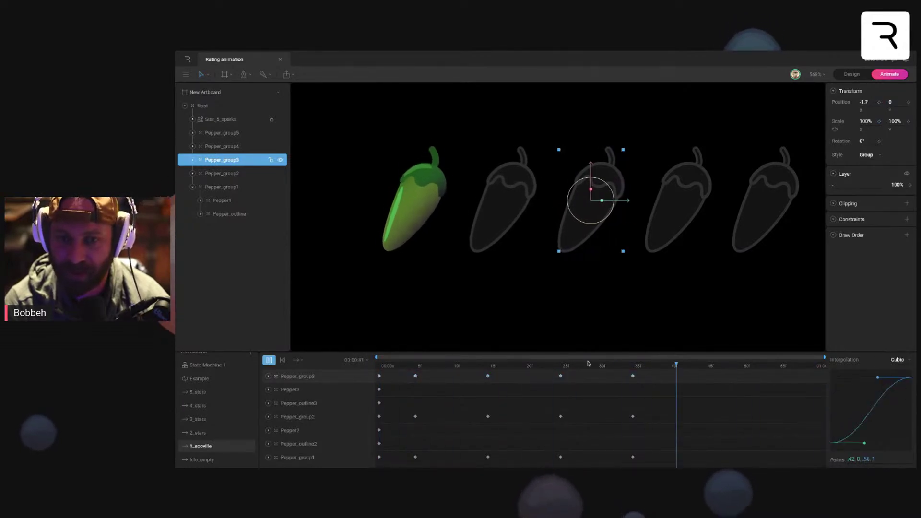
drag(867, 445, 851, 426)
key(space)
click(751, 324)
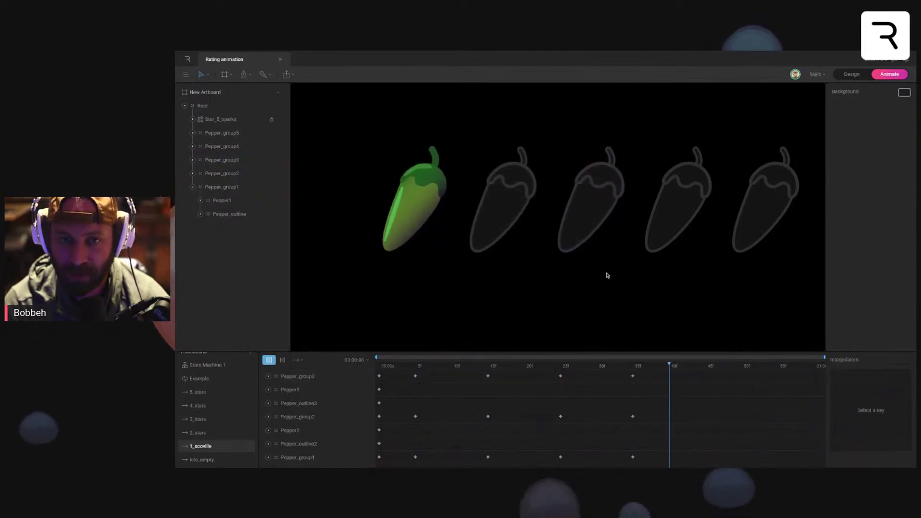
Step: Set Pepper_group2's X position key at frame 5 to -50
click(496, 209)
ctrl+click(509, 203)
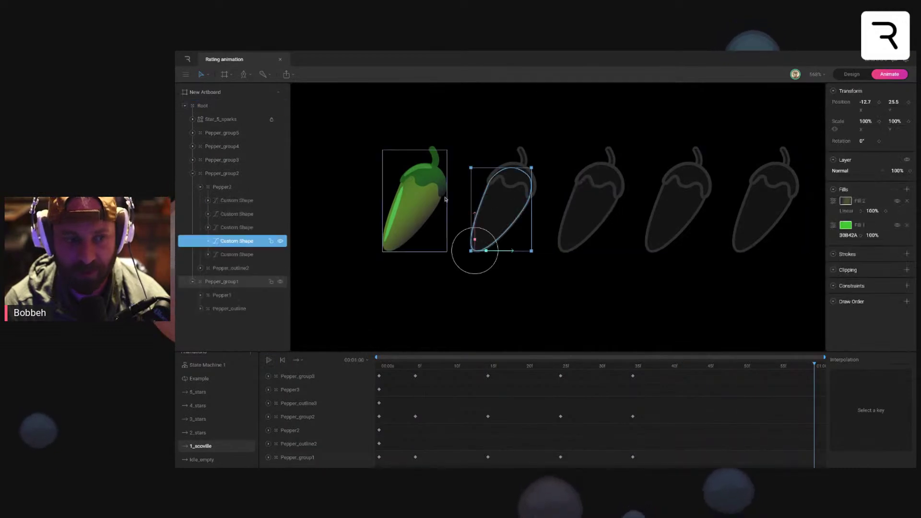
click(246, 174)
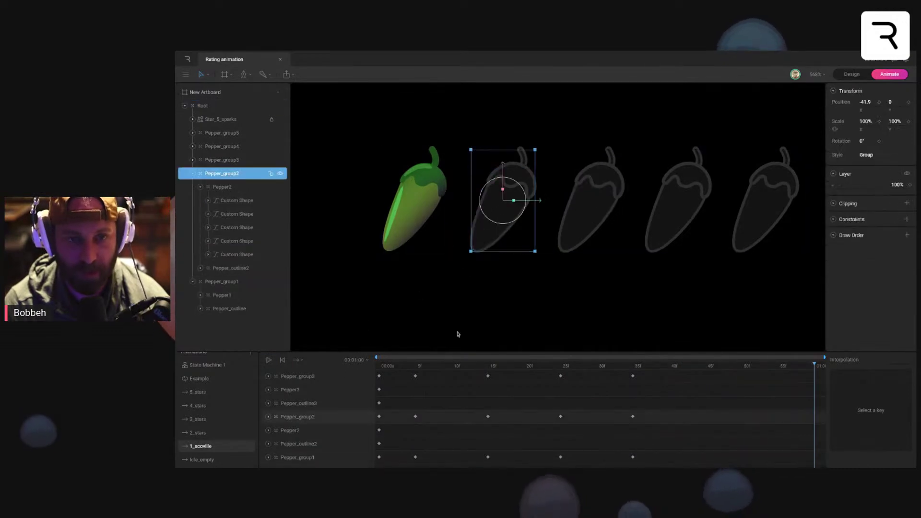
click(417, 367)
drag(873, 102, 873, 107)
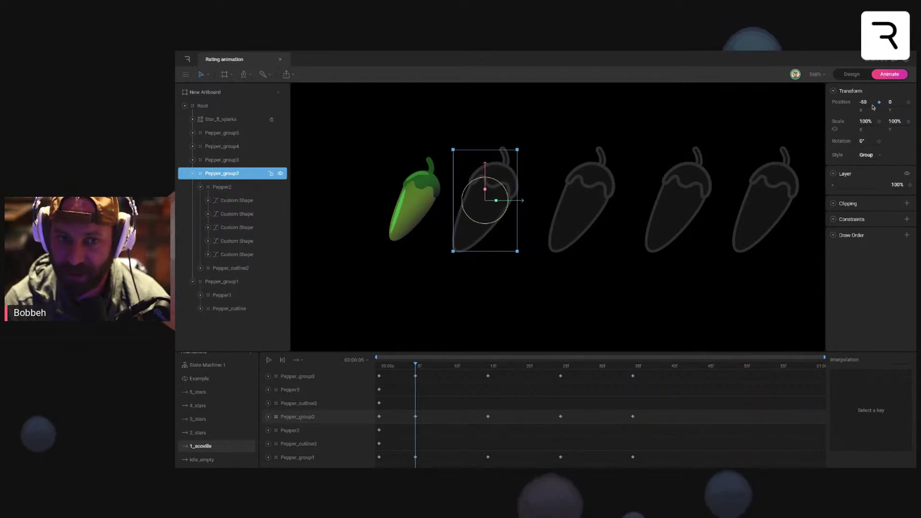
Step: Adjust Pepper_group2's X position key at frame 15, play the animation, and clear the selection
click(473, 369)
key(period)
key(period)
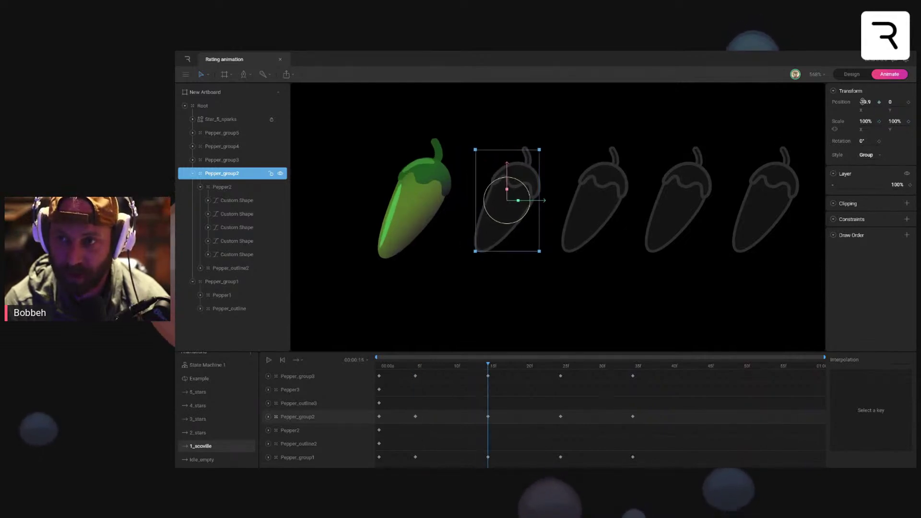
drag(863, 101, 865, 99)
key(space)
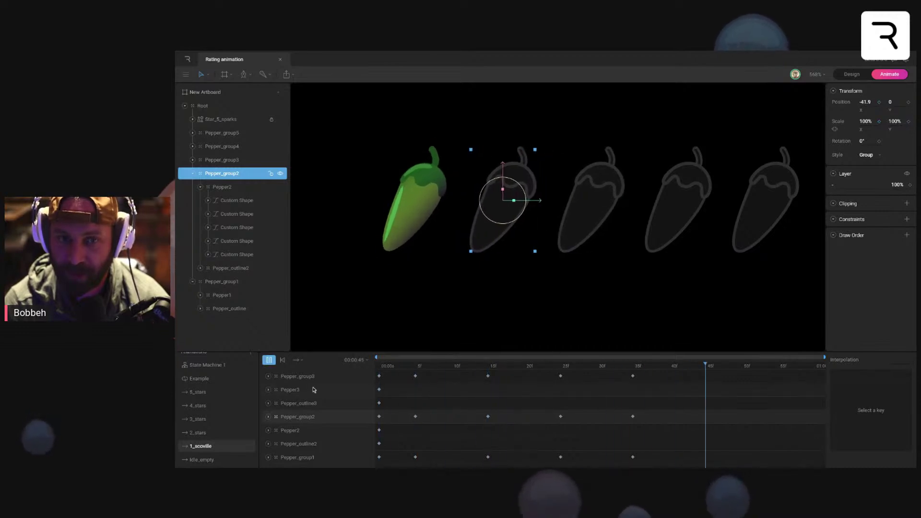
click(551, 318)
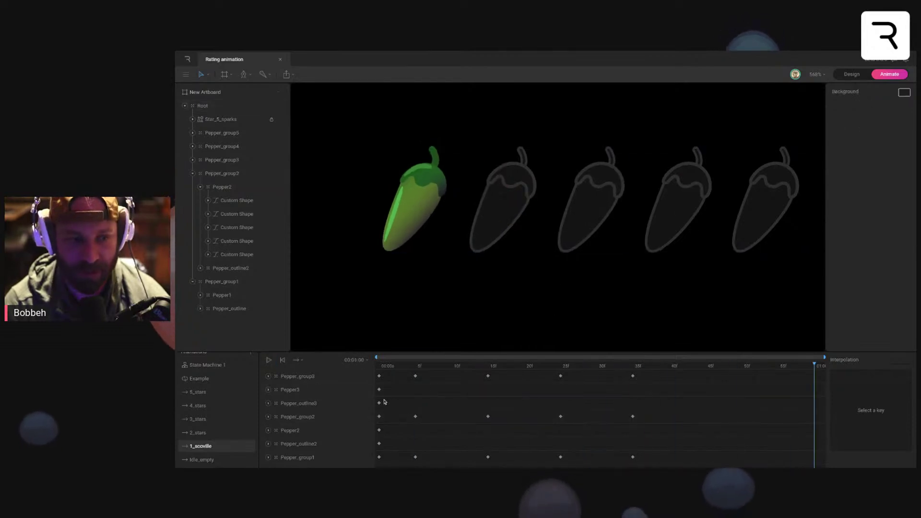
Step: Key Pepper_group4's X position at about 35.6 at frame 5
click(193, 173)
click(222, 160)
click(239, 147)
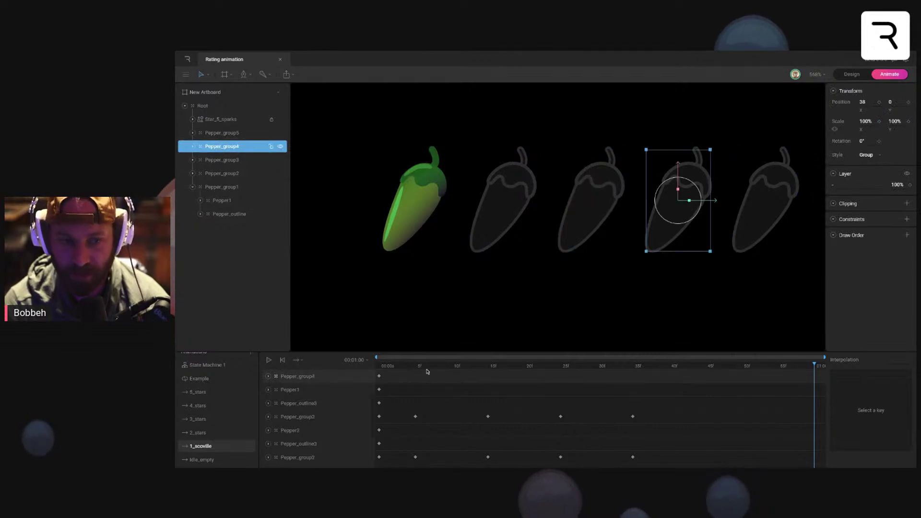
drag(391, 368, 415, 367)
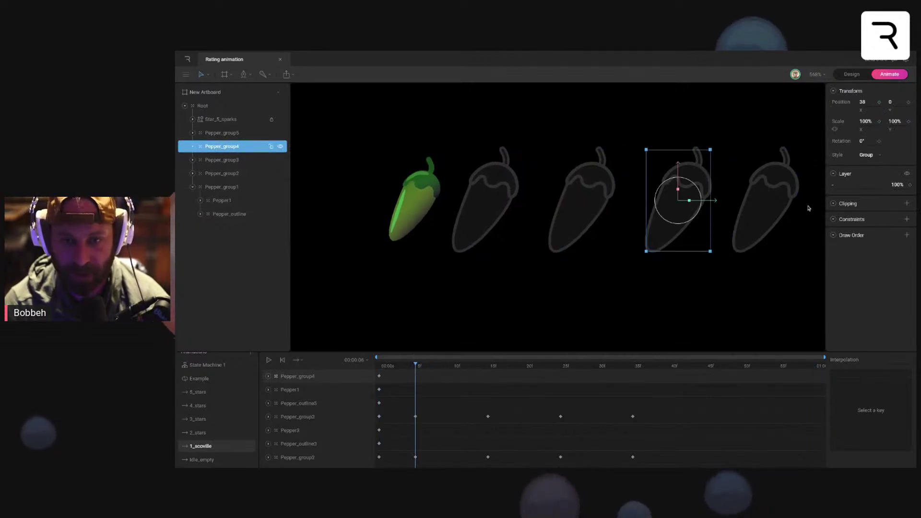
drag(870, 102, 870, 106)
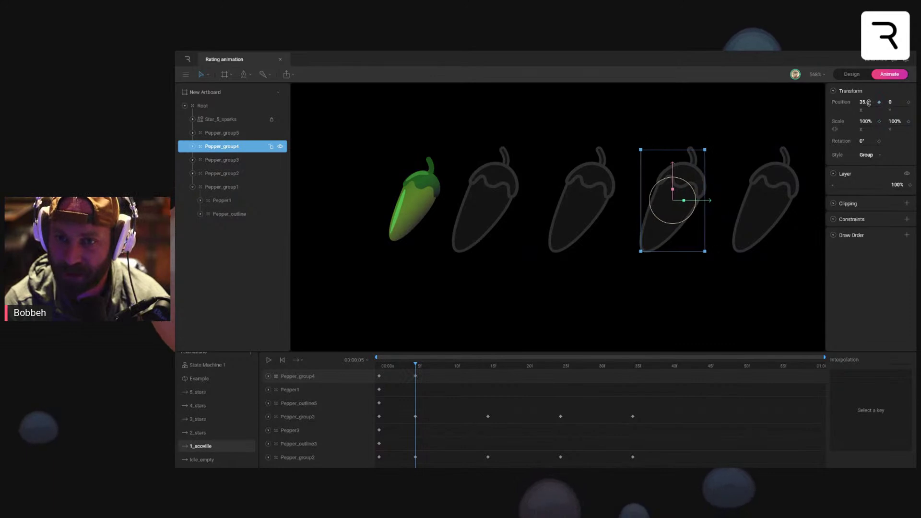
Step: Key Pepper_group4's X position at frames 15 and 25 of 1_scoville, with 37.2 at frame 25
click(487, 368)
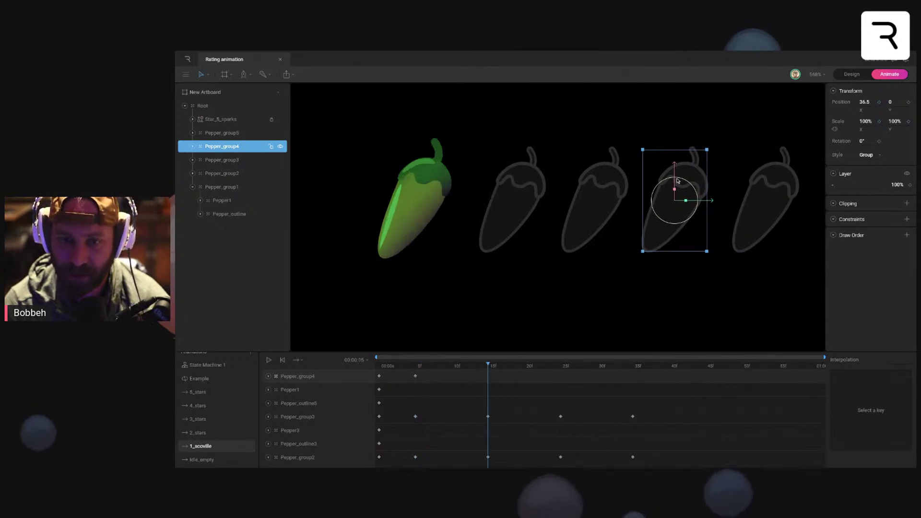
drag(874, 99, 874, 99)
drag(526, 368, 560, 368)
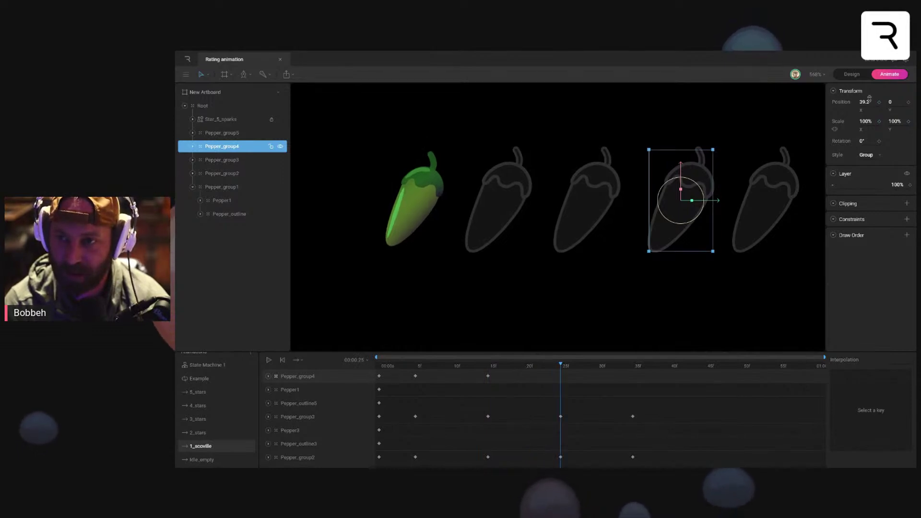
drag(869, 98, 869, 100)
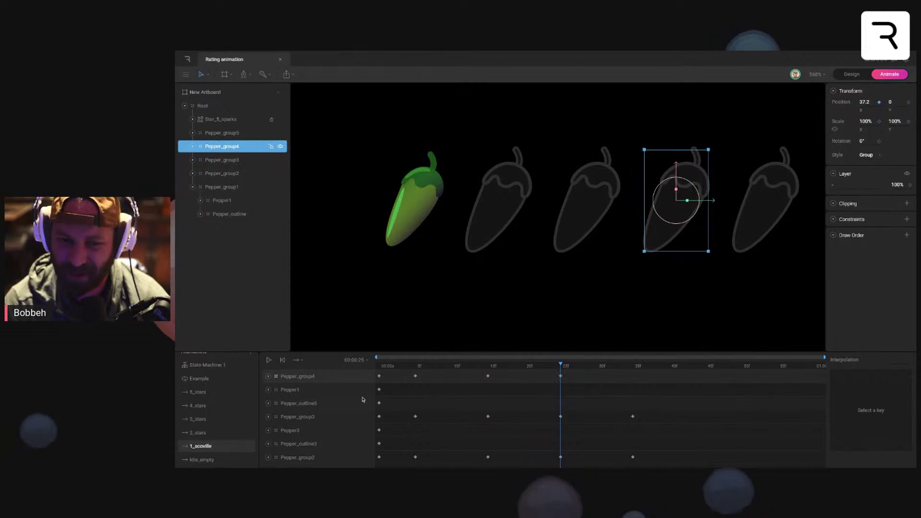
Step: Copy Pepper_group4's first keyframe to frame 35
click(379, 377)
key(ctrl+c)
drag(632, 371, 607, 371)
click(633, 367)
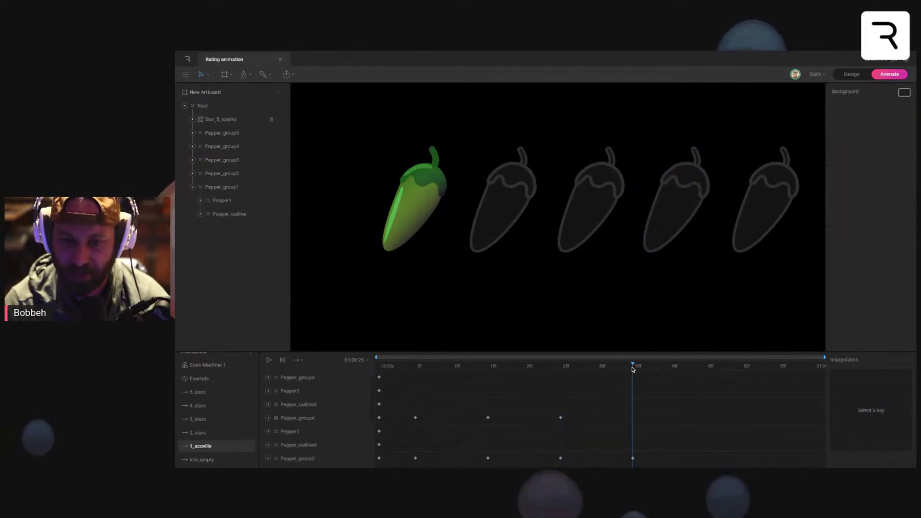
key(ctrl+v)
Step: Apply cubic interpolation to Pepper_group4's keyframes with a steeper start to the curve, and preview the animation
drag(643, 414, 375, 426)
click(899, 360)
click(898, 387)
drag(865, 443, 843, 425)
key(space)
click(662, 302)
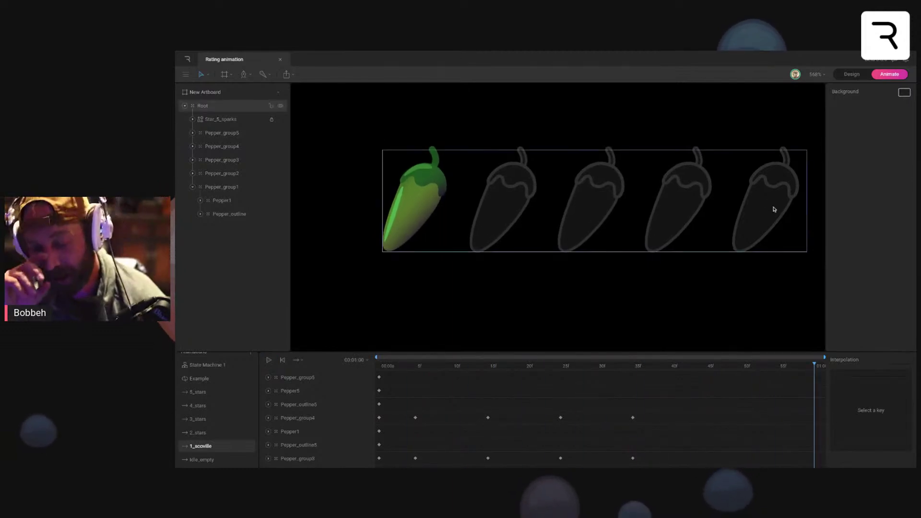
Step: Rename the 2_stars animation as 2_scoville
click(382, 368)
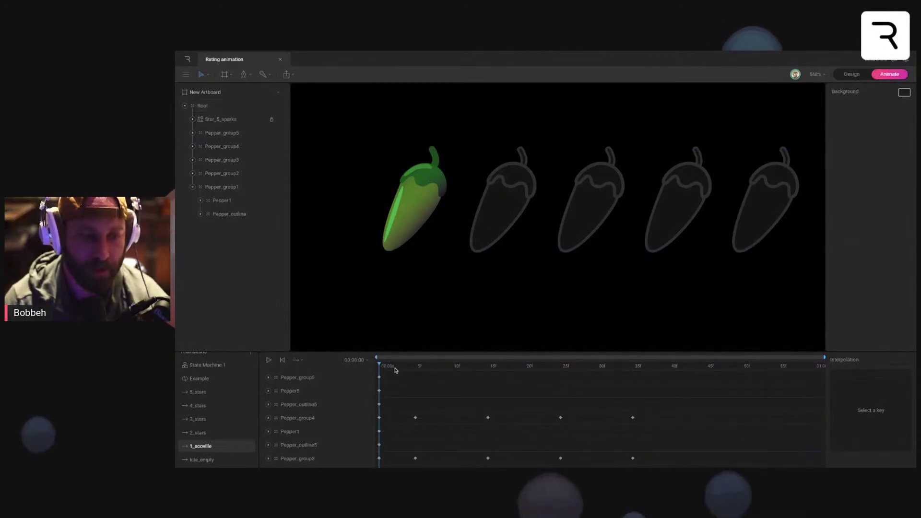
double_click(197, 432)
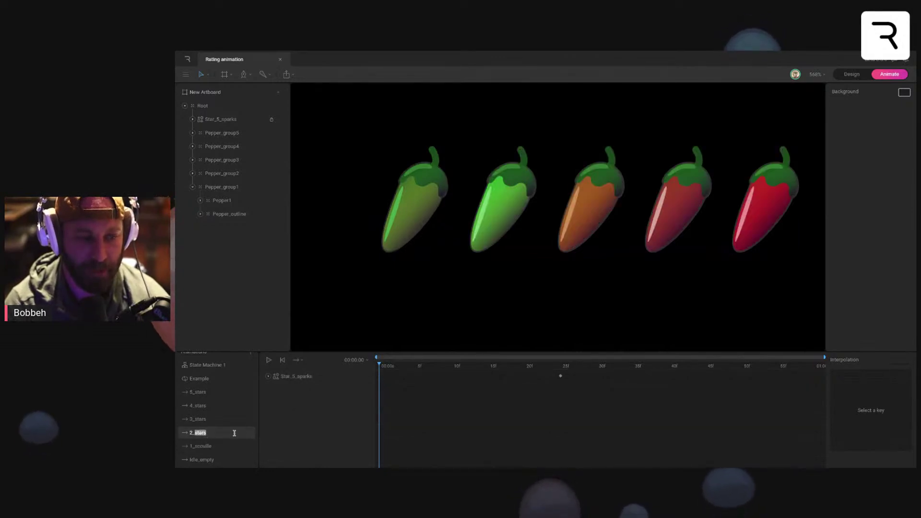
text(2_scoville)
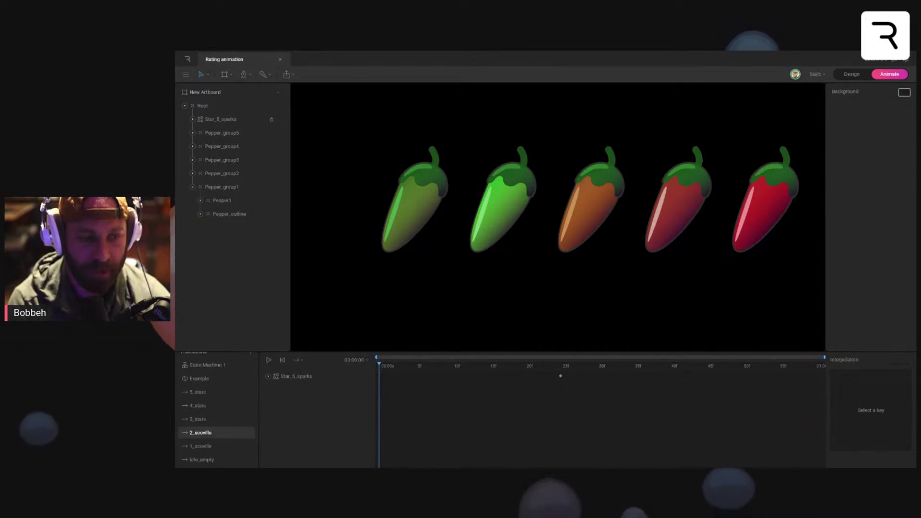
click(221, 446)
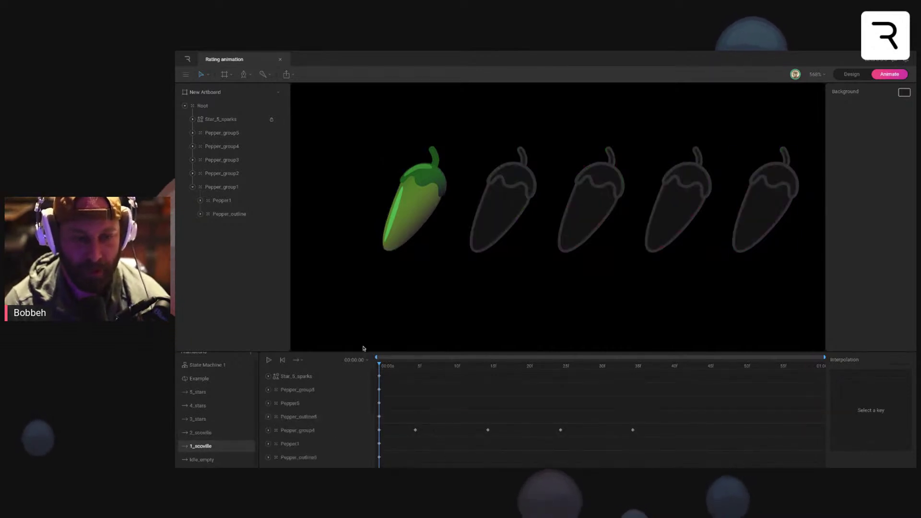
mouse_move(391, 374)
mouse_down()
mouse_move(376, 415)
mouse_move(376, 468)
mouse_up()
scroll(375, 415, down, 3)
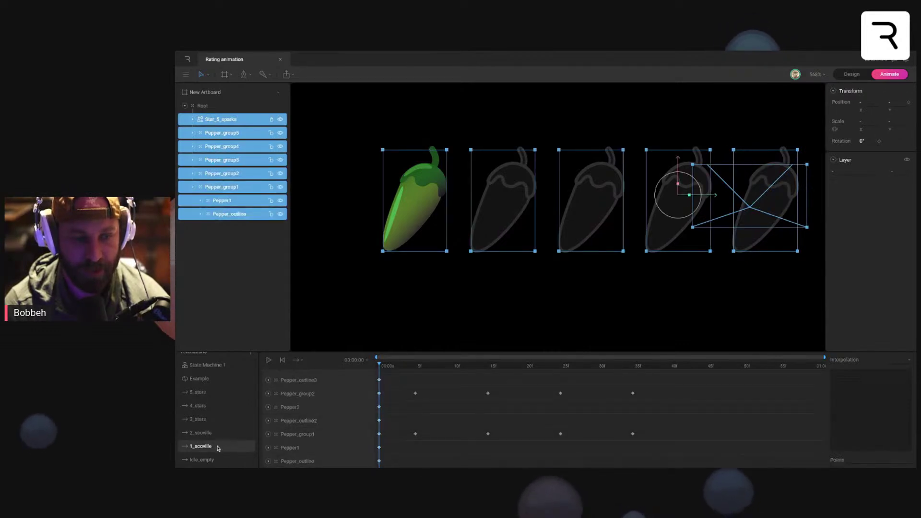
click(207, 433)
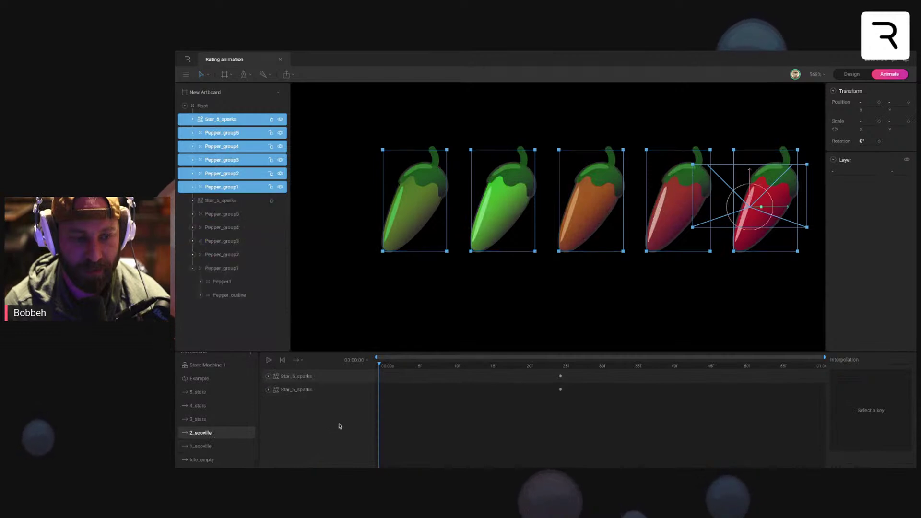
Step: Copy the first-frame keyframes of all objects from 1_scoville into 2_scoville at frame 0
click(220, 446)
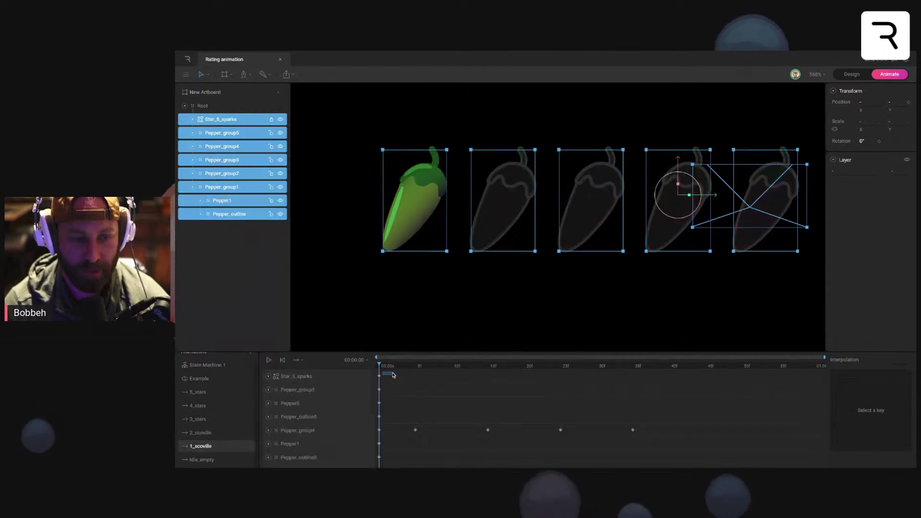
scroll(421, 404, down, 5)
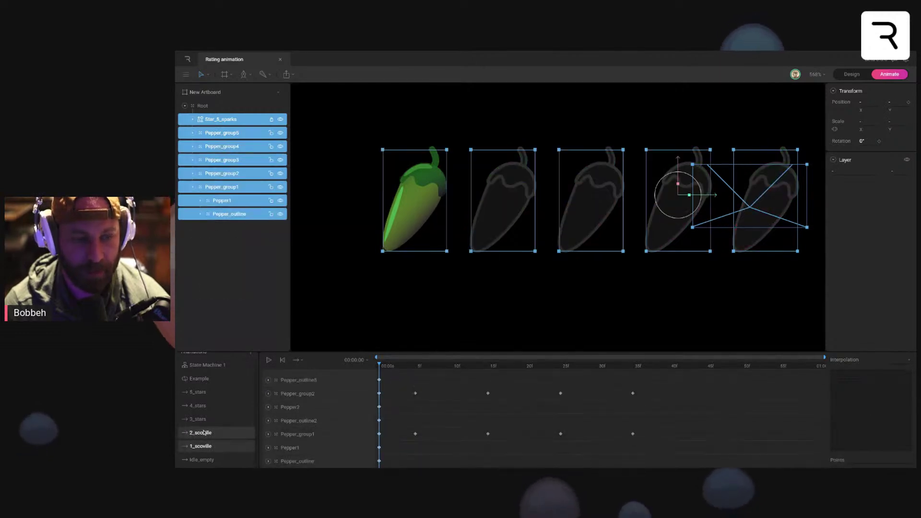
click(204, 432)
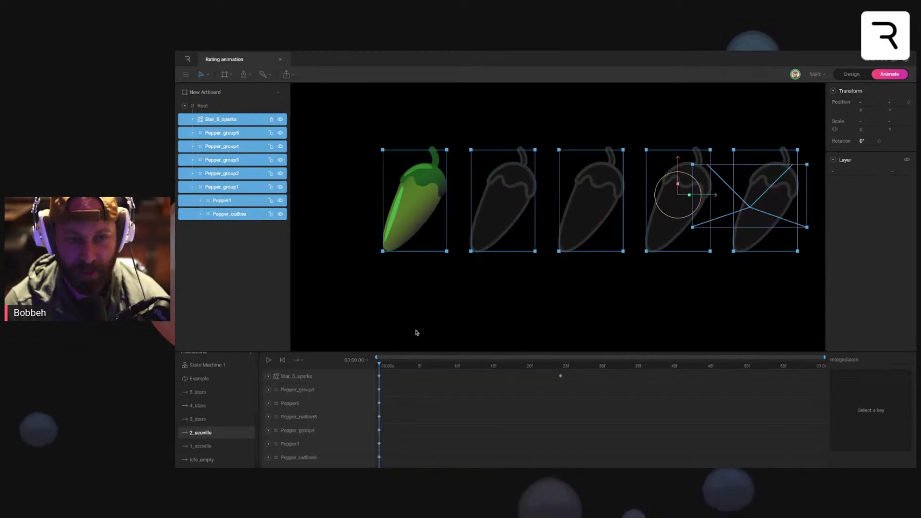
click(434, 298)
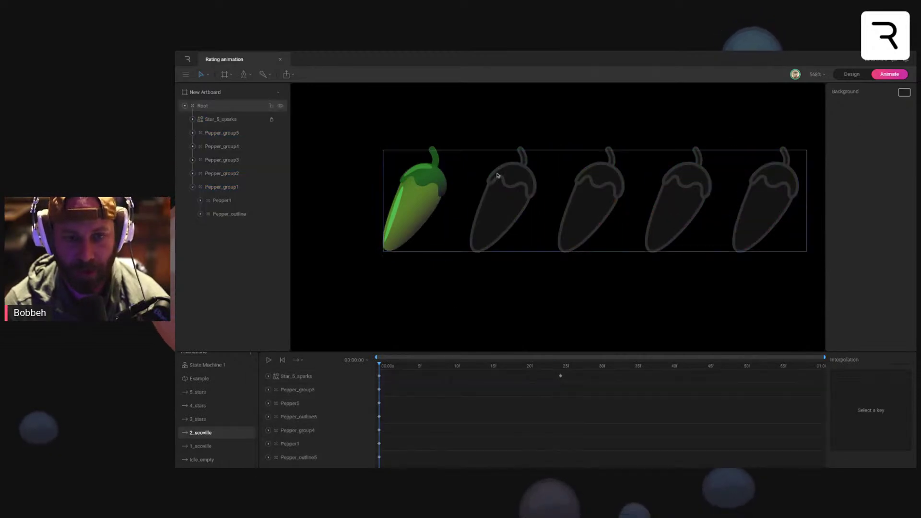
Step: At frame 0 of 2_scoville, set Pepper2's opacity to 100% and Pepper_outline2's opacity to 0%
click(193, 187)
click(193, 173)
click(221, 187)
click(200, 187)
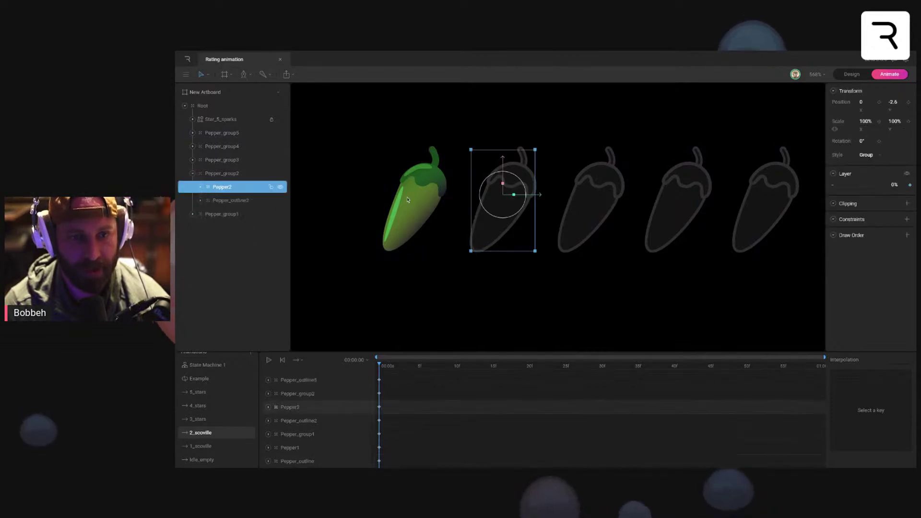
text(100)
key(Return)
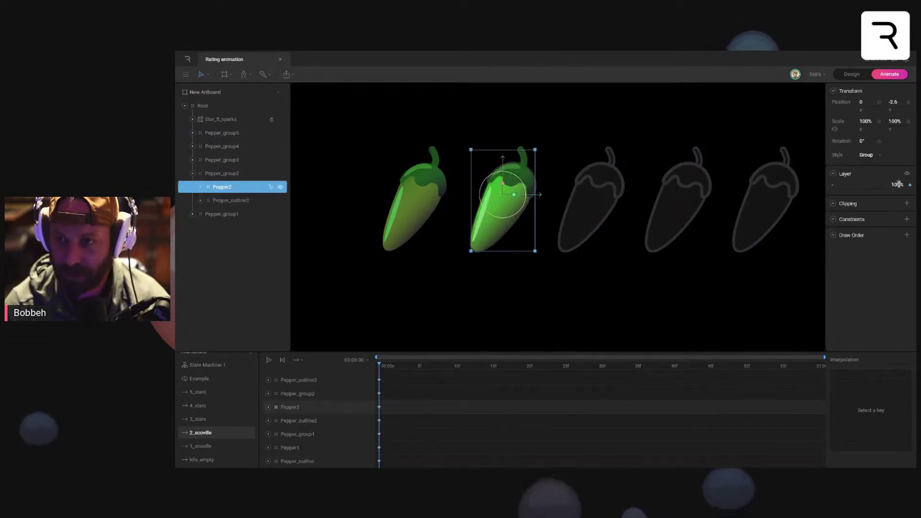
click(331, 421)
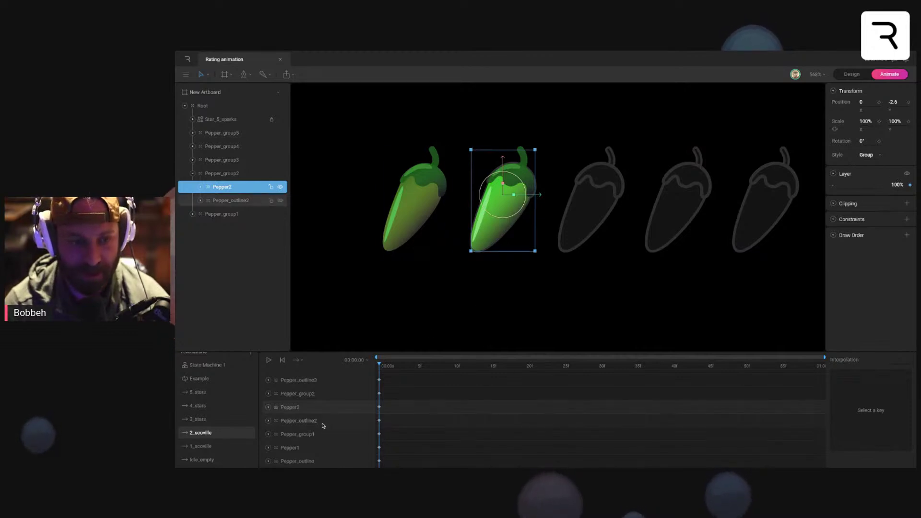
text(0)
key(Return)
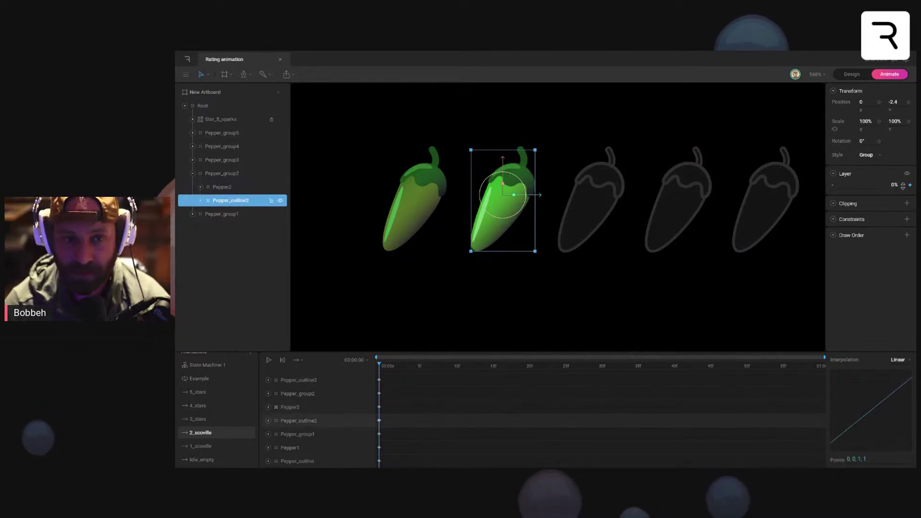
click(484, 294)
Step: Key Pepper_group2's scale at frame 5 and at frame 15, with 120% at frame 15
click(416, 366)
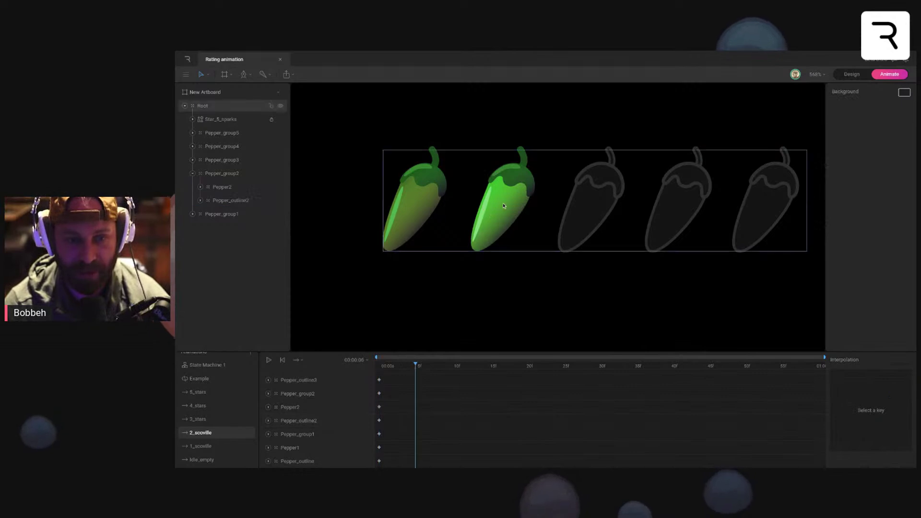
click(192, 173)
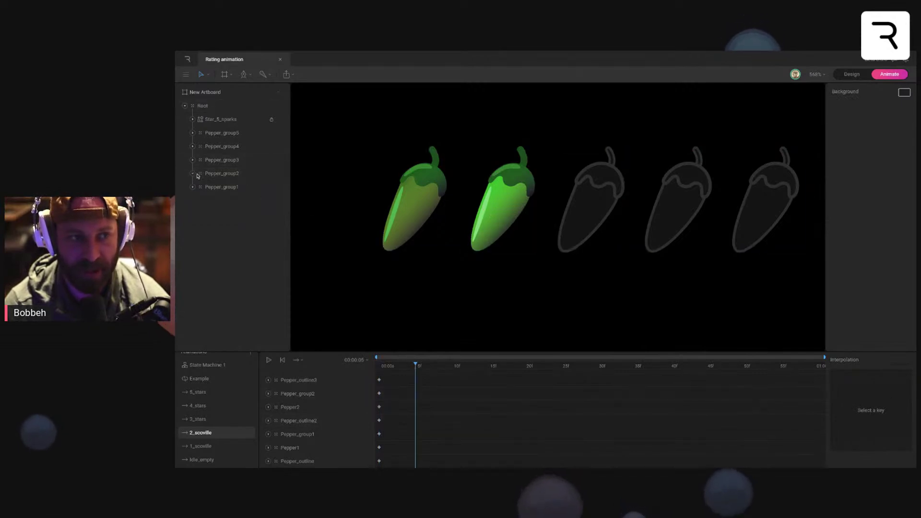
click(222, 176)
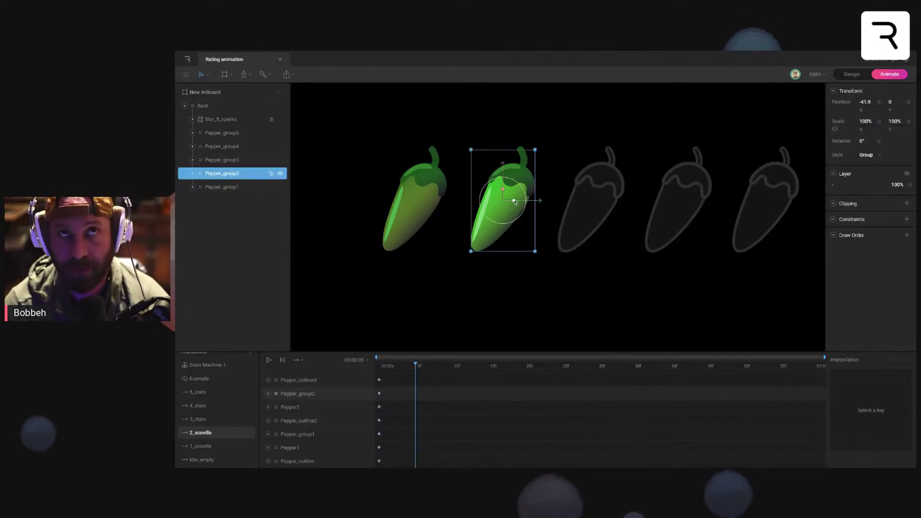
mouse_move(515, 203)
mouse_down()
mouse_move(527, 201)
mouse_move(514, 201)
mouse_up()
click(489, 366)
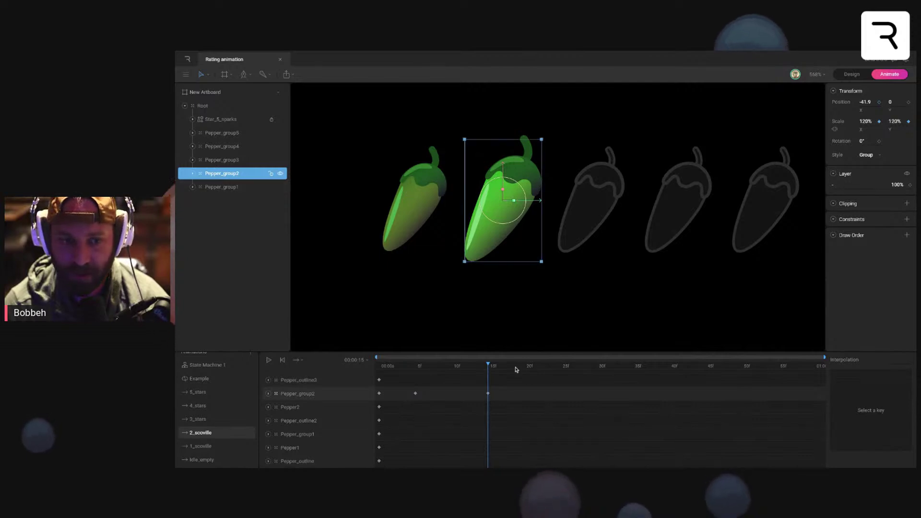
Step: Key Pepper_group2's scale to 90% at frame 25 and 100% at frame 35
key(shift+period)
key(period)
key(comma)
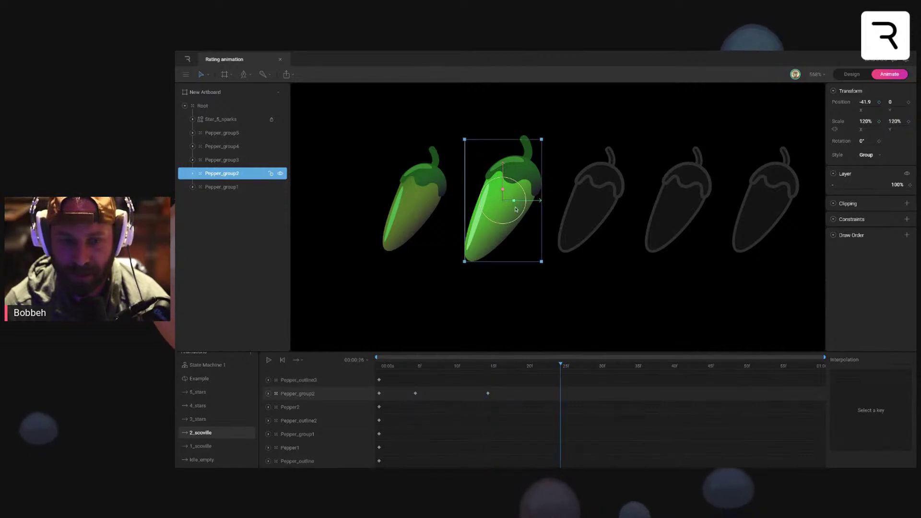
drag(515, 205, 514, 200)
key(period)
key(period)
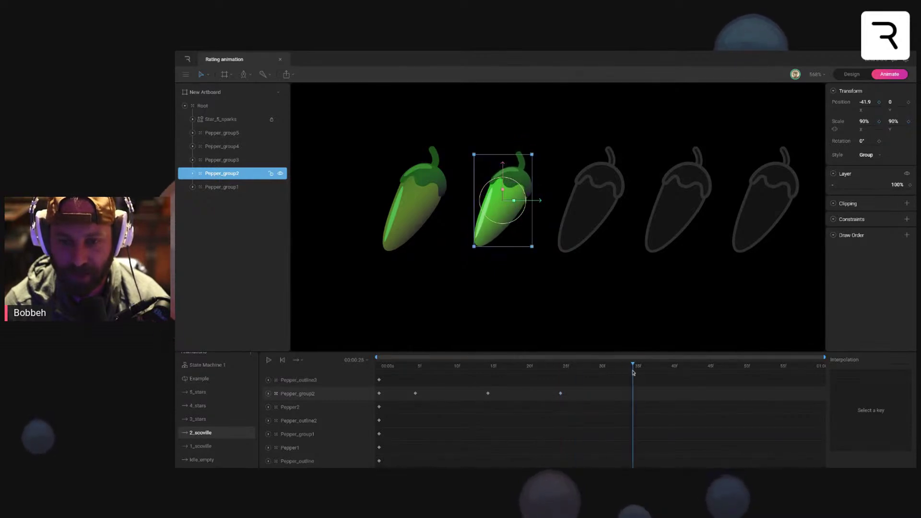
drag(514, 199, 515, 201)
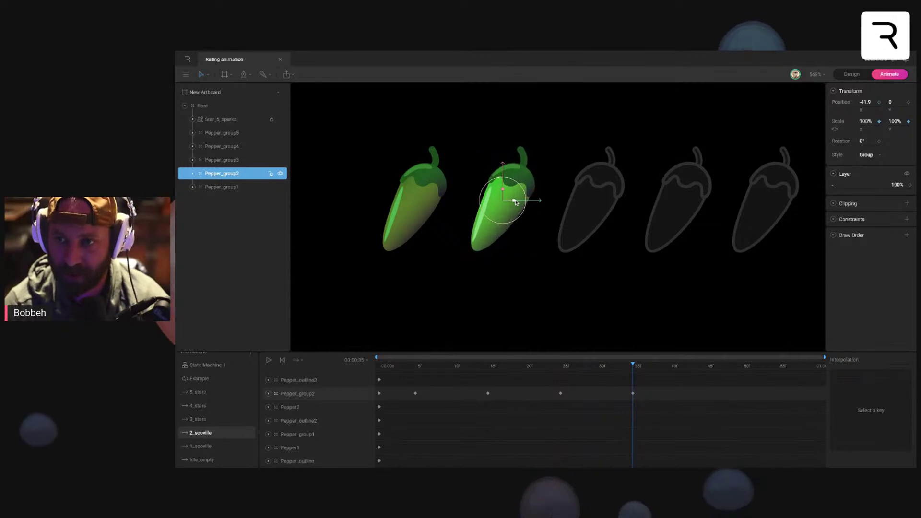
Step: Apply cubic interpolation to all Pepper_group2 keyframes, shape the first key's curve to about .23, .35, .58, 1, and preview it
drag(649, 400, 377, 390)
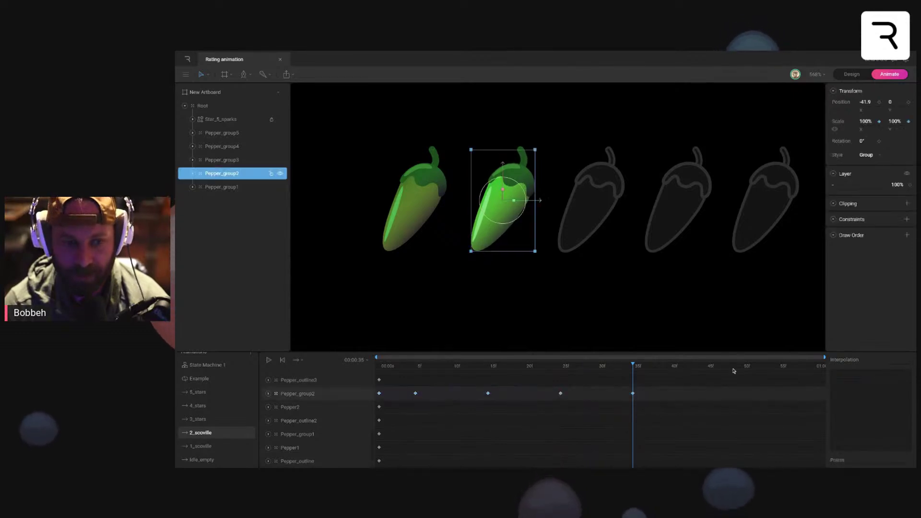
click(886, 365)
click(900, 389)
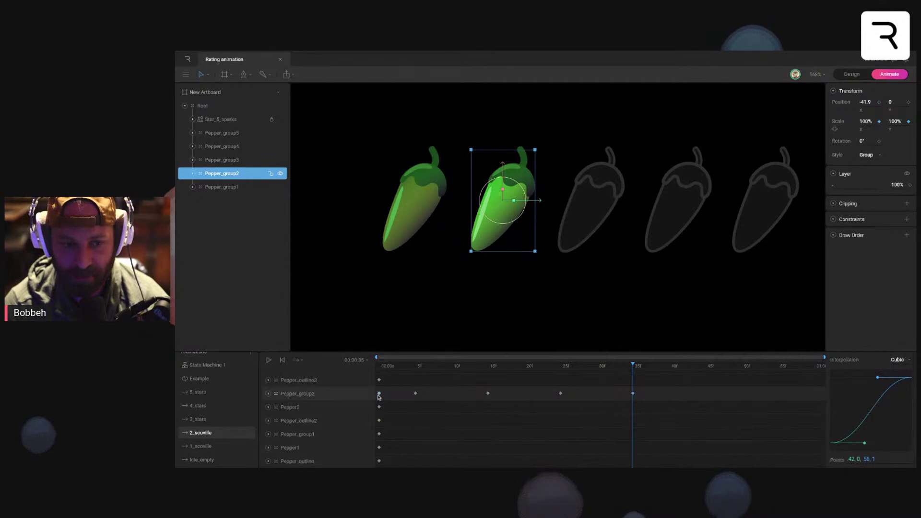
drag(864, 442, 848, 420)
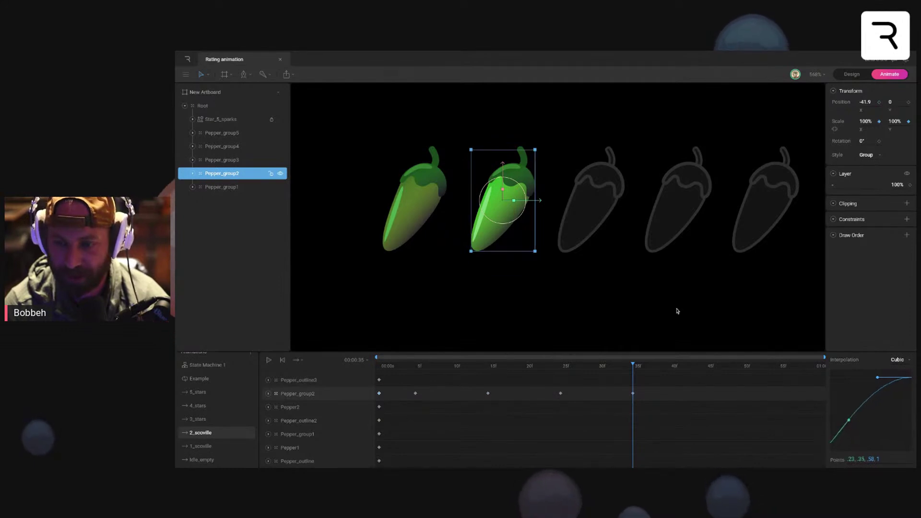
click(653, 312)
key(space)
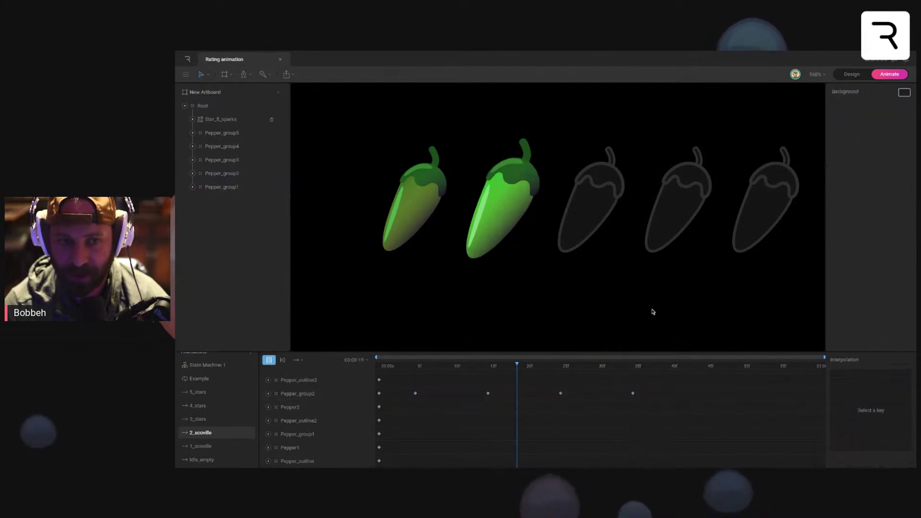
key(space)
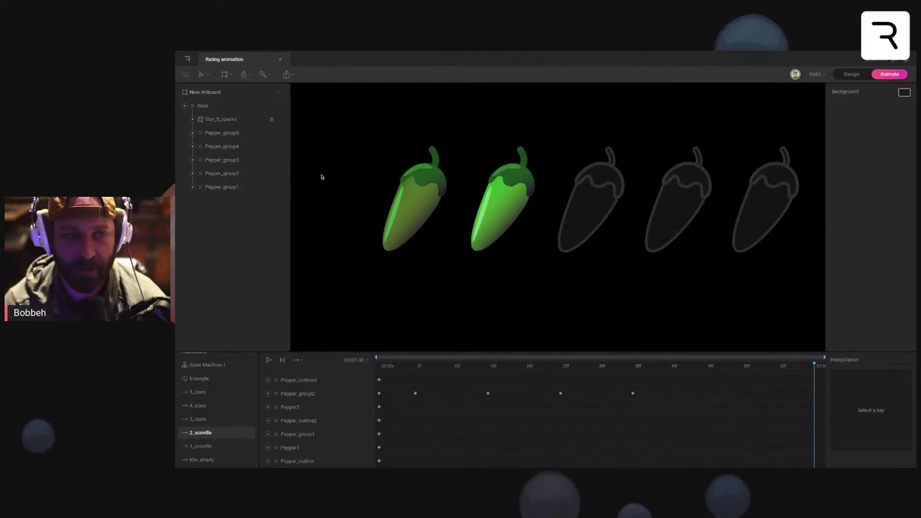
Step: Key Pepper_group1's X position at frames 5, 15 and 25 for a sideways bounce of the first pepper
click(232, 187)
mouse_move(401, 369)
mouse_down()
mouse_move(379, 368)
mouse_move(416, 368)
mouse_up()
mouse_move(868, 97)
mouse_down()
mouse_move(876, 98)
mouse_move(854, 102)
mouse_move(872, 101)
mouse_up()
click(488, 365)
click(562, 366)
Step: Copy Pepper_group1's first keyframe to frame 35
click(379, 434)
key(ctrl+c)
click(633, 366)
key(ctrl+v)
Step: Apply cubic interpolation to all Pepper_group1 keyframes, shape the first key's curve to about .21, .35, .58, 1, and preview it
drag(641, 431, 372, 438)
click(902, 360)
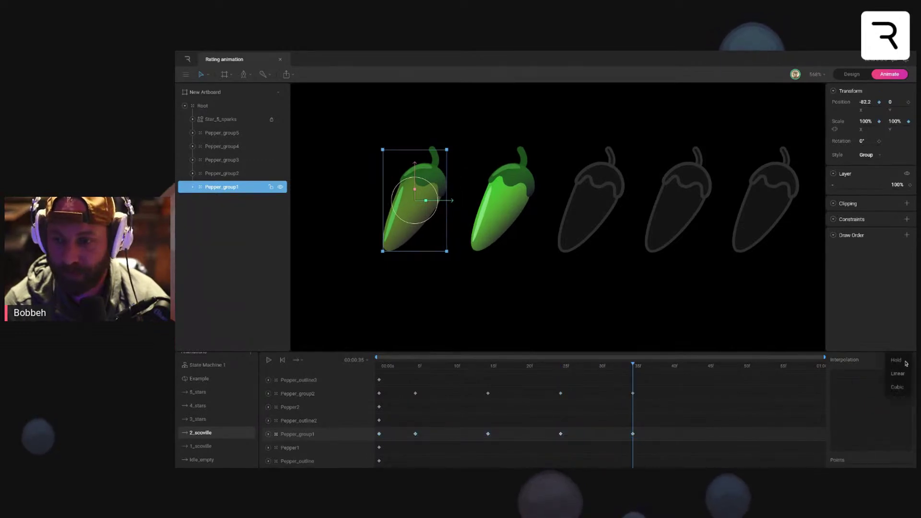
click(902, 387)
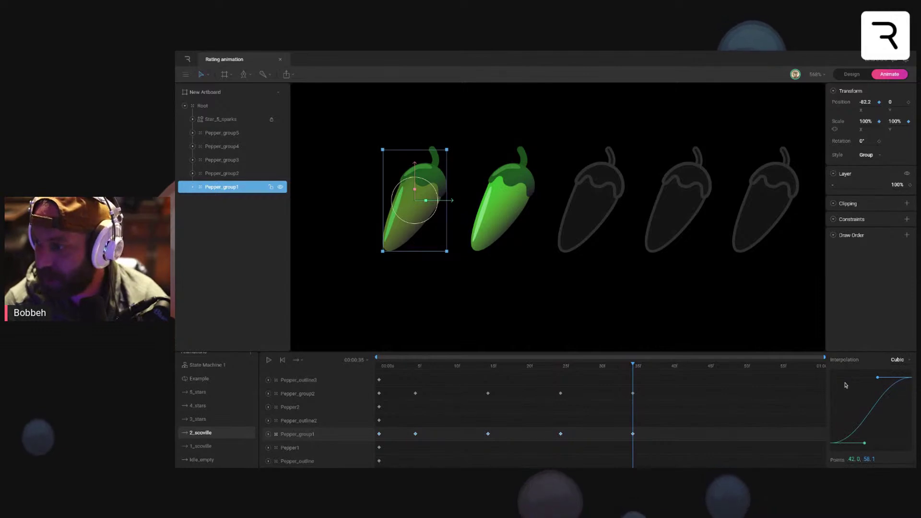
drag(629, 366, 378, 366)
click(269, 360)
drag(377, 437, 391, 431)
drag(862, 444, 848, 421)
key(space)
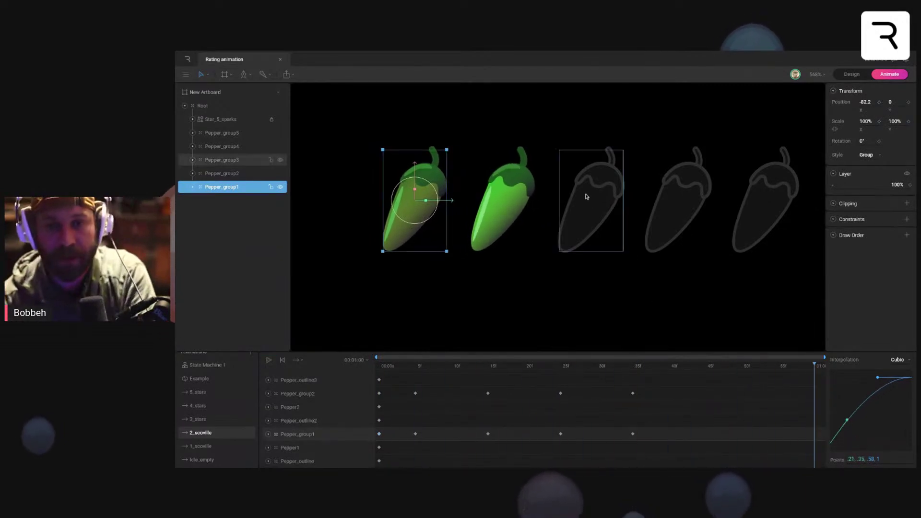
Step: Key Pepper_group3's X position at -7.8, 0.4 and -4.6 on frames 5, 15 and 25 for a sideways bounce
click(601, 238)
click(393, 368)
key(comma)
key(comma)
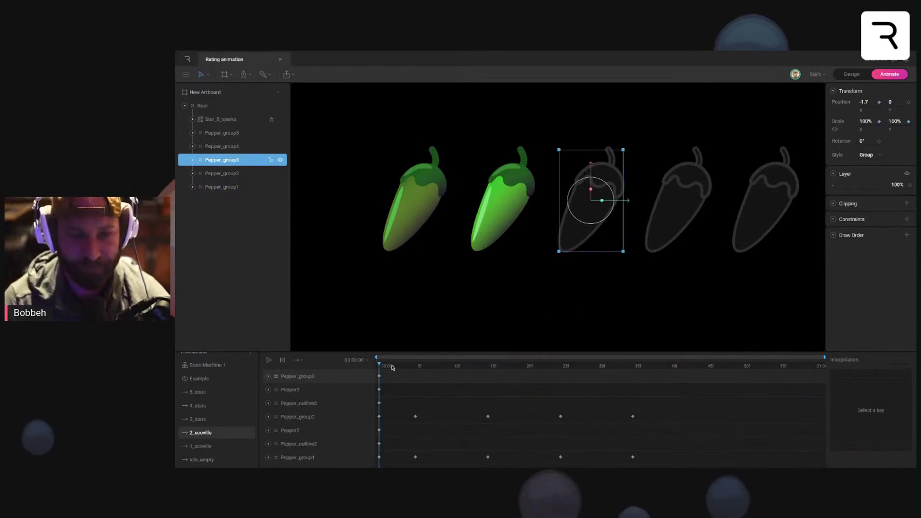
key(period)
key(period)
key(period)
key(period)
key(period)
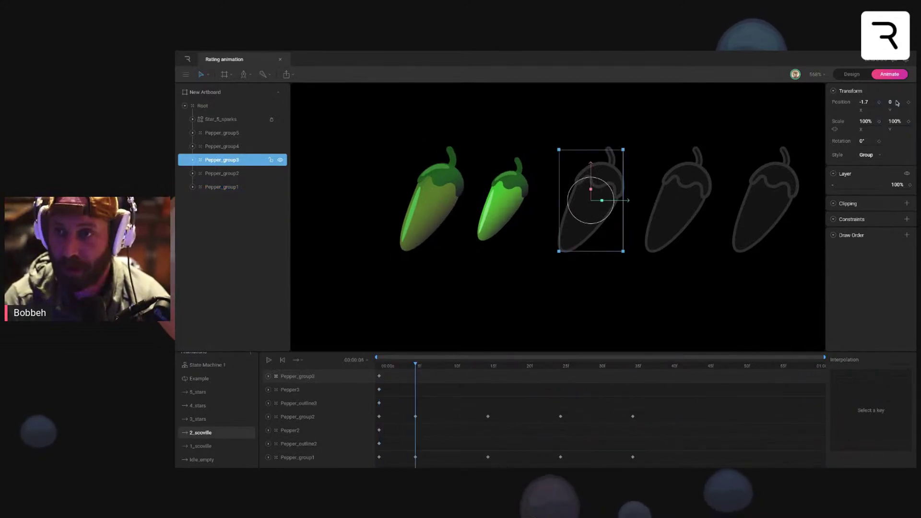
drag(874, 101, 878, 102)
click(494, 370)
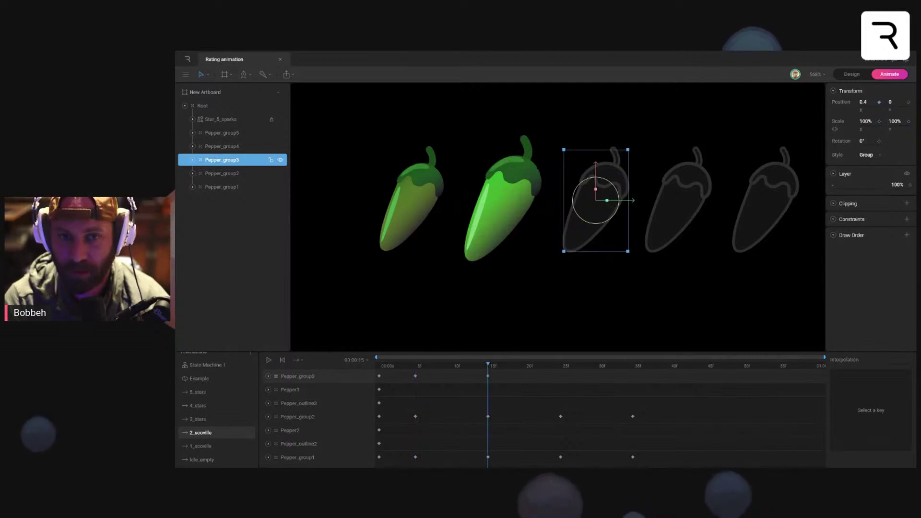
key(shift+period)
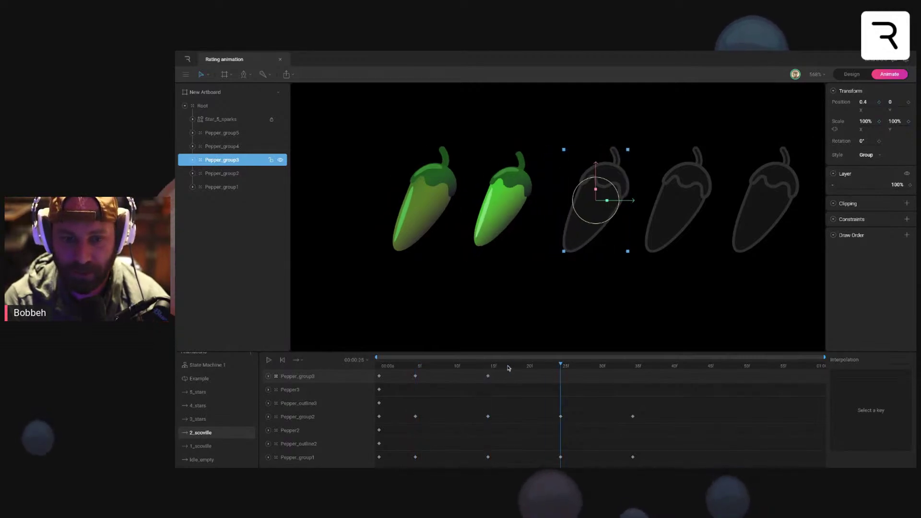
drag(863, 102, 864, 104)
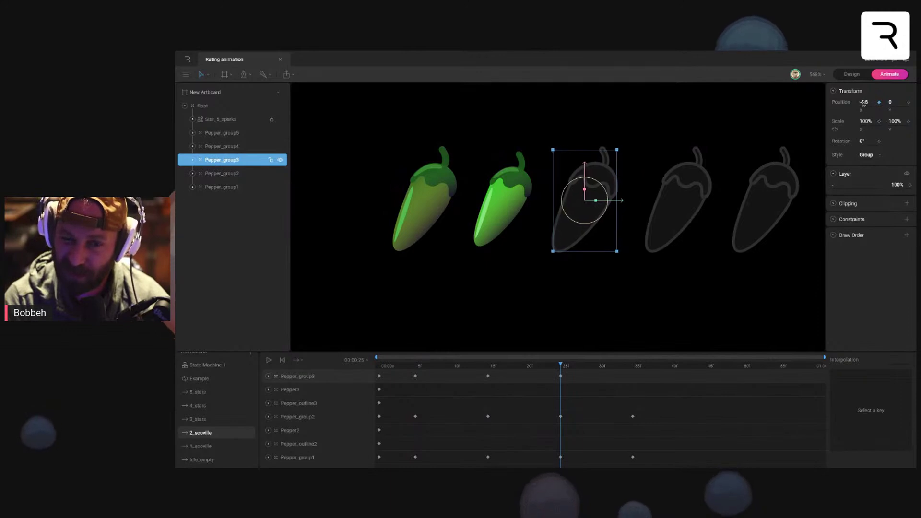
Step: Copy Pepper_group3's first keyframe to frame 35
click(634, 366)
click(379, 376)
key(ctrl+c)
key(ctrl+v)
Step: Apply cubic interpolation to all Pepper_group3 keyframes and preview the animation
drag(634, 374, 376, 384)
click(898, 360)
click(902, 392)
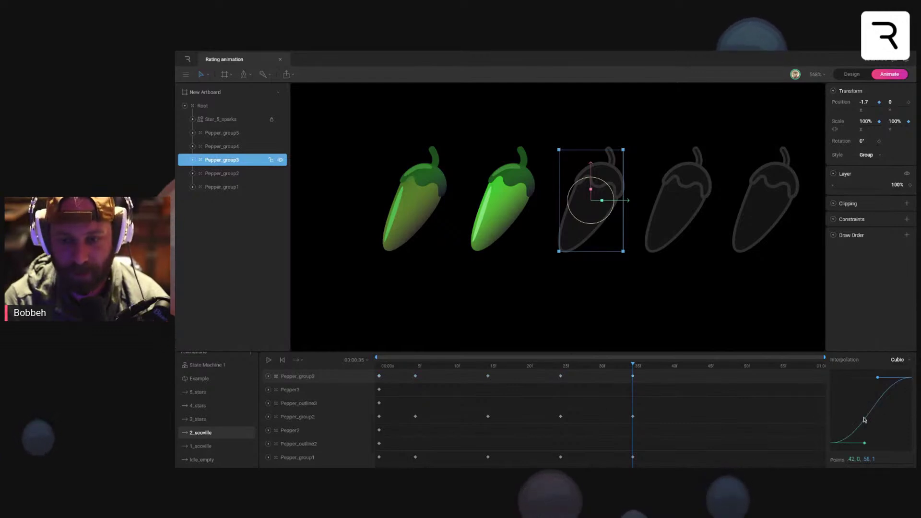
click(724, 290)
key(space)
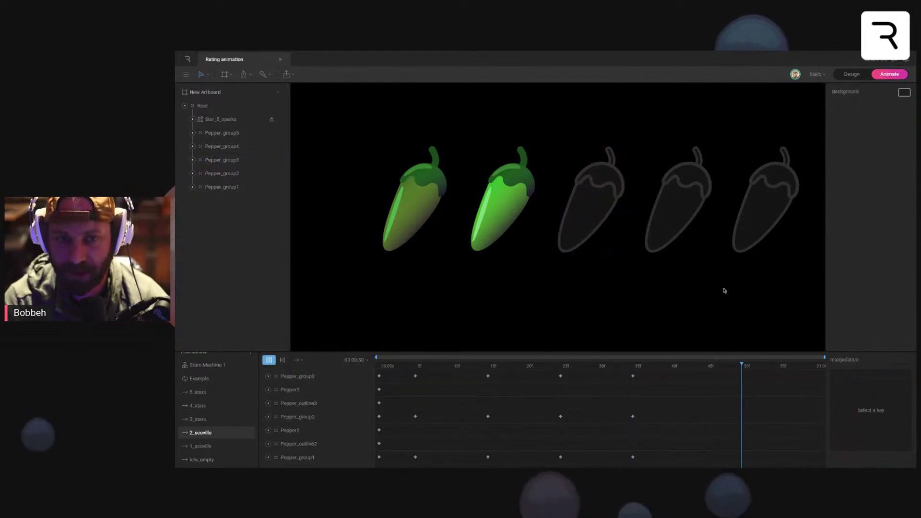
key(space)
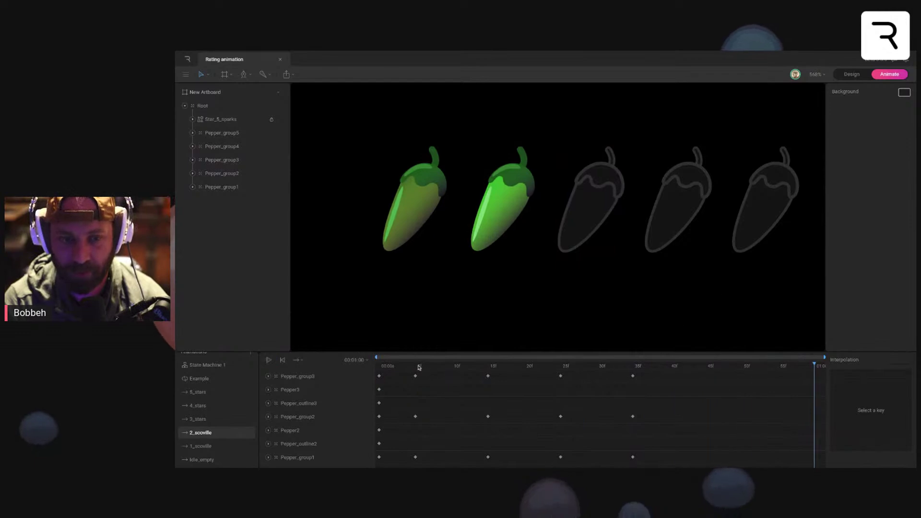
Step: Key Pepper_group4's X position at frames 5, 15 and 25 for a sideways bounce, using 34.3 at frame 25
click(379, 367)
click(234, 165)
click(235, 173)
click(234, 160)
click(235, 147)
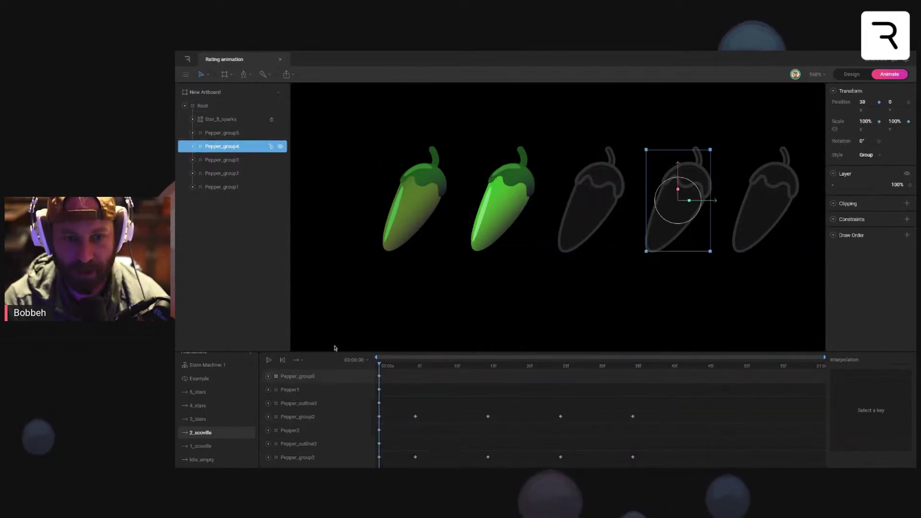
click(417, 367)
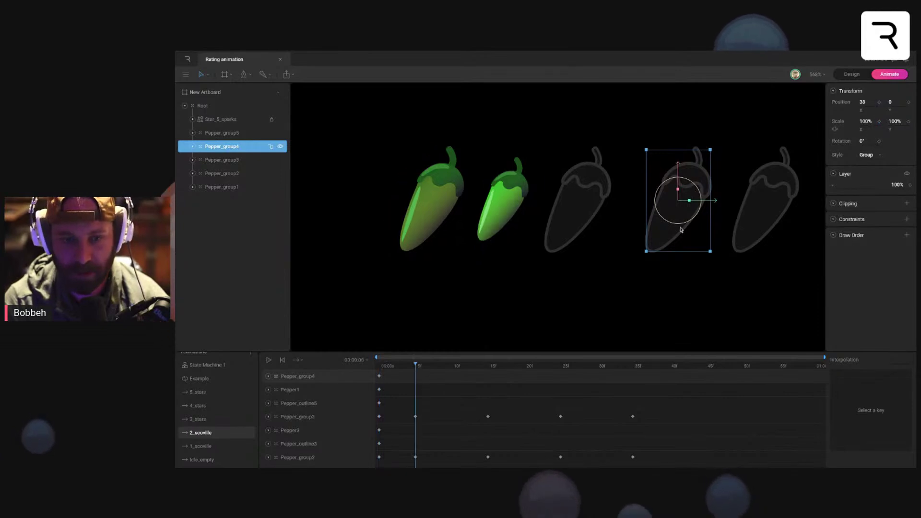
mouse_move(867, 102)
mouse_down()
mouse_move(857, 102)
mouse_move(870, 104)
mouse_up()
click(488, 371)
click(562, 369)
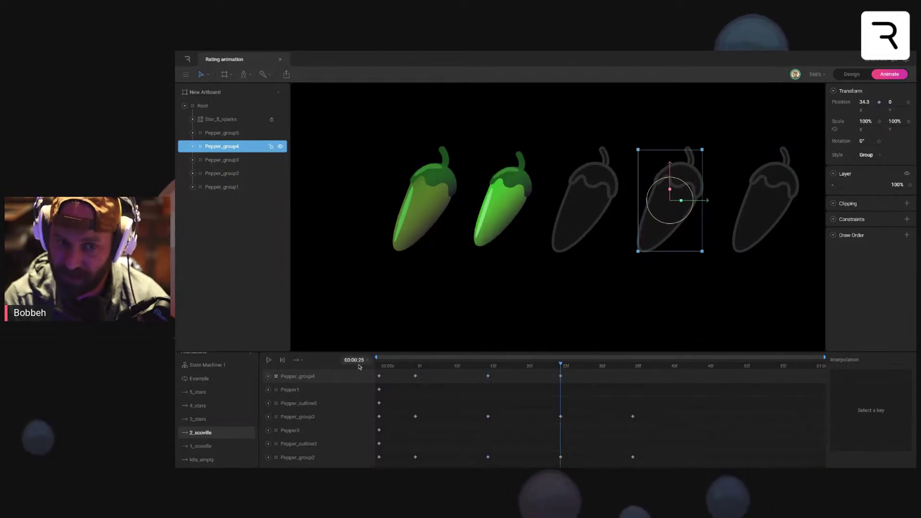
Step: Copy Pepper_group4's first keyframe to frame 35
drag(388, 372, 378, 381)
key(ctrl+c)
drag(615, 367, 384, 381)
key(ctrl+v)
Step: Apply cubic interpolation to all Pepper_group4 keyframes, shape the first key's curve to about .23, .38, .58, 1, and preview it
click(897, 360)
click(893, 388)
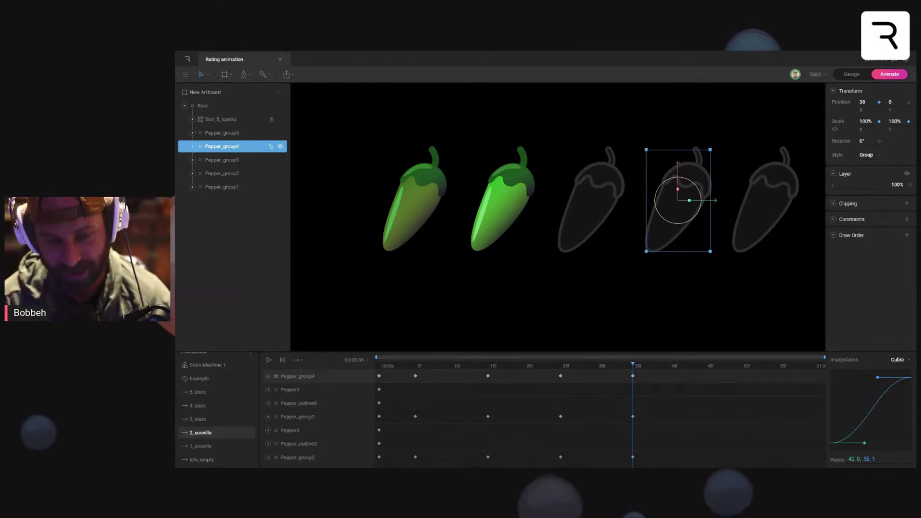
drag(394, 370, 377, 378)
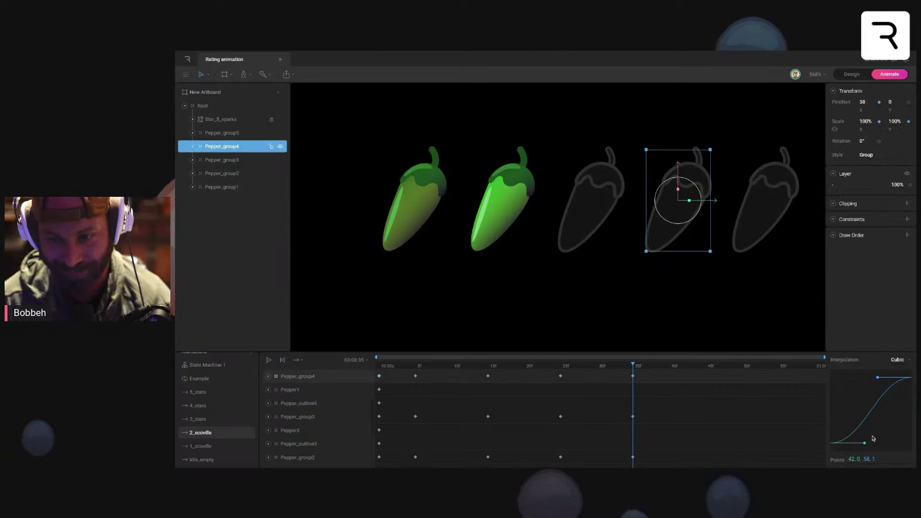
drag(865, 443, 848, 418)
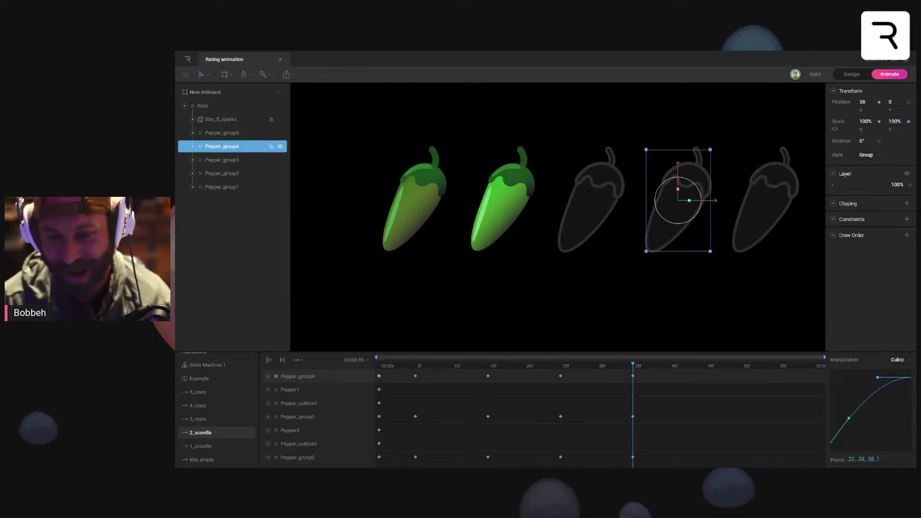
click(428, 318)
key(space)
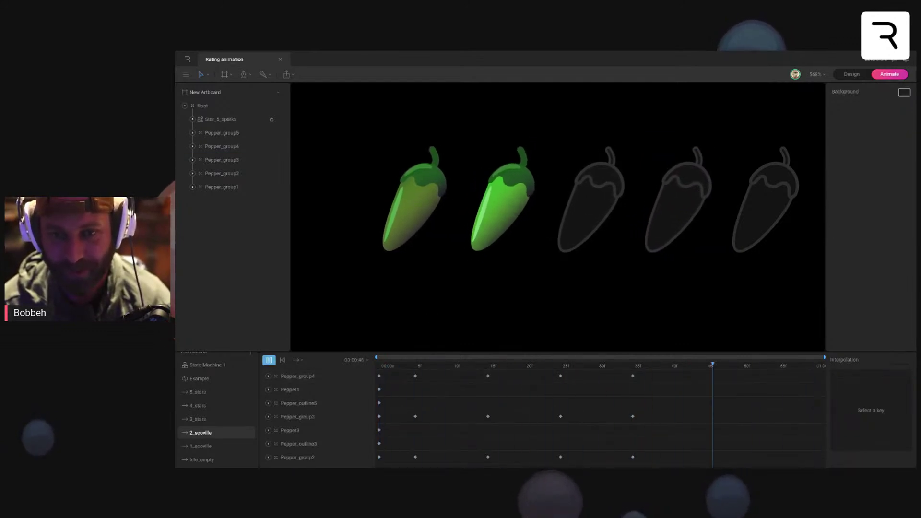
Step: Shift Pepper_group3's frame 5 position slightly closer to the second pepper and preview the adjusted bounce
mouse_move(423, 366)
mouse_down()
mouse_move(379, 366)
mouse_move(408, 366)
mouse_up()
click(423, 366)
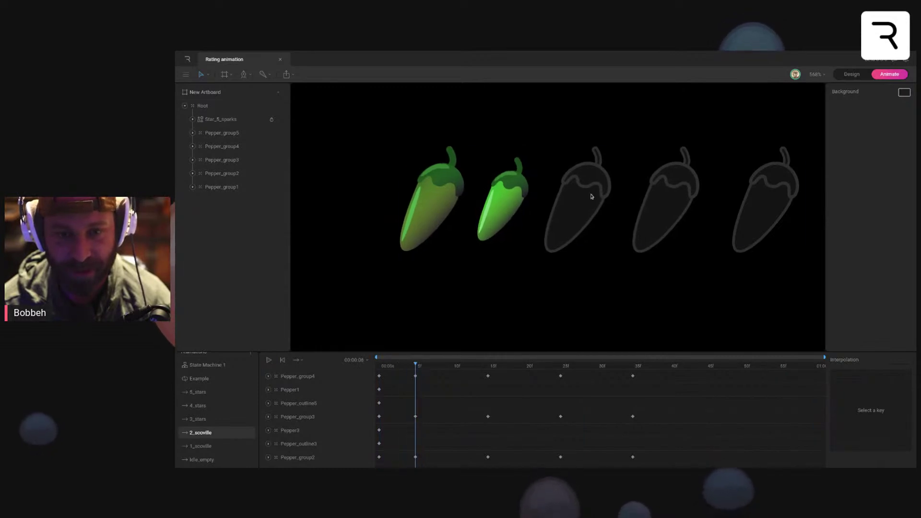
click(313, 417)
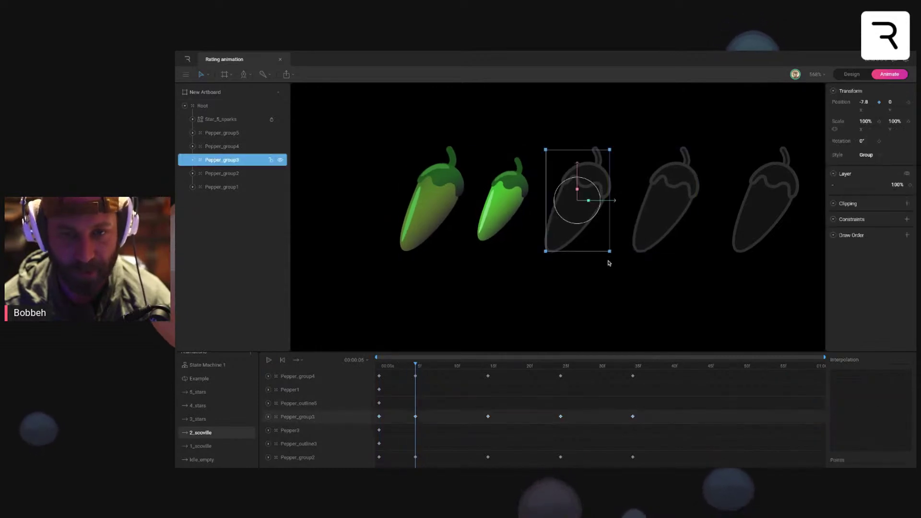
drag(866, 117, 861, 116)
key(space)
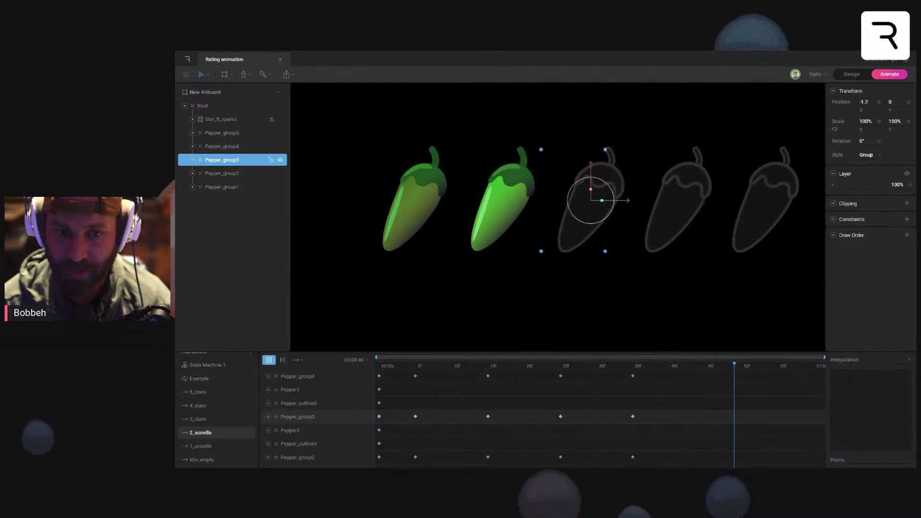
click(693, 291)
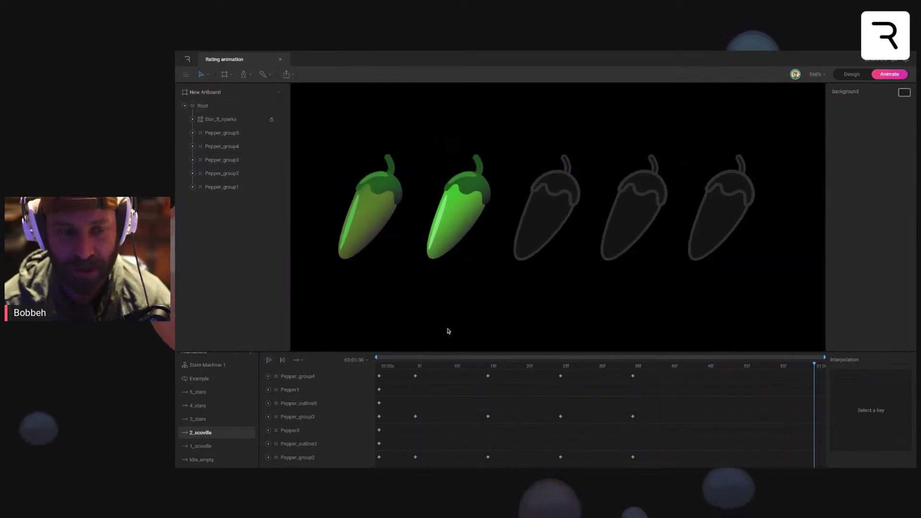
key(Home)
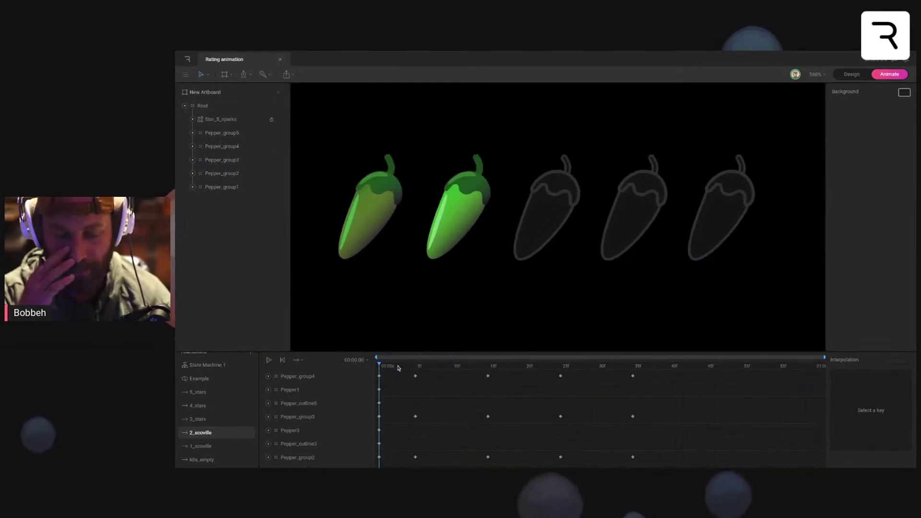
key(space)
key(space)
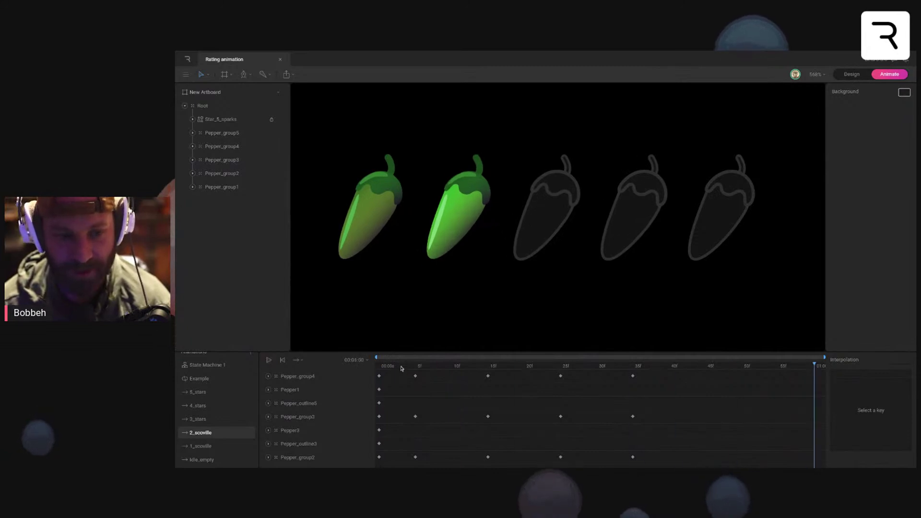
Step: Key Pepper_group5's X position at frames 5, 15 and 25 for a sideways bounce, starting with 74.3 at frame 5
scroll(416, 404, up, 2)
mouse_move(389, 368)
mouse_down()
mouse_move(379, 369)
mouse_move(415, 366)
mouse_move(379, 366)
mouse_up()
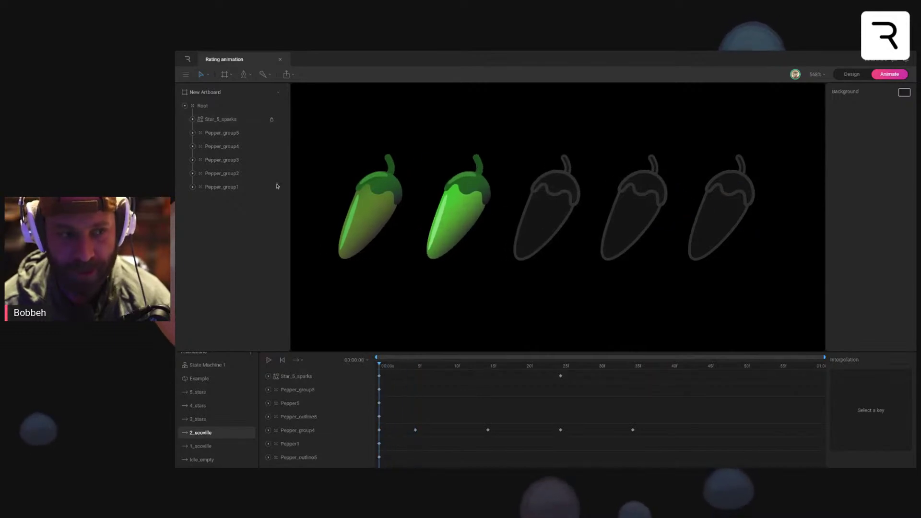
click(230, 146)
click(230, 133)
drag(379, 366, 416, 366)
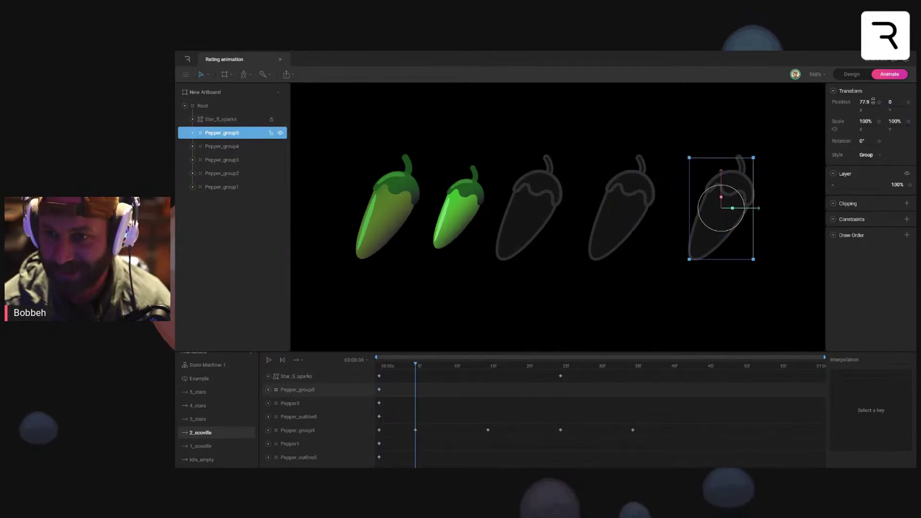
drag(874, 102, 873, 116)
click(491, 367)
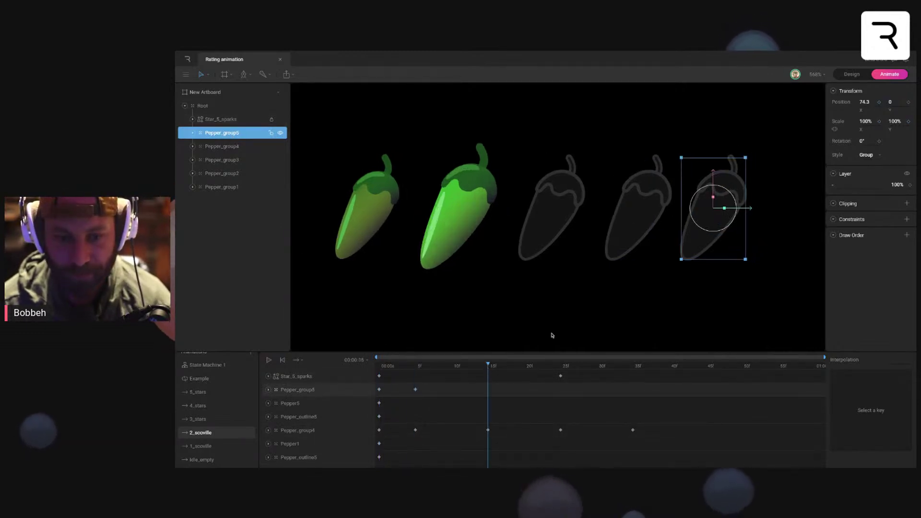
drag(873, 101, 874, 98)
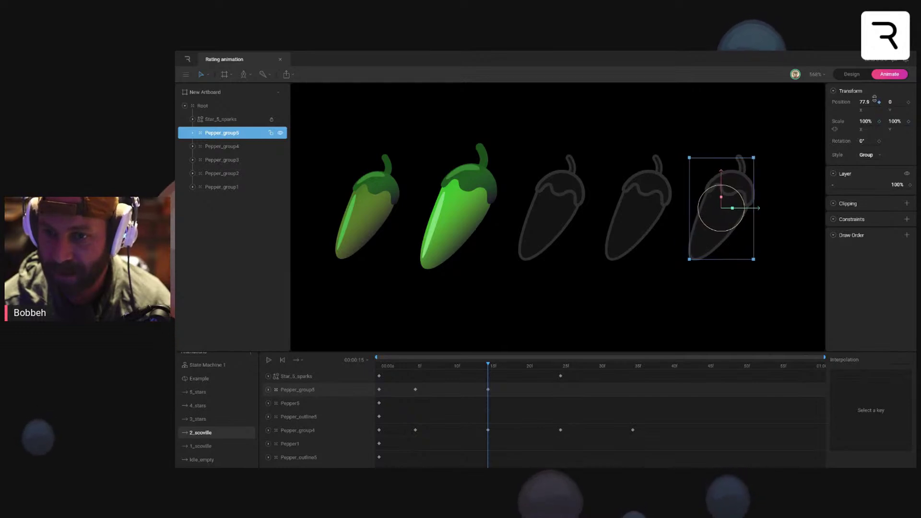
click(560, 367)
drag(874, 101, 874, 112)
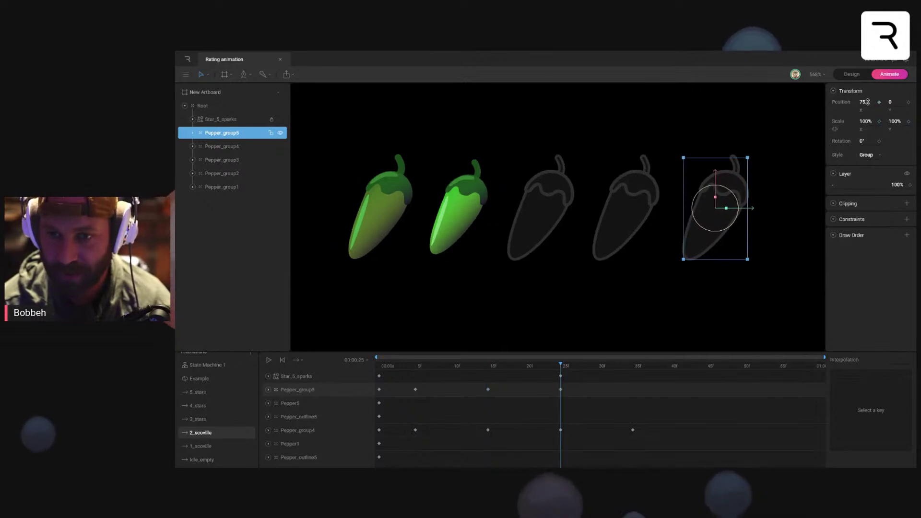
Step: Copy Pepper_group5's first keyframe to frame 35
click(632, 368)
drag(378, 391, 388, 388)
key(ctrl+c)
key(ctrl+v)
Step: Apply cubic interpolation to all Pepper_group5 keyframes, steepen the start of the first key's curve, and preview the whole animation
drag(647, 386, 374, 394)
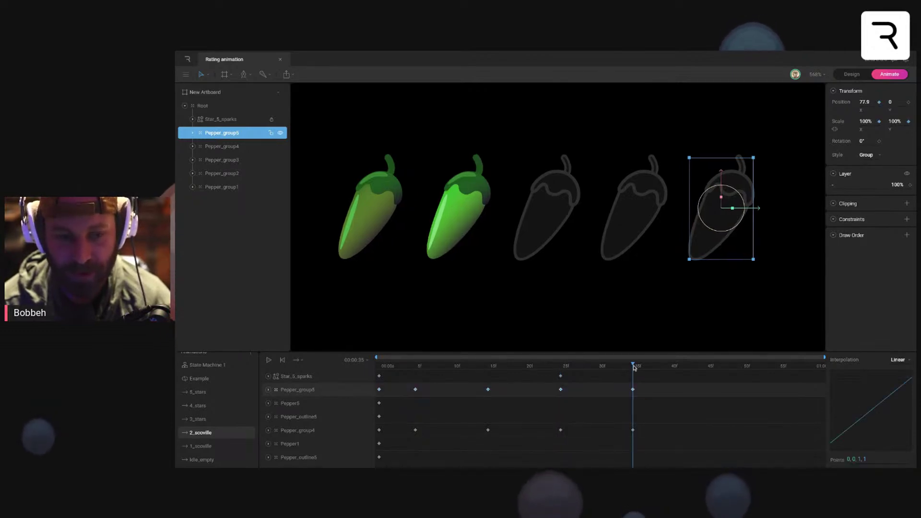
click(910, 360)
click(897, 388)
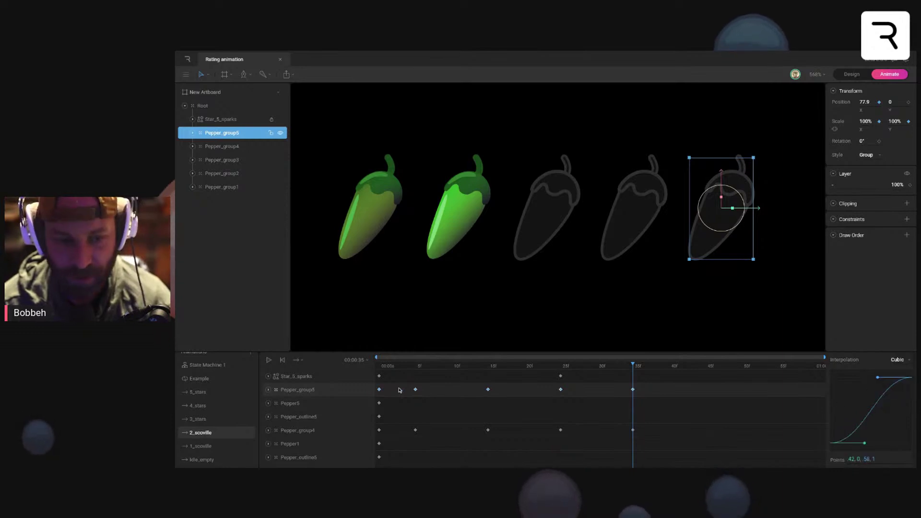
drag(864, 443, 852, 422)
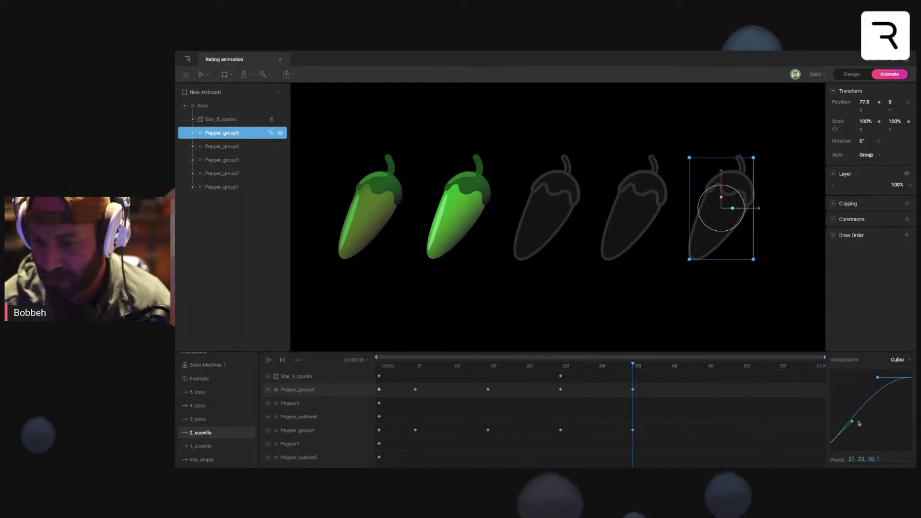
drag(852, 421, 846, 416)
drag(628, 366, 524, 367)
key(space)
click(485, 309)
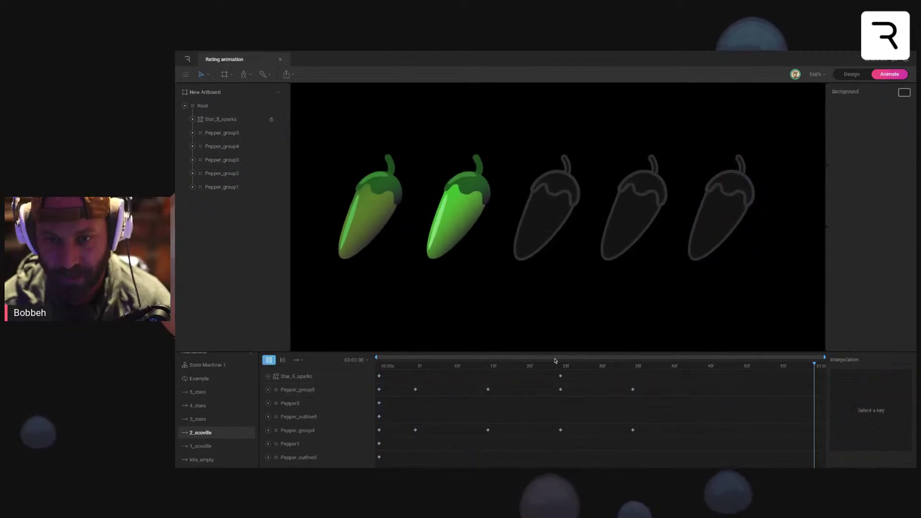
key(space)
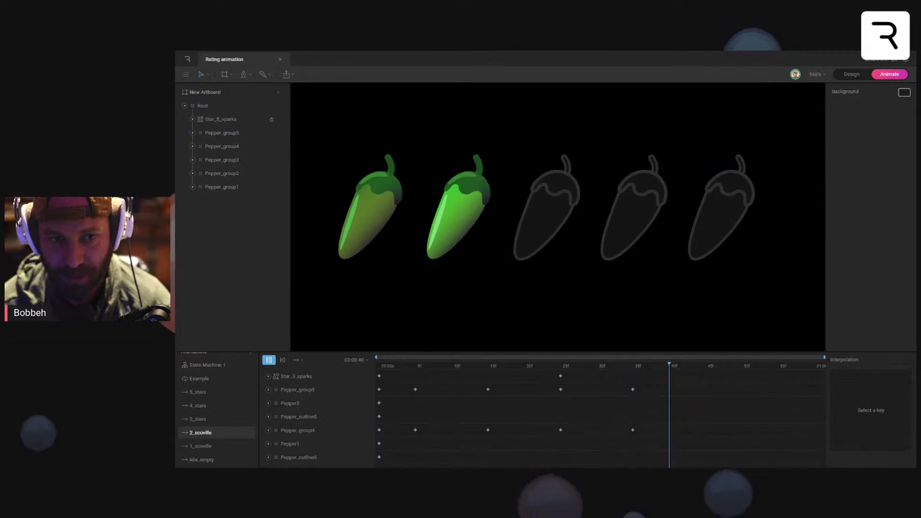
key(space)
drag(505, 367, 380, 384)
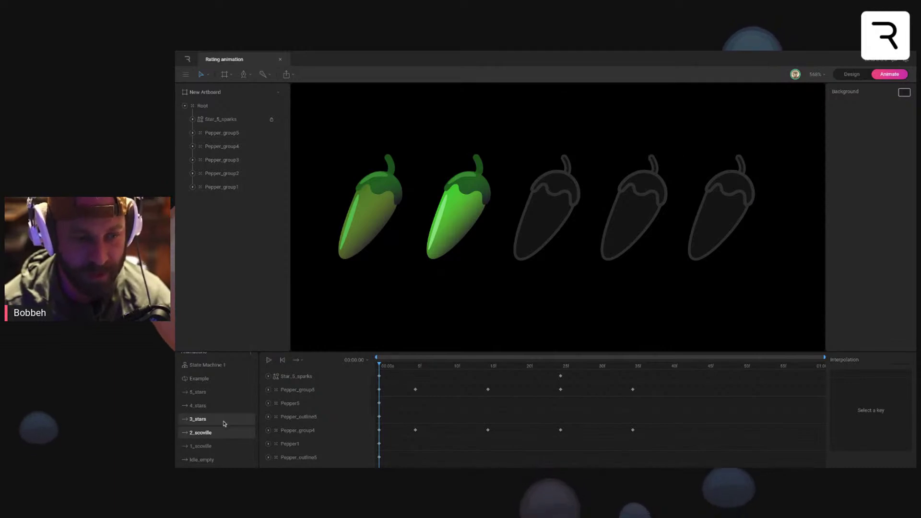
Step: Rename the 3_stars animation to 3_scoville and copy all first-frame keyframes from 2_scoville into it
double_click(207, 419)
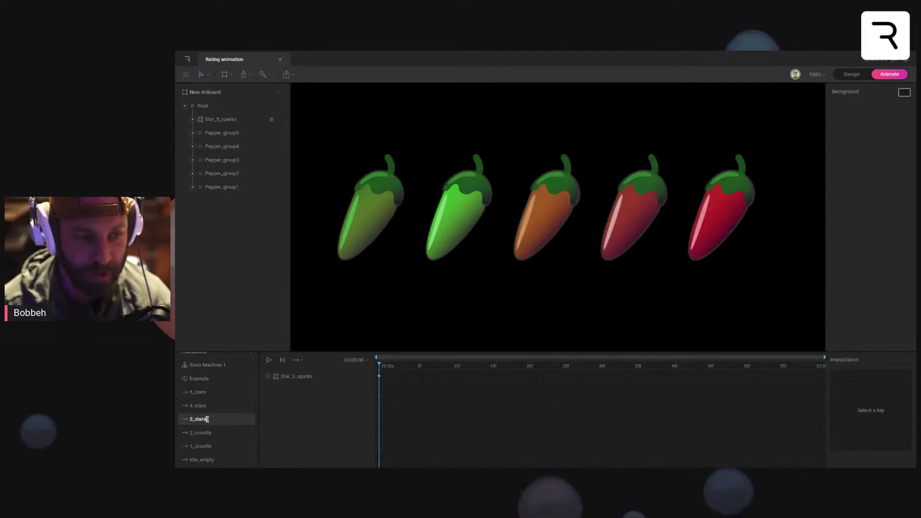
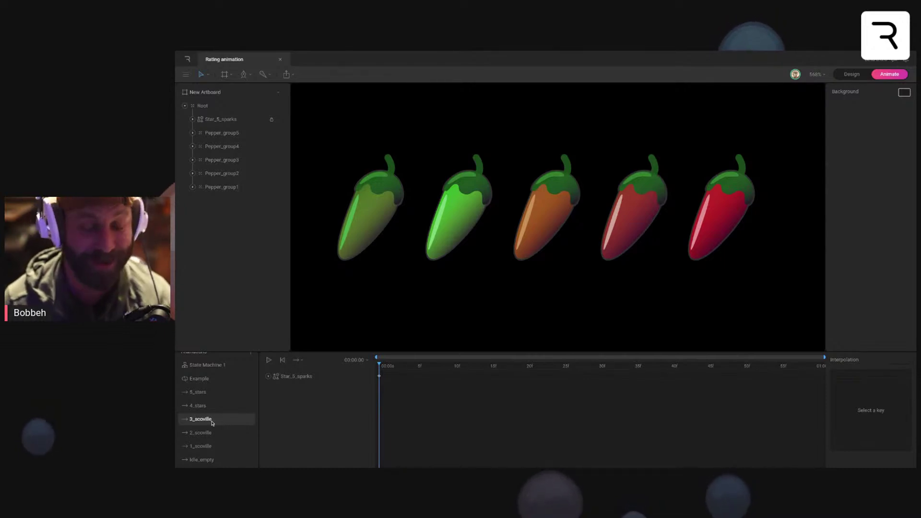
click(201, 434)
drag(388, 373, 384, 468)
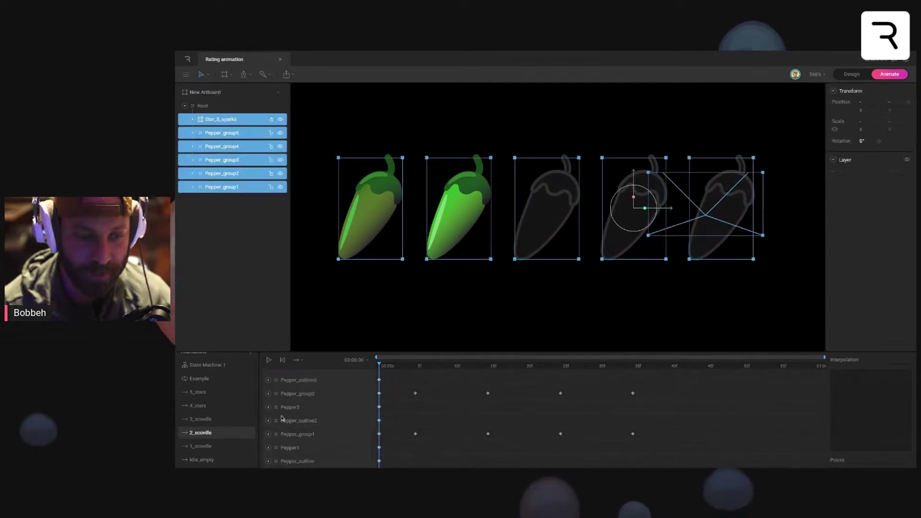
click(222, 421)
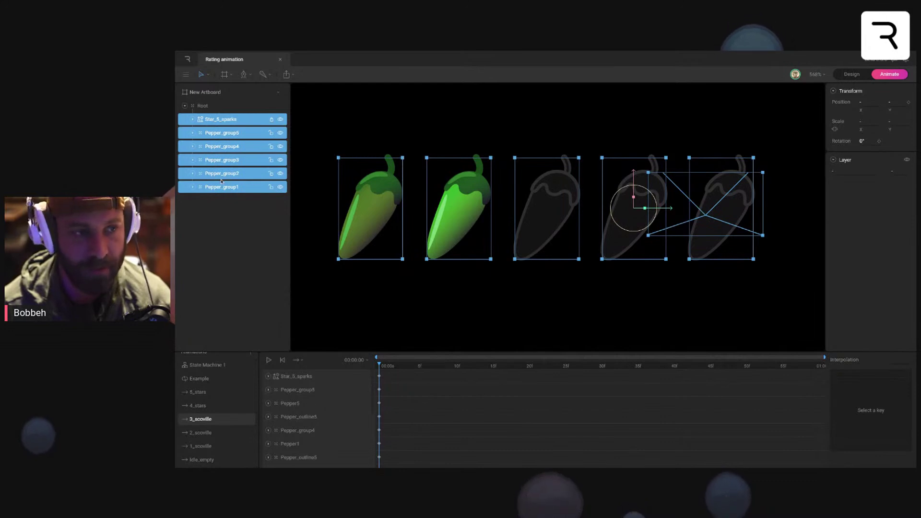
click(222, 160)
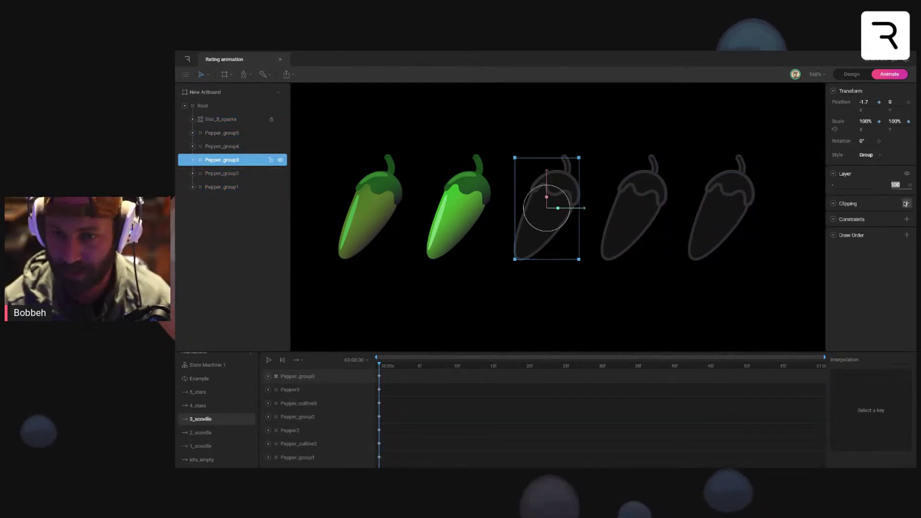
click(192, 160)
click(233, 175)
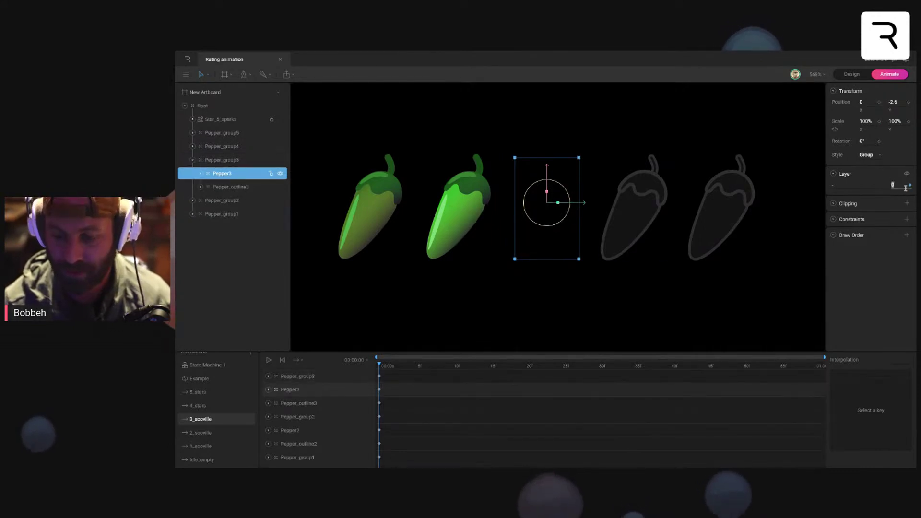
click(252, 164)
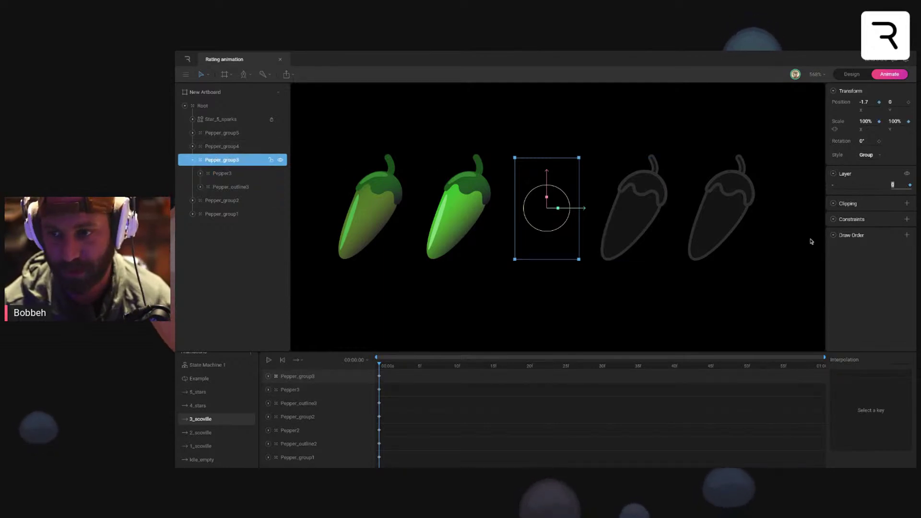
click(771, 271)
key(ctrl+z)
key(ctrl+z)
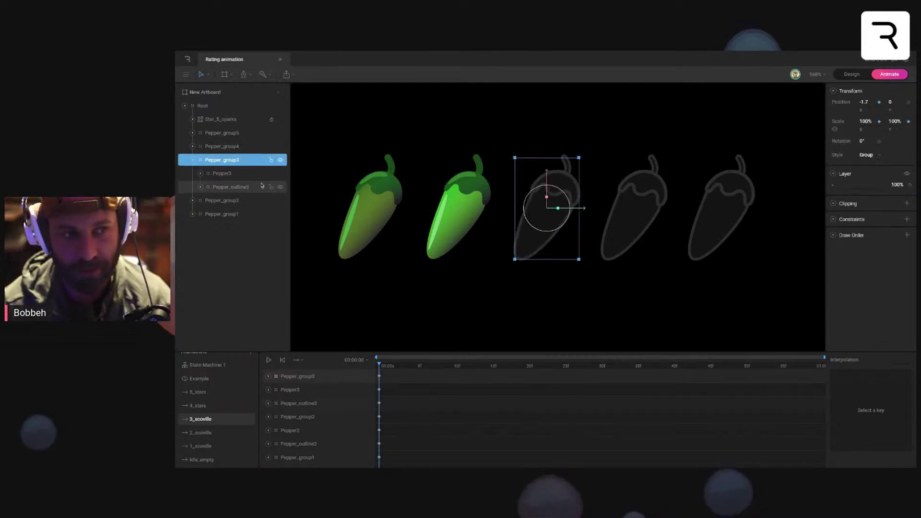
Step: At frame 0, set Pepper_outline3's opacity to 0% and Pepper3's opacity to 100%
click(235, 186)
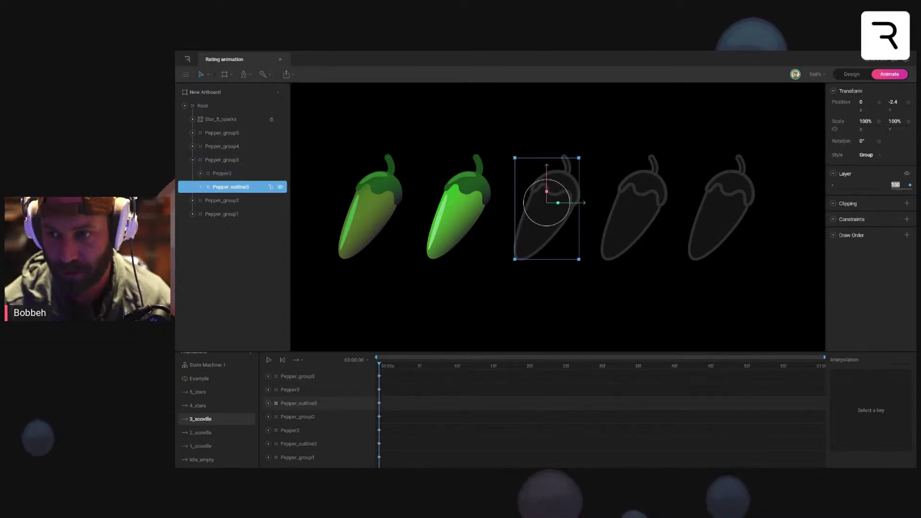
text(0)
key(Return)
click(222, 173)
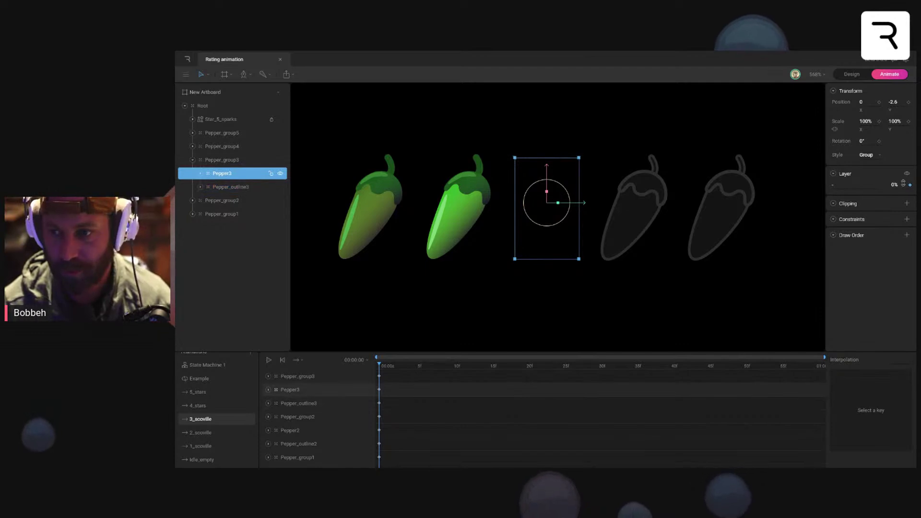
text(100)
key(Return)
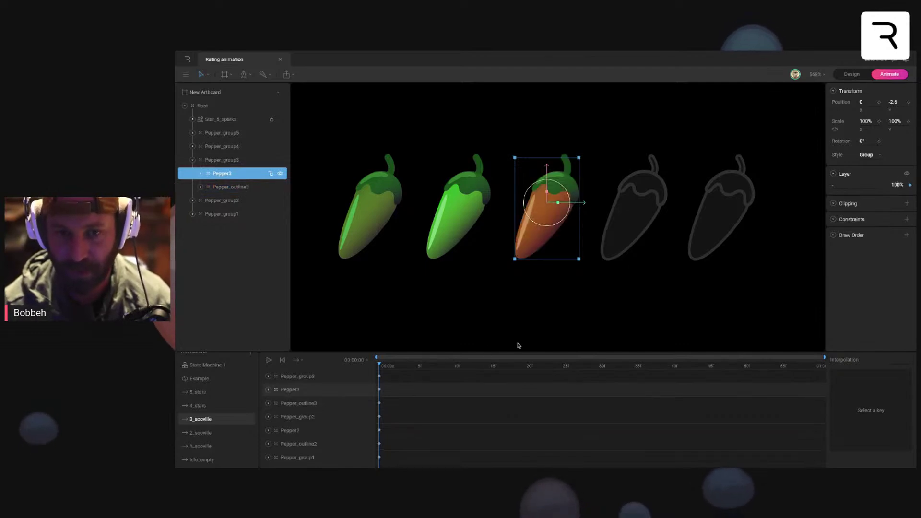
Step: Copy only the X and Y scale keyframes of Pepper_group2 from the 2_scoville animation
drag(408, 366, 416, 366)
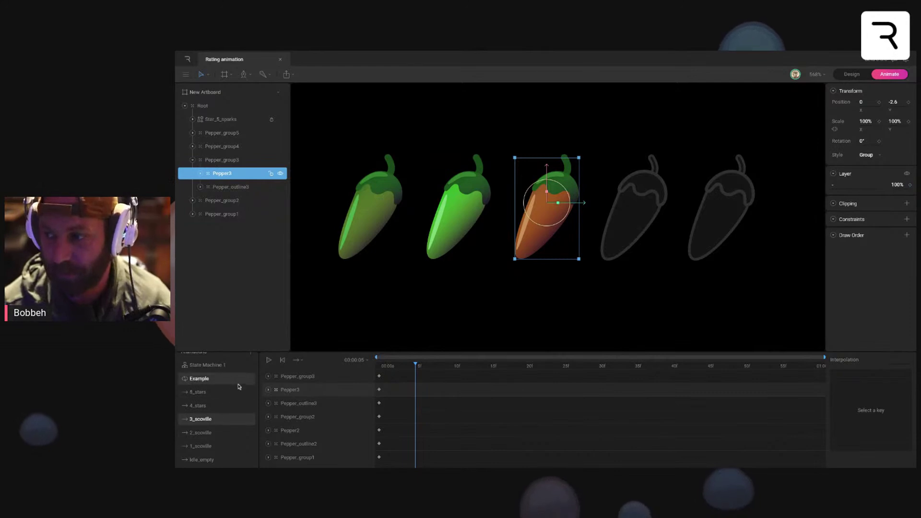
click(204, 433)
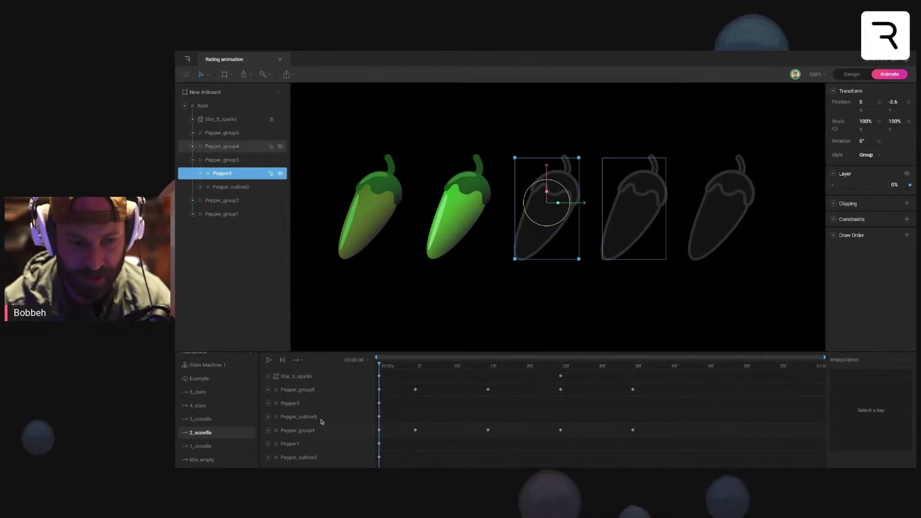
scroll(327, 434, down, 5)
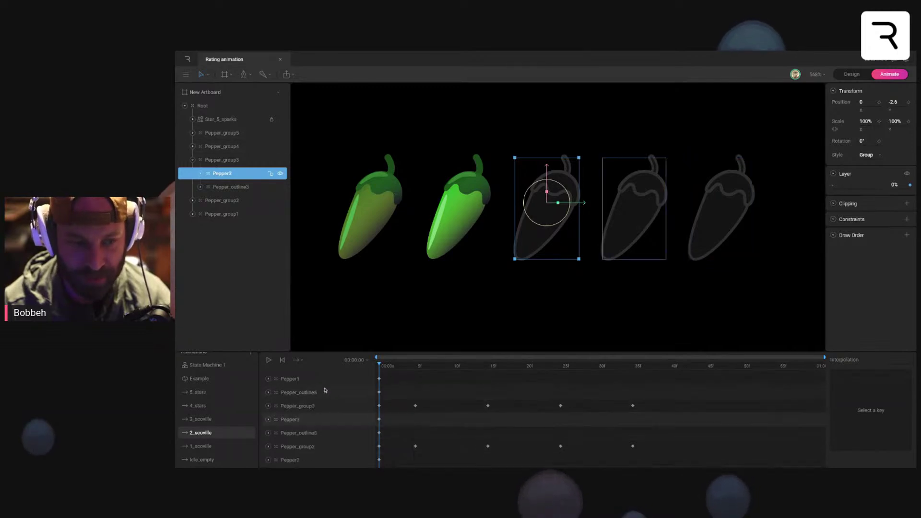
click(330, 444)
drag(653, 438, 371, 447)
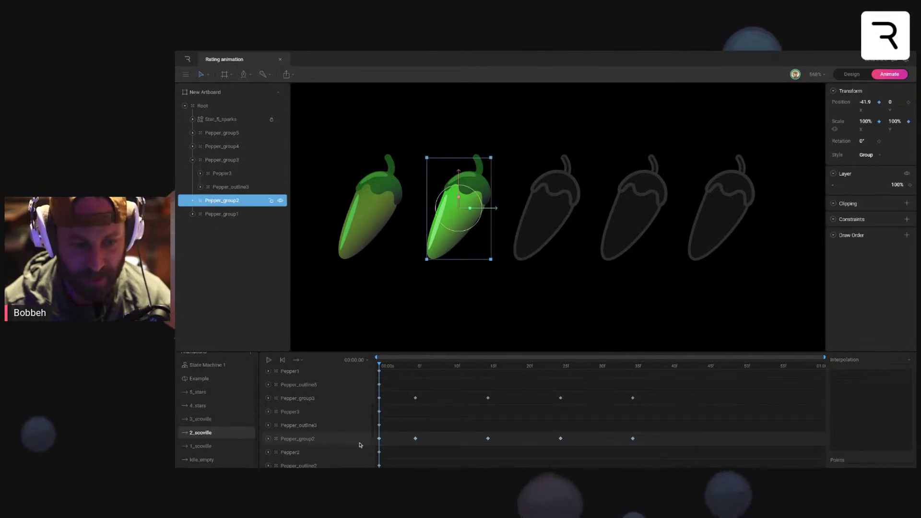
click(268, 438)
scroll(397, 413, down, 3)
scroll(398, 406, up, 1)
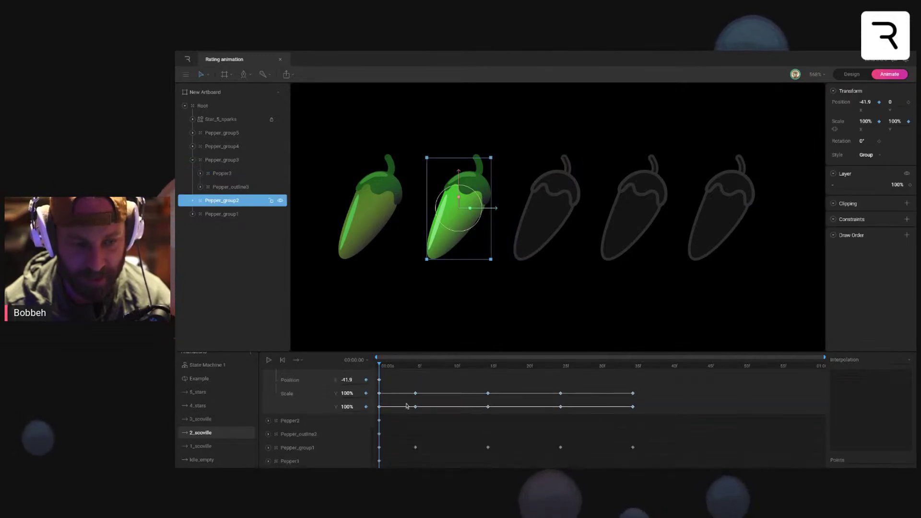
click(582, 411)
drag(653, 402, 368, 427)
Step: Paste the copied scale keyframes onto Pepper_group3 at frame 0 of 3_scoville and preview its bounce
click(230, 419)
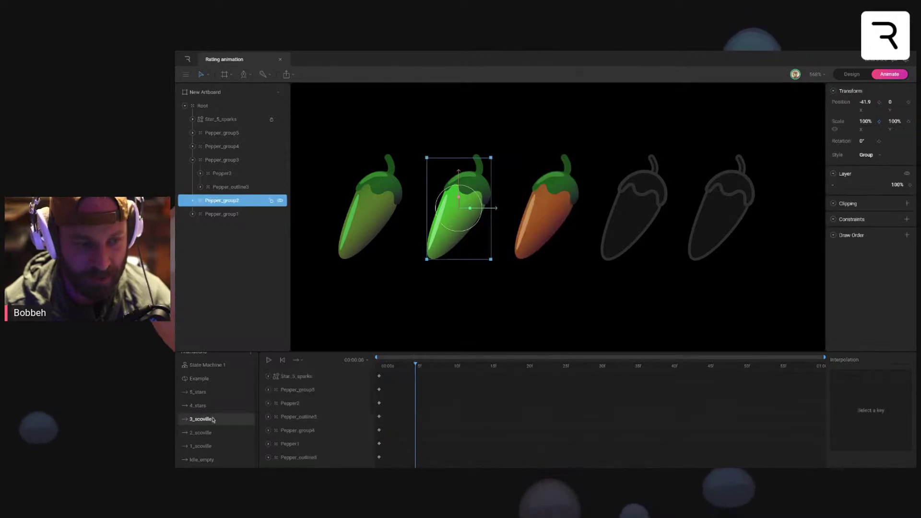
click(380, 367)
click(543, 234)
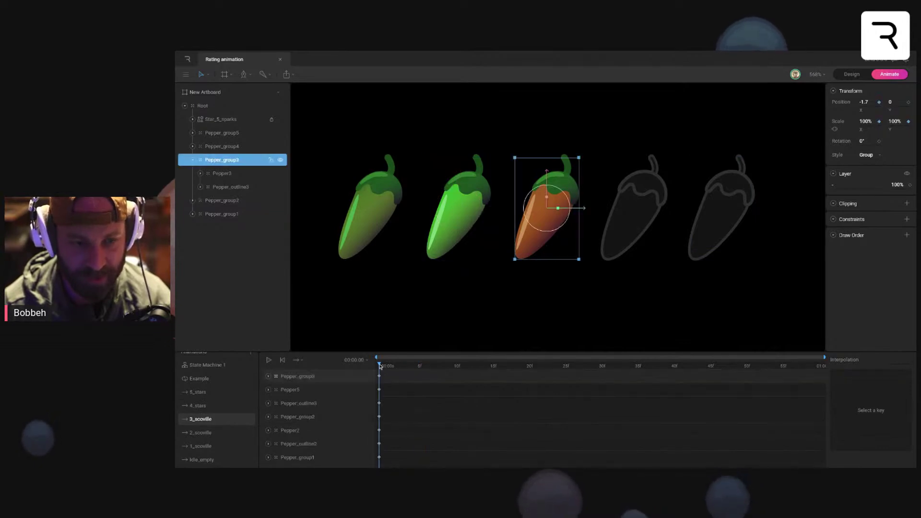
key(space)
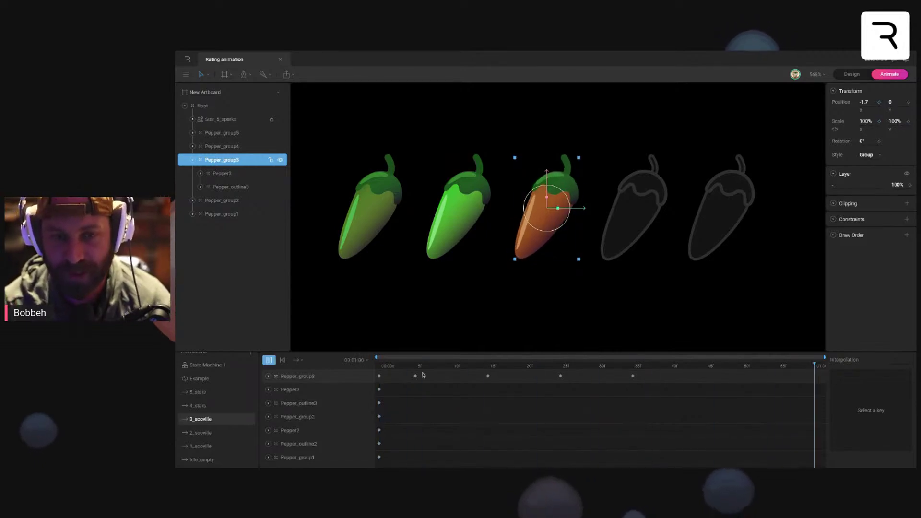
key(space)
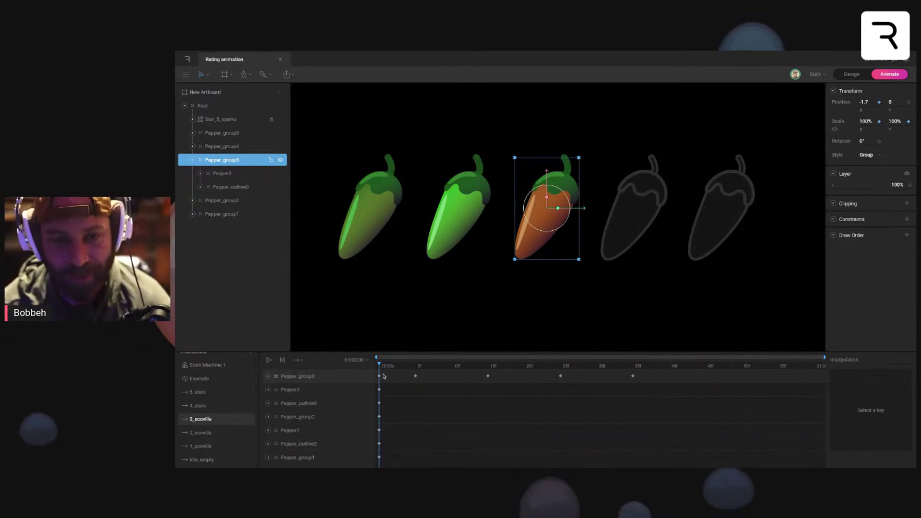
key(space)
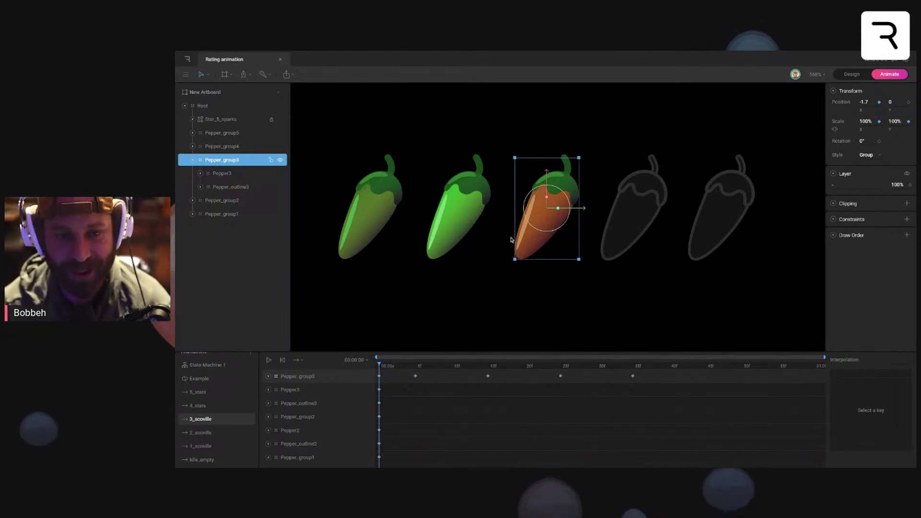
Step: Key Pepper_group2's X position at frames 5, 15 and 25 for a sideways bounce, starting towards the third pepper
click(424, 410)
key(period)
key(period)
key(period)
key(period)
key(period)
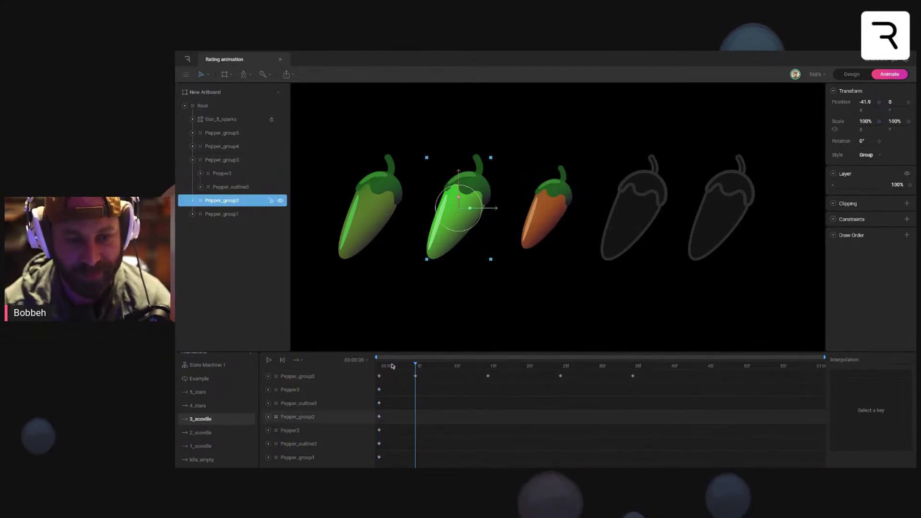
drag(870, 101, 874, 98)
click(491, 366)
click(561, 367)
Step: Copy Pepper_group2's first keyframe to frame 35
click(379, 417)
drag(596, 368, 633, 368)
key(ctrl+v)
Step: Apply cubic interpolation to all Pepper_group2 keyframes, steepen the first key's curve start to .21, .37, and preview the animation
drag(643, 411, 376, 420)
click(897, 360)
click(901, 388)
click(388, 415)
click(561, 376)
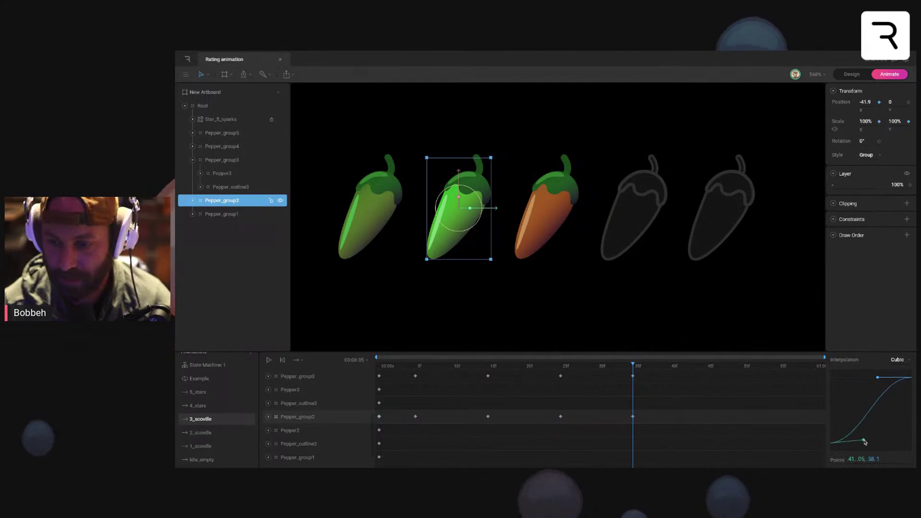
click(269, 360)
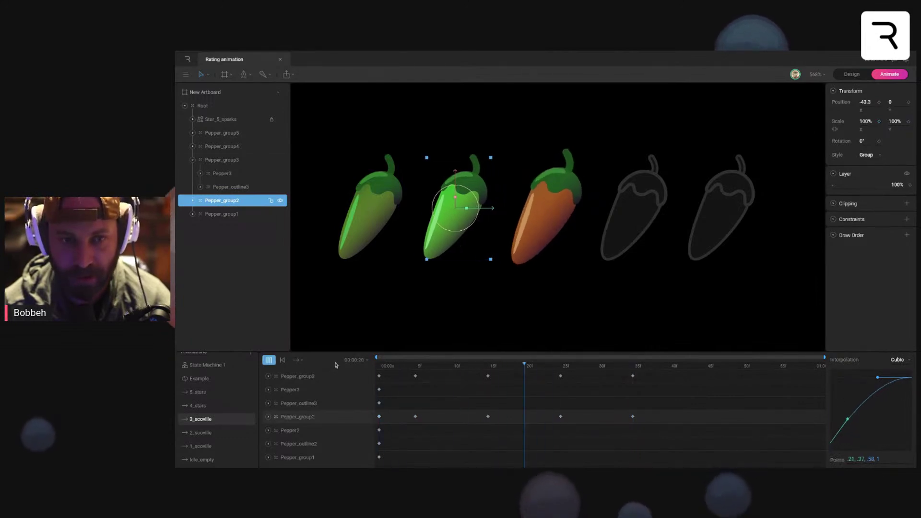
Step: Key Pepper_group1's X position at frames 5, 15 and 25 for a sideways bounce, starting with -78 at frame 5
click(363, 230)
drag(388, 367, 416, 366)
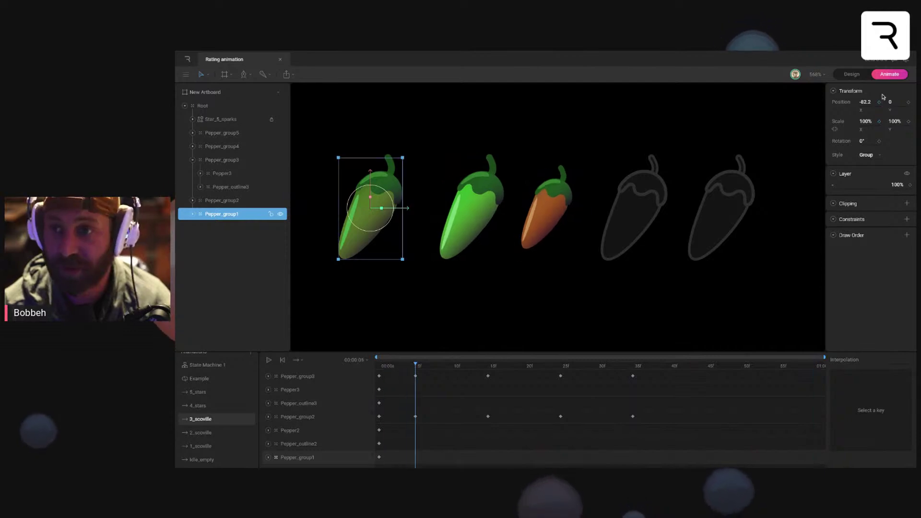
mouse_move(871, 99)
mouse_down()
mouse_move(859, 101)
mouse_move(867, 97)
mouse_up()
click(488, 367)
click(561, 367)
Step: Copy Pepper_group1's first keyframe to frame 35
drag(402, 452, 375, 462)
key(ctrl+c)
drag(602, 367, 633, 367)
key(ctrl+v)
key(space)
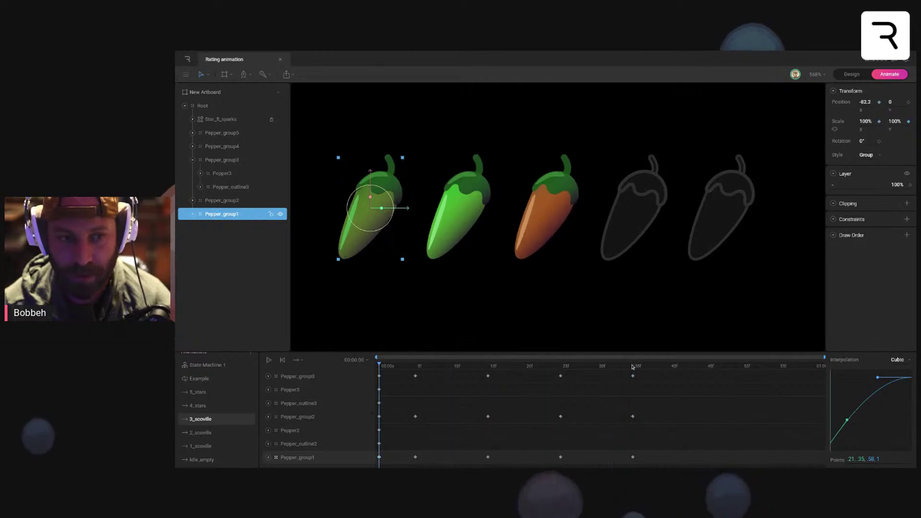
Step: Apply cubic interpolation to all Pepper_group1 keyframes and play the animation
drag(644, 452, 375, 461)
click(895, 362)
click(896, 385)
key(space)
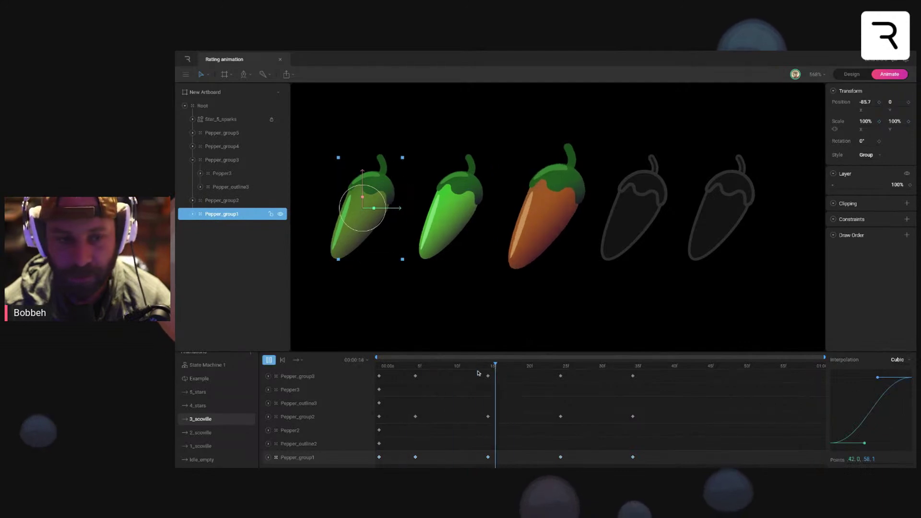
Step: Replay 3_scoville and step to frame 5 to check the timing and spacing of the three coloured peppers' bounces
key(space)
key(space)
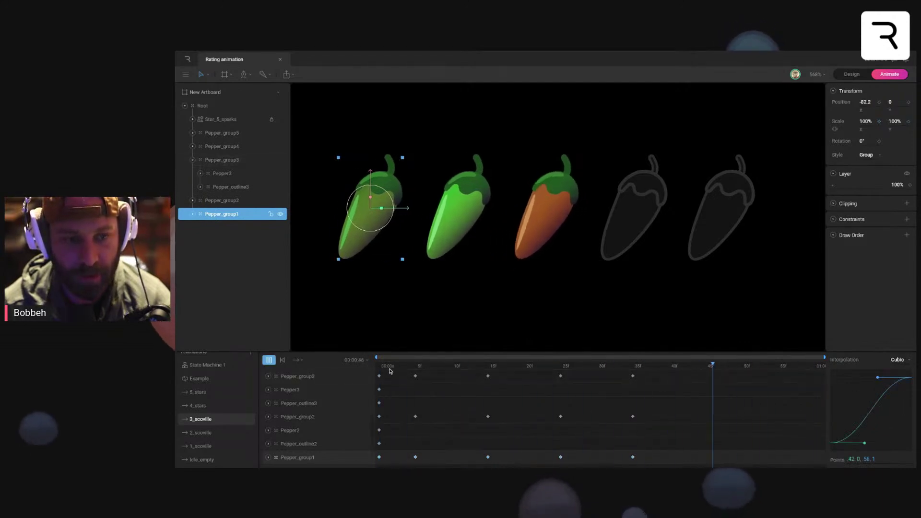
key(space)
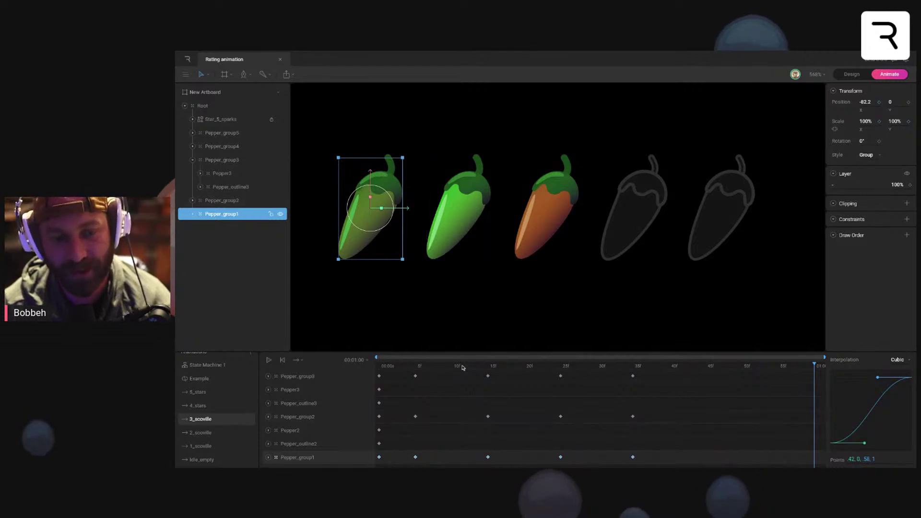
drag(464, 367, 355, 341)
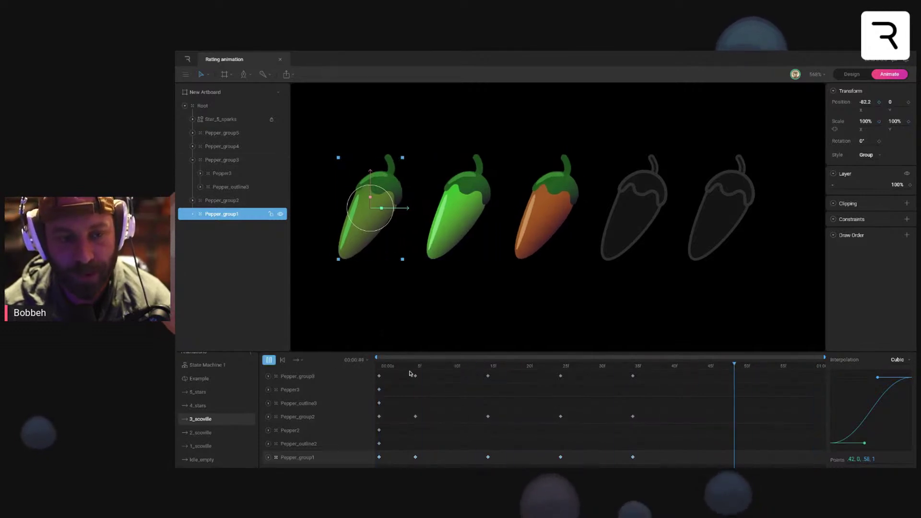
key(space)
key(space)
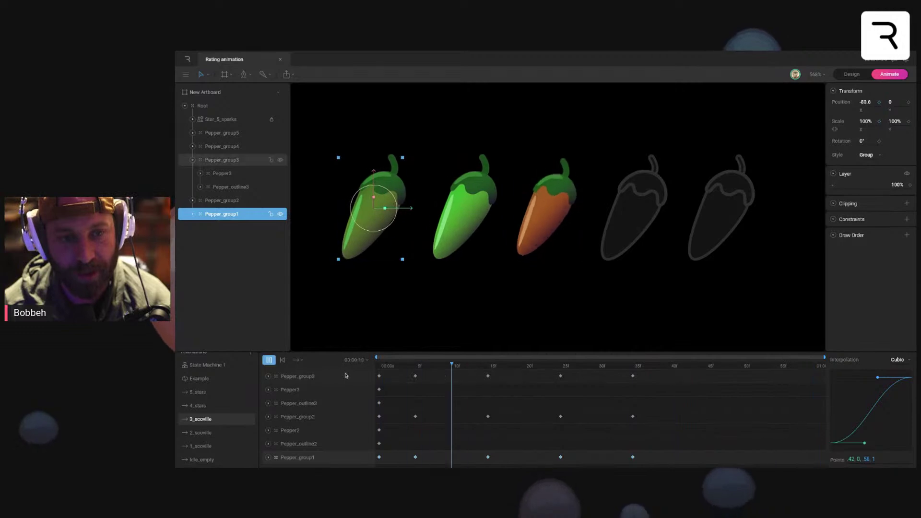
key(space)
key(space)
key(Home)
key(period)
key(period)
key(period)
key(period)
key(period)
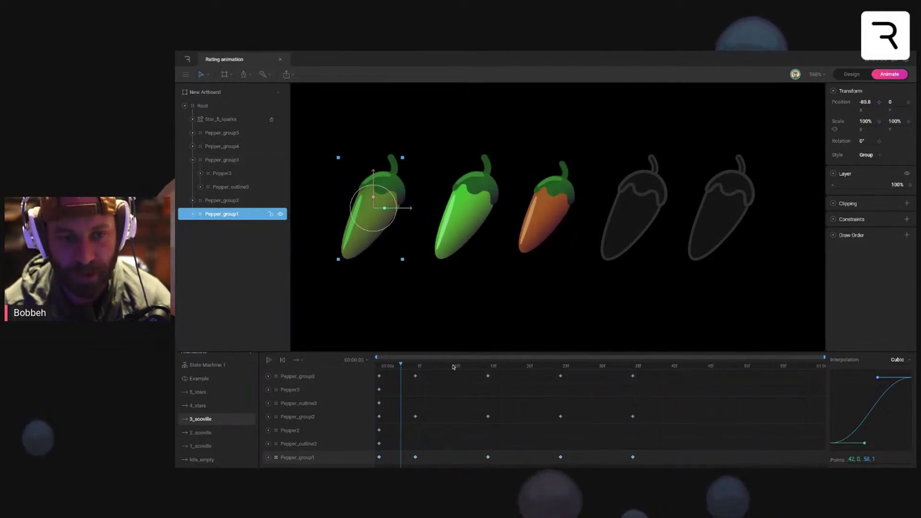
mouse_move(415, 366)
mouse_down()
mouse_move(379, 366)
mouse_move(415, 366)
mouse_up()
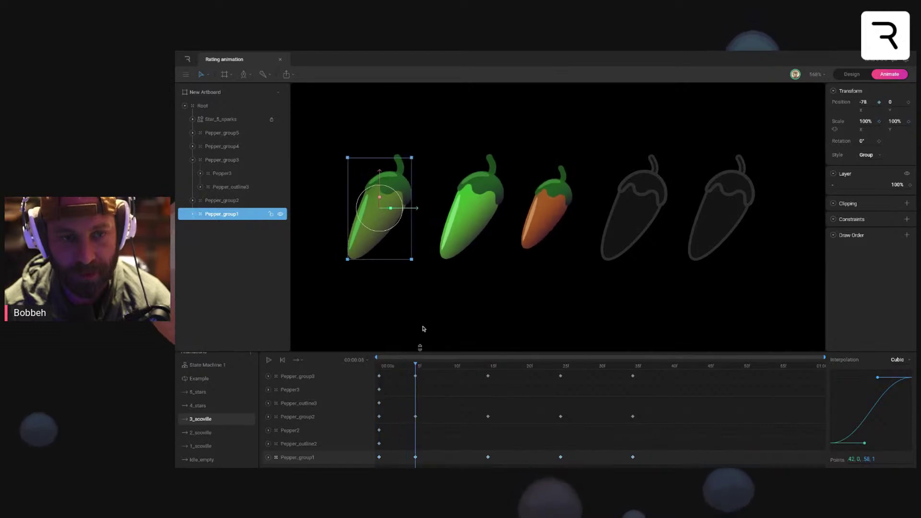
Step: Key Pepper_group4's X position at frame 5 to 32.6, moving it towards the third pepper
key(Home)
click(417, 367)
click(638, 201)
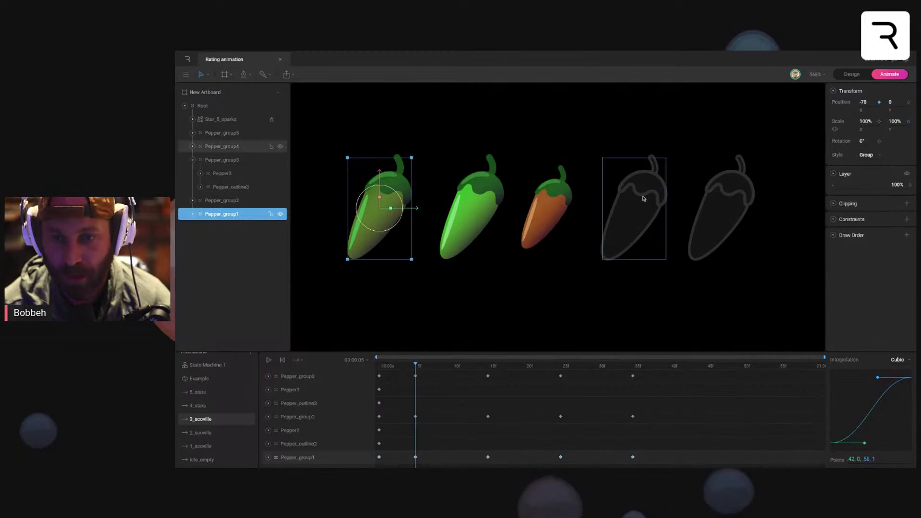
mouse_move(668, 212)
mouse_down()
mouse_move(658, 211)
mouse_move(667, 211)
mouse_up()
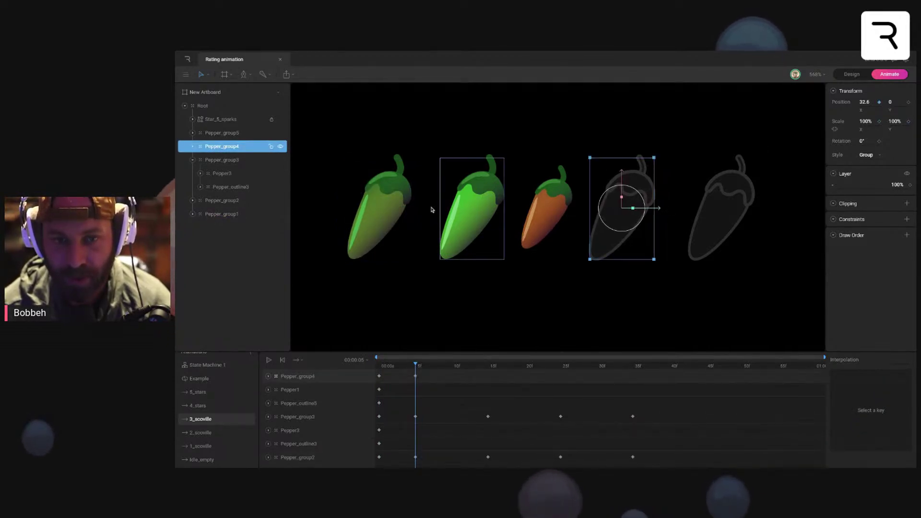
Step: Key Pepper_group4's X position away from the third pepper at frame 15 and at 36.6 at frame 25
drag(444, 368, 488, 367)
drag(640, 210, 676, 209)
click(561, 367)
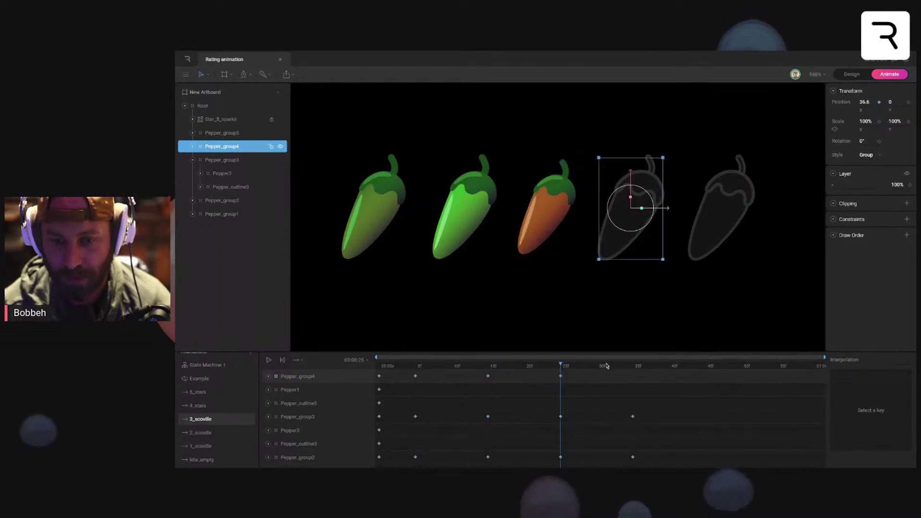
Step: Copy Pepper_group4's first keyframe to frame 35
click(633, 366)
click(379, 376)
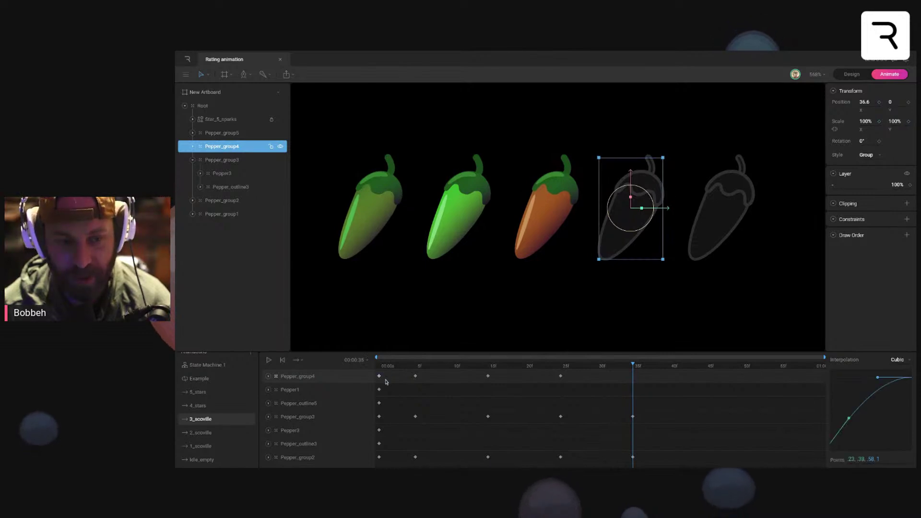
key(ctrl+c)
key(ctrl+v)
Step: Apply cubic interpolation with a fast-start curve (.22, .39, .58, 1) to all Pepper_group4 keyframes and play the animation
drag(644, 370, 374, 382)
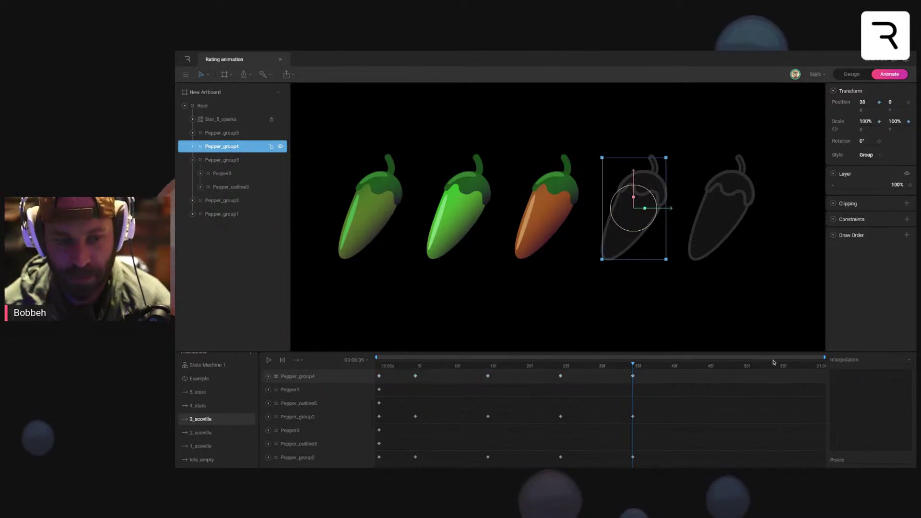
click(904, 364)
click(897, 384)
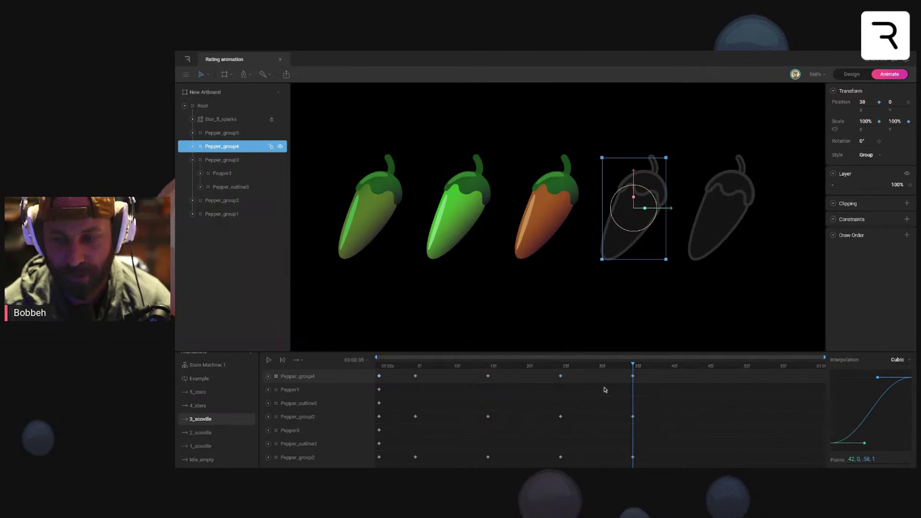
drag(866, 445, 849, 418)
key(space)
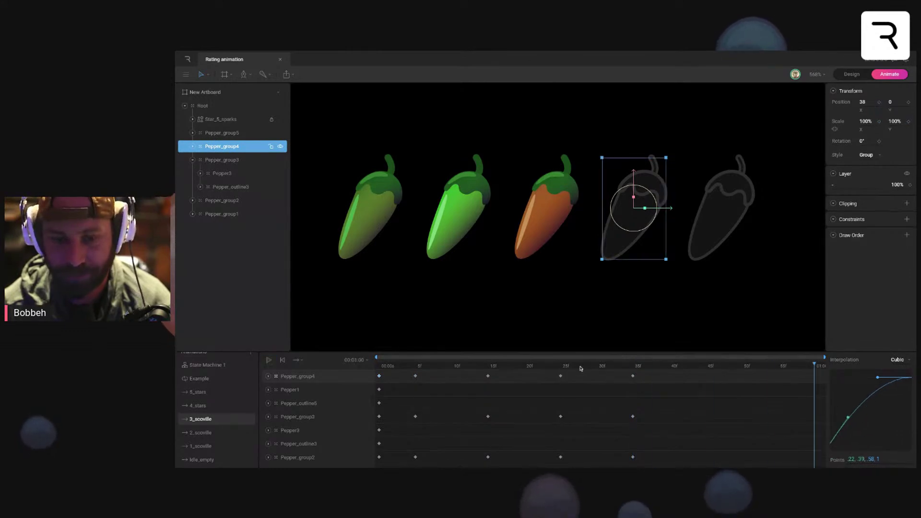
Step: Key Pepper_group5's X position at 74.4 at frame 5, slightly outward at frame 15 and at 76.9 at frame 25
click(725, 207)
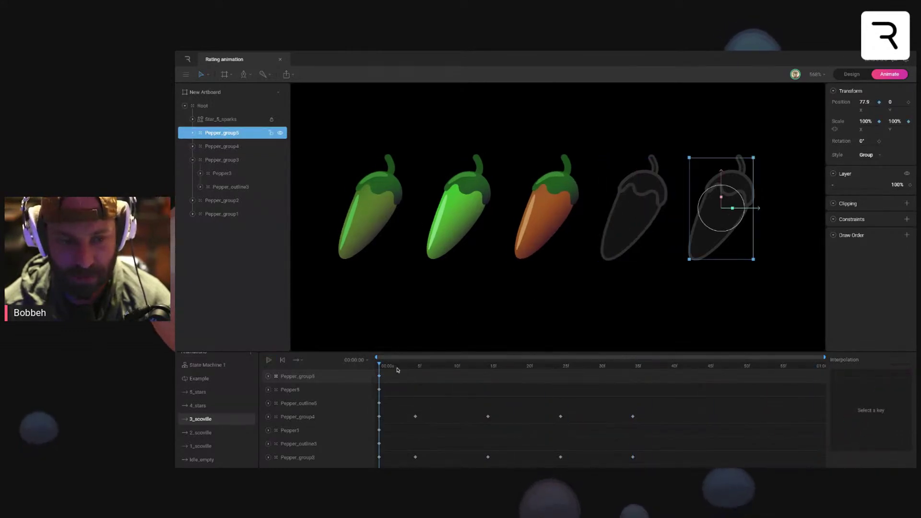
click(416, 365)
drag(749, 209, 741, 209)
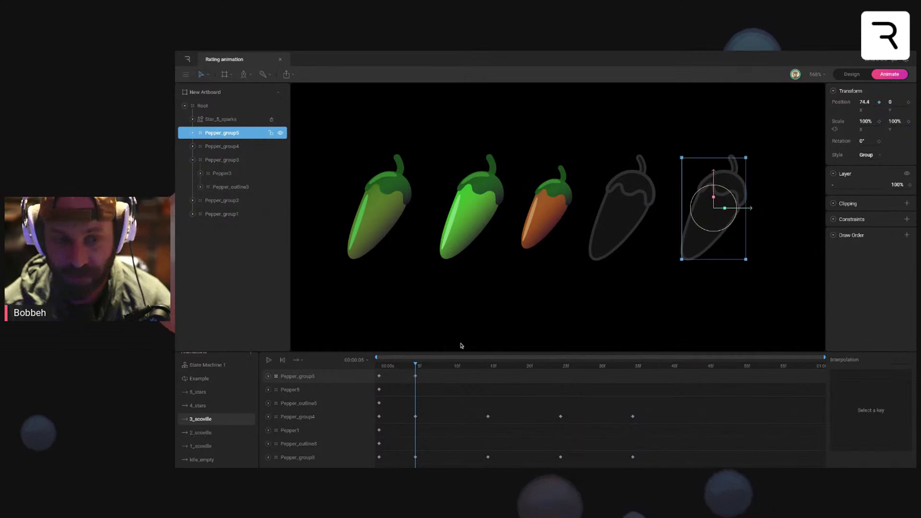
click(474, 367)
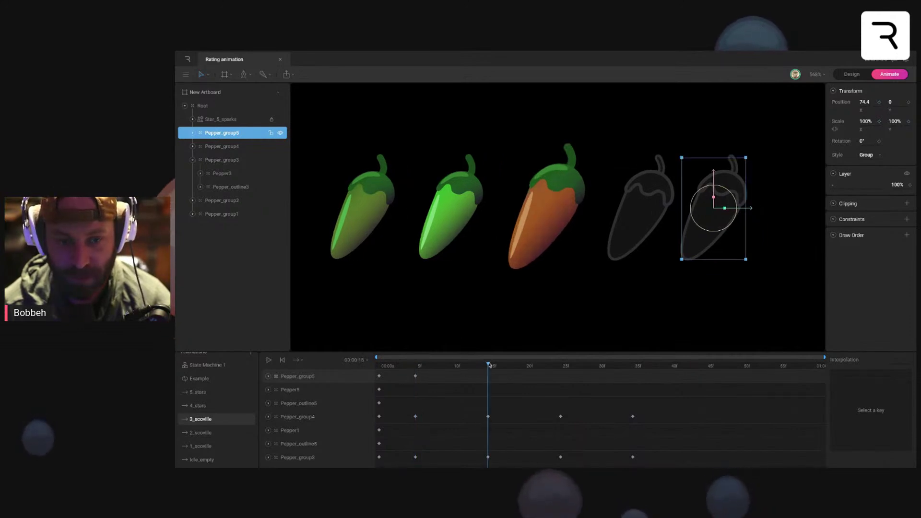
mouse_move(757, 214)
mouse_down()
mouse_move(769, 214)
mouse_move(750, 210)
mouse_up()
click(563, 367)
Step: Copy Pepper_group5's first keyframe to frame 35 and play the animation
click(380, 376)
key(ctrl+c)
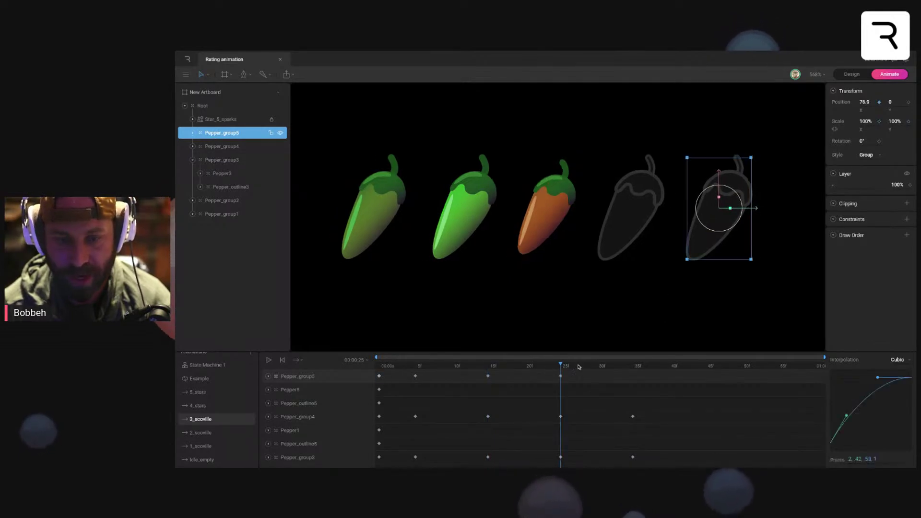
click(631, 367)
key(ctrl+v)
drag(634, 367, 281, 380)
key(space)
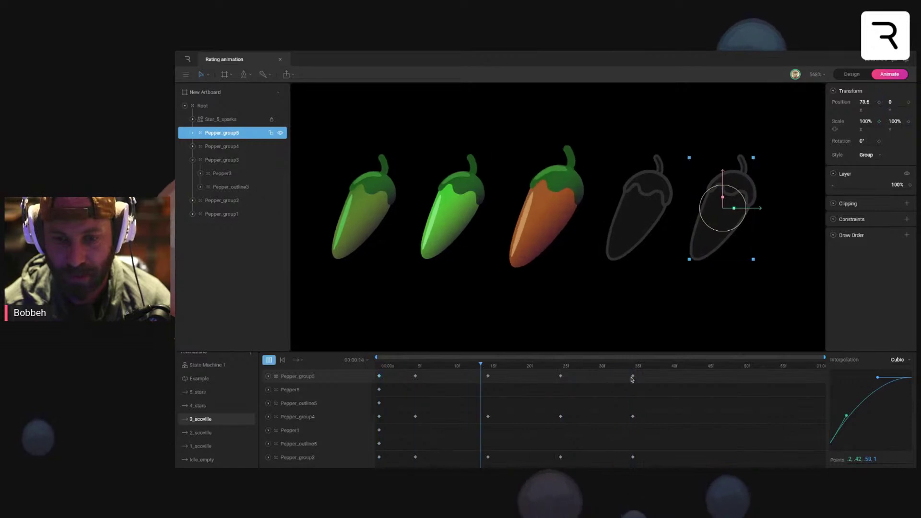
Step: Apply cubic interpolation with a fast-start curve to all Pepper_group5 keyframes and replay 3_scoville
drag(642, 373, 374, 379)
click(897, 360)
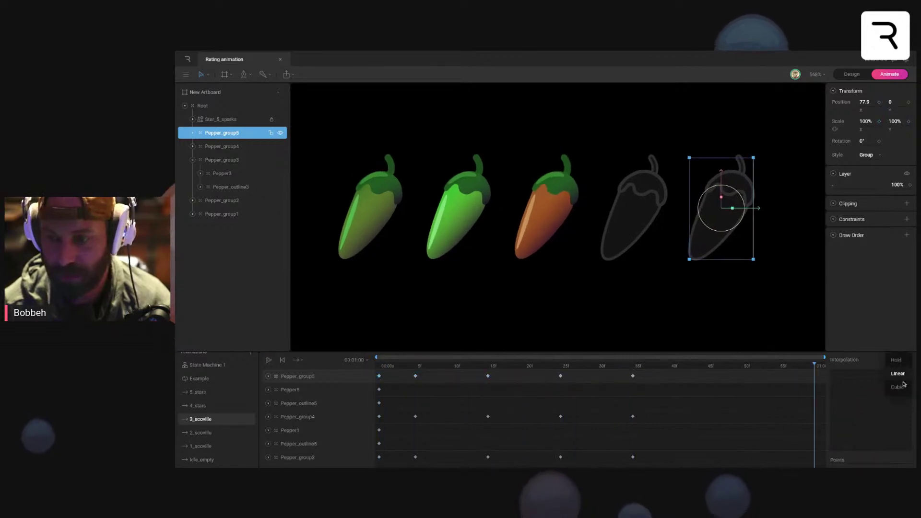
click(896, 373)
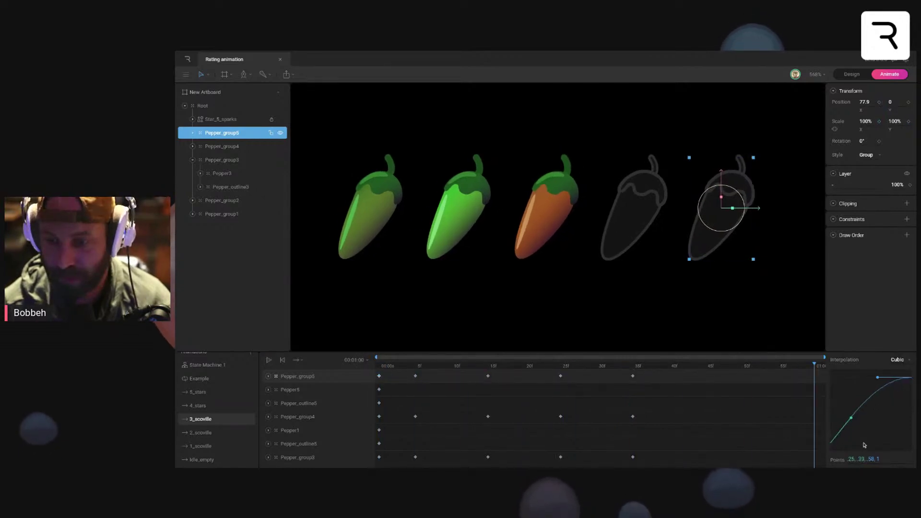
click(387, 367)
key(space)
Step: Copy all frame 0 keyframes from 3_scoville to the start of the 4_stars animation
click(220, 406)
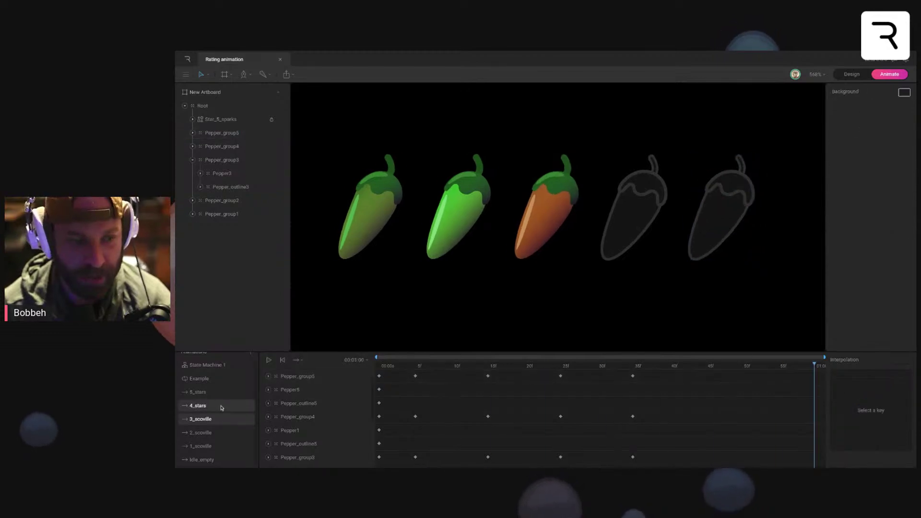
click(208, 418)
drag(385, 373, 375, 463)
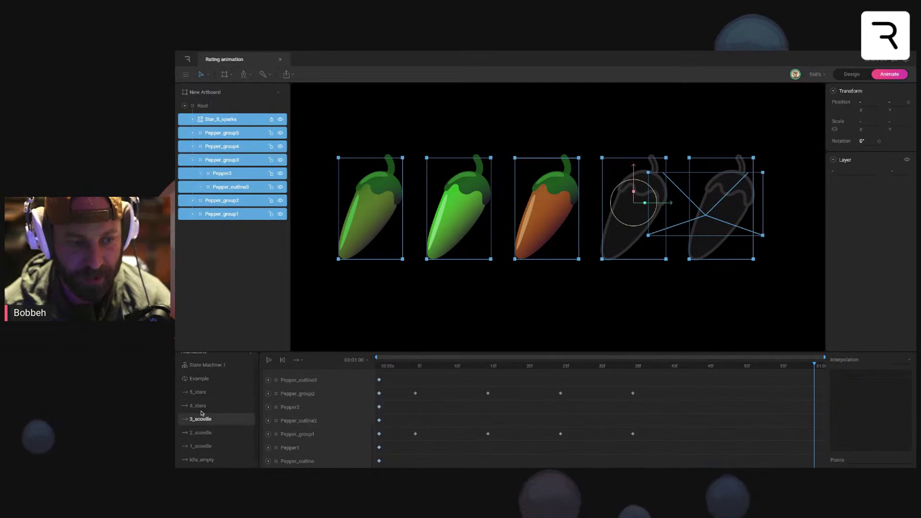
click(211, 406)
key(ctrl+v)
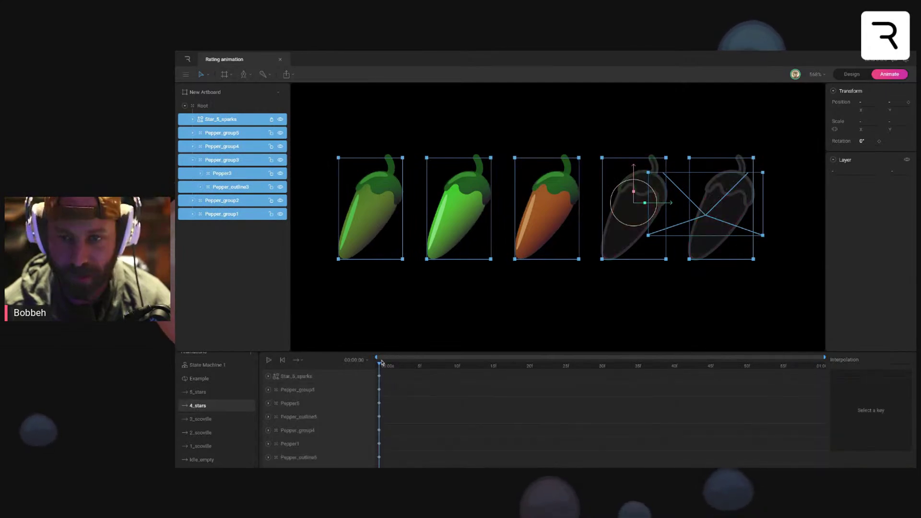
Step: Set the opacity of the Pepper1 group inside Pepper_group4 to 100% at frame 0 of 4_stars
click(591, 282)
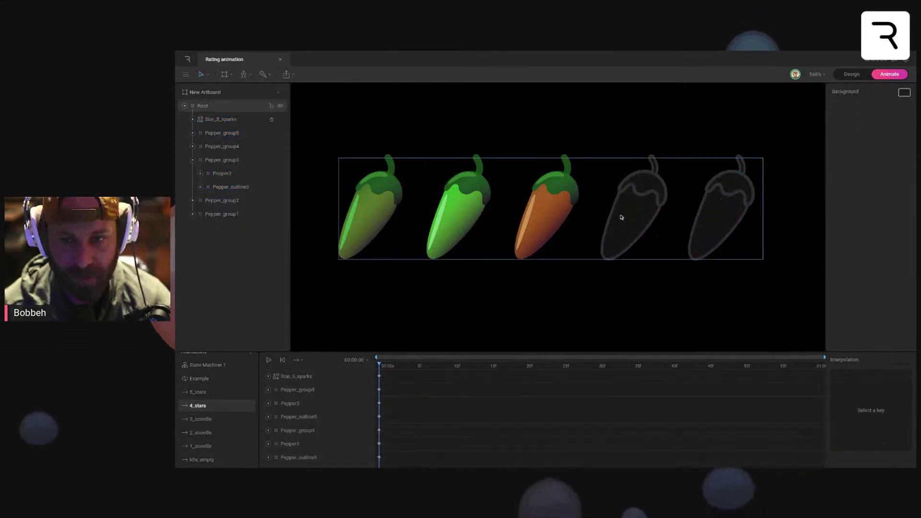
double_click(619, 214)
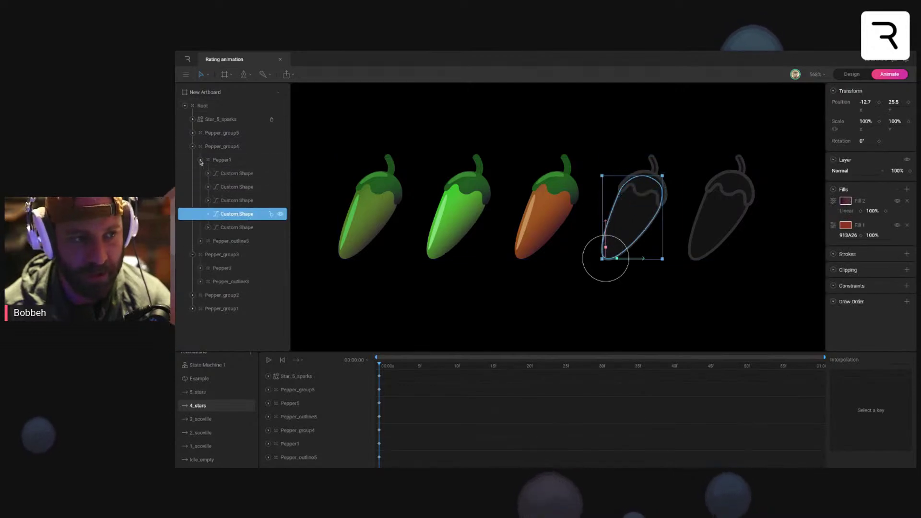
click(221, 159)
text(10)
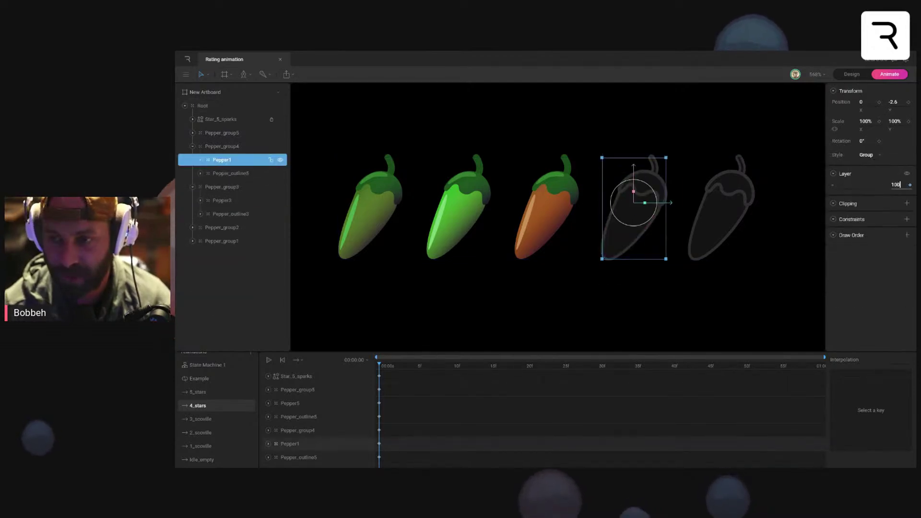
text(0)
key(Return)
Step: Rename Pepper1 inside Pepper_group4 to Pepper4 and set the opacity of the outline group beneath it to 0%
click(231, 175)
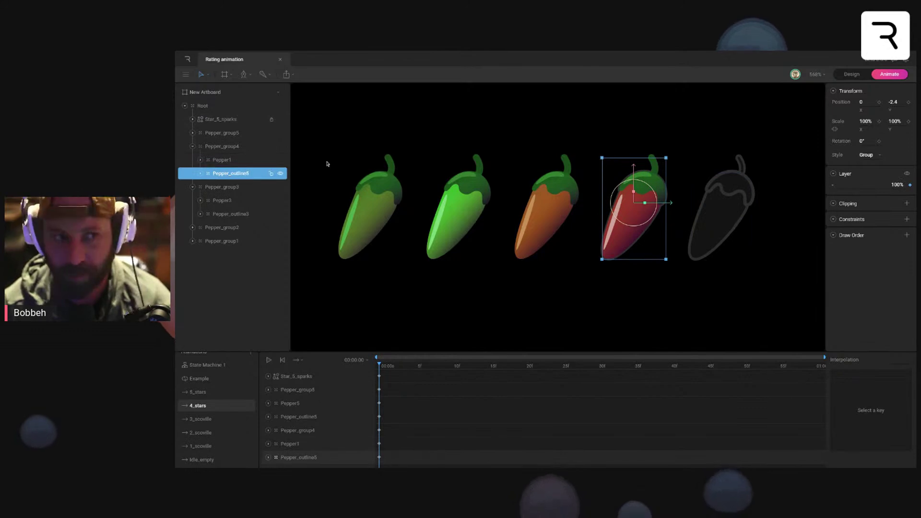
click(232, 162)
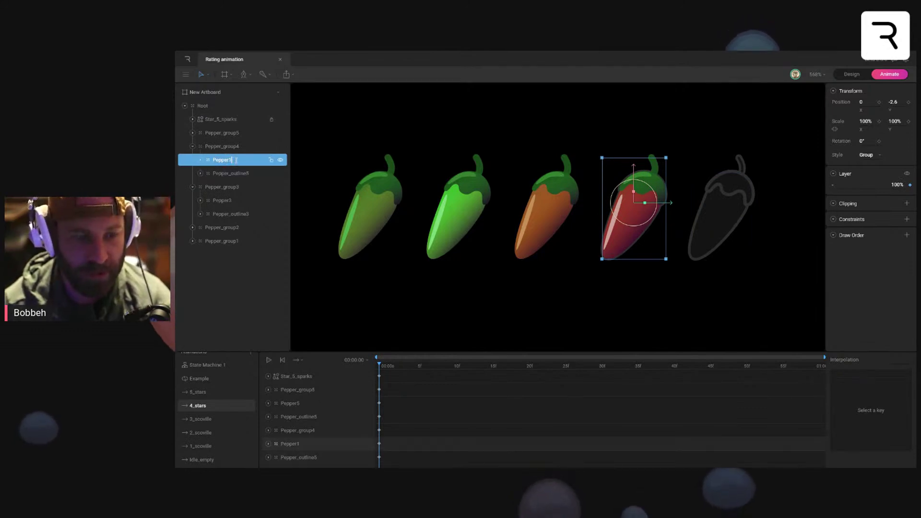
click(228, 174)
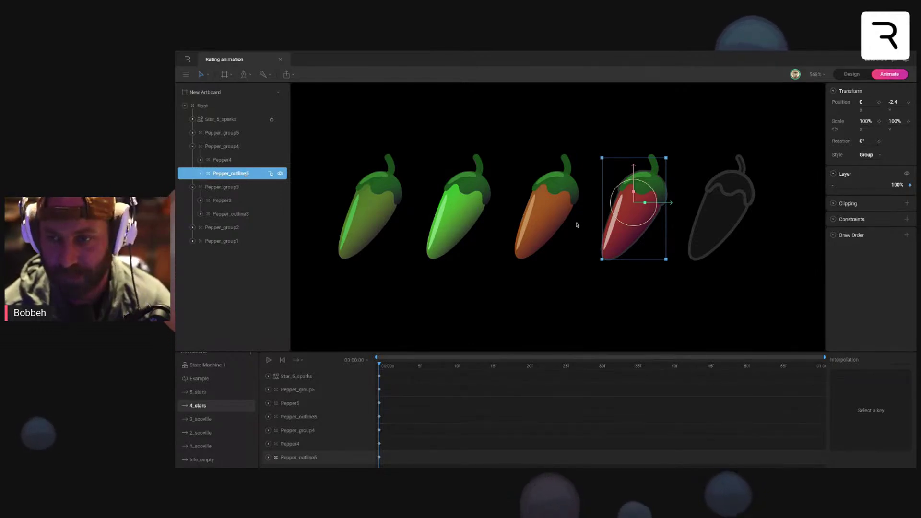
text(0)
key(Return)
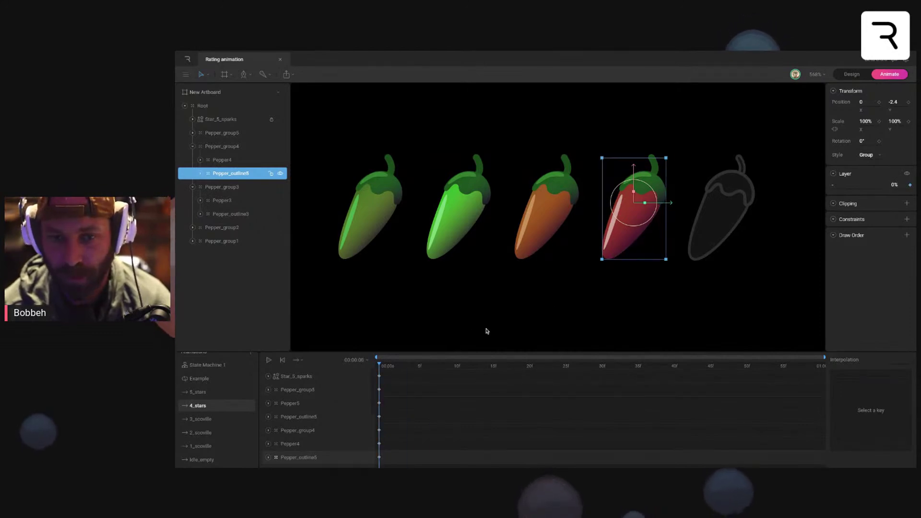
Step: Change the style of all five pepper groups from Group to Target
click(247, 419)
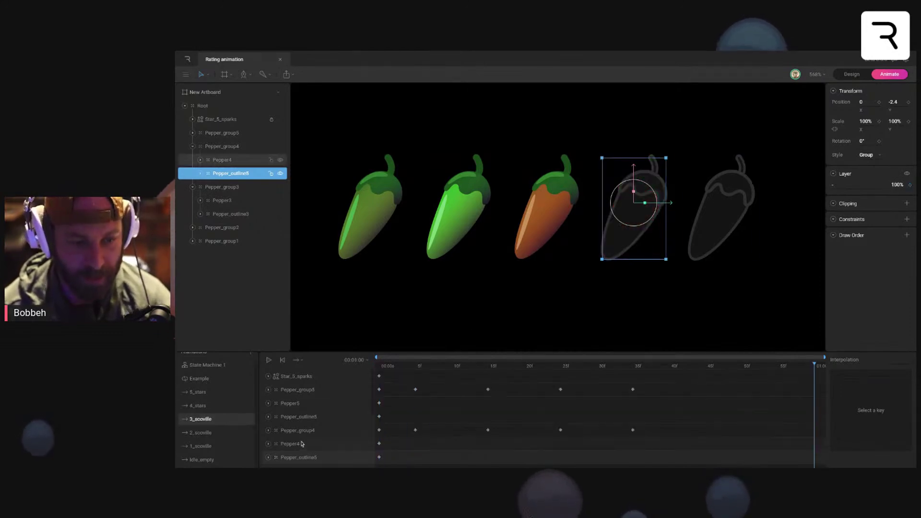
scroll(319, 413, down, 3)
scroll(330, 395, up, 1)
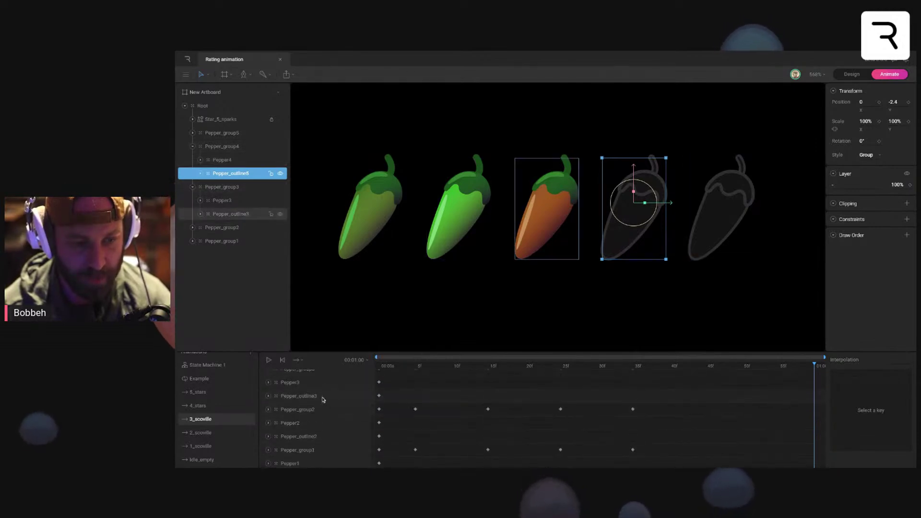
click(370, 216)
shift+click(458, 211)
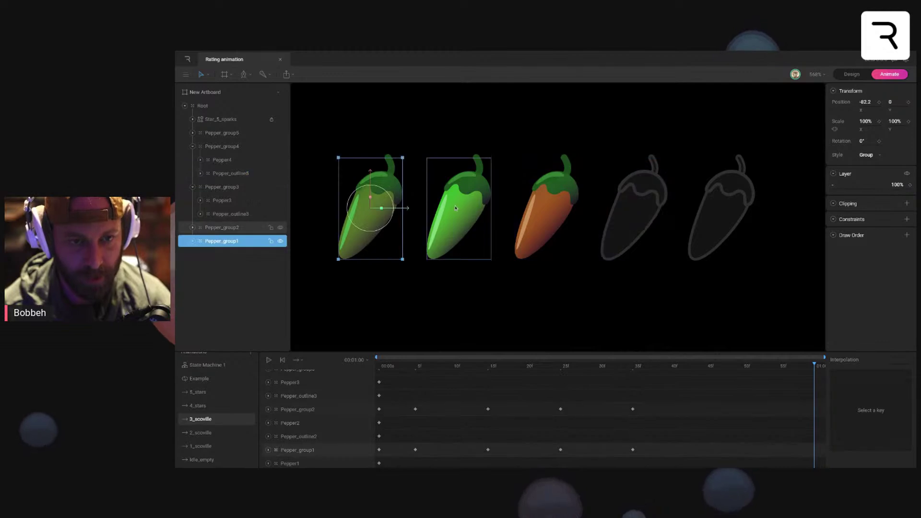
shift+click(547, 211)
shift+click(634, 220)
shift+click(726, 220)
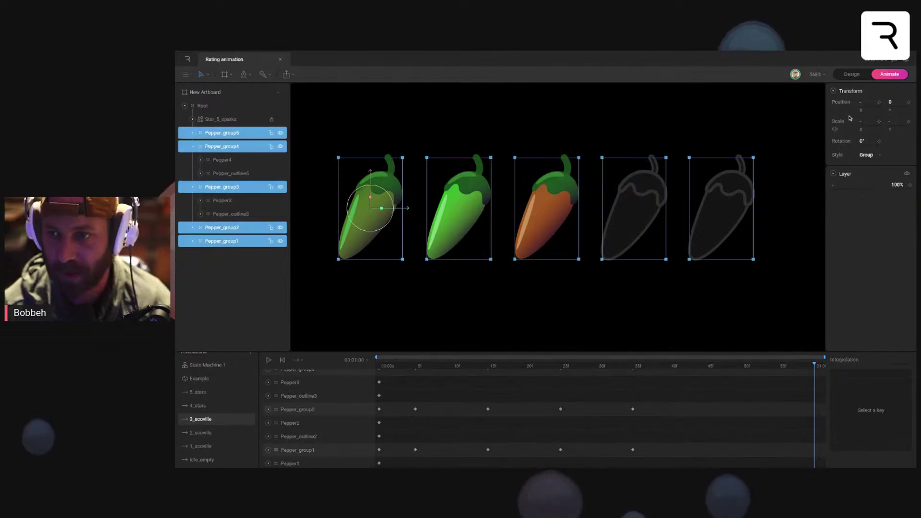
click(611, 274)
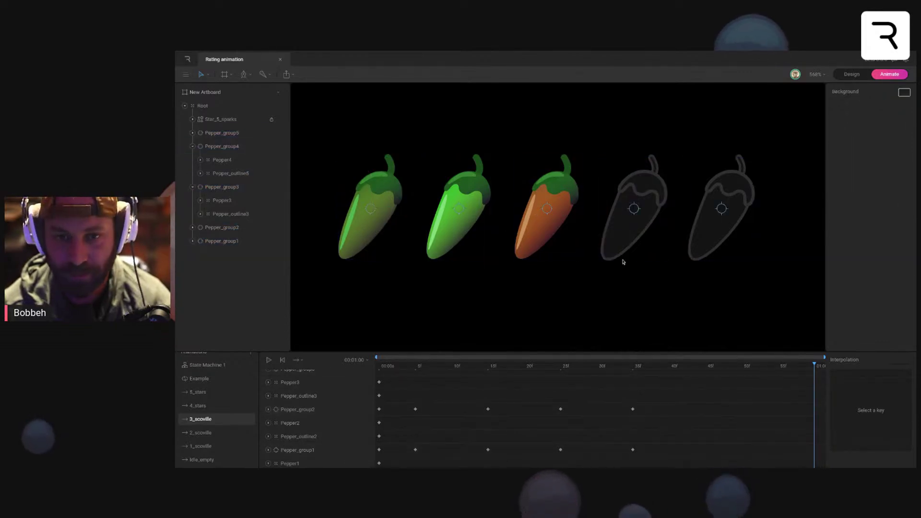
Step: Try copying Pepper_group4's scale keyframes from 3_scoville into 4_stars and play the animation
click(635, 212)
mouse_move(376, 396)
mouse_down()
mouse_move(645, 375)
mouse_move(377, 383)
mouse_up()
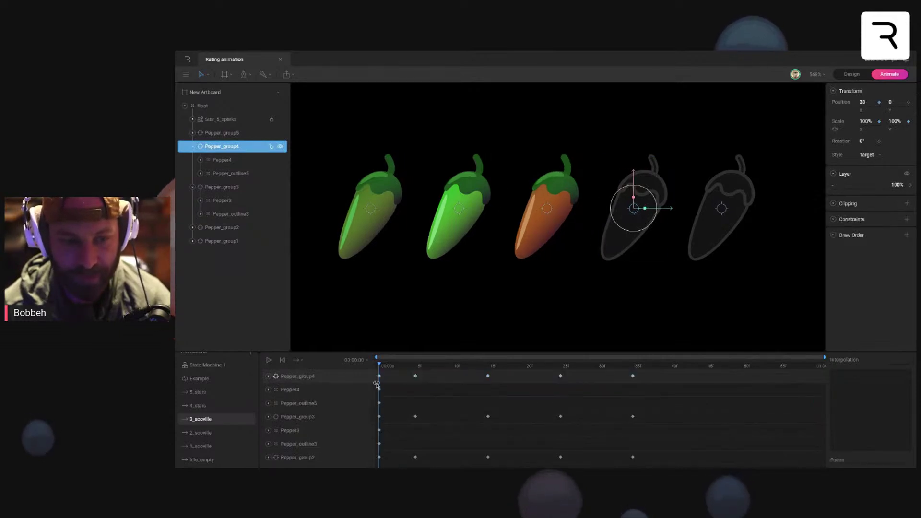
click(269, 376)
click(465, 401)
drag(642, 398, 375, 422)
click(216, 409)
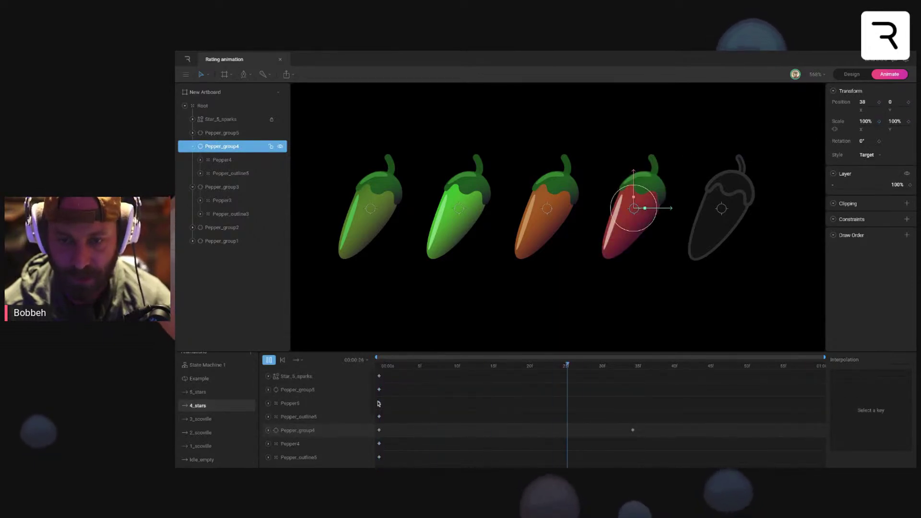
key(space)
Step: Return to 3_scoville, select Pepper_group4's scale keyframes again and replay the animation
click(224, 419)
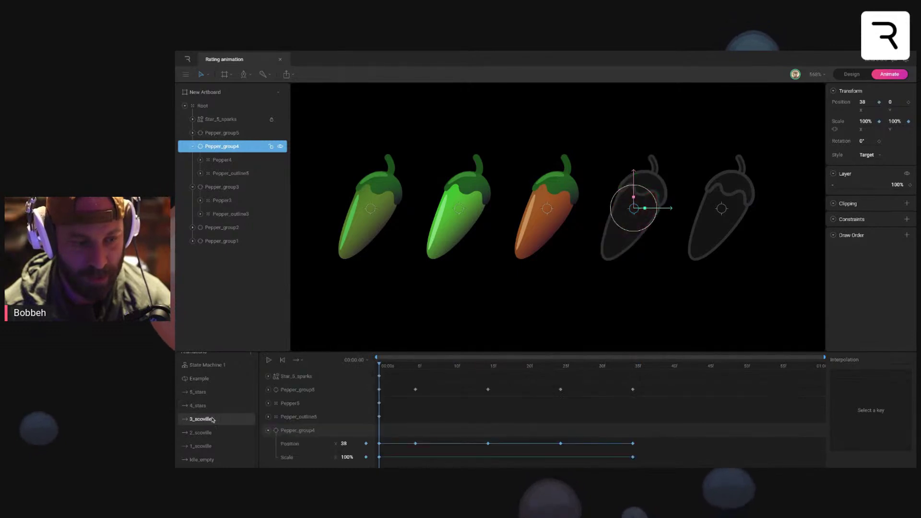
scroll(415, 432, down, 2)
drag(640, 407, 379, 428)
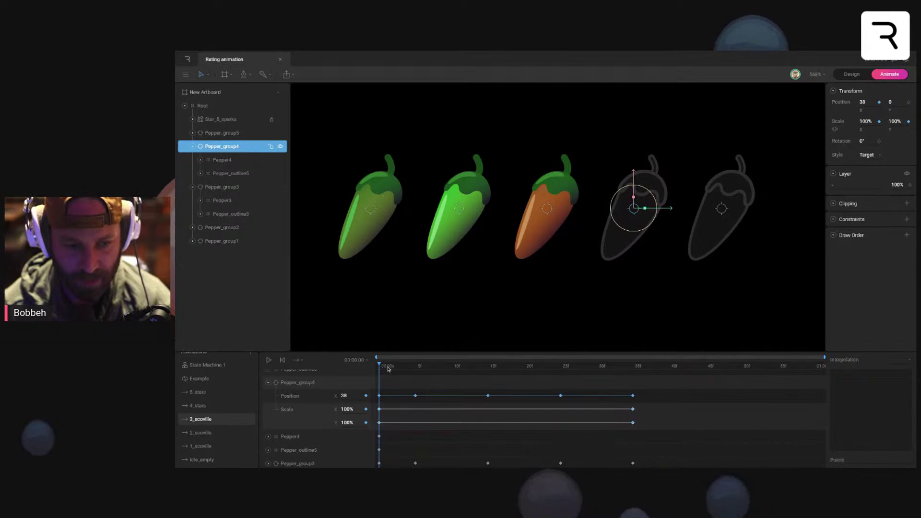
key(space)
key(space)
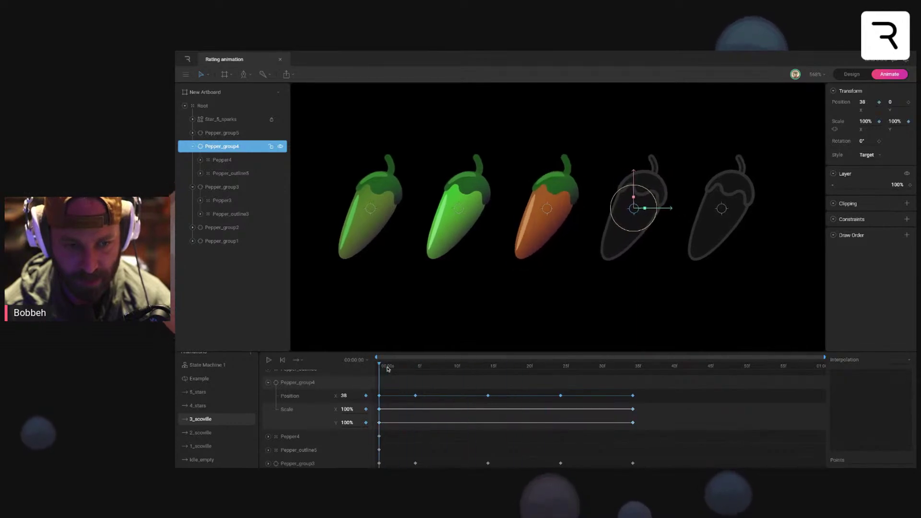
Step: Copy Pepper_group3's scale keyframes from 3_scoville onto Pepper_group4 in 4_stars and play the animation
click(543, 229)
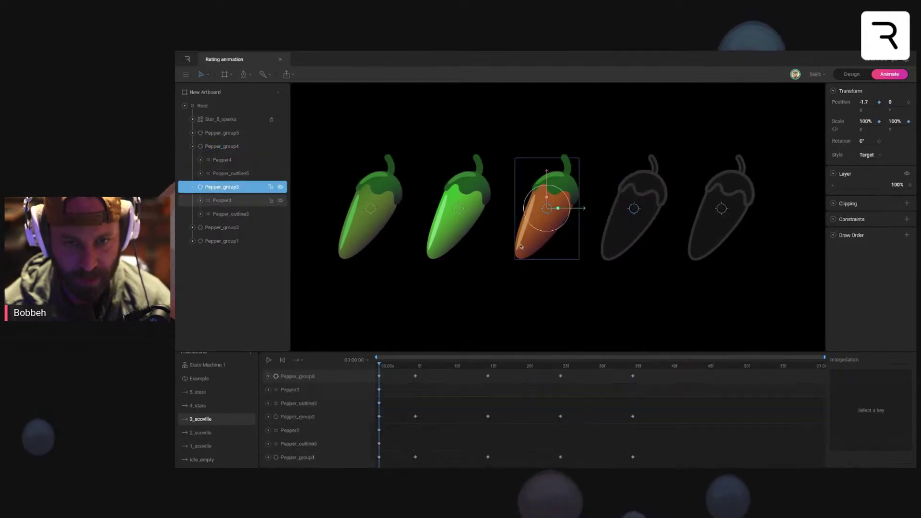
click(267, 377)
drag(655, 401, 381, 425)
click(637, 214)
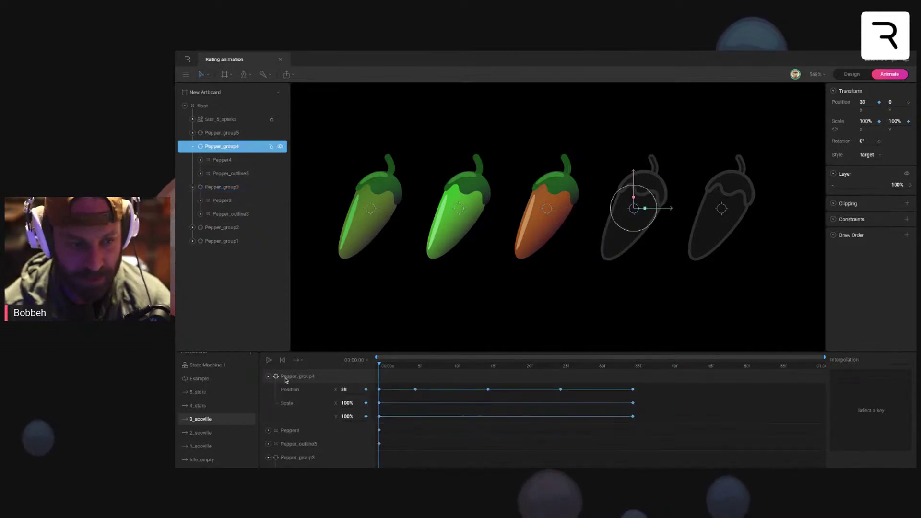
click(212, 405)
key(space)
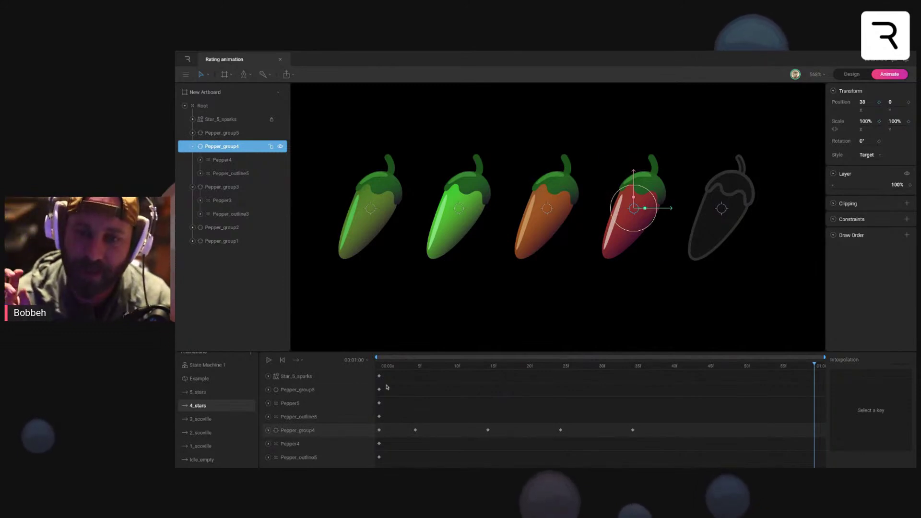
Step: Exaggerate Pepper_group4's pop with scale 70% at frame 5, a larger size at frame 15 and 85% at frame 25, and play it
drag(392, 369, 488, 365)
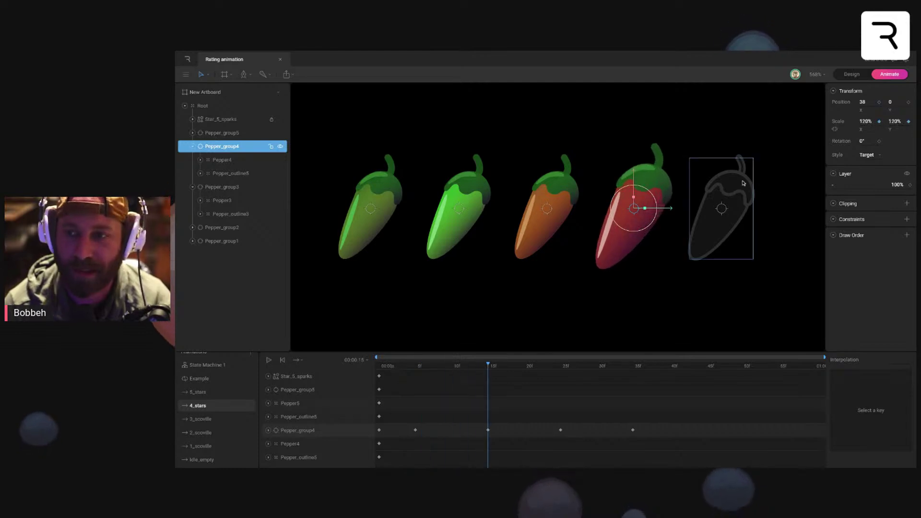
drag(647, 210, 648, 210)
drag(509, 366, 416, 366)
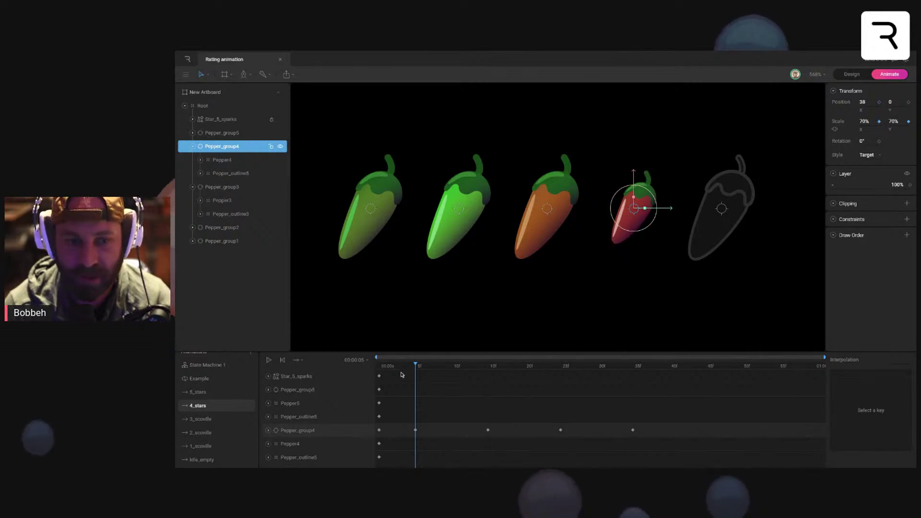
key(space)
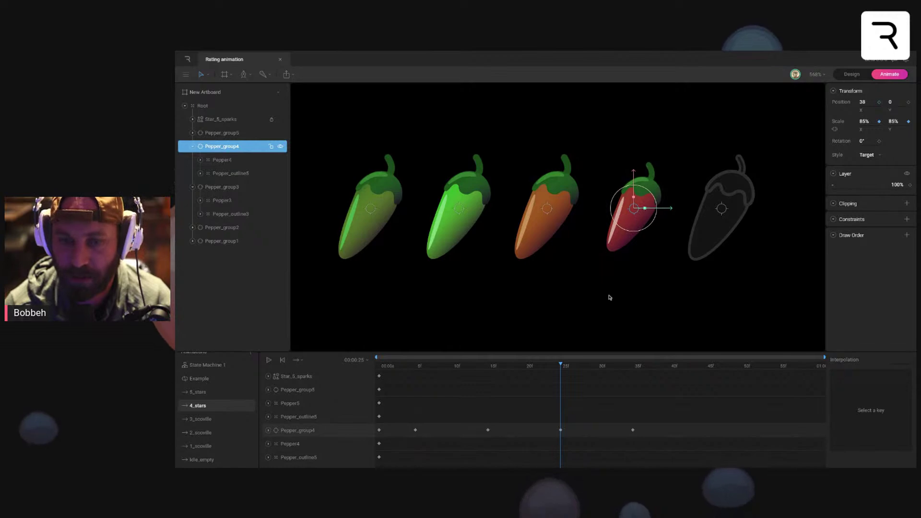
key(space)
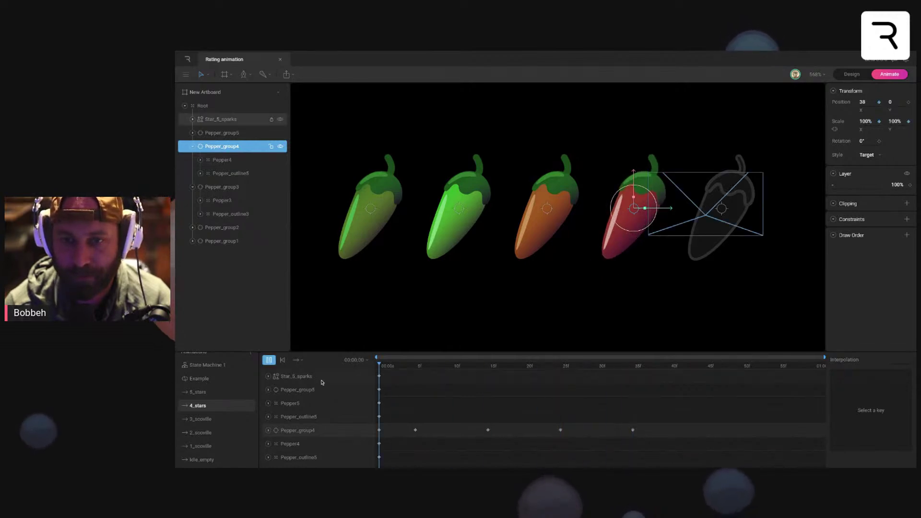
click(551, 329)
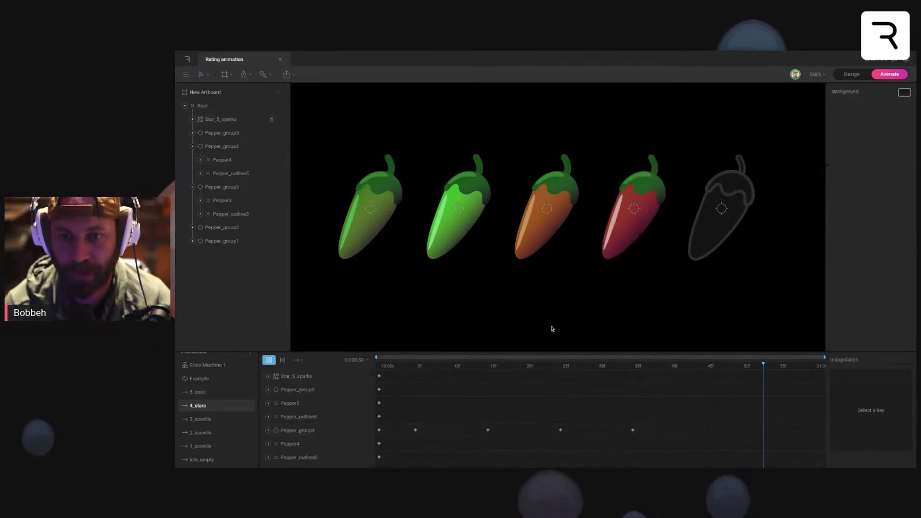
key(space)
Step: Keyframe Pepper_group3's X position at 5.2 on frame 5, shifted left on frame 15, 0 on frame 25, and its starting keyframe on frame 35
click(417, 366)
click(558, 211)
drag(582, 209, 598, 210)
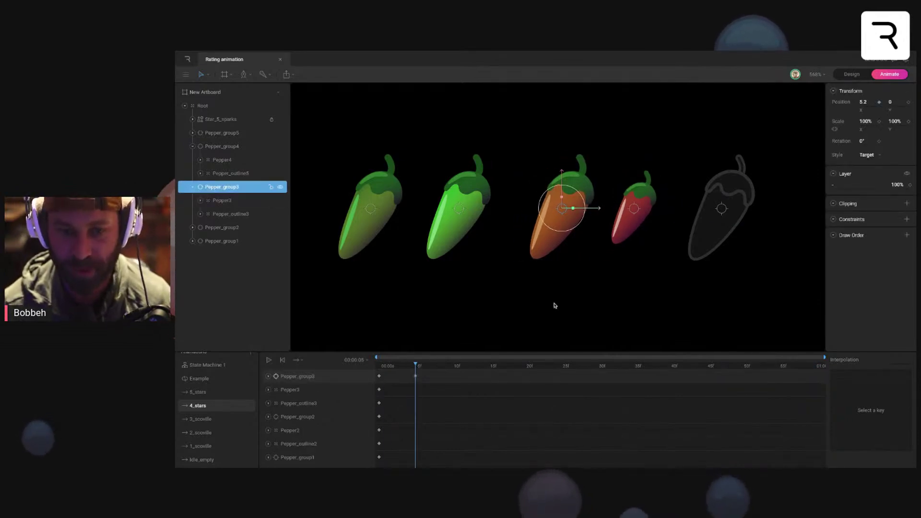
click(494, 367)
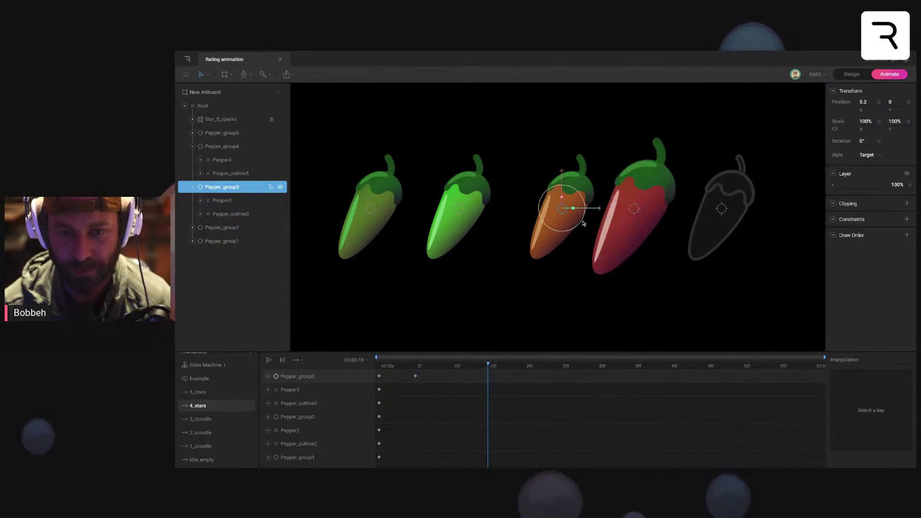
drag(590, 211, 567, 212)
drag(521, 367, 561, 367)
key(shift+Right)
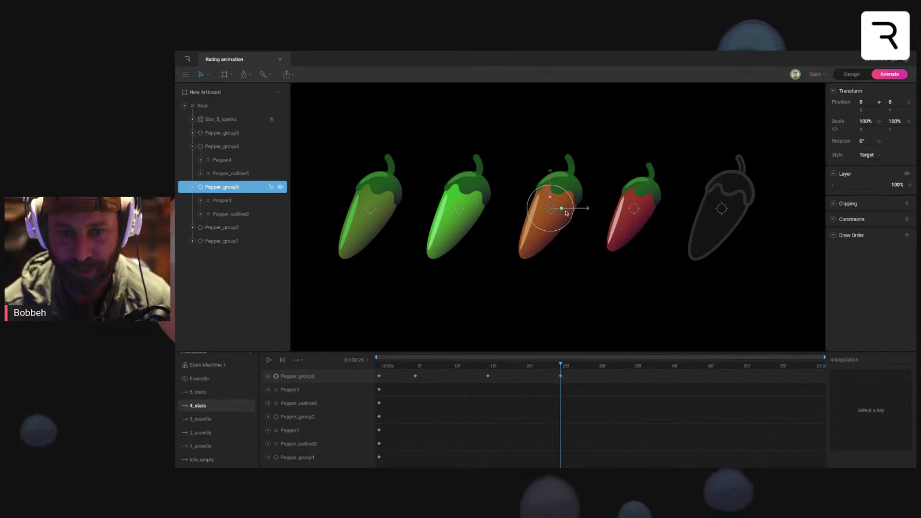
drag(583, 368, 377, 386)
key(ctrl+v)
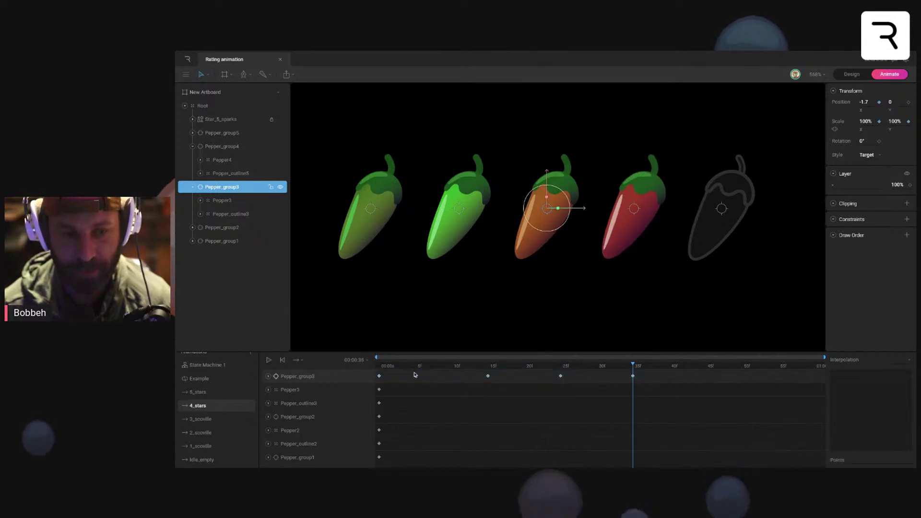
Step: Set Pepper_group3's keyframes to Cubic interpolation with points of about .22, .37, .58, 1, and play the animation
click(898, 361)
click(898, 379)
drag(864, 444, 848, 419)
drag(559, 368, 379, 368)
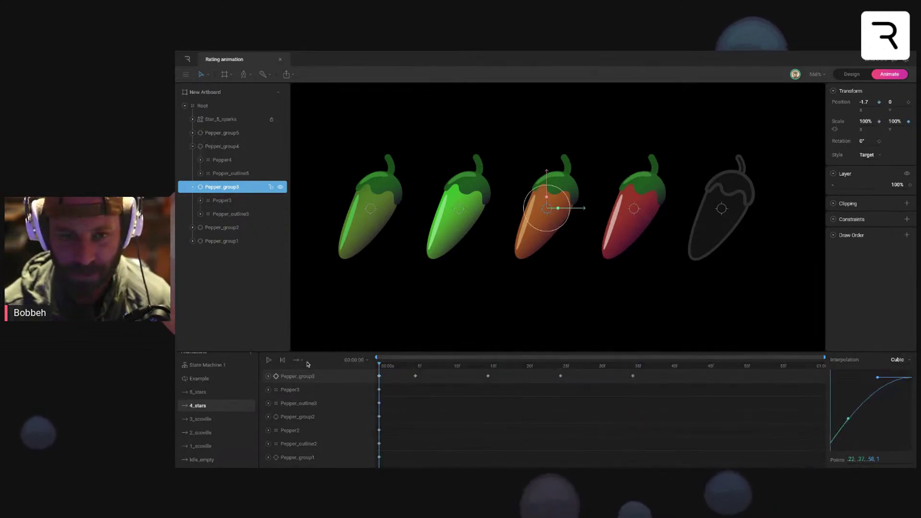
key(space)
Step: Keyframe Pepper_group2's X position shifted right on frame 5, -47.1 on frame 15, -38.3 on frame 25, and its starting keyframe on frame 35
click(462, 219)
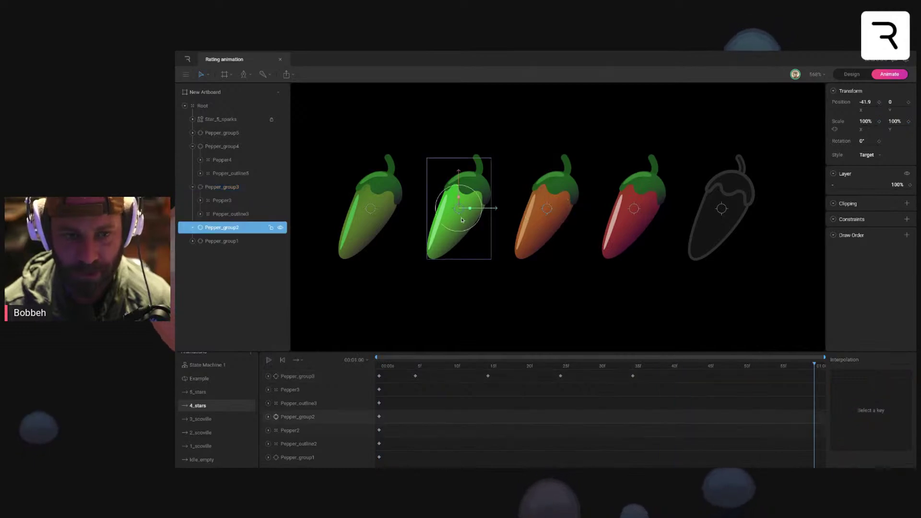
click(416, 364)
drag(479, 223, 505, 212)
click(488, 366)
click(560, 365)
click(633, 366)
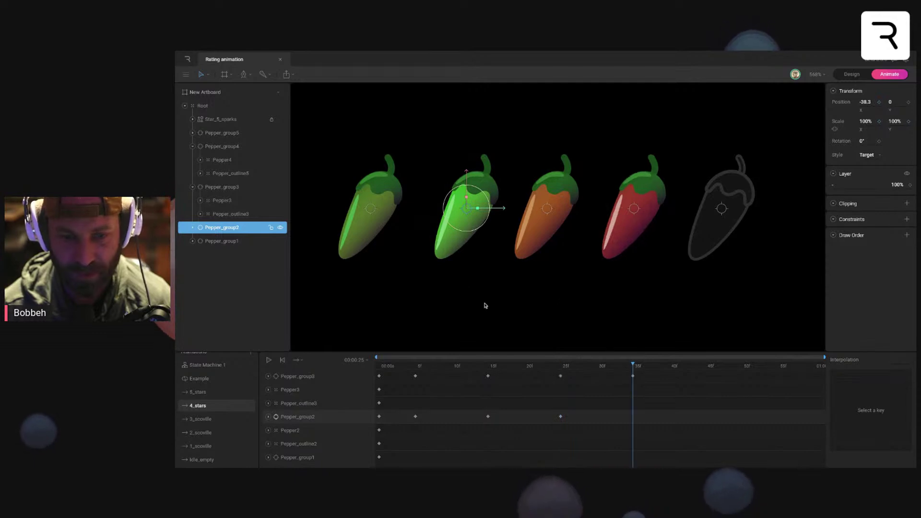
click(379, 416)
key(ctrl+c)
key(ctrl+v)
key(ctrl+z)
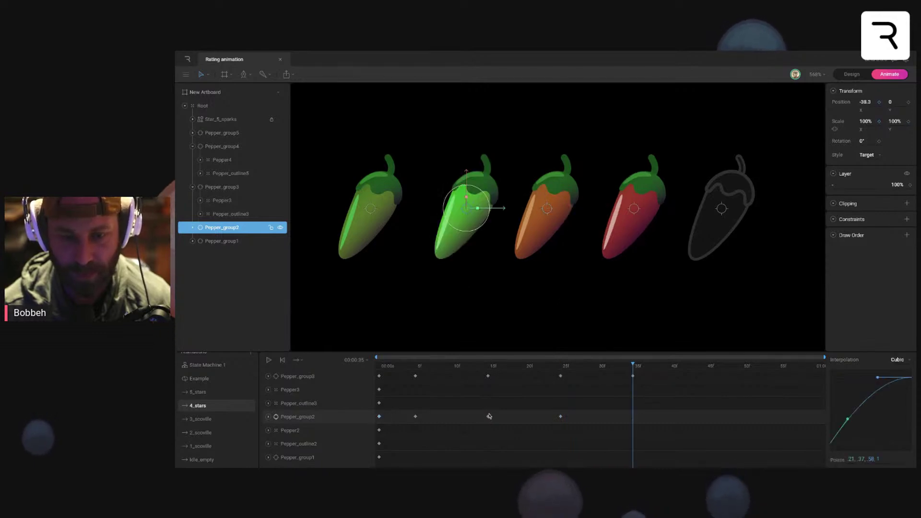
key(ctrl+v)
Step: Apply Cubic interpolation with points of about .25, .4, .58, 1 to Pepper_group2's keyframes and play the animation
drag(646, 412, 376, 418)
click(904, 361)
click(900, 387)
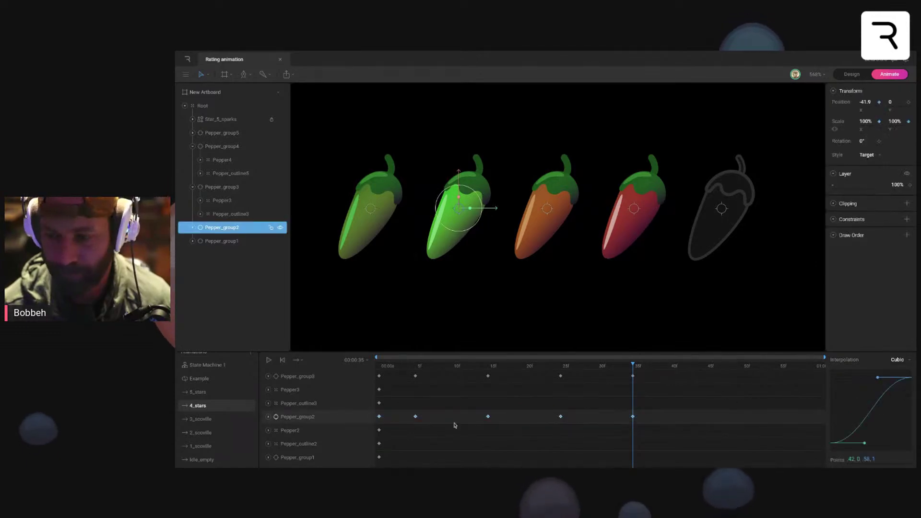
drag(865, 444, 851, 417)
drag(379, 366, 443, 367)
key(space)
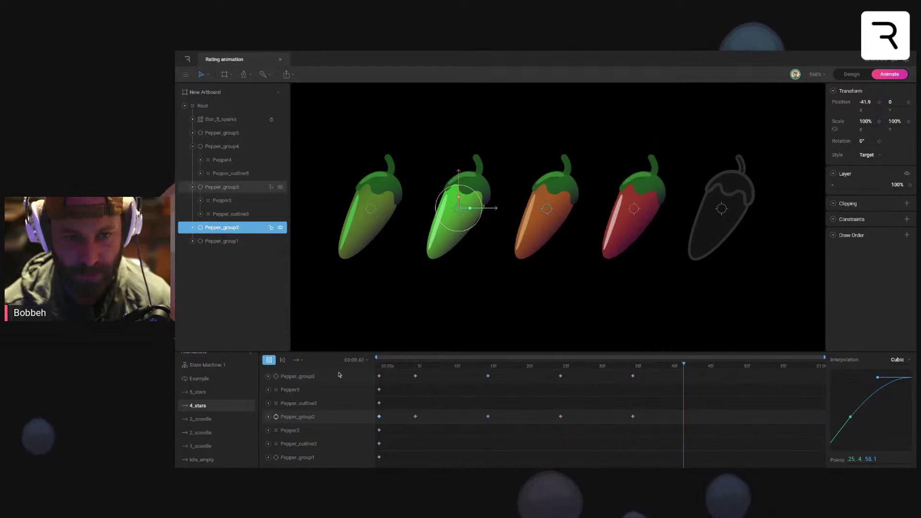
Step: Soften Pepper_group2's sway by setting its X position to -45.1 on frame 15 and -39.9 on frame 25, and replay the animation
drag(457, 367, 488, 368)
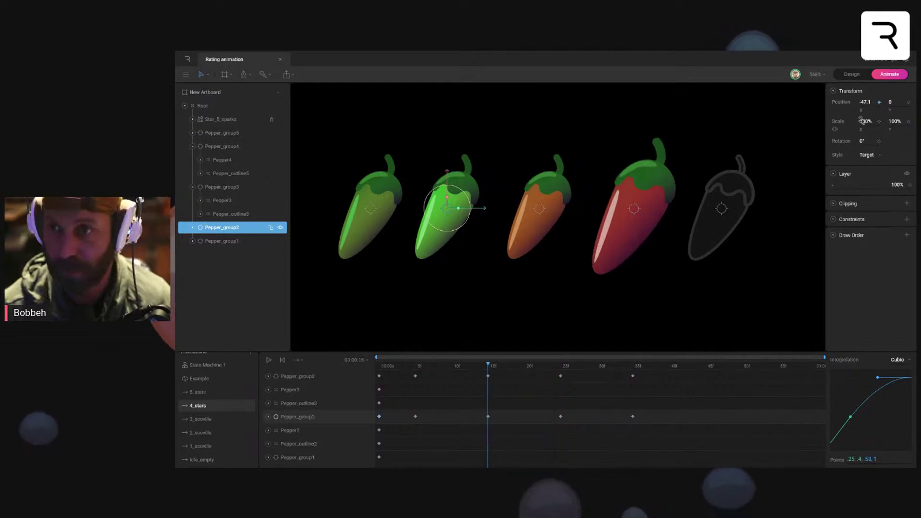
drag(863, 101, 867, 100)
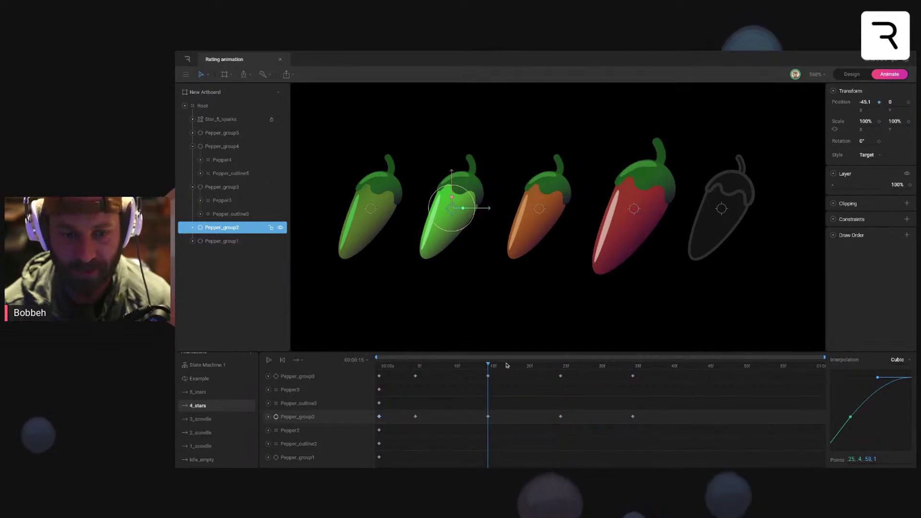
key(space)
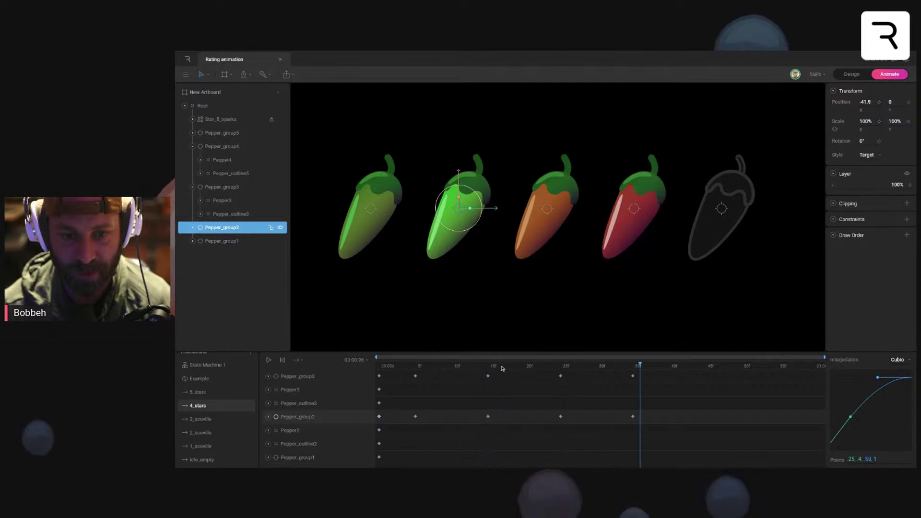
click(567, 367)
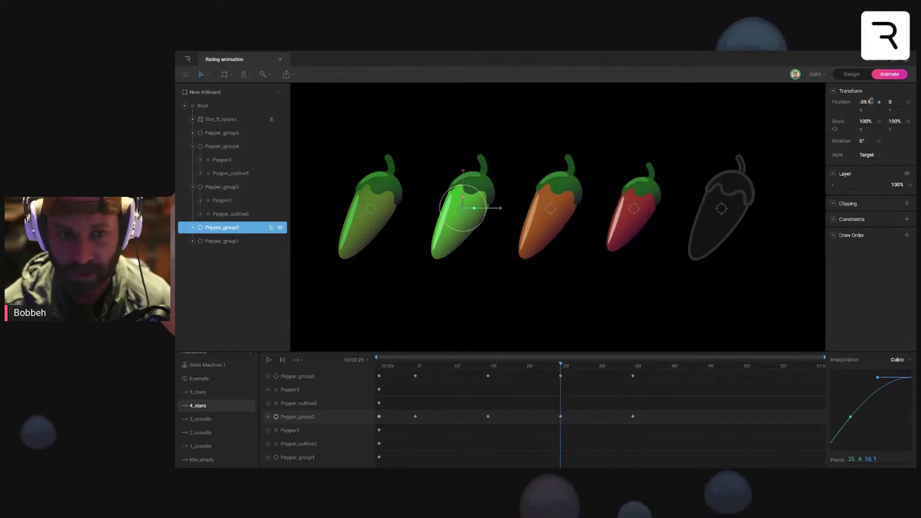
key(space)
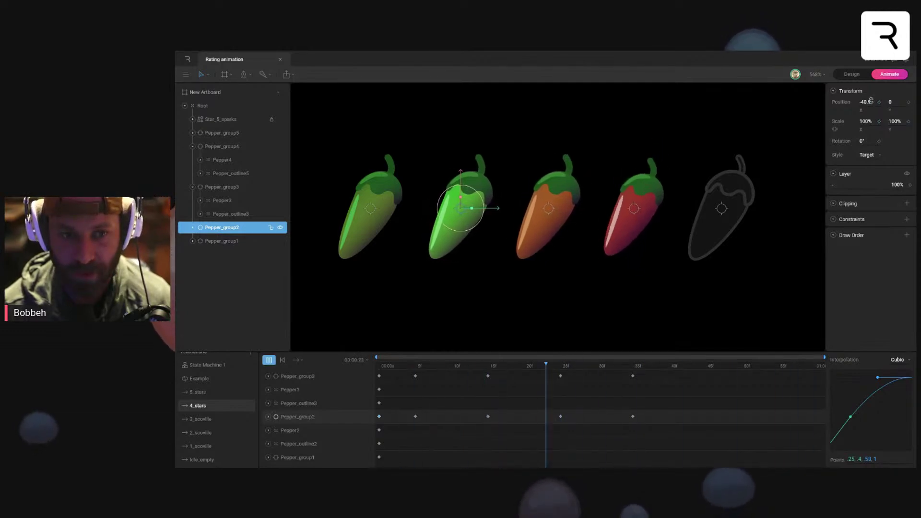
Step: Keyframe Pepper_group1's X position slightly right on frame 5, slightly left on frame 15 and -80.3 on frame 25
click(399, 367)
drag(399, 367, 378, 367)
click(373, 211)
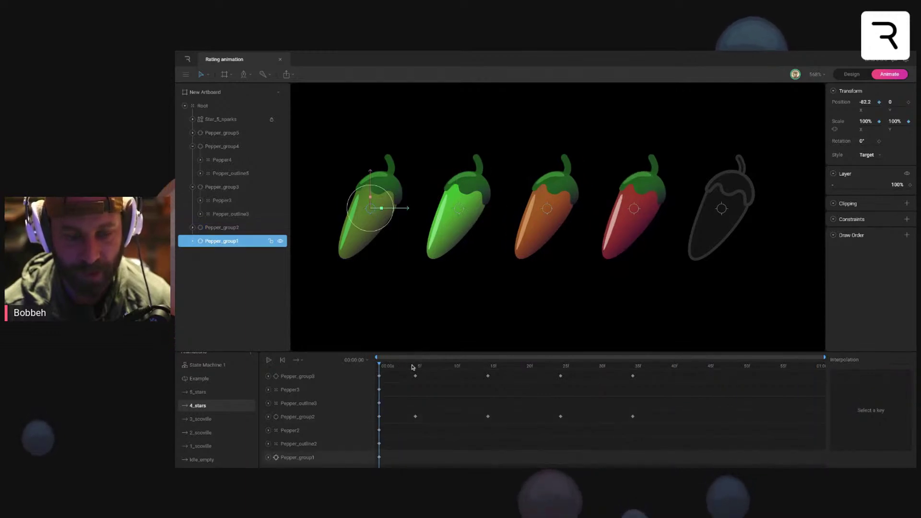
click(413, 367)
drag(867, 101, 863, 102)
click(491, 367)
click(561, 366)
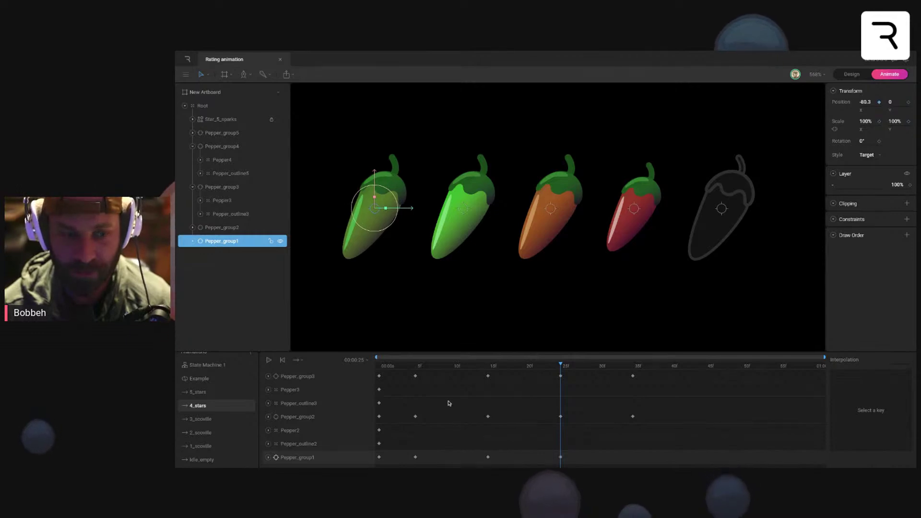
Step: Copy Pepper_group1's starting keyframe to frame 35 and set all its keyframes to Cubic interpolation
click(379, 457)
click(633, 366)
key(ctrl+v)
mouse_move(633, 367)
mouse_down()
mouse_move(379, 366)
mouse_move(635, 366)
mouse_move(619, 367)
mouse_up()
drag(642, 452, 372, 464)
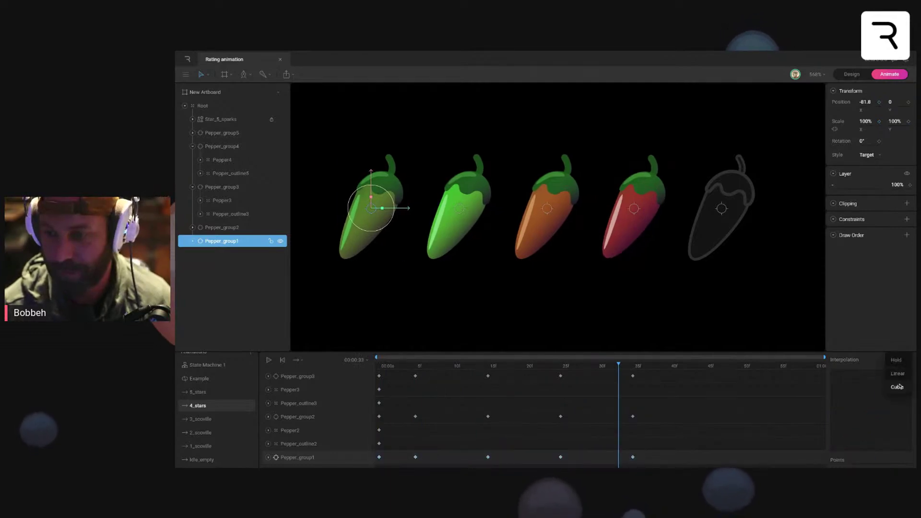
Step: Keyframe Pepper_group5's X position left on frame 5, right on frame 15 and slightly left on frame 25, and copy its starting keyframe to frame 35
click(725, 212)
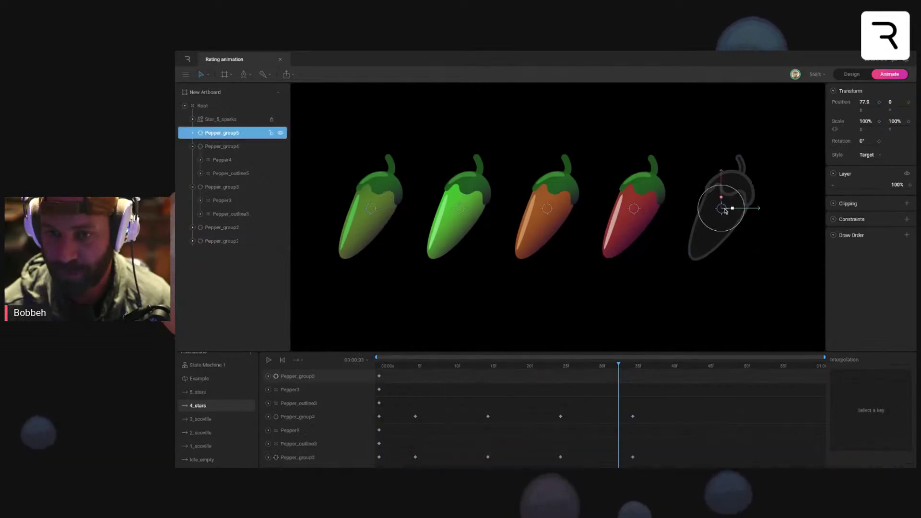
click(415, 367)
mouse_move(874, 100)
mouse_down()
mouse_move(864, 100)
mouse_move(893, 99)
mouse_move(871, 102)
mouse_up()
click(488, 367)
click(565, 368)
click(633, 367)
click(379, 376)
key(ctrl+c)
key(ctrl+v)
Step: Set Pepper_group5's keyframes to Cubic, ease the first one with points of about .25, .41, .58, 1, and play the animation
drag(656, 373, 375, 386)
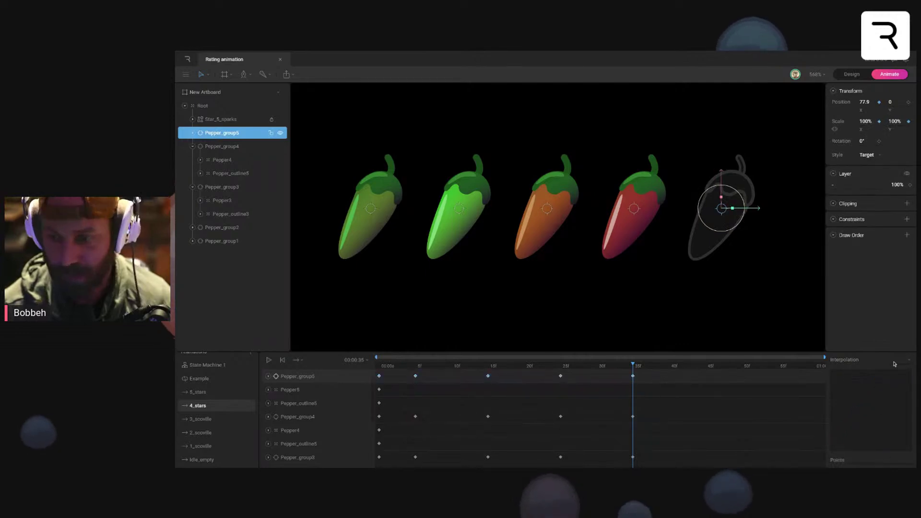
click(897, 360)
click(897, 386)
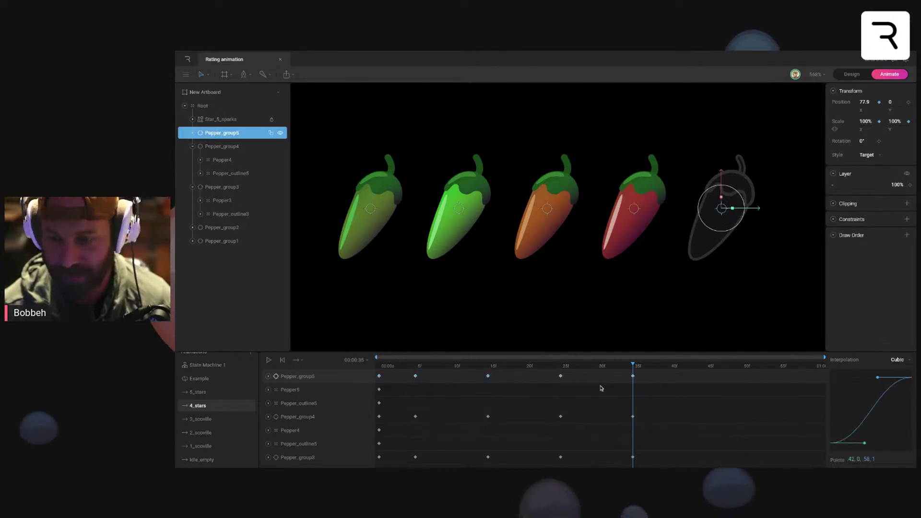
click(377, 378)
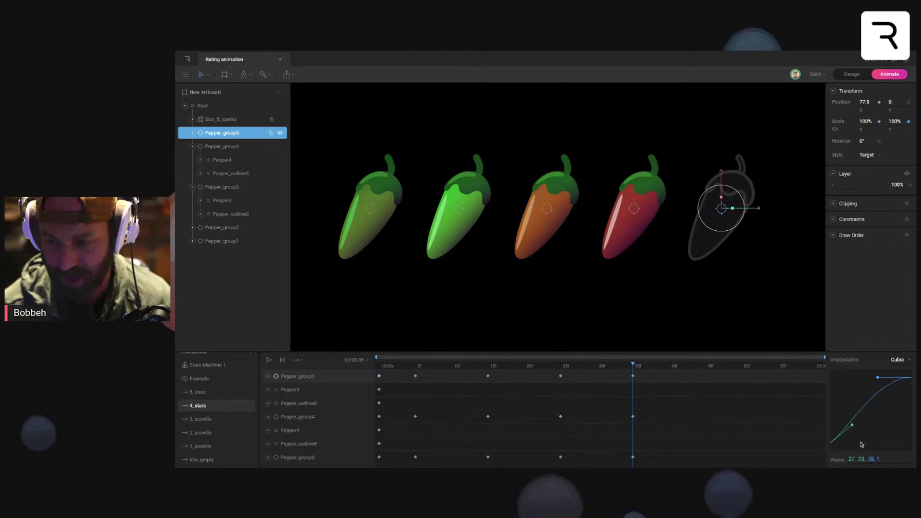
drag(631, 378, 386, 365)
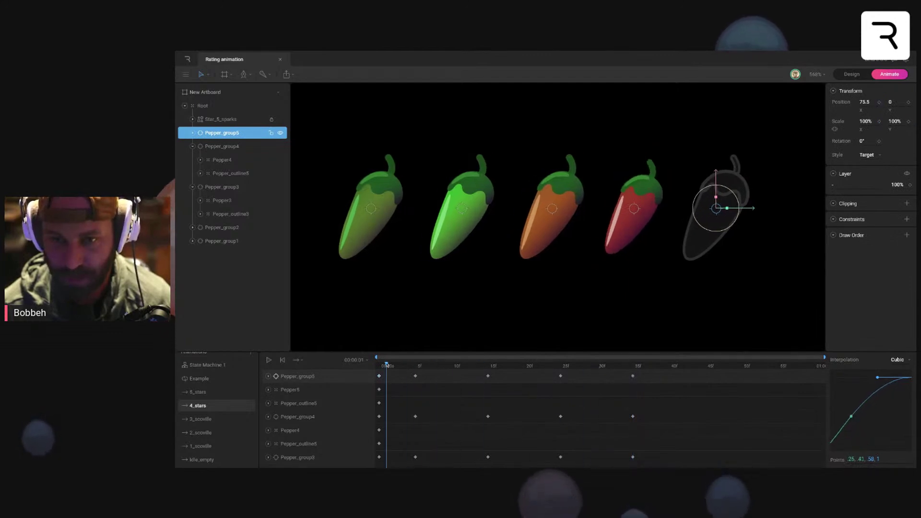
key(space)
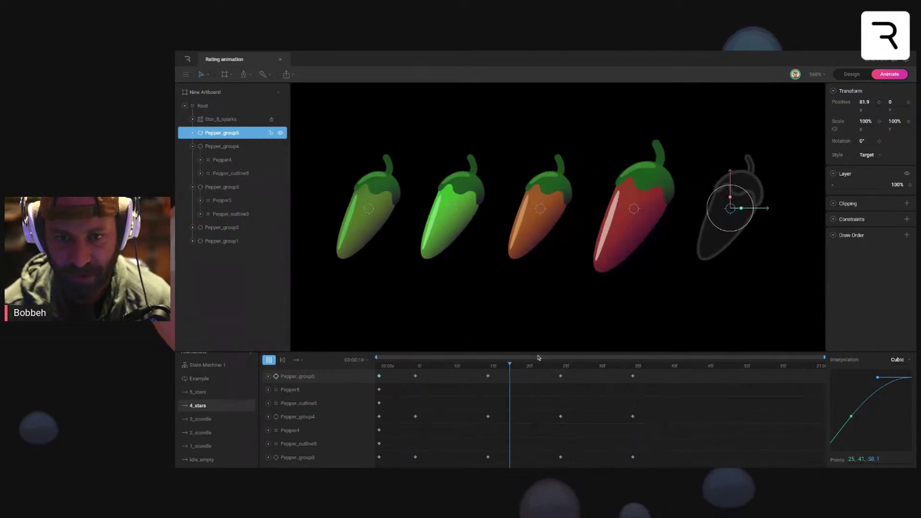
Step: Copy all the peppers' frame 0 keyframes from 4_stars into the 5_stars animation and play it
drag(394, 374, 390, 467)
click(227, 396)
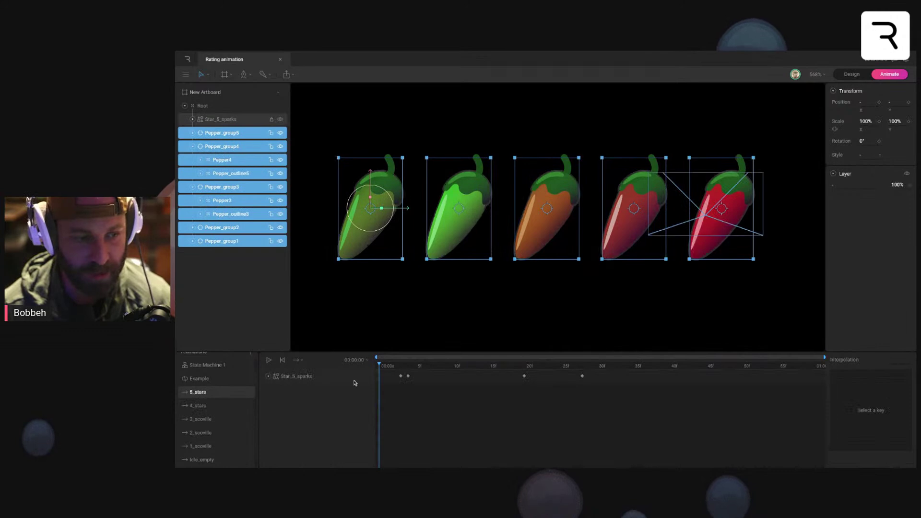
key(ctrl+v)
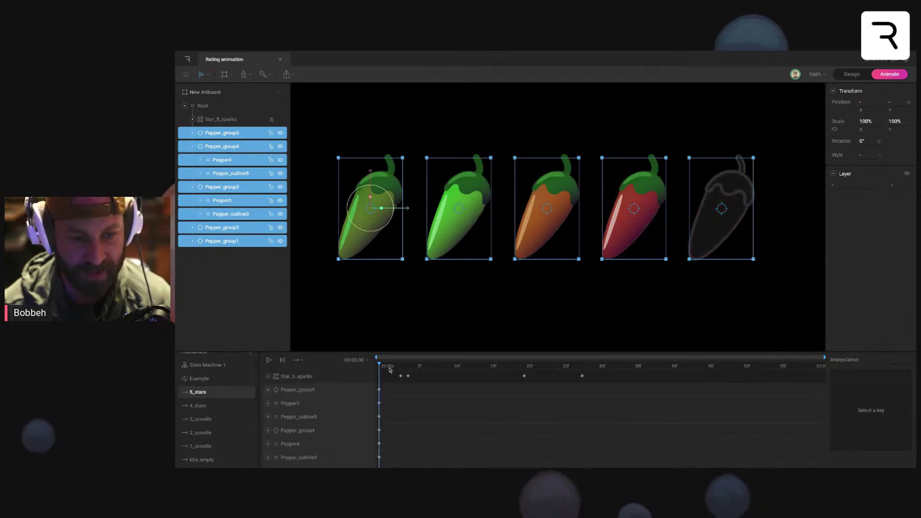
drag(390, 369, 538, 368)
click(520, 317)
key(space)
click(394, 368)
key(space)
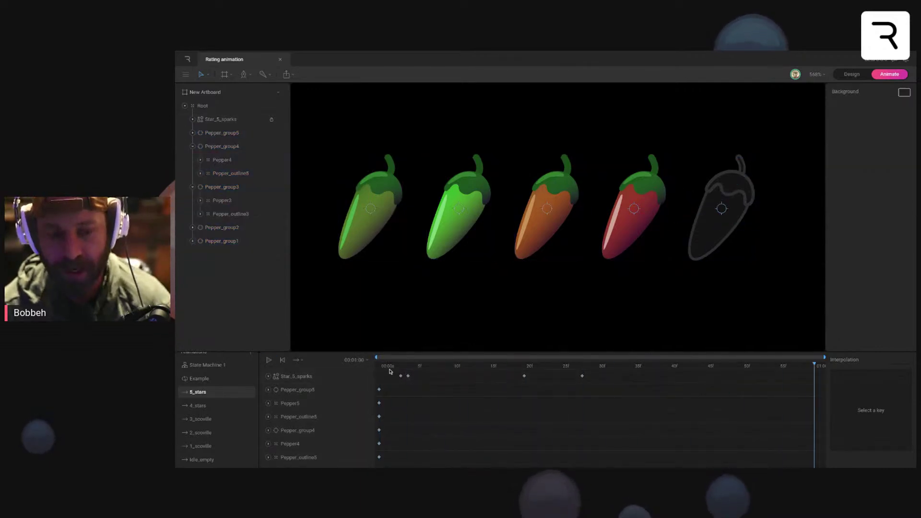
Step: Hide the Star_5_sparks layer and replay the 5_stars animation
click(317, 377)
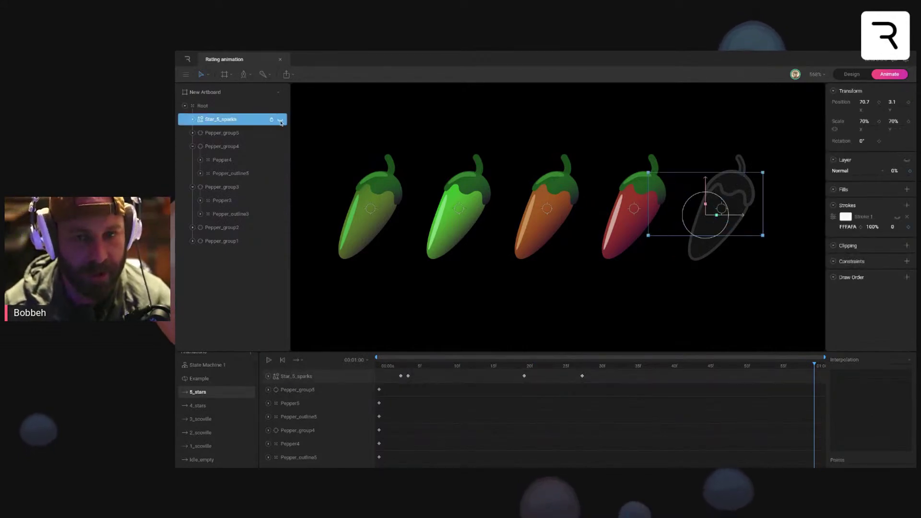
click(411, 369)
key(space)
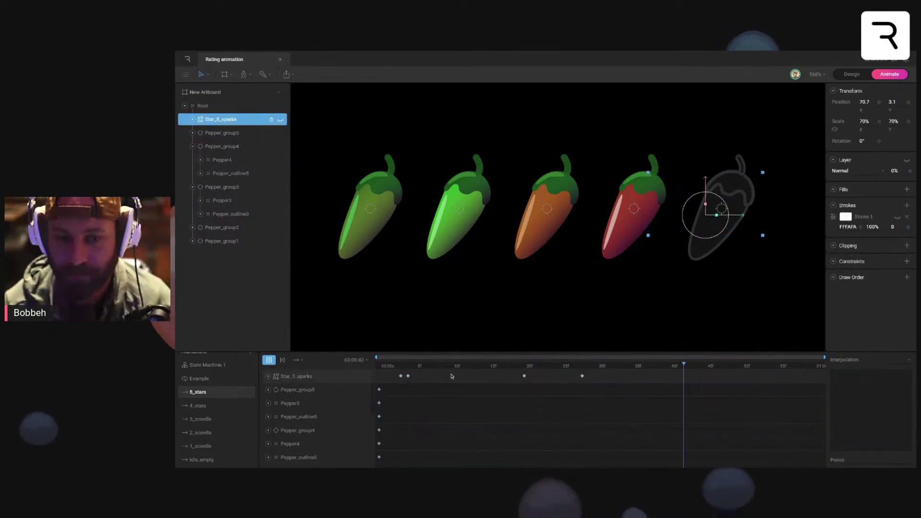
click(758, 292)
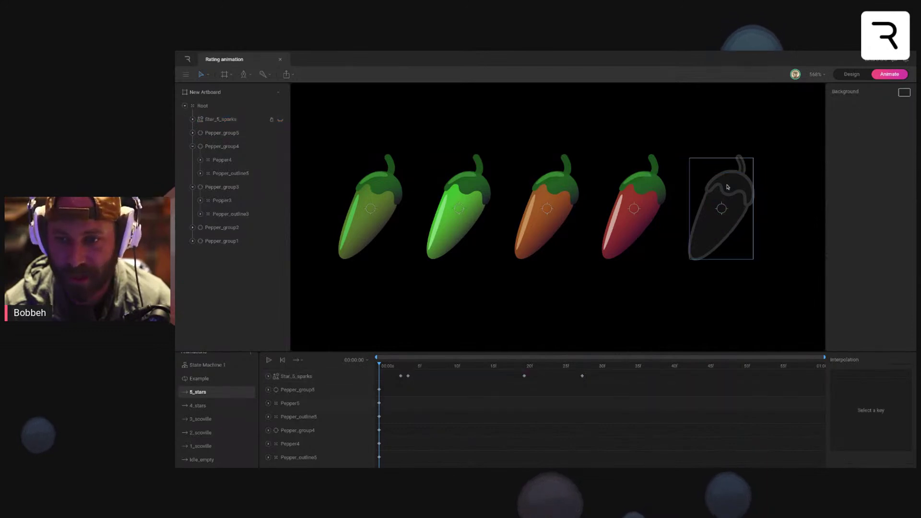
Step: Set Pepper5's opacity to 100% and Pepper_outline5's opacity to 0% on frame 0 of the 5_stars animation
click(725, 188)
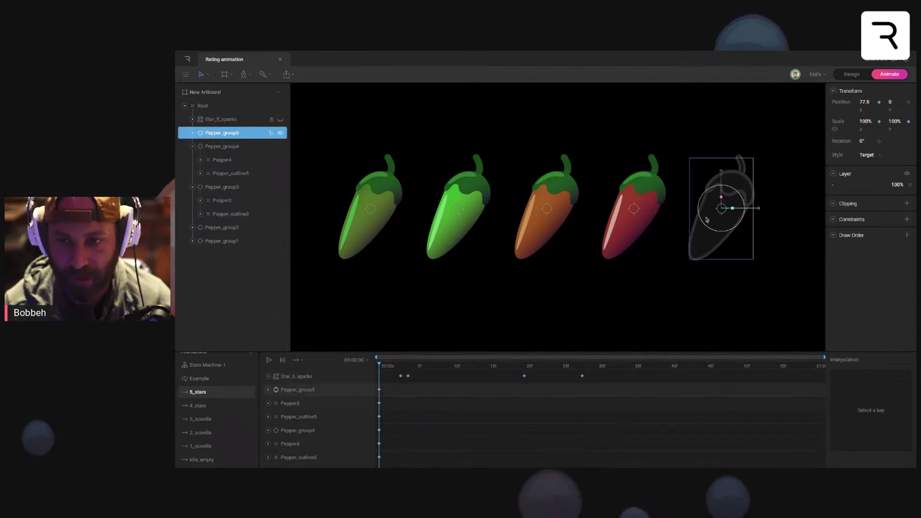
click(192, 146)
click(193, 161)
click(192, 133)
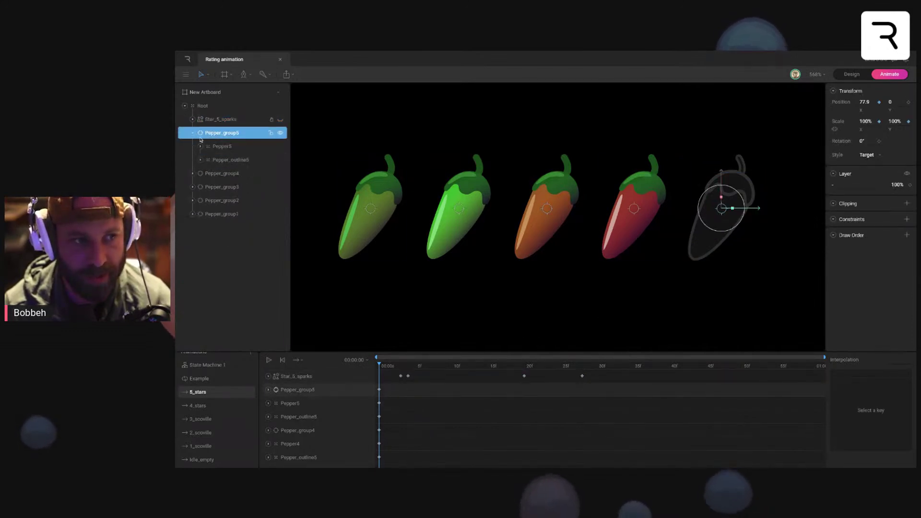
click(223, 149)
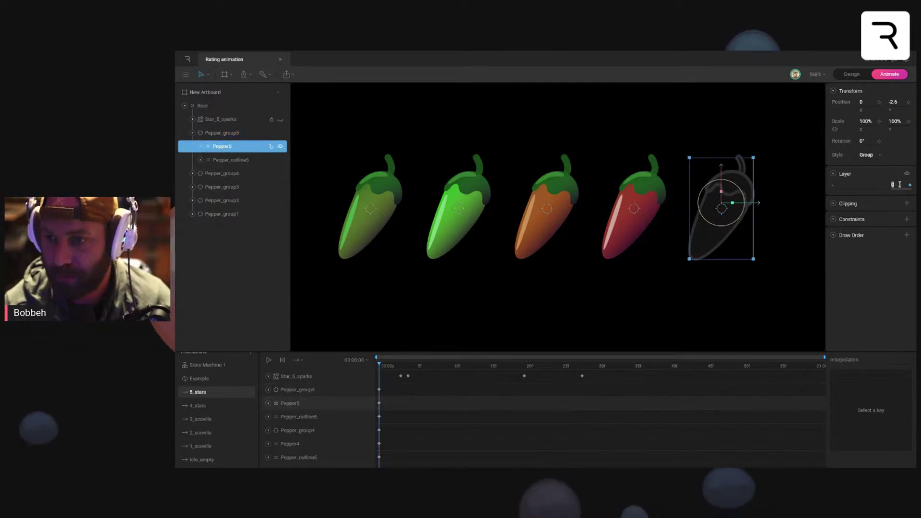
key(Return)
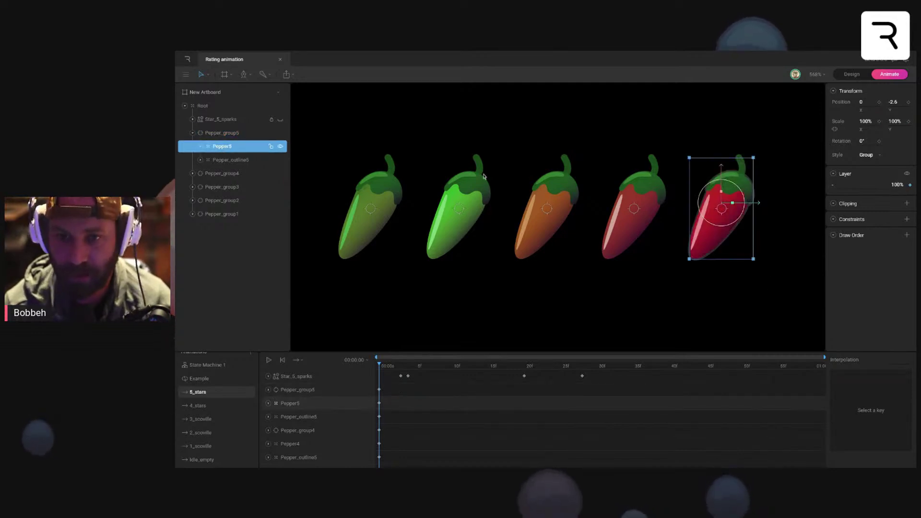
click(238, 158)
text(0)
key(Return)
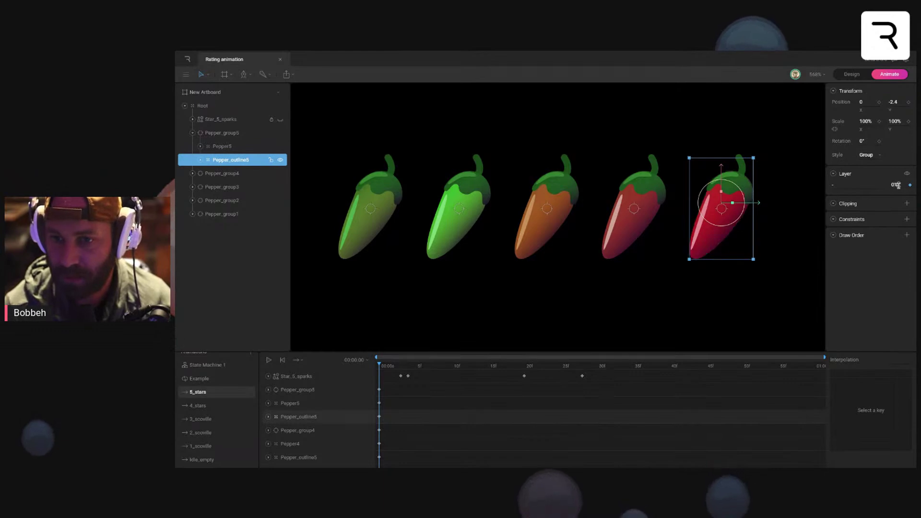
drag(390, 369, 379, 368)
click(664, 263)
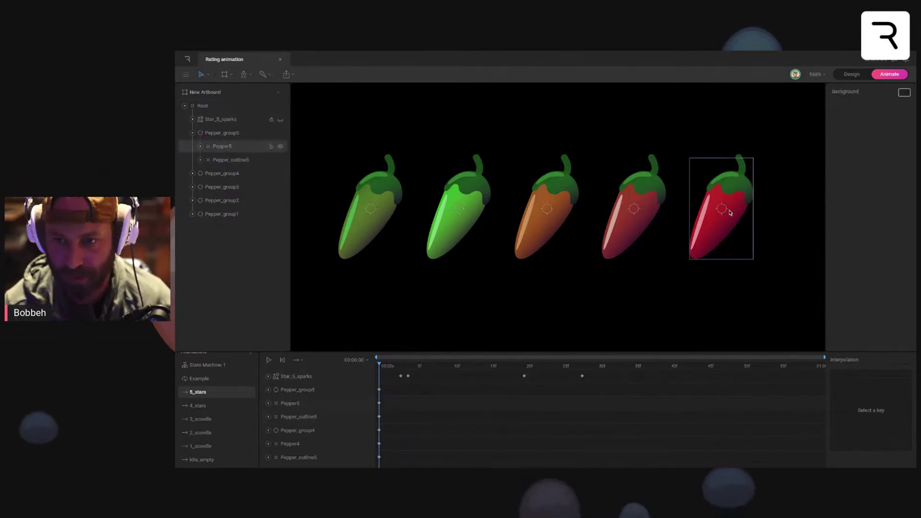
Step: Copy Pepper_group4's scale keyframes from the 4_stars animation onto Pepper_group5 in 5_stars, starting at frame 0
click(734, 214)
double_click(730, 206)
click(198, 406)
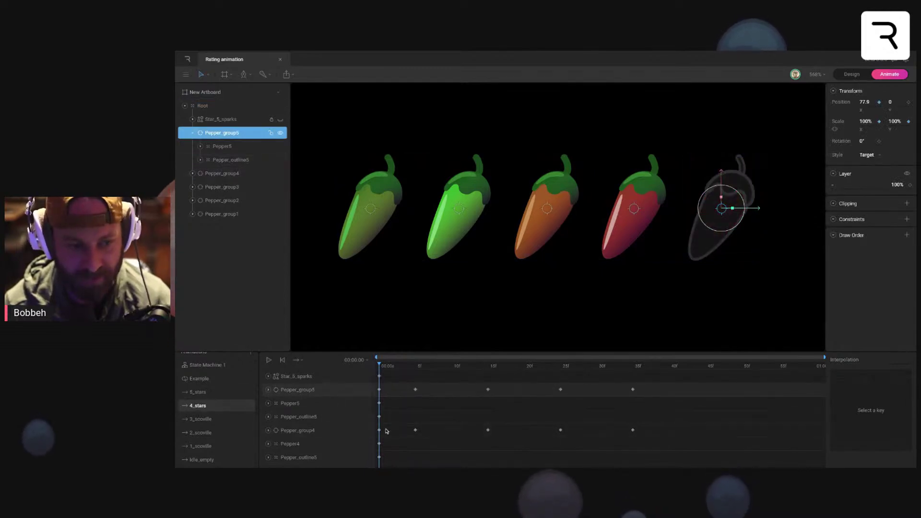
click(269, 430)
scroll(503, 416, down, 3)
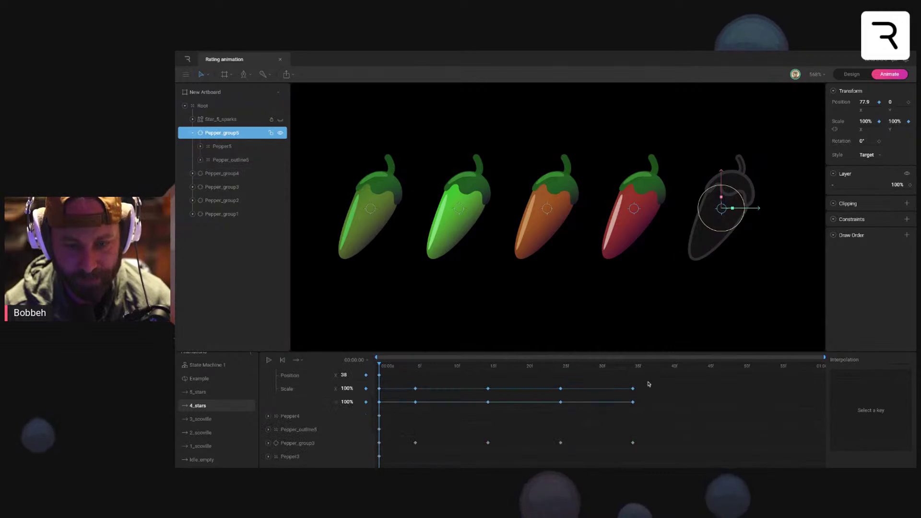
drag(647, 381, 380, 411)
click(197, 392)
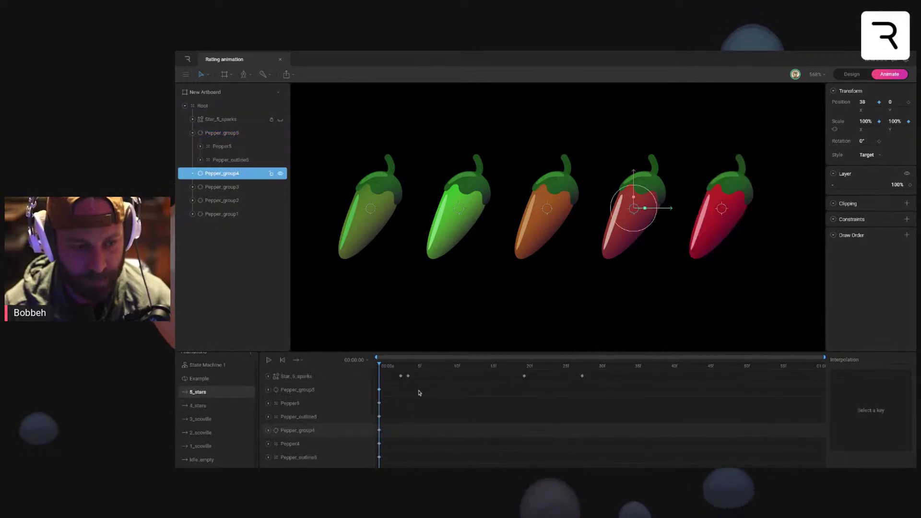
mouse_move(390, 367)
mouse_down()
mouse_move(421, 370)
mouse_move(402, 371)
mouse_up()
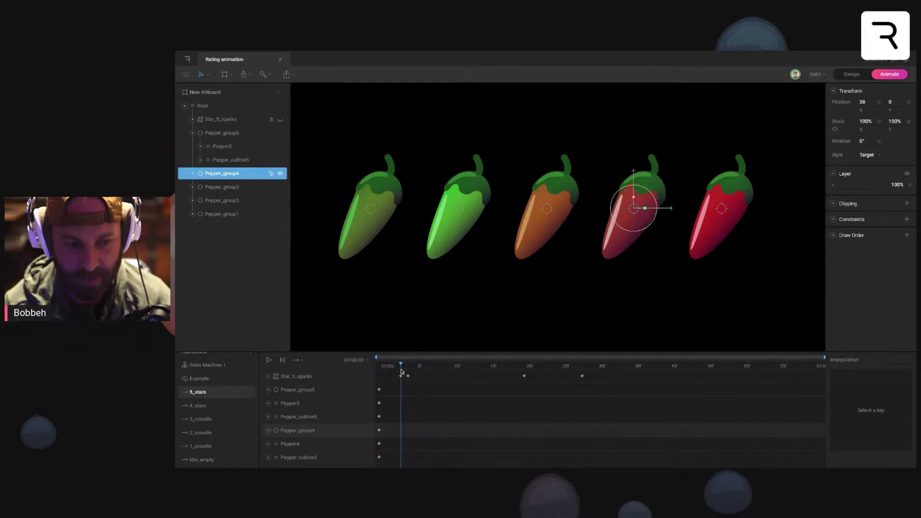
click(344, 393)
click(388, 367)
Step: Adjust Pepper_group5's scale to about 66% on frame 5, 137% on frame 15 and 85% on frame 25, and play the animation
key(space)
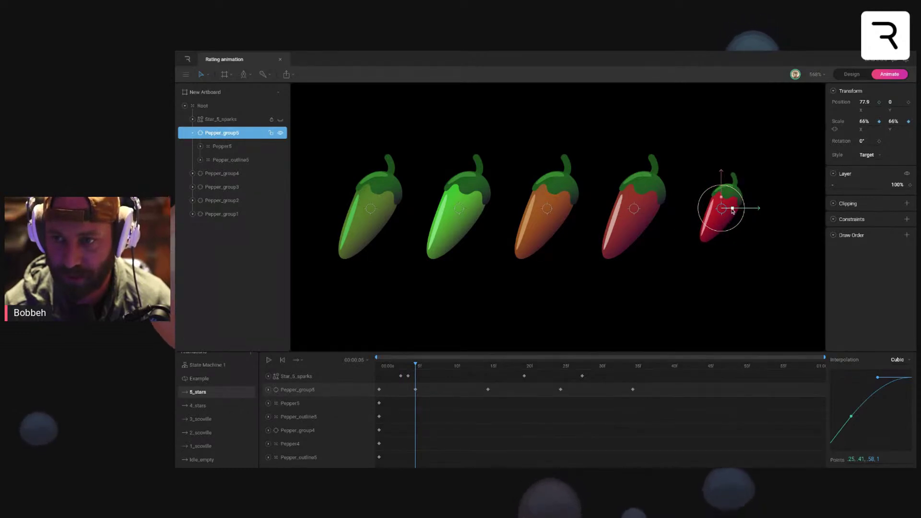
click(483, 372)
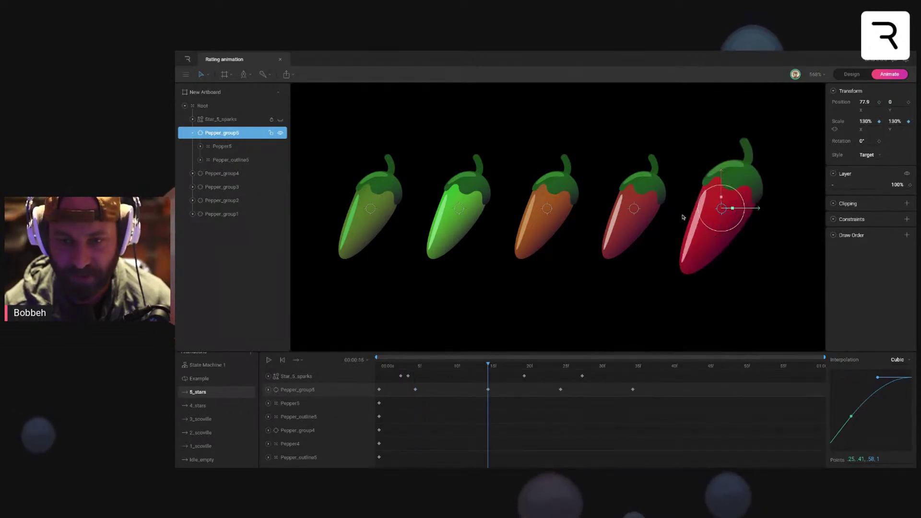
drag(733, 210, 734, 210)
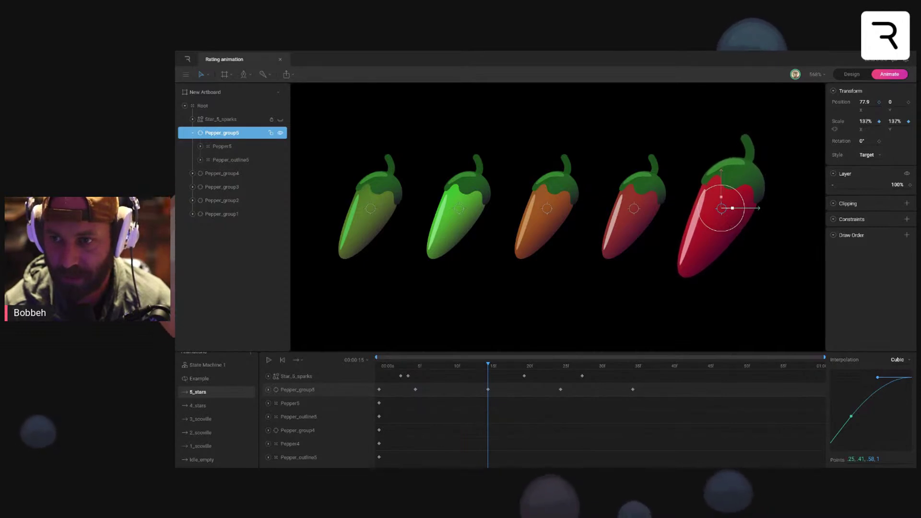
key(space)
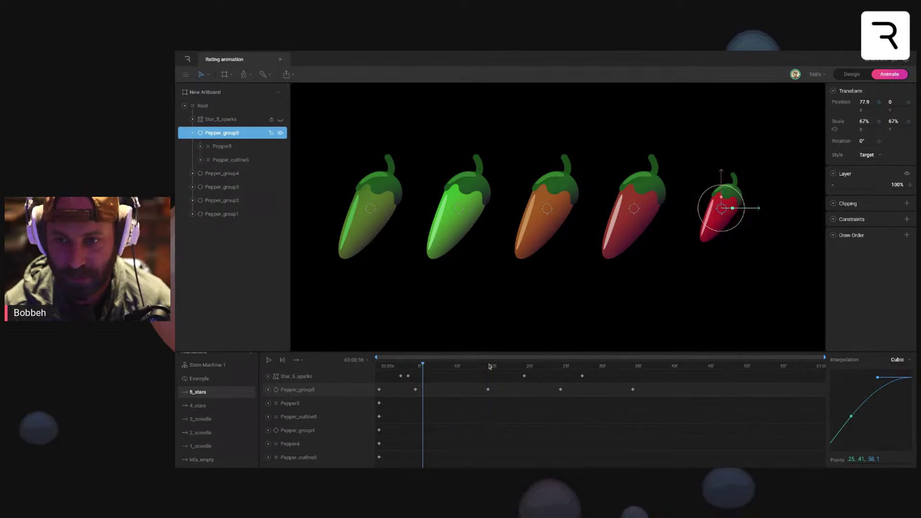
drag(490, 366, 560, 367)
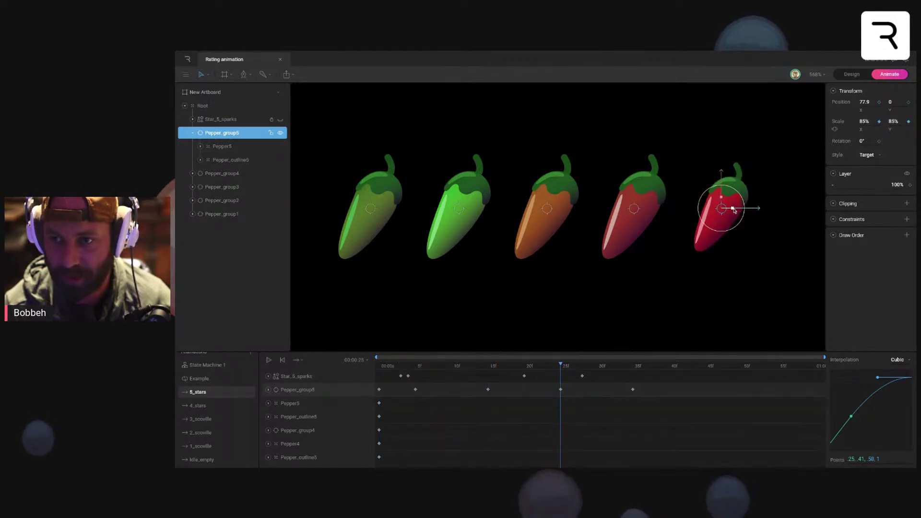
click(475, 305)
key(space)
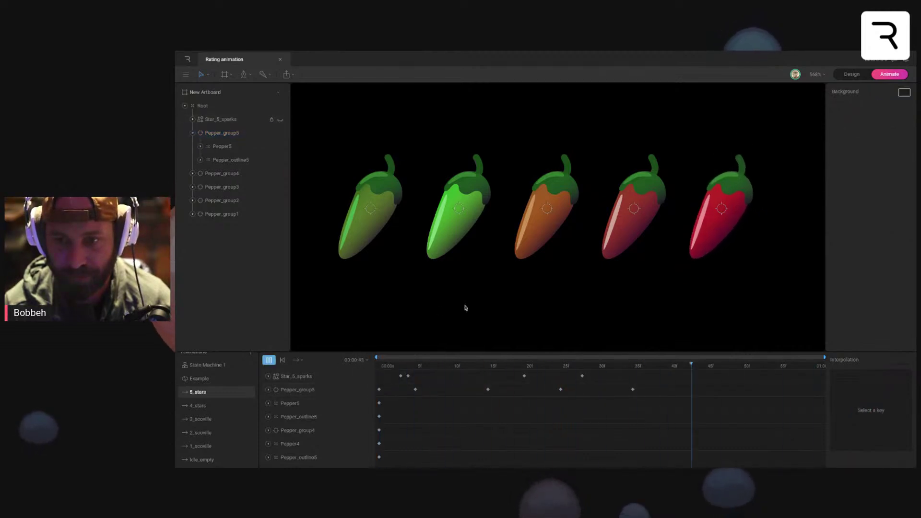
key(space)
Step: Keyframe Pepper_group4's X position at about 49.3 on frame 5, 31.7 on frame 15 and 41.8 on frame 25
click(635, 211)
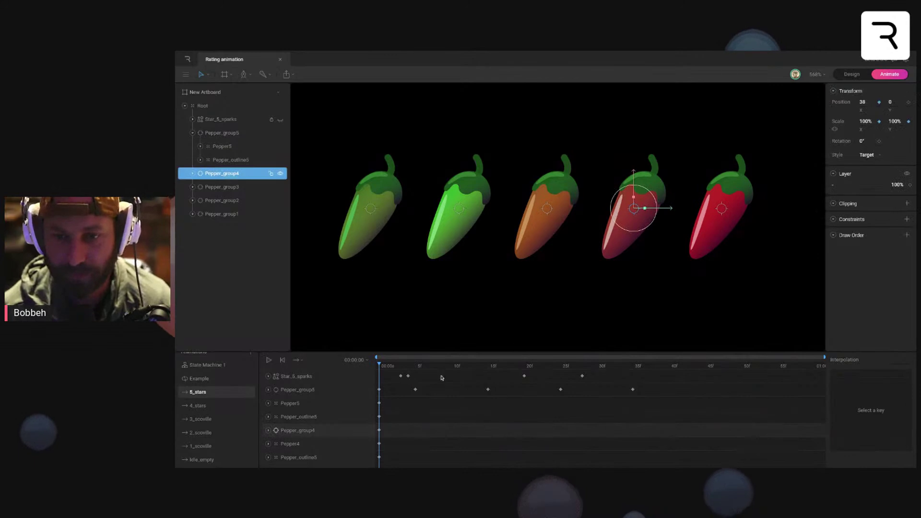
drag(408, 368, 414, 369)
drag(863, 103, 865, 99)
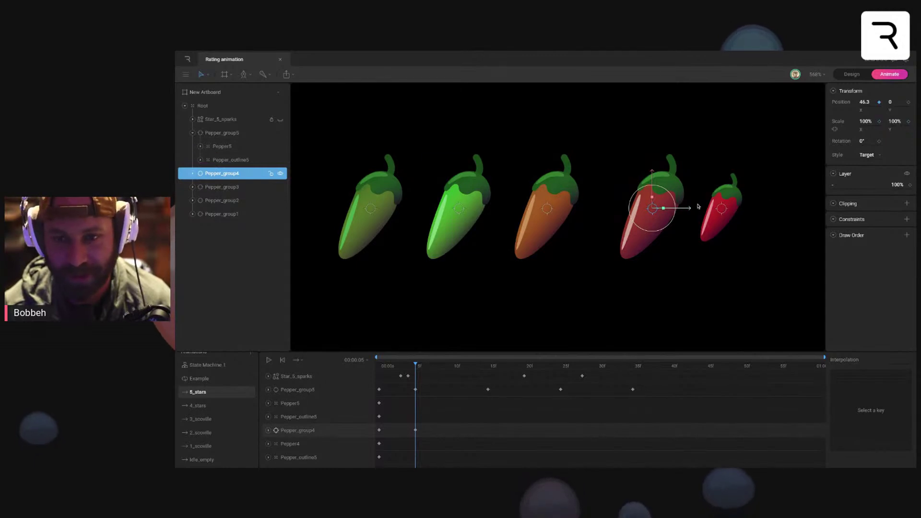
drag(865, 102, 877, 122)
click(487, 366)
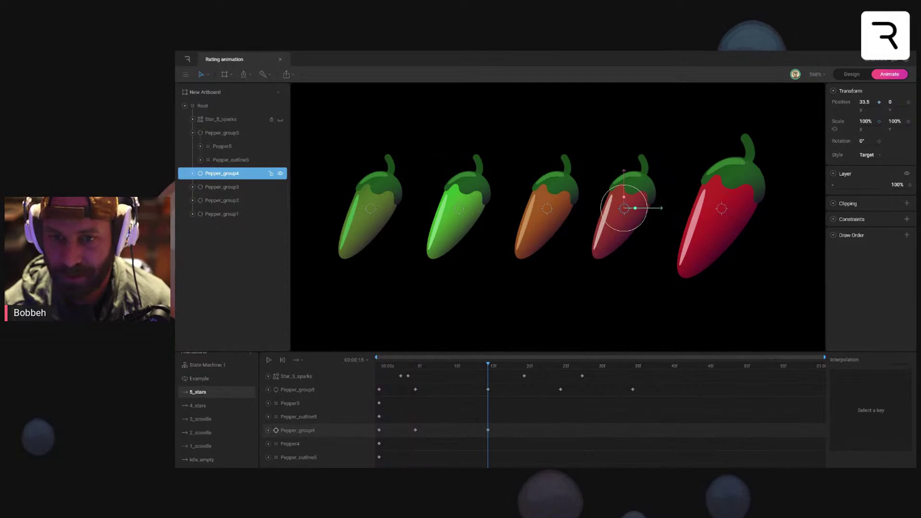
click(560, 366)
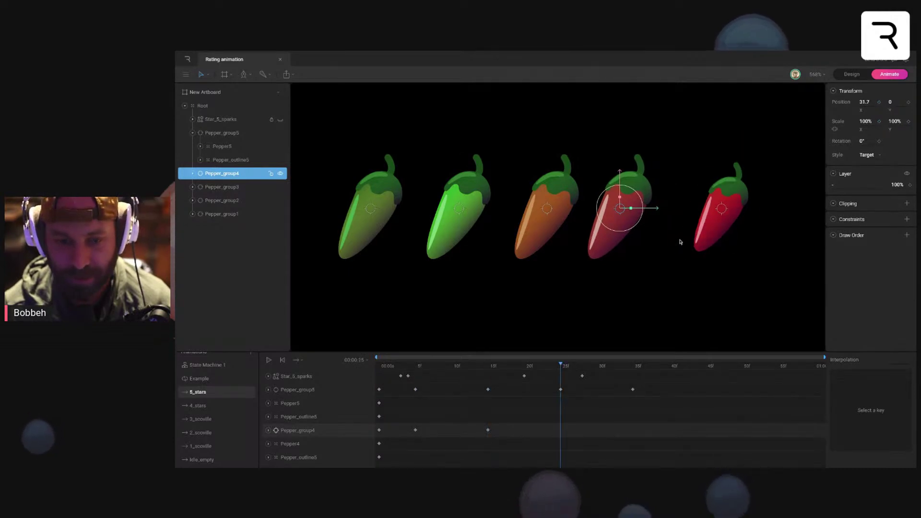
drag(866, 109, 867, 102)
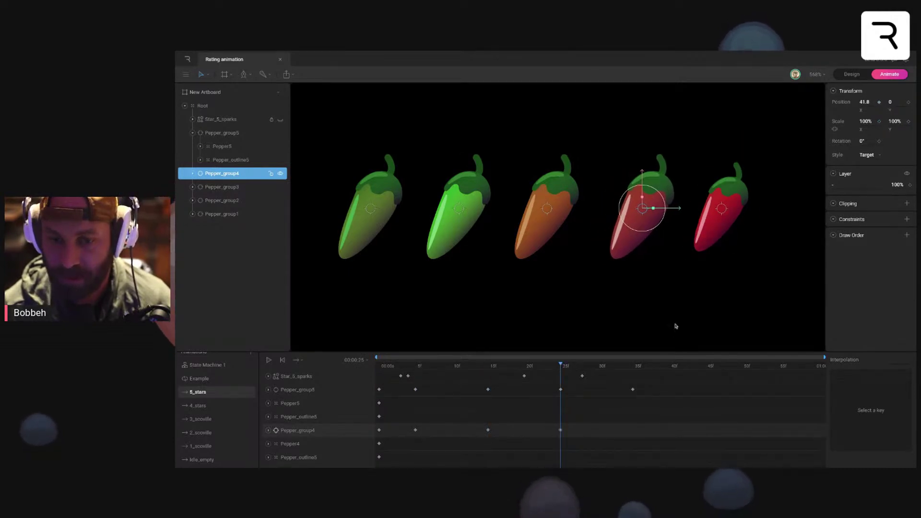
Step: Copy Pepper_group4's starting keyframe to frame 35 and play the 5_stars animation
click(633, 367)
click(379, 430)
key(ctrl+c)
key(ctrl+v)
click(619, 366)
drag(619, 367, 575, 367)
key(space)
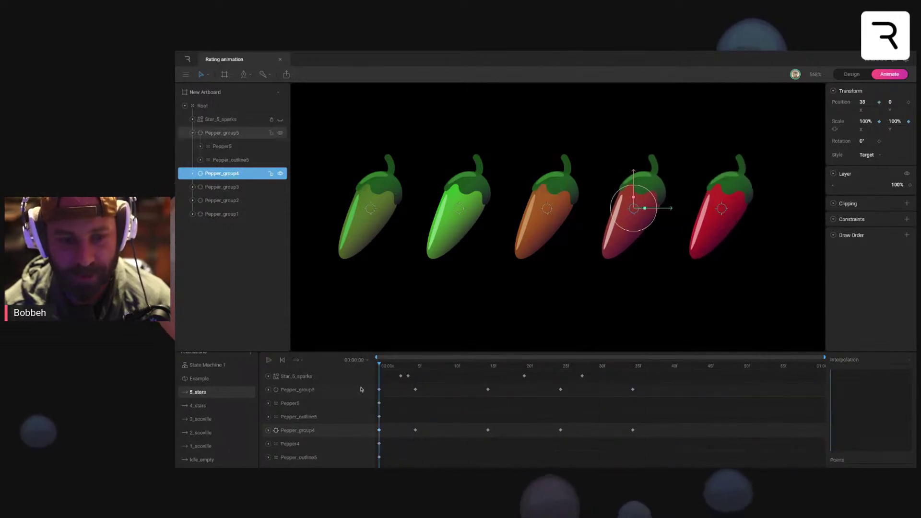
Step: Set all of Pepper_group4's keyframes to Cubic interpolation and replay the animation from the start
drag(648, 426, 377, 448)
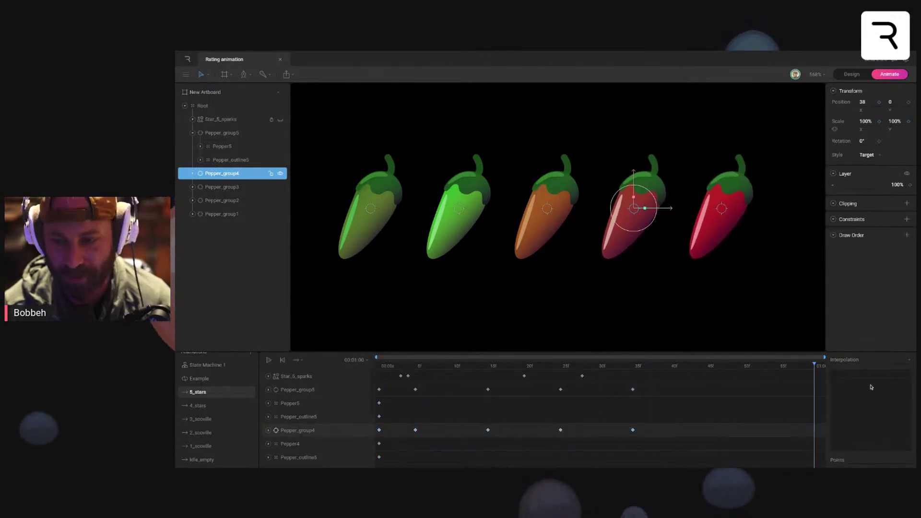
click(895, 368)
click(898, 373)
drag(552, 369, 344, 375)
key(space)
Step: Reduce Pepper_group4's X position on frame 5 to about 45.7 and replay the animation
click(416, 366)
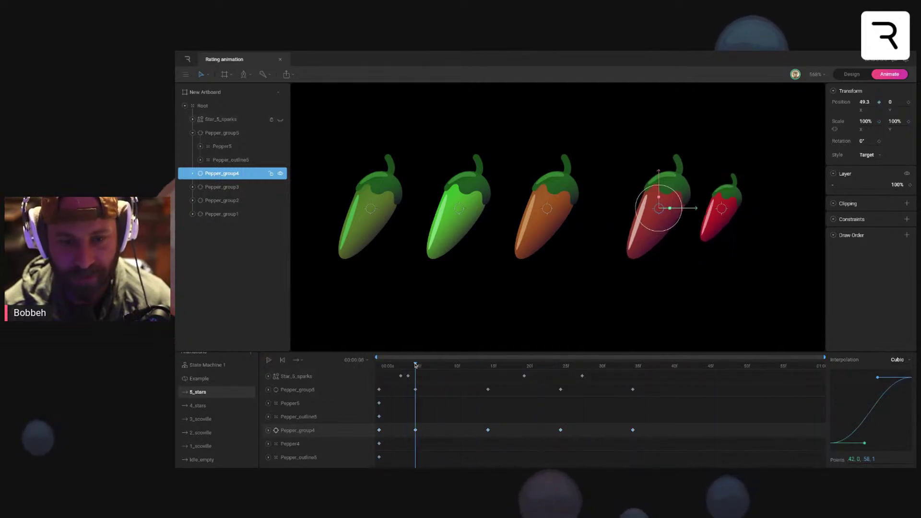
drag(869, 102, 861, 103)
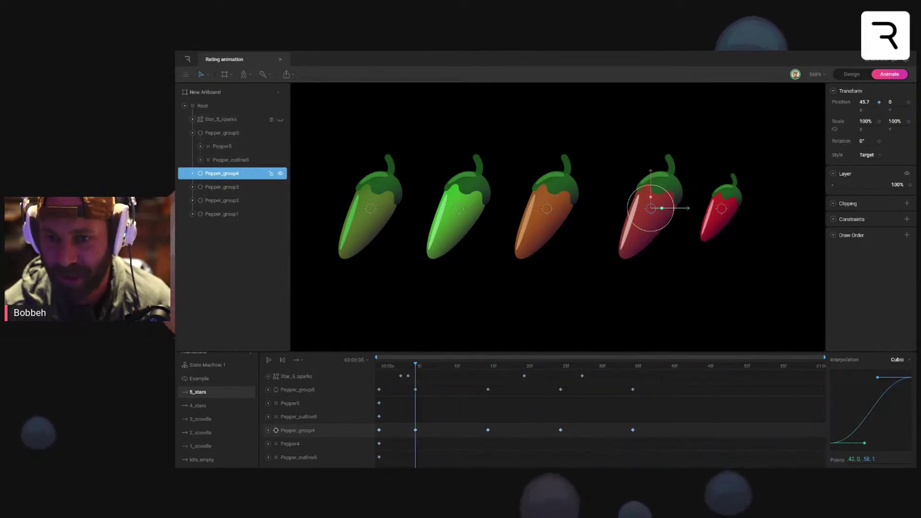
key(space)
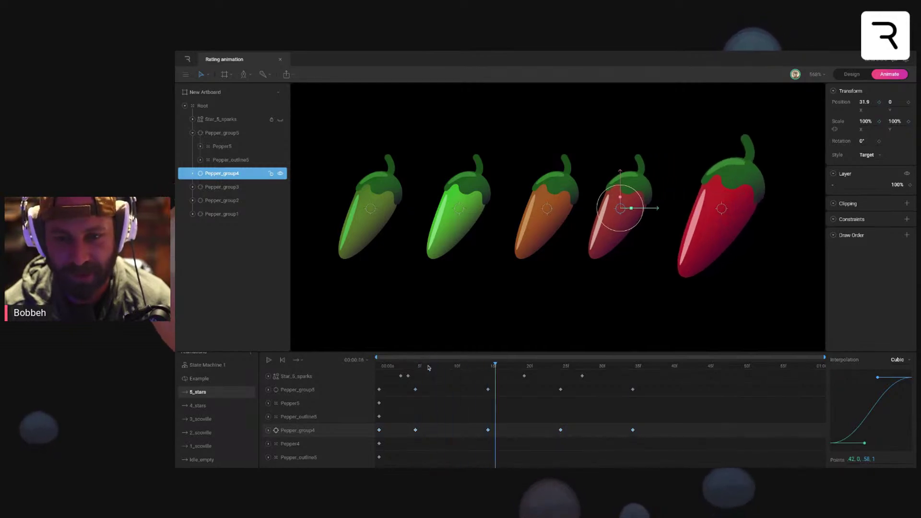
key(space)
key(space)
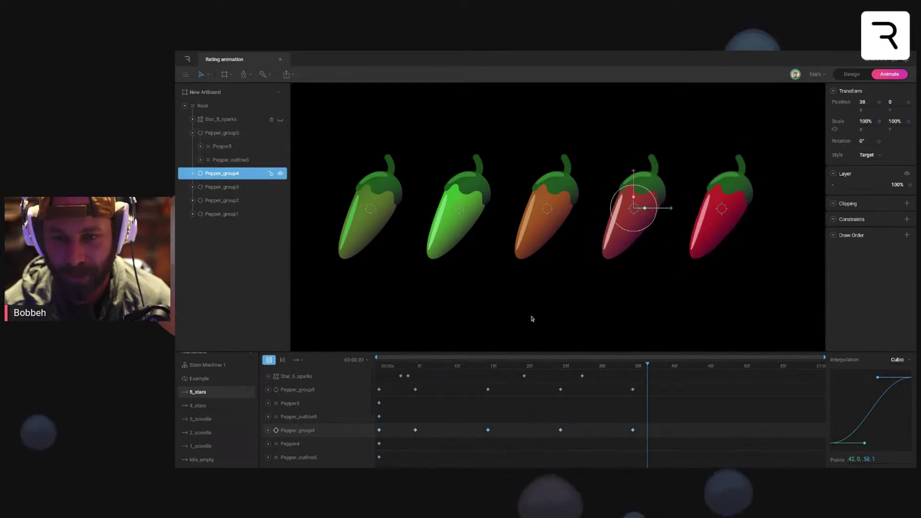
click(533, 319)
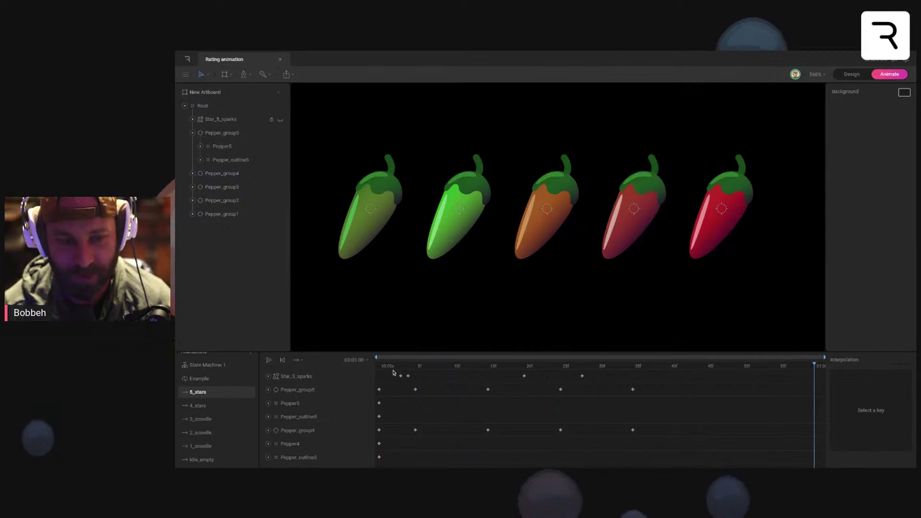
Step: Keyframe Pepper_group3's X position at about 4.5 on frame 5, offset it again on frames 15 and 25, and copy its starting keyframe to frame 35
click(553, 215)
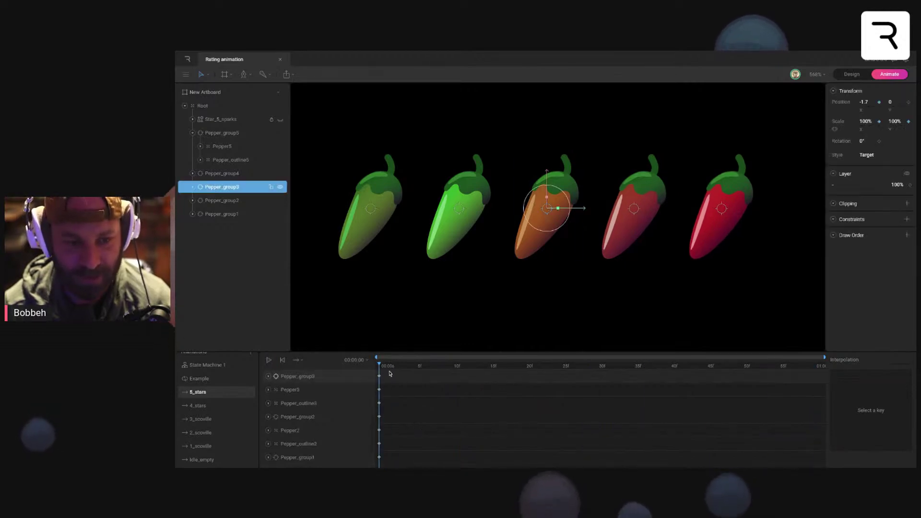
drag(392, 369, 415, 369)
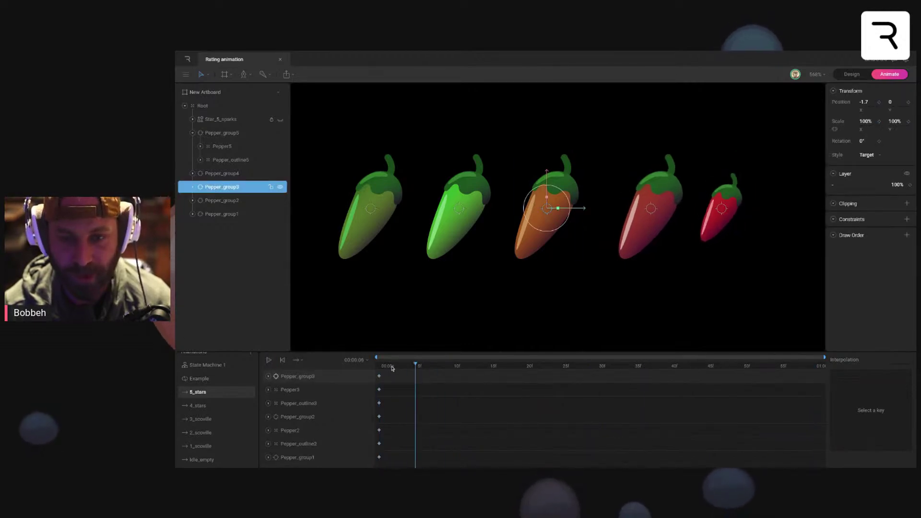
drag(867, 101, 896, 101)
scroll(438, 406, up, 2)
click(488, 368)
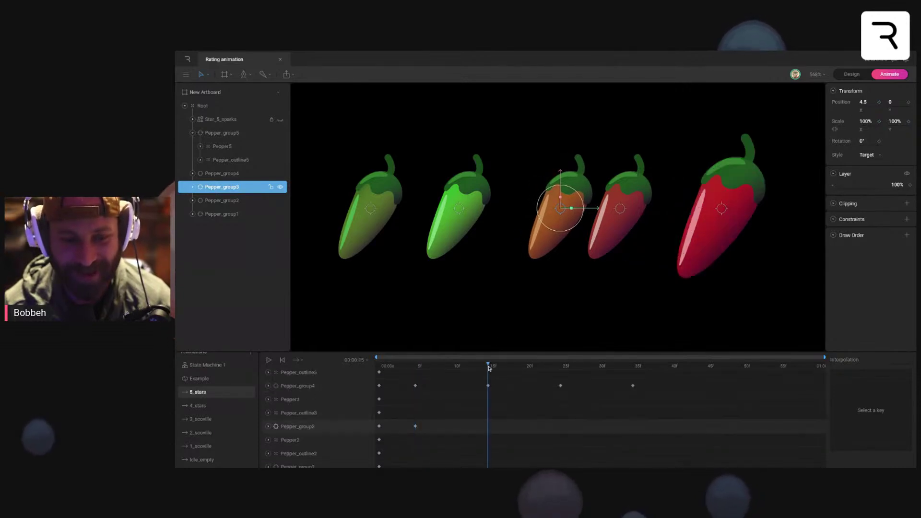
drag(870, 101, 677, 257)
click(560, 366)
click(631, 367)
drag(397, 422, 375, 430)
key(ctrl+c)
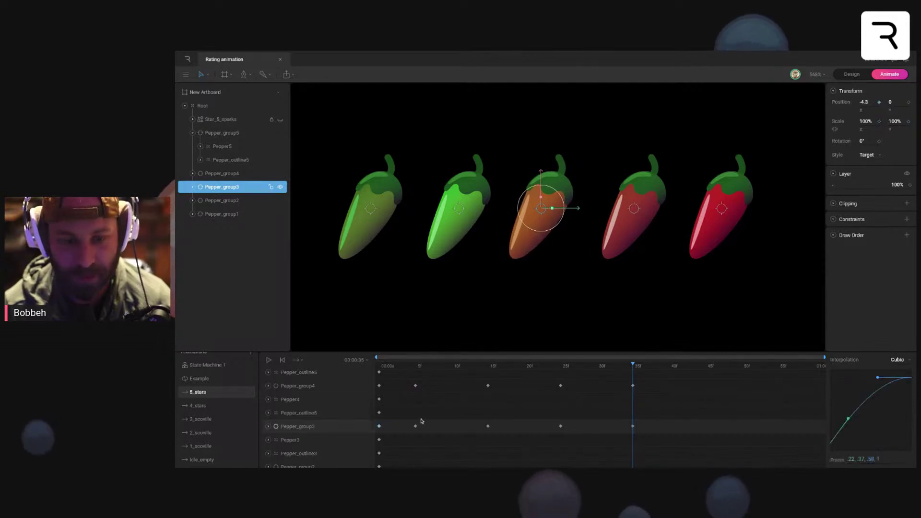
key(ctrl+v)
Step: Set Pepper_group3's keyframes to Cubic, shape the easing curve with points of about .25, .41, .58, 1, and play the animation
drag(644, 420, 374, 428)
click(898, 360)
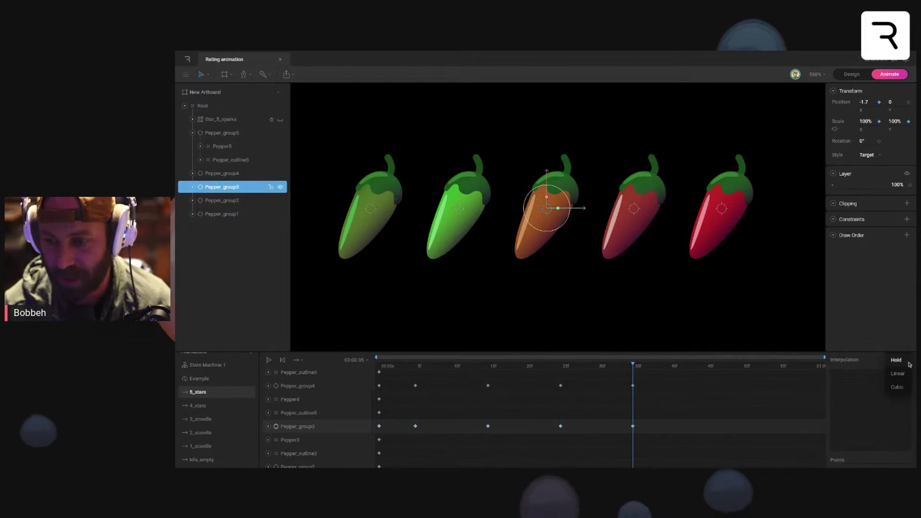
click(896, 389)
drag(864, 440, 851, 416)
drag(565, 371, 339, 367)
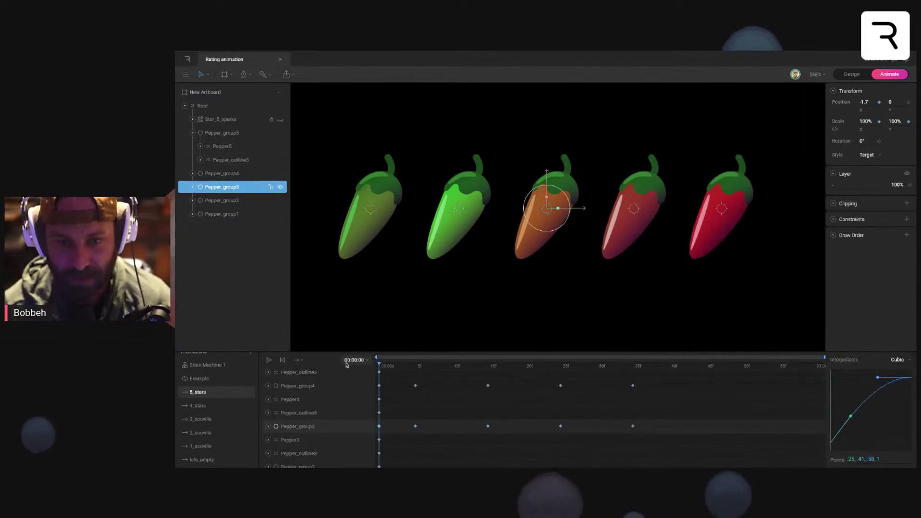
key(space)
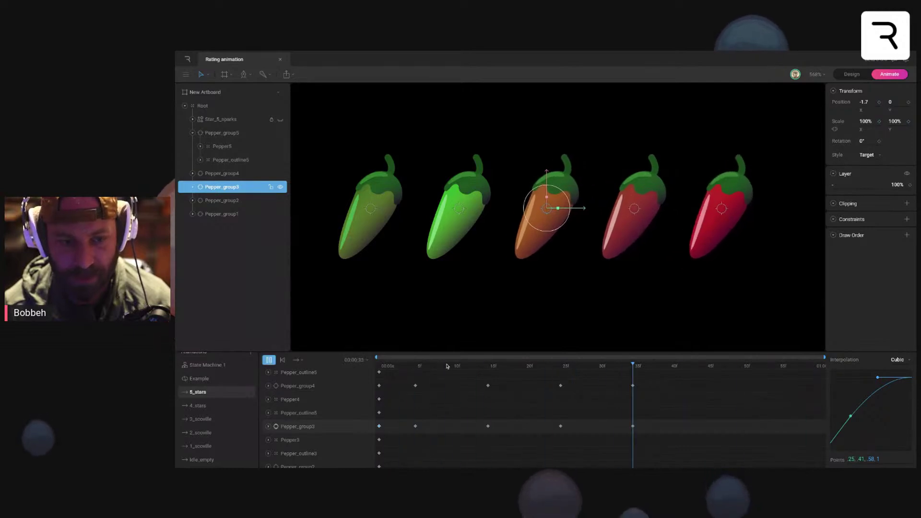
Step: Keyframe Pepper_group2's X position at about -38.4 on frame 5 and offset it on frames 15 and 25, returning to its starting position on frame 35
click(415, 365)
click(470, 206)
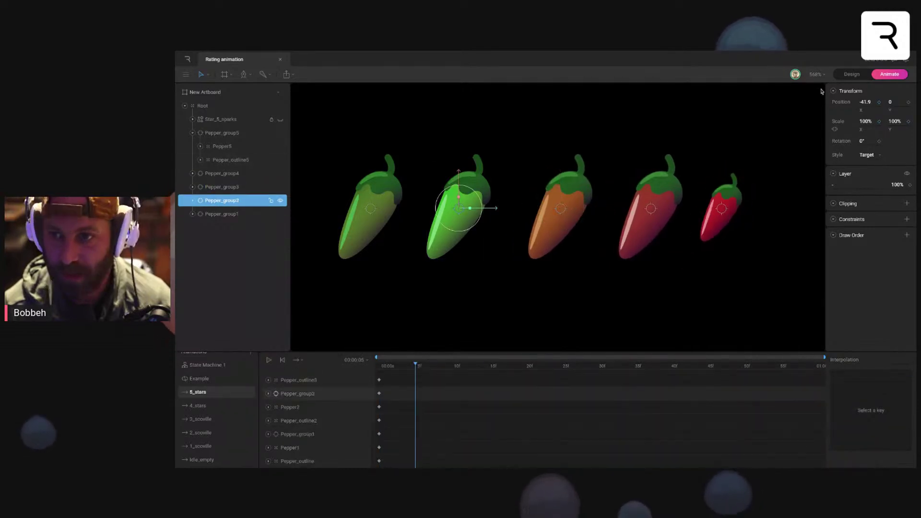
drag(869, 102, 868, 98)
drag(452, 366, 488, 366)
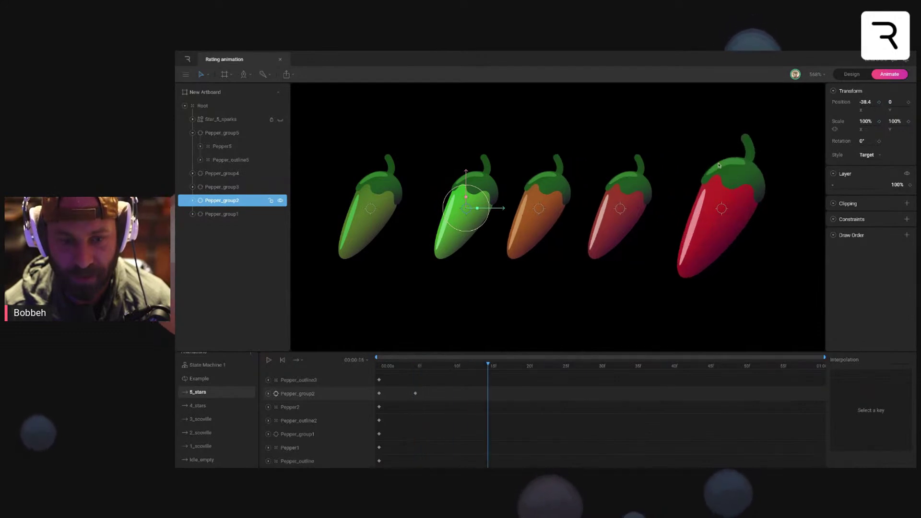
drag(869, 101, 863, 102)
click(562, 368)
click(634, 369)
Step: Set all of Pepper_group2's keyframes to Cubic interpolation, play the animation, and return the playhead to the start
drag(644, 403, 377, 389)
click(900, 361)
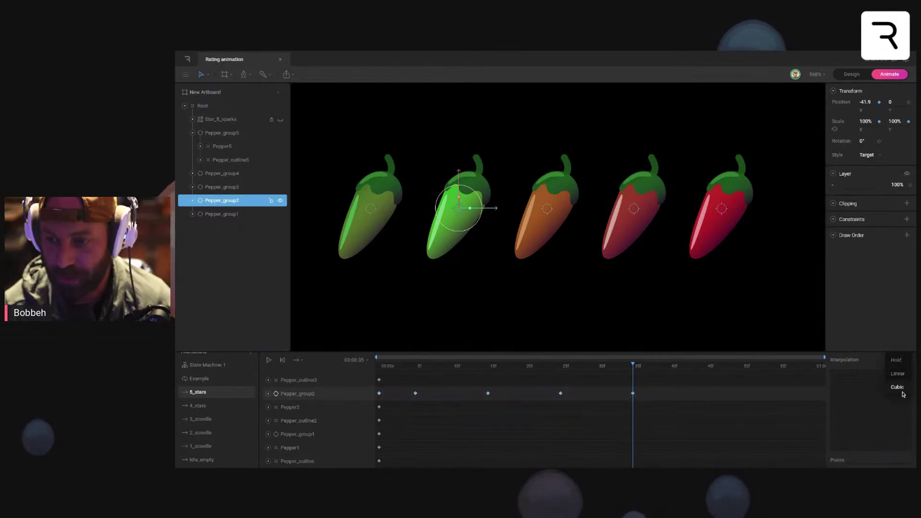
click(901, 391)
key(space)
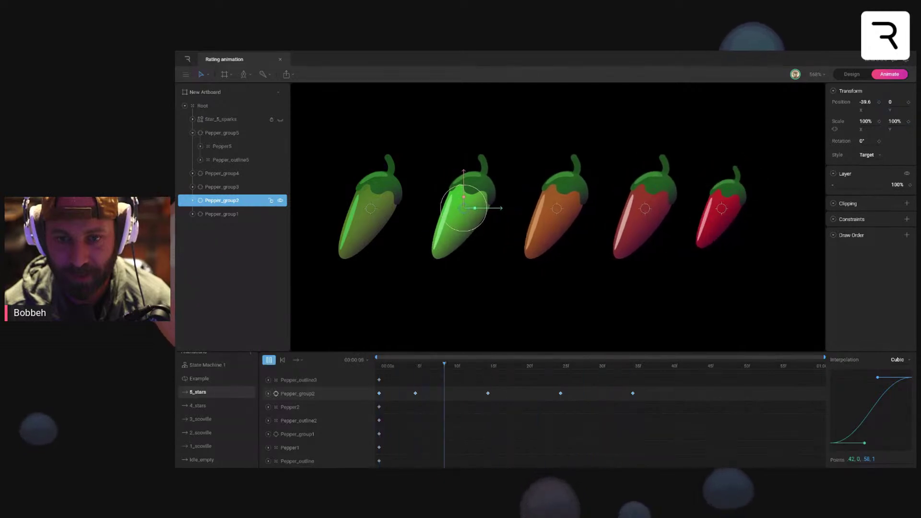
key(space)
drag(412, 367, 340, 371)
Step: Offset Pepper_group1's X position on frames 5 and 15, set it to about -81.2 on frame 25, and copy its starting keyframe to frame 35
click(377, 218)
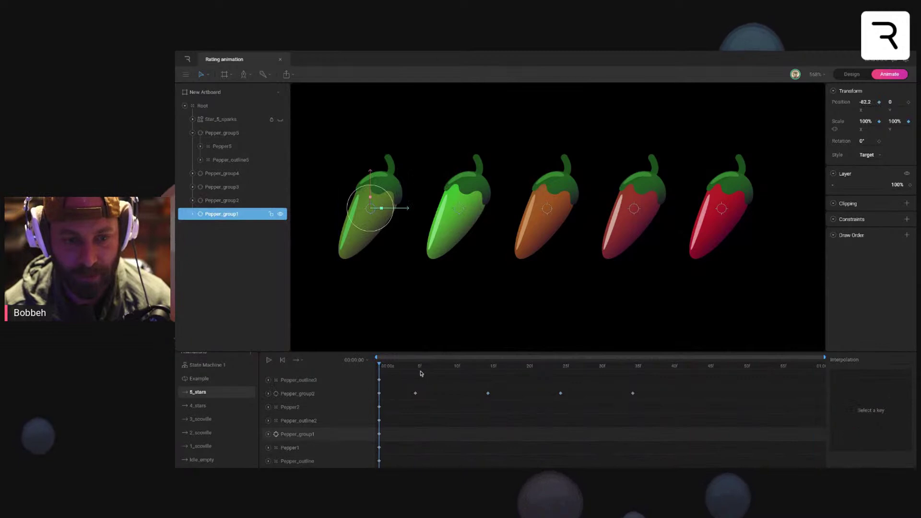
click(416, 367)
drag(859, 109, 866, 99)
click(489, 366)
click(560, 366)
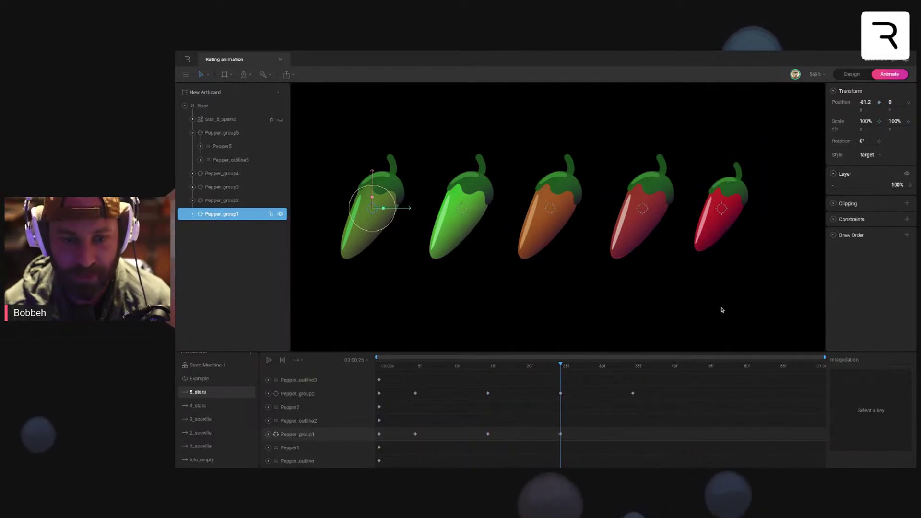
click(633, 368)
click(379, 435)
key(ctrl+c)
key(ctrl+v)
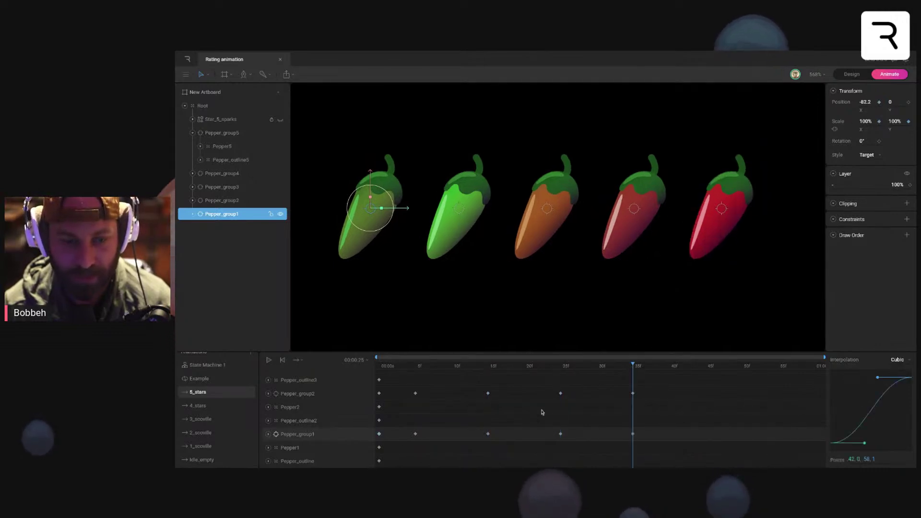
Step: Set Pepper_group1's keyframes to Cubic, shape the easing curve with points of about .23, .4, .58, 1, and play the animation
drag(639, 431, 382, 441)
click(905, 362)
click(905, 362)
click(905, 362)
click(898, 391)
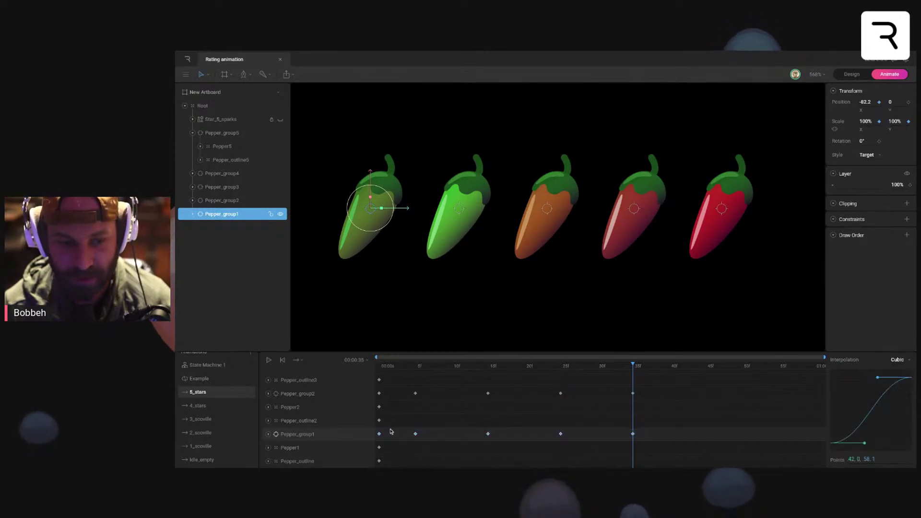
drag(865, 443, 849, 417)
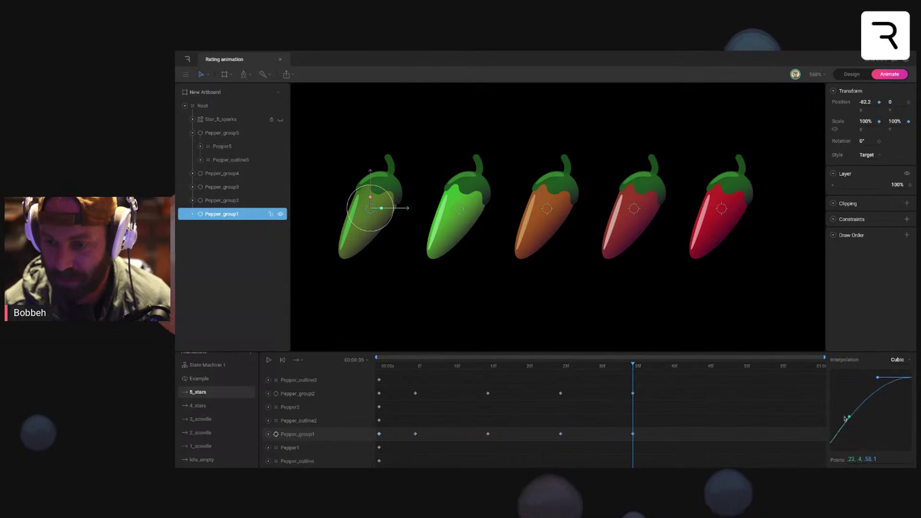
key(space)
click(402, 297)
key(space)
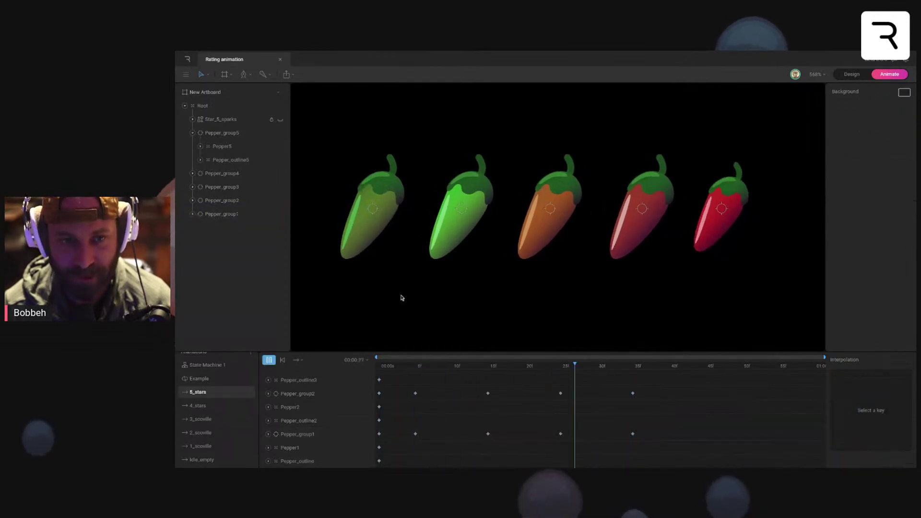
scroll(457, 288, down, 3)
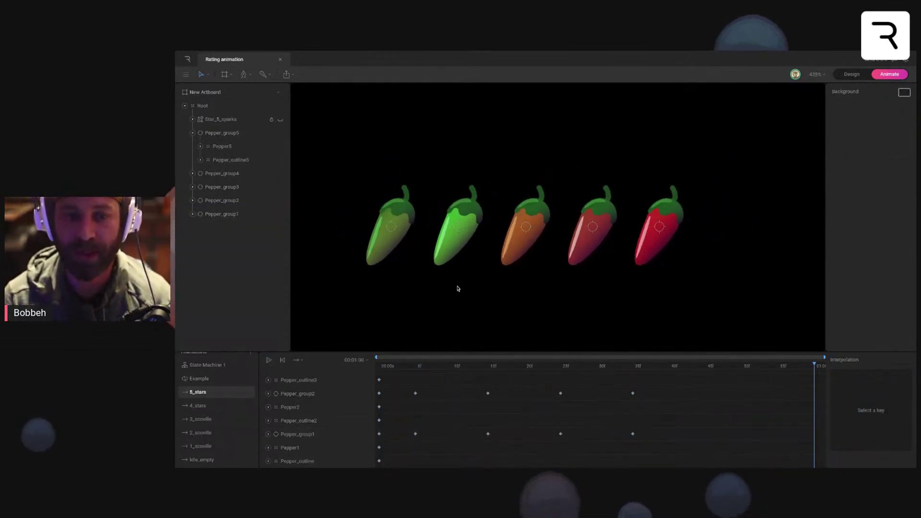
scroll(510, 286, down, 1)
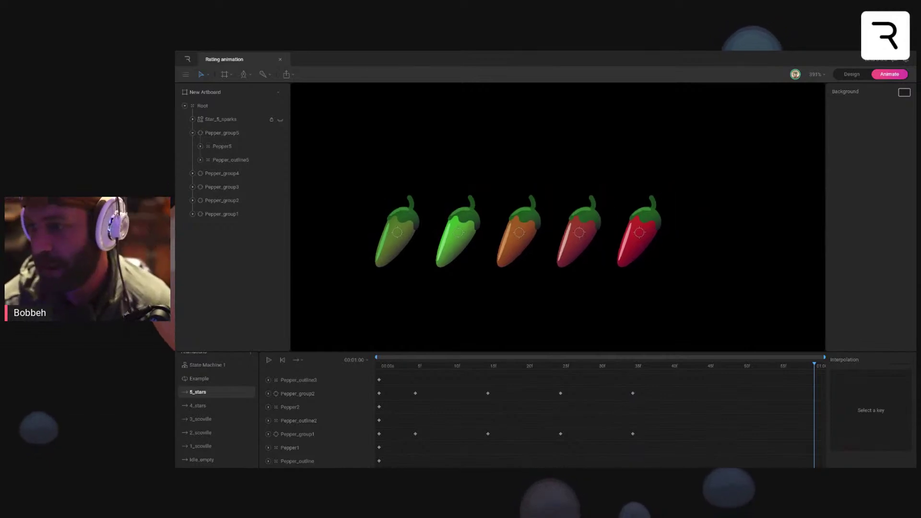
Step: Open State Machine 1, run it briefly, and delete its three existing listeners
click(206, 364)
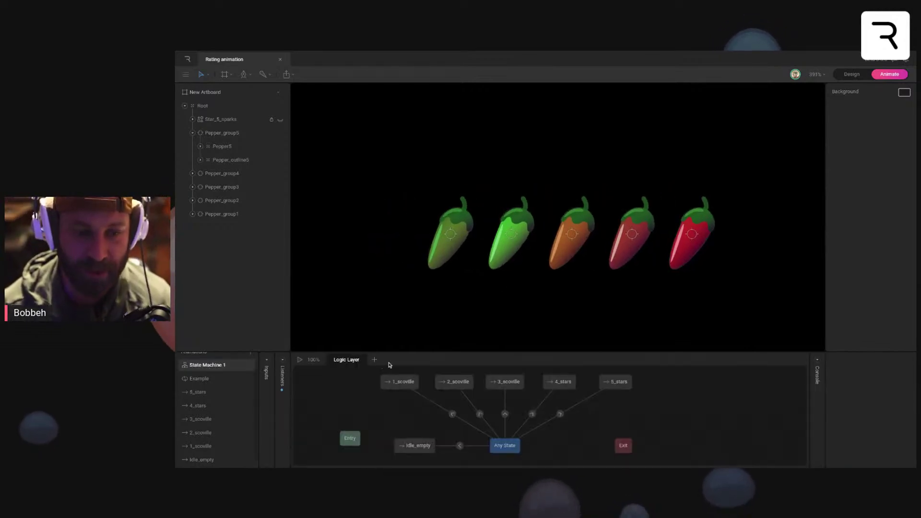
click(304, 360)
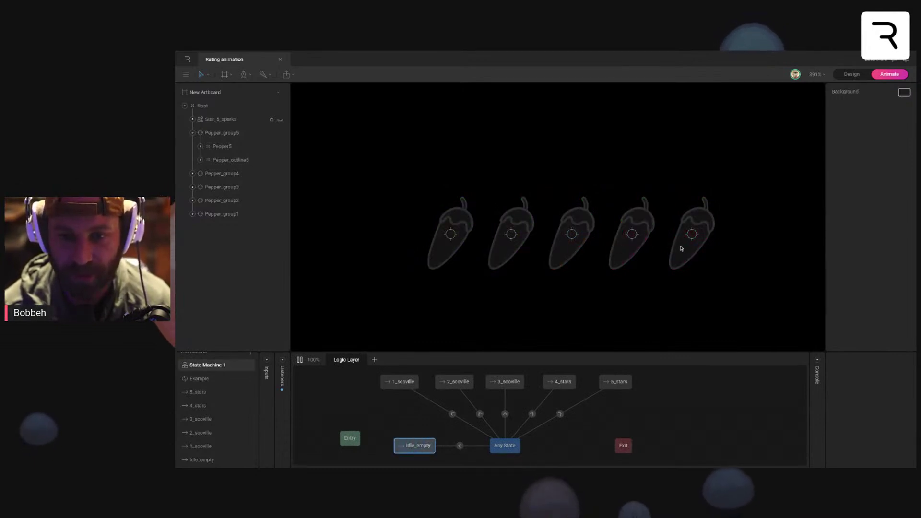
click(283, 365)
click(343, 387)
click(344, 374)
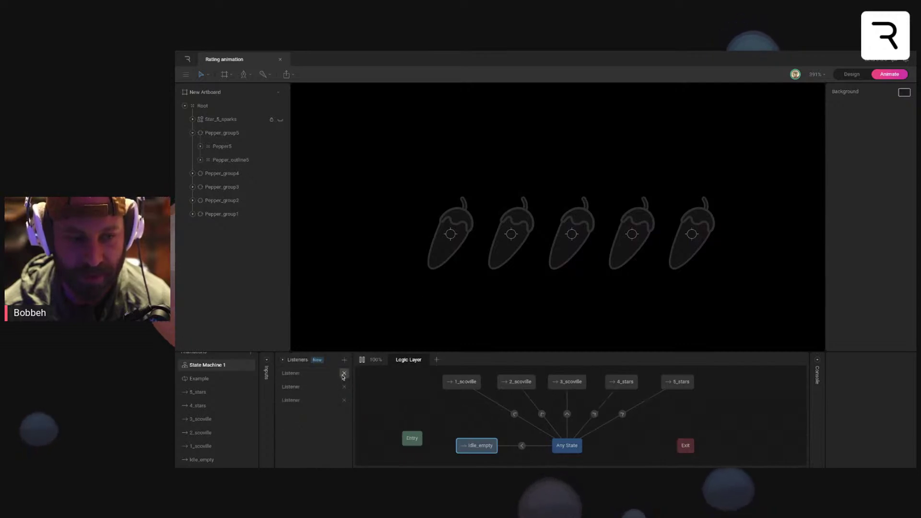
click(344, 373)
click(344, 374)
click(344, 374)
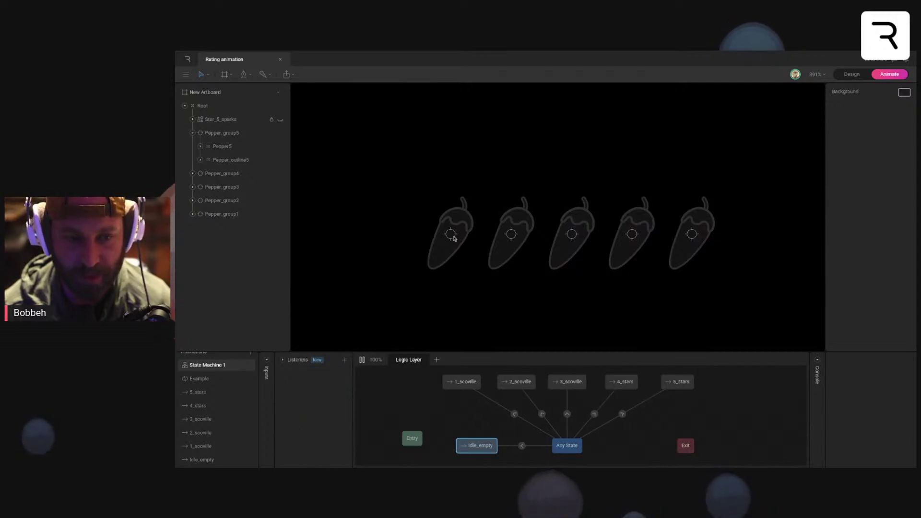
click(362, 359)
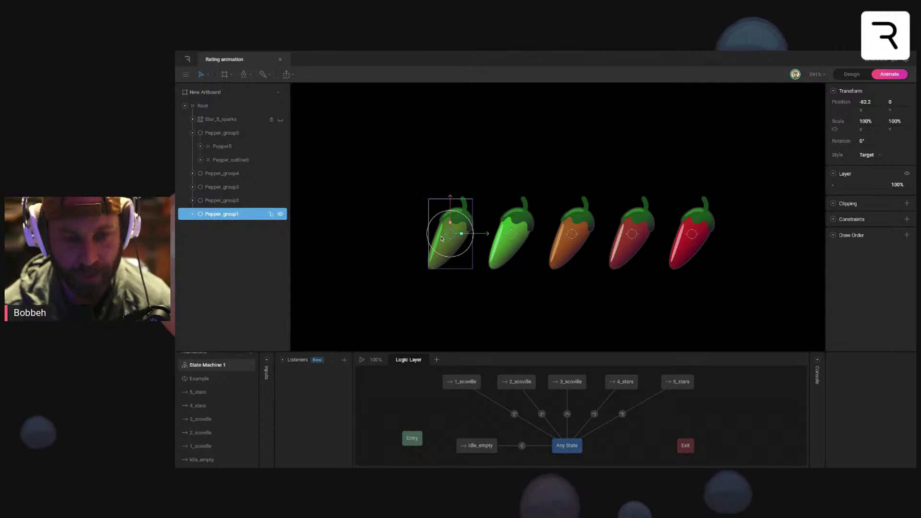
Step: Add a listener on Pepper_group1 that sets the rating input to 1 on Pointer Down
click(344, 360)
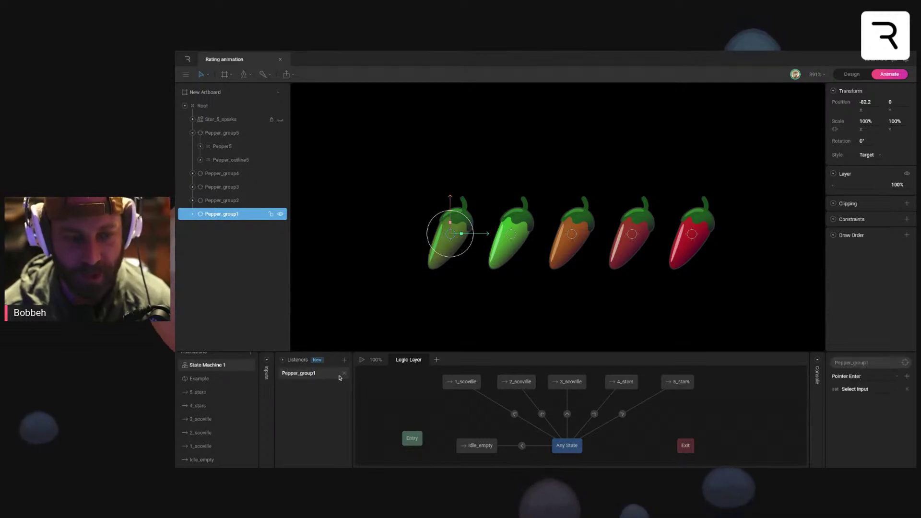
click(854, 379)
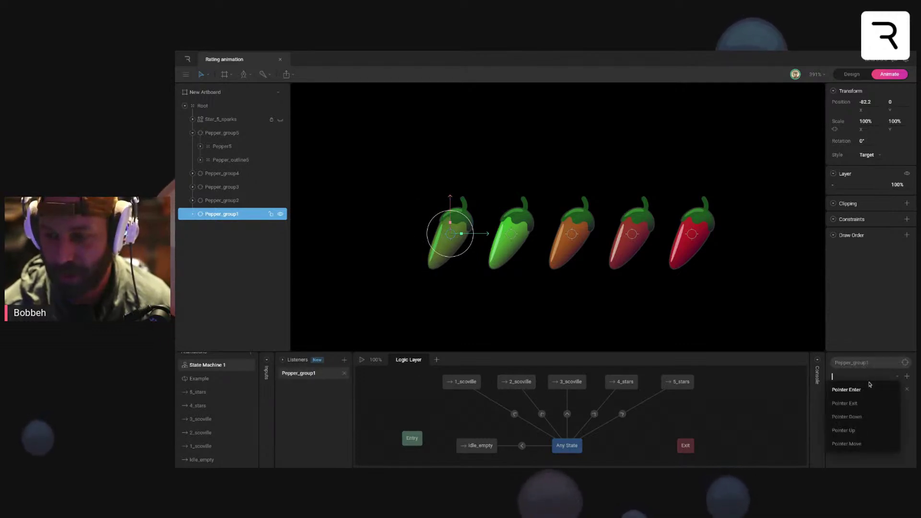
click(865, 417)
click(864, 391)
click(862, 404)
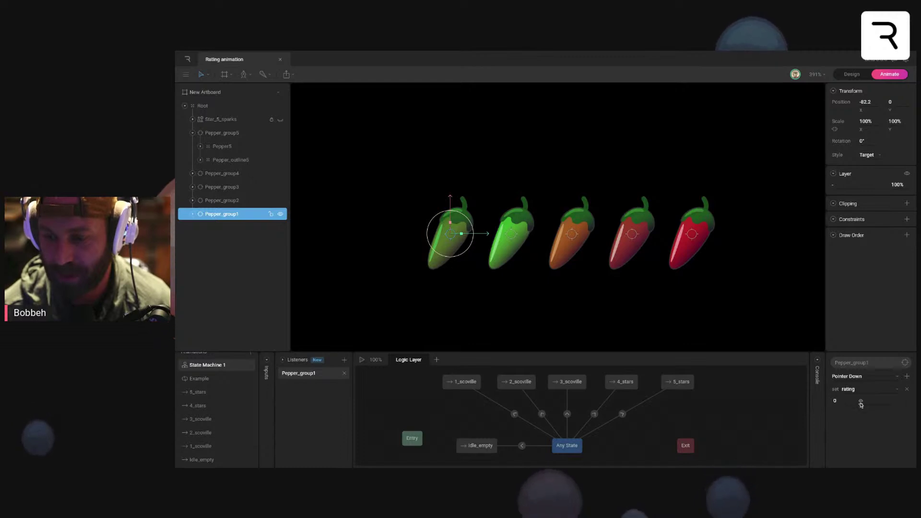
click(850, 401)
text(1)
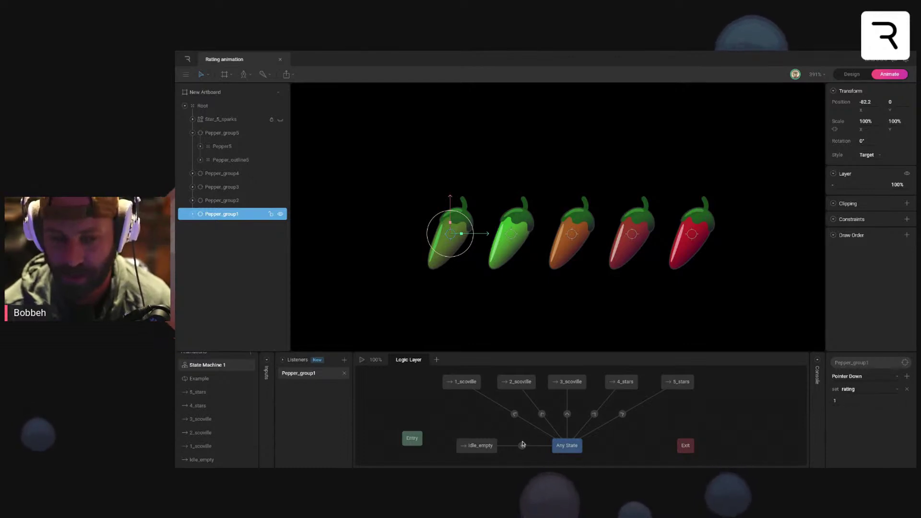
Step: Add a listener on Pepper_group2 that sets the rating input on Pointer Down, and open its value for editing
click(510, 246)
click(345, 360)
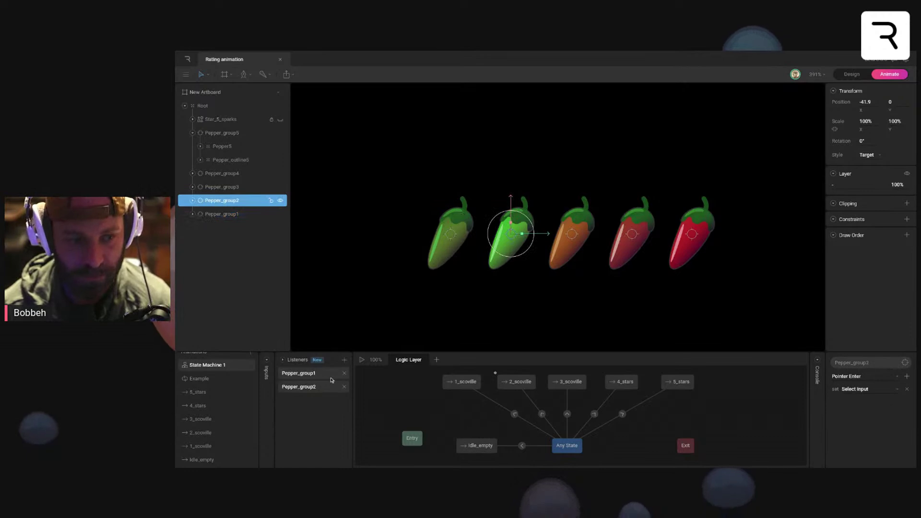
click(876, 377)
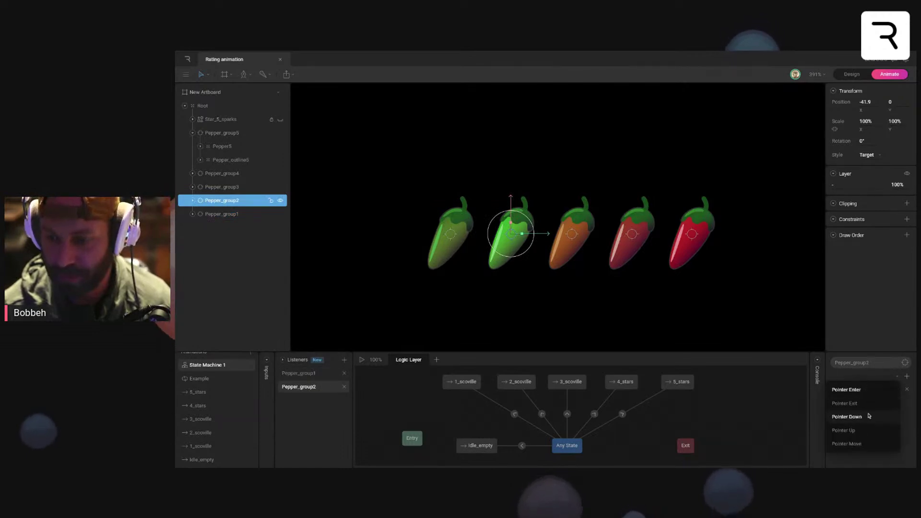
click(868, 403)
click(869, 390)
click(871, 406)
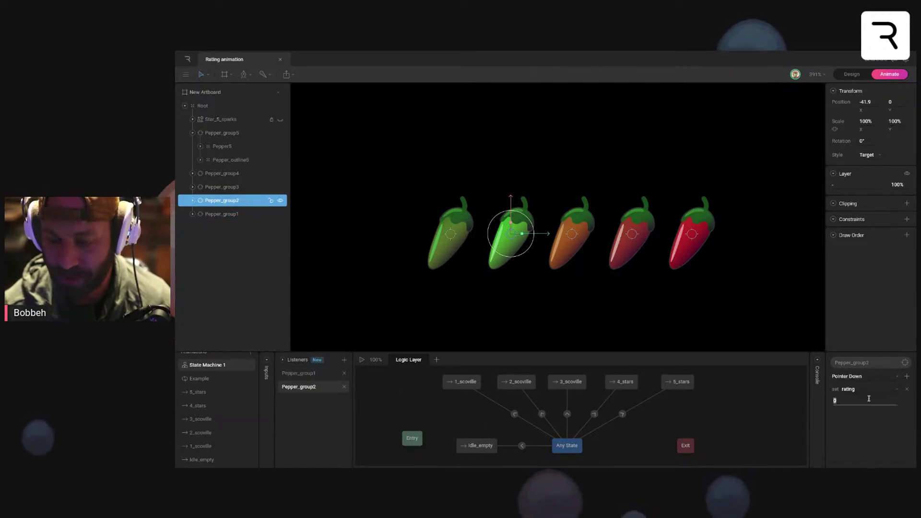
Step: Add a listener on Pepper_group3 that sets the rating input to 3 on Pointer Down
click(578, 237)
click(344, 360)
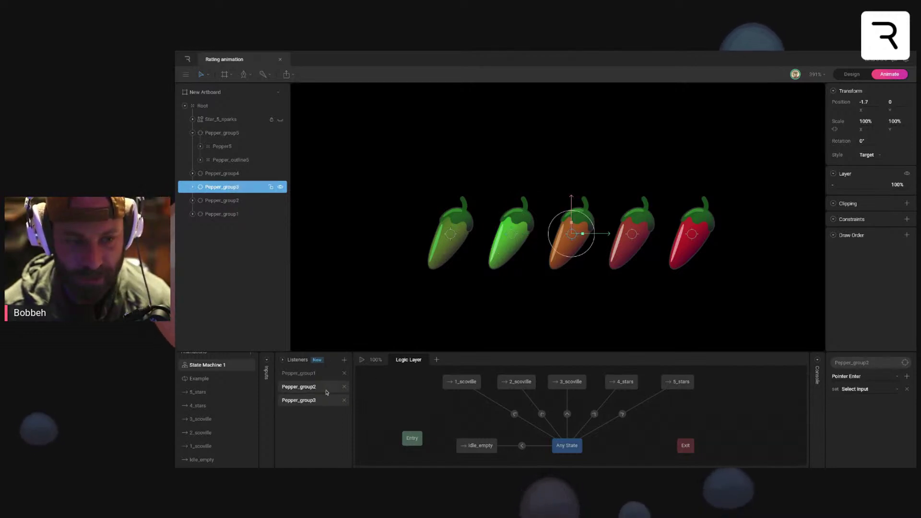
click(864, 377)
click(871, 417)
click(857, 389)
click(860, 403)
click(862, 401)
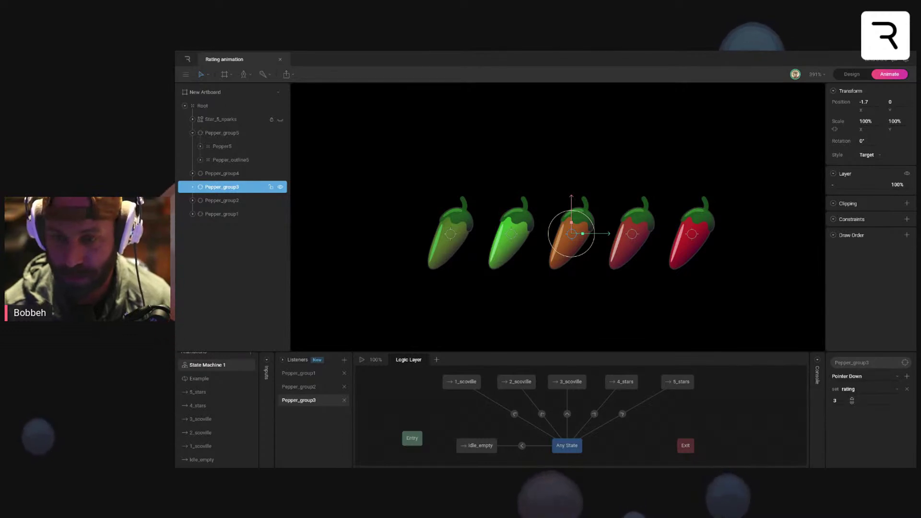
Step: Add a listener on Pepper_group4 that sets the rating input to 4 on Pointer Down, and undo the duplicate listener
click(632, 240)
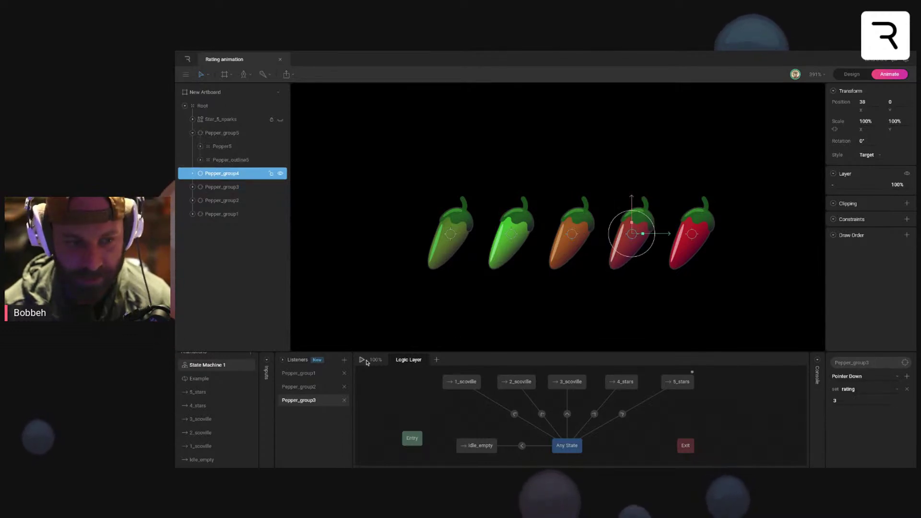
click(344, 360)
click(863, 378)
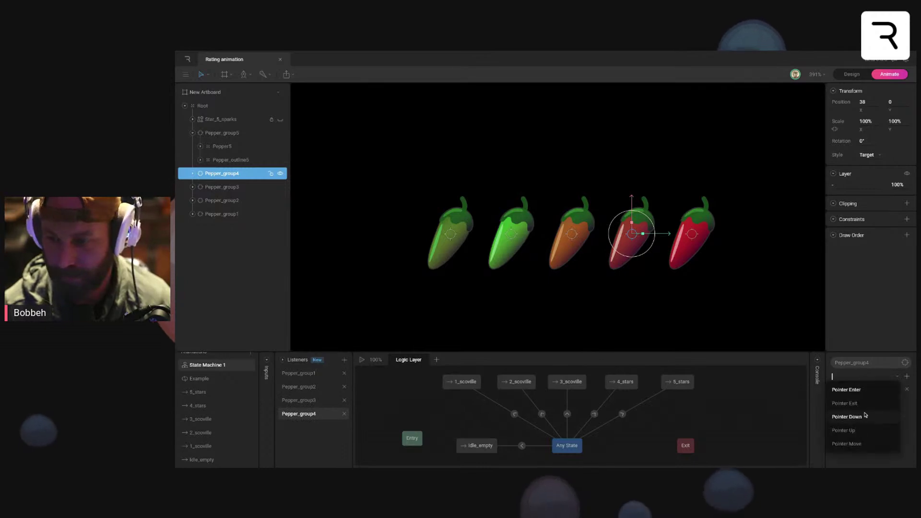
click(866, 414)
click(859, 389)
click(866, 404)
text(4)
key(Return)
click(344, 360)
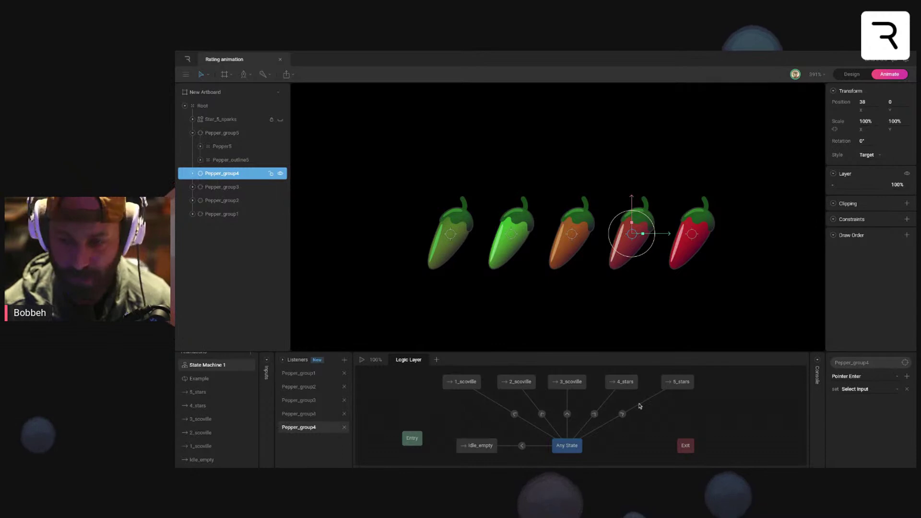
key(ctrl+z)
Step: Add a listener on Pepper_group5 that sets the rating input to 5 on Pointer Down
click(686, 239)
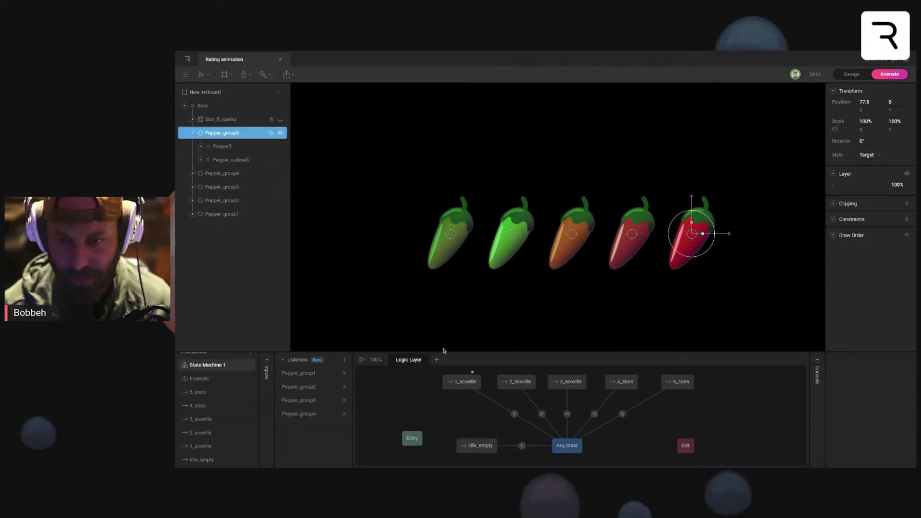
click(344, 360)
click(846, 376)
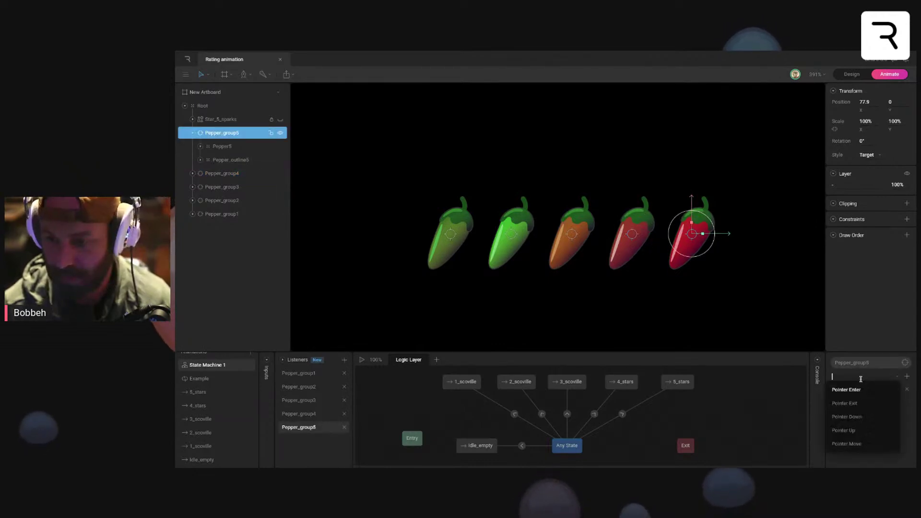
click(864, 420)
click(864, 389)
click(849, 403)
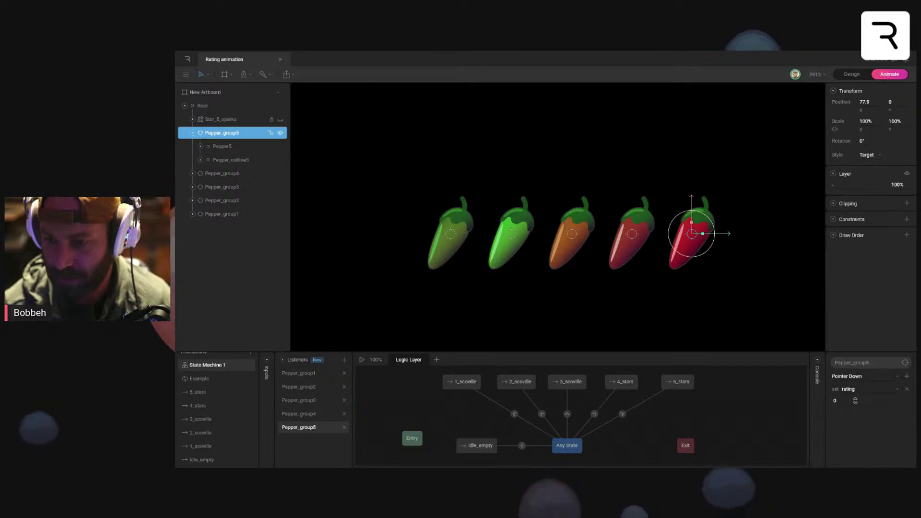
click(856, 402)
text(5)
key(Return)
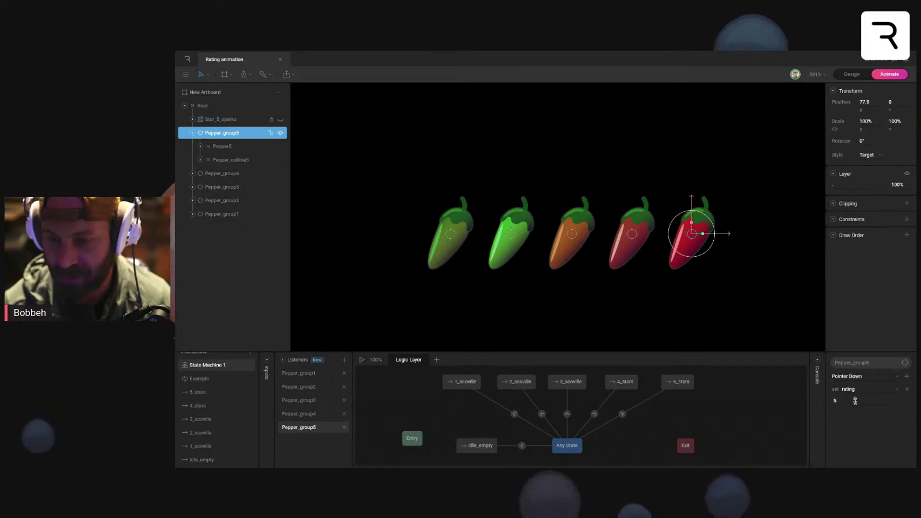
Step: Play the state machine and test the rating listeners on the third and fourth peppers
click(362, 360)
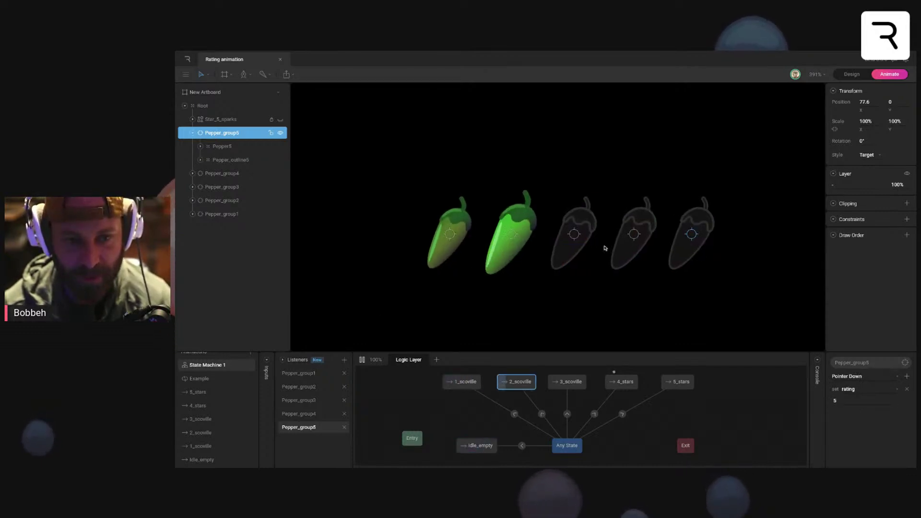
click(572, 251)
click(629, 253)
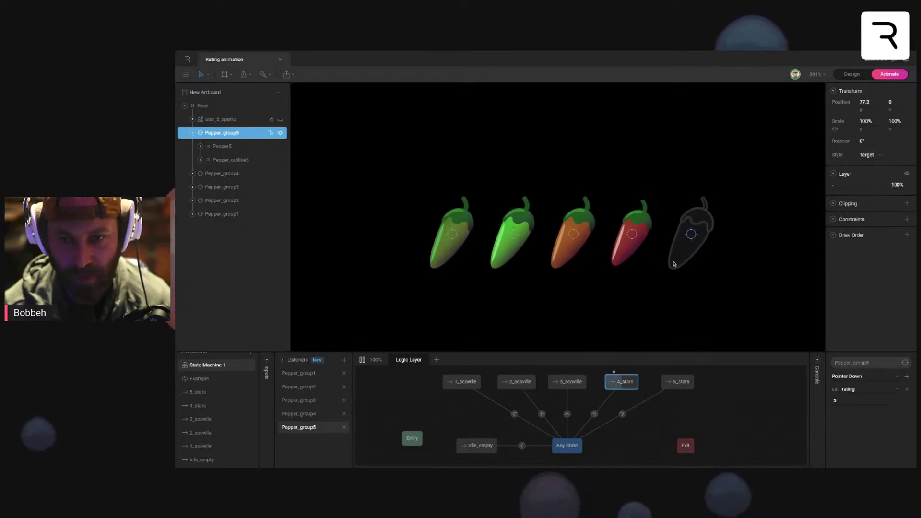
Step: Test the rating listeners in the running state machine from the fifth pepper down to the first
click(677, 264)
click(630, 253)
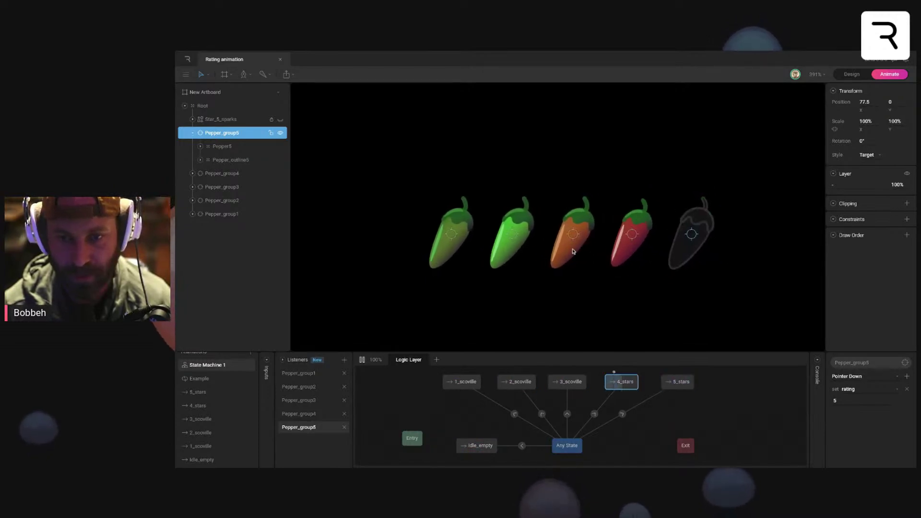
click(575, 252)
click(511, 253)
click(452, 254)
click(511, 252)
click(441, 253)
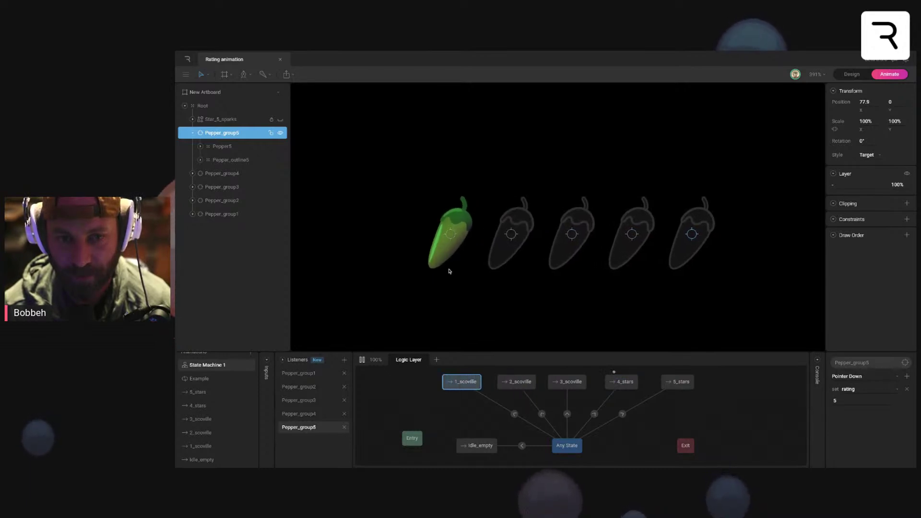
Step: Restart the state machine and test the rating peppers in ascending order from the first to the fifth
click(362, 360)
click(362, 360)
click(451, 256)
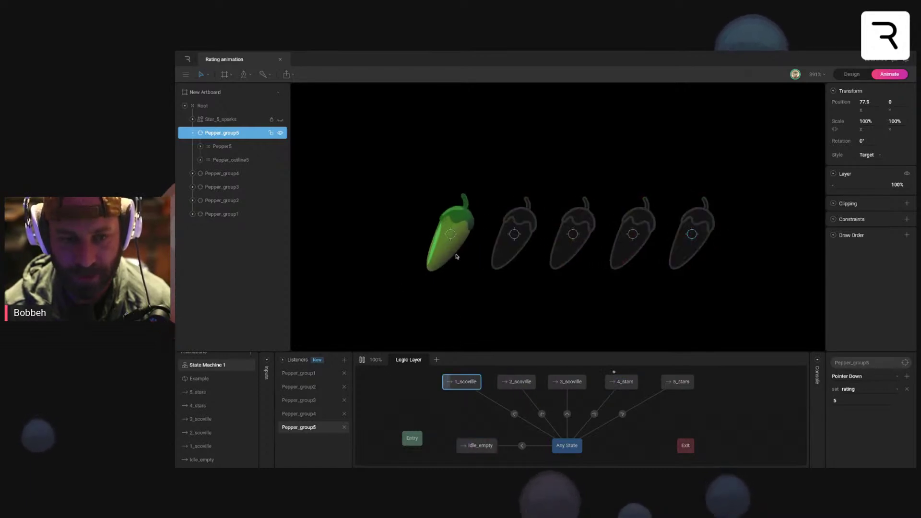
click(364, 362)
click(364, 362)
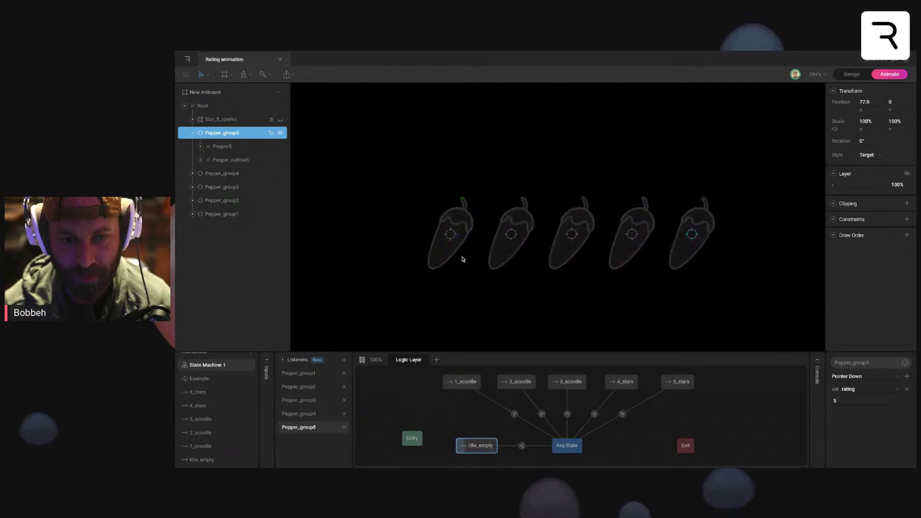
click(450, 250)
click(510, 256)
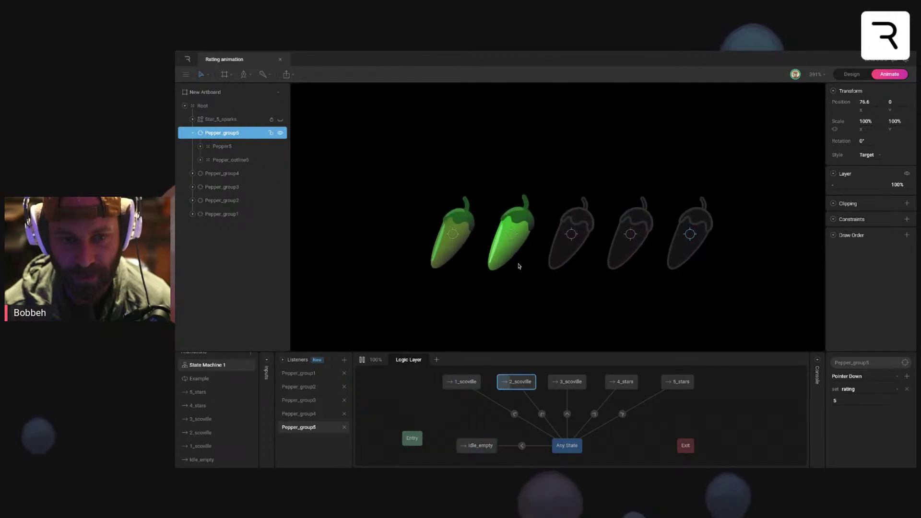
click(572, 254)
click(632, 254)
click(694, 254)
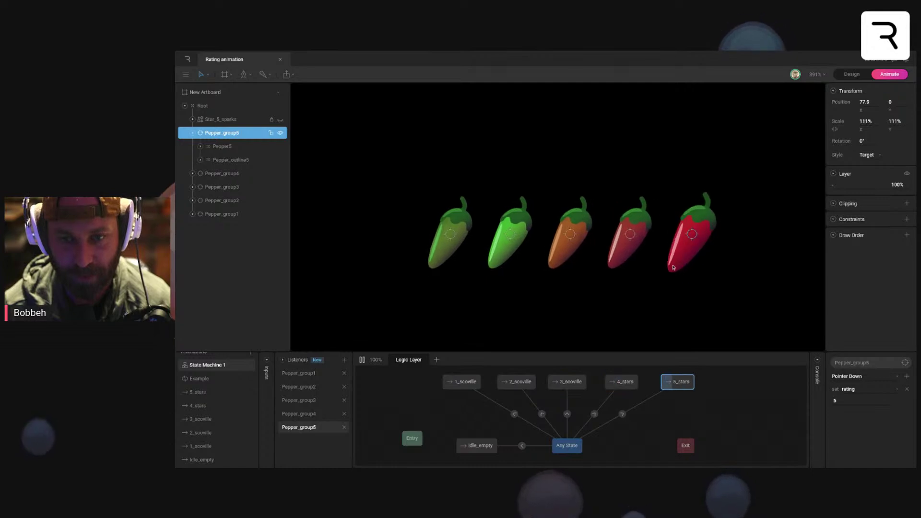
Step: Rename the 4_stars and 5_stars animations to 4_scoville and 5_scoville, and return the playhead to the start of the timeline
click(203, 406)
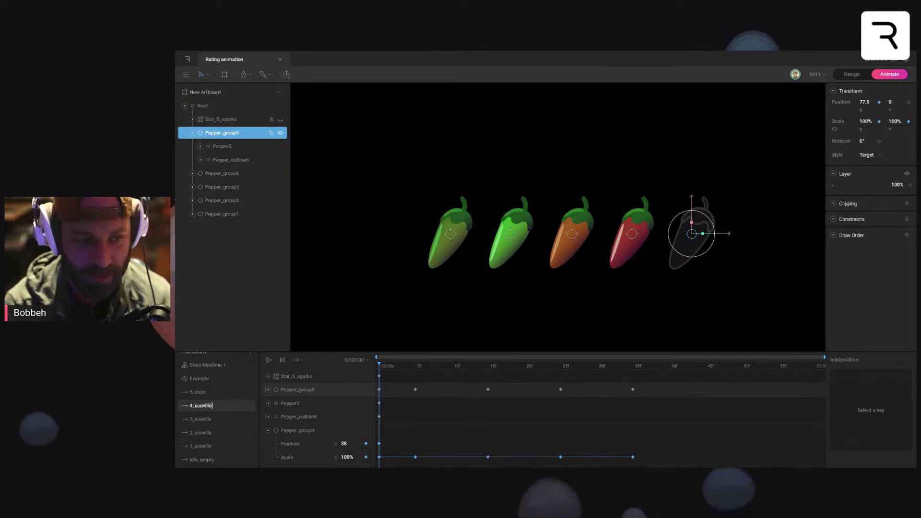
click(207, 392)
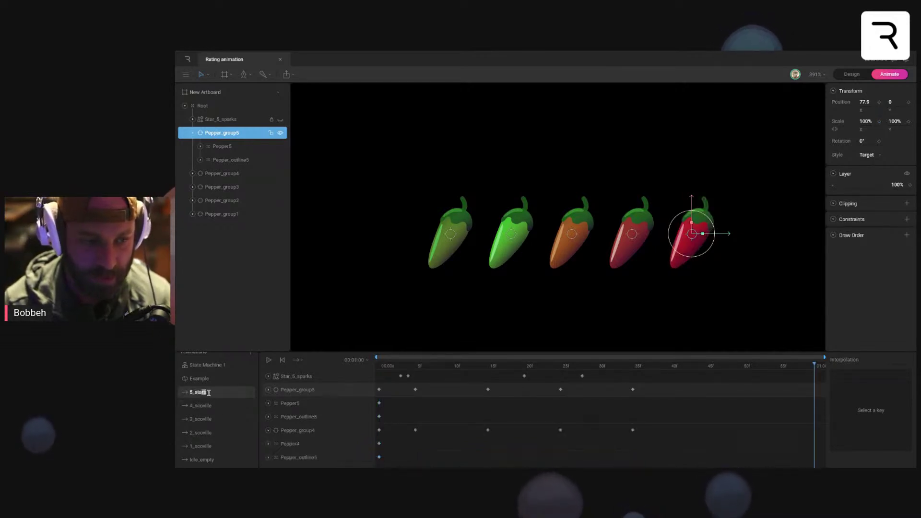
text(scoville)
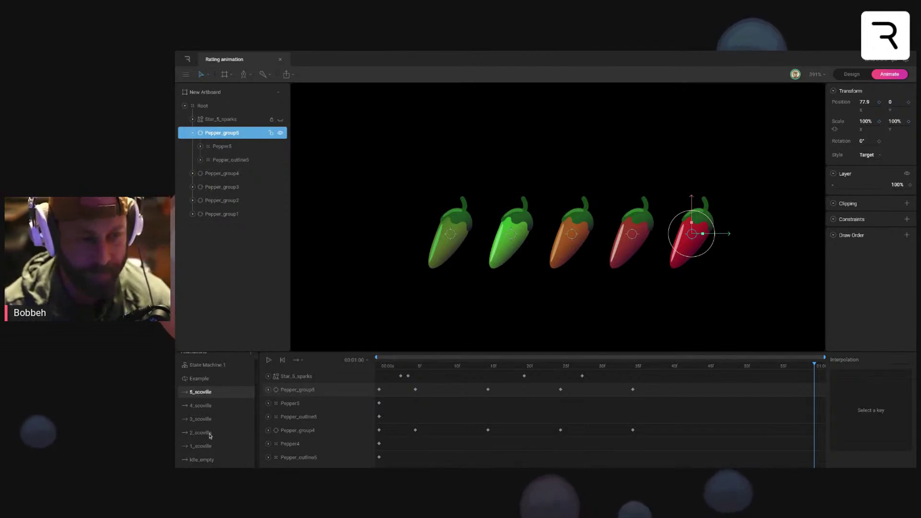
click(638, 338)
drag(428, 365, 360, 378)
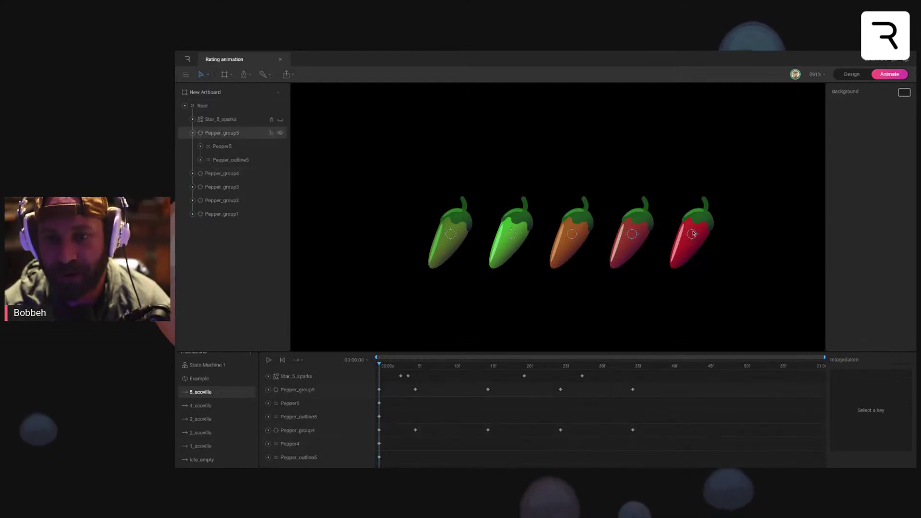
Step: In Design mode, make Star_5_sparks visible and move it to the tip of the fifth pepper at position 67, 21
click(853, 74)
scroll(599, 293, up, 5)
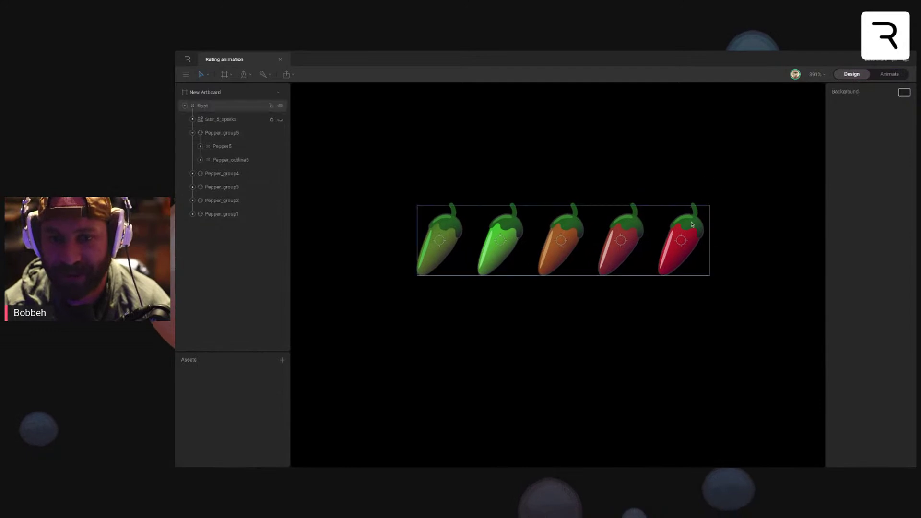
scroll(586, 301, up, 5)
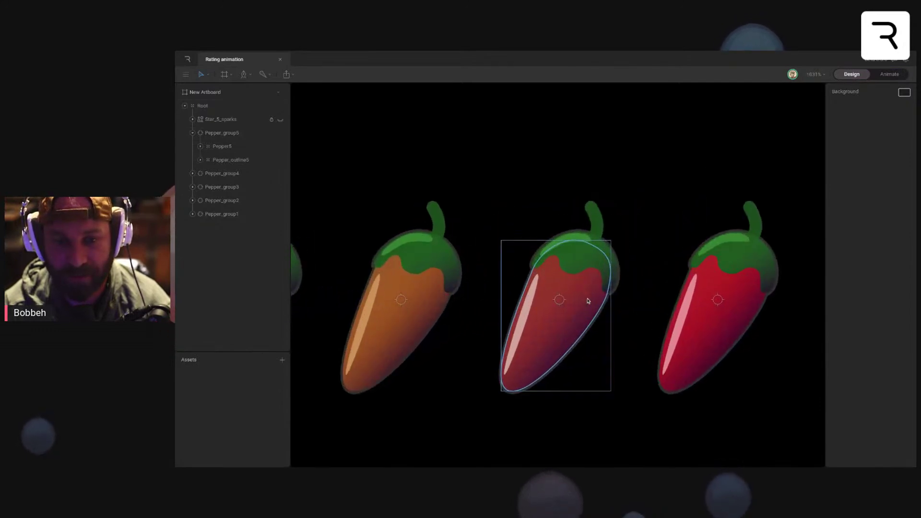
click(231, 120)
click(279, 121)
drag(660, 163, 597, 159)
drag(625, 272, 625, 326)
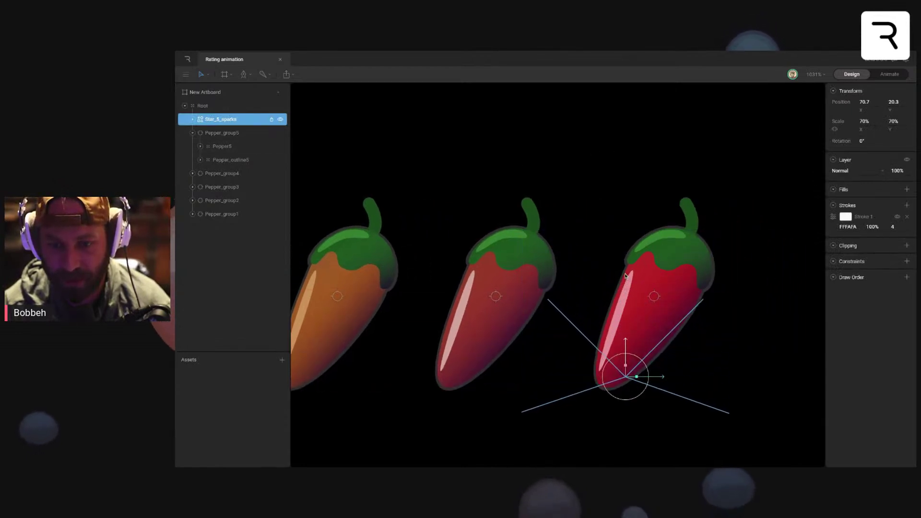
drag(660, 382, 659, 381)
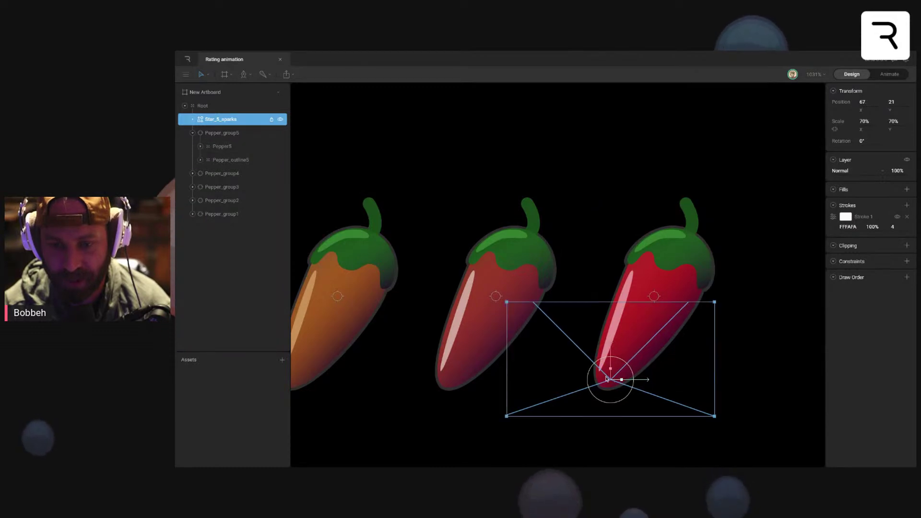
scroll(681, 364, down, 2)
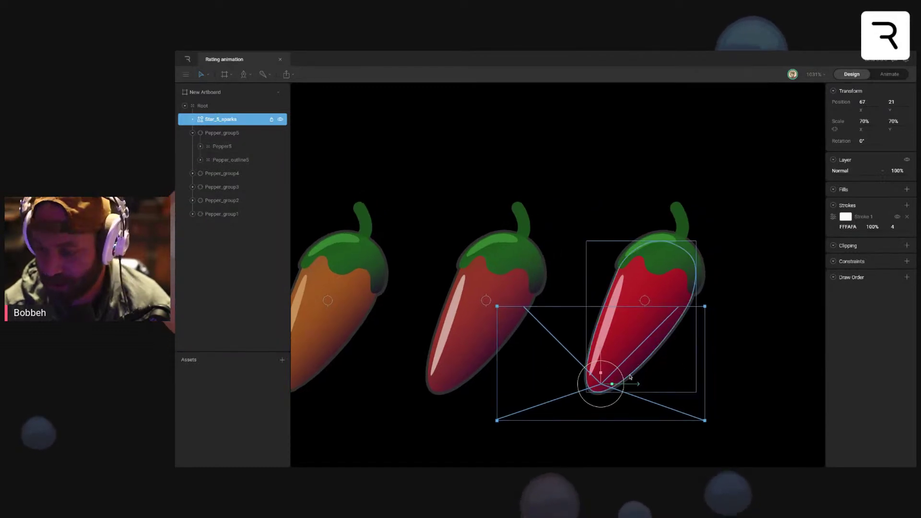
Step: Curve the upper-right spark path of Star_5_sparks with detached Bezier handles at its origin vertex, and shift its end point outward
scroll(631, 377, up, 5)
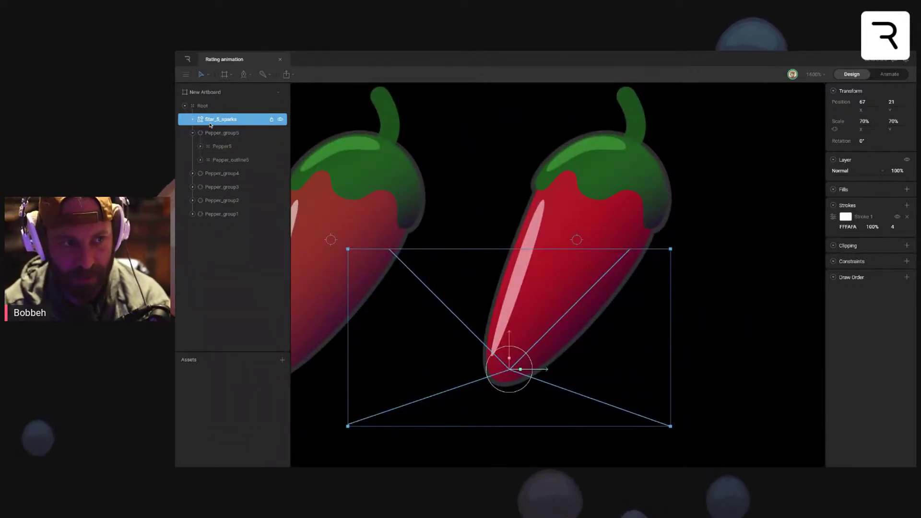
click(193, 119)
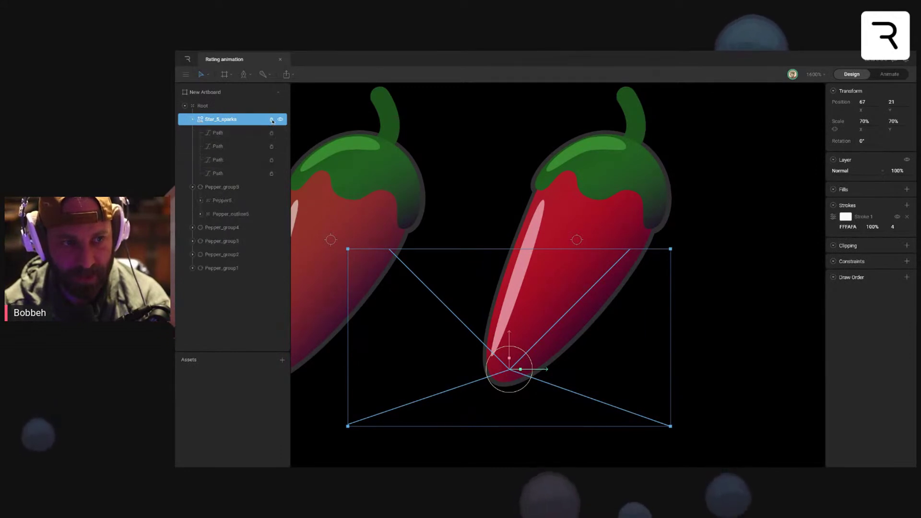
click(238, 174)
key(Return)
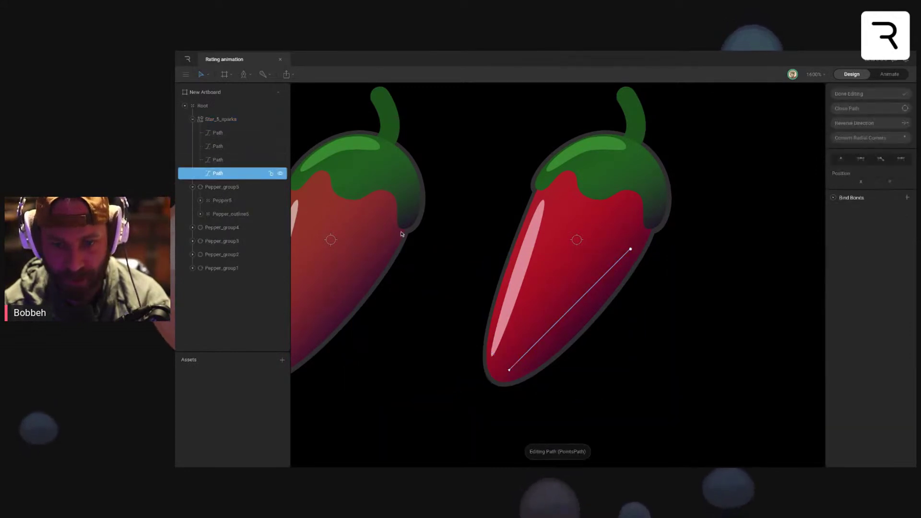
click(881, 159)
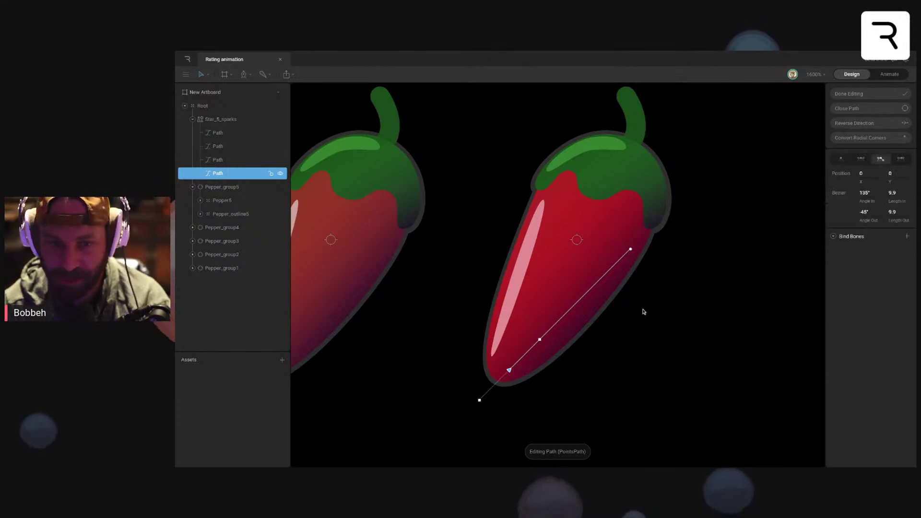
drag(540, 339, 582, 354)
drag(630, 250, 659, 265)
drag(582, 354, 586, 357)
key(Escape)
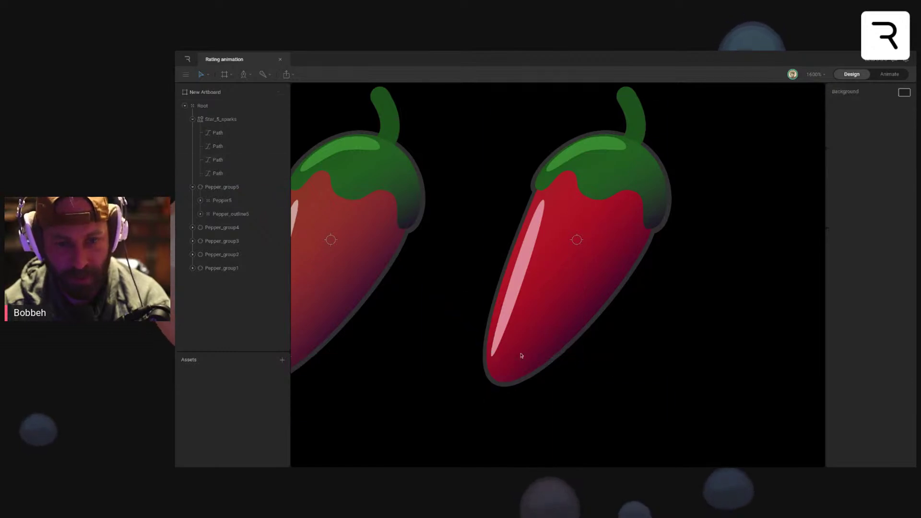
Step: Curve the upper-left spark path with detached handles at its origin, and move its end vertex to about 32.7, -15.4
click(239, 159)
key(Return)
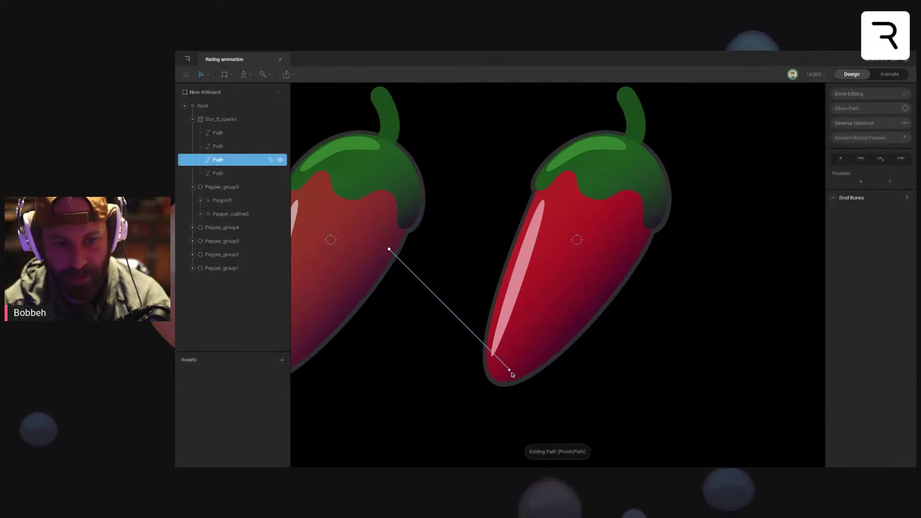
click(882, 159)
drag(480, 340, 435, 346)
drag(389, 250, 444, 230)
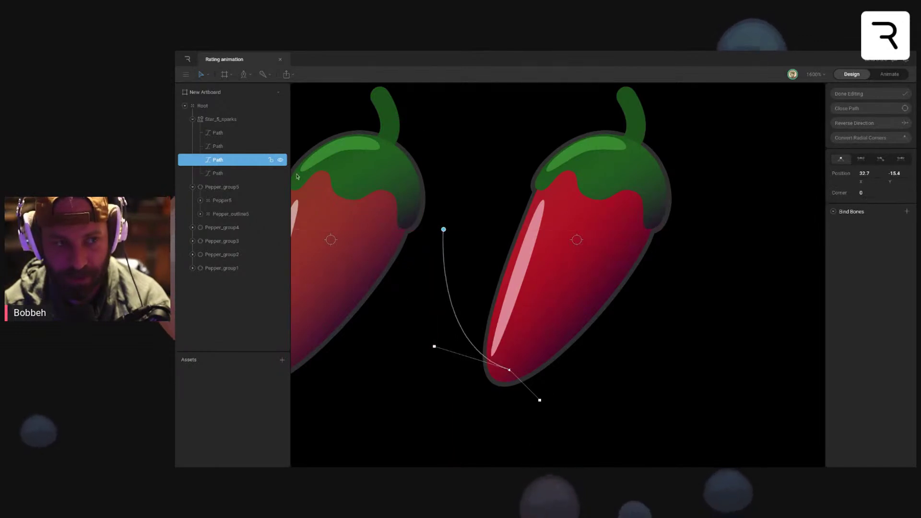
key(Escape)
click(243, 164)
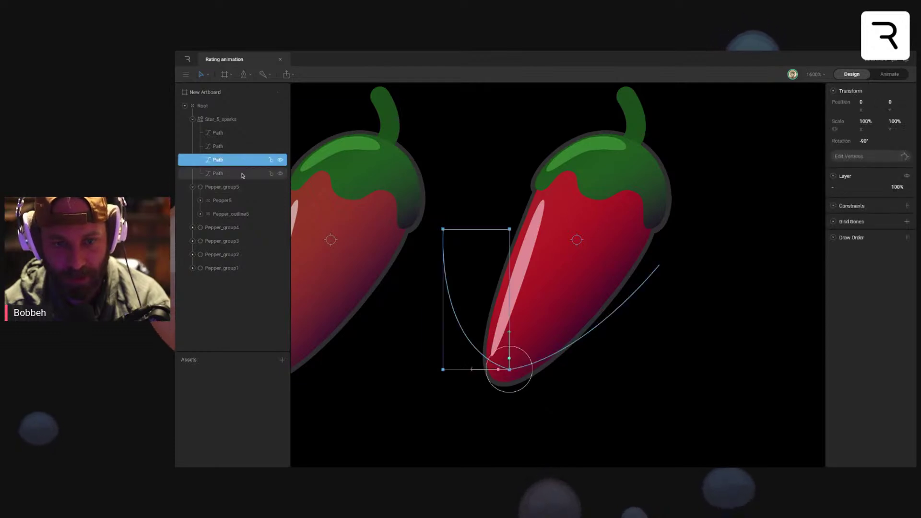
Step: Bend the lower-left spark path with detached handles at its origin, and raise its end vertex to about 31.8, -15.7
click(231, 146)
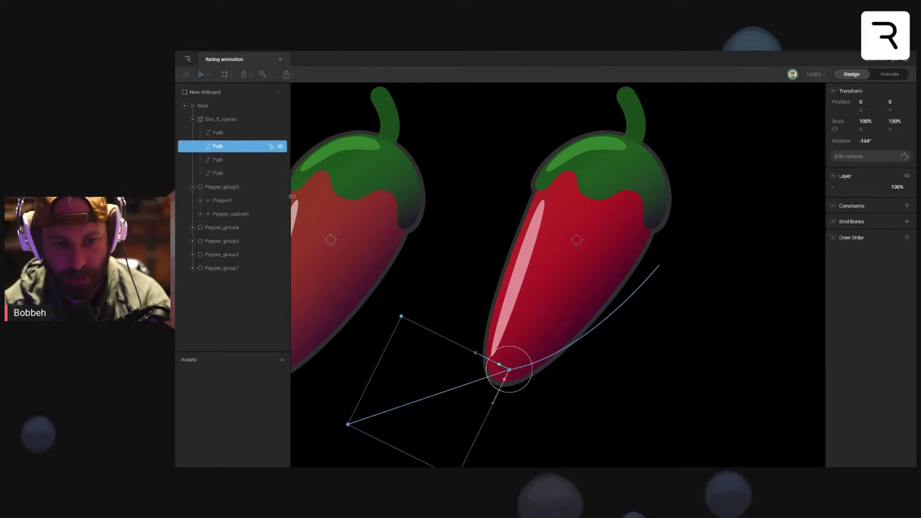
key(Return)
click(510, 371)
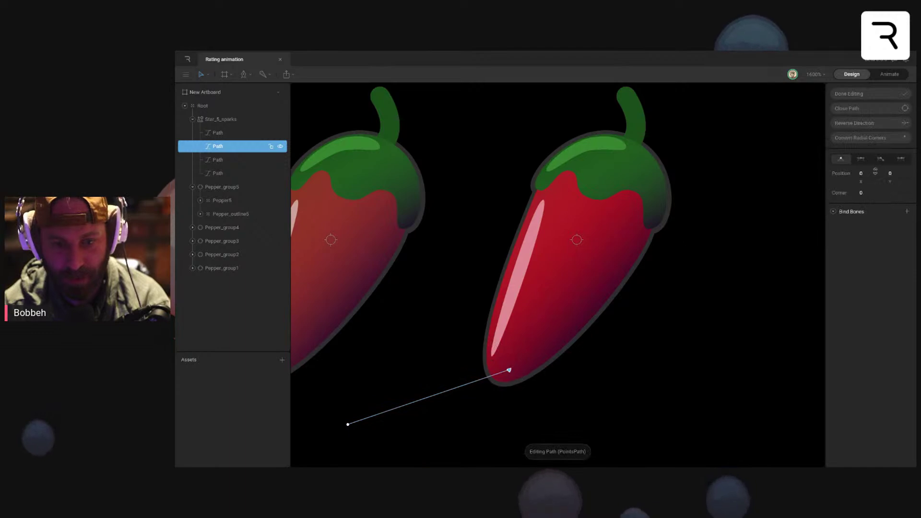
click(883, 161)
drag(471, 386, 471, 408)
drag(348, 424, 357, 370)
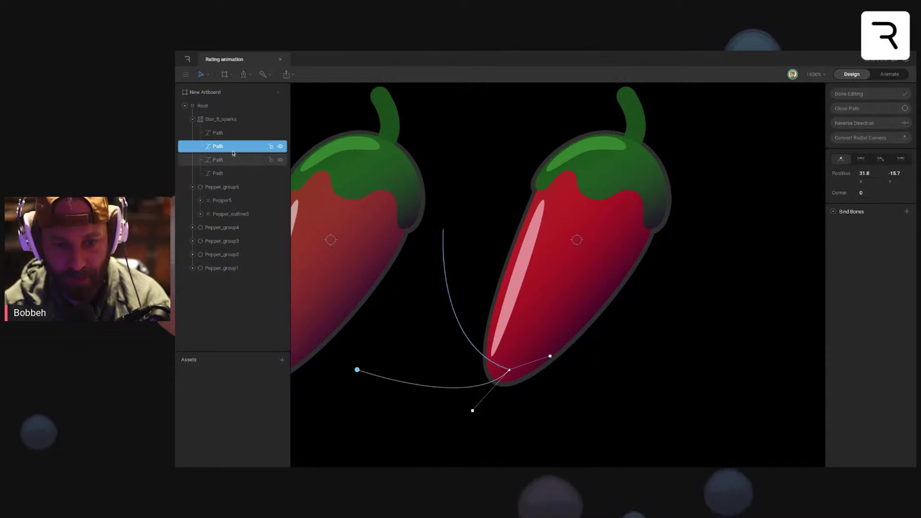
Step: Bend the lower-right spark path with detached handles at its origin, and raise its end vertex to about 20.1, -33.4
click(233, 134)
double_click(564, 355)
click(511, 370)
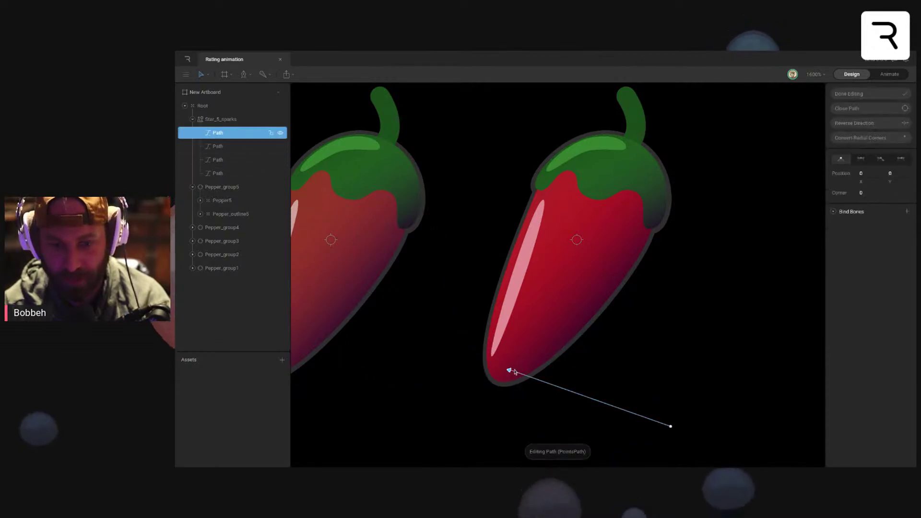
click(880, 159)
drag(550, 384, 538, 421)
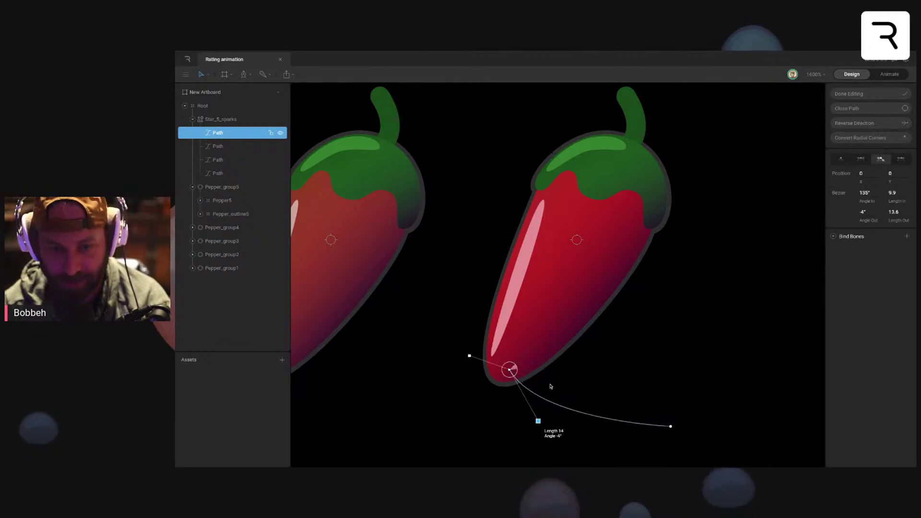
drag(671, 427, 676, 385)
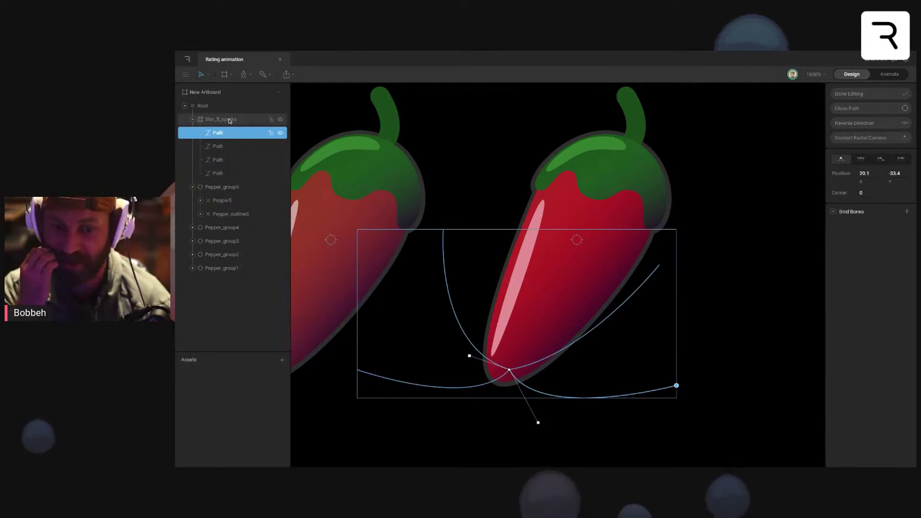
click(787, 101)
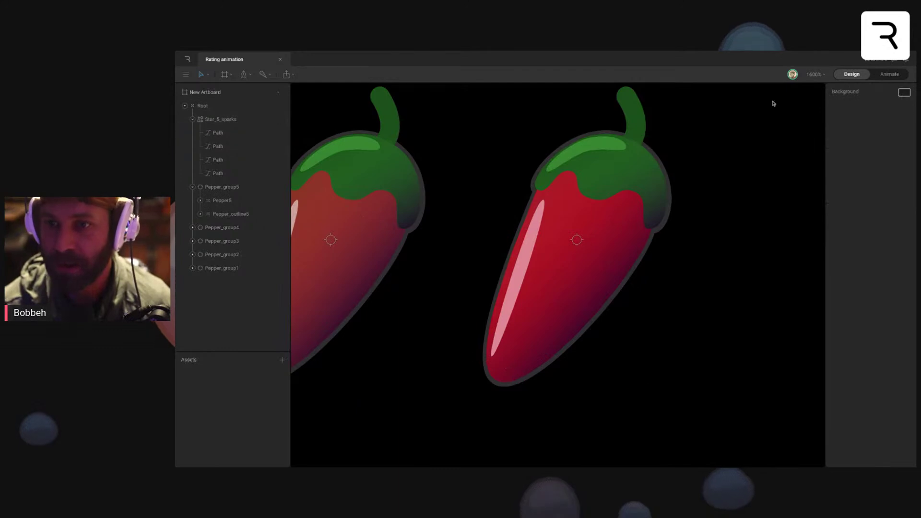
Step: Change the stroke colour of Star_5_sparks to golden yellow E1A712
click(254, 120)
click(848, 216)
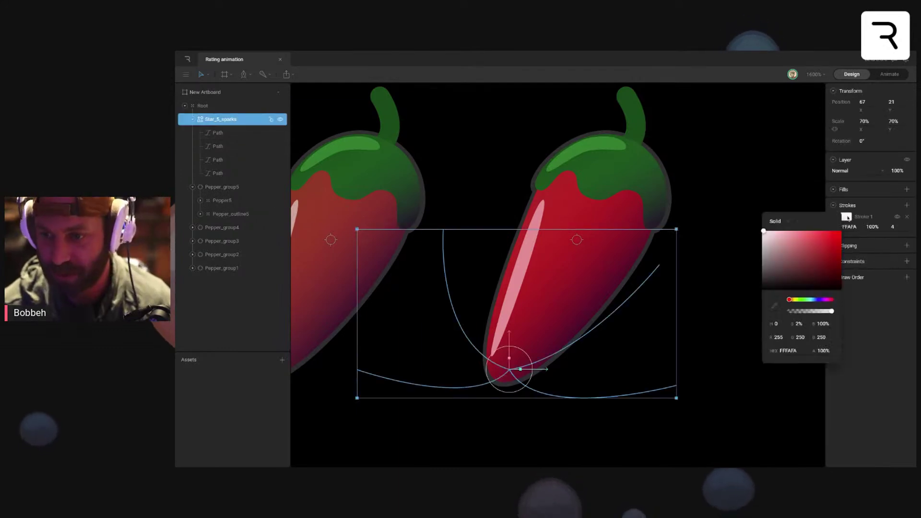
click(795, 300)
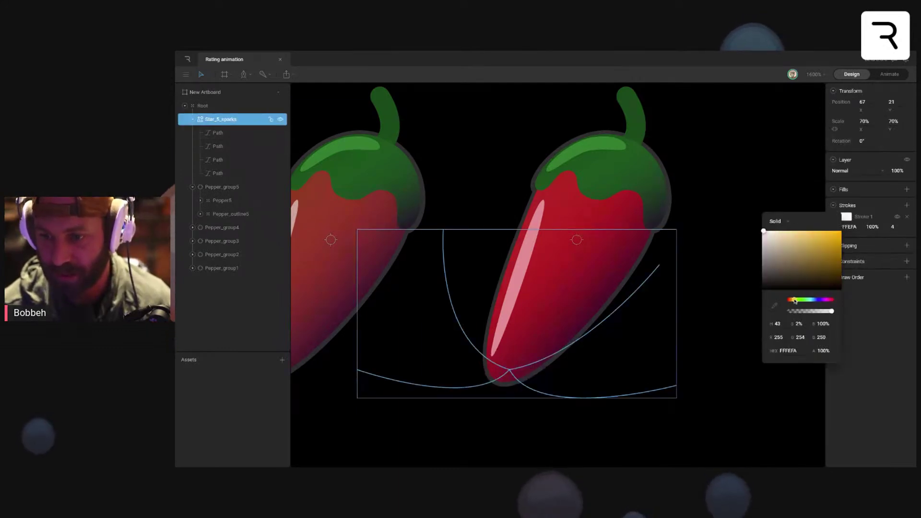
drag(837, 262, 835, 238)
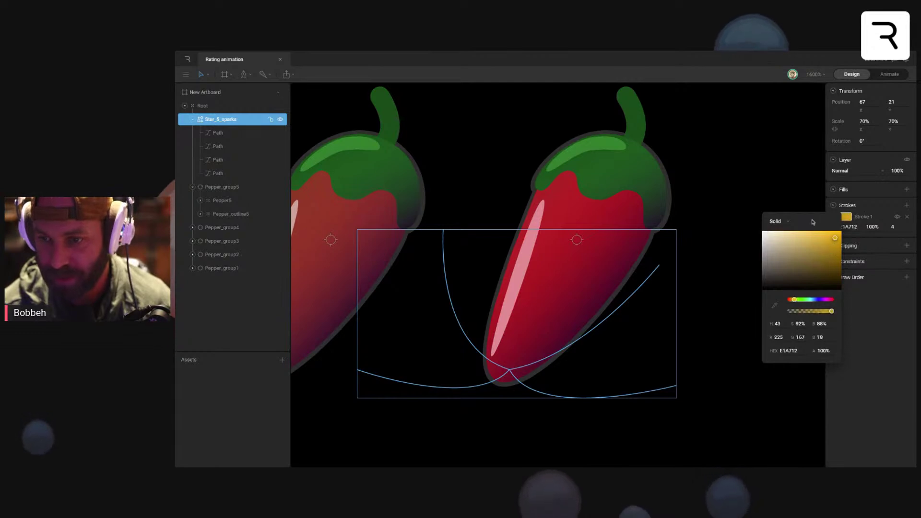
click(763, 210)
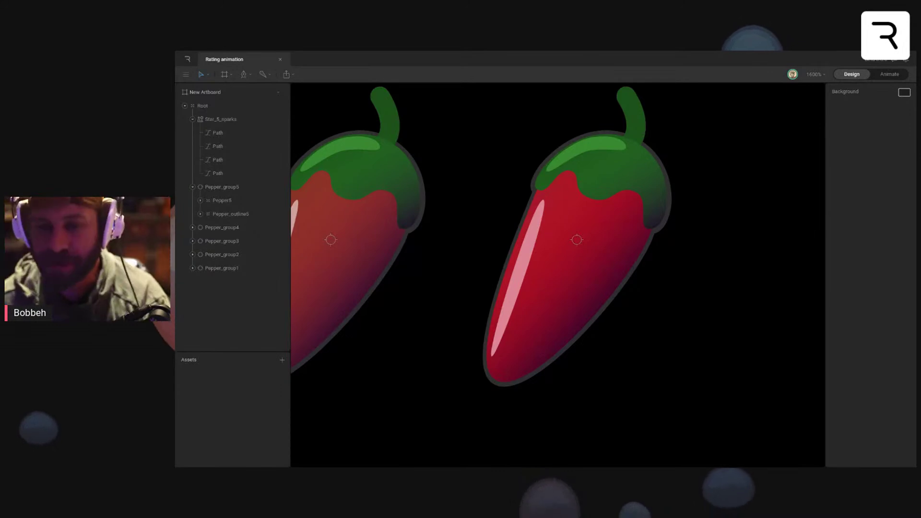
drag(755, 217, 735, 252)
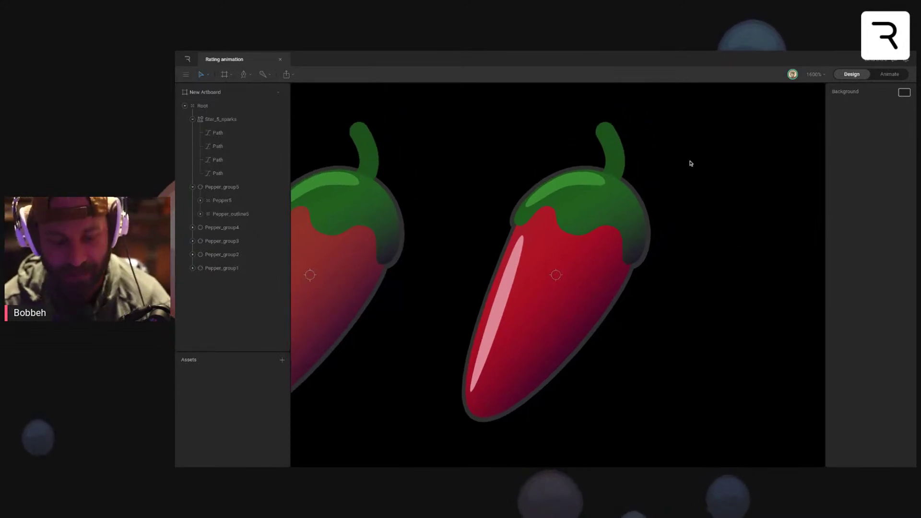
Step: Draw a closed, curved four-vertex flame outline around the fifth pepper with the Pen tool, with its peak above the stem
key(p)
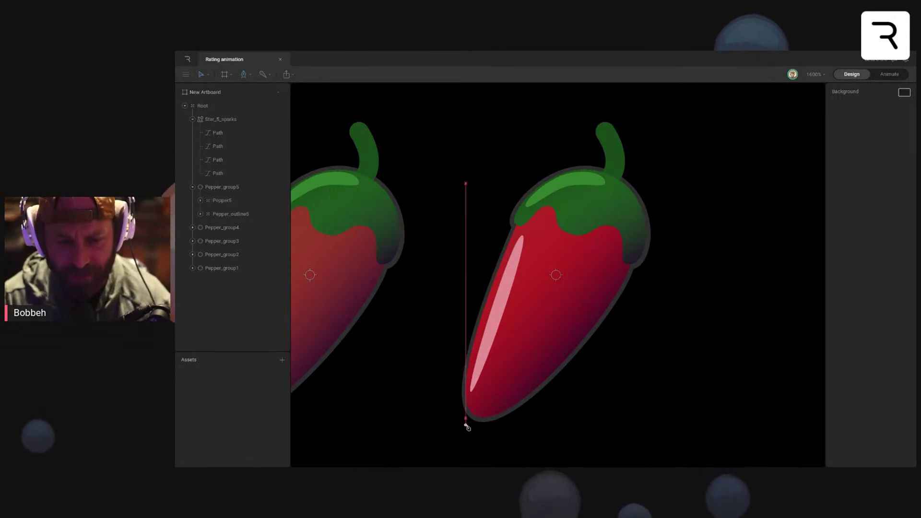
drag(470, 429, 429, 418)
drag(494, 218, 515, 171)
scroll(546, 156, up, 2)
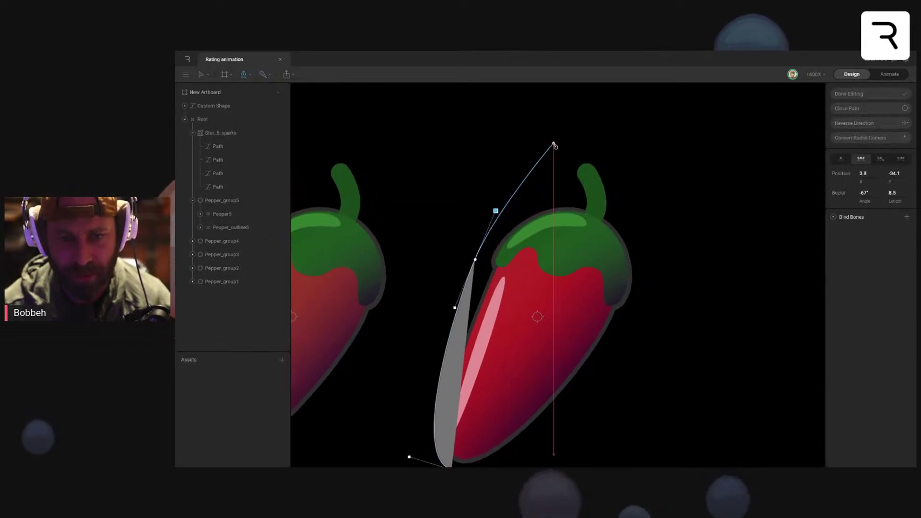
scroll(571, 139, up, 2)
drag(565, 148, 609, 149)
scroll(595, 168, down, 3)
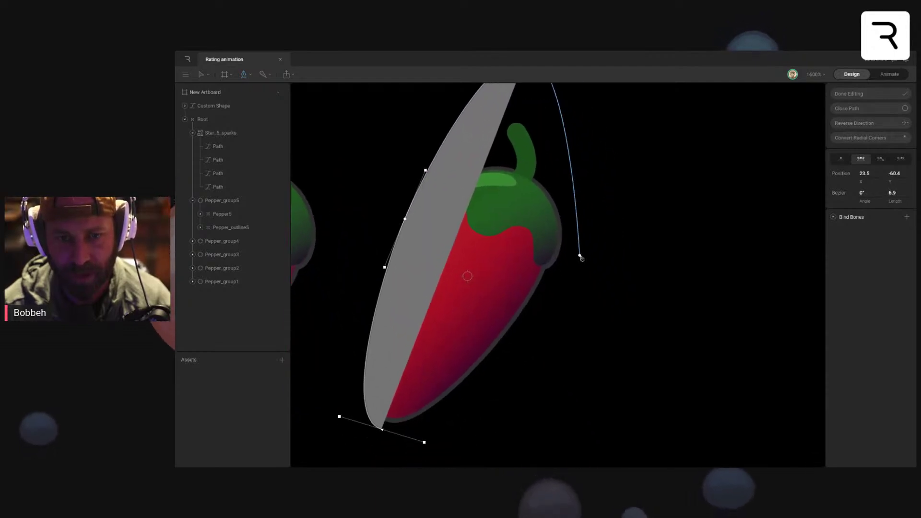
drag(565, 267, 547, 309)
scroll(528, 335, down, 3)
scroll(528, 336, left, 3)
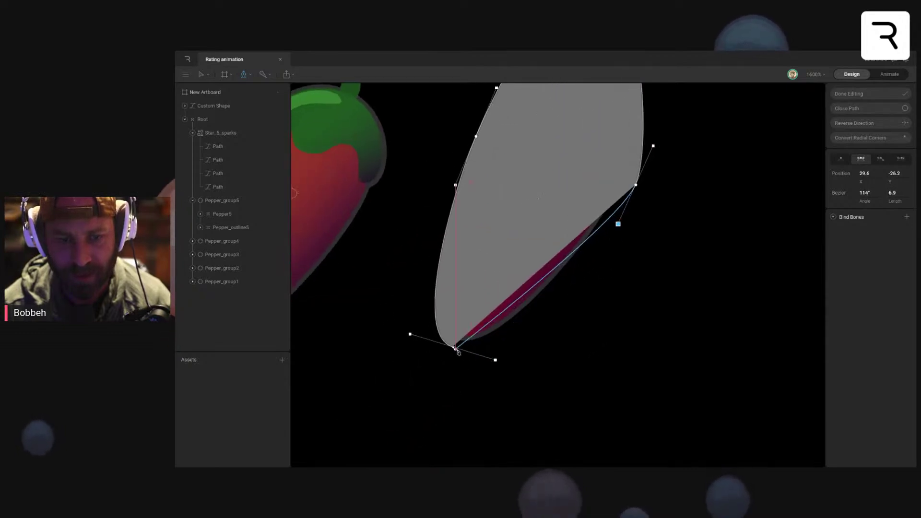
click(456, 349)
Step: Adjust the upper handle of the flame's right-hand vertex, nudge that vertex inward, and finish editing the path
key(v)
drag(651, 153, 649, 136)
drag(636, 185, 628, 185)
click(846, 98)
Step: Nest the flame's Custom Shape in Root directly beneath Pepper_group5 so it sits behind the fifth pepper
scroll(651, 304, up, 2)
scroll(650, 304, right, 1)
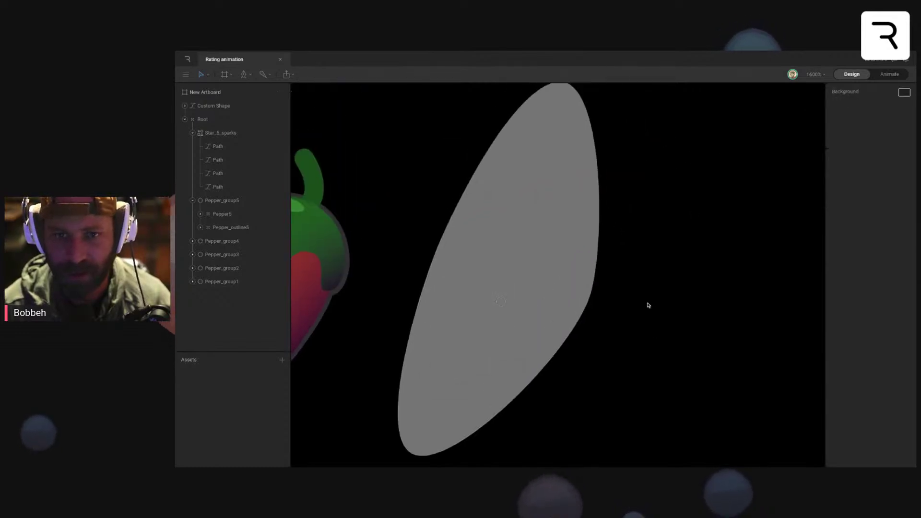
scroll(651, 305, down, 1)
click(537, 237)
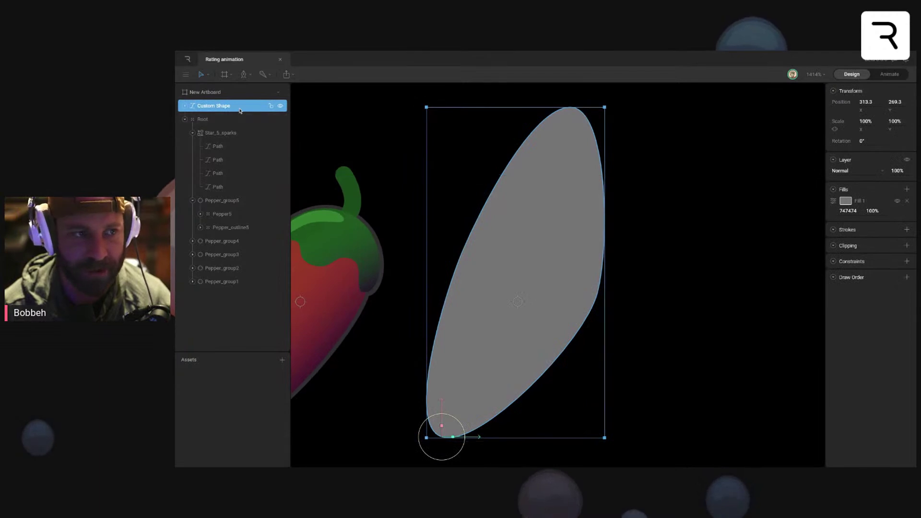
click(192, 132)
click(192, 147)
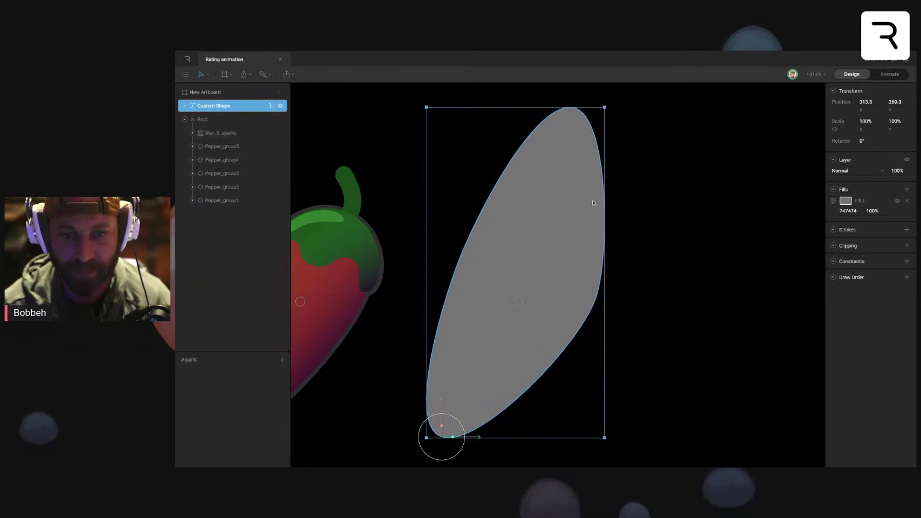
mouse_move(233, 106)
mouse_down()
mouse_move(222, 176)
mouse_move(232, 200)
mouse_move(231, 153)
mouse_up()
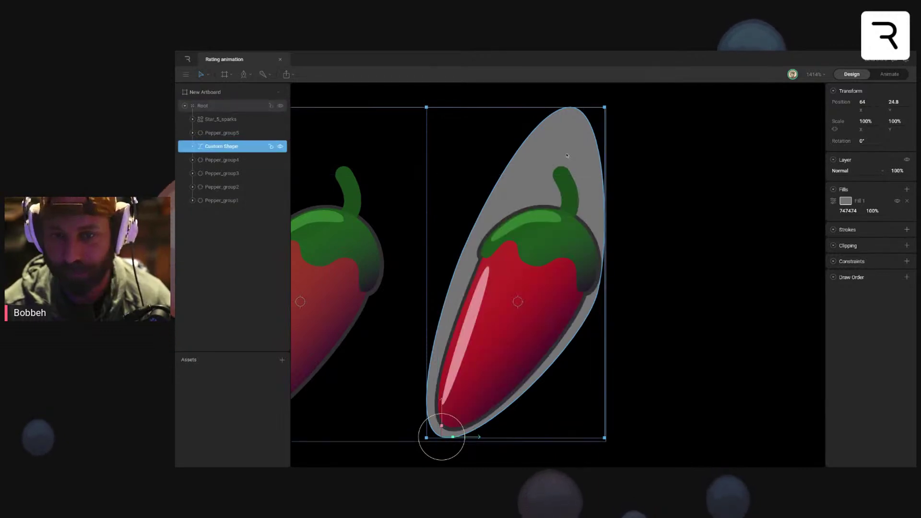
Step: Reshape the flame path by moving its right-hand vertex to about 29.3, -26.5 with handles about 13.6 long at 103°
key(Return)
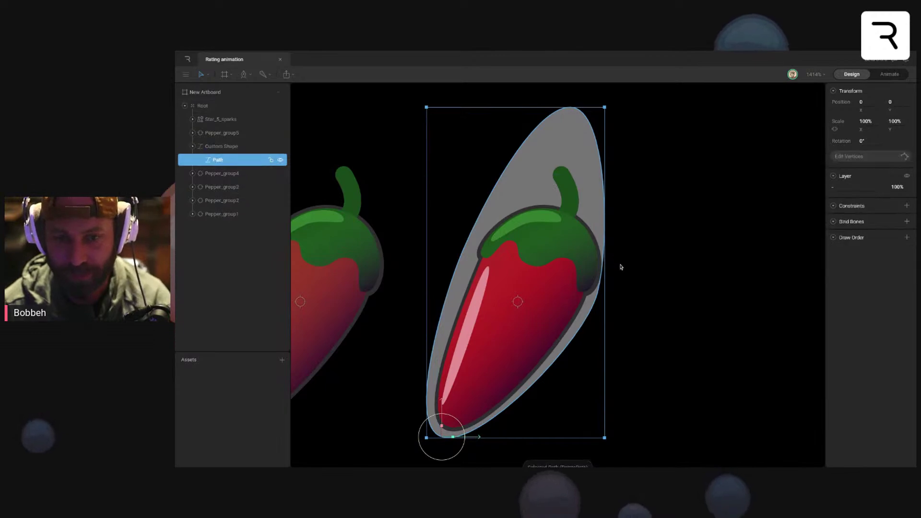
click(603, 292)
drag(601, 293, 604, 293)
drag(617, 244, 621, 220)
drag(606, 293, 602, 293)
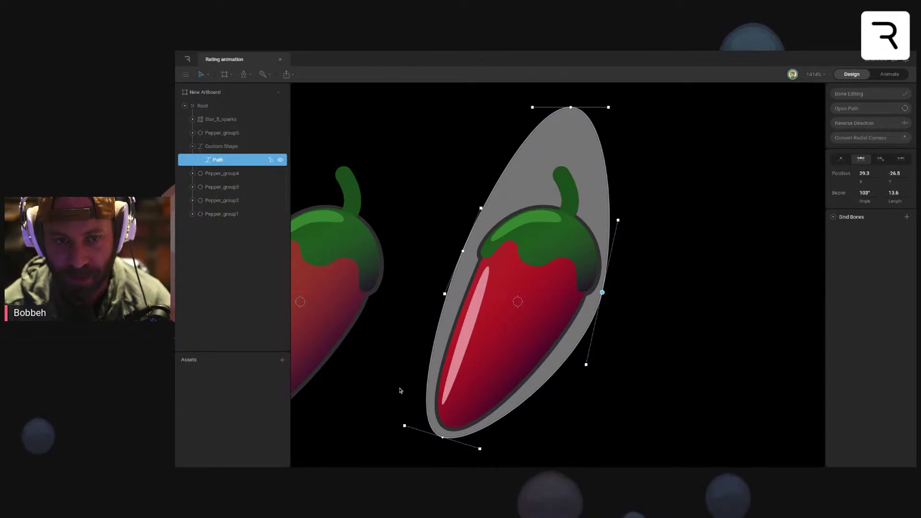
click(868, 88)
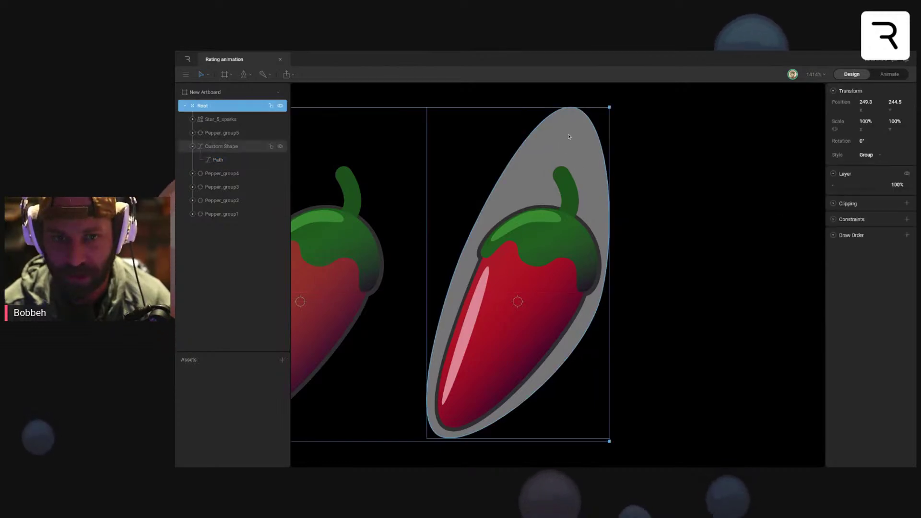
Step: Give the flame shape a radial gradient fill centred on its lower tip and extending to its upper tip
click(846, 201)
click(765, 206)
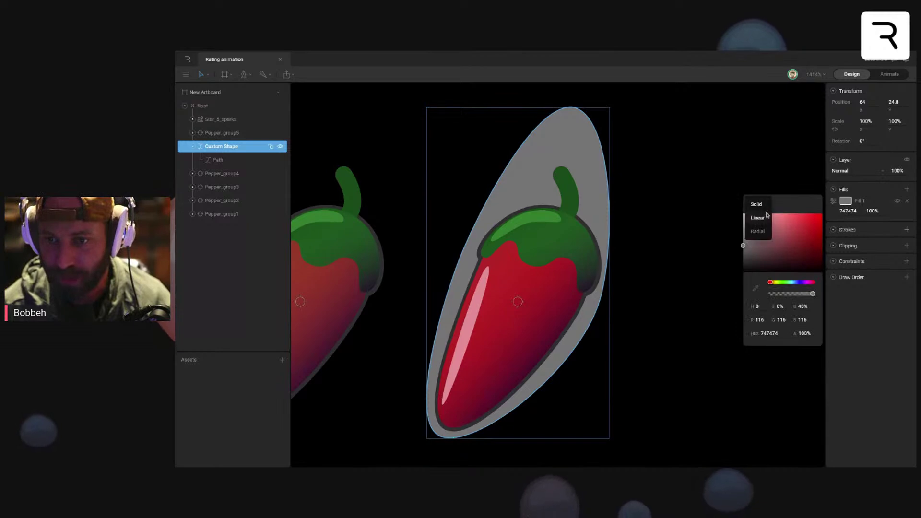
click(765, 216)
click(759, 204)
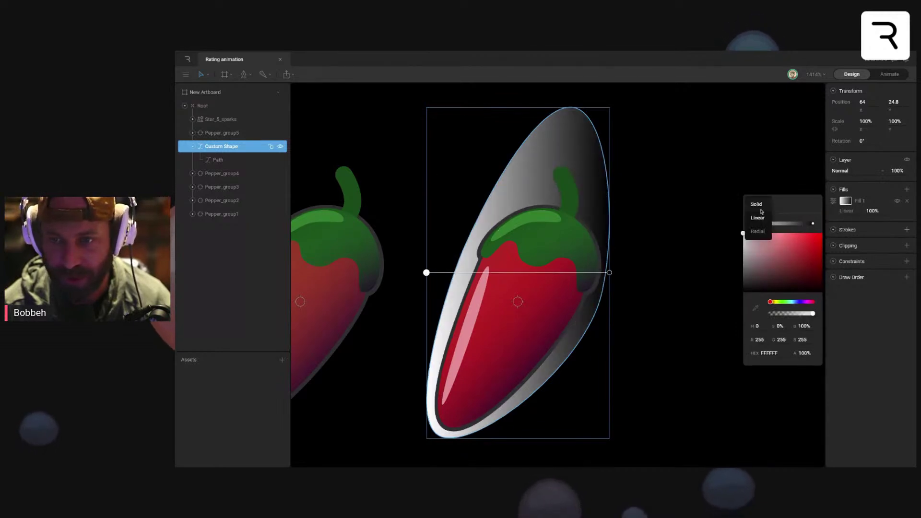
click(761, 226)
drag(427, 273, 415, 363)
drag(452, 420, 438, 432)
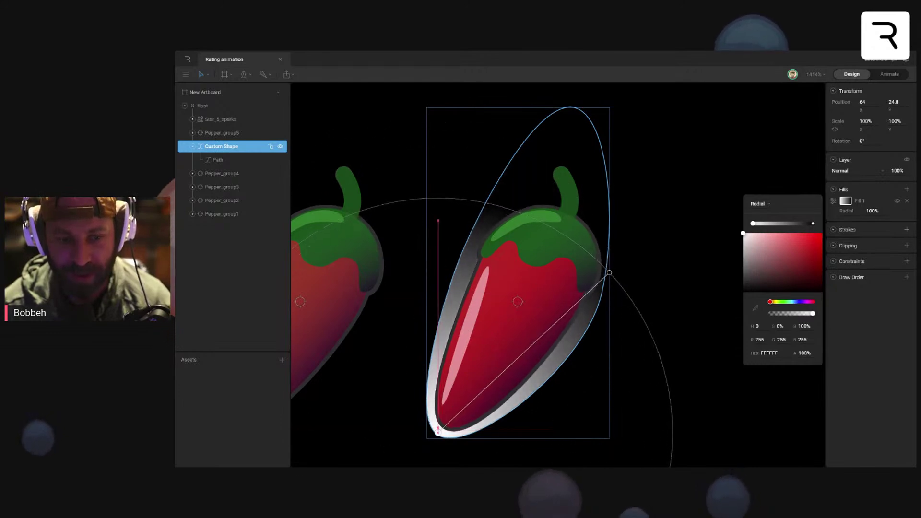
drag(610, 274, 573, 105)
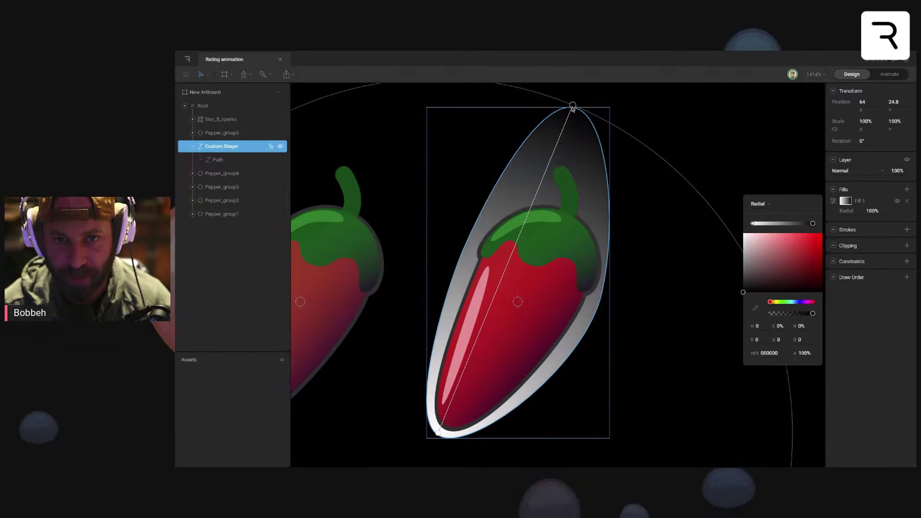
drag(630, 214, 646, 210)
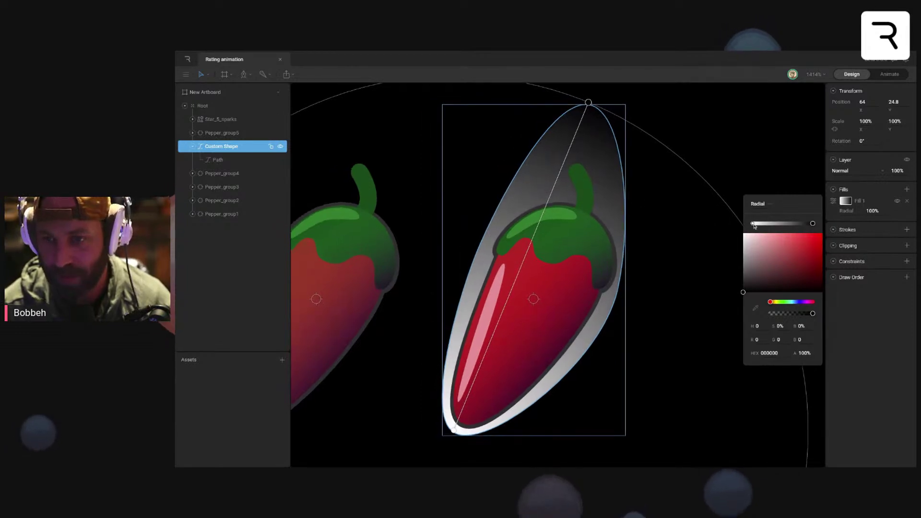
Step: Colour the flame gradient's inner stop golden BF8A19 and its outer stop orange E65D0F
click(753, 224)
click(775, 302)
click(812, 248)
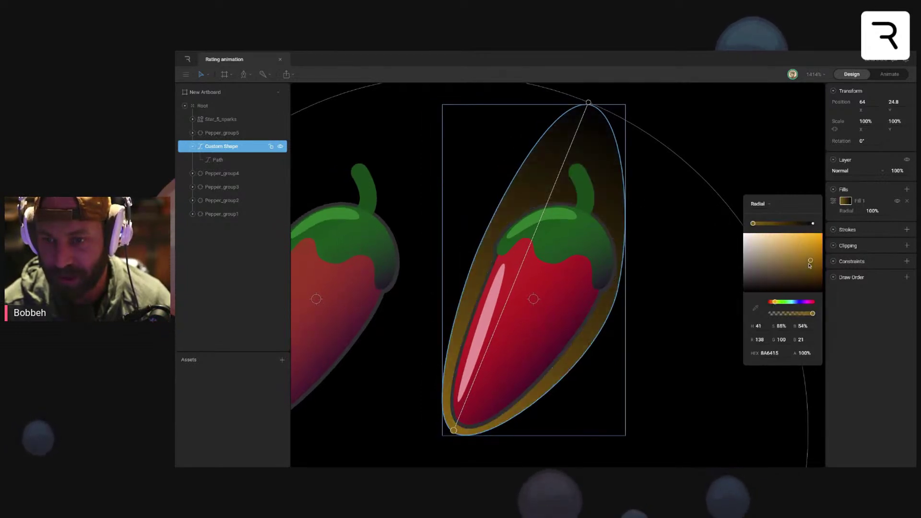
click(813, 223)
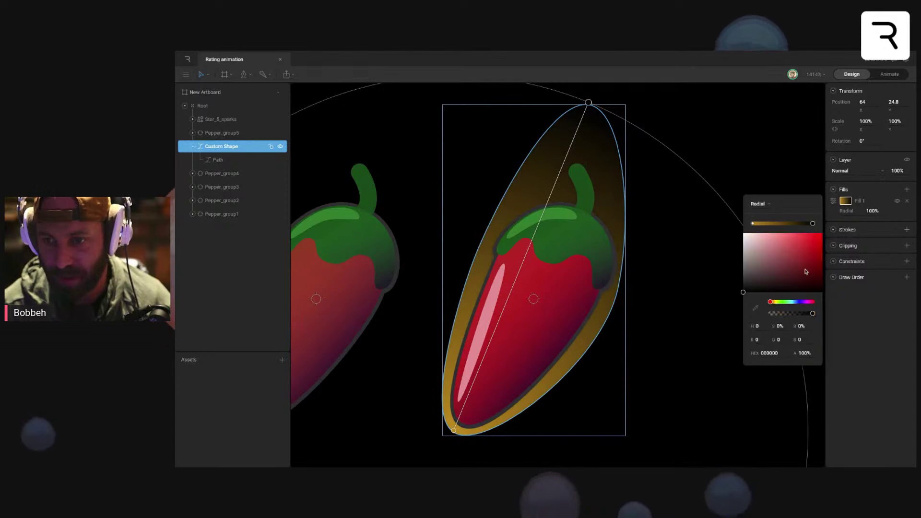
click(772, 302)
click(816, 240)
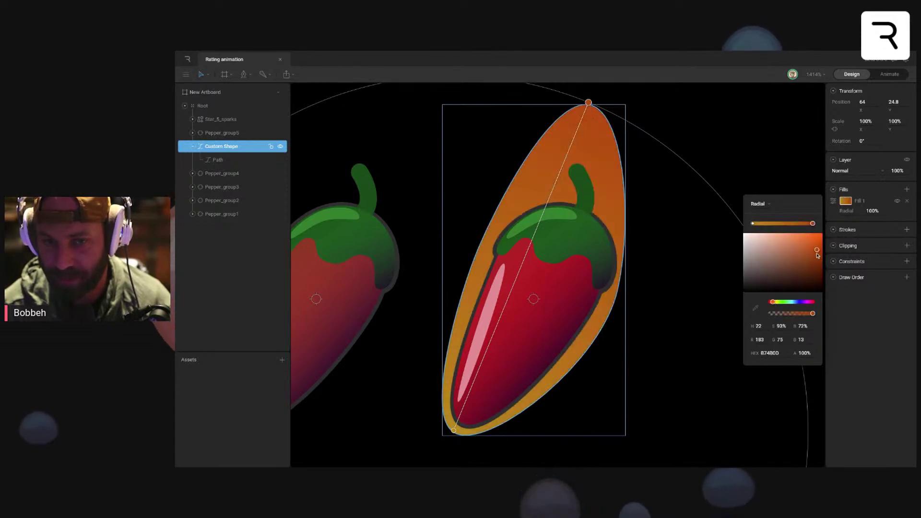
drag(816, 240, 817, 238)
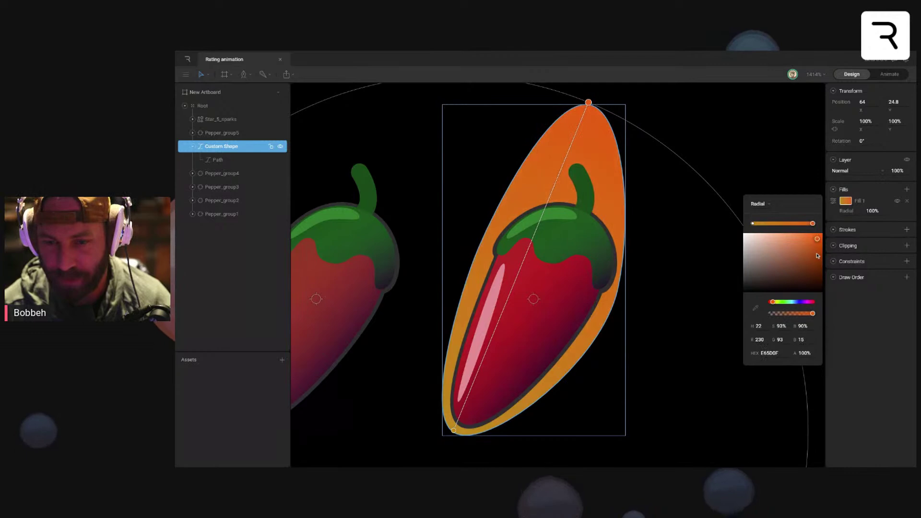
Step: Shift the golden stop slightly outward and add a pale cream FFF2D8 stop at the centre of the flame gradient
click(753, 223)
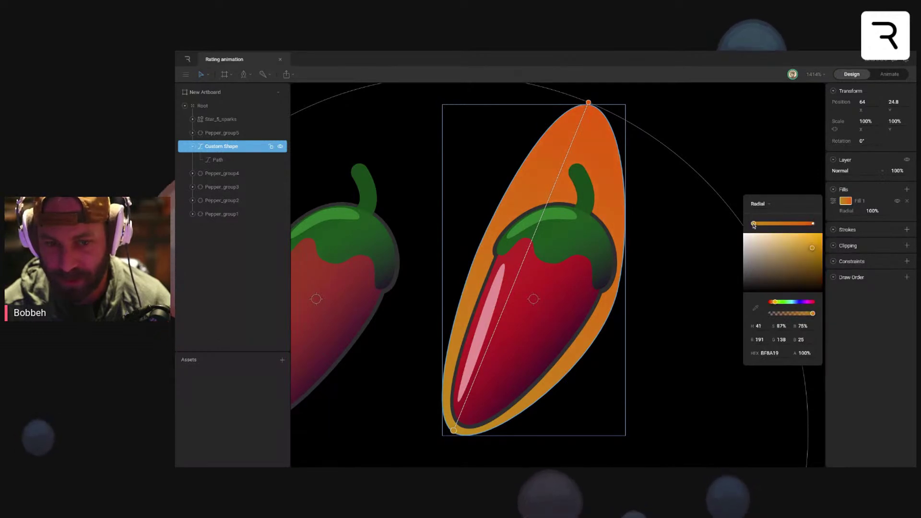
click(754, 224)
drag(773, 246, 752, 233)
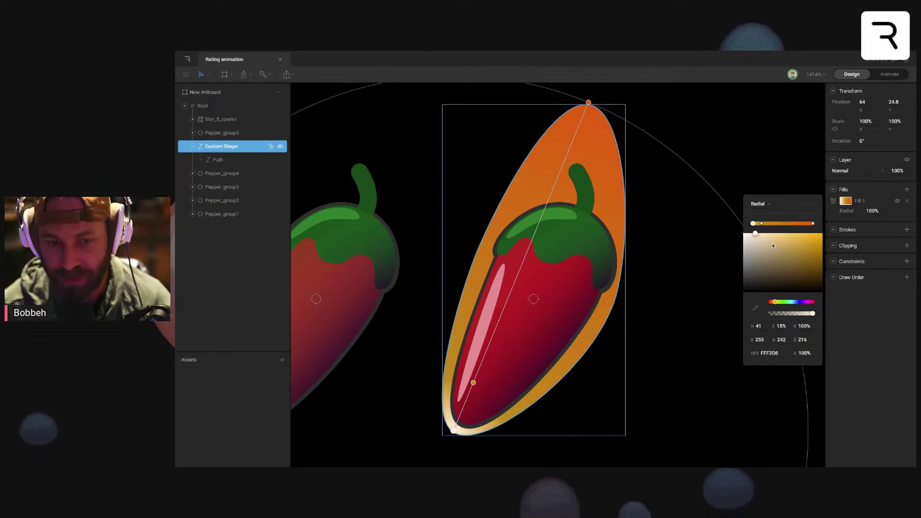
click(689, 308)
Step: Change the outer stop of the flame's radial gradient to a saturated red-orange FF4800
scroll(730, 308, down, 4)
scroll(735, 305, down, 5)
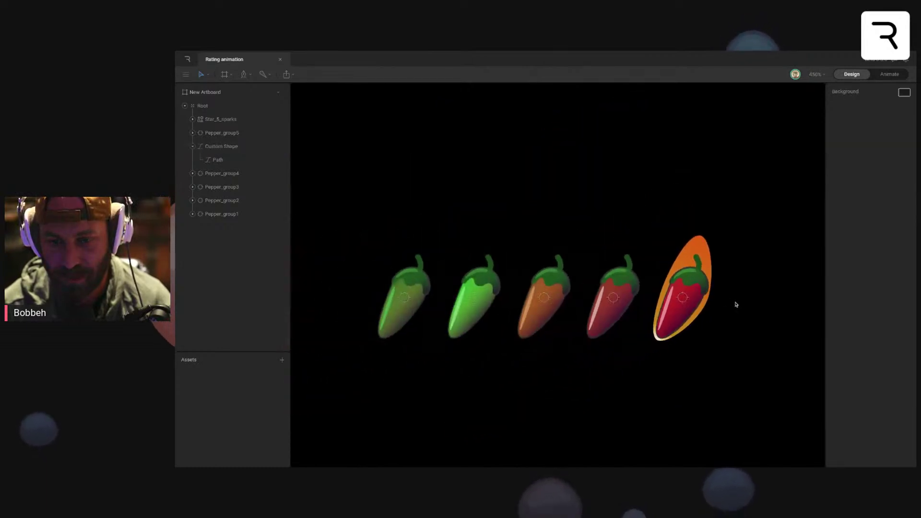
scroll(725, 290, up, 5)
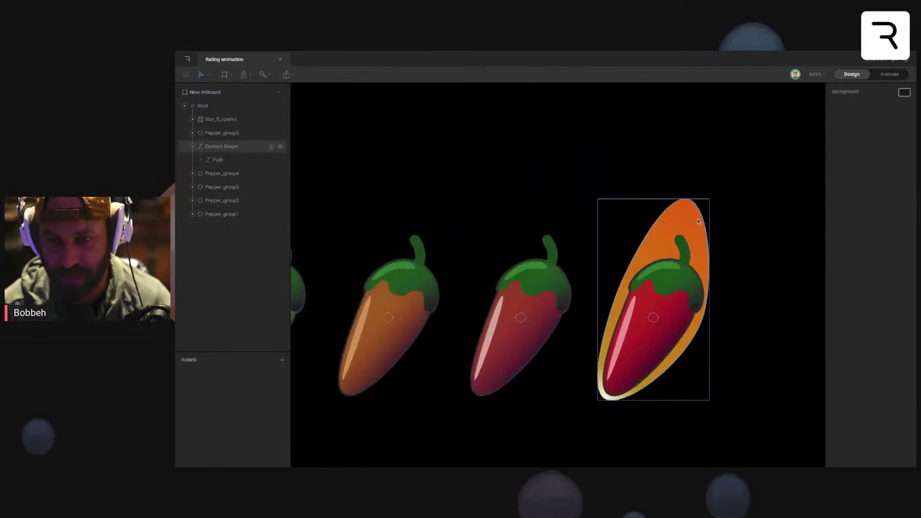
click(696, 249)
click(846, 201)
click(812, 224)
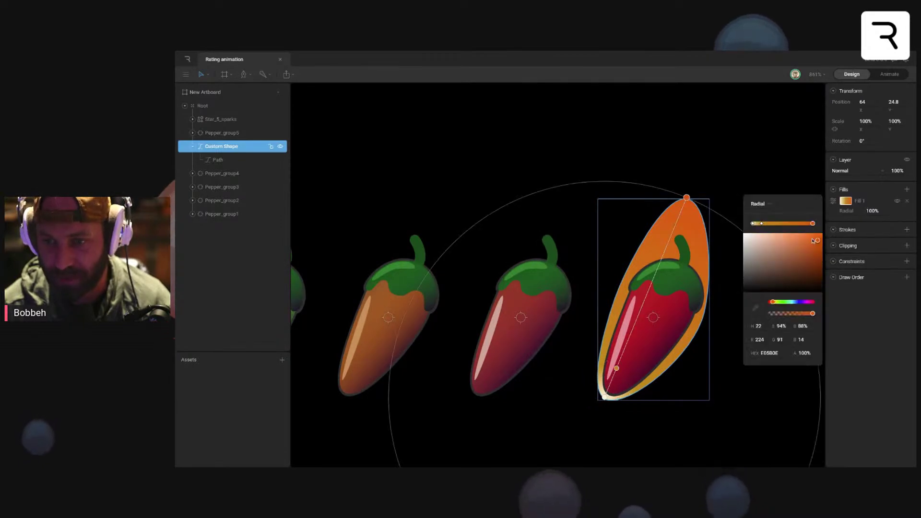
drag(818, 243, 824, 232)
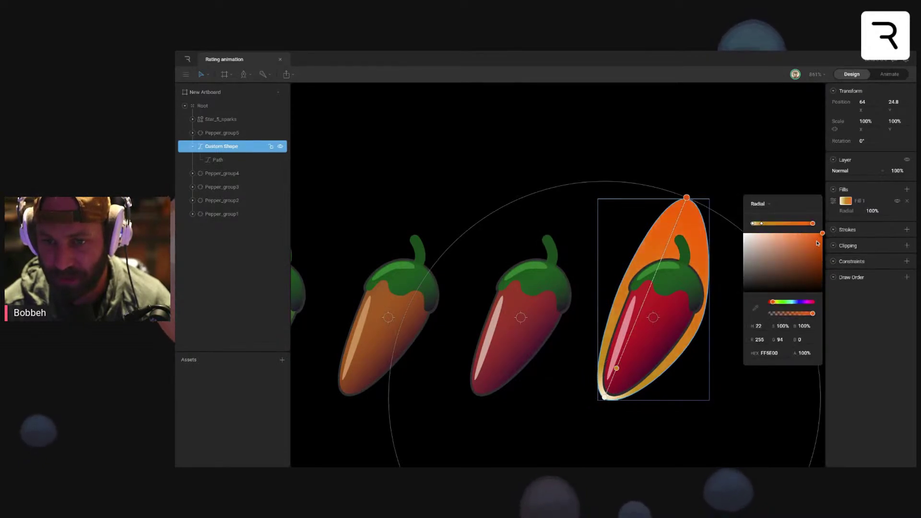
click(773, 302)
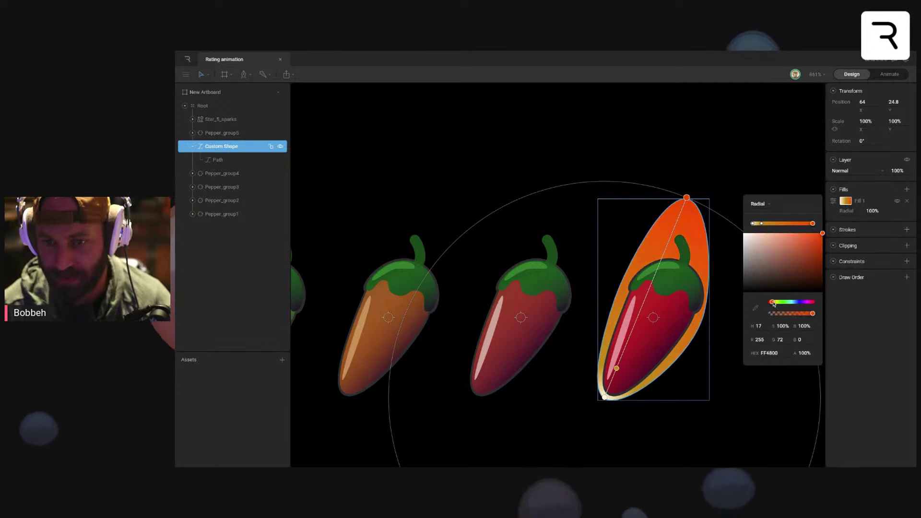
click(705, 156)
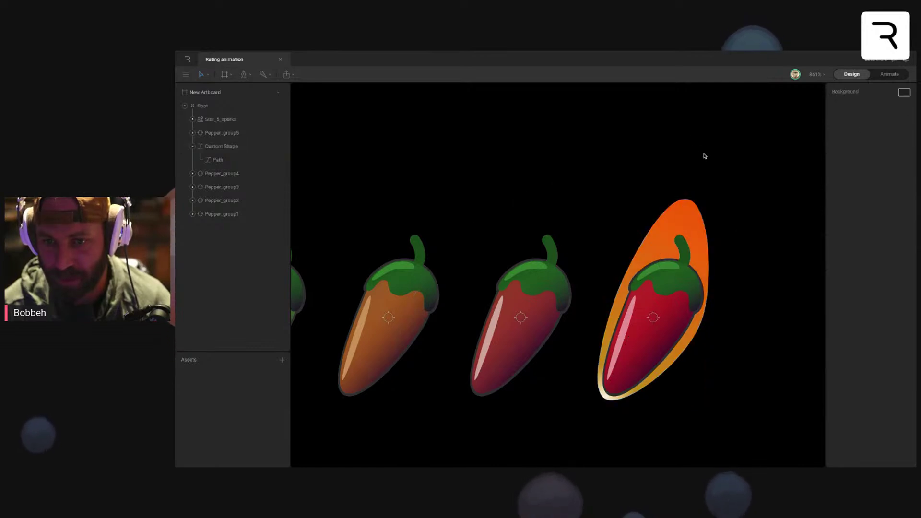
click(678, 212)
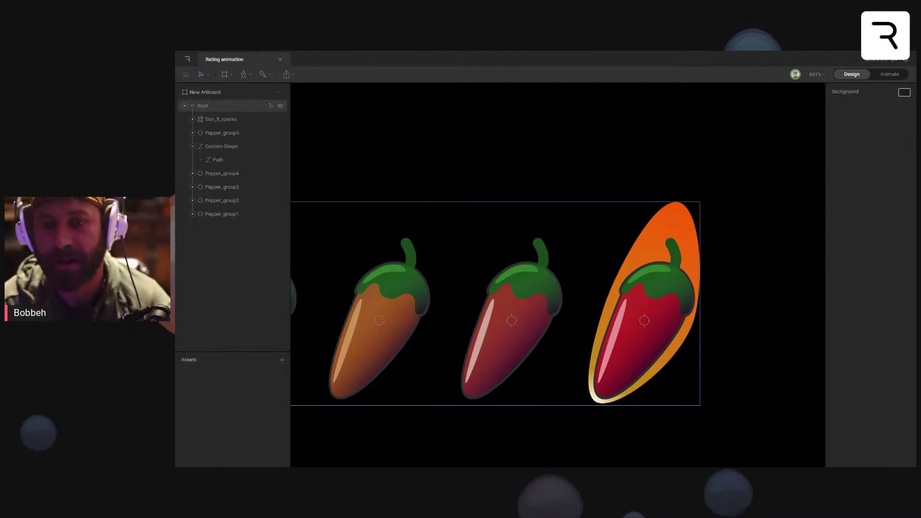
ctrl+click(685, 221)
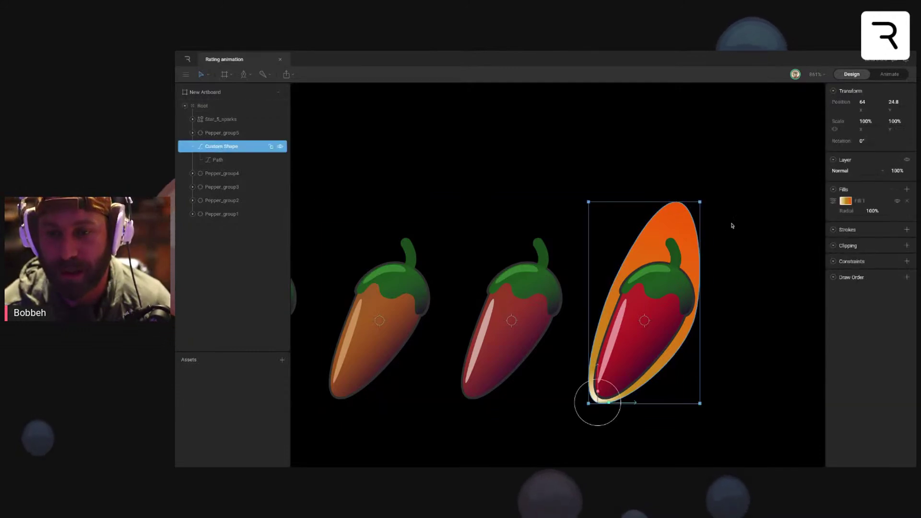
double_click(688, 228)
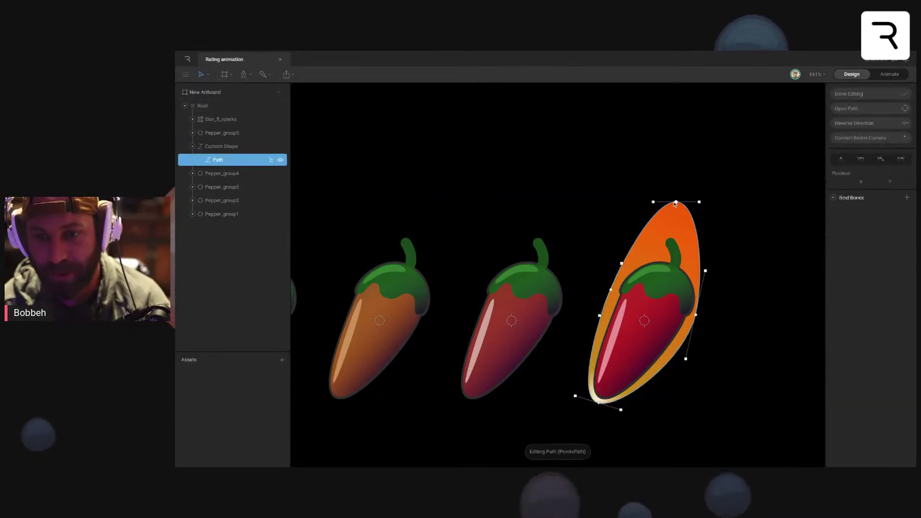
click(676, 202)
click(717, 216)
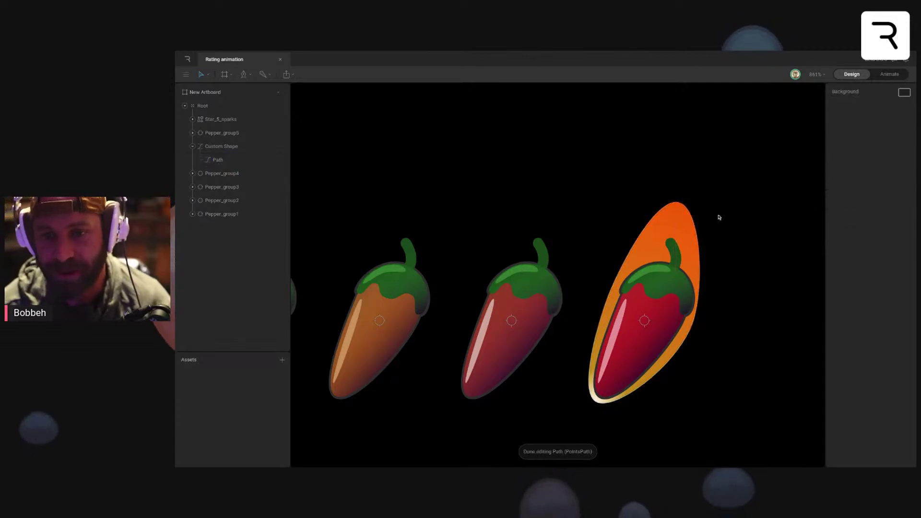
Step: Place a short horizontal root bone across the upper tip of the flame shape
scroll(673, 216, up, 2)
scroll(672, 216, up, 1)
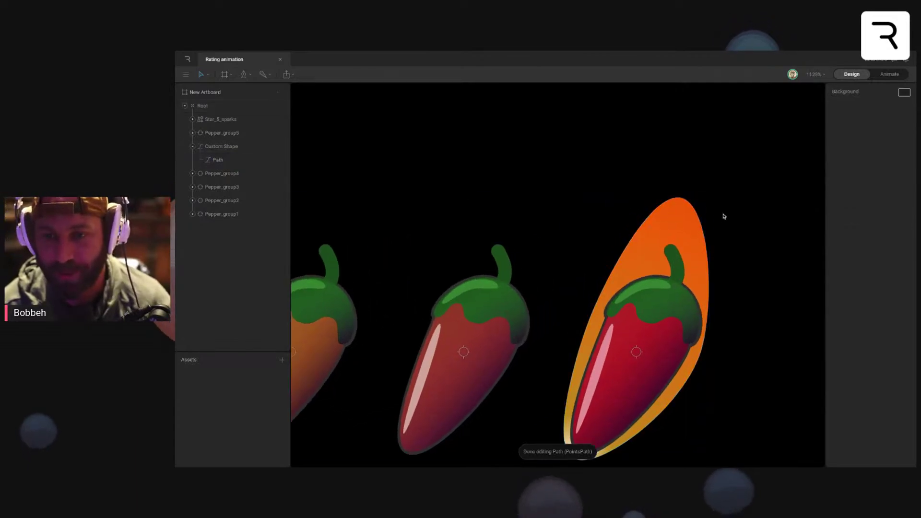
scroll(723, 216, down, 1)
key(b)
click(660, 174)
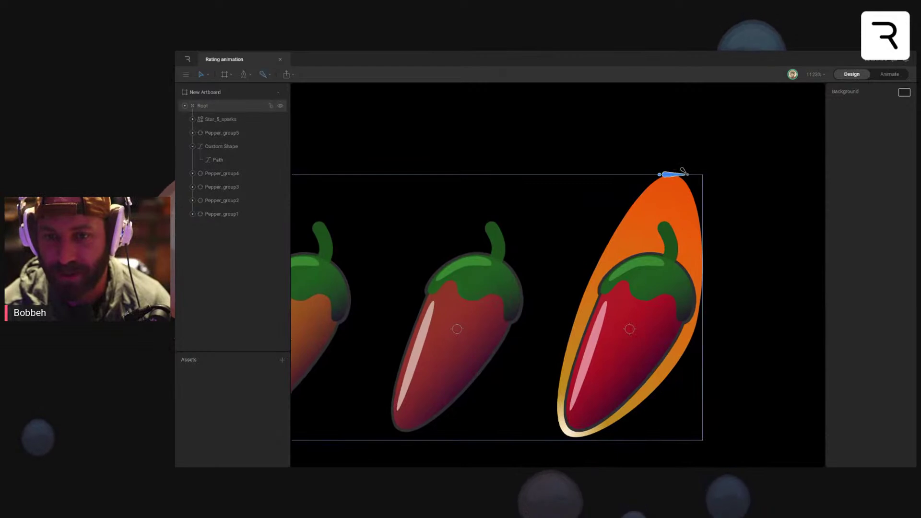
click(689, 175)
key(v)
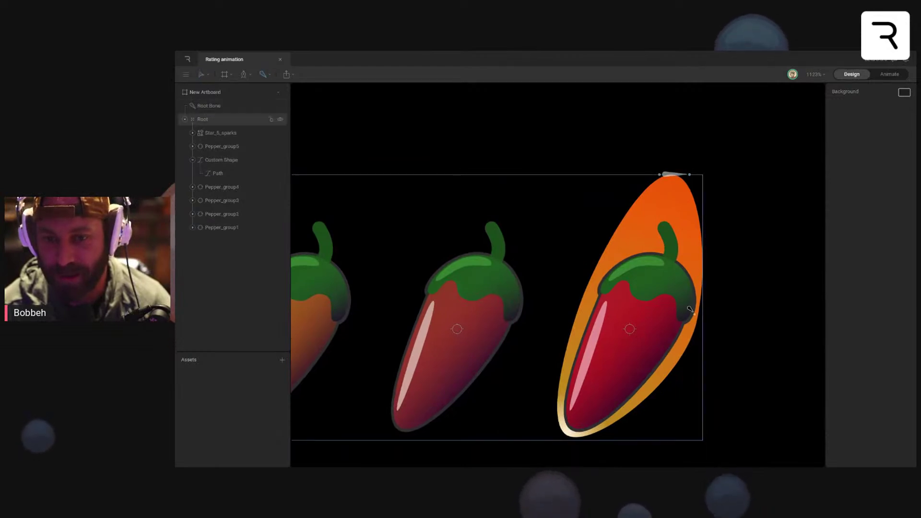
Step: Place three more short root bones on the flame's outline, at its right edge, lower tip and upper-left edge
click(702, 275)
click(702, 320)
key(Escape)
drag(725, 331, 730, 294)
key(b)
click(562, 398)
click(602, 398)
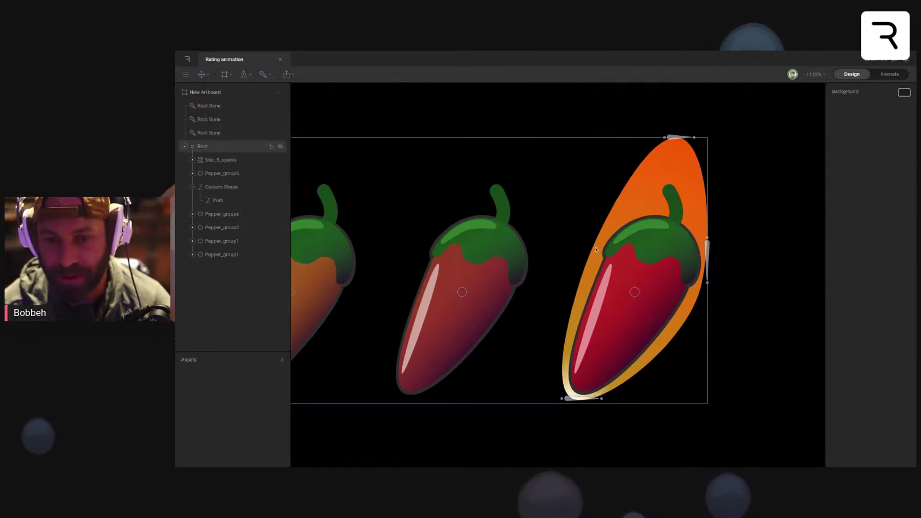
click(590, 250)
click(606, 209)
key(Escape)
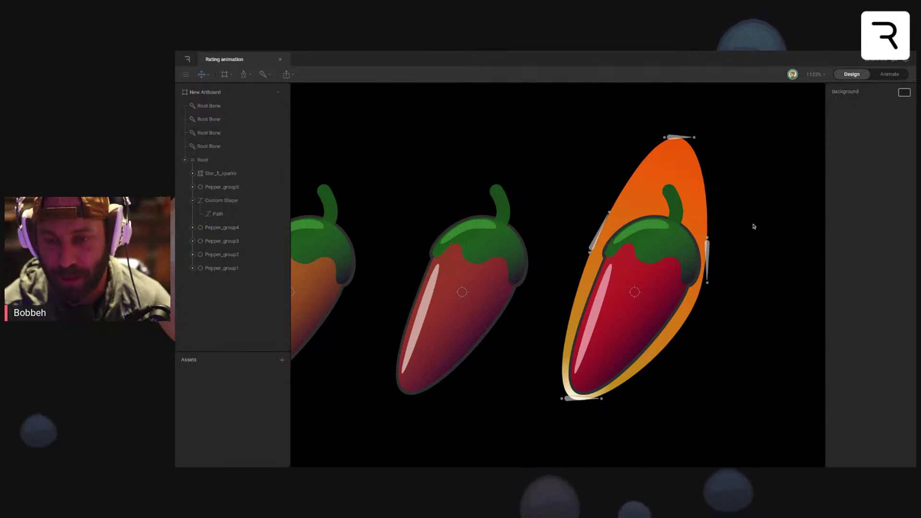
Step: Bind the flame's path to all four root bones around its outline
click(676, 139)
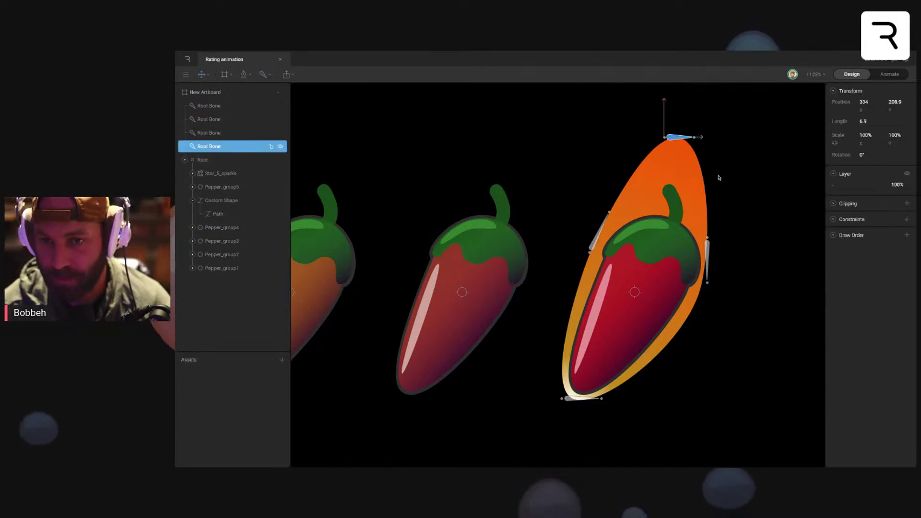
click(685, 169)
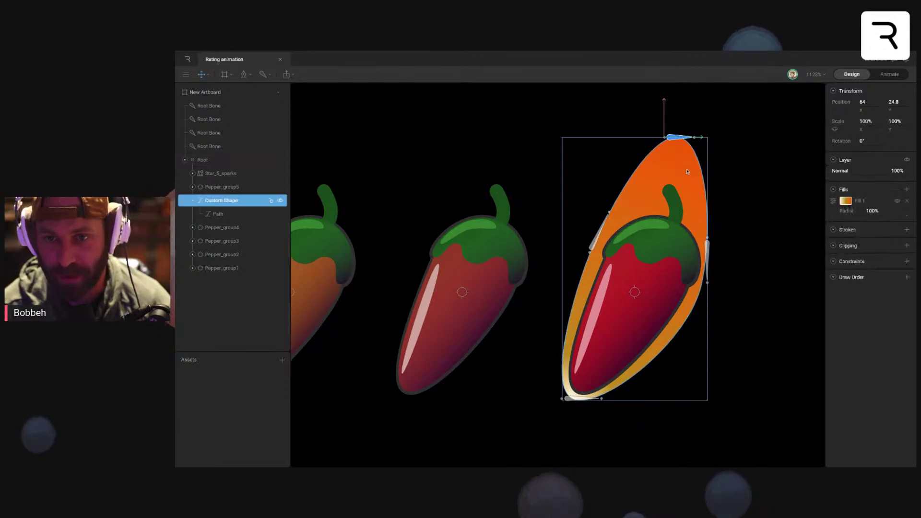
key(Return)
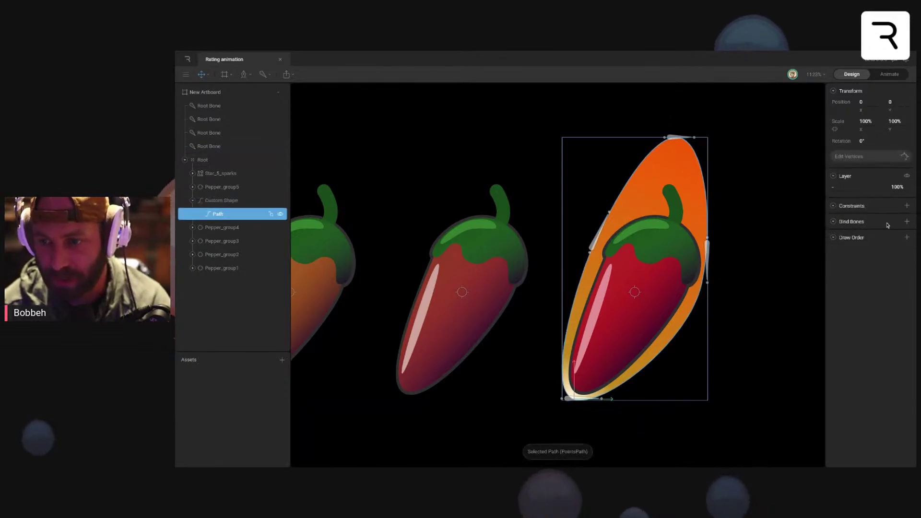
click(907, 221)
drag(737, 195, 656, 231)
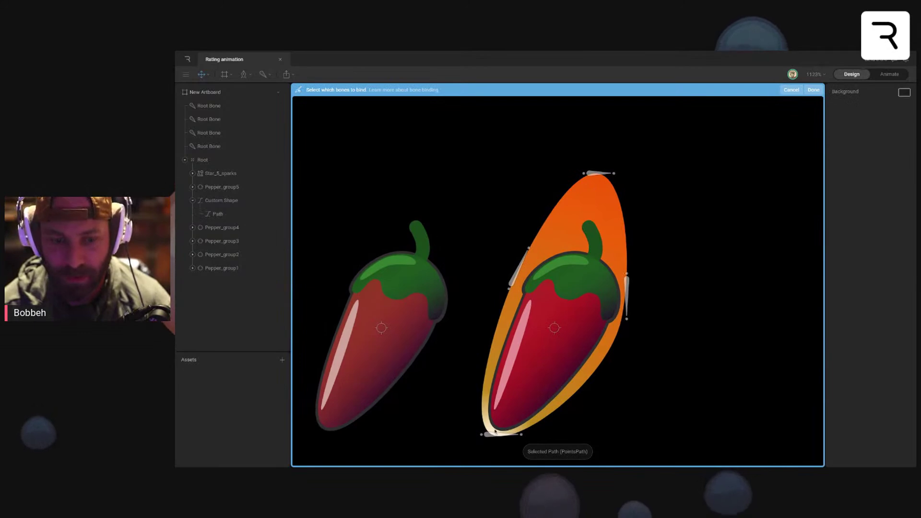
click(495, 433)
click(519, 268)
click(601, 175)
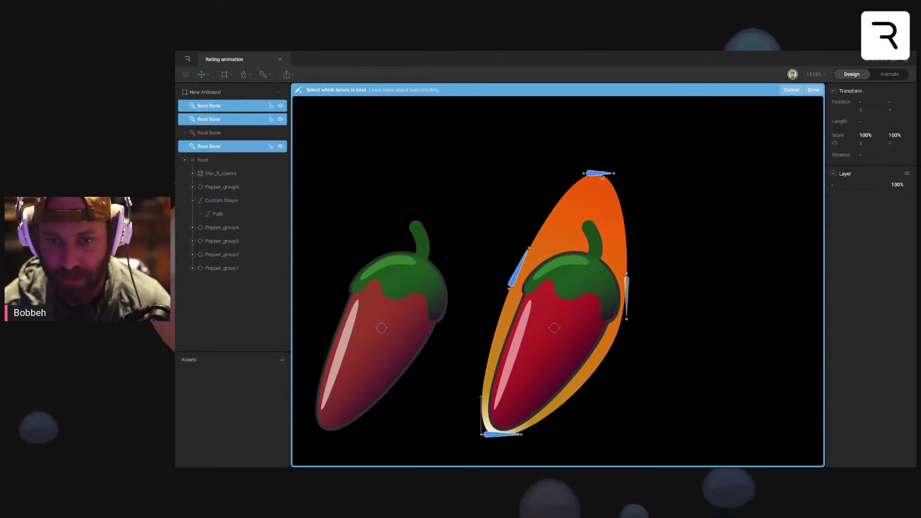
click(628, 293)
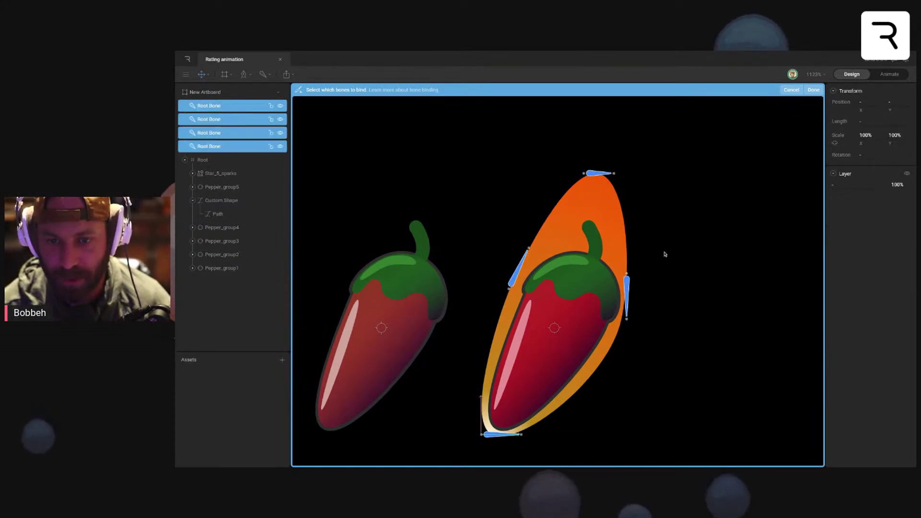
click(813, 90)
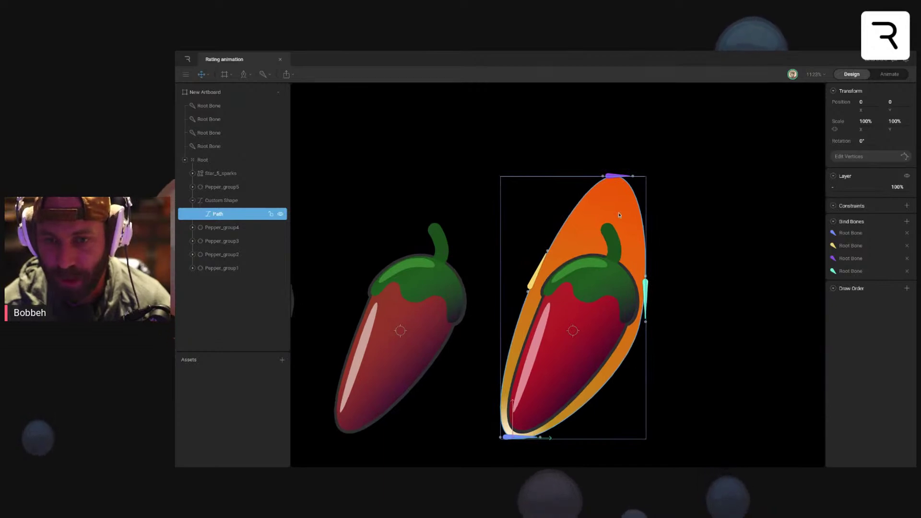
Step: Wrap the flame's top and right root bones in separate groups with the Target style
click(217, 146)
key(ctrl+g)
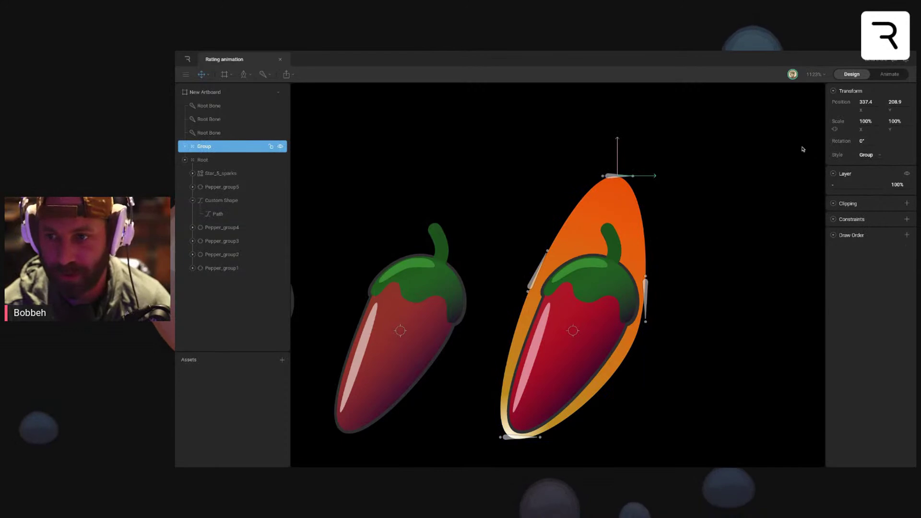
click(236, 133)
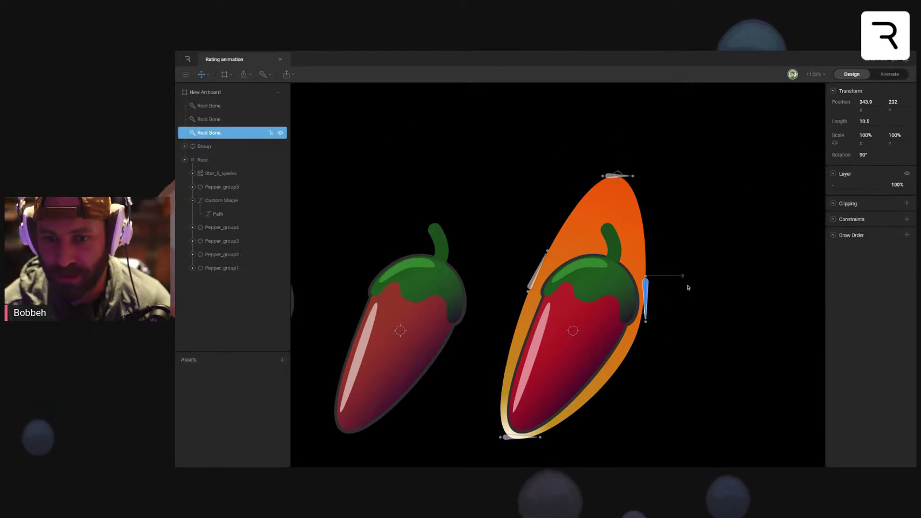
key(ctrl+g)
click(866, 155)
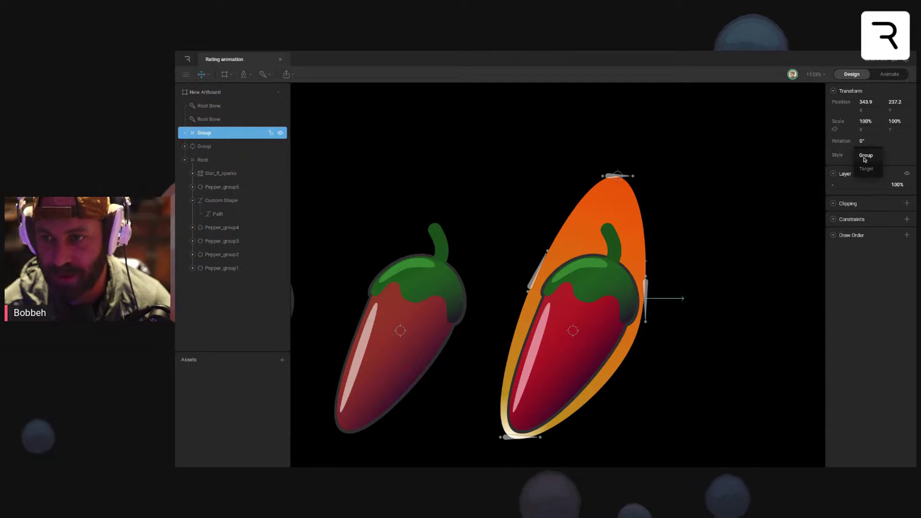
click(870, 169)
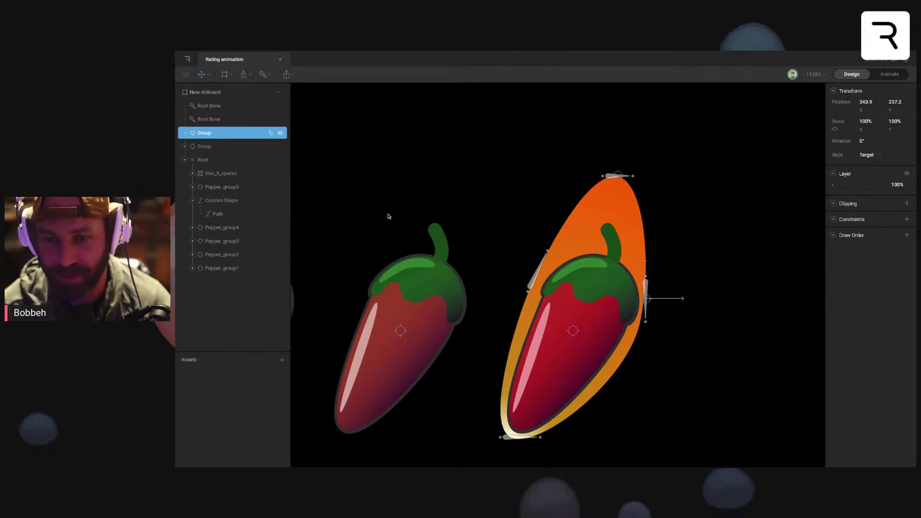
Step: Wrap the root bones at the flame's lower tip and left edge in separate groups with the Target style
click(232, 120)
key(ctrl+g)
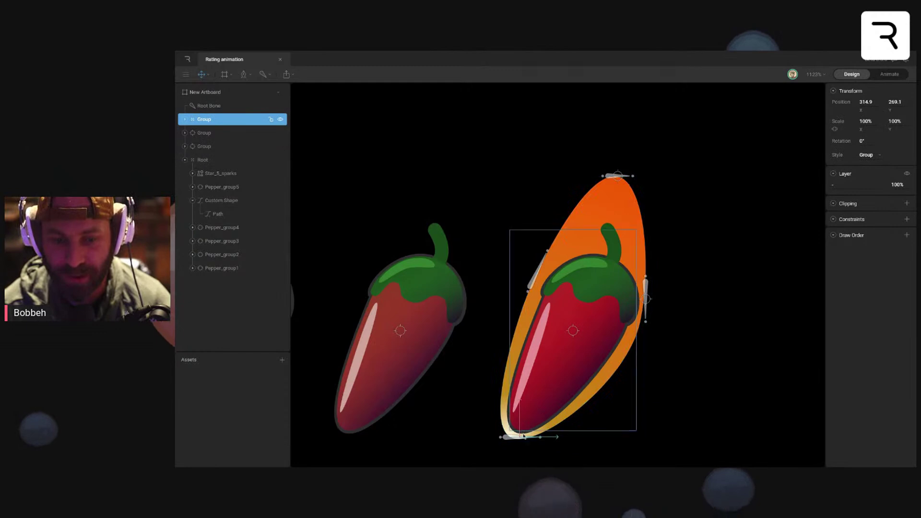
scroll(519, 444, up, 3)
scroll(518, 444, up, 1)
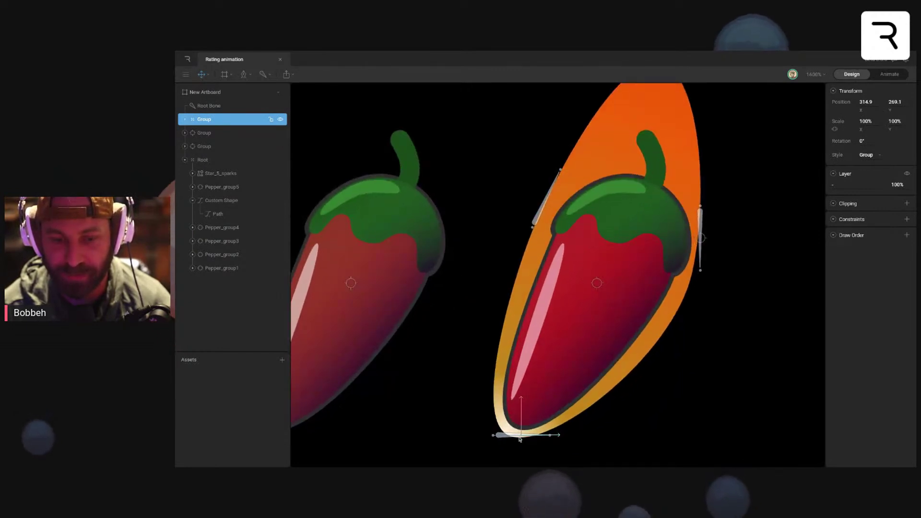
scroll(522, 438, down, 4)
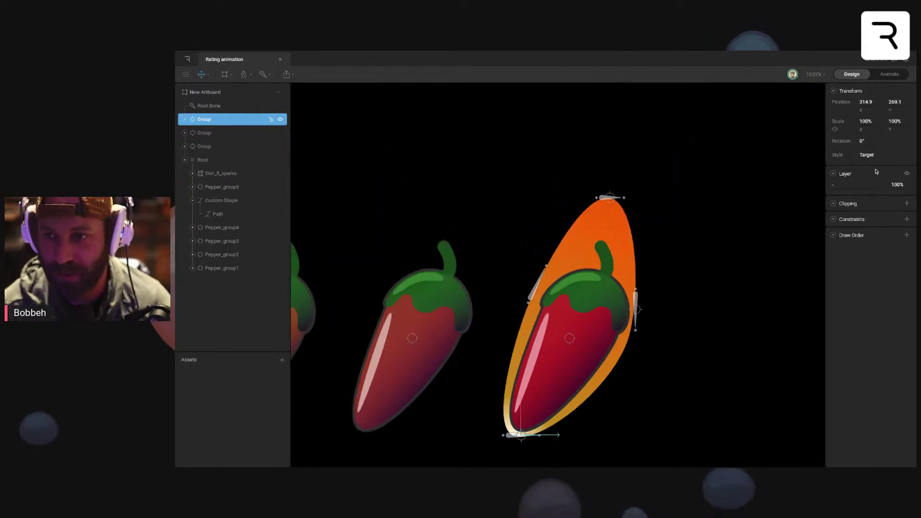
click(536, 284)
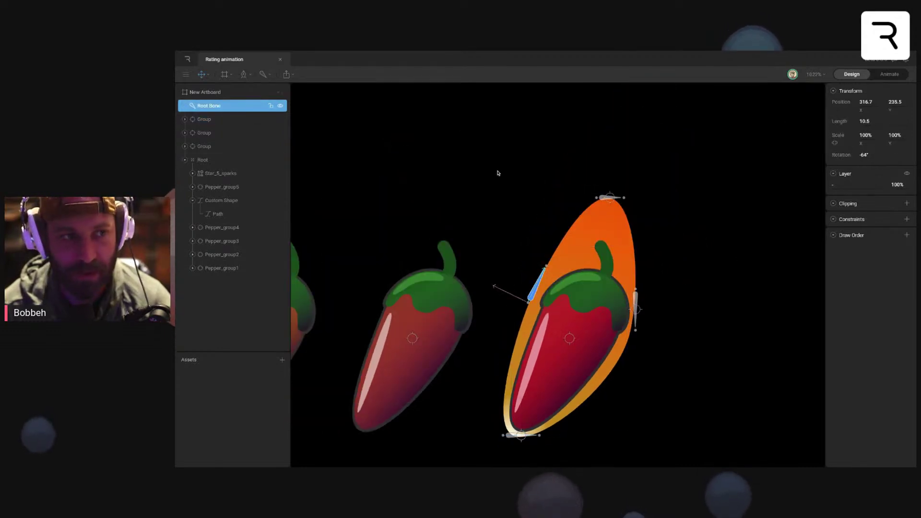
key(Escape)
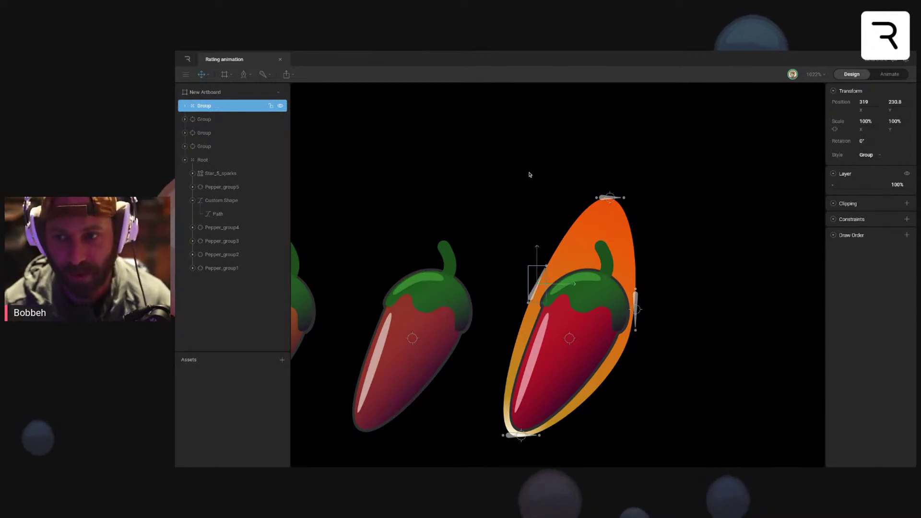
click(866, 154)
click(865, 166)
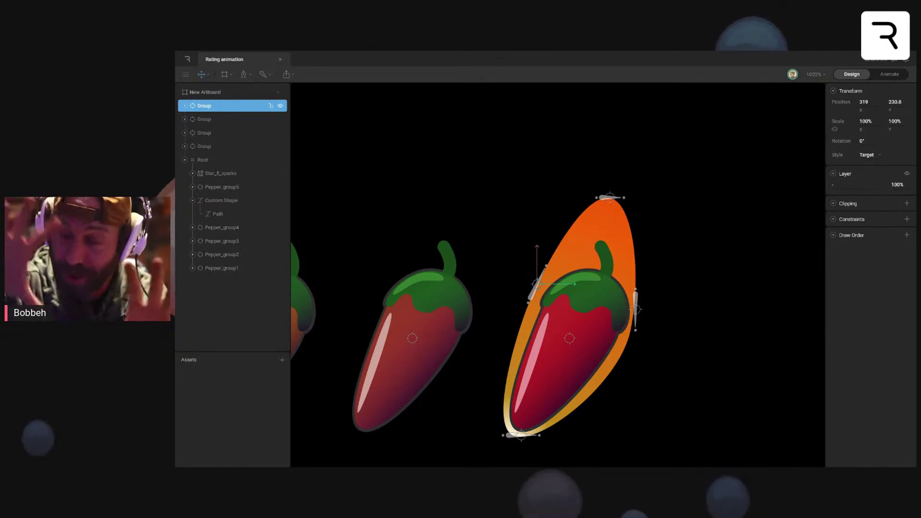
click(692, 247)
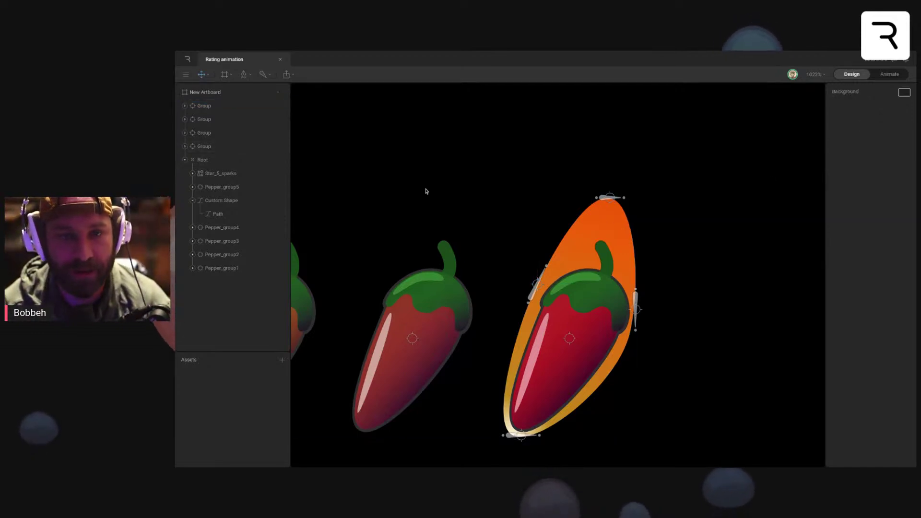
click(612, 203)
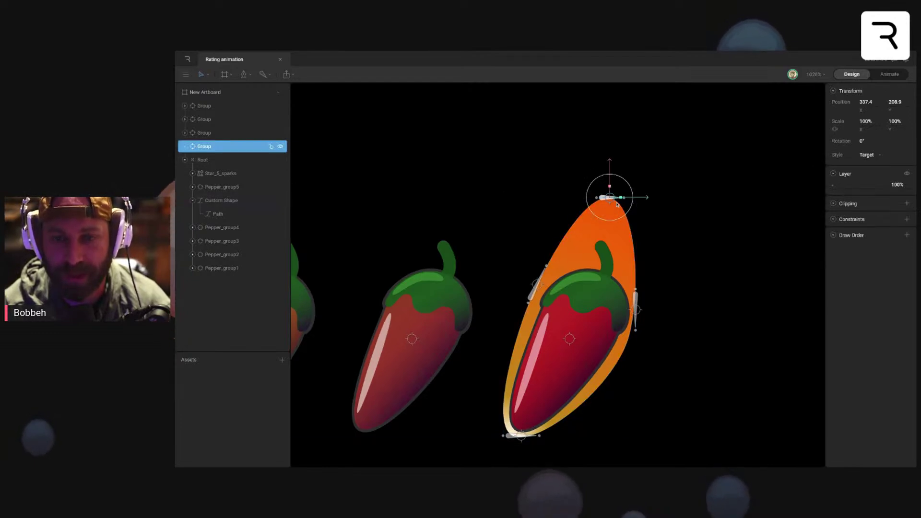
scroll(617, 206, up, 4)
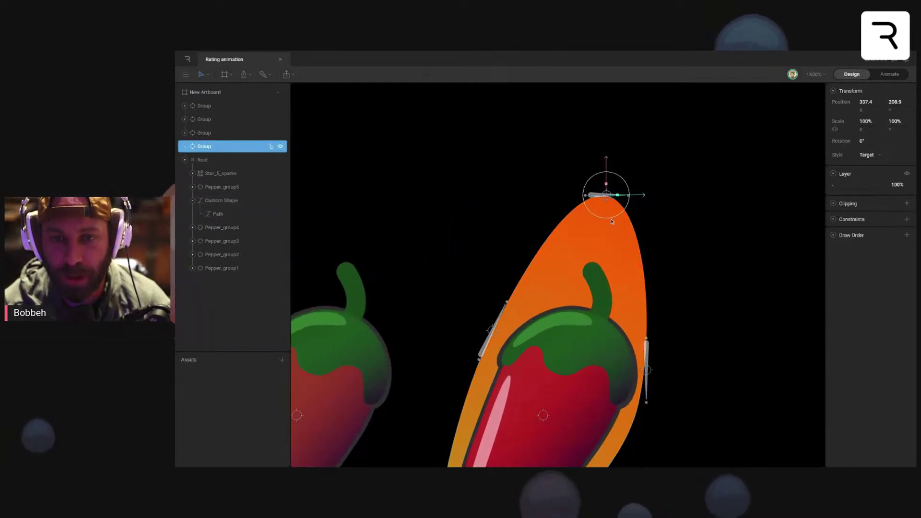
click(619, 239)
key(Return)
key(Return)
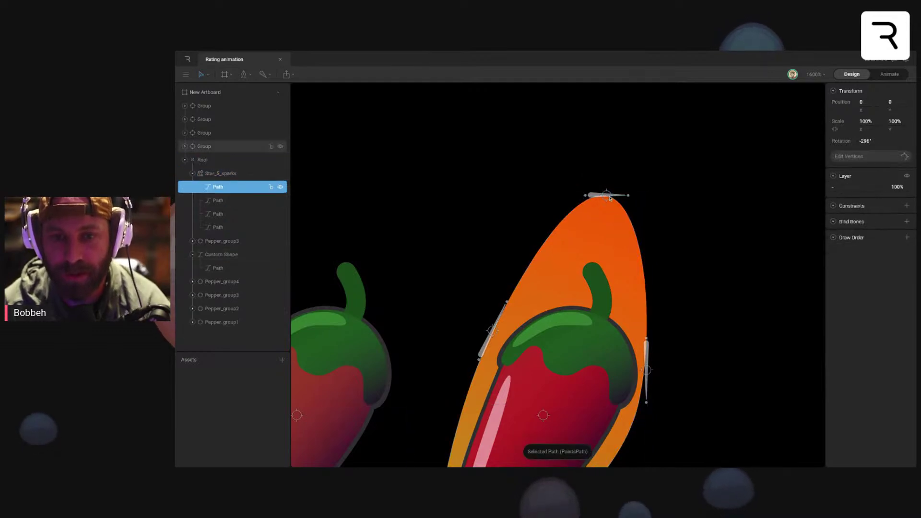
key(Return)
click(816, 113)
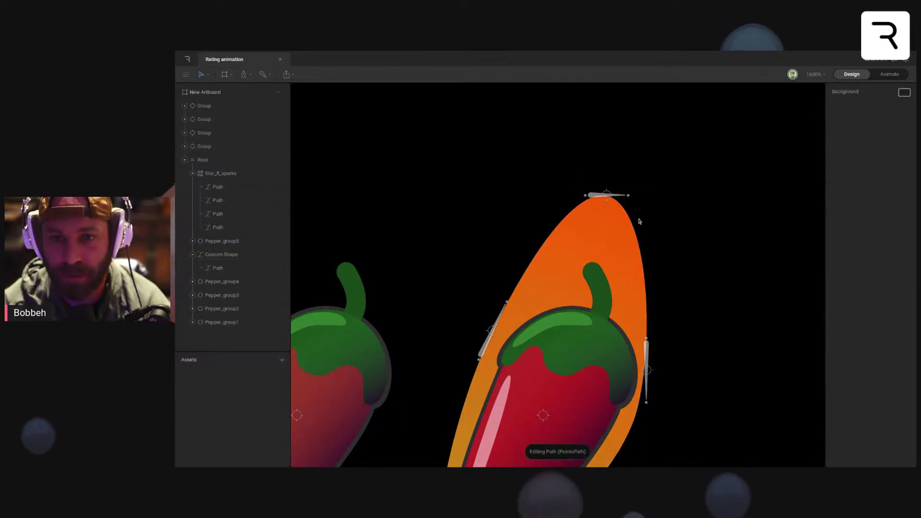
Step: Inspect the bone weights of the top vertex in the flame's path
click(613, 240)
double_click(610, 221)
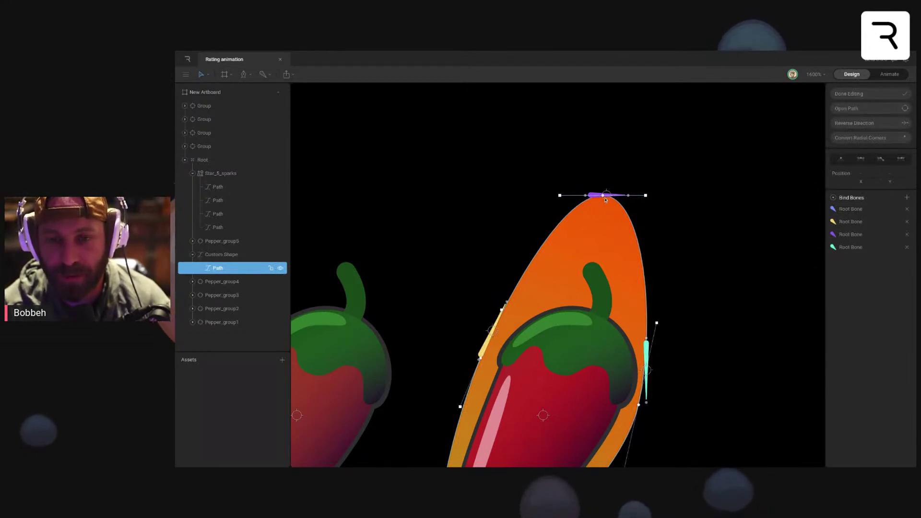
drag(603, 195, 645, 151)
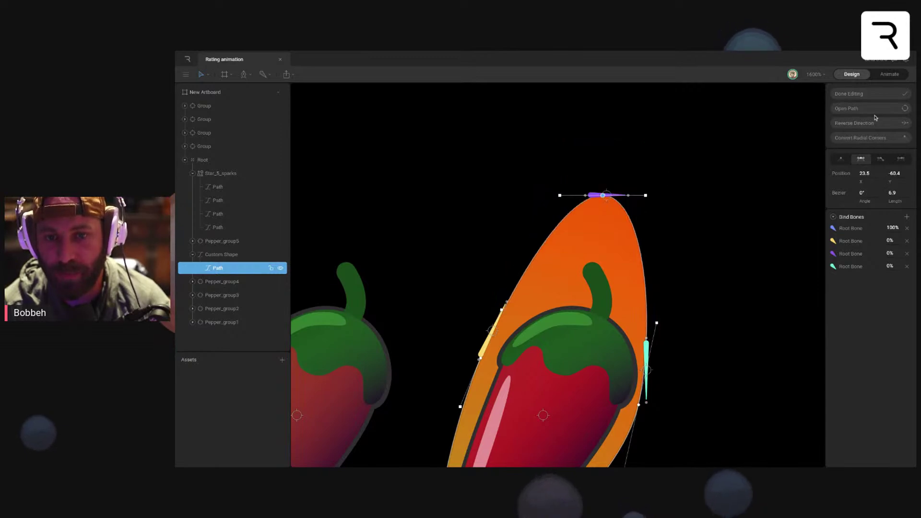
key(Escape)
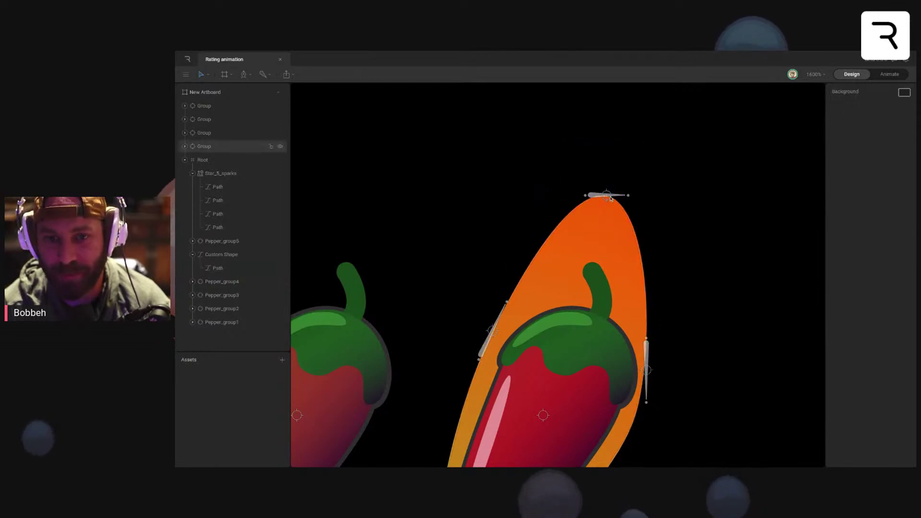
Step: Scale the target group at the flame's top uniformly to 127%
click(618, 199)
drag(618, 197, 635, 196)
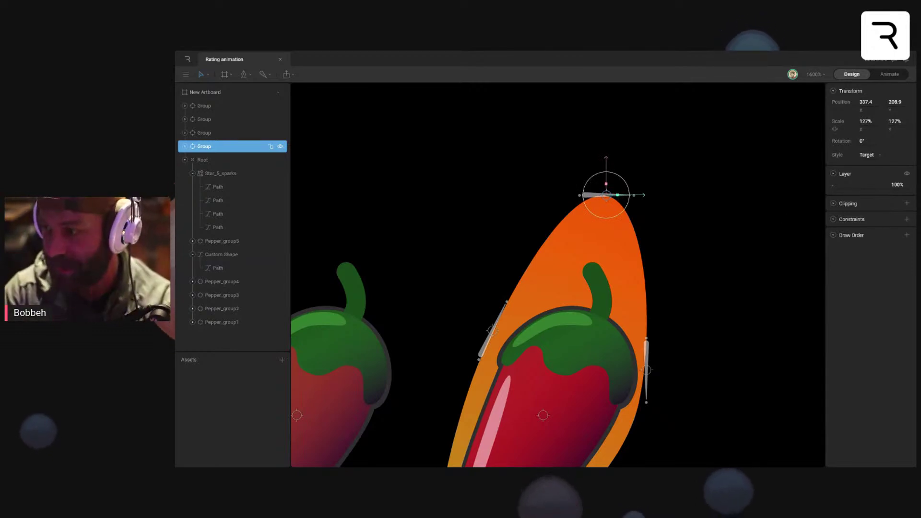
Step: Weight the top vertex of the flame's path to the purple root bone at the upper tip
click(641, 243)
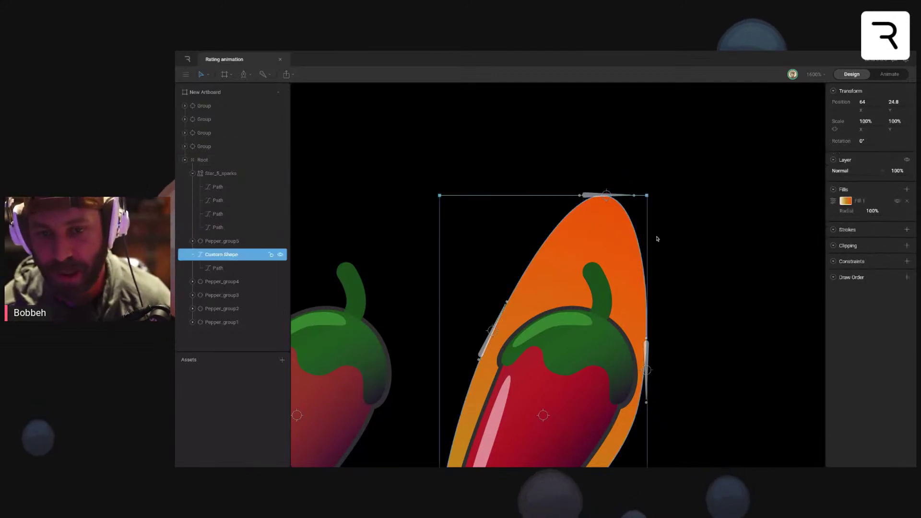
key(Return)
drag(742, 316, 734, 290)
key(Return)
drag(720, 202, 534, 151)
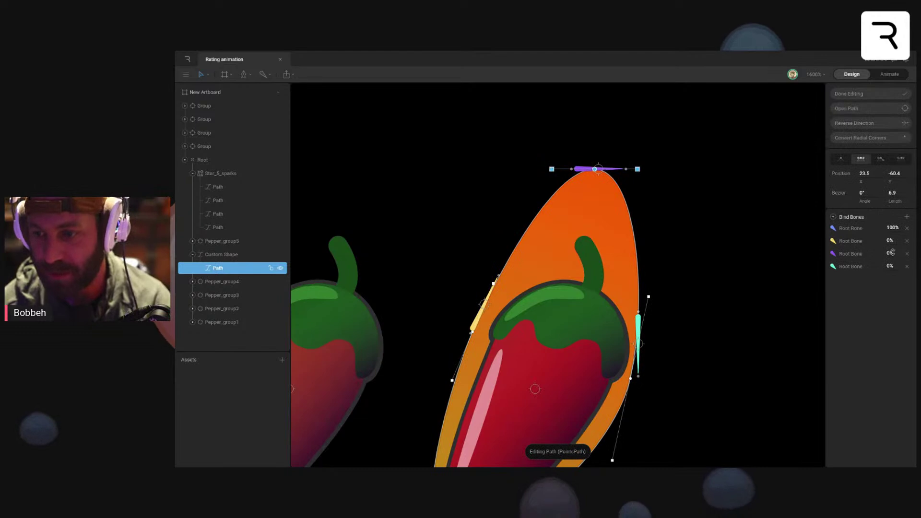
Step: Weight the flame path's right vertex to the cyan root bone and its left vertex to the yellow root bone
scroll(682, 307, down, 2)
click(634, 325)
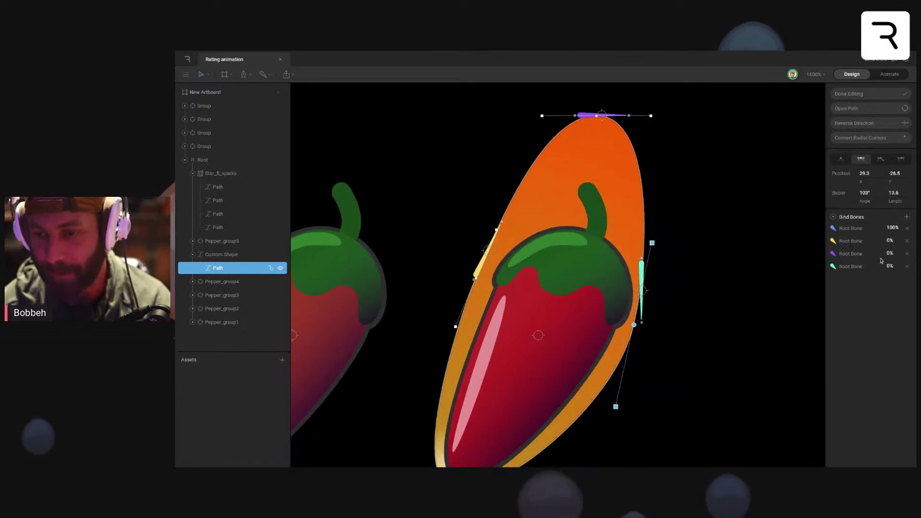
key(Return)
scroll(677, 350, left, 1)
click(497, 275)
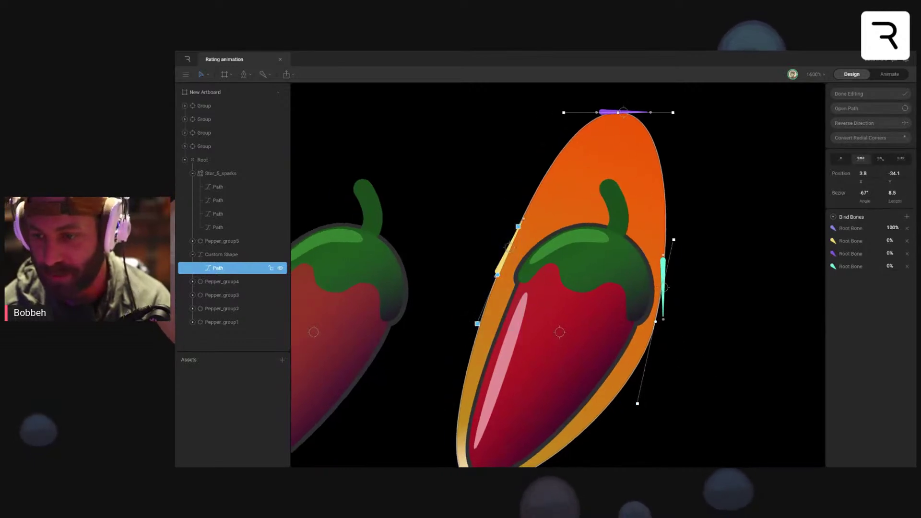
click(890, 240)
text(1)
Step: Check the bone weights of the flame path's bottom vertex and finish editing the path
scroll(745, 348, down, 4)
scroll(745, 347, left, 2)
drag(432, 360, 564, 426)
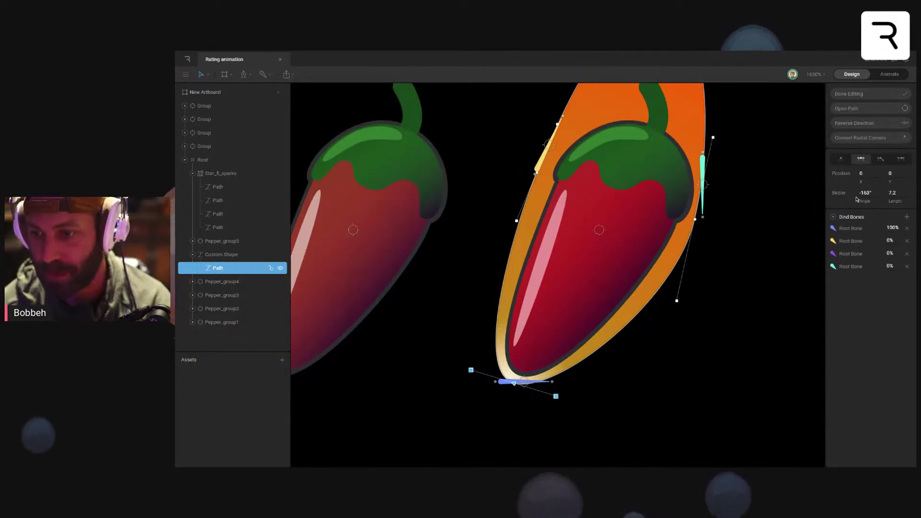
click(850, 93)
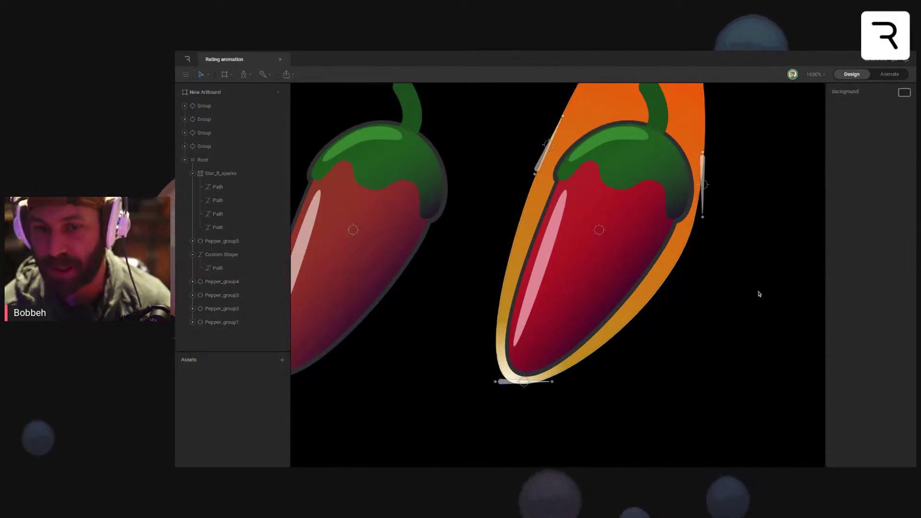
scroll(707, 358, down, 3)
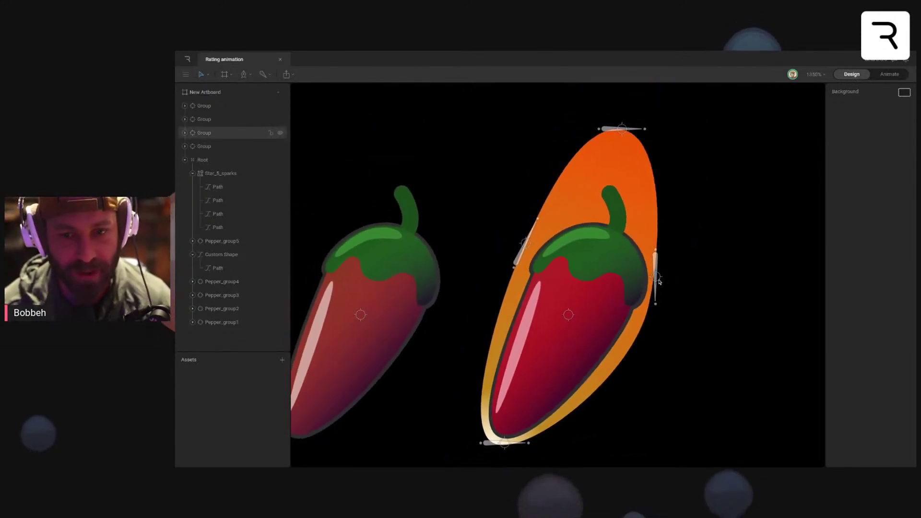
Step: Try scaling the right-hand target group vertically to test how the bound flame path deforms
mouse_move(527, 245)
mouse_down()
mouse_move(518, 248)
mouse_move(526, 247)
mouse_up()
drag(657, 281, 656, 274)
click(495, 444)
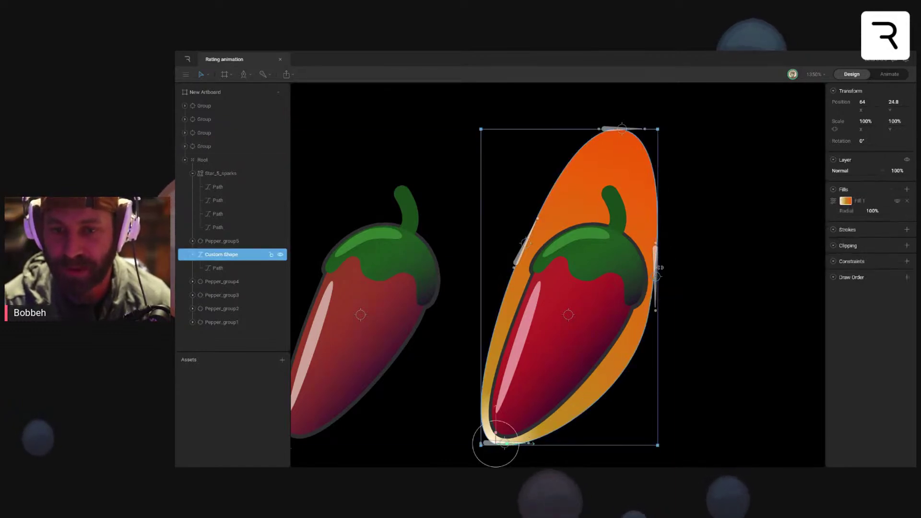
double_click(661, 269)
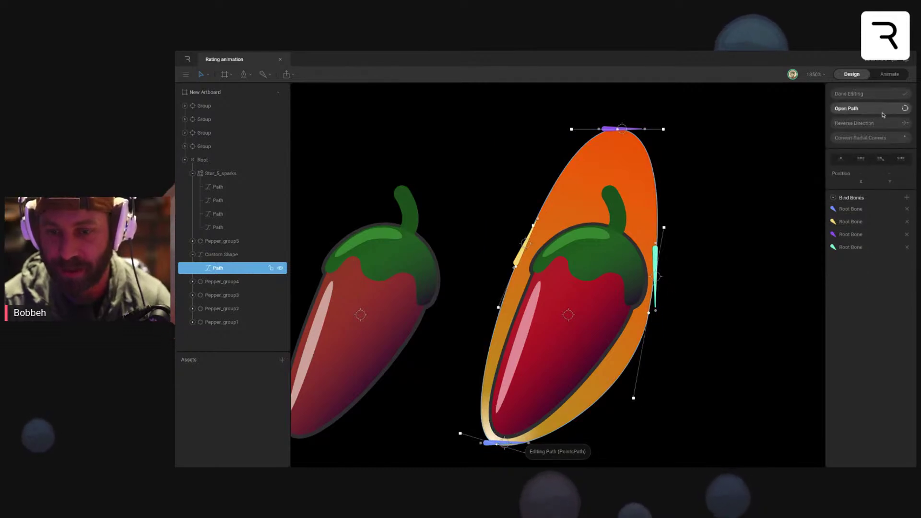
click(853, 96)
click(656, 275)
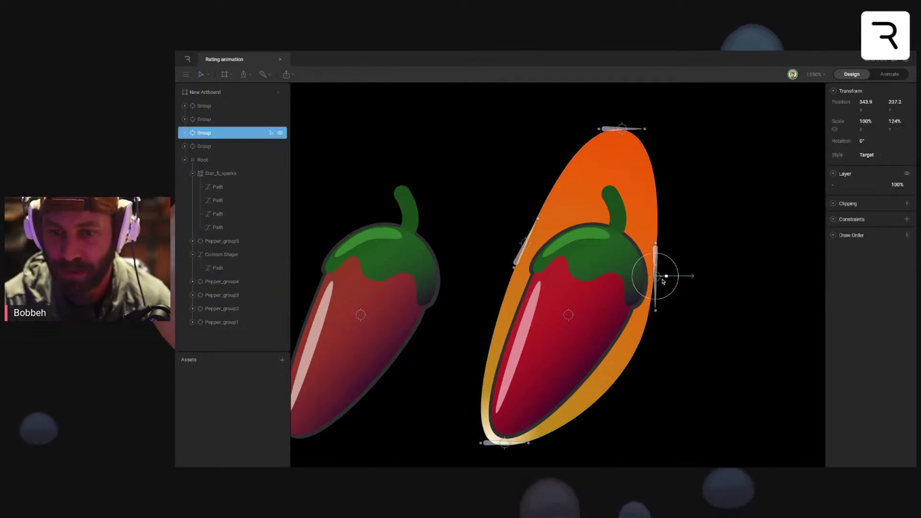
click(734, 242)
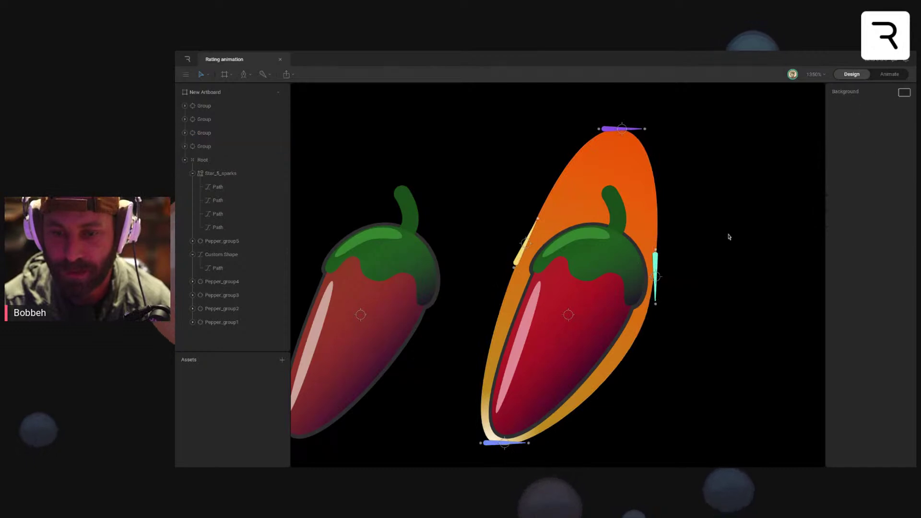
Step: Try widening the target group at the flame's top to 153% to test the upper curve
double_click(624, 144)
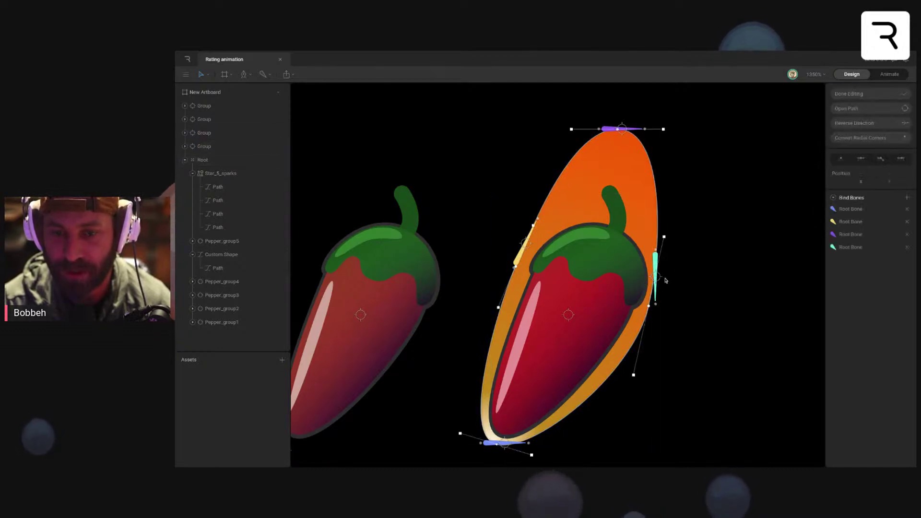
key(Escape)
click(622, 125)
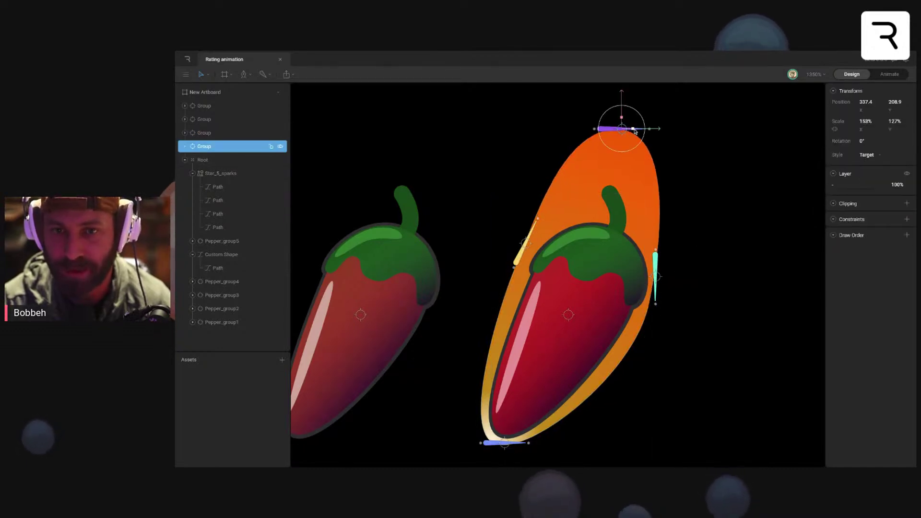
drag(634, 131, 637, 131)
click(734, 210)
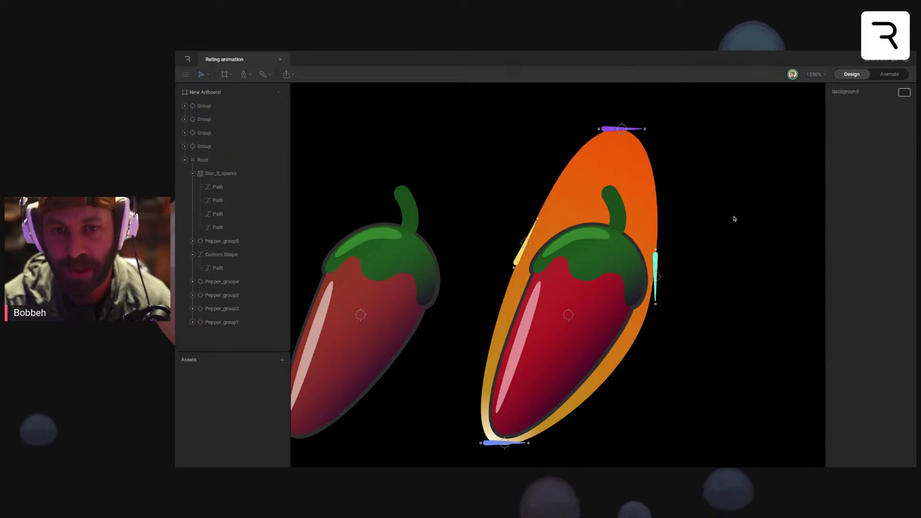
scroll(705, 245, down, 1)
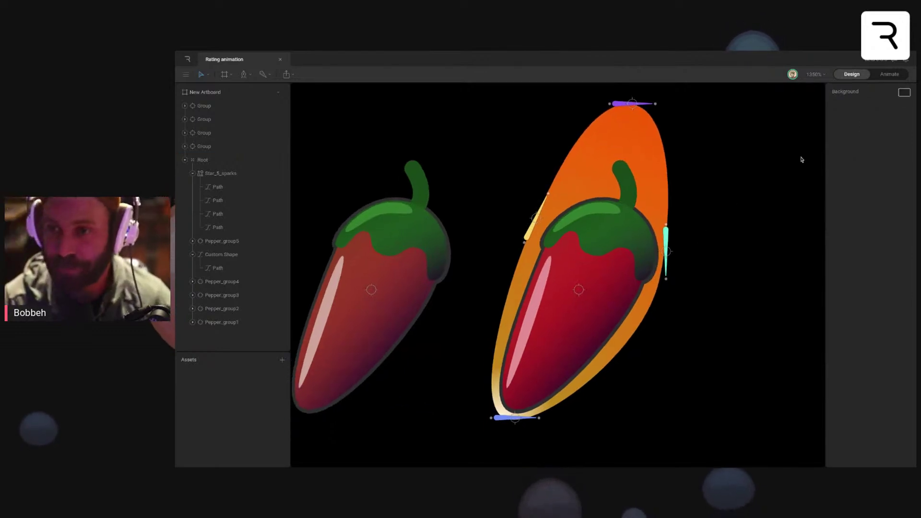
Step: Review the start of the 5_scoville animation with the flame in Animate mode
click(889, 74)
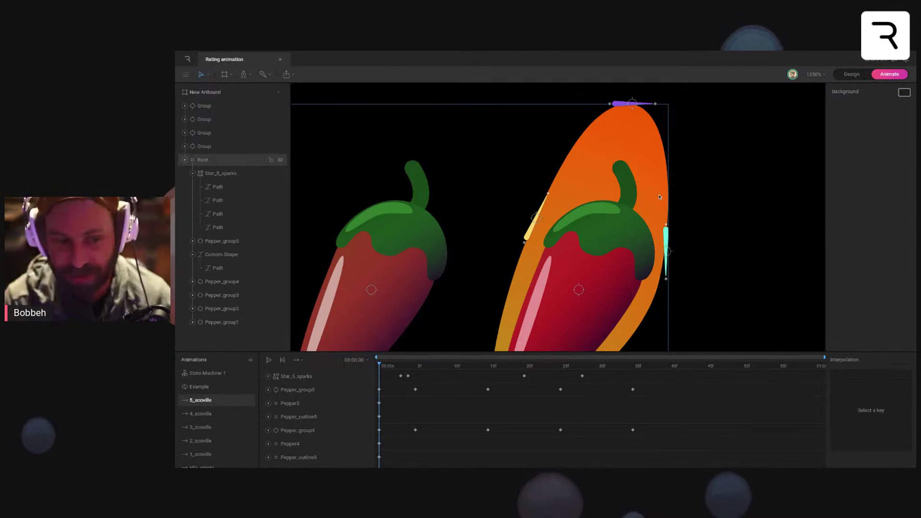
scroll(706, 257, down, 4)
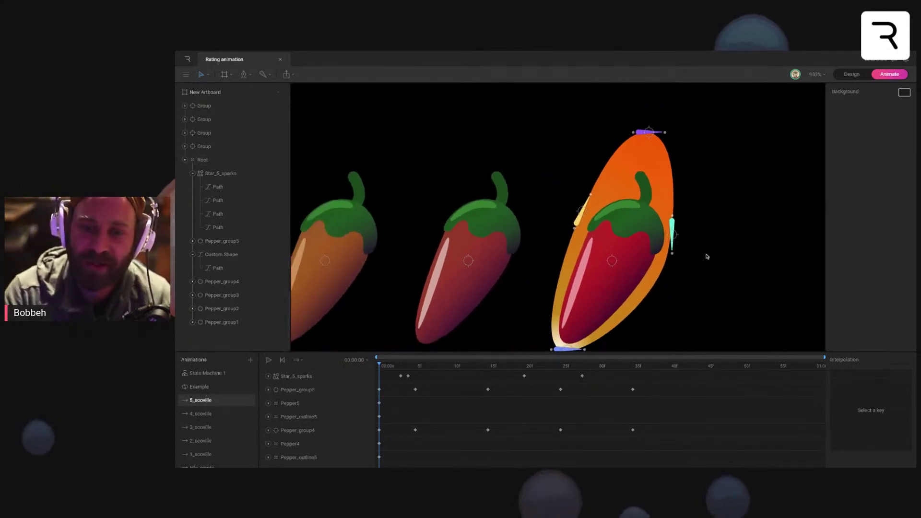
scroll(707, 256, down, 5)
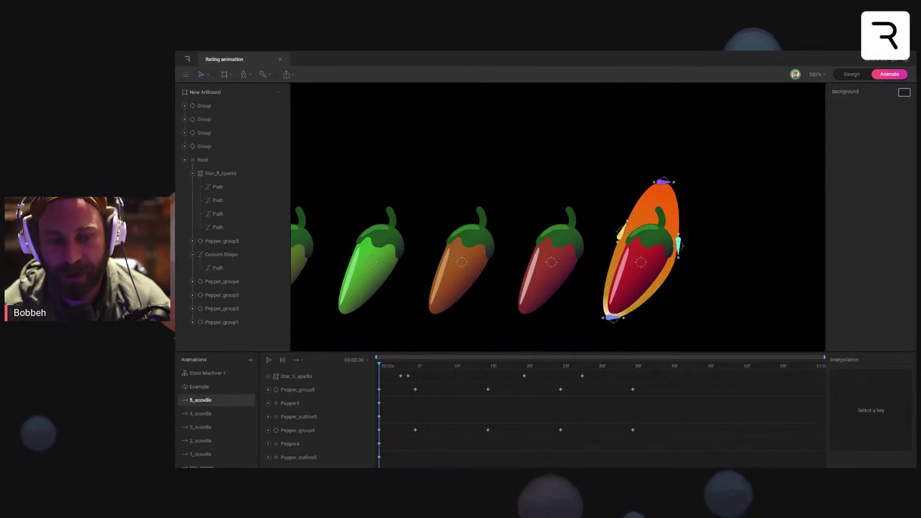
mouse_move(393, 367)
mouse_down()
mouse_move(575, 367)
mouse_move(379, 367)
mouse_up()
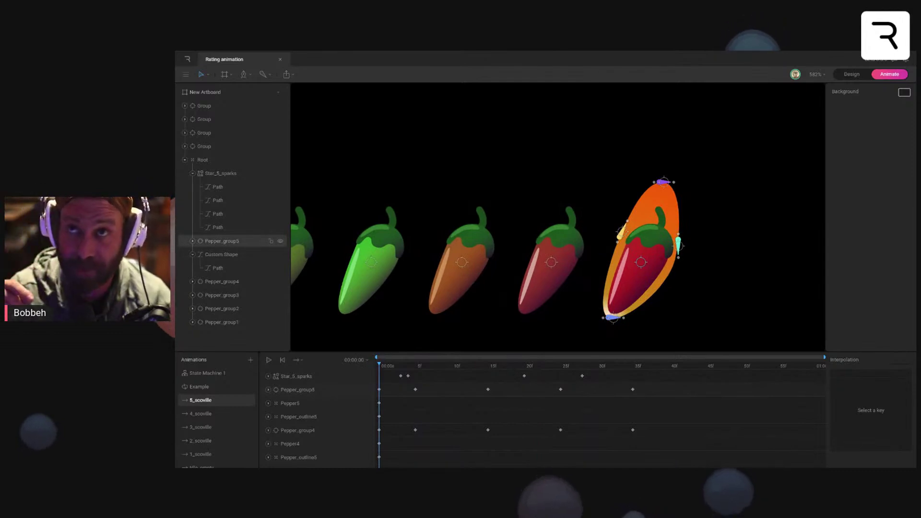
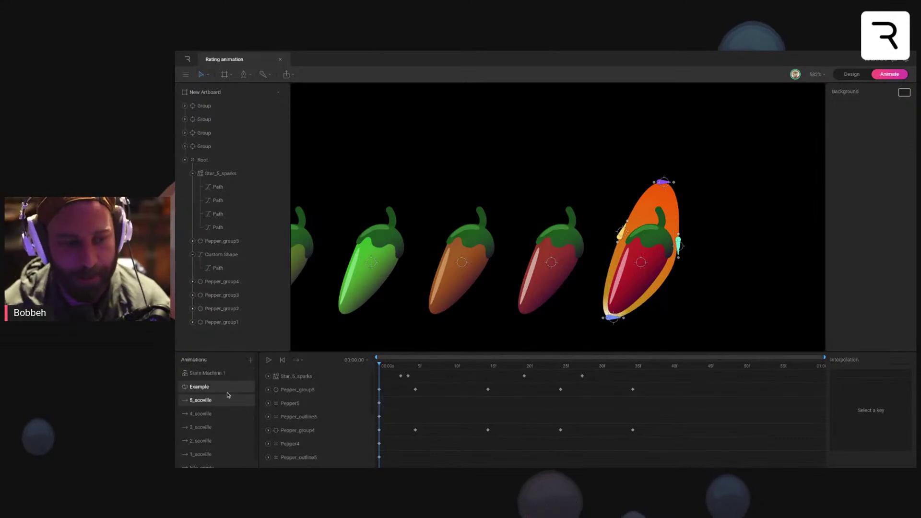
drag(381, 367, 323, 367)
Step: Move the four flame target groups into Pepper_group5 in Design mode
click(852, 74)
click(216, 146)
shift+click(217, 109)
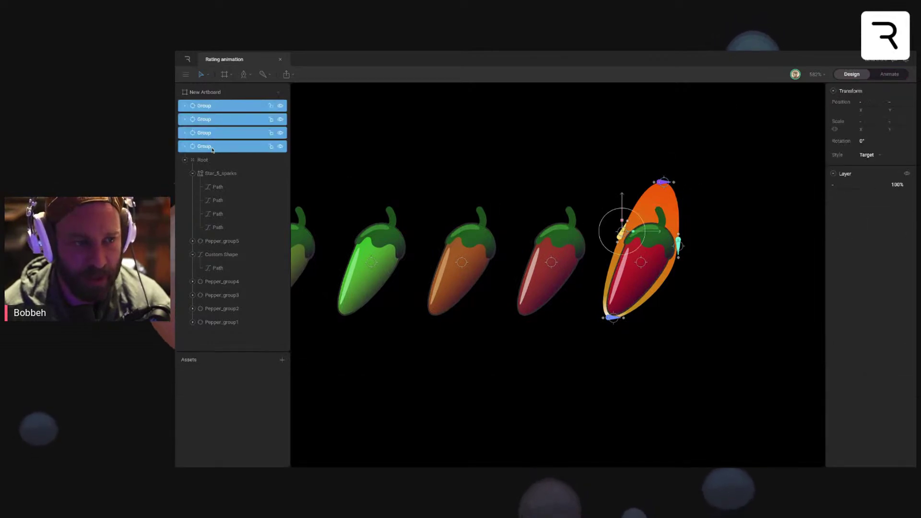
click(193, 173)
click(193, 200)
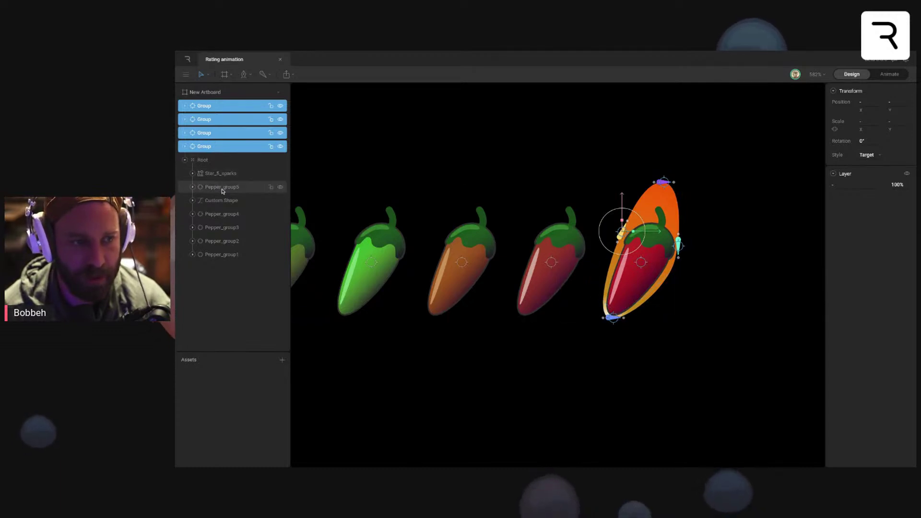
drag(222, 146, 230, 187)
Step: Move the Star_5_sparks object into Pepper_group5, below the four target groups
click(226, 119)
click(193, 133)
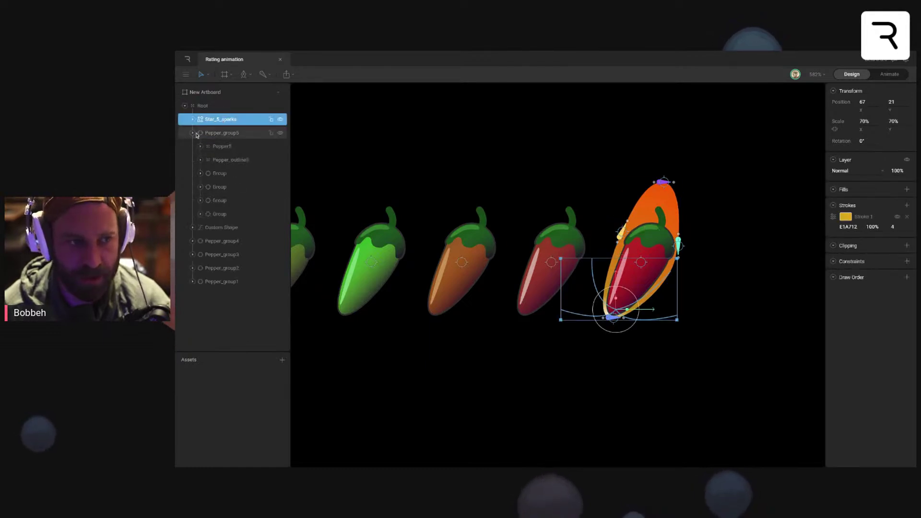
drag(222, 120, 224, 222)
click(456, 175)
Step: Play the 5_scoville animation in Animate mode and return the playhead to frame 0
key(Tab)
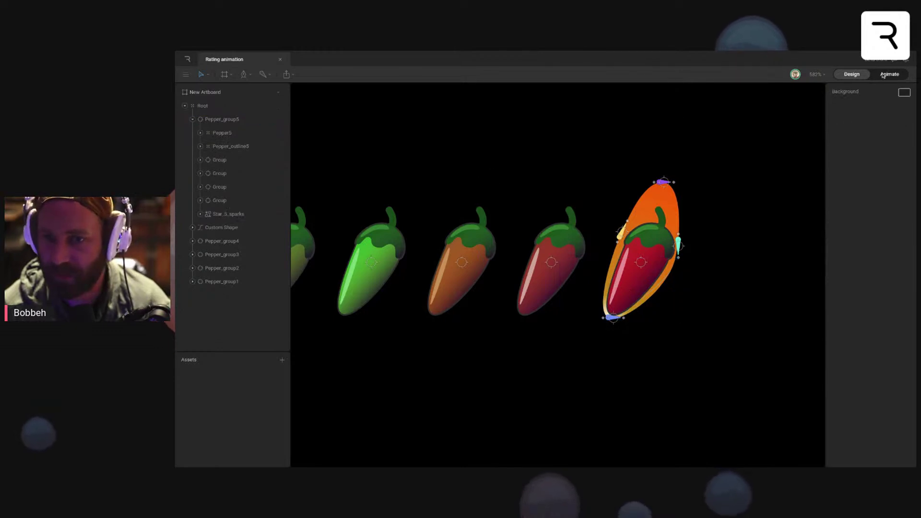
key(space)
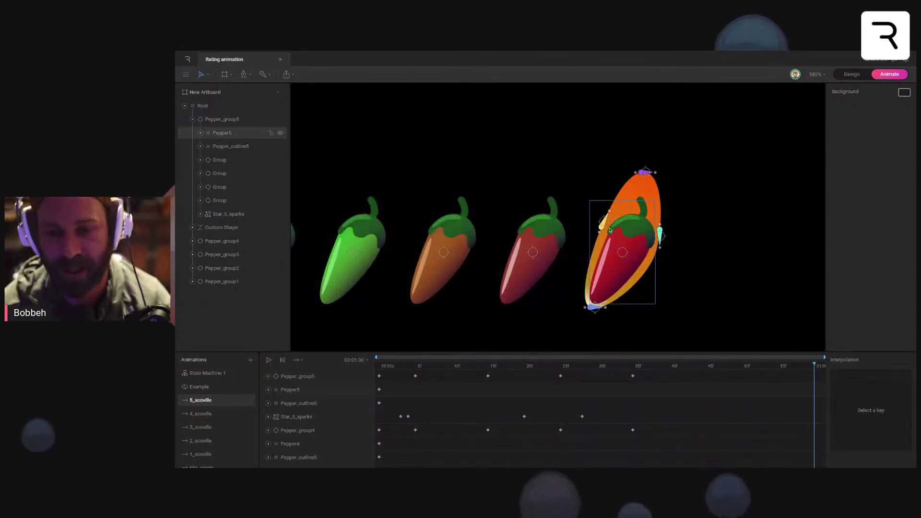
mouse_move(394, 367)
mouse_down()
mouse_move(418, 369)
mouse_move(379, 368)
mouse_up()
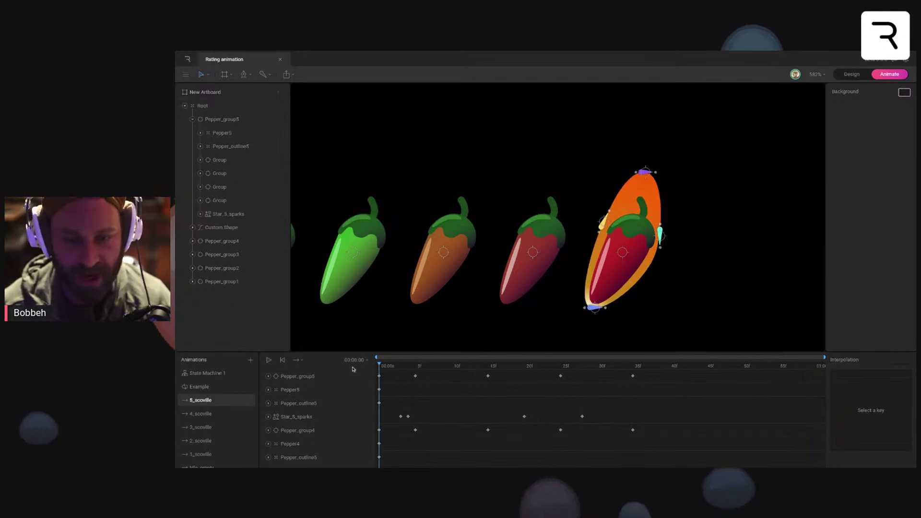
Step: Wrap the four target groups inside Pepper_group5 in one parent group, keeping its style as Group
click(234, 160)
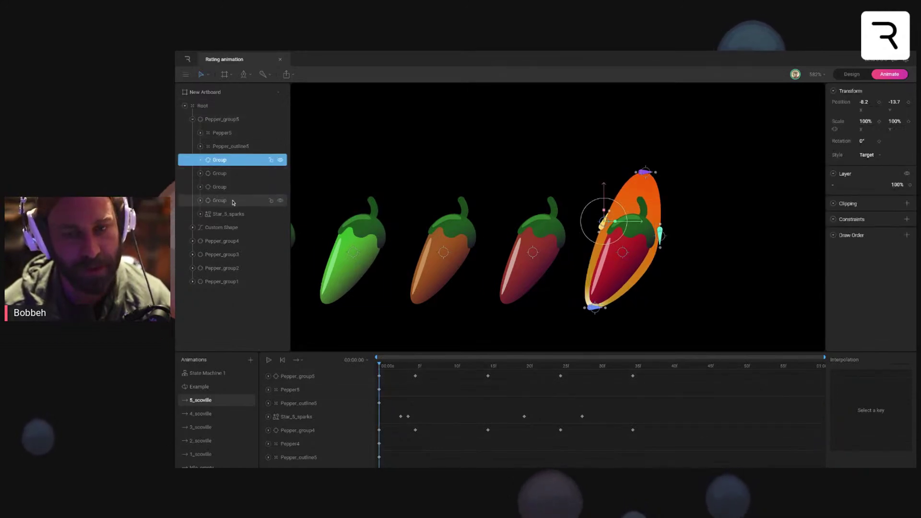
shift+click(234, 201)
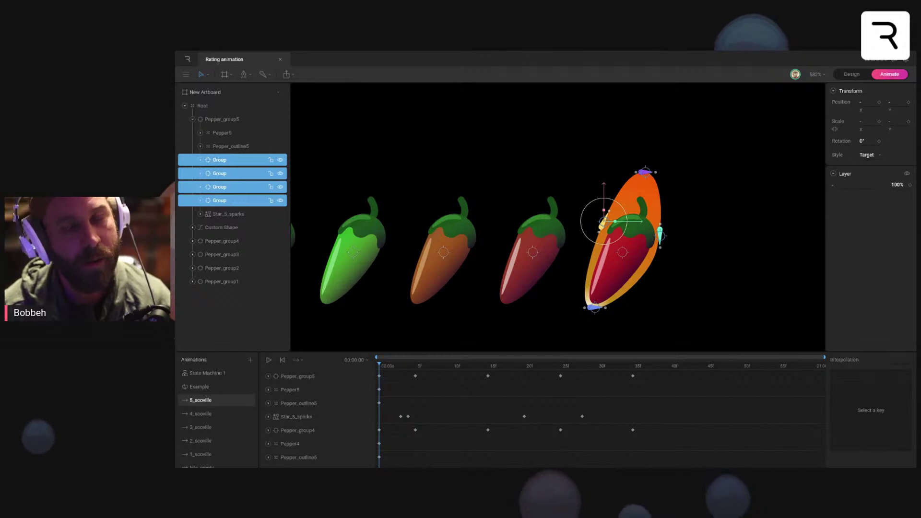
click(850, 74)
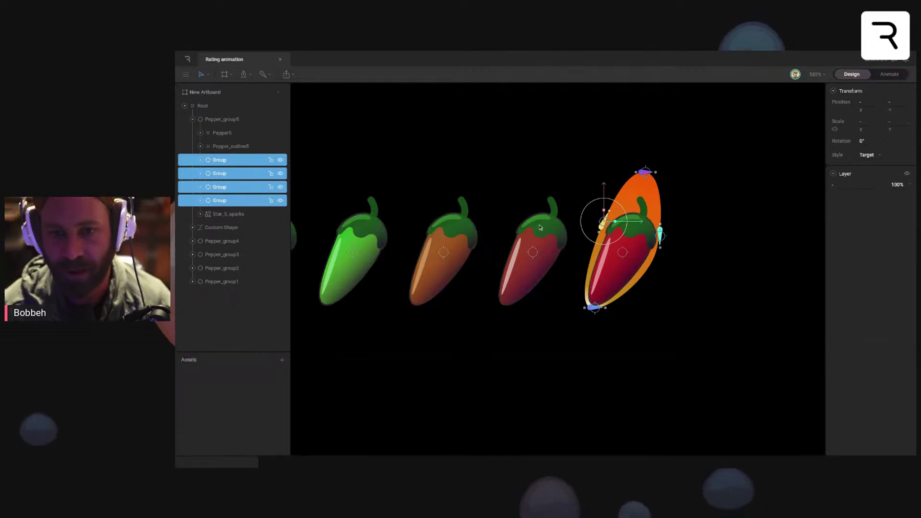
key(ctrl+g)
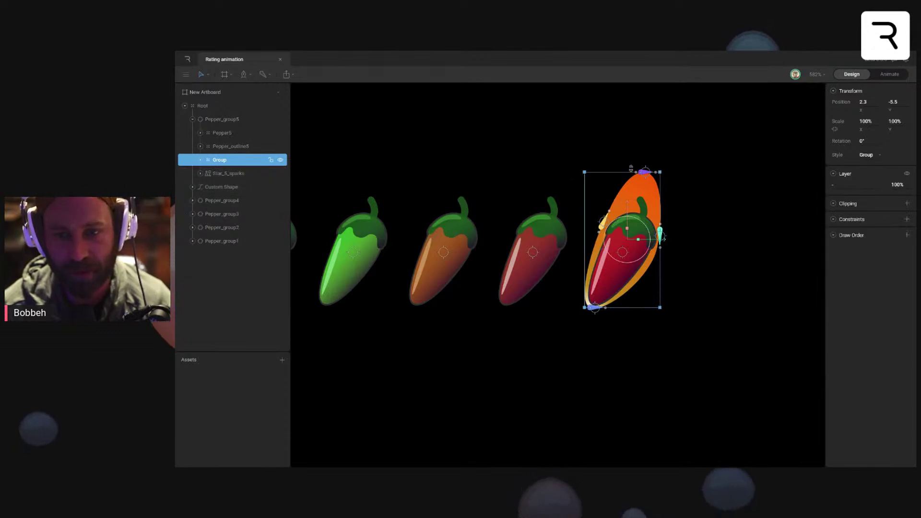
click(853, 155)
click(787, 159)
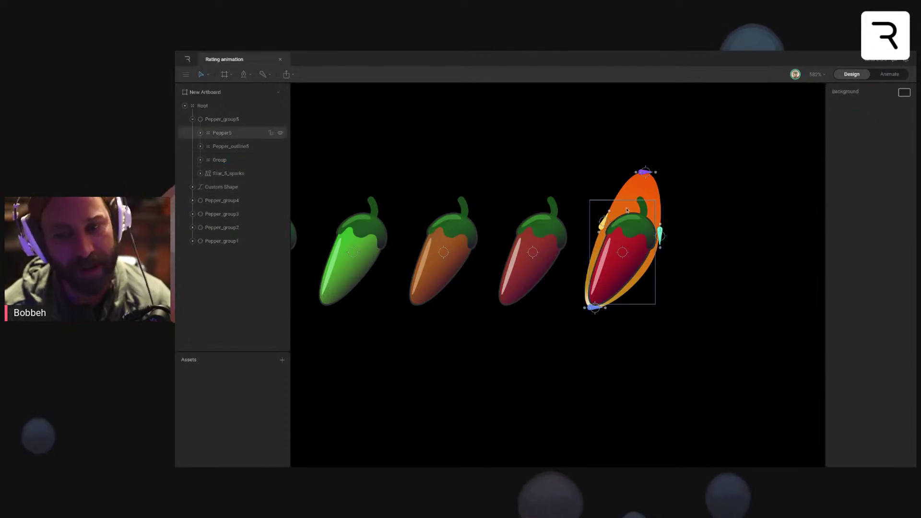
Step: Using Freeze, move the parent group's origin to the fifth pepper's lower tip, at X -10.7, Y 18.9
click(231, 162)
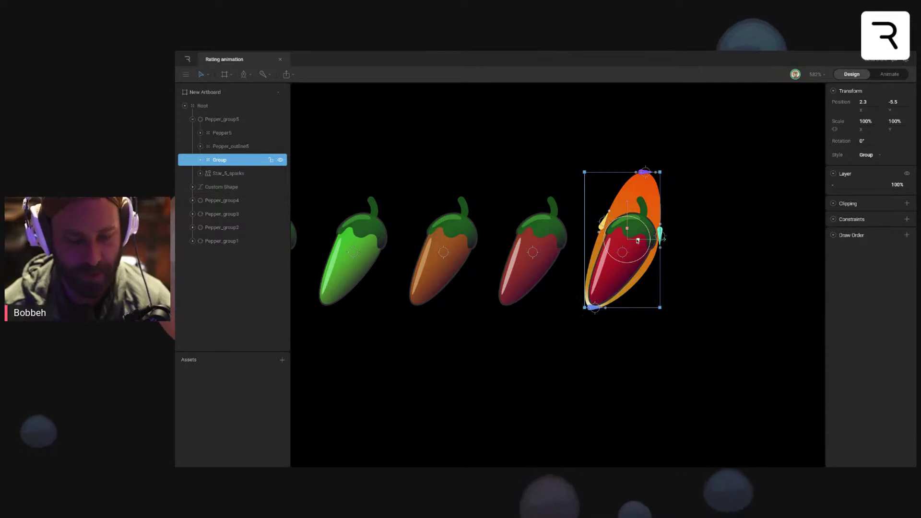
key(y)
drag(638, 240, 638, 288)
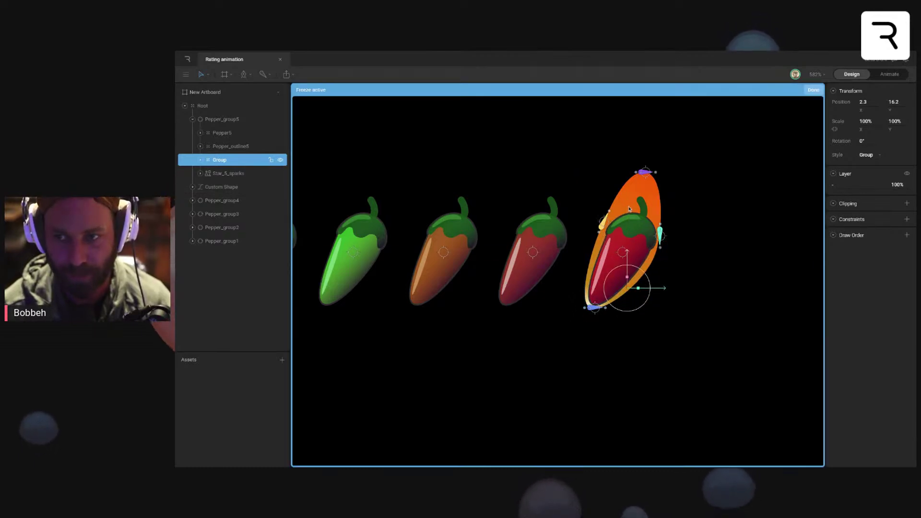
drag(629, 209, 630, 211)
drag(662, 291, 636, 292)
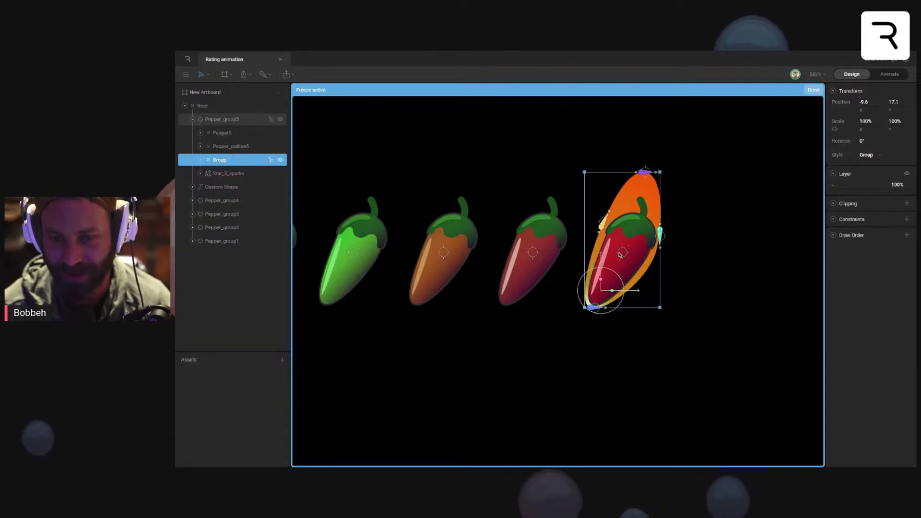
drag(601, 260, 600, 266)
drag(636, 297, 634, 297)
drag(599, 260, 598, 258)
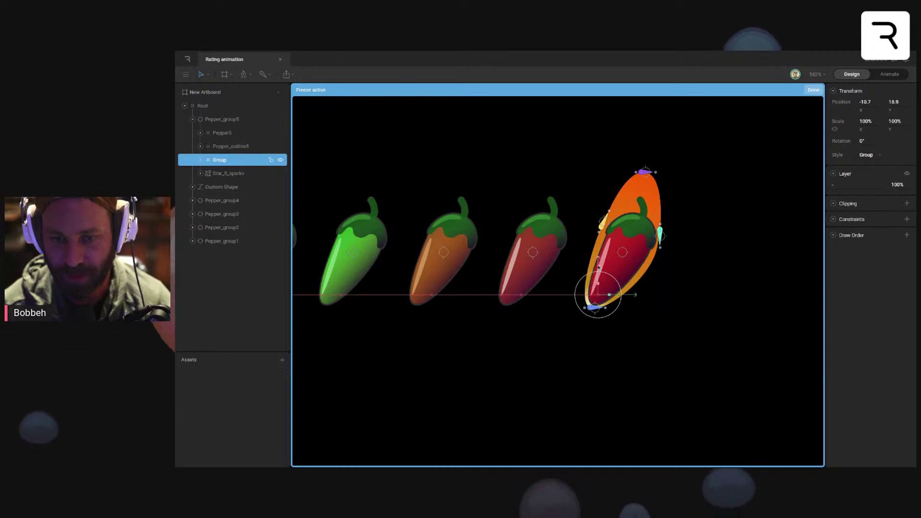
key(y)
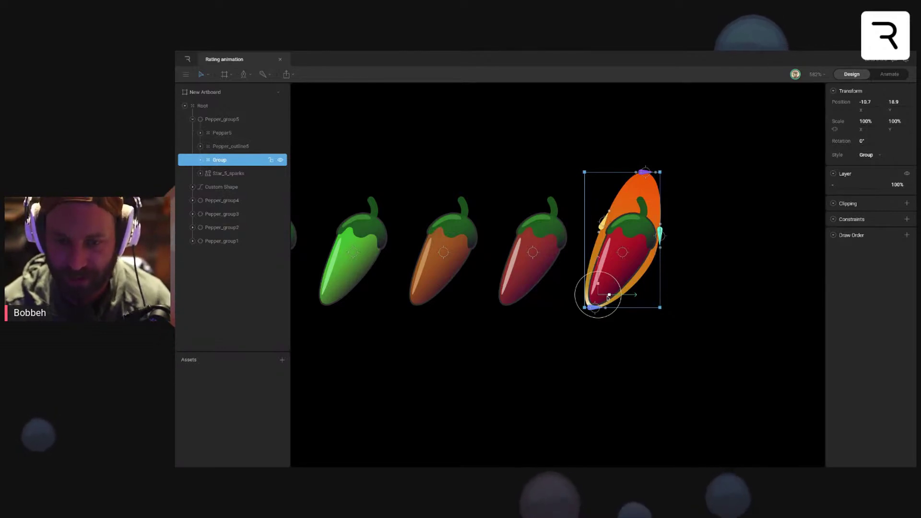
mouse_move(609, 295)
mouse_down()
mouse_move(599, 296)
mouse_move(610, 295)
mouse_up()
Step: Key the parent group's scale at 10% and its opacity at 100% on frame 0 of the 5_scoville animation
click(893, 78)
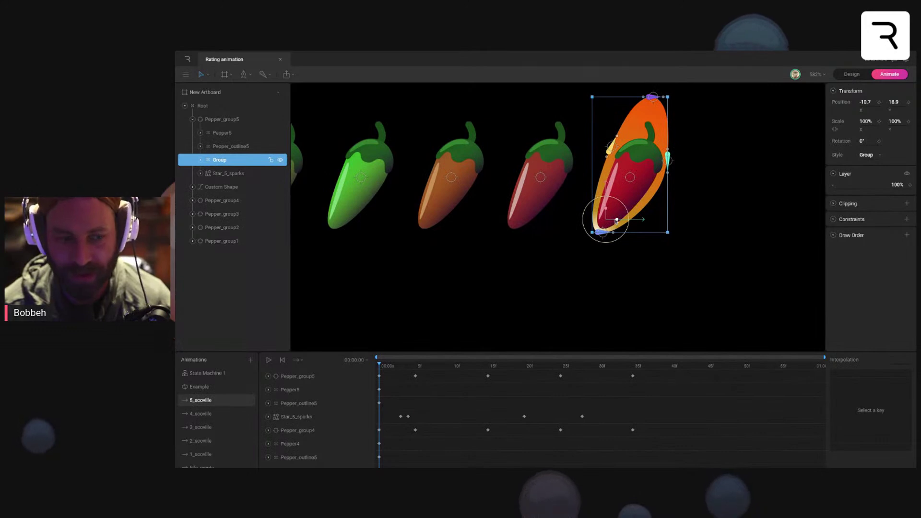
drag(619, 221, 606, 220)
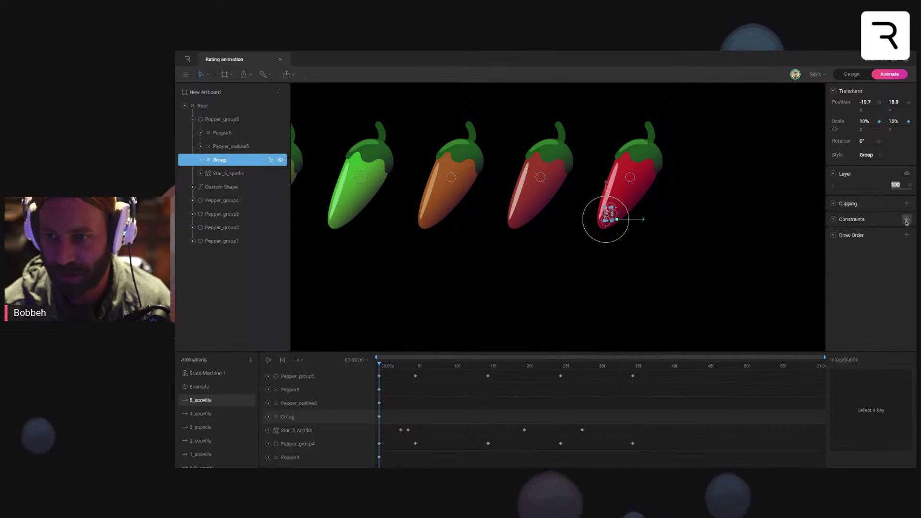
click(910, 186)
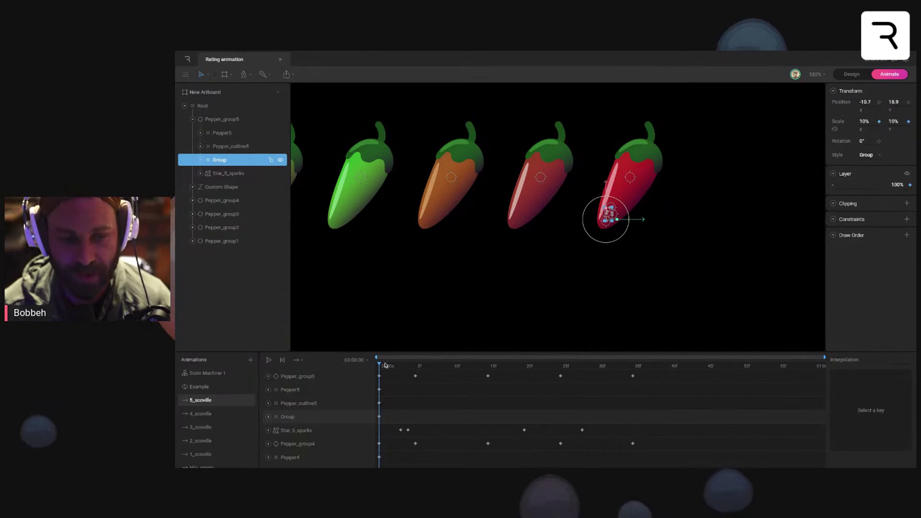
Step: Scale the parent group up at frame 15 to add a second scale key
key(space)
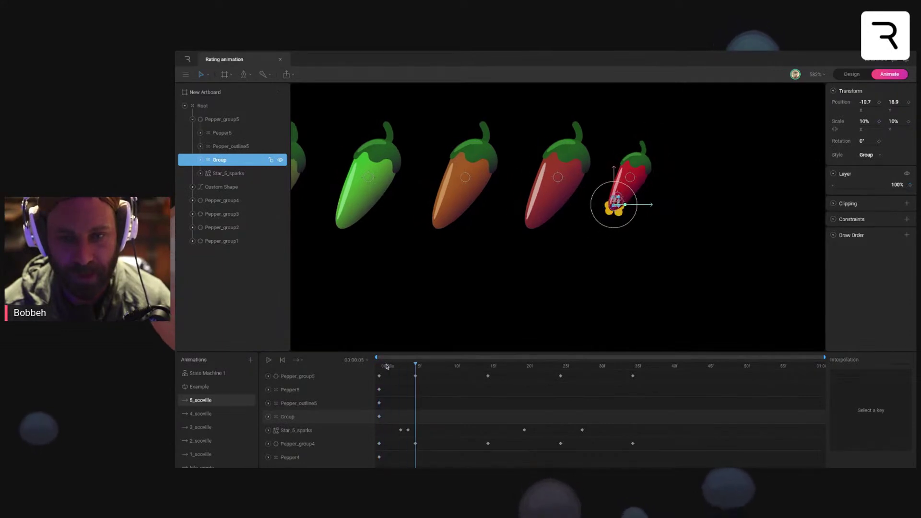
drag(415, 357, 498, 357)
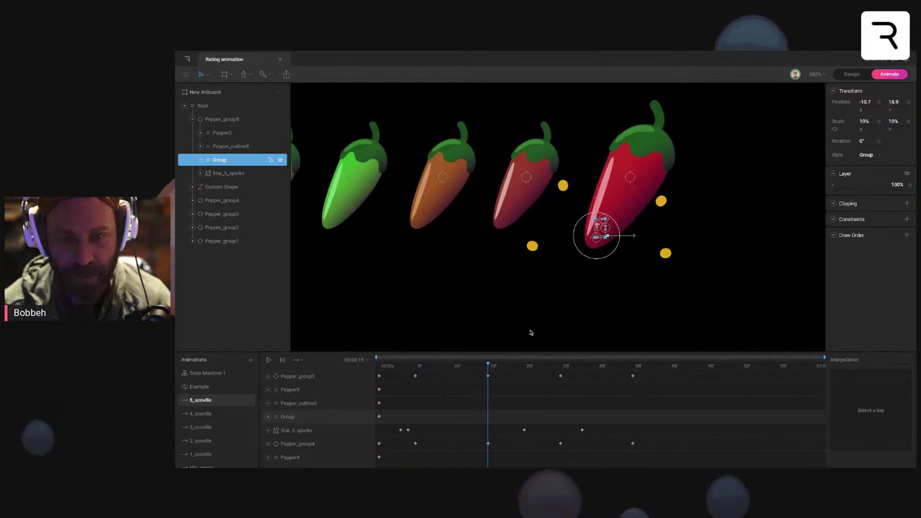
drag(605, 240, 607, 237)
Step: Set the parent group's frame 0 scale key to Cubic interpolation with points of about .18, .62, .58, 1 and preview the animation
mouse_move(472, 365)
mouse_down()
mouse_move(387, 365)
mouse_move(487, 365)
mouse_move(380, 365)
mouse_move(494, 365)
mouse_move(380, 365)
mouse_up()
click(379, 417)
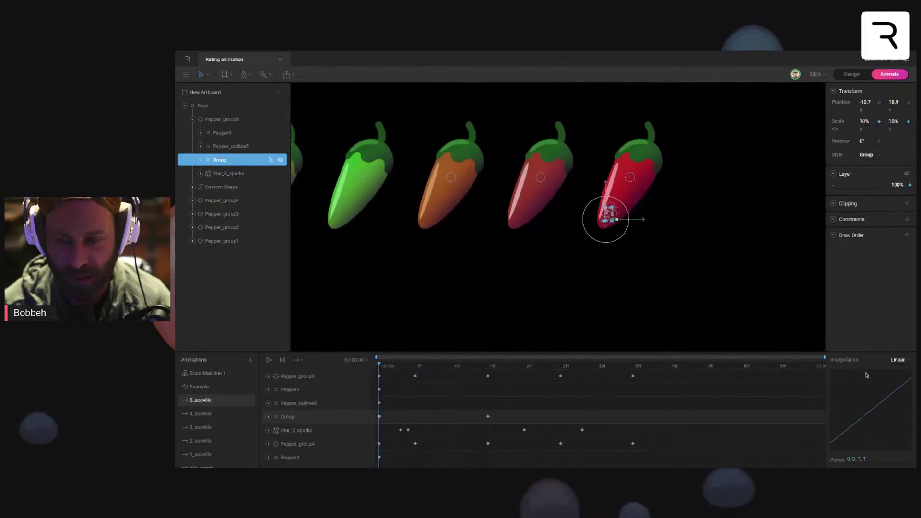
click(899, 359)
click(895, 387)
drag(866, 444, 851, 420)
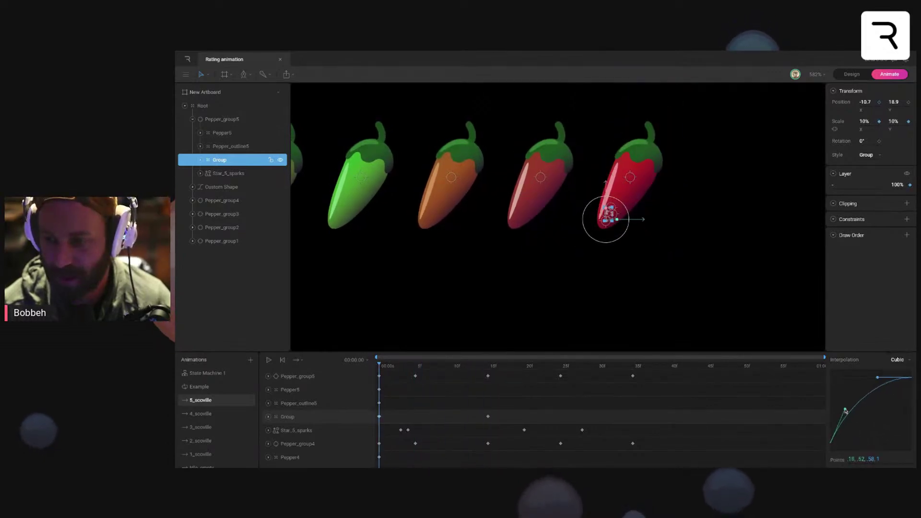
key(space)
click(665, 336)
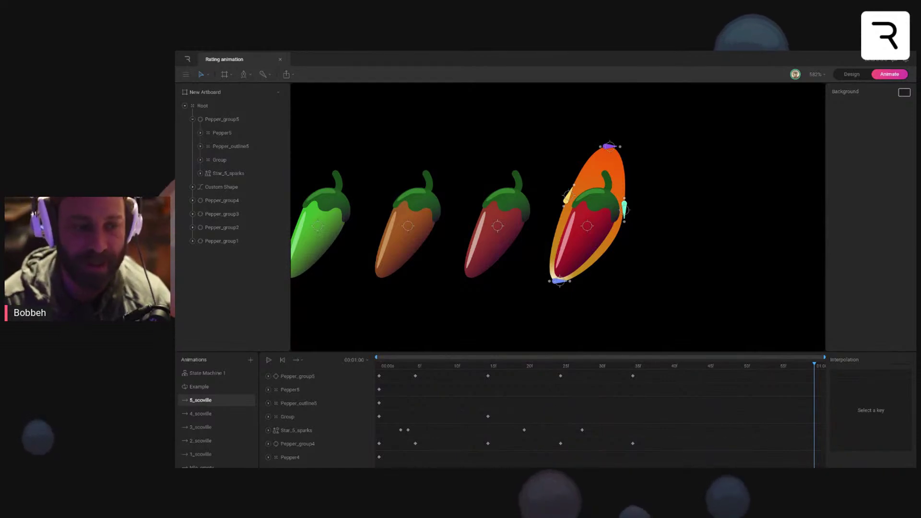
Step: Add two new timeline animations to the artboard
click(251, 360)
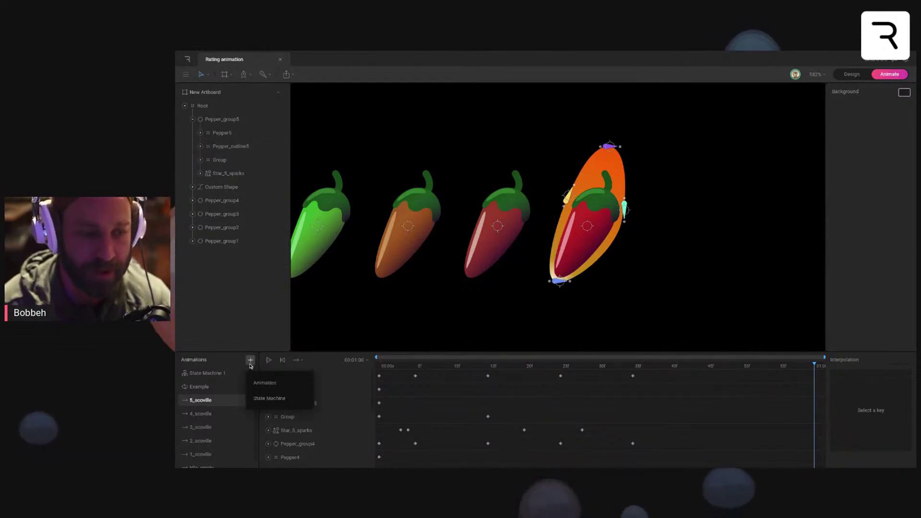
click(265, 383)
click(250, 360)
click(266, 383)
Step: Rename Animation 1 as Effects Off and Animation 2 as Effects 5
click(209, 389)
double_click(209, 390)
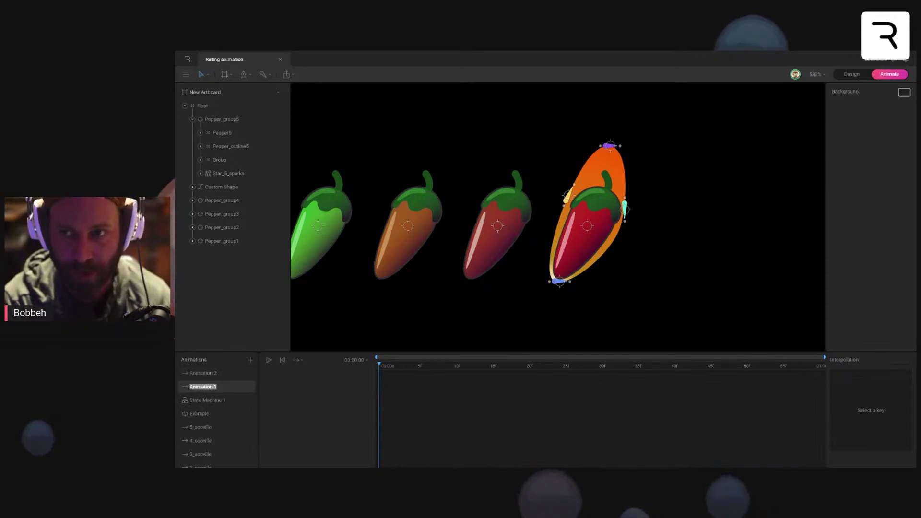
text(Effects Off)
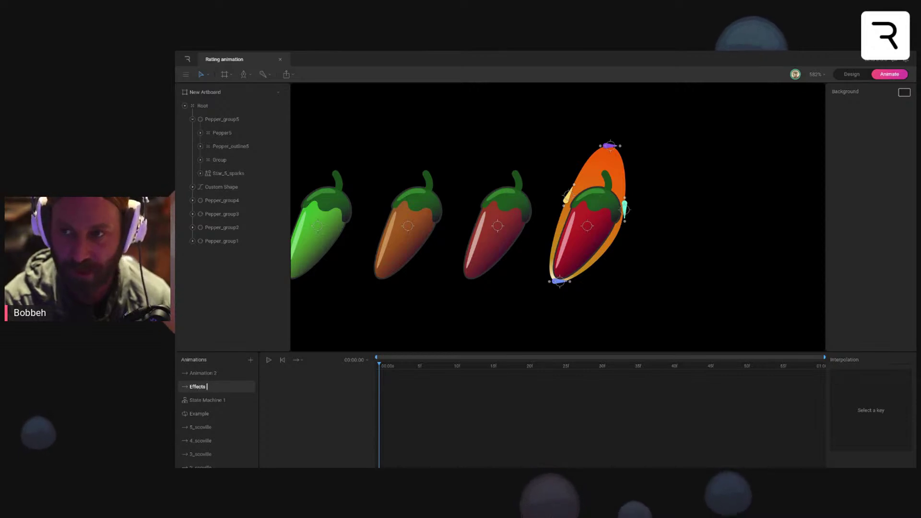
double_click(214, 375)
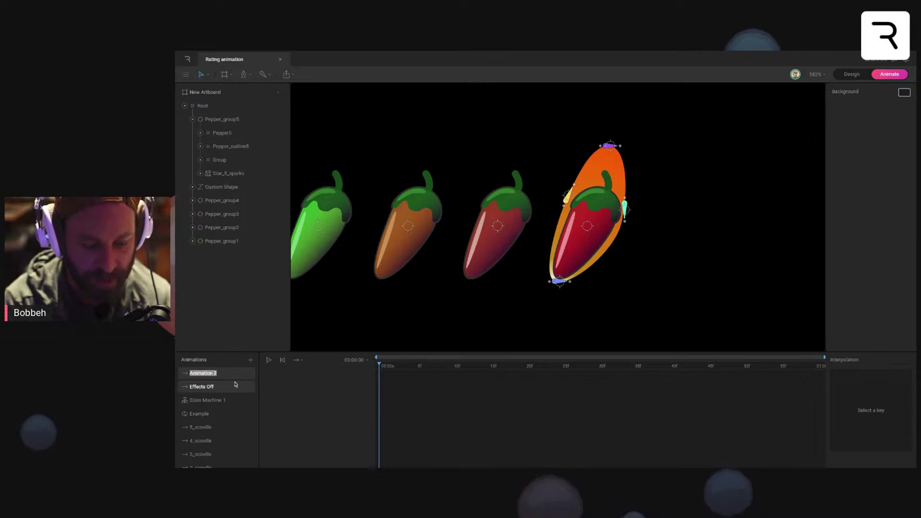
text(Effects 5)
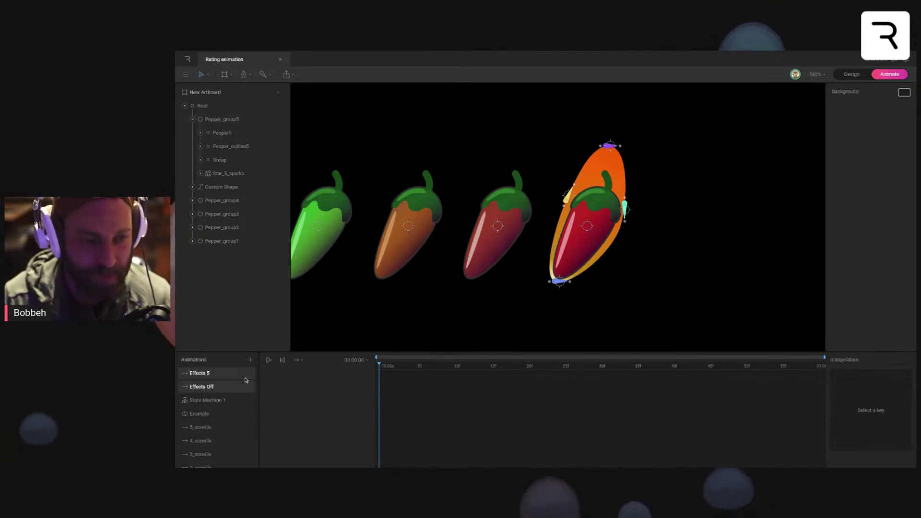
scroll(609, 243, up, 2)
scroll(609, 244, up, 3)
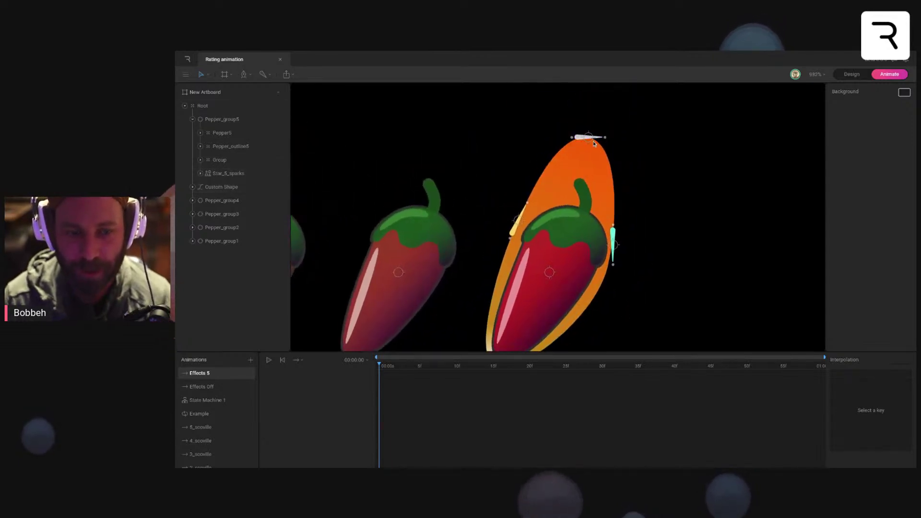
Step: Set the Effects 5 animation's duration to 3 seconds and extend the visible timeline to its full length
click(355, 360)
click(410, 399)
key(Return)
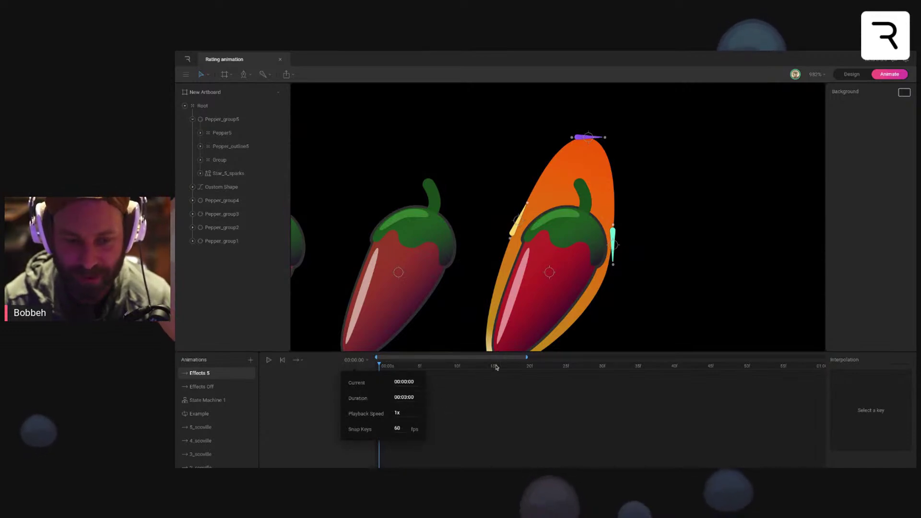
drag(527, 358, 870, 370)
click(732, 391)
click(524, 367)
Step: Enable the work area for Effects 5 and limit it to the range from 1 to 2 seconds
click(357, 361)
click(297, 360)
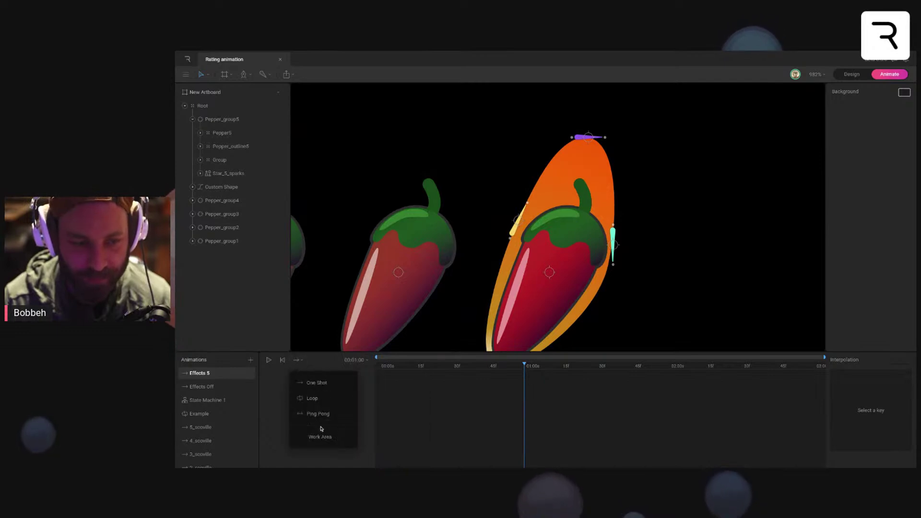
click(320, 437)
mouse_move(380, 368)
mouse_down()
mouse_move(526, 378)
mouse_move(670, 367)
mouse_up()
click(526, 378)
drag(814, 369, 669, 379)
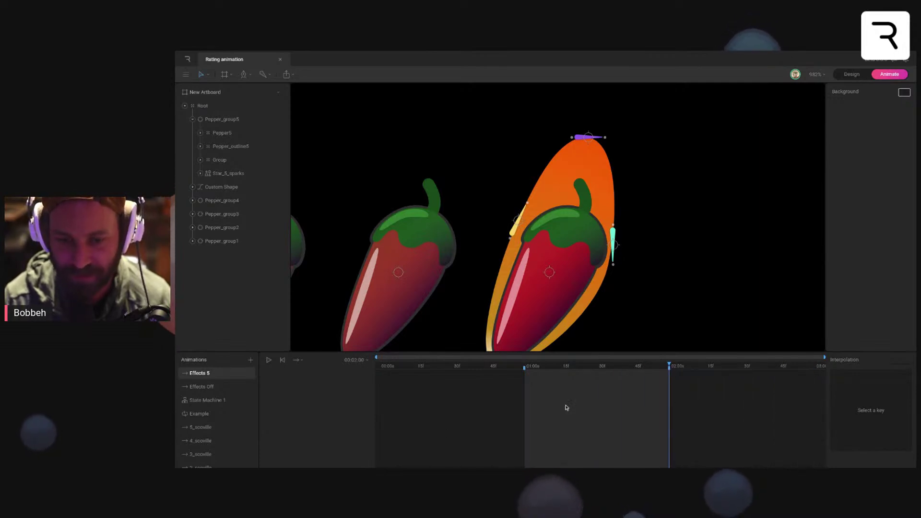
Step: At 1 second, key the flame's top control group at Y -60.6 and narrow its X scale to 67%
drag(571, 367, 524, 367)
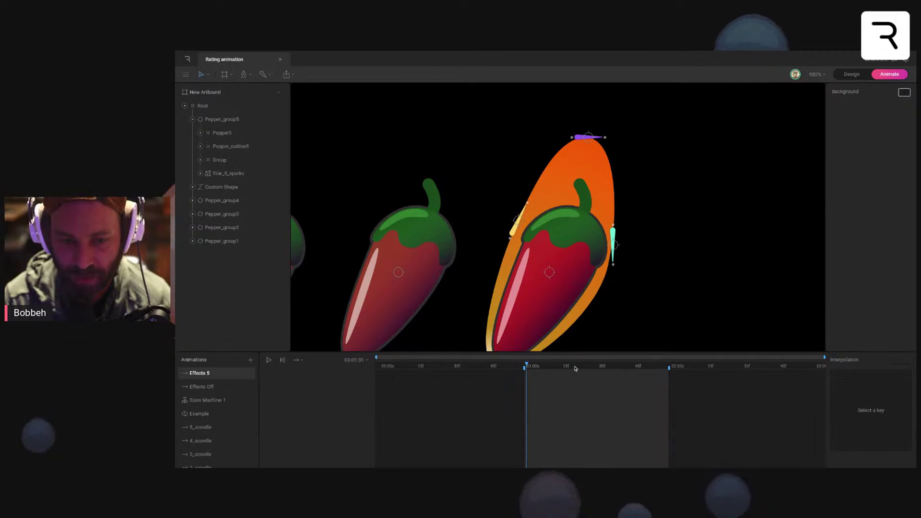
click(587, 137)
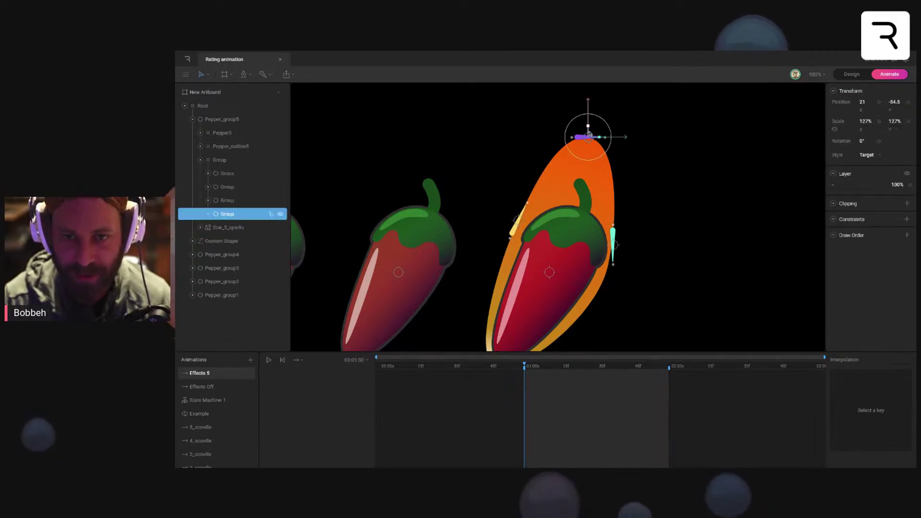
drag(884, 102, 878, 102)
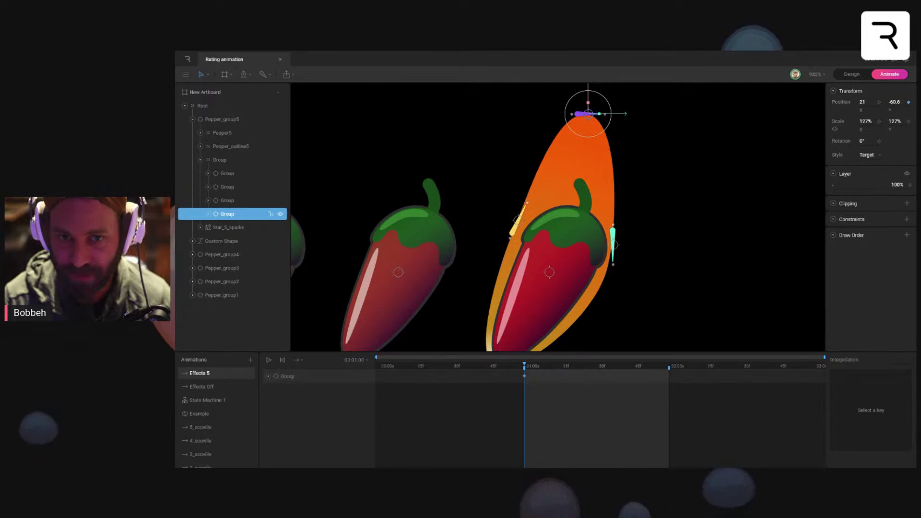
drag(599, 115, 594, 116)
Step: At 1 second, key the yellow control group closer to the pepper and the cyan control group at X position 27
click(238, 174)
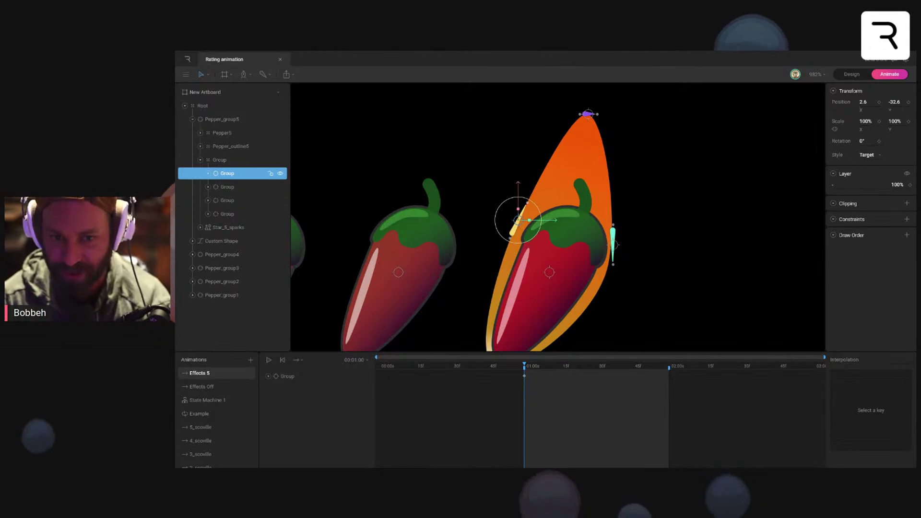
drag(862, 101, 863, 100)
click(617, 247)
scroll(803, 164, down, 3)
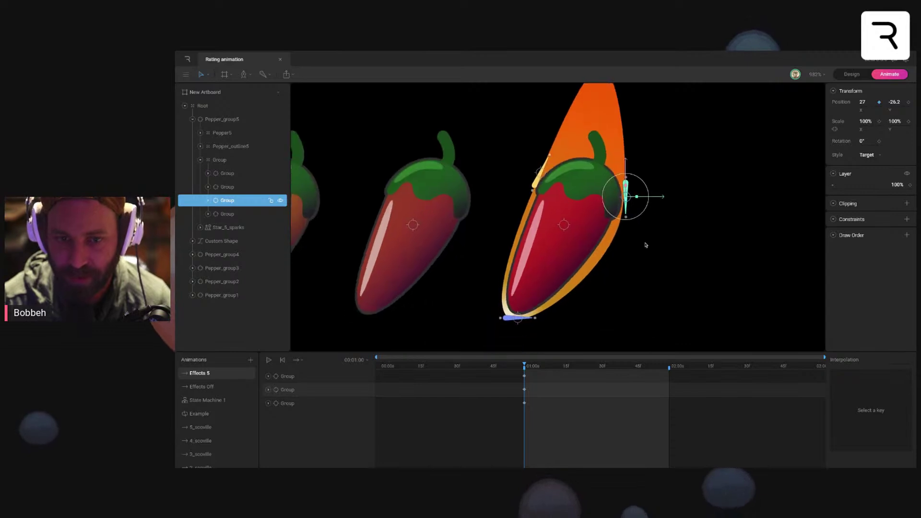
Step: At 1 second, key the control group at the flame's base at Y 5.5 and set its X scale to 89%
click(518, 318)
drag(867, 102, 896, 102)
key(ctrl+z)
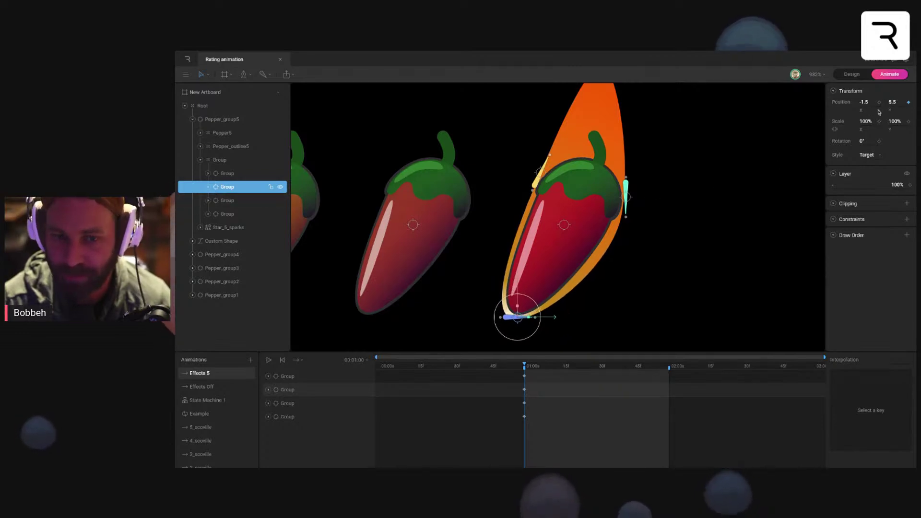
drag(871, 118, 867, 119)
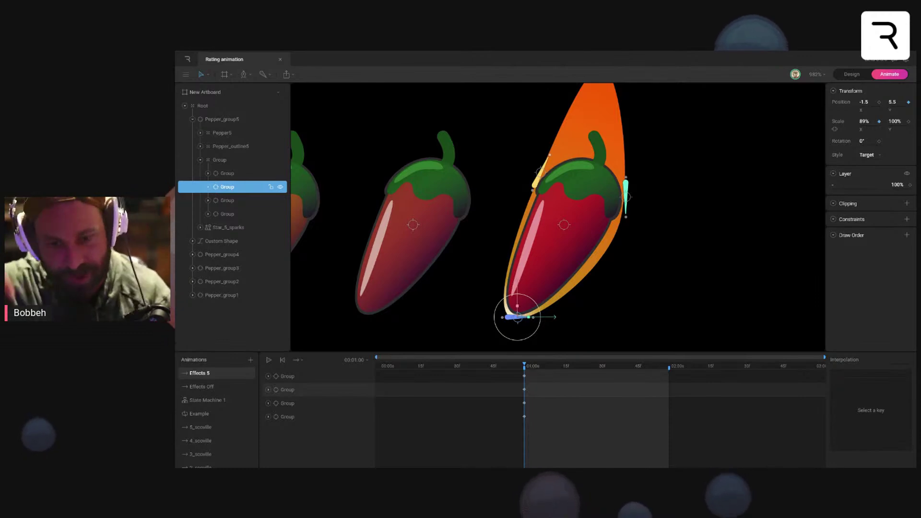
Step: At 1:30, widen the base control group, shift the cyan group outward and down, and move the yellow group to about X 0.1, Y -29.9
click(551, 366)
drag(551, 367, 597, 366)
drag(530, 321, 541, 320)
drag(632, 204, 638, 219)
drag(537, 182, 519, 194)
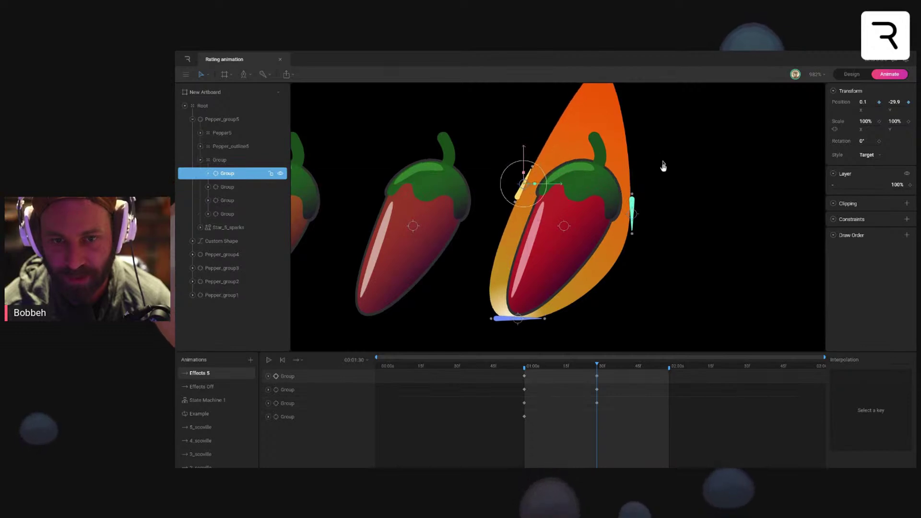
Step: At 1:30, lower the flame's top control group to about Y -50.1 and widen its X scale
drag(663, 162, 662, 206)
drag(599, 111, 596, 149)
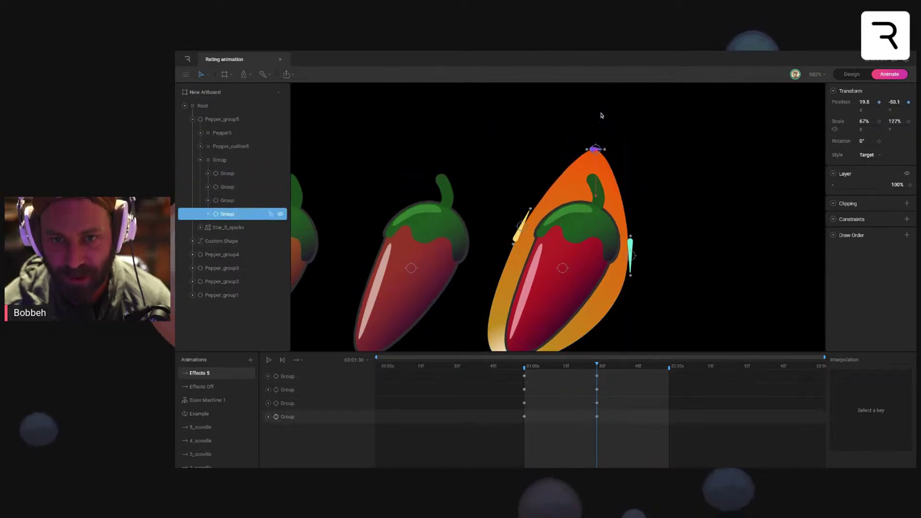
drag(602, 116, 602, 117)
drag(867, 120, 889, 120)
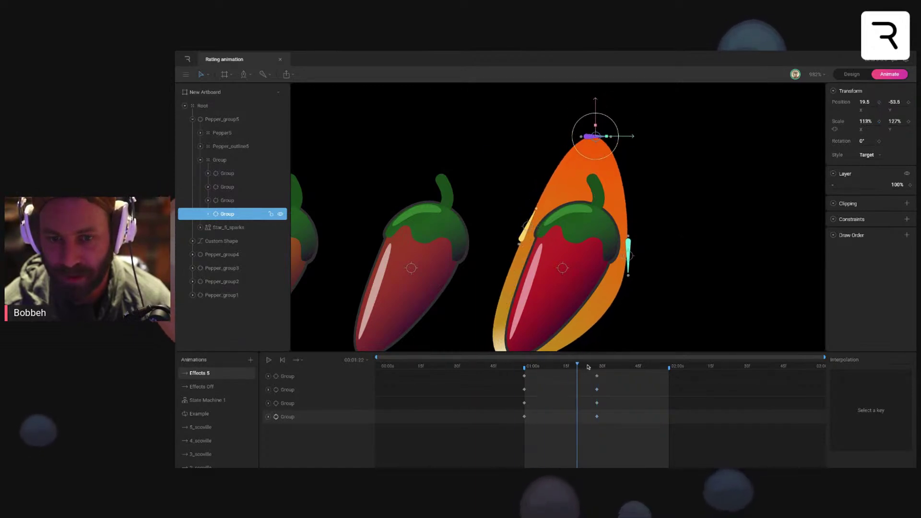
Step: Copy the four groups' 1-second keyframes to 2 seconds and set the keyframes' interpolation to Cubic
drag(537, 428, 372, 369)
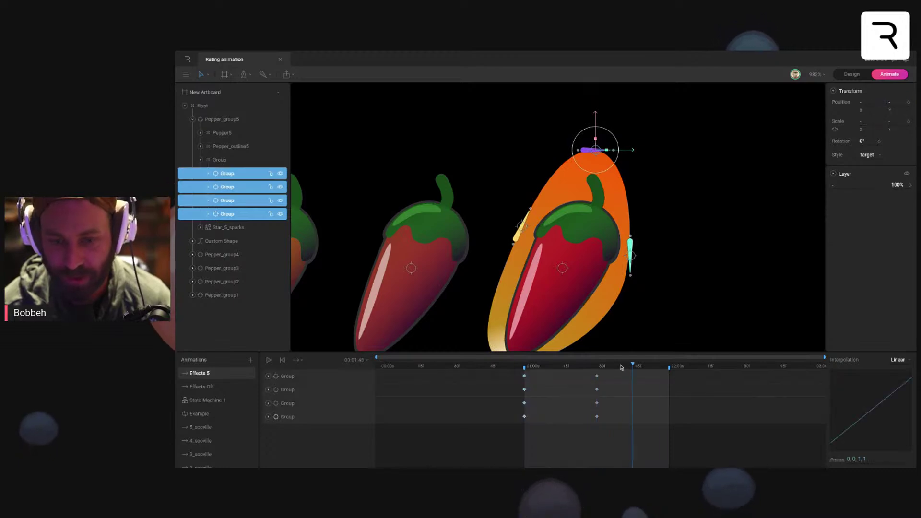
key(ctrl+v)
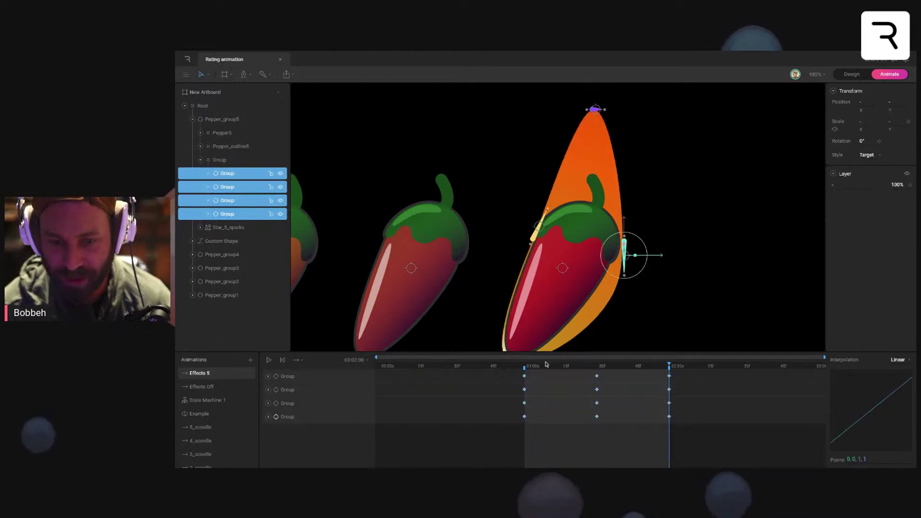
click(903, 359)
click(897, 388)
scroll(704, 288, down, 3)
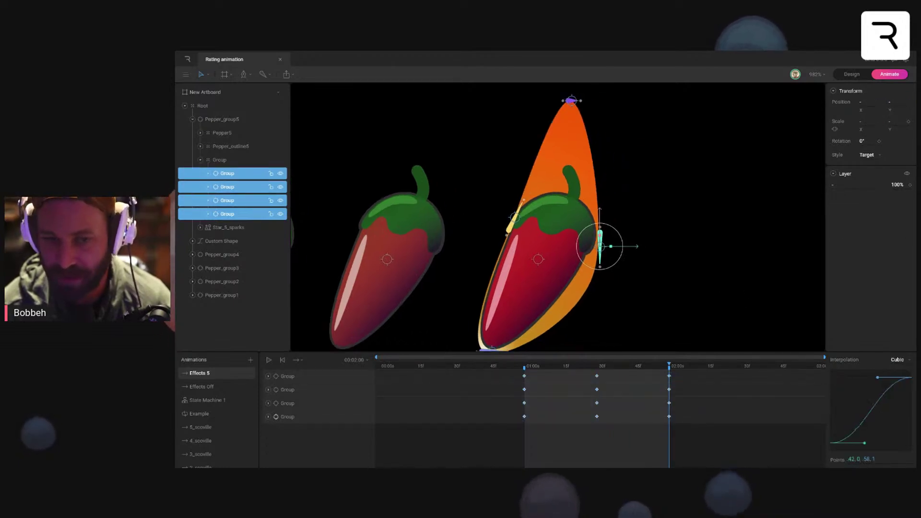
click(703, 288)
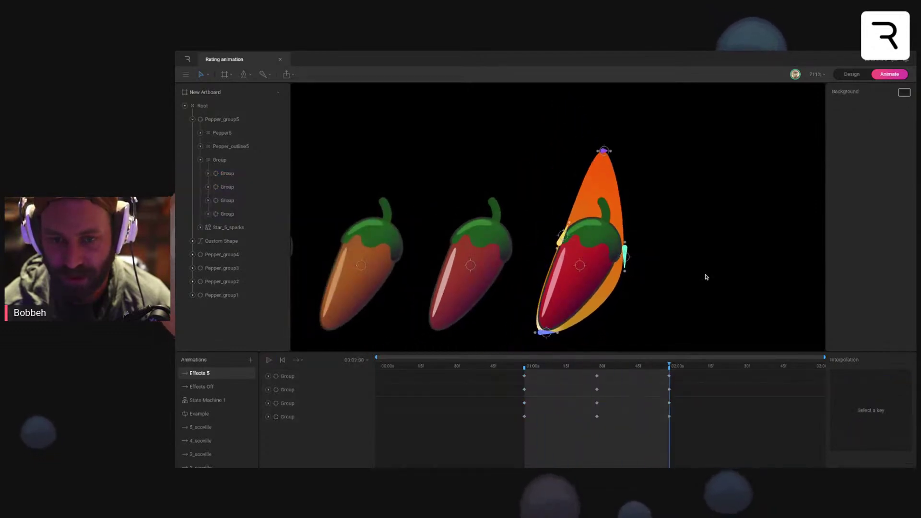
Step: Try to move the four groups' 1:30 keyframes to 1:15, and undo the move
key(space)
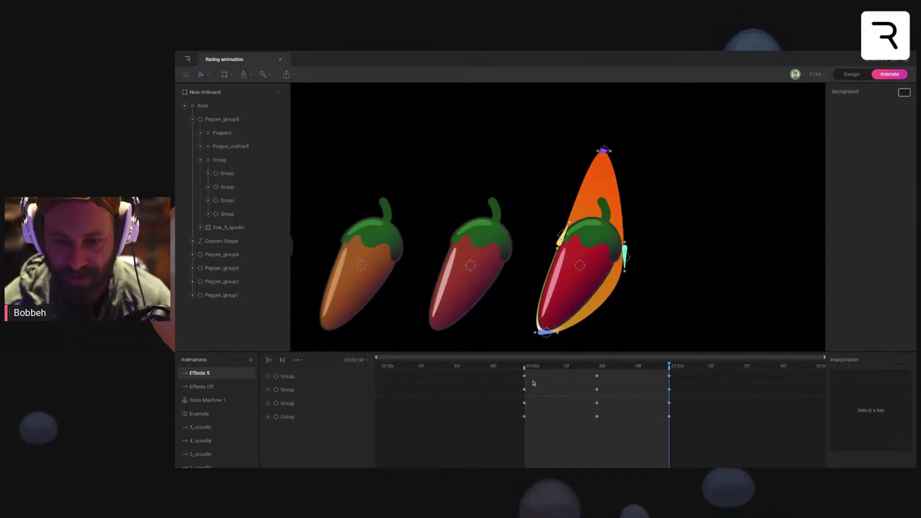
drag(585, 377, 599, 407)
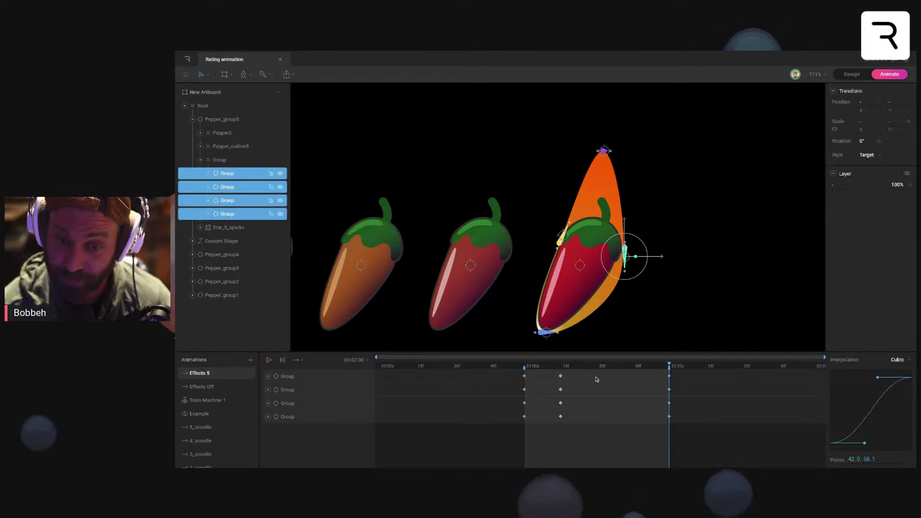
drag(654, 374, 688, 429)
key(ctrl+z)
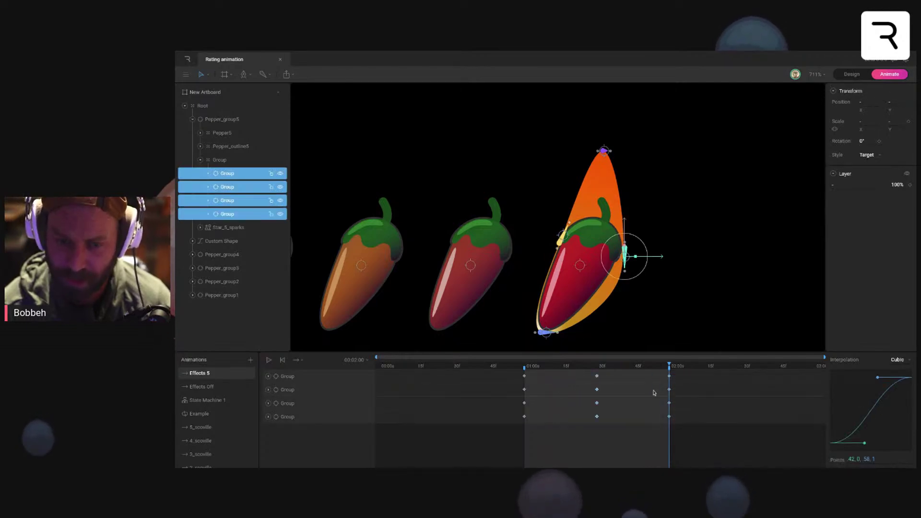
Step: Set the Effects 5 animation to Loop and preview the flame's motion
click(300, 365)
click(329, 391)
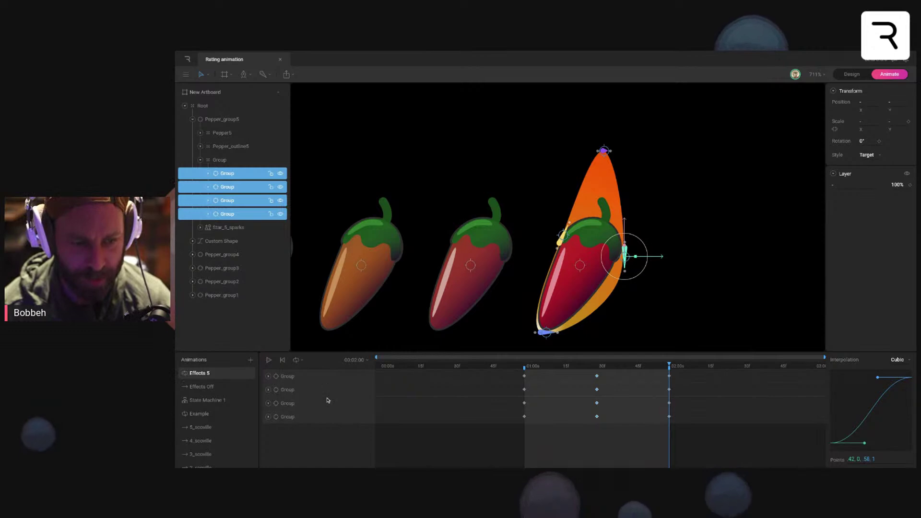
key(space)
click(737, 288)
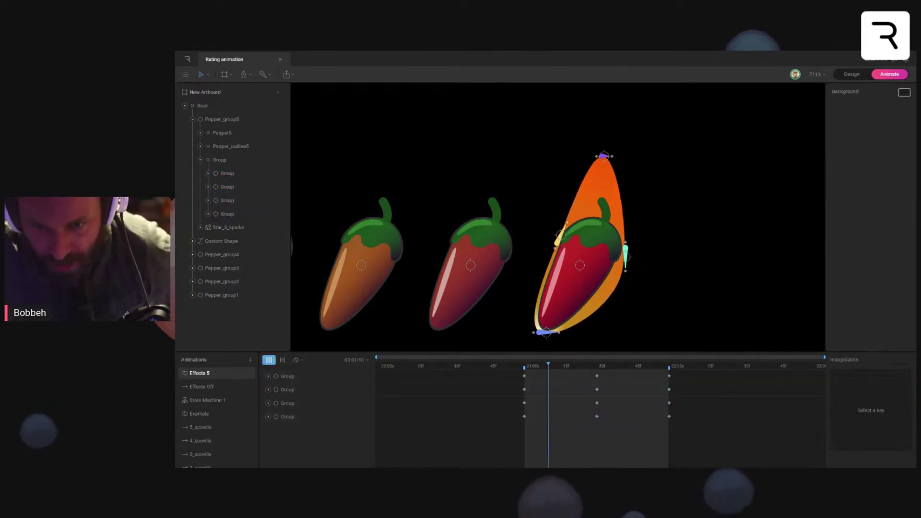
key(space)
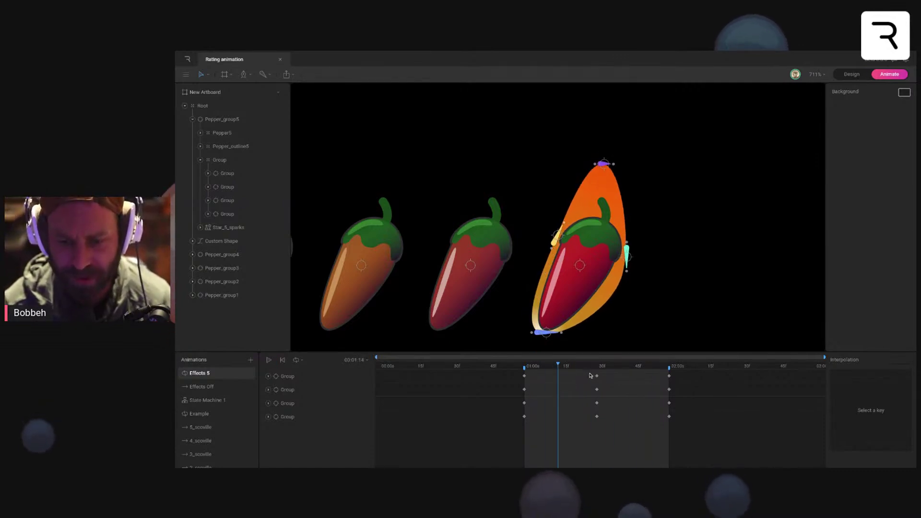
Step: Copy the four groups' 1:30 keyframes to 1:15 and 1:45 and preview the faster flicker
mouse_move(556, 368)
mouse_down()
mouse_move(510, 368)
mouse_move(669, 368)
mouse_move(548, 368)
mouse_move(560, 368)
mouse_move(609, 421)
mouse_up()
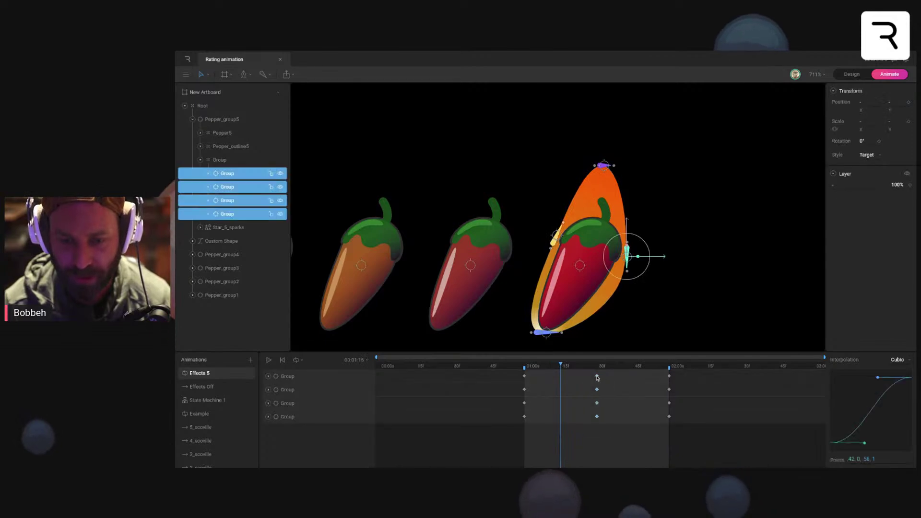
drag(645, 370, 667, 382)
mouse_move(589, 369)
mouse_down()
mouse_move(507, 369)
mouse_move(527, 369)
mouse_up()
key(space)
key(space)
Step: Replace the four groups' 1:30 keyframes with copies of the 1-second keyframes and preview the loop
click(607, 376)
drag(606, 376, 502, 421)
drag(598, 367, 524, 368)
click(707, 310)
key(space)
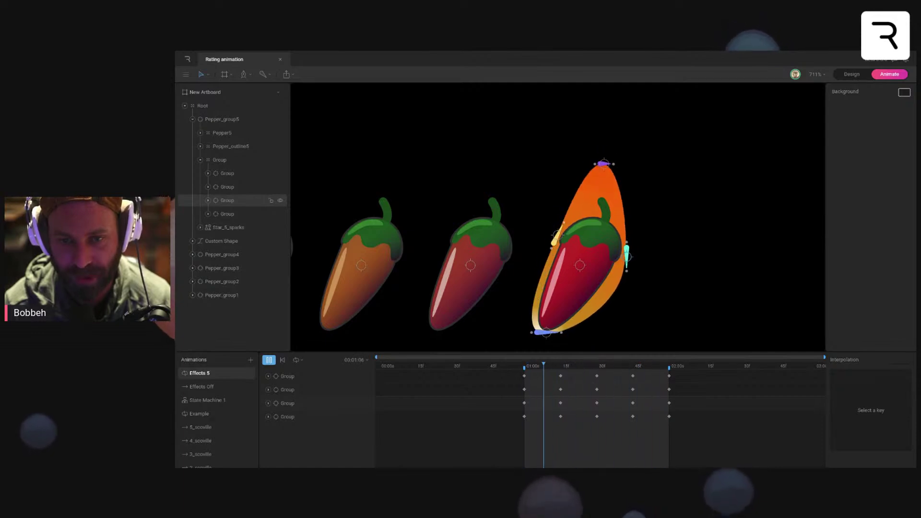
key(space)
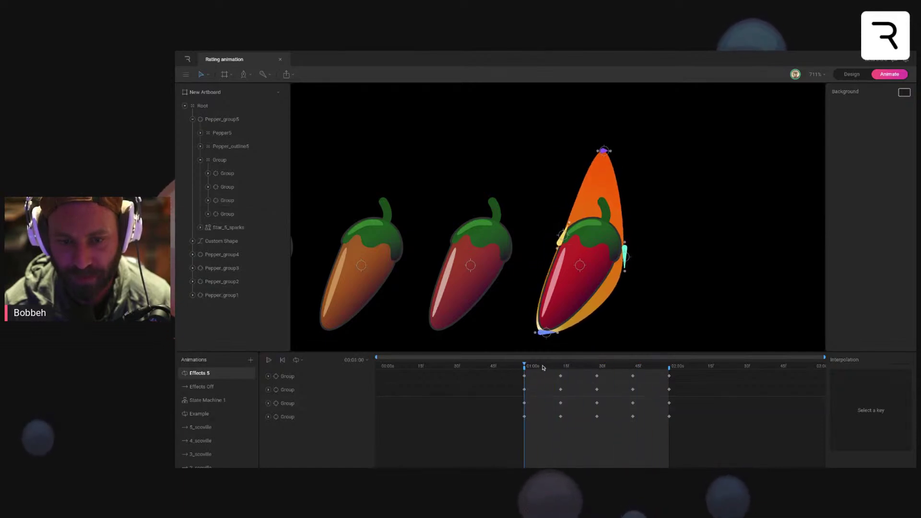
Step: At 1 second, rotate the cyan control group to 17° and preview the flame loop
click(629, 257)
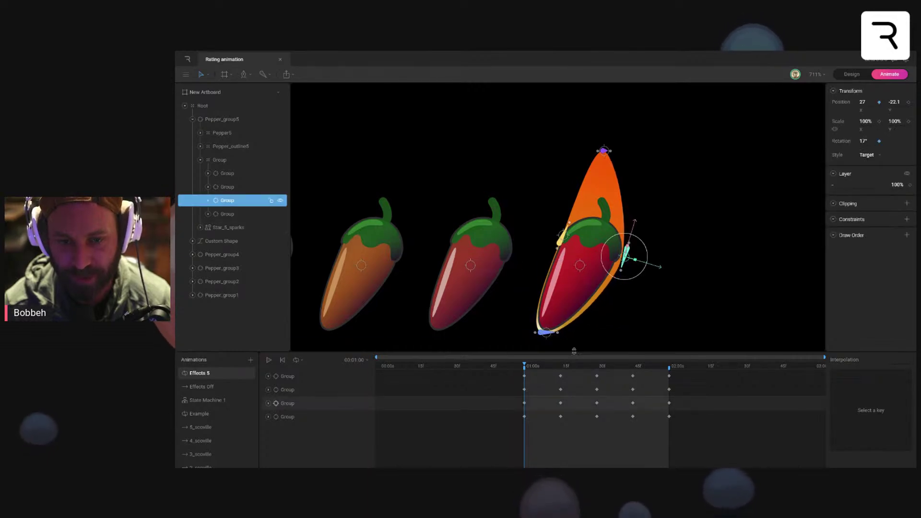
key(space)
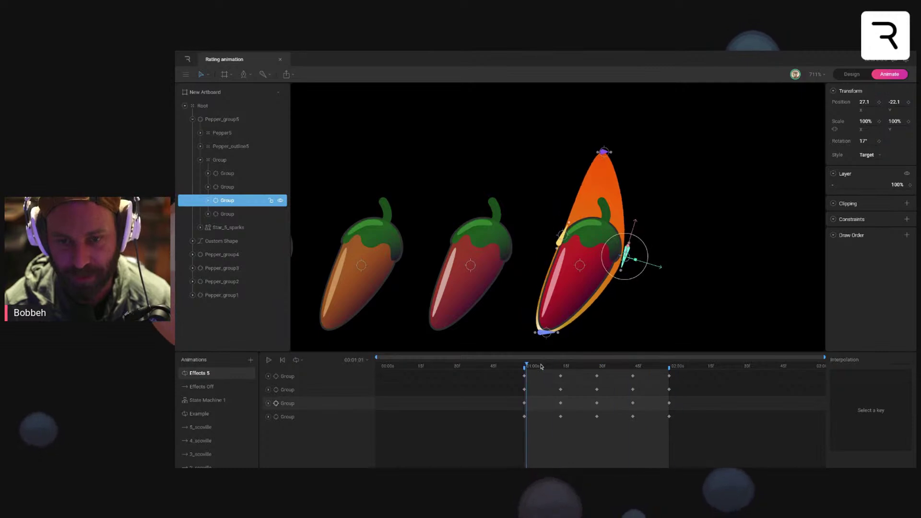
key(space)
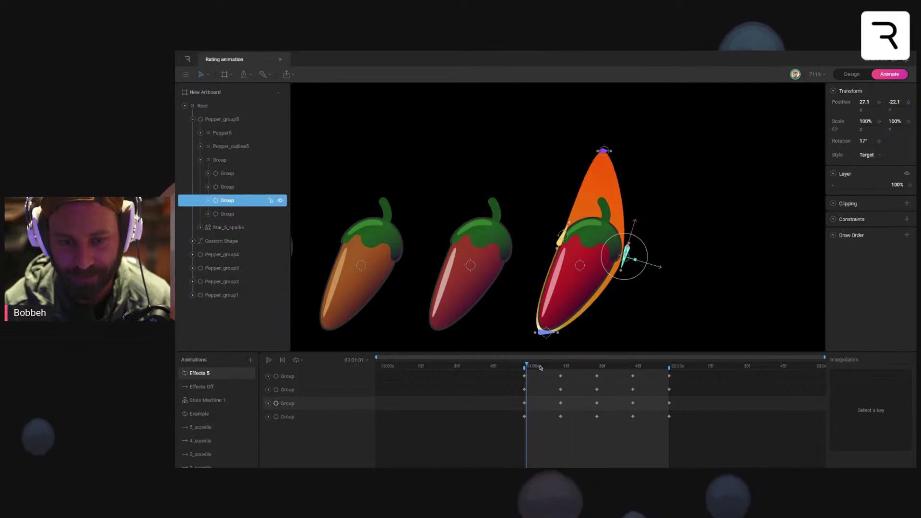
key(space)
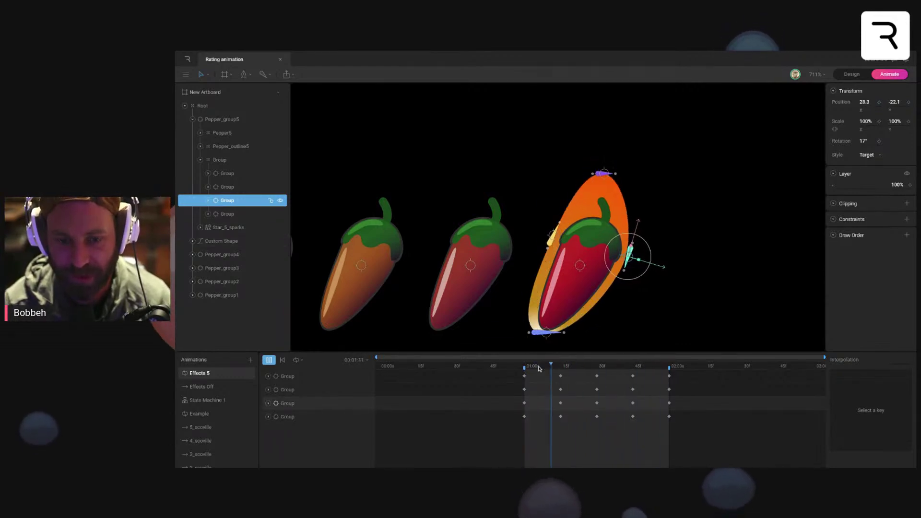
key(space)
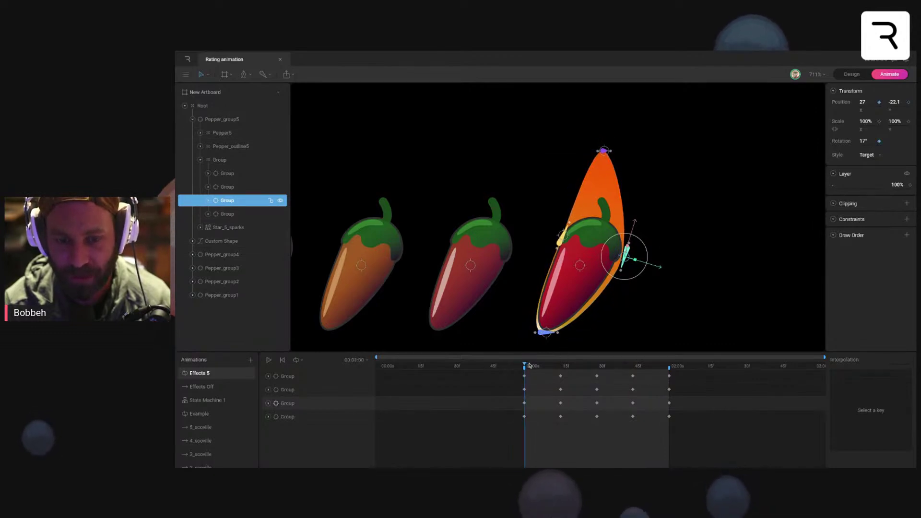
Step: Delete the X position keyframes of the flame's top control group at 1:15 and 1:45
click(604, 150)
click(268, 417)
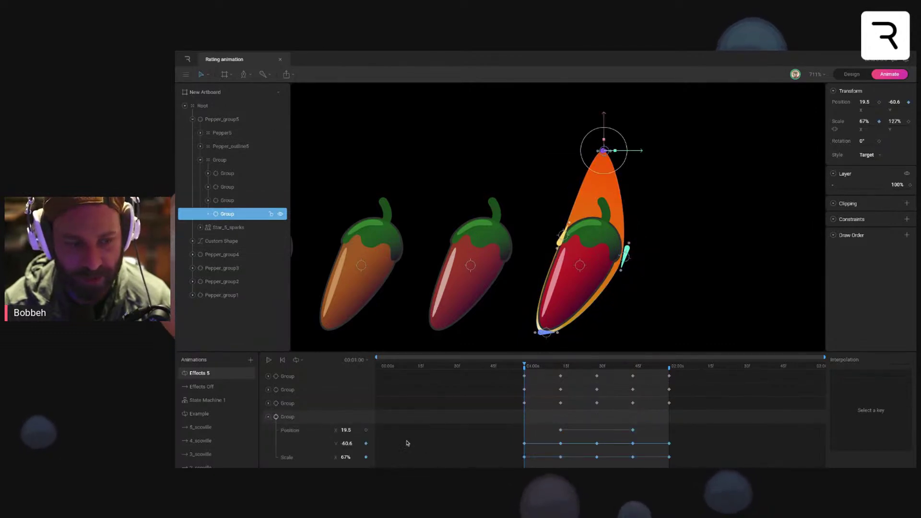
drag(553, 426, 635, 433)
key(Delete)
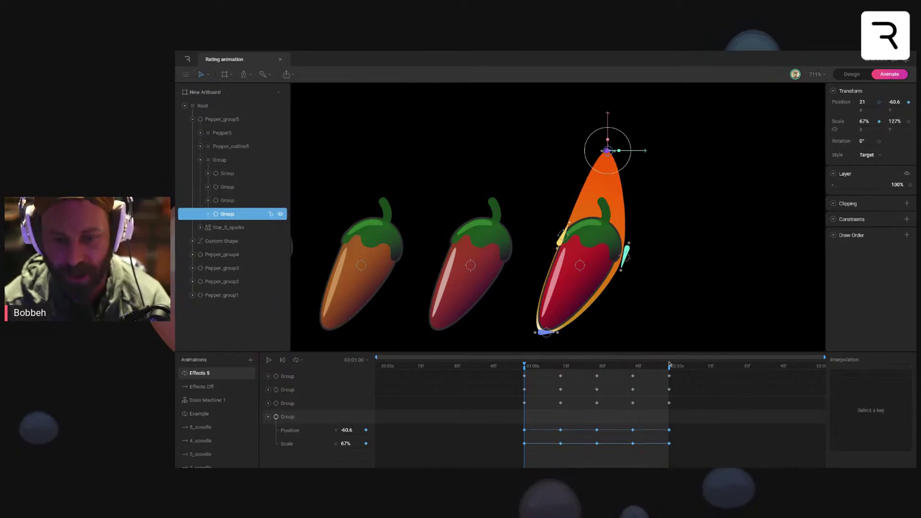
Step: Key the top control group's X position at 15.6 at 1 second and 27.3 at 1:30 so the flame tip sways
drag(871, 98, 865, 100)
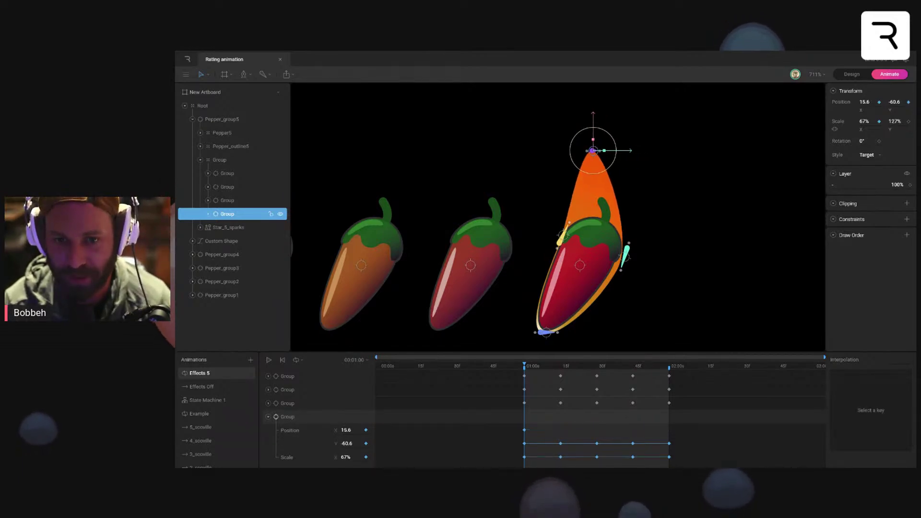
click(586, 367)
drag(863, 102, 866, 101)
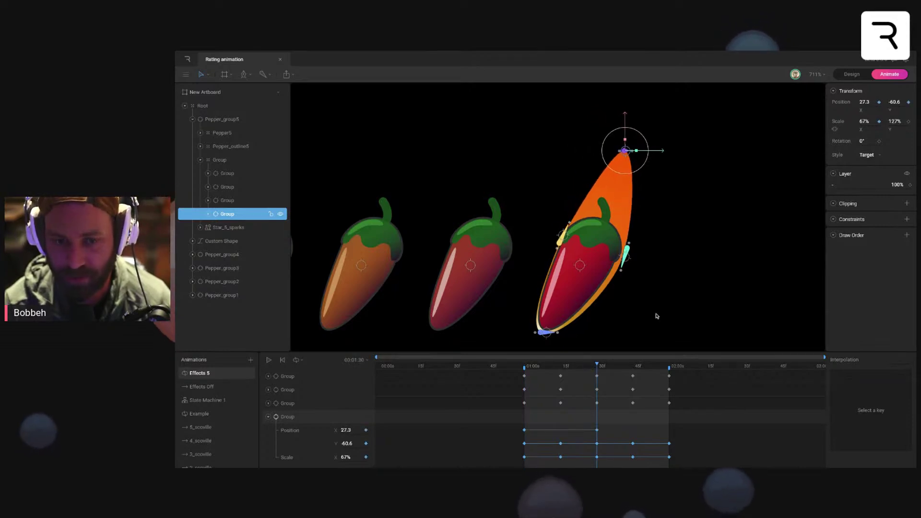
Step: Copy the top control group's X position keyframe from 1 second to 2 seconds
click(539, 426)
drag(620, 368, 669, 369)
key(ctrl+v)
Step: Set the top control group's X position keyframes to Cubic interpolation and preview the flame loop
drag(687, 424, 515, 433)
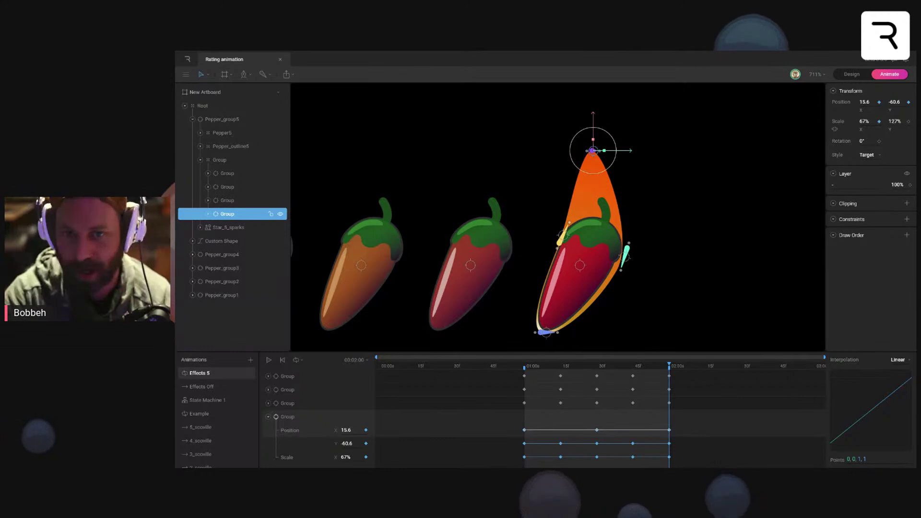
click(902, 361)
click(902, 390)
key(space)
click(771, 308)
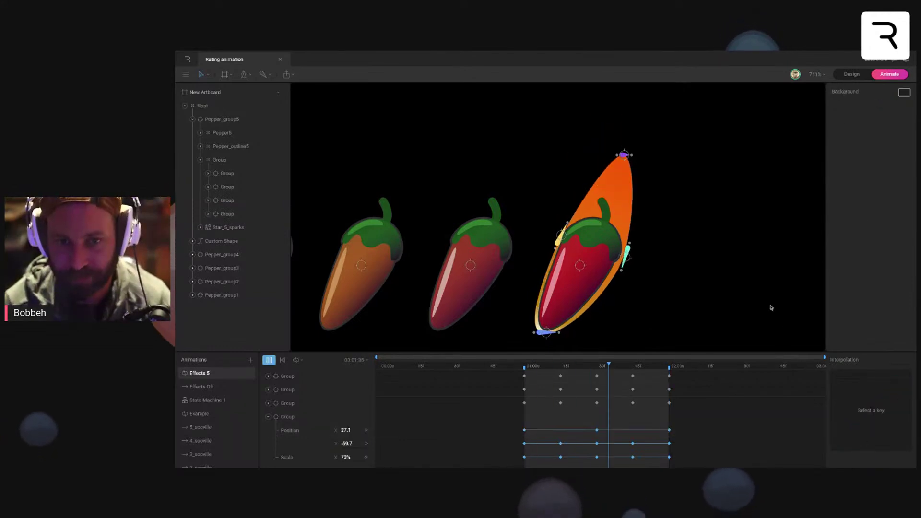
Step: Review the looping flame with the bones hidden, then check its poses at 1:30 and 1 second
click(816, 74)
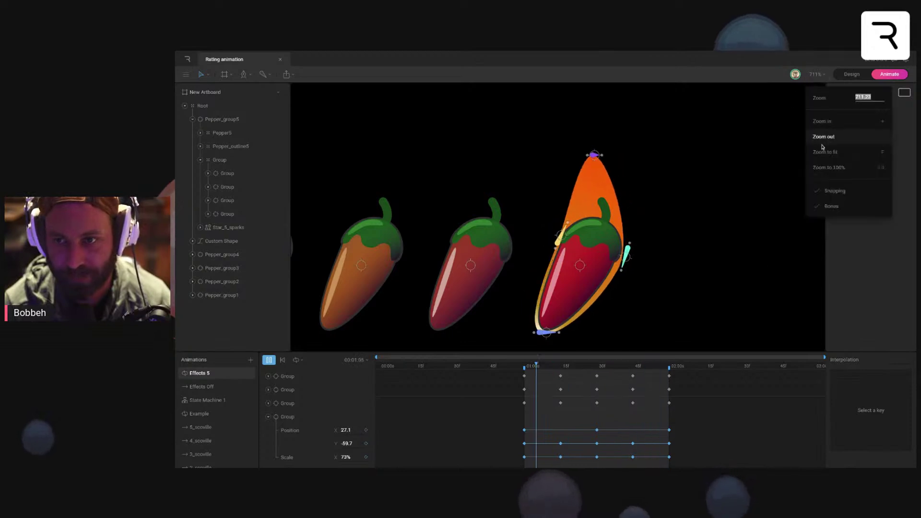
click(734, 189)
scroll(707, 194, down, 2)
scroll(705, 194, down, 2)
scroll(691, 223, down, 1)
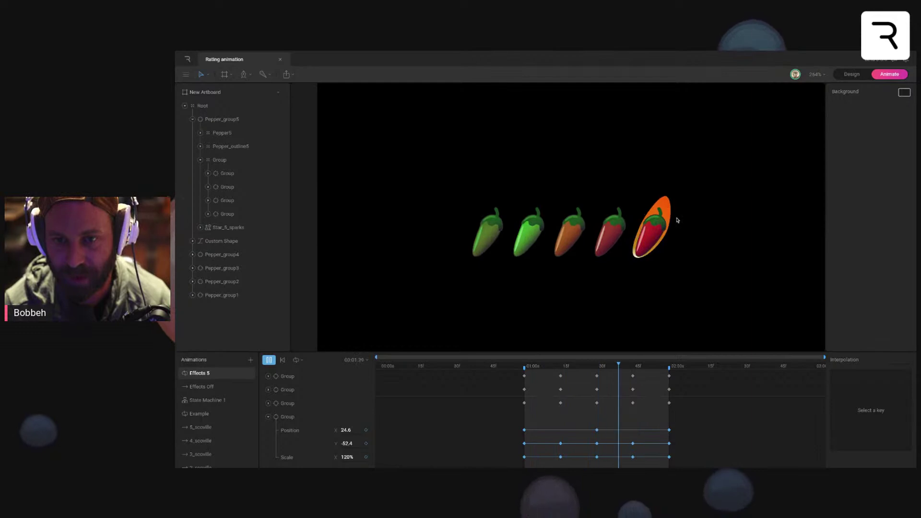
scroll(681, 222, up, 3)
click(603, 367)
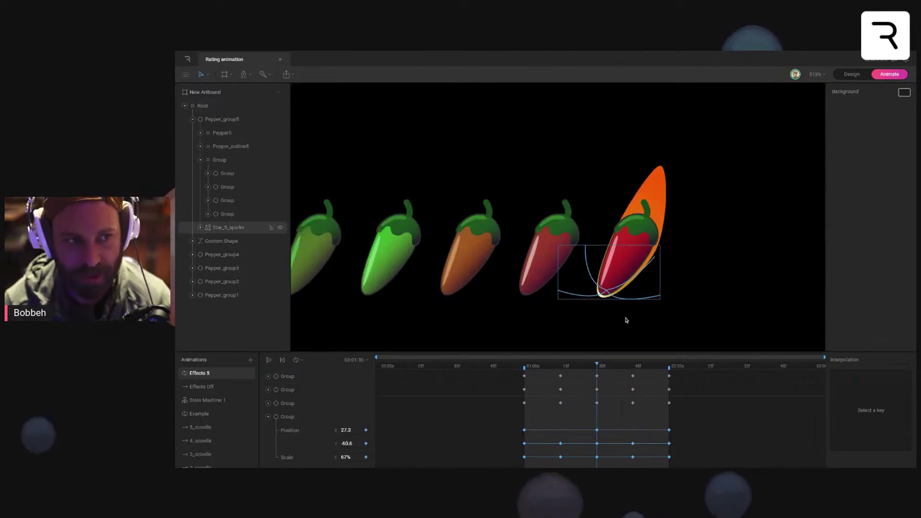
click(541, 367)
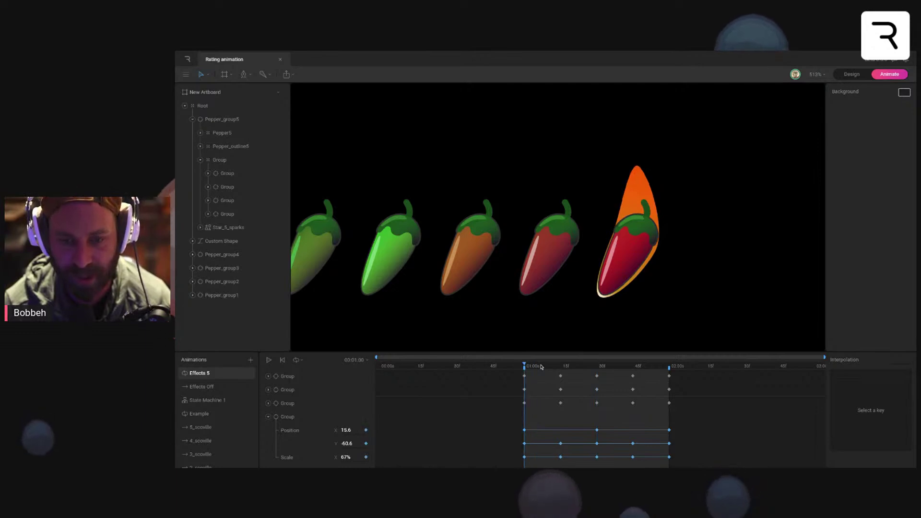
Step: Rekey the top control group's X position at 16.3 at 1 second and 24.2 at 1:30, copying the 1-second key to 2 seconds
click(810, 74)
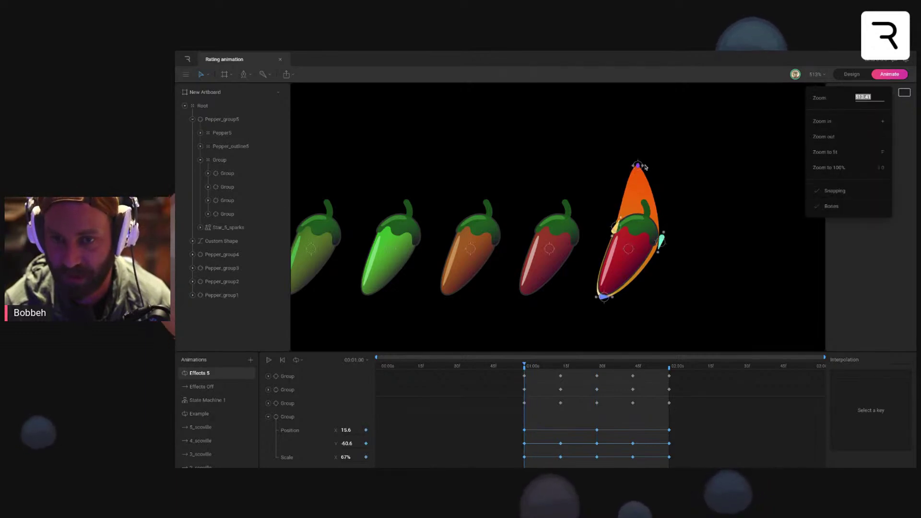
click(640, 166)
drag(869, 102, 868, 99)
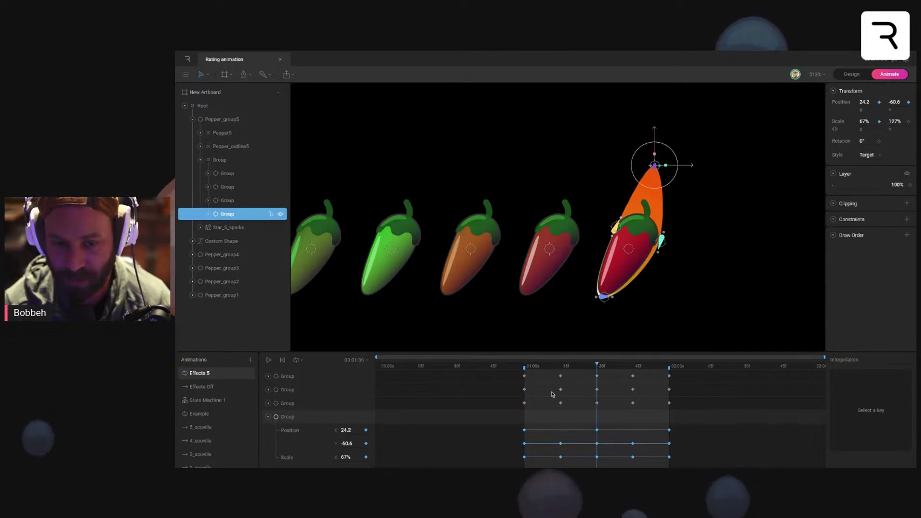
click(538, 430)
drag(635, 367, 670, 367)
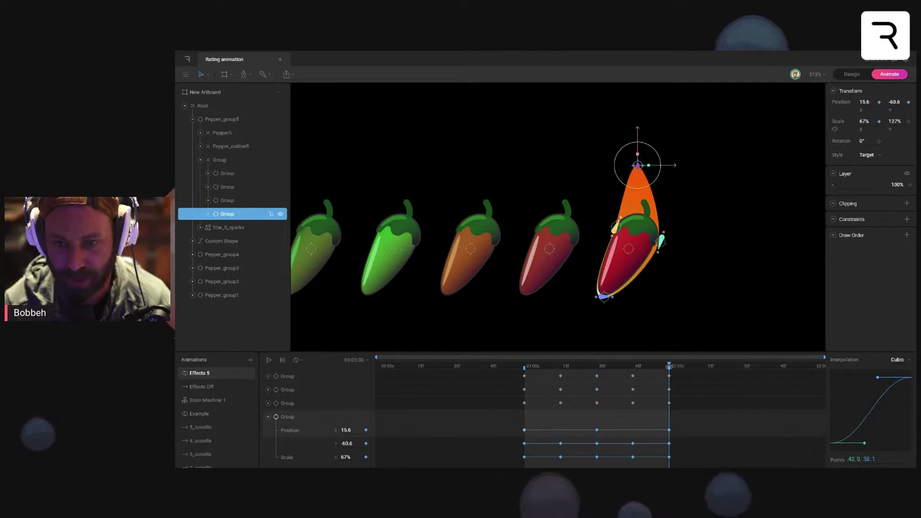
Step: Preview the adjusted flame sway and hide the bones on the canvas
click(734, 256)
key(space)
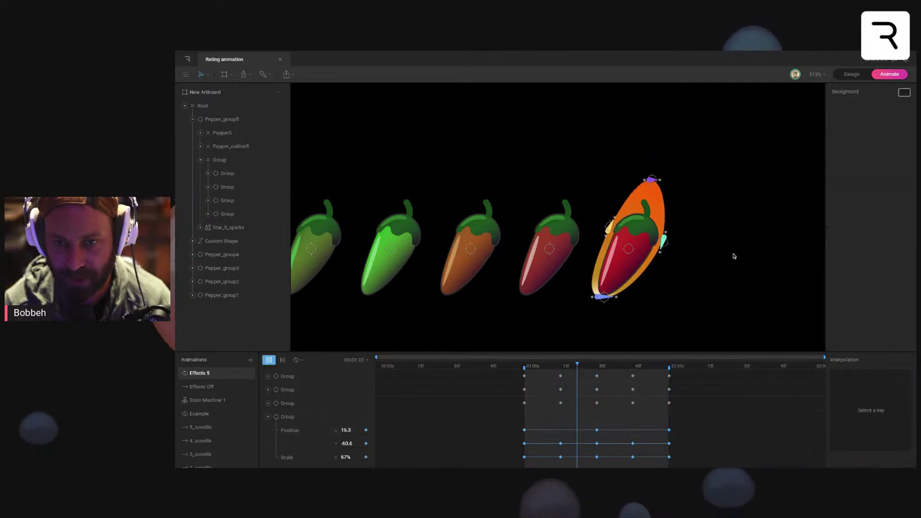
click(817, 74)
click(835, 206)
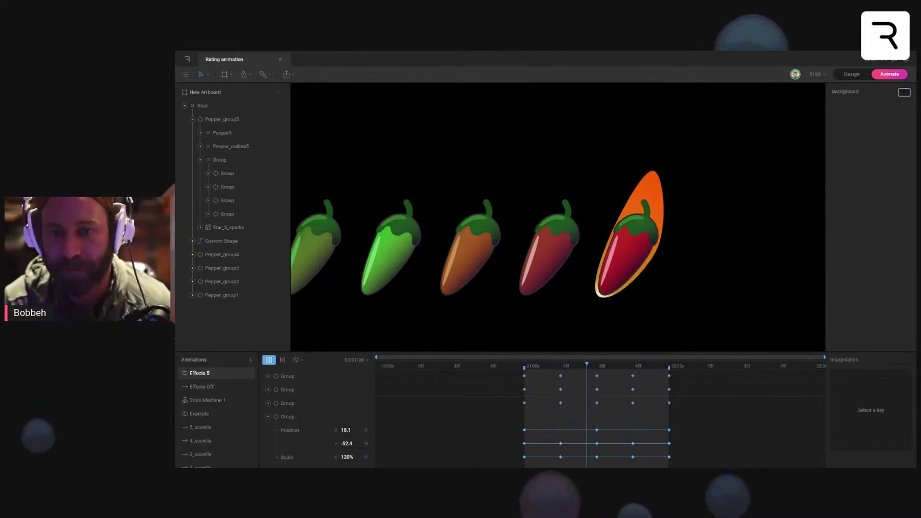
Step: In design mode, draw a curved three-point open path rising from the fifth pepper's stem, bowing outward at the middle vertex
key(Tab)
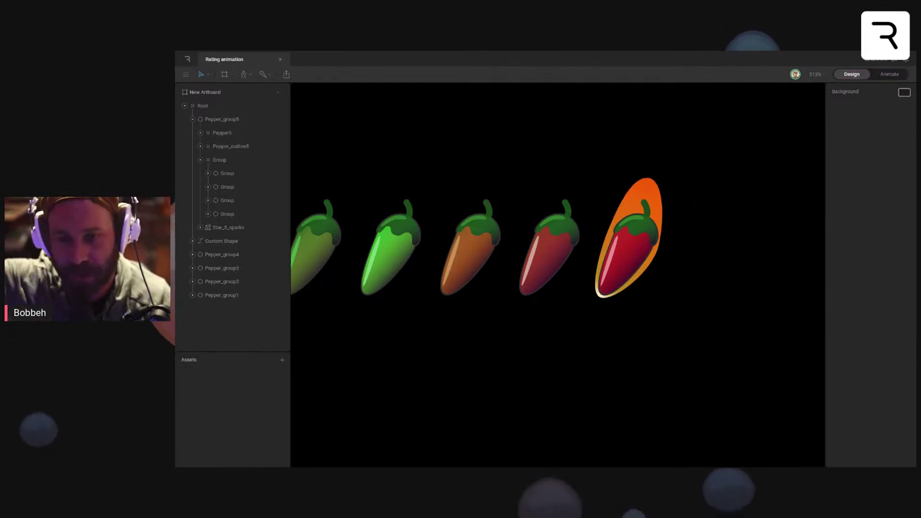
scroll(666, 150, up, 3)
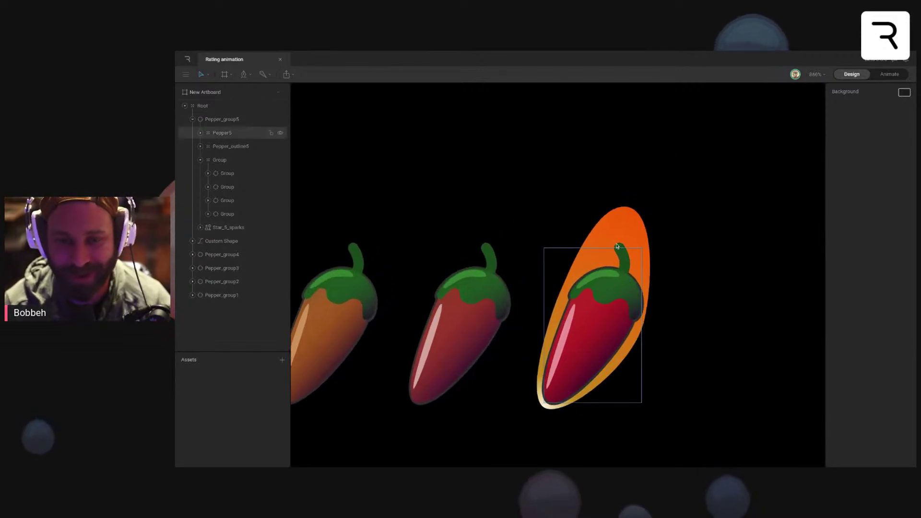
key(p)
click(616, 243)
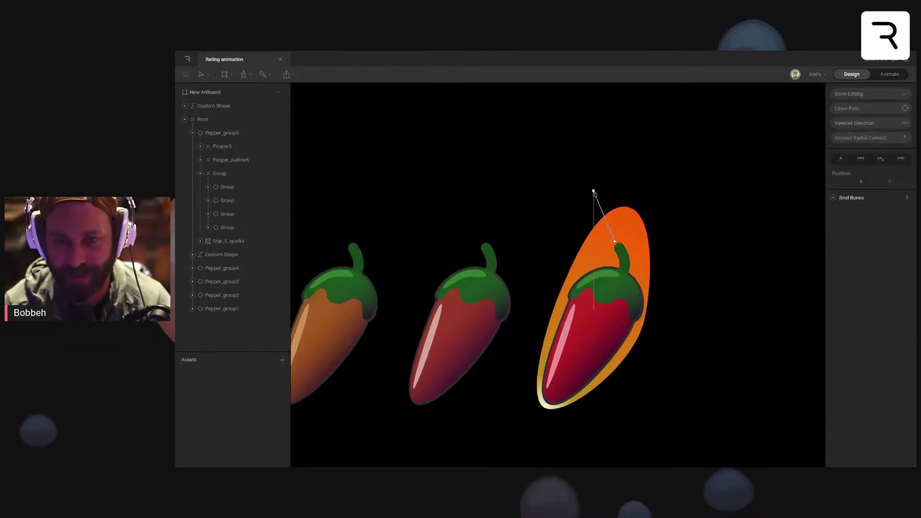
drag(595, 172, 596, 136)
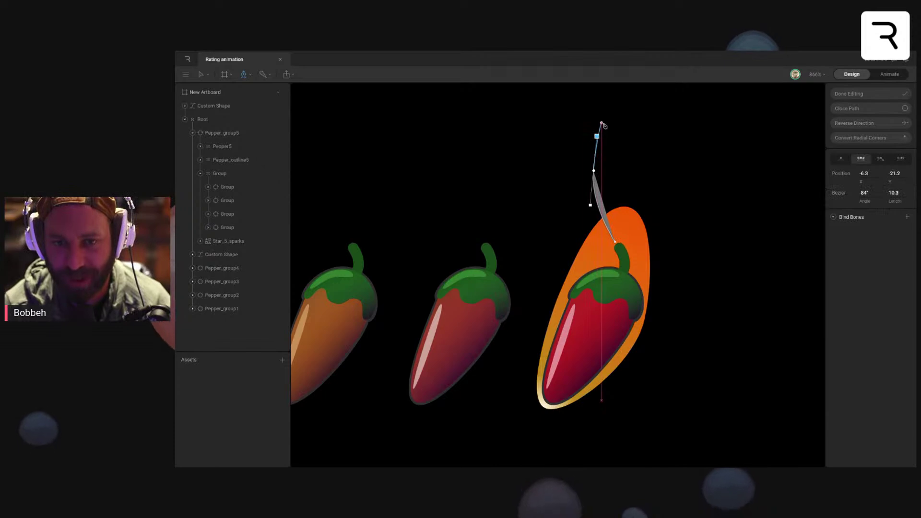
drag(594, 172, 585, 178)
drag(607, 120, 579, 141)
drag(584, 178, 582, 178)
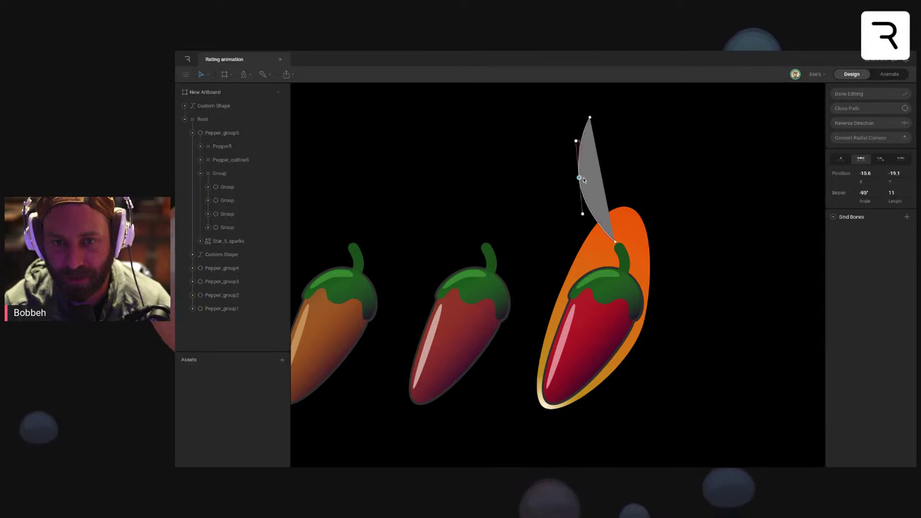
click(853, 93)
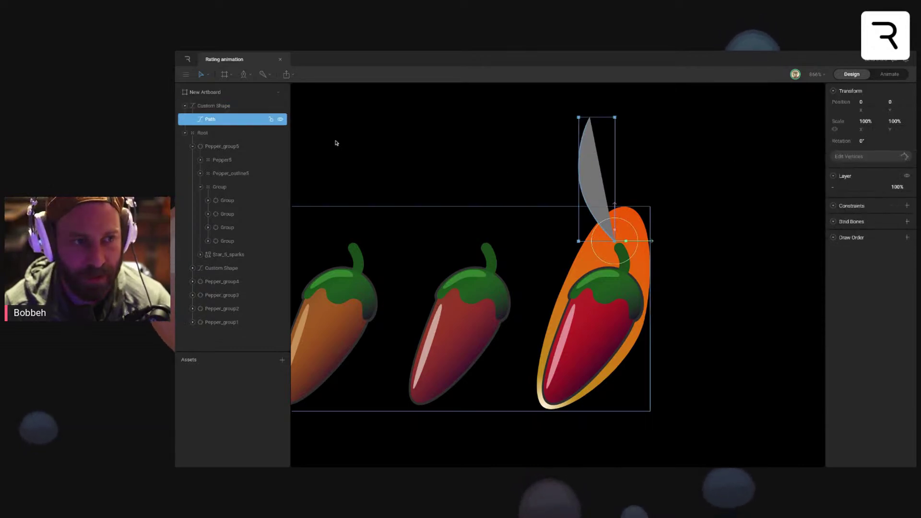
Step: Duplicate the curved path, mirror the copy with an X scale of -100%, and move it to X 4.1
key(ctrl+d)
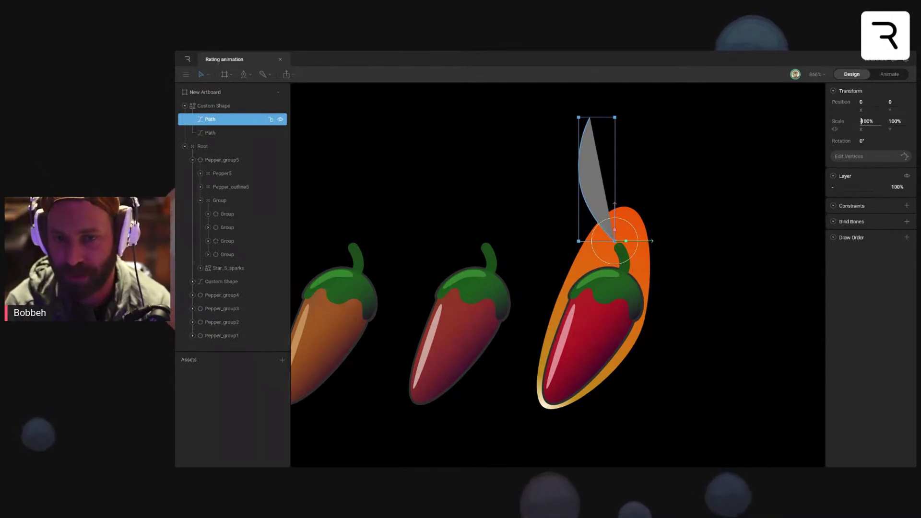
text(-)
key(Return)
drag(585, 243, 602, 242)
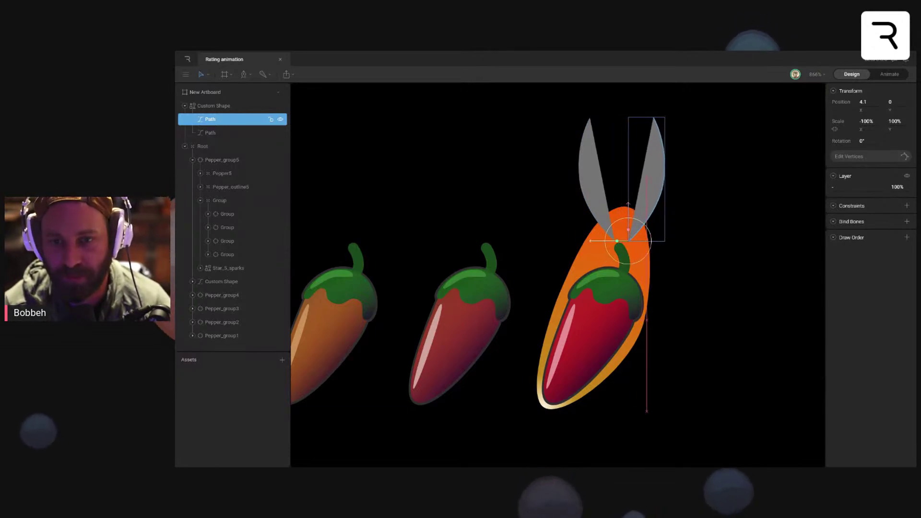
Step: Replace the custom shape's grey fill with a stroke 5.2 thick
click(204, 106)
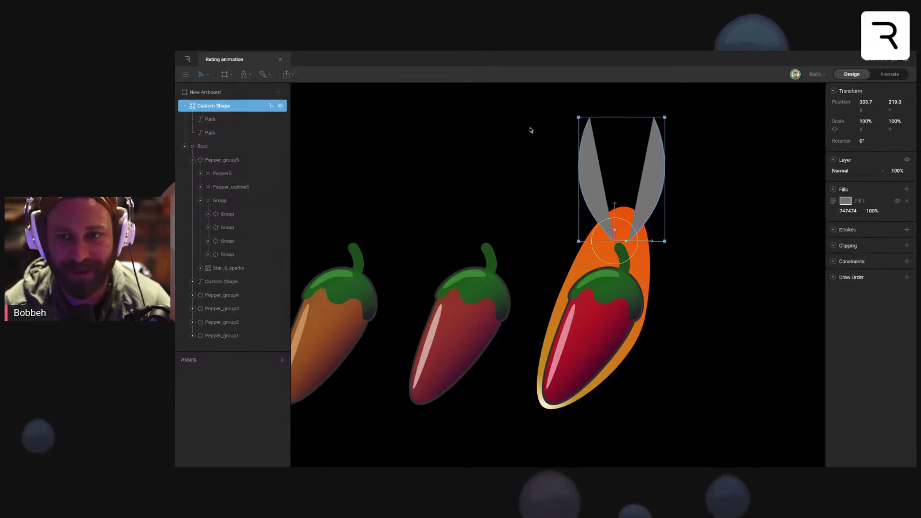
click(907, 201)
click(907, 206)
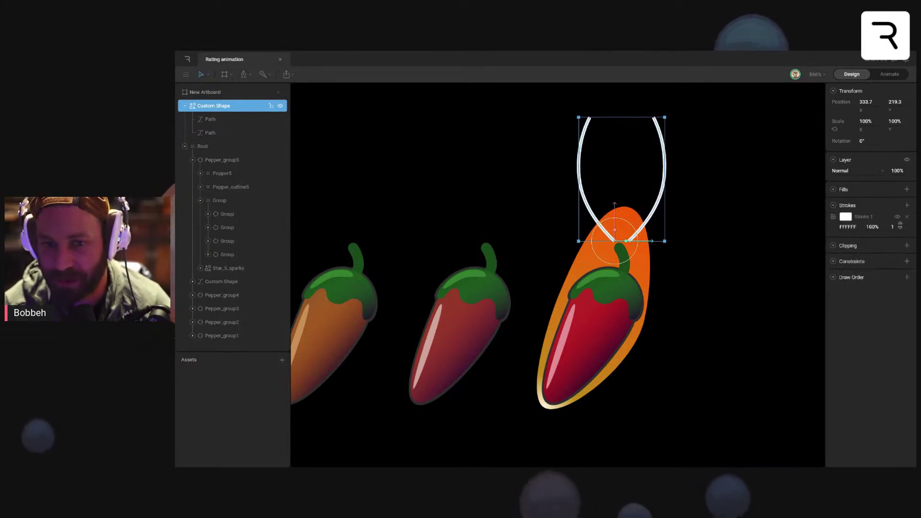
drag(901, 225, 900, 211)
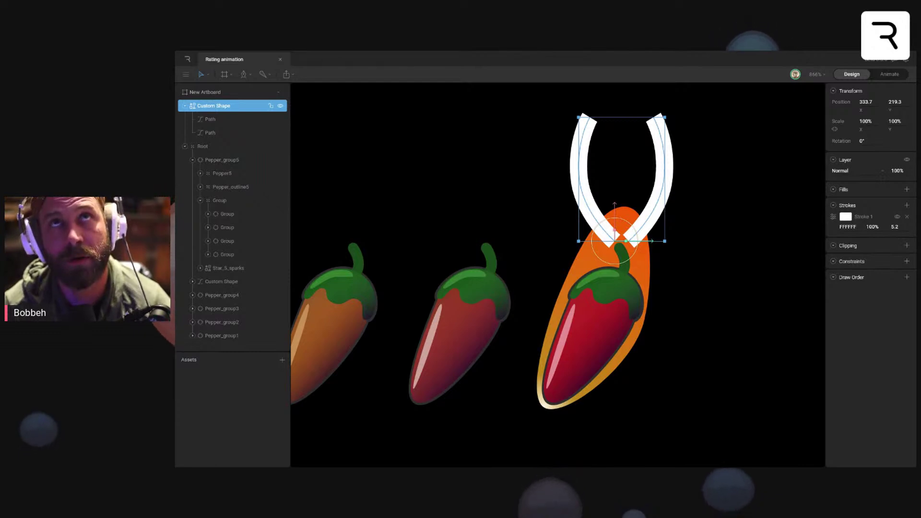
Step: Color the custom shape's stroke orange FC5A01 by sampling the flame
click(848, 221)
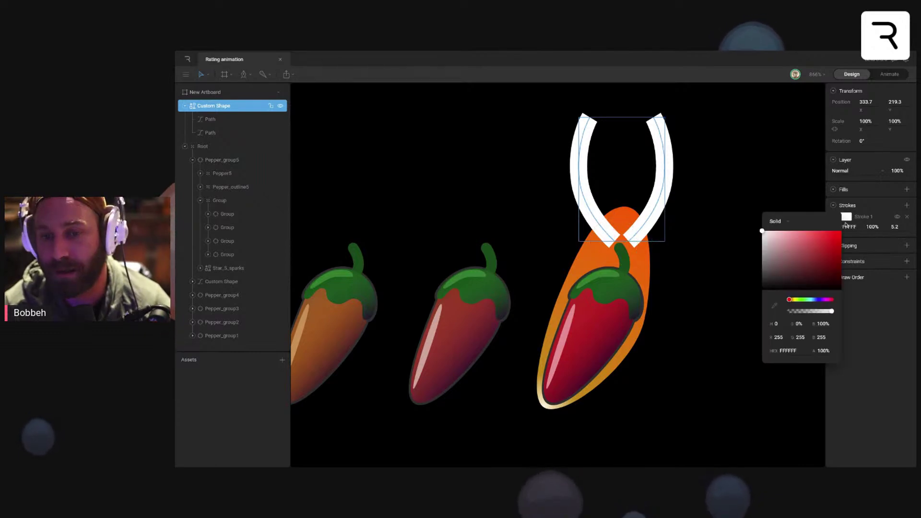
click(774, 306)
click(624, 212)
click(866, 212)
Step: Give the stroke round caps and a Sequential trim path starting at 1.5%, undoing the trial offset change
click(833, 216)
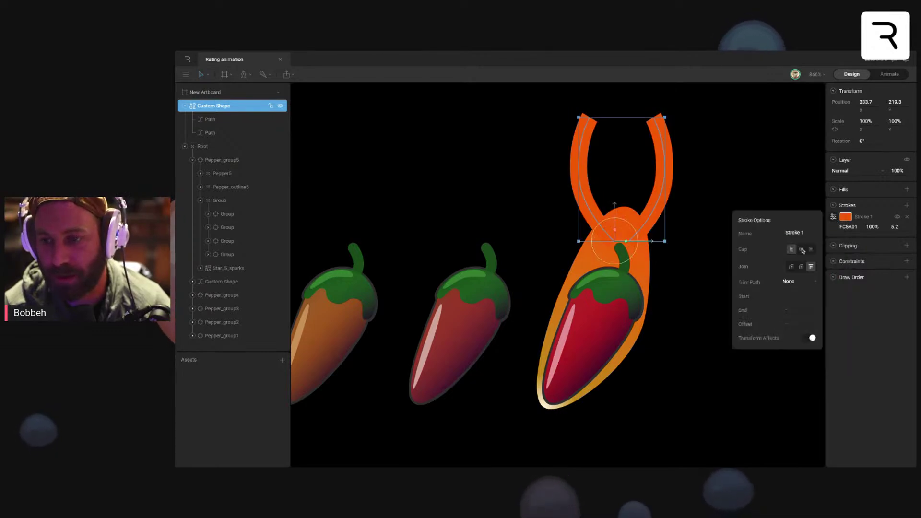
click(801, 283)
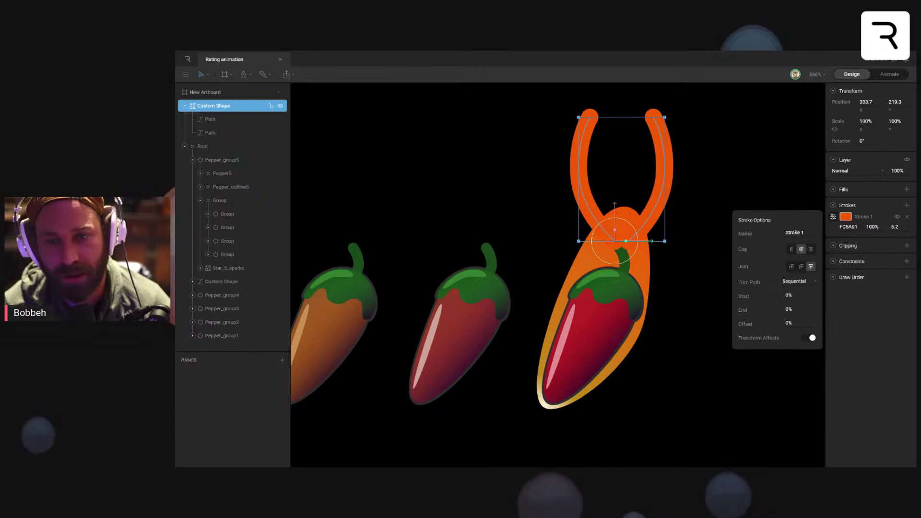
click(795, 295)
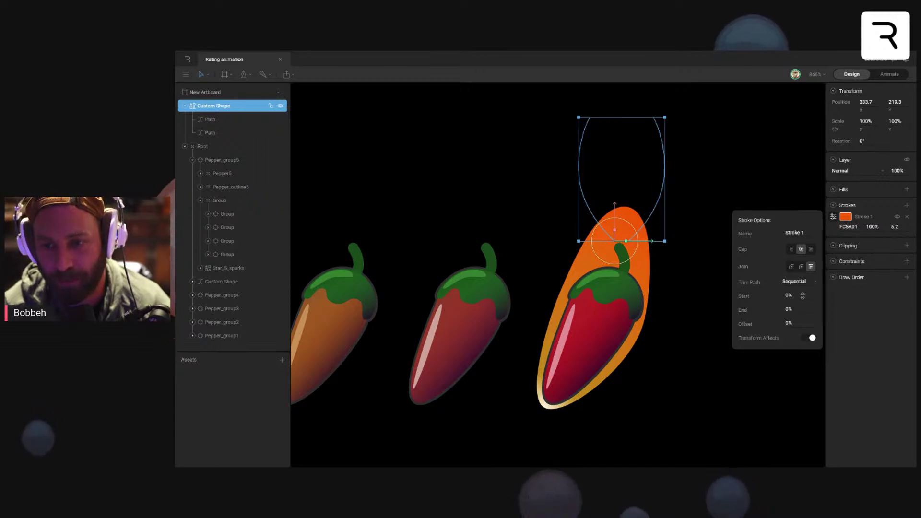
mouse_move(789, 324)
mouse_down()
mouse_move(790, 269)
mouse_move(743, 208)
mouse_up()
key(ctrl+z)
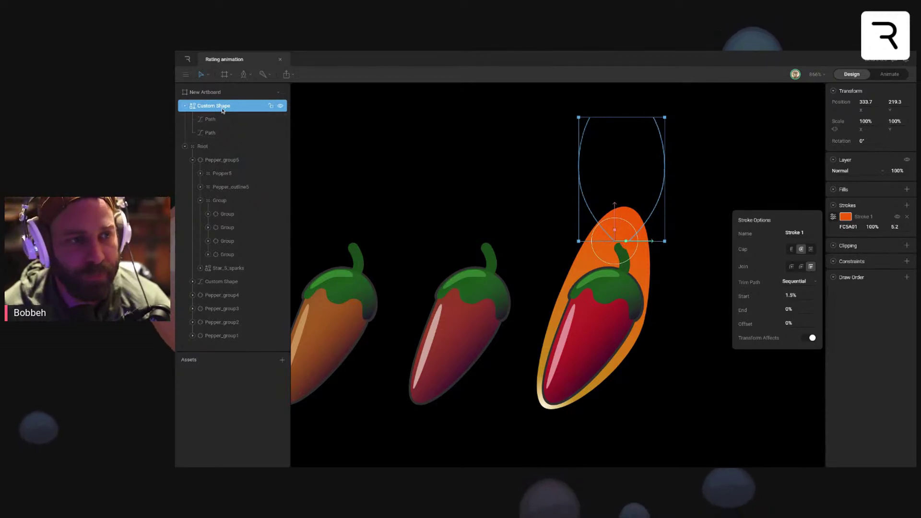
Step: Move the custom shape into Pepper_group5 above the flame group and rename it Flame sparks
drag(220, 106, 231, 200)
click(200, 160)
click(200, 173)
text(Flam)
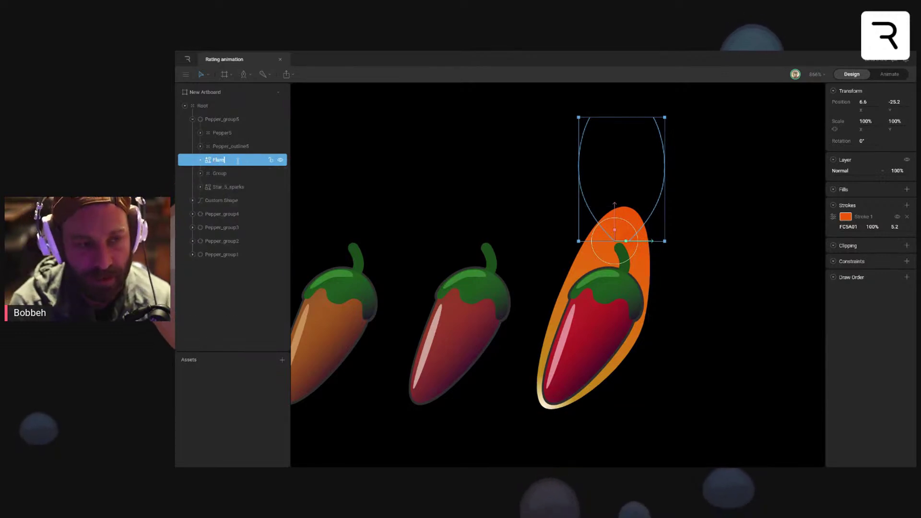
text(e sparks)
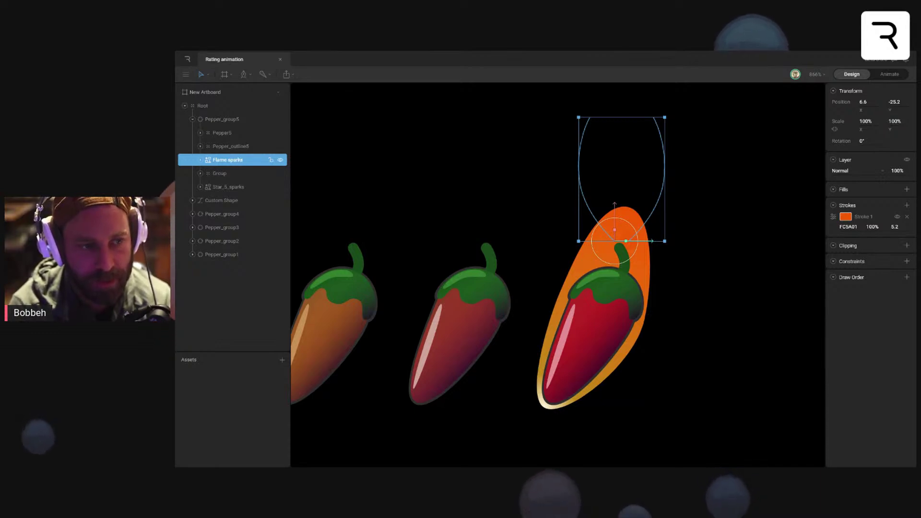
click(226, 187)
click(239, 162)
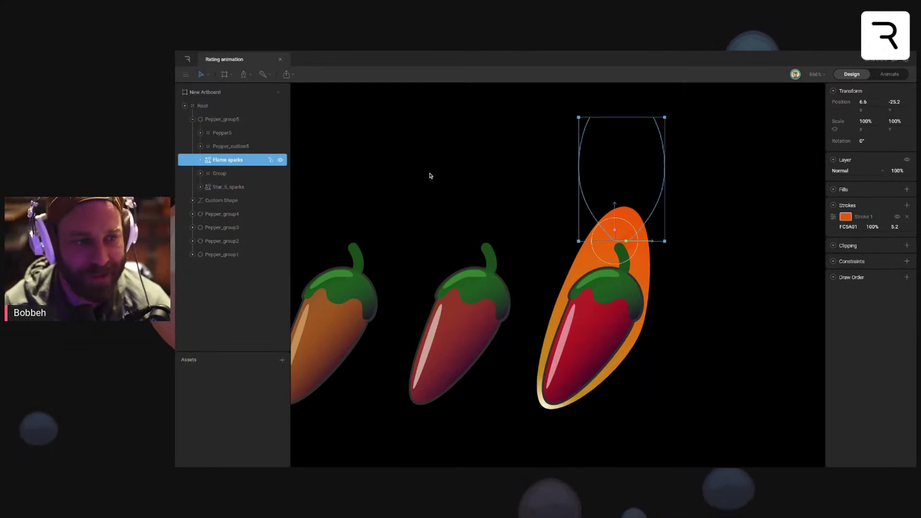
Step: In animate mode, try keying the Flame sparks stroke's trim offset at 0% at 1 second
key(Tab)
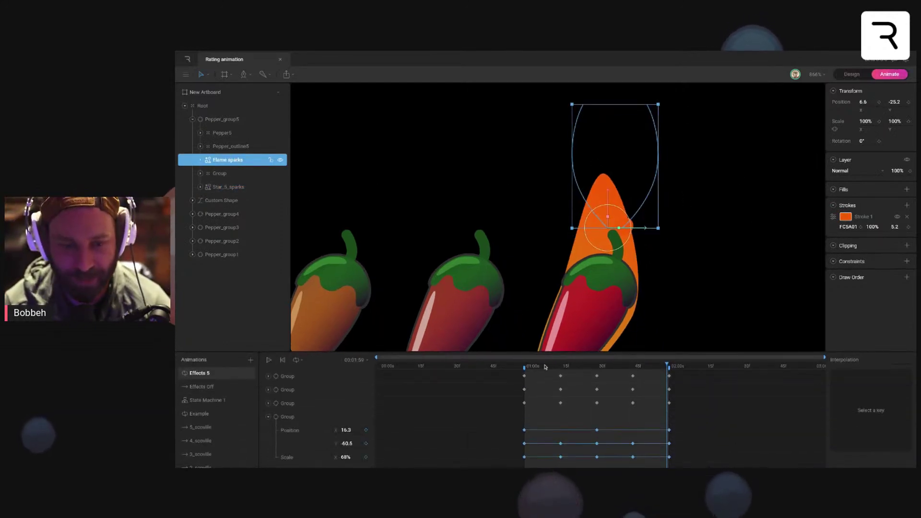
key(space)
click(833, 217)
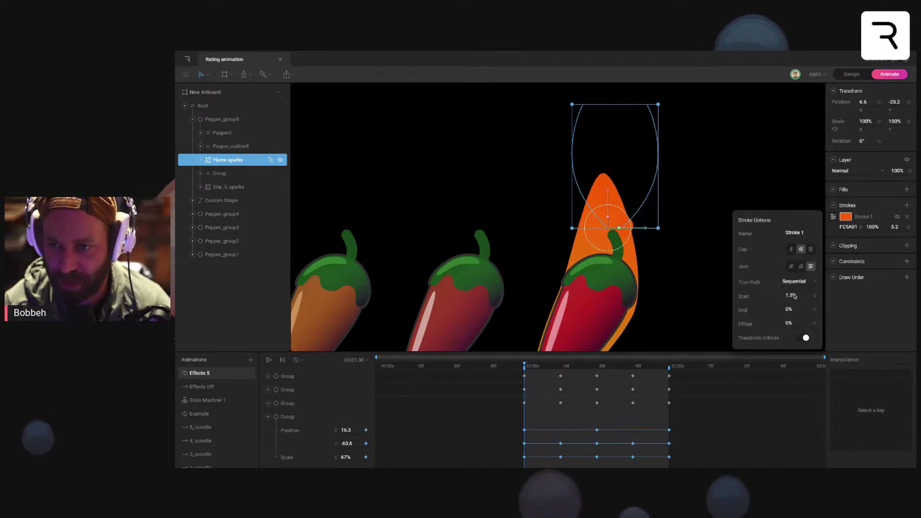
click(814, 324)
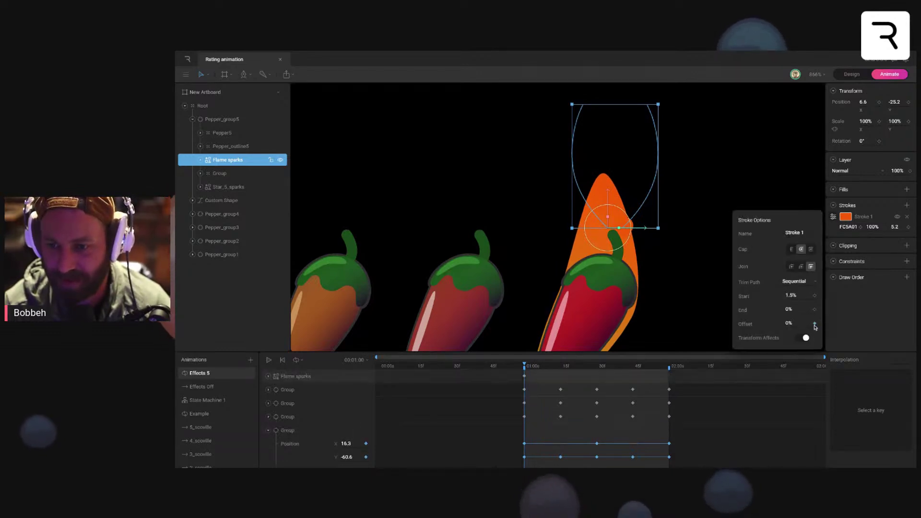
Step: Key the Flame sparks stroke's trim offset at 0% at 1 second and at 100% at 2 seconds
click(200, 160)
click(232, 173)
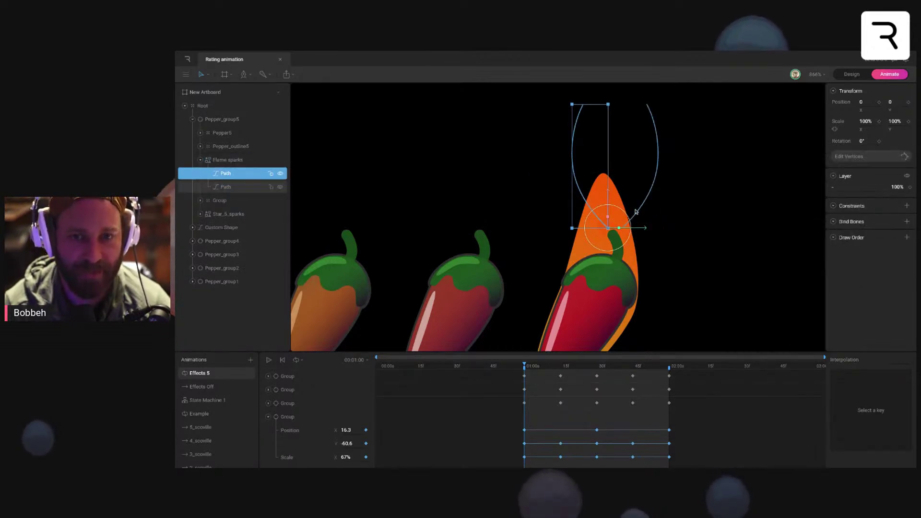
click(259, 187)
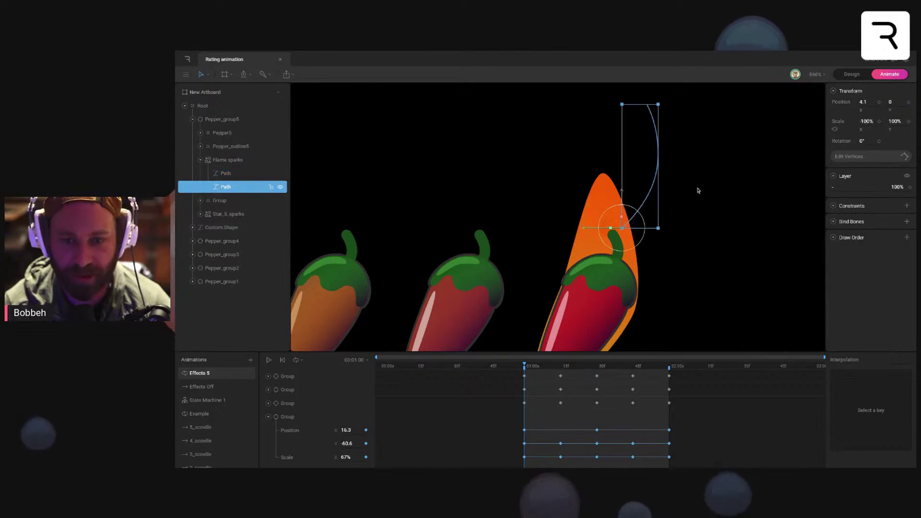
click(250, 160)
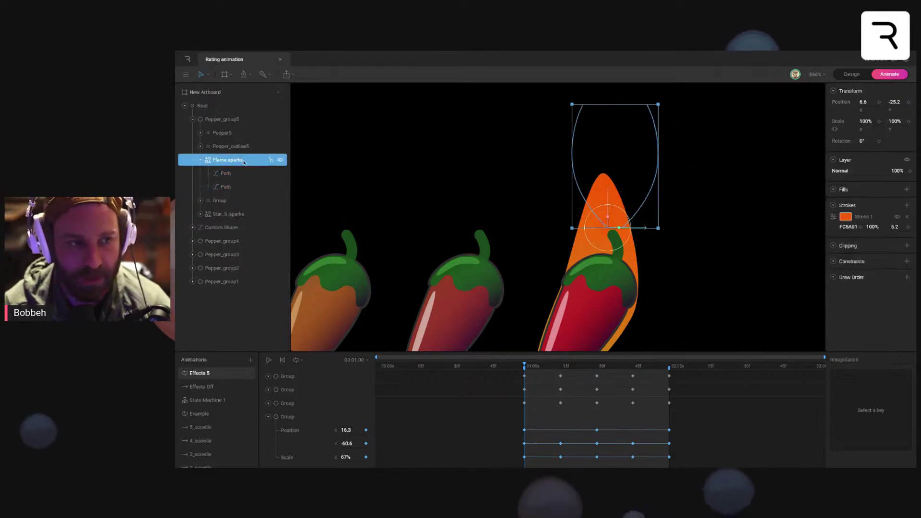
click(833, 217)
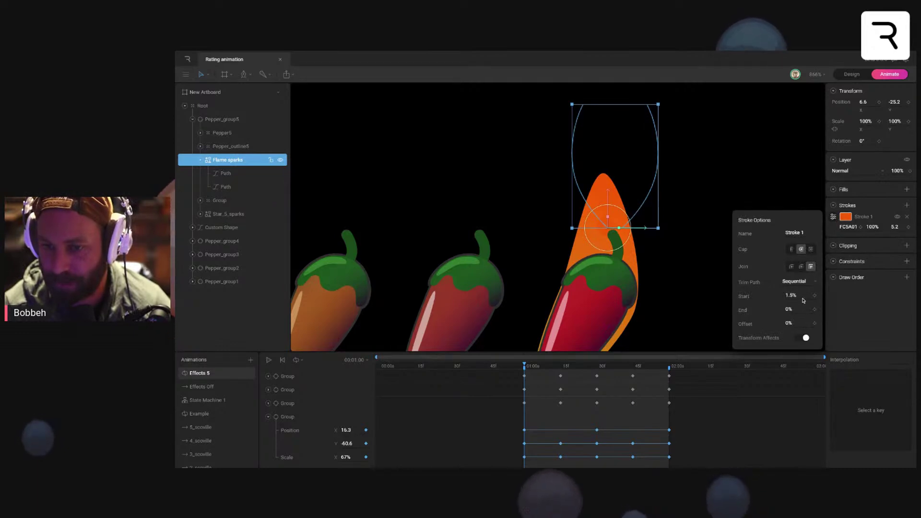
click(814, 323)
click(668, 366)
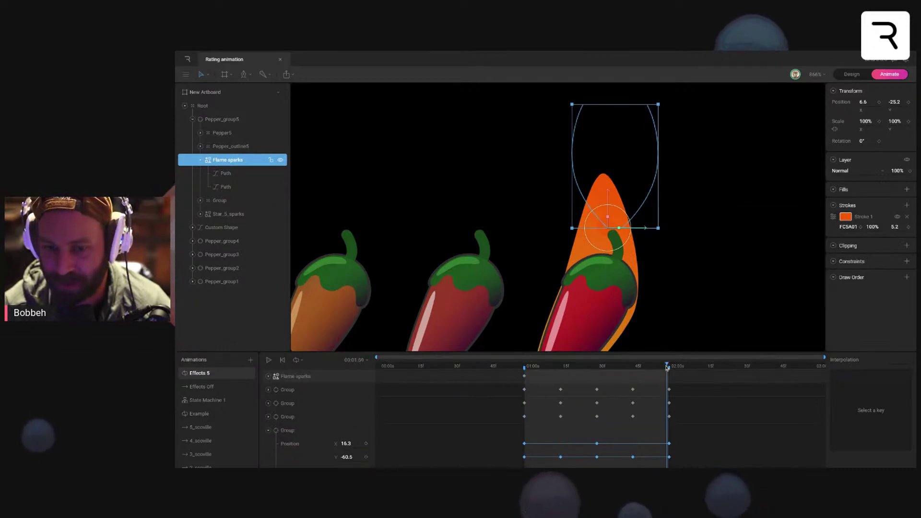
click(833, 217)
drag(789, 324, 837, 324)
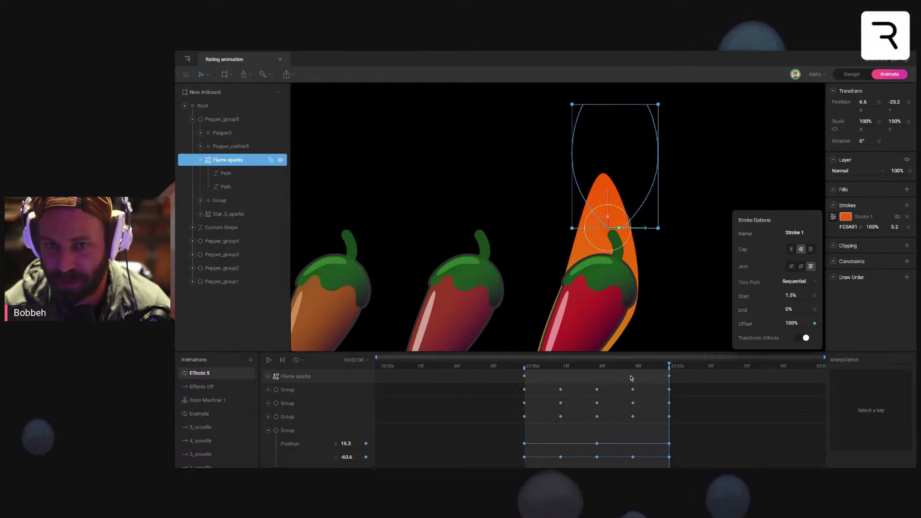
Step: Play back Effects 5 to check the spark's travel along its two paths, and return to 1 second
drag(623, 369, 490, 361)
key(space)
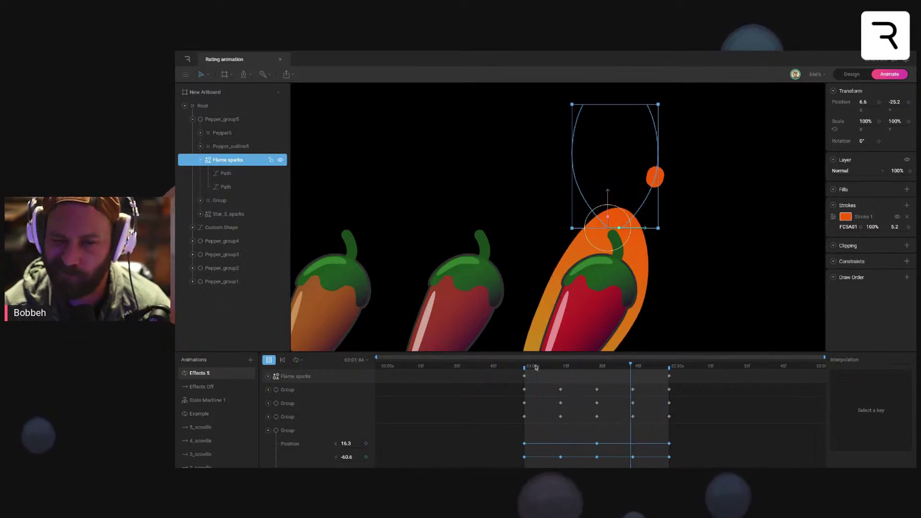
key(space)
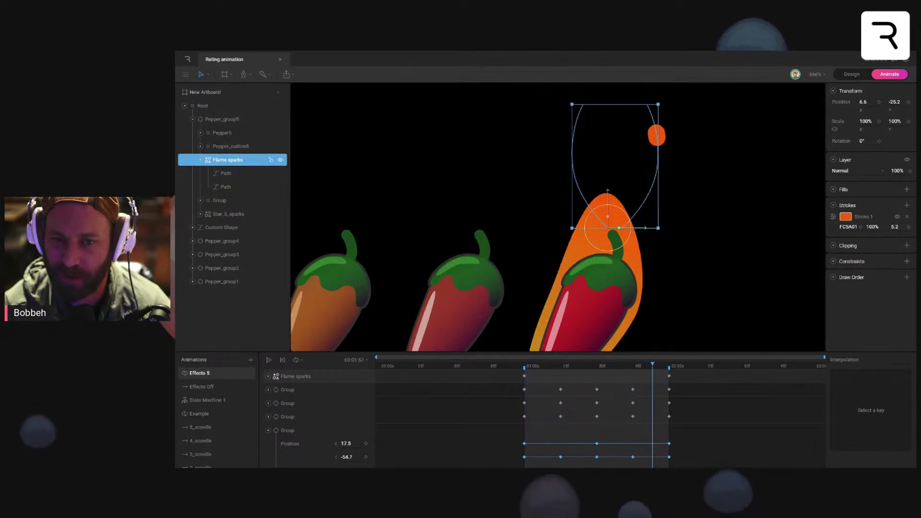
drag(527, 366, 524, 366)
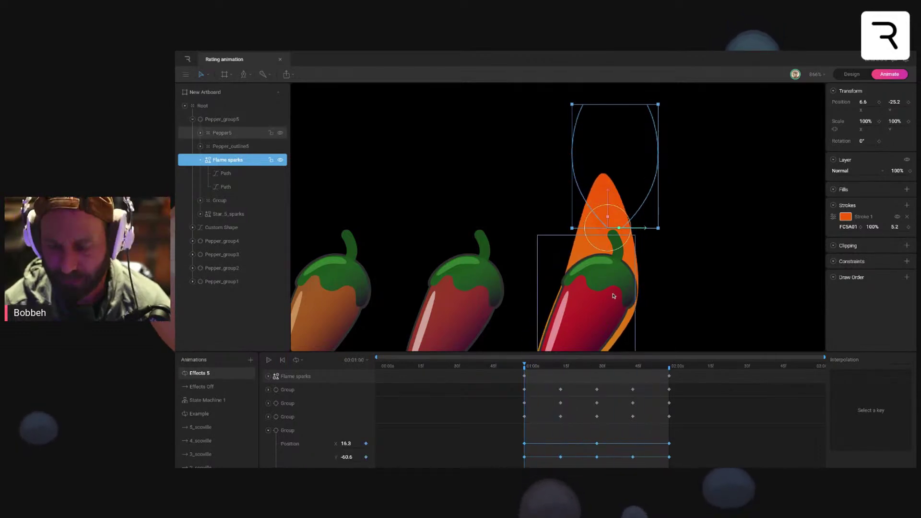
Step: Key the Flame sparks stroke's thickness at 5.2 at 1 second and at 0 at 1:30
click(200, 159)
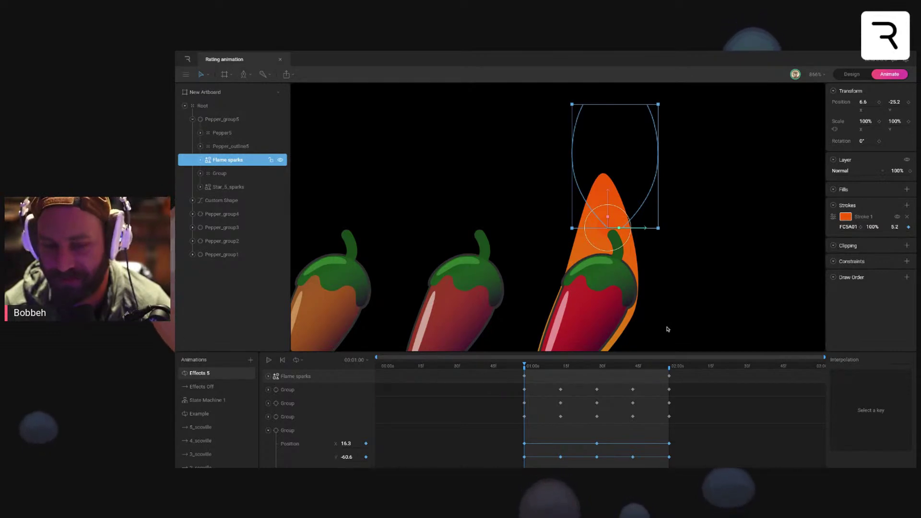
drag(563, 368, 596, 368)
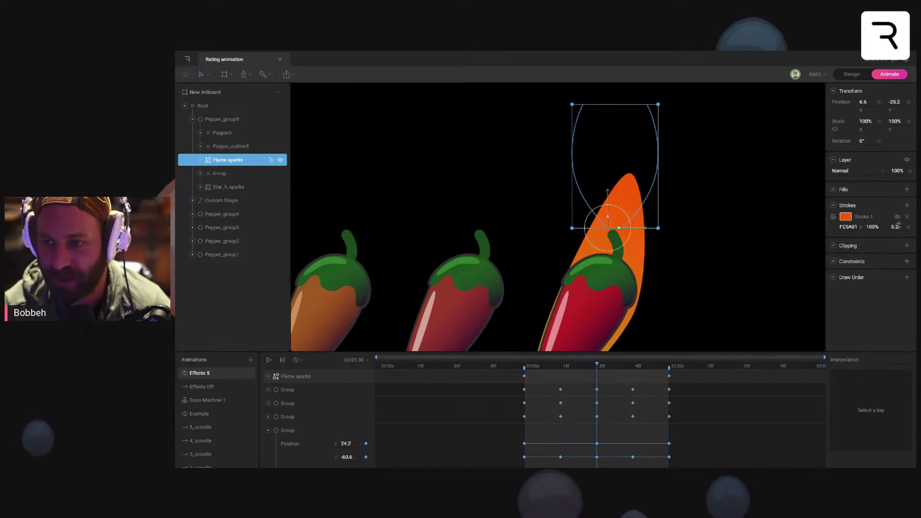
text(0)
key(Return)
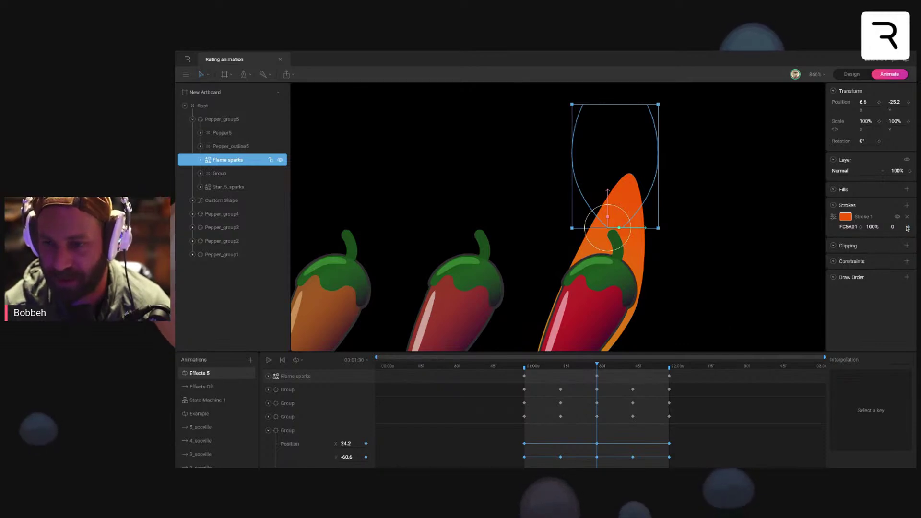
Step: Try a thickness of 100 for the Flame sparks stroke at 1:31, and undo it
click(599, 367)
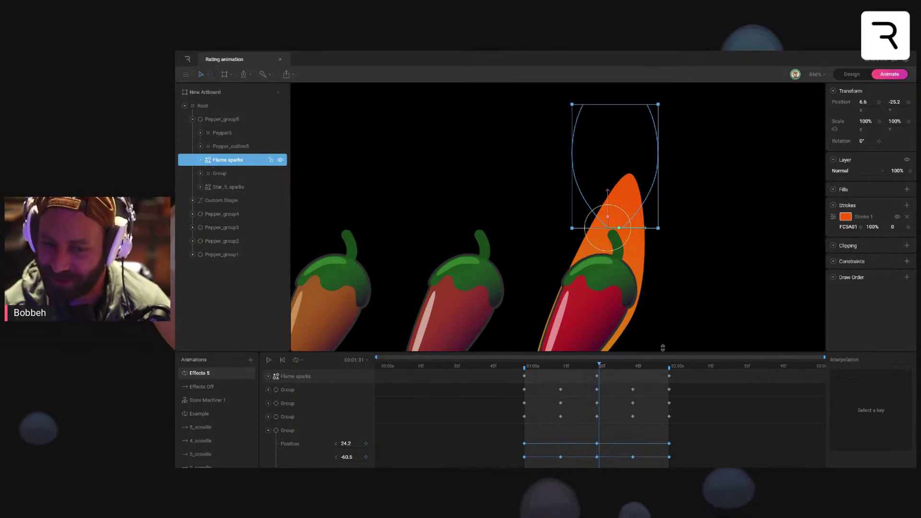
click(893, 227)
text(100)
key(Return)
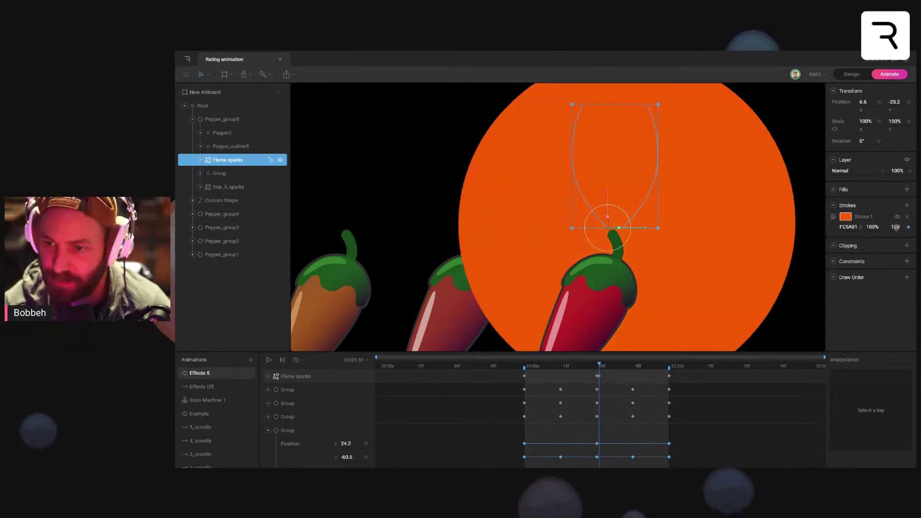
key(ctrl+z)
click(896, 227)
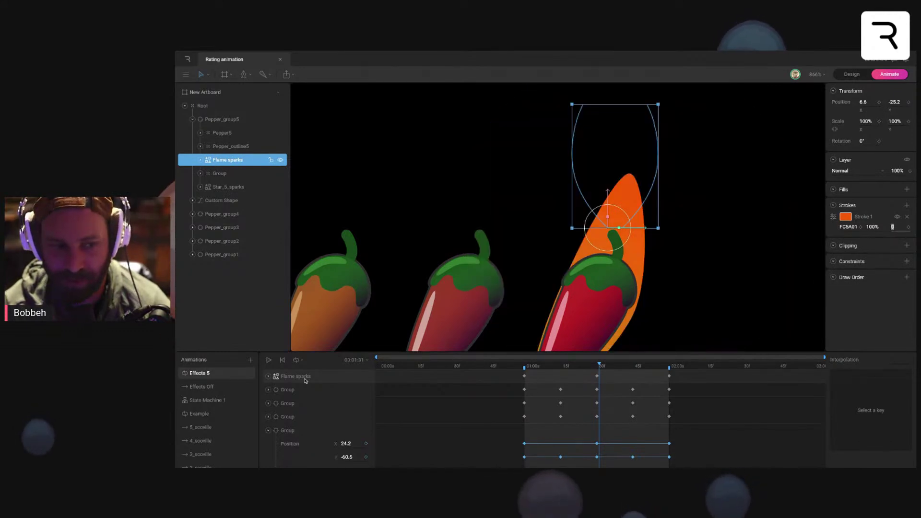
Step: Reveal the Stroke 1 keyframes of Flame sparks and copy the 5.2 thickness key from 1 second to 1:31
click(268, 377)
click(276, 390)
click(284, 404)
click(525, 415)
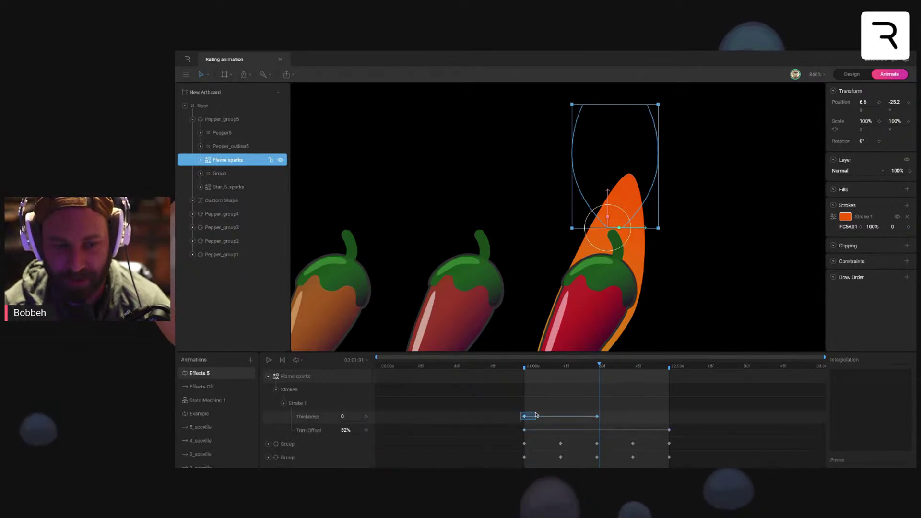
mouse_move(596, 374)
mouse_down()
mouse_move(664, 367)
mouse_move(602, 368)
mouse_up()
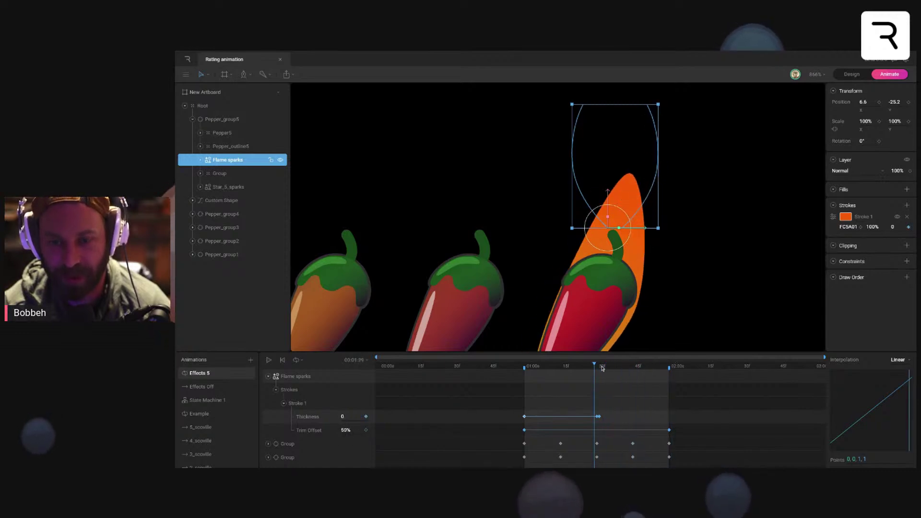
key(space)
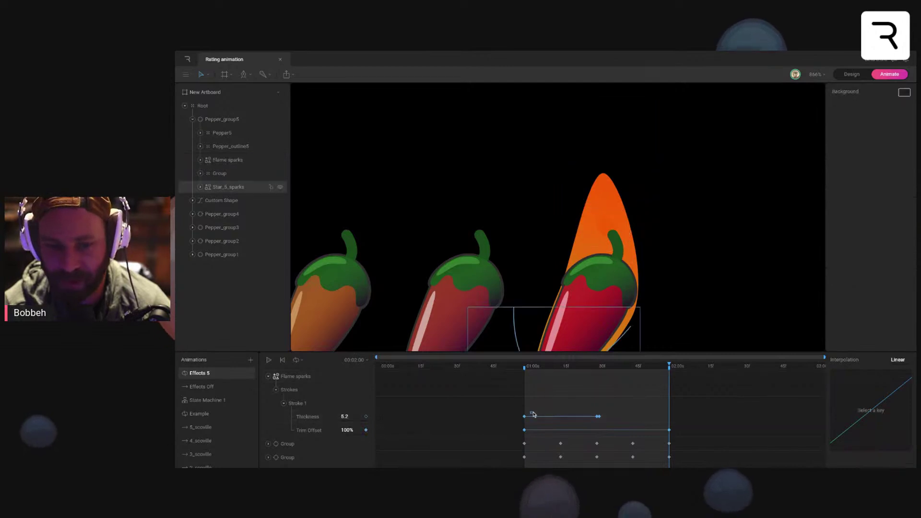
Step: Key the Flame sparks stroke's thickness at 0 at 1:59 and at 5.2 at 2 seconds
click(624, 368)
drag(626, 369, 671, 368)
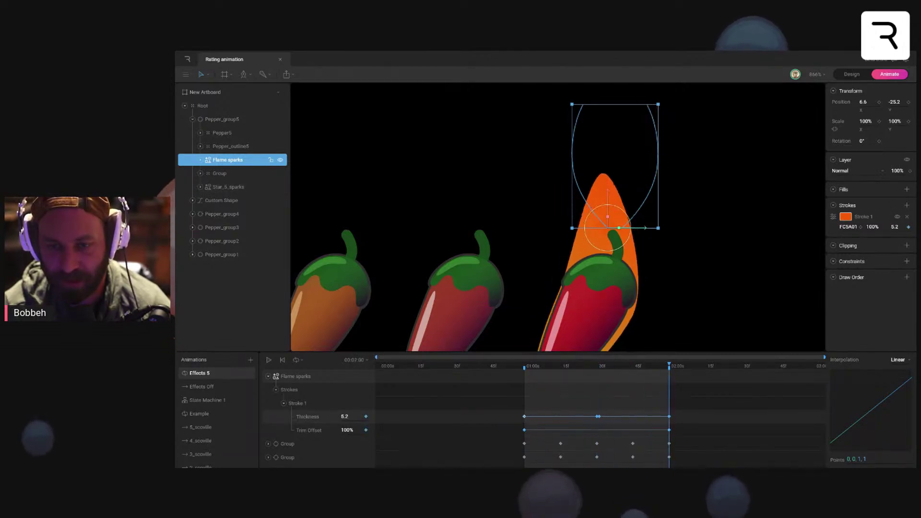
click(671, 398)
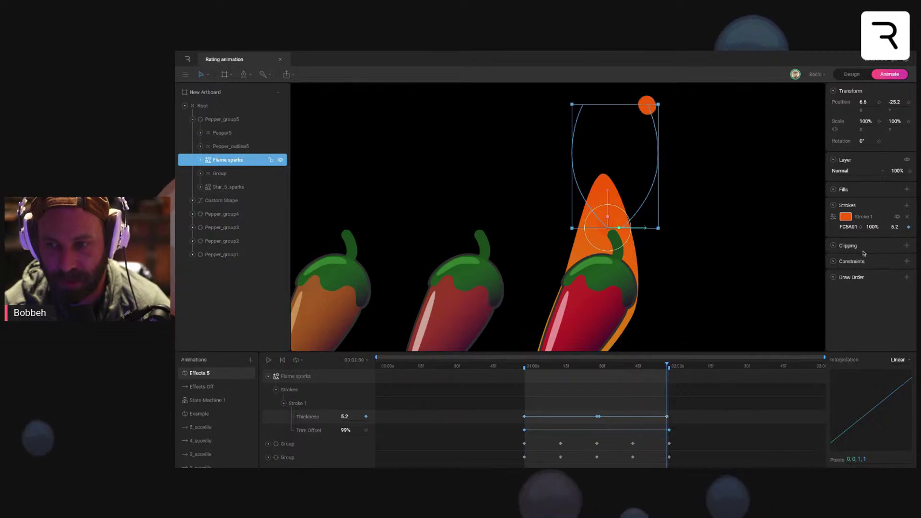
click(895, 229)
text(0)
key(Return)
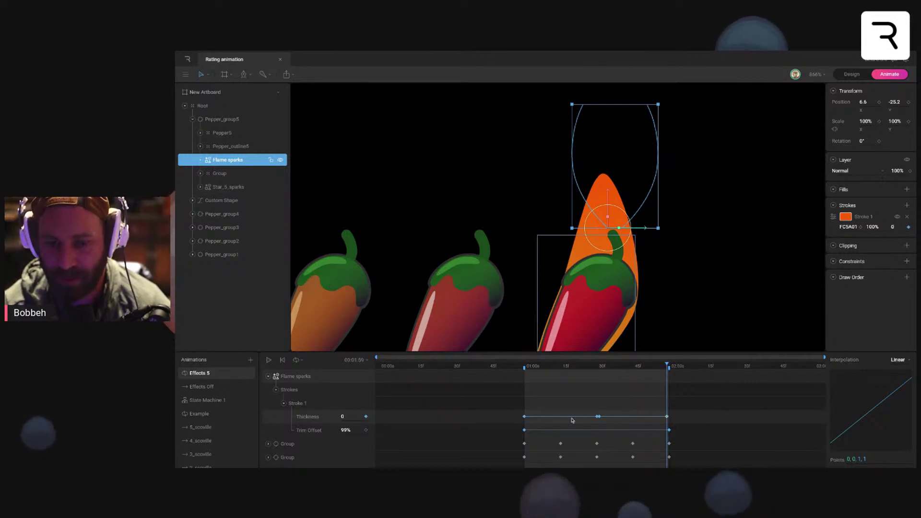
drag(667, 365, 669, 367)
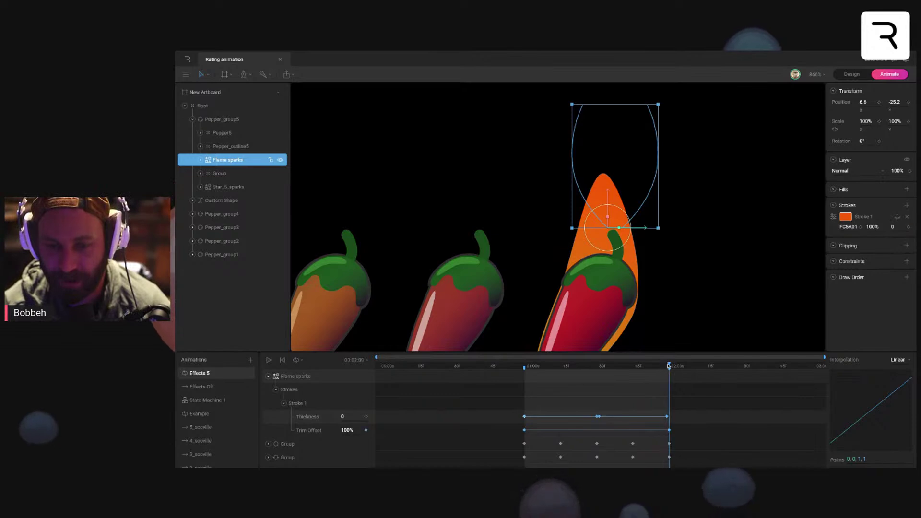
Step: Play back the looping flame and sparks with nothing selected to examine them beside the other peppers
key(space)
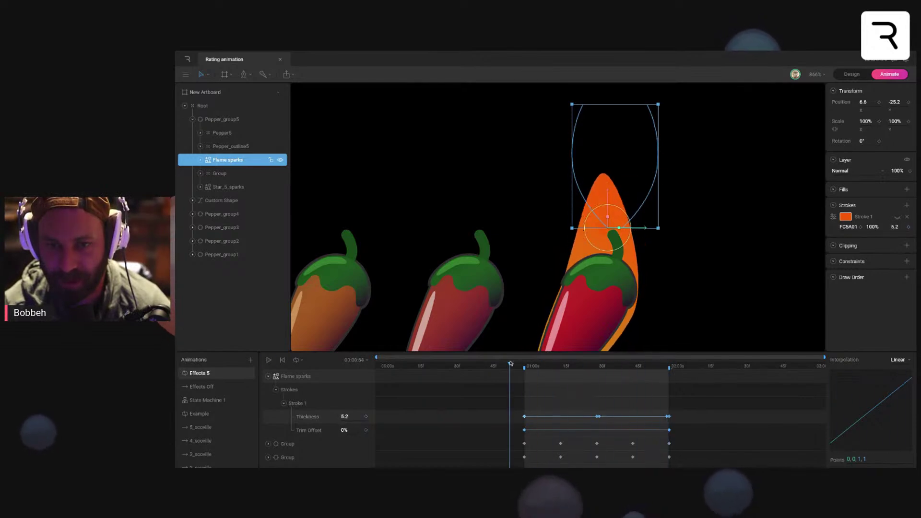
click(733, 271)
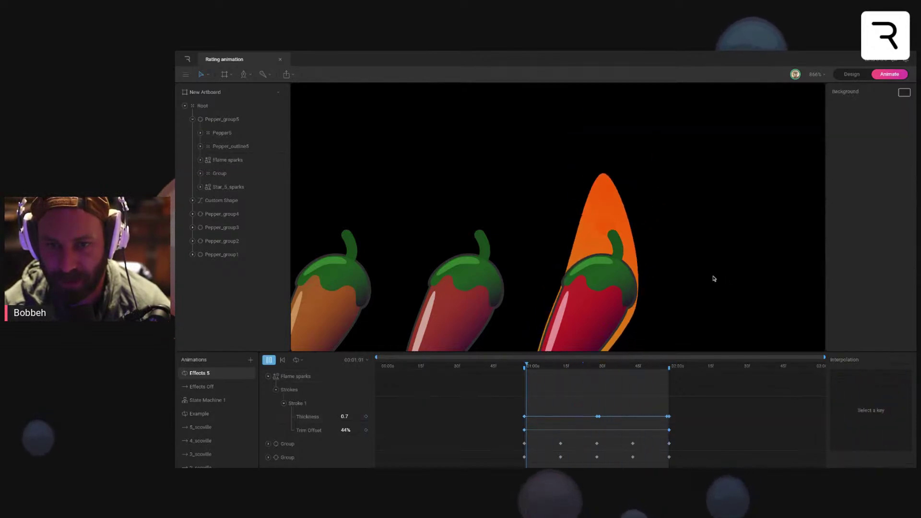
scroll(714, 278, down, 1)
scroll(714, 278, down, 2)
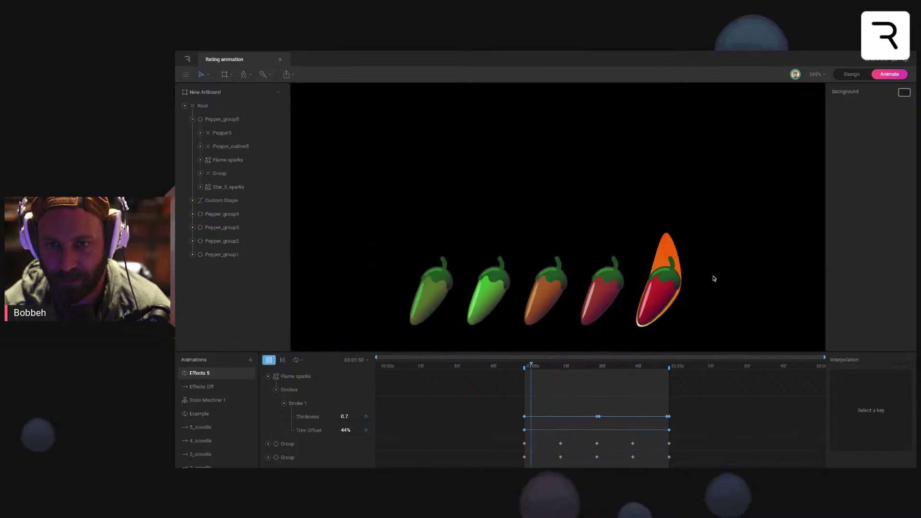
key(space)
drag(539, 367, 493, 367)
key(space)
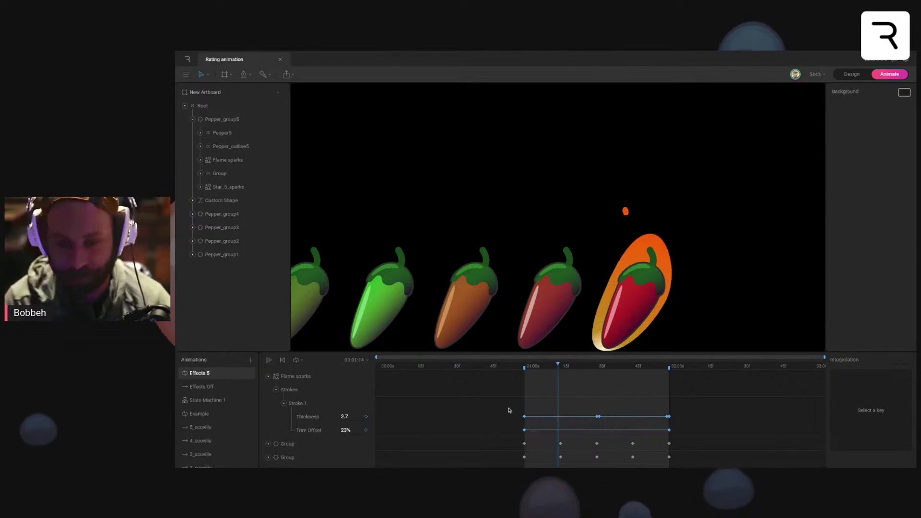
key(space)
Step: Collapse the Flame sparks and last flame group tracks in the Effects 5 timeline, and clear the selection
click(269, 377)
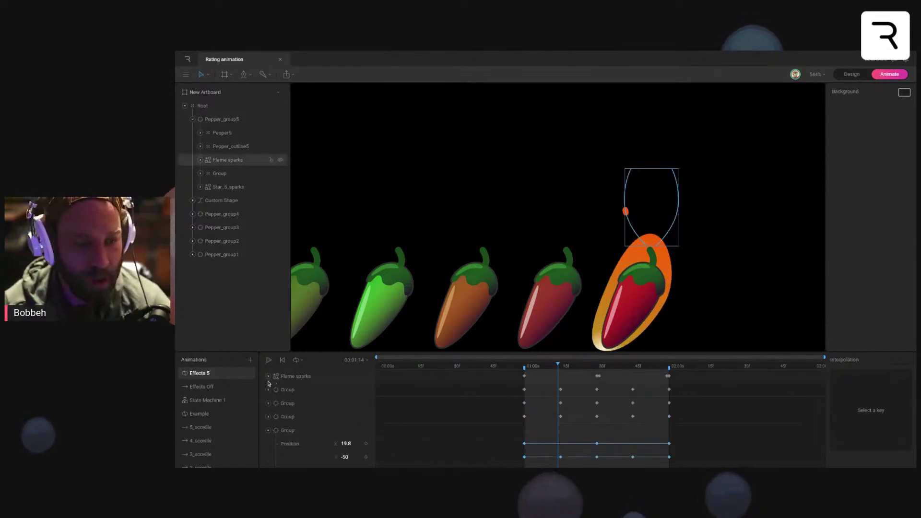
click(268, 434)
click(268, 432)
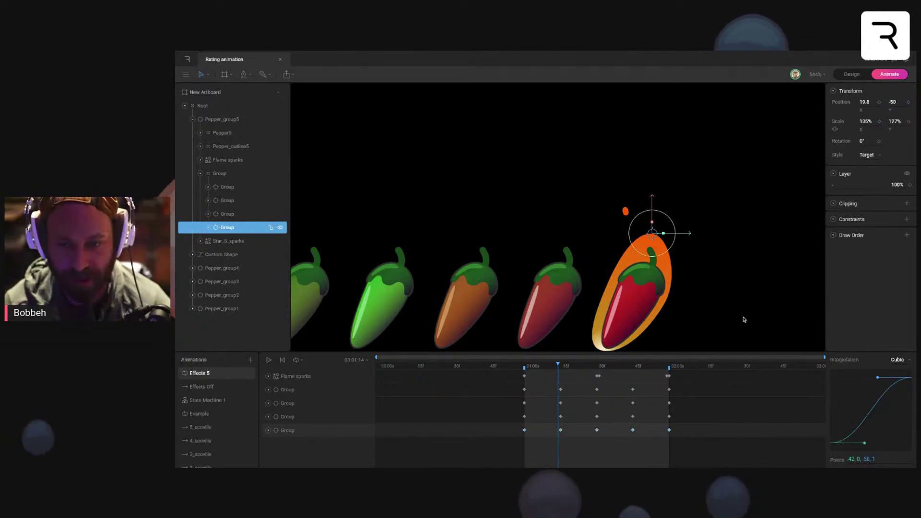
click(745, 319)
Step: Key the flame Custom Shape's opacity at 100% at the start of the 5_scoville animation
click(238, 387)
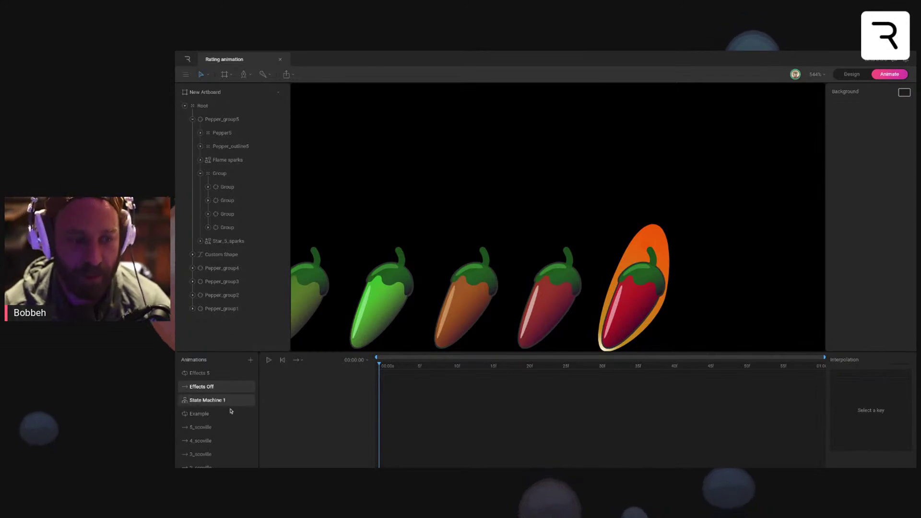
scroll(217, 435, down, 2)
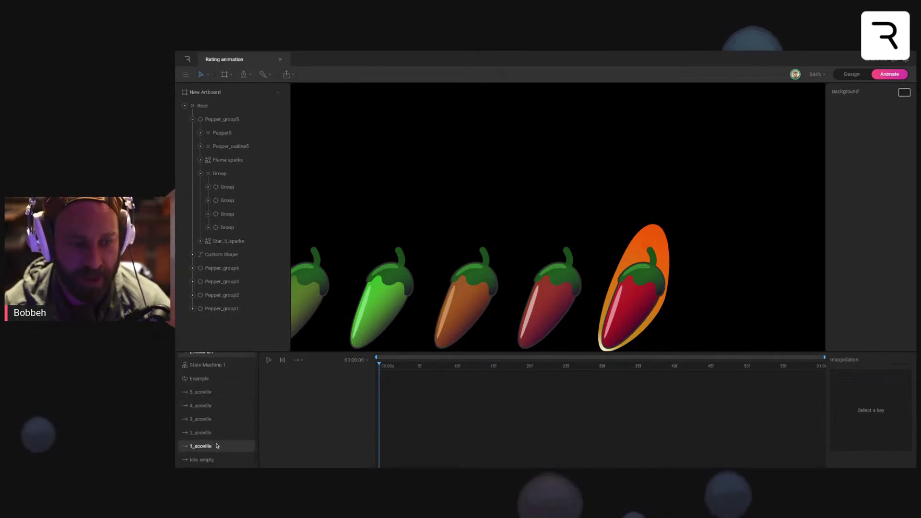
click(217, 450)
click(653, 237)
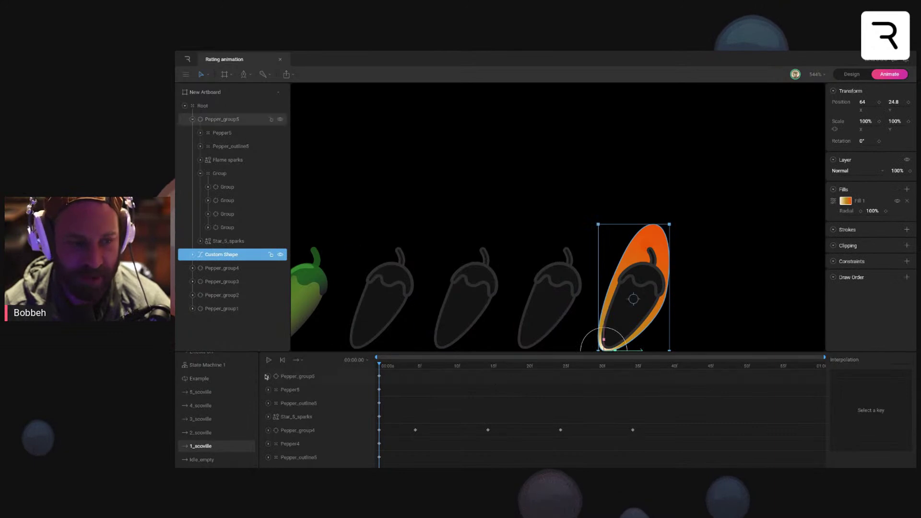
click(225, 392)
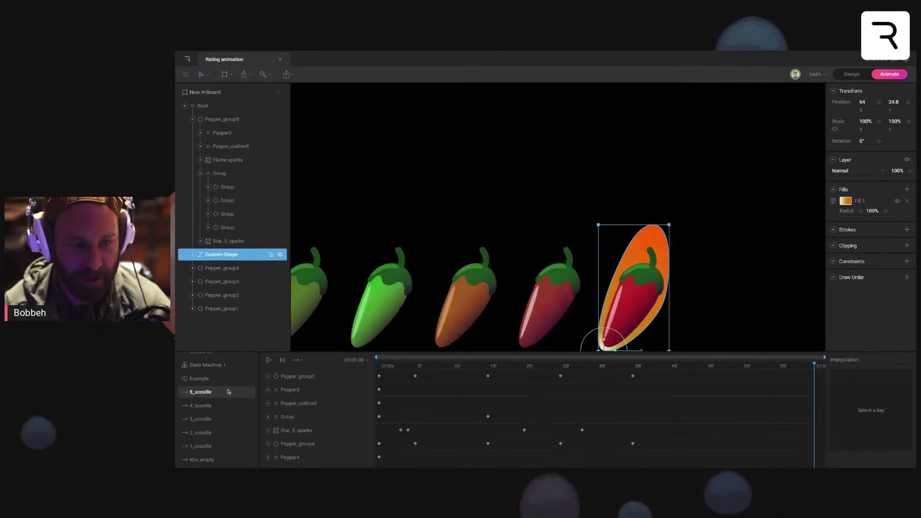
click(381, 366)
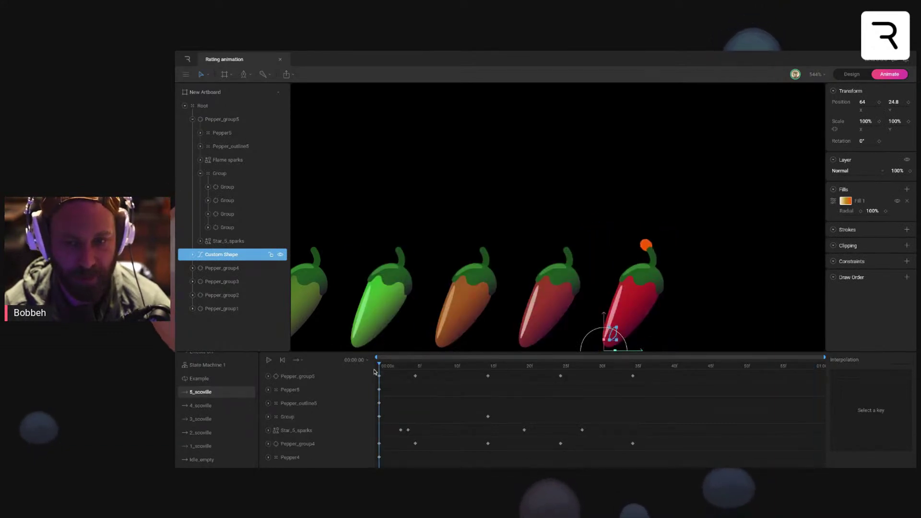
click(909, 171)
Step: Key the flame Custom Shape's opacity at 0% at the start of the 4_scoville and 3_scoville animations
click(201, 406)
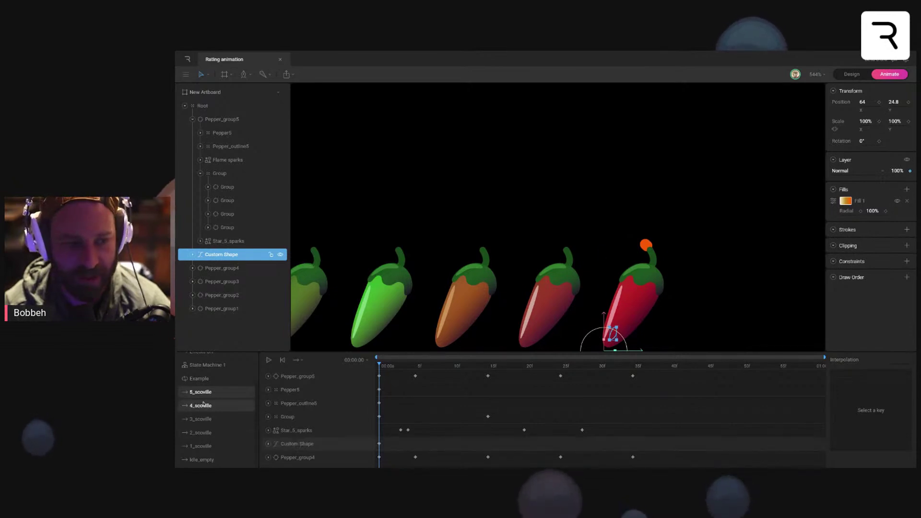
click(898, 172)
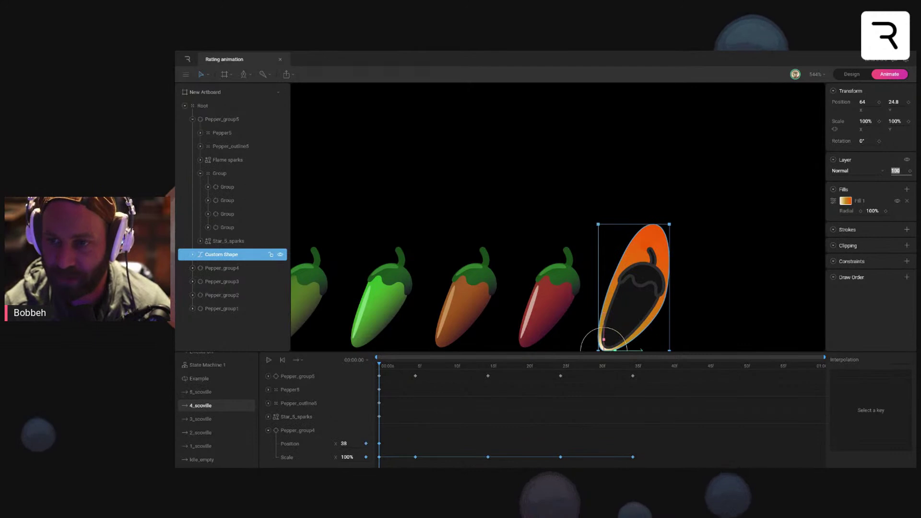
text(0)
key(Return)
click(201, 419)
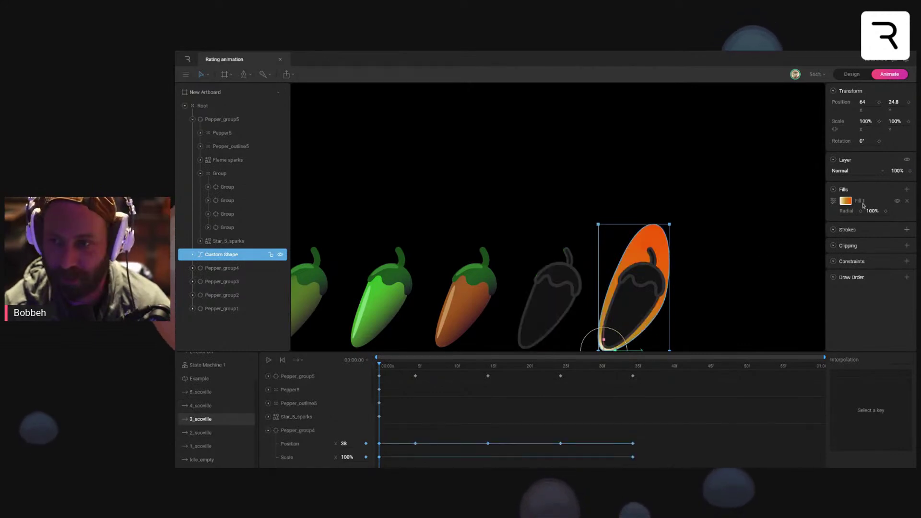
click(897, 171)
text(0)
key(Return)
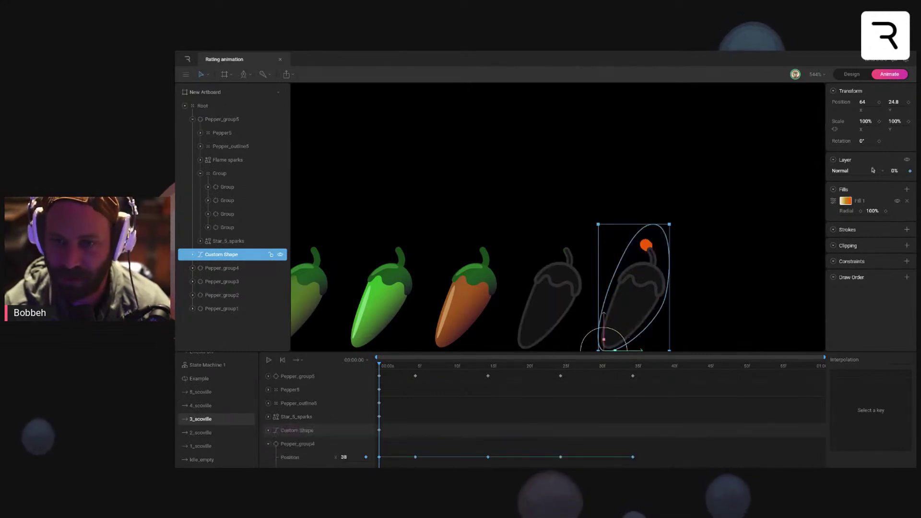
Step: Key the flame Custom Shape's opacity at 0% at the start of the 2_scoville and 1_scoville animations
click(217, 433)
click(897, 171)
text(0)
key(Return)
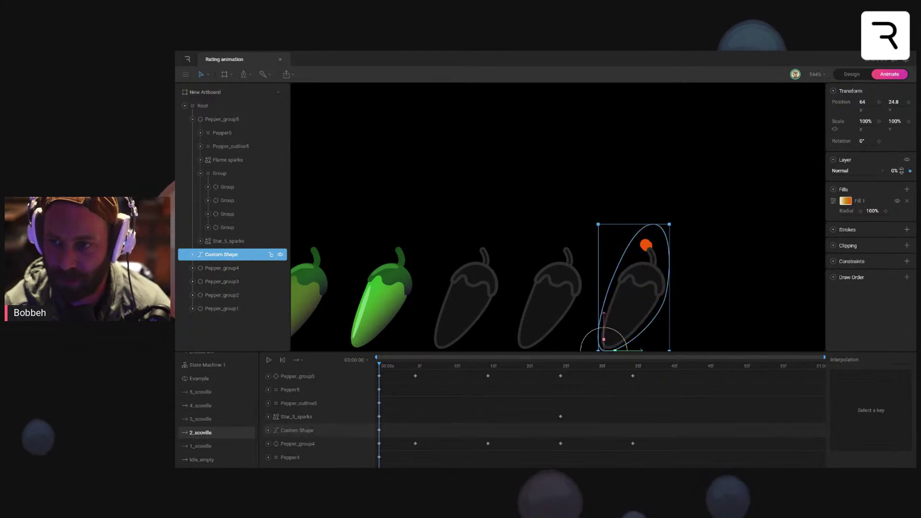
click(201, 445)
click(905, 169)
text(0)
key(Return)
Step: Key the flame Custom Shape's opacity at 0% at the start of the Idle_empty animation
click(200, 461)
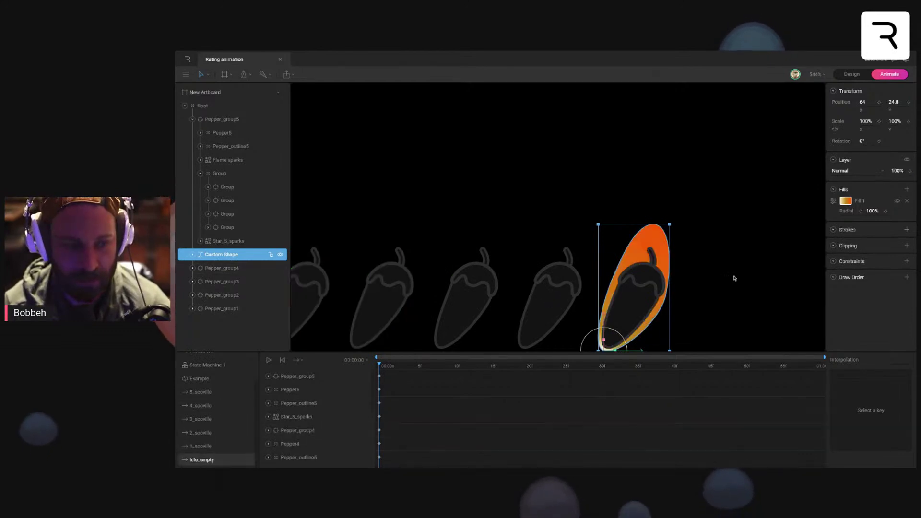
click(896, 171)
text(0)
key(Return)
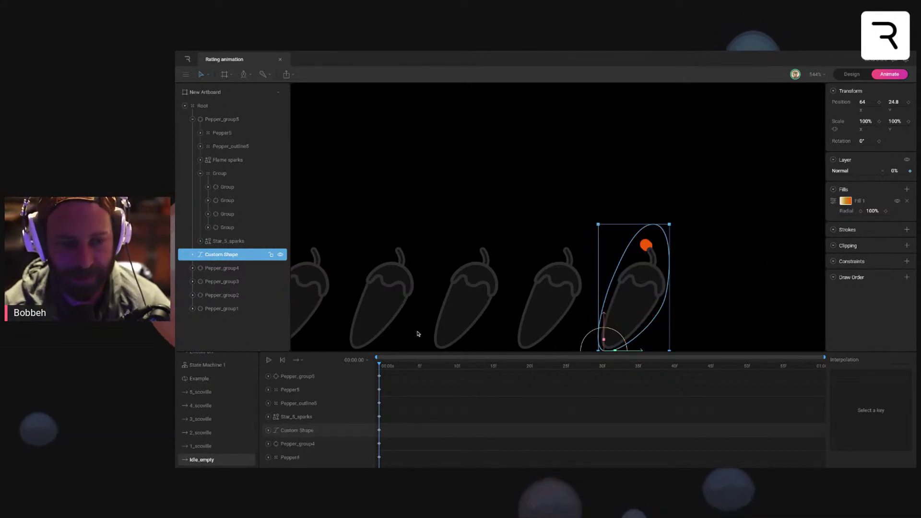
Step: Key the Flame sparks' opacity at 0% at the start of Idle_empty and of the 1_scoville to 4_scoville animations
click(232, 147)
click(234, 160)
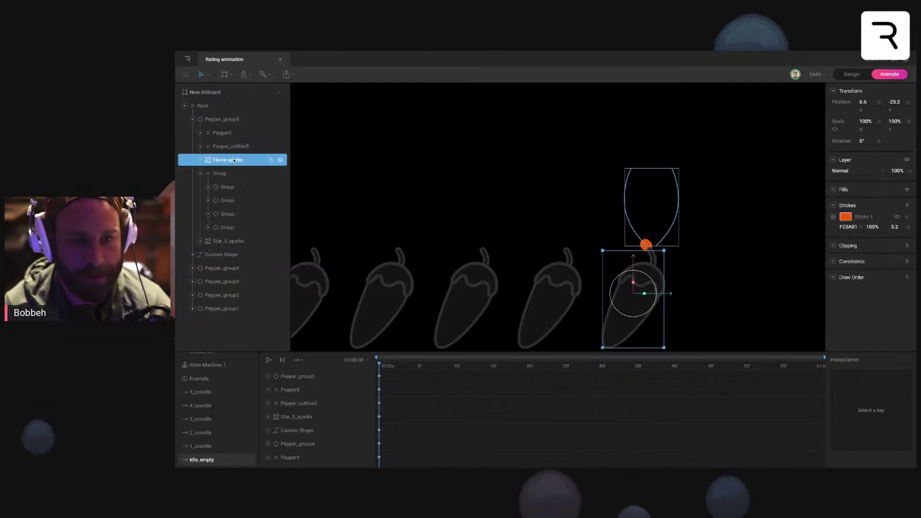
click(200, 446)
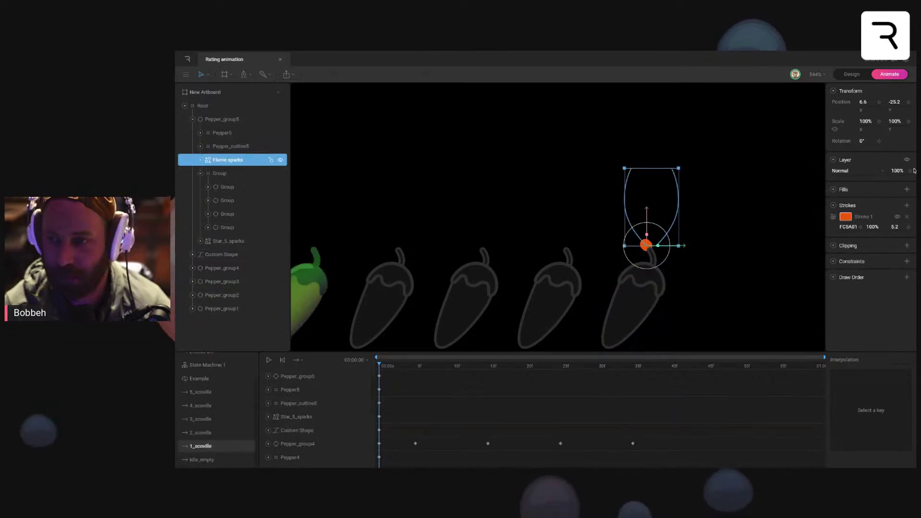
click(202, 433)
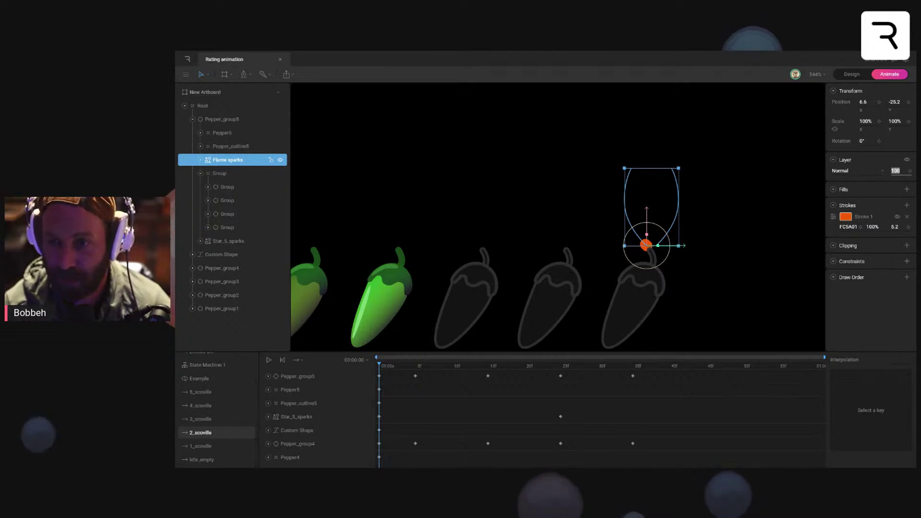
click(234, 419)
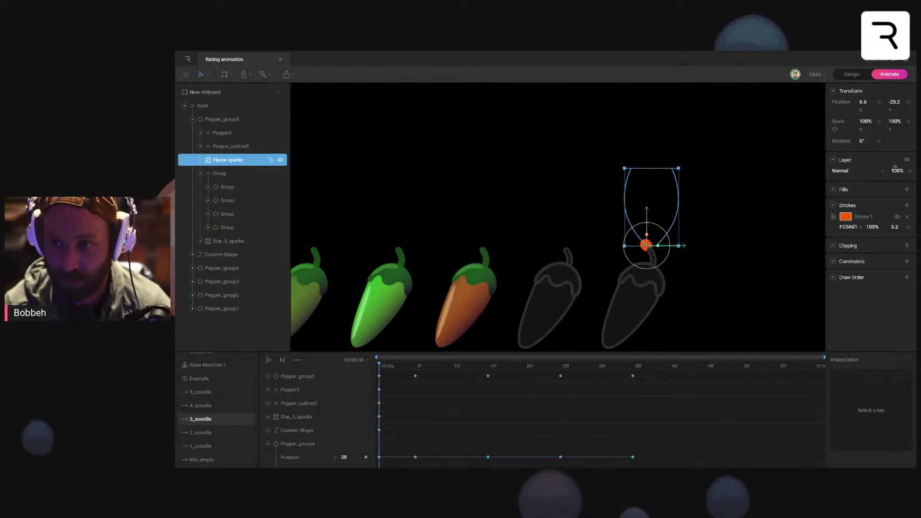
click(183, 406)
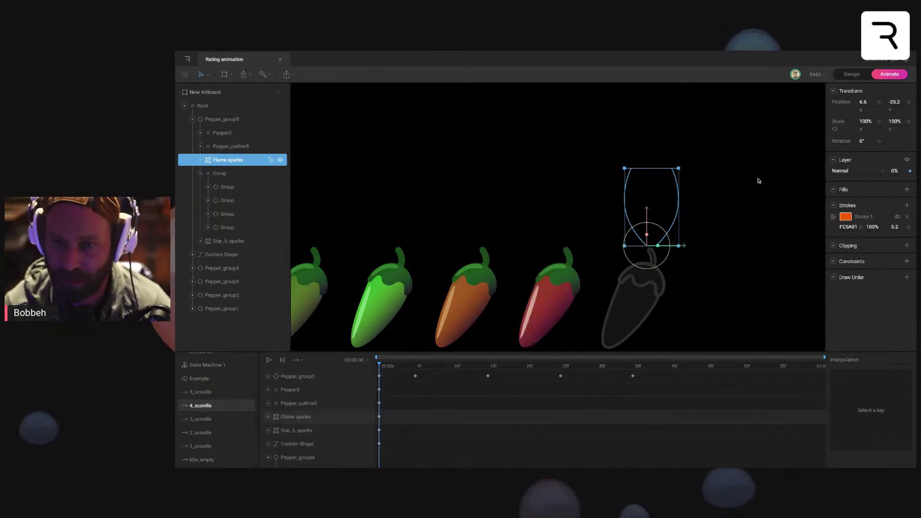
Step: Key the Flame sparks' opacity at 0% at the start of the 5_scoville animation
click(230, 392)
click(910, 171)
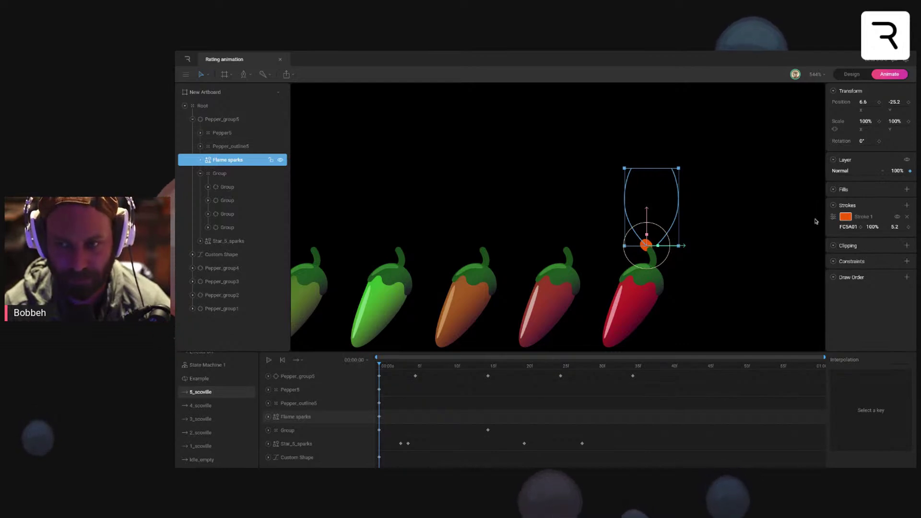
click(903, 174)
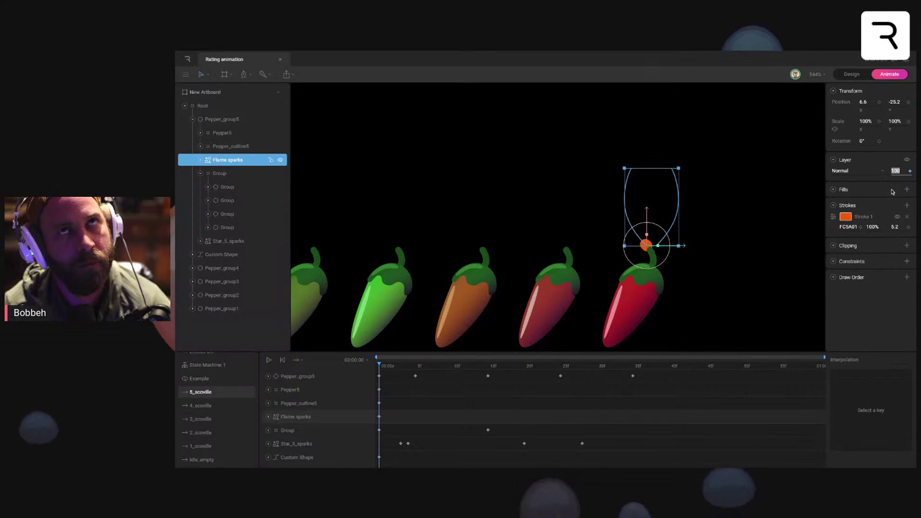
text(0)
key(Return)
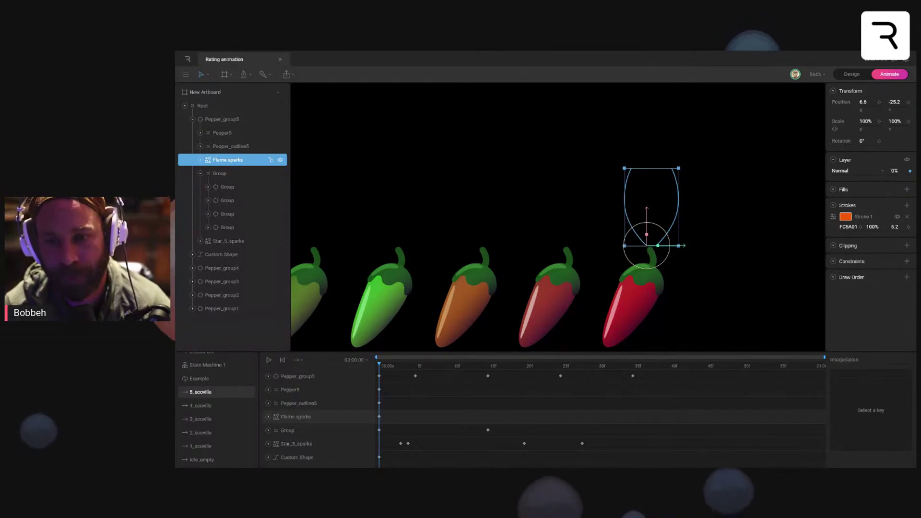
Step: Key the Flame sparks' opacity at 100% at frame 4 of 5_scoville and return the playhead to the start
key(space)
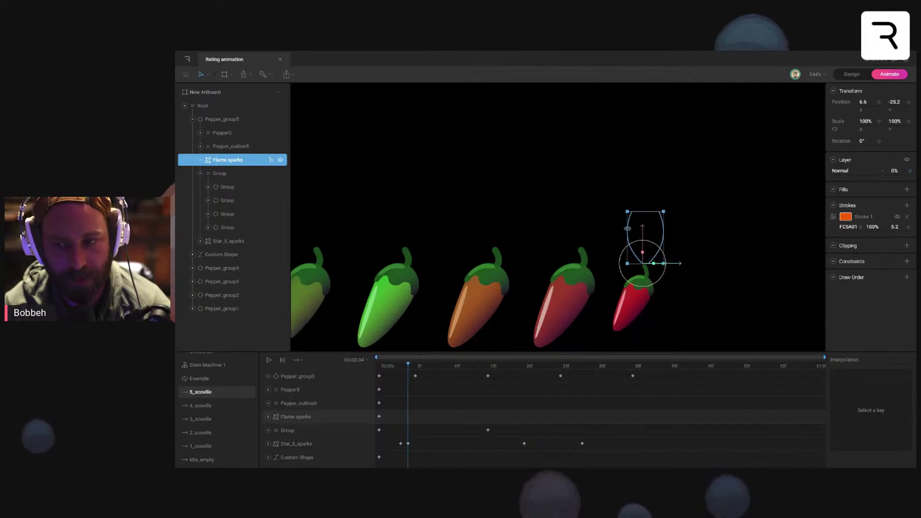
click(894, 171)
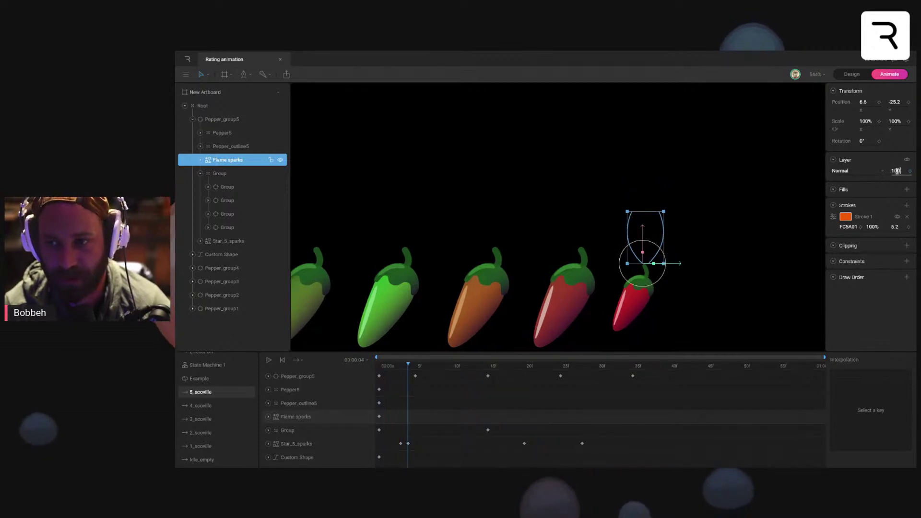
key(Return)
drag(406, 367, 378, 368)
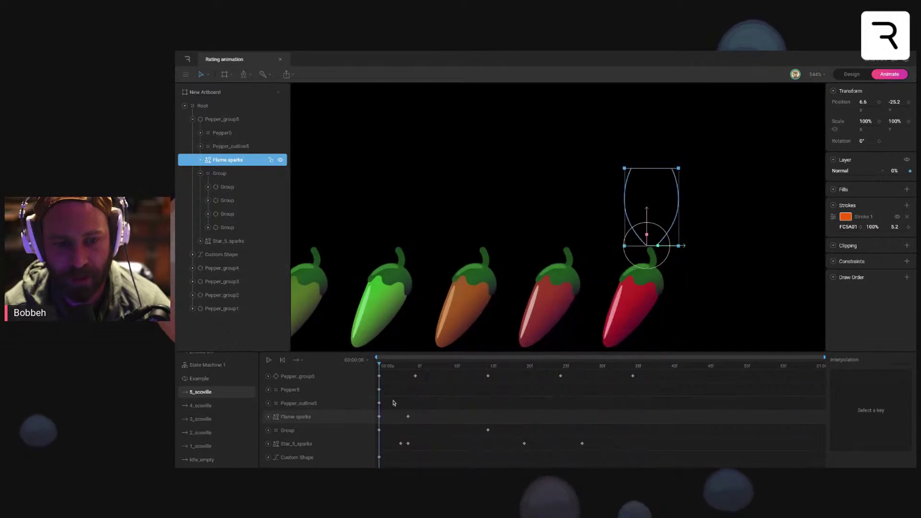
Step: Move the Flame sparks' second opacity key to the end of the 5_scoville timeline and set the starting opacity to 100%
click(409, 417)
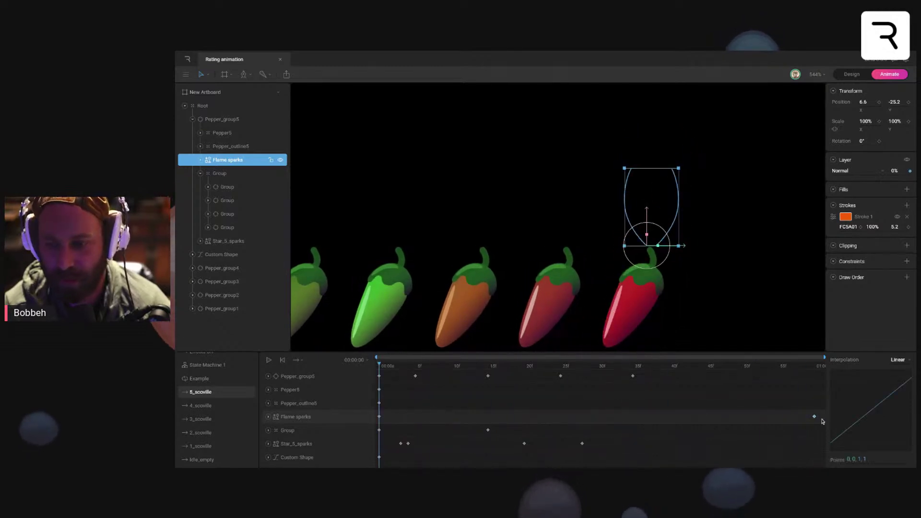
click(903, 169)
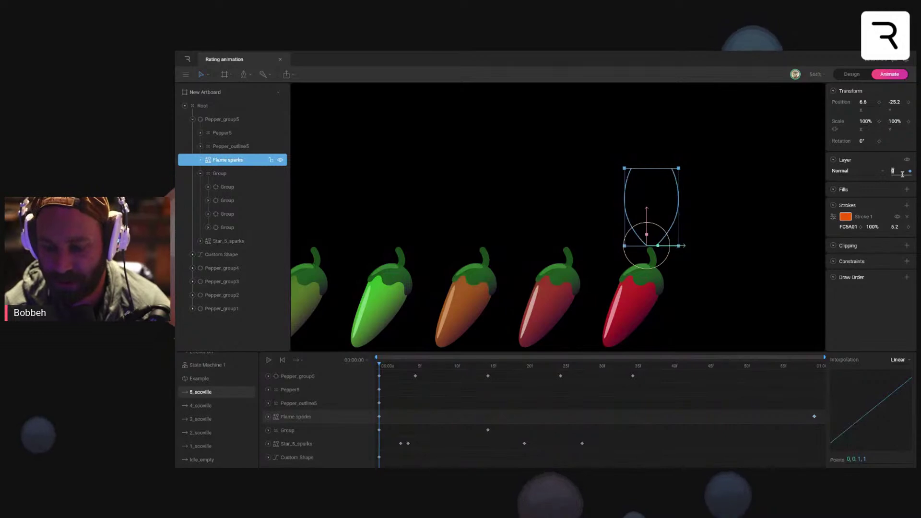
text(100)
key(Return)
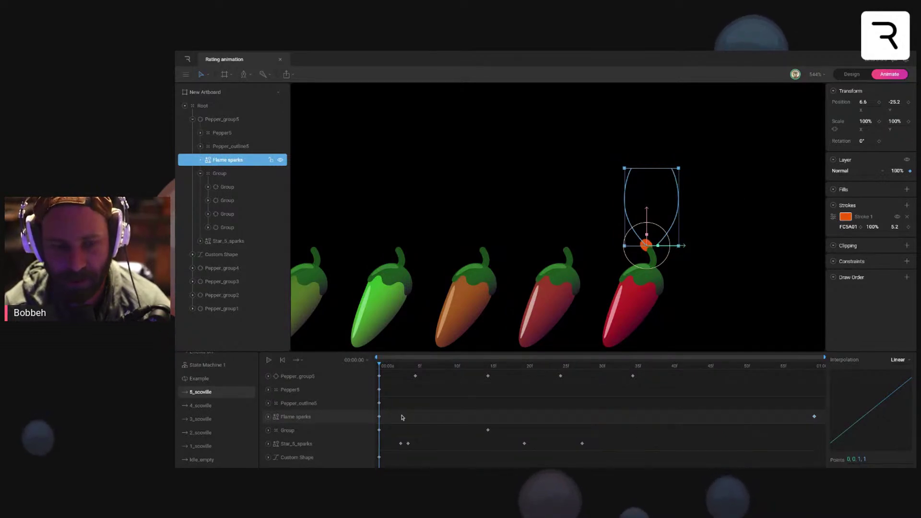
Step: Apply Hold interpolation to the Flame sparks' opacity keying and move the second key to frame 15, aligned with the Group key
click(898, 359)
click(897, 372)
drag(453, 367, 488, 367)
drag(815, 418, 488, 418)
Step: Set the Flame sparks' opacity to 0% on the starting key of 5_scoville and play the animation
drag(490, 367, 379, 367)
drag(389, 414, 373, 421)
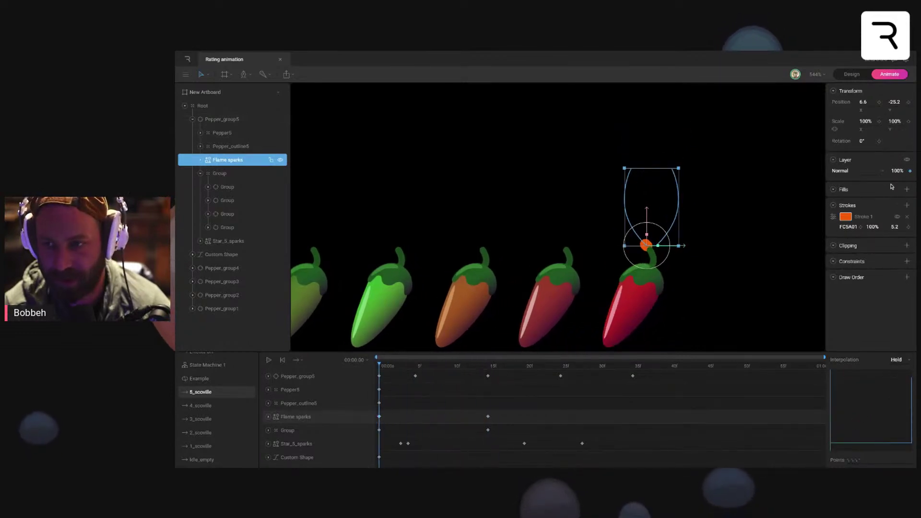
click(898, 170)
text(0)
key(Return)
key(space)
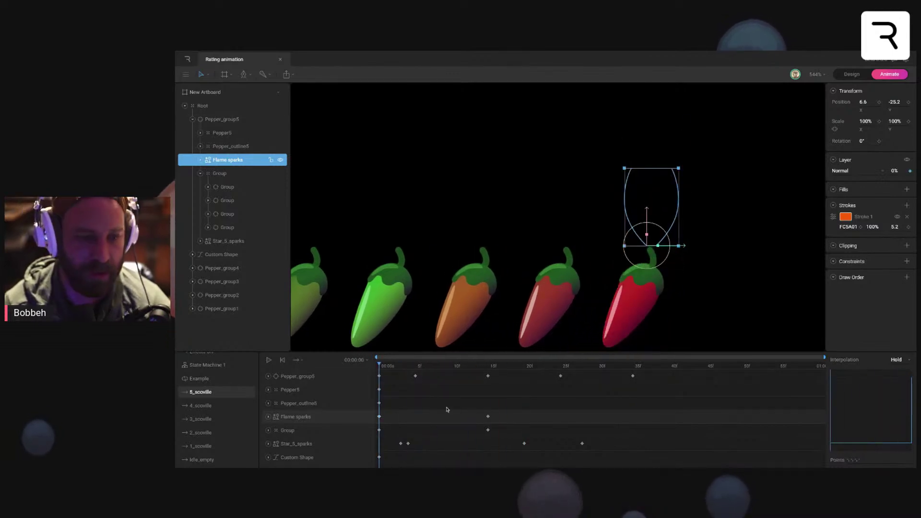
Step: Add a layer named Effects Layer to State Machine 1 and reposition its Any State node
click(433, 196)
click(207, 365)
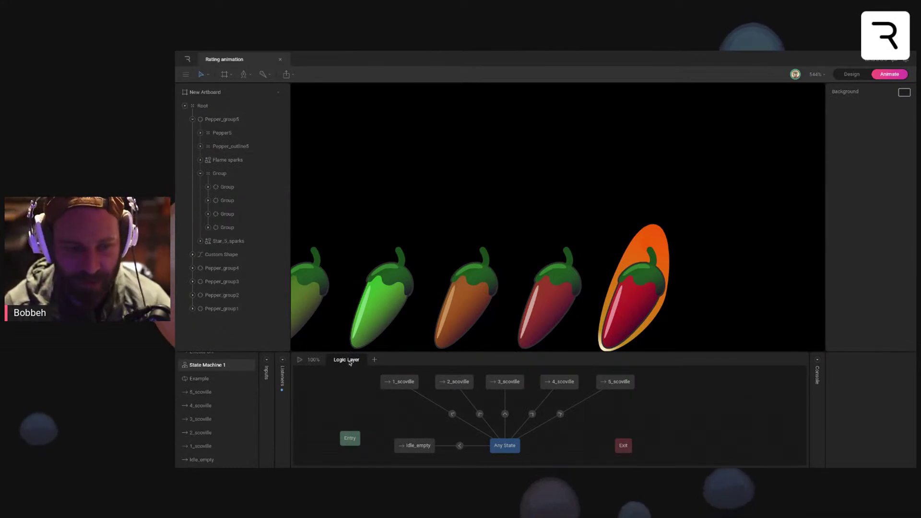
click(374, 359)
double_click(383, 360)
text(Effects Layer)
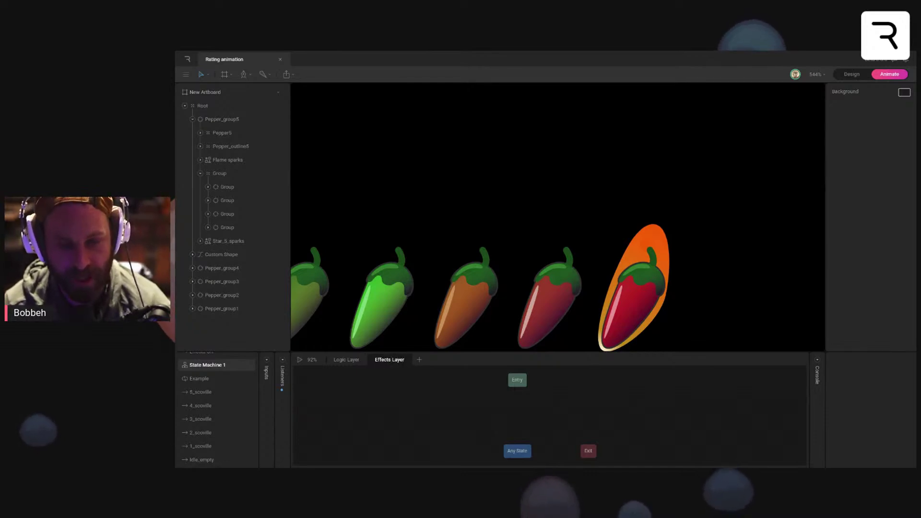
drag(524, 455, 473, 455)
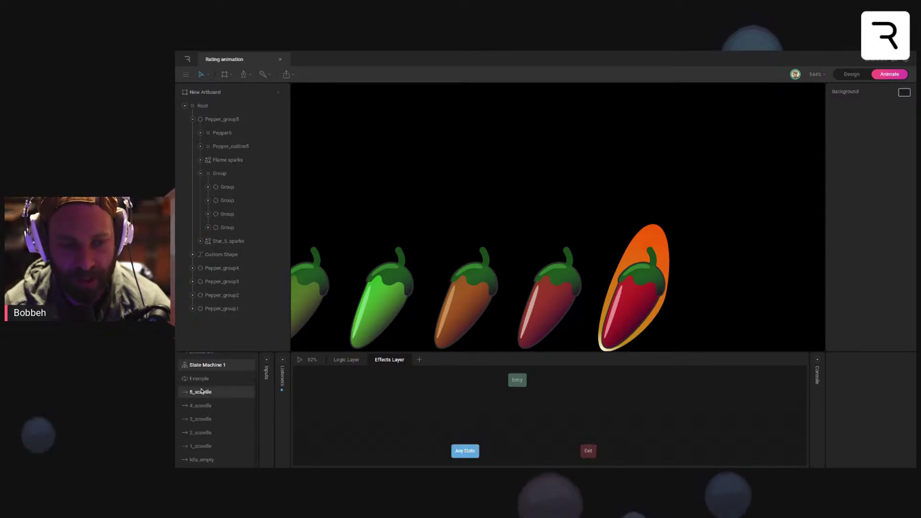
Step: Examine the 5_scoville animation and its state in the Logic Layer, and return to the Effects Layer
click(216, 392)
click(231, 365)
click(347, 360)
click(595, 404)
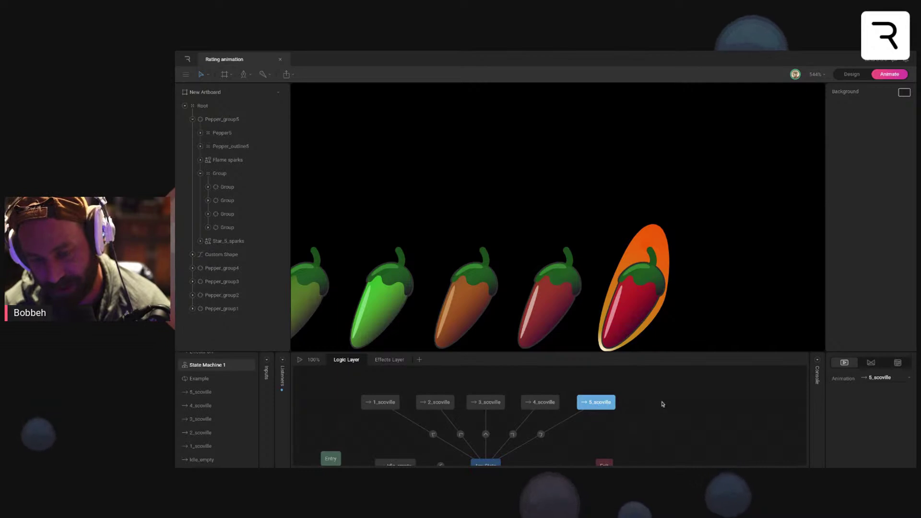
click(390, 361)
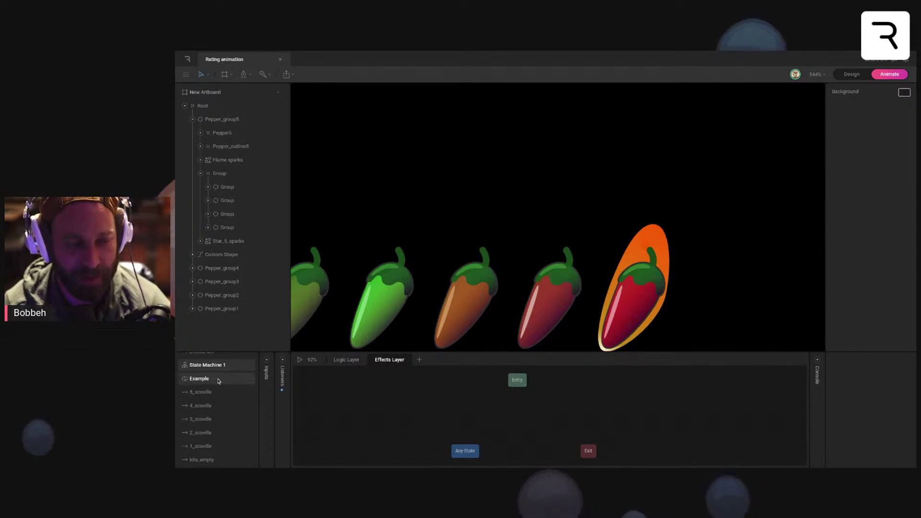
Step: Add the Effects Off and Effects 5 animations as states around Any State in the Effects Layer
scroll(220, 421, up, 2)
drag(211, 387, 408, 445)
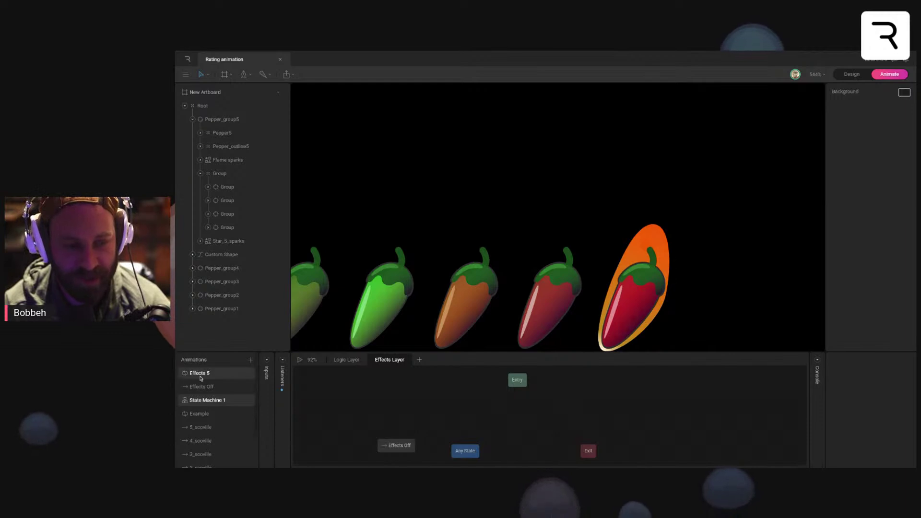
drag(214, 376, 428, 429)
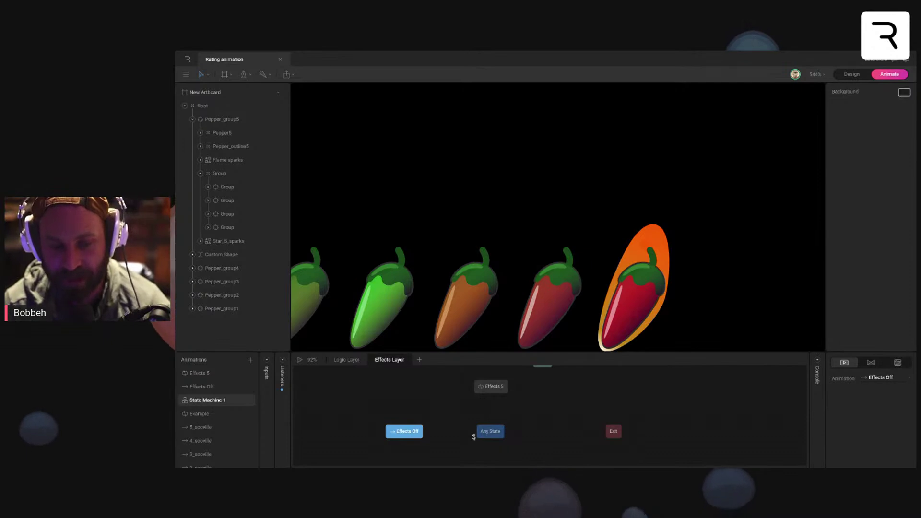
drag(420, 433, 407, 433)
Step: Create five separate transitions from Any State to Effects Off
drag(474, 432, 404, 432)
drag(474, 433, 404, 433)
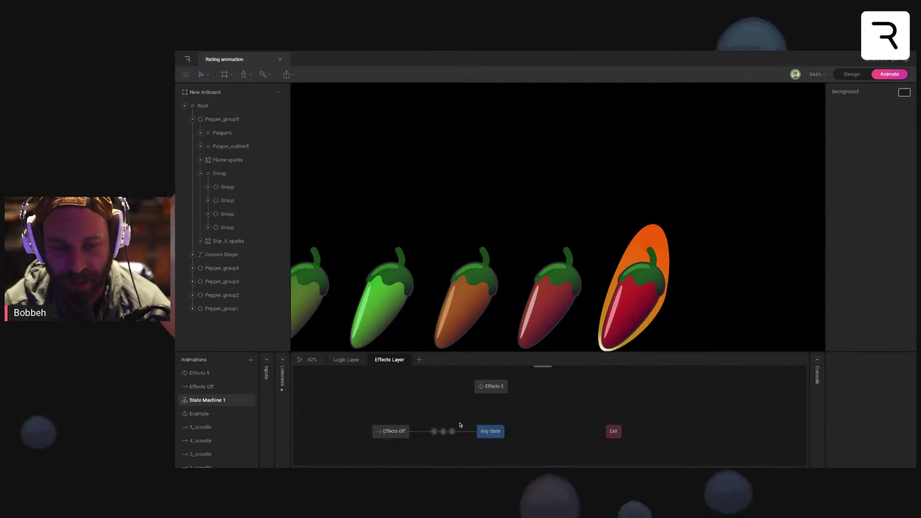
drag(475, 434, 404, 433)
click(458, 432)
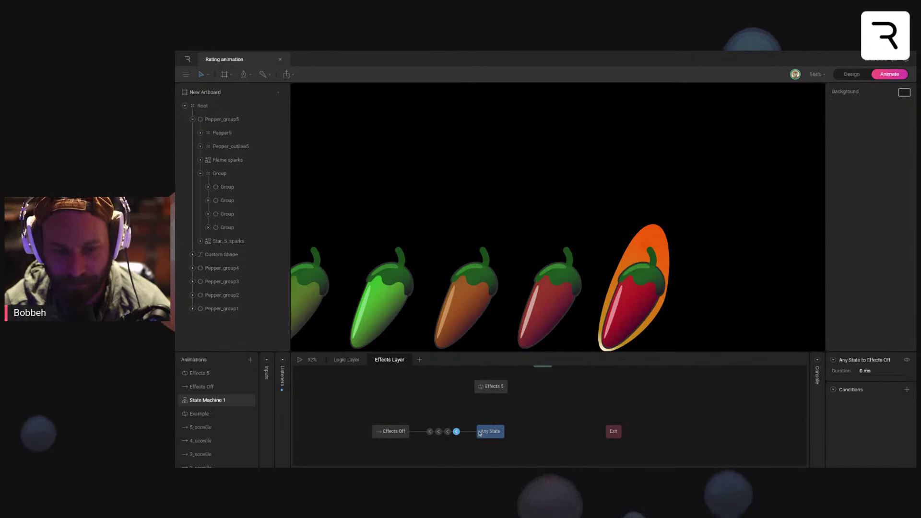
drag(475, 432, 404, 433)
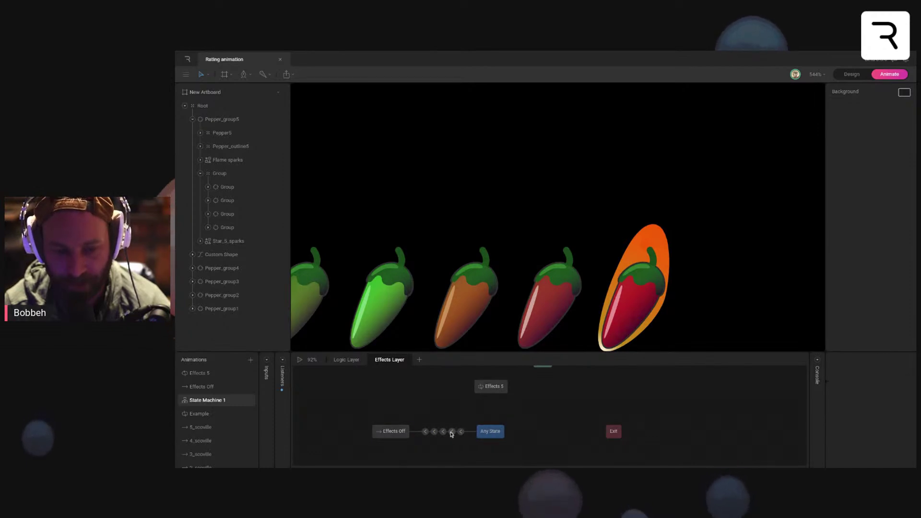
Step: Add conditions to the first three Any State to Effects Off transitions nearest Any State: rating == 0, rating == 1 and rating == 2
click(460, 432)
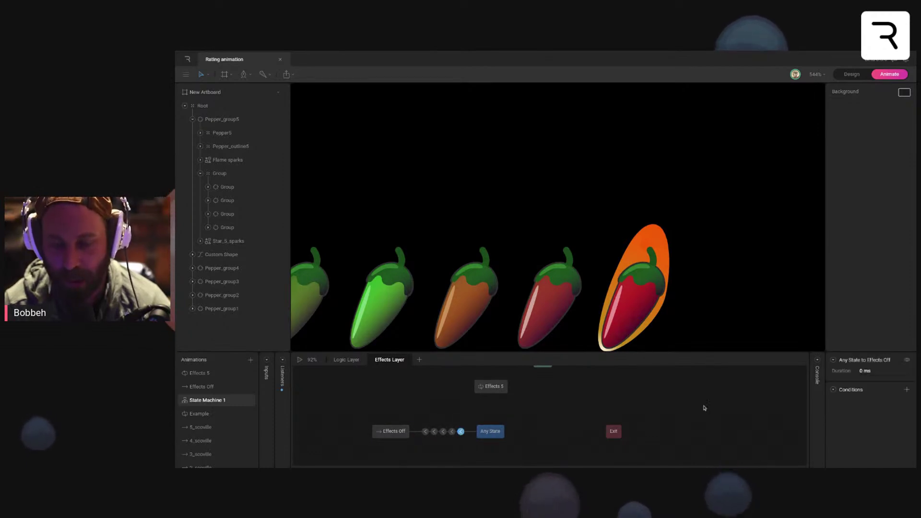
click(907, 389)
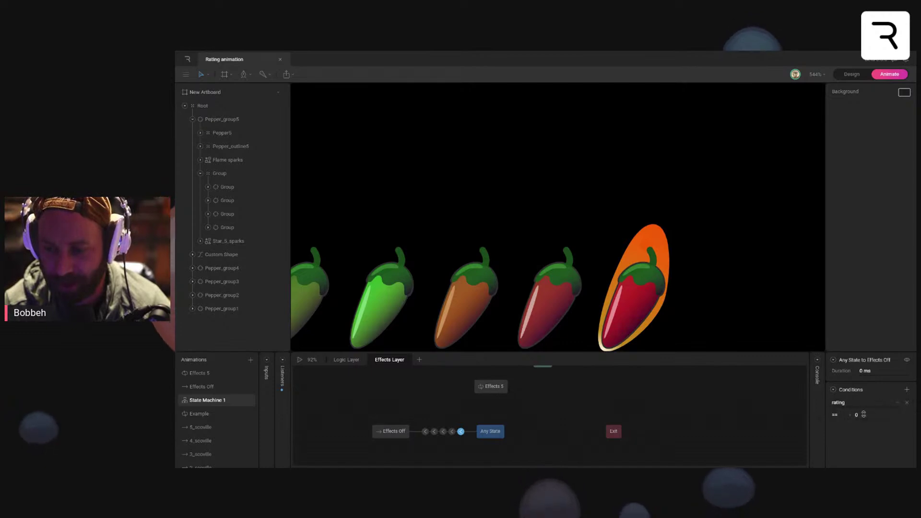
click(454, 433)
click(906, 391)
click(866, 413)
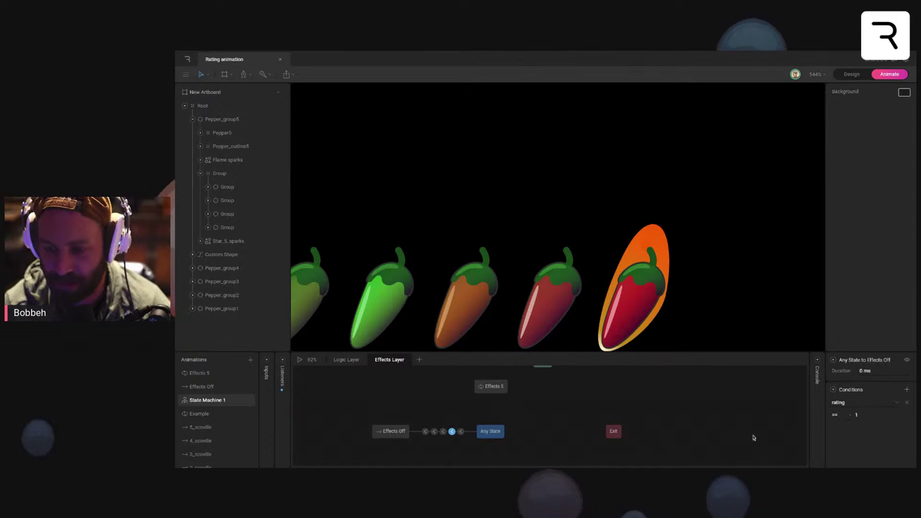
click(443, 431)
click(907, 390)
click(854, 417)
click(857, 416)
text(2)
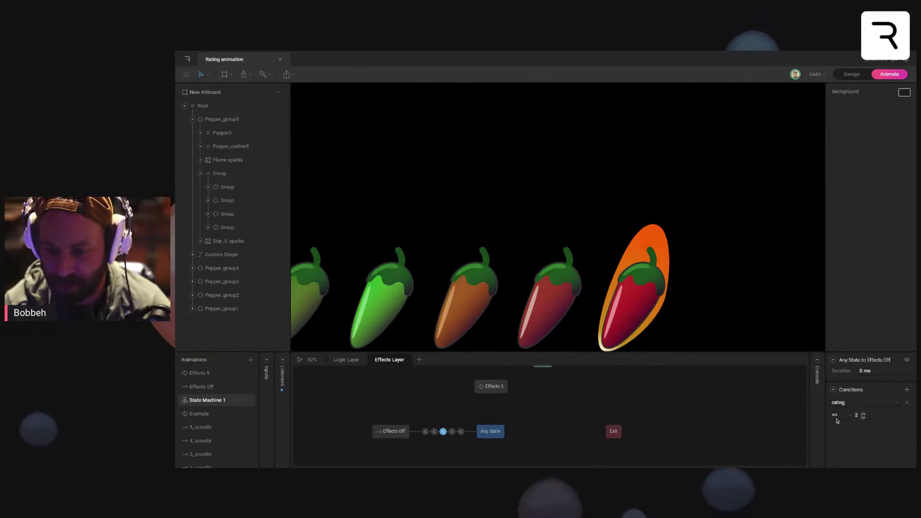
Step: Add a rating == condition to each of the remaining two Any State to Effects Off transitions and edit their comparison values
click(434, 432)
click(907, 390)
click(856, 418)
click(858, 416)
click(426, 432)
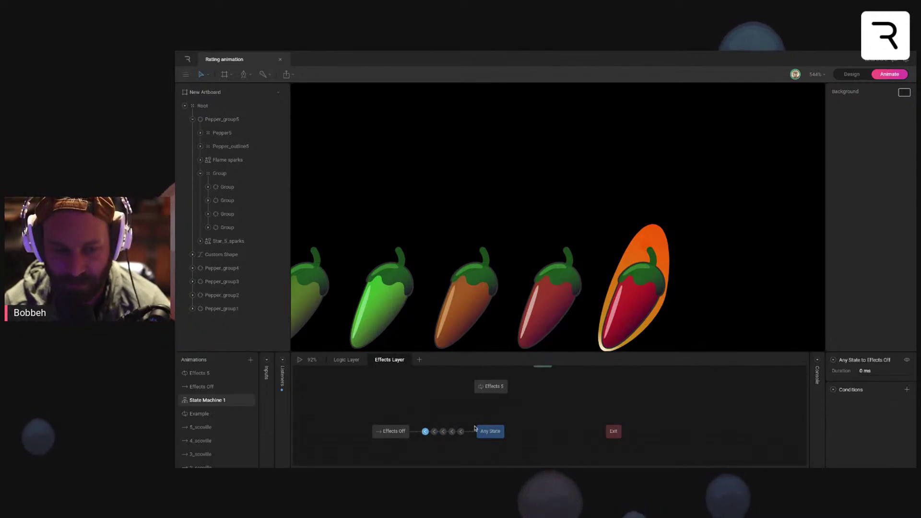
click(906, 390)
click(857, 417)
click(868, 416)
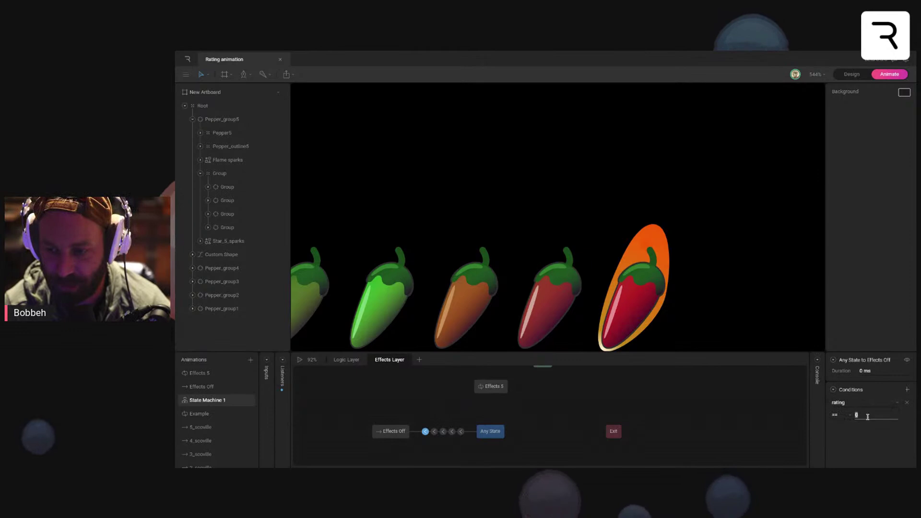
Step: Create a transition from Any State to Effects 5 with the condition rating == 5
drag(452, 413, 496, 395)
drag(498, 430, 498, 391)
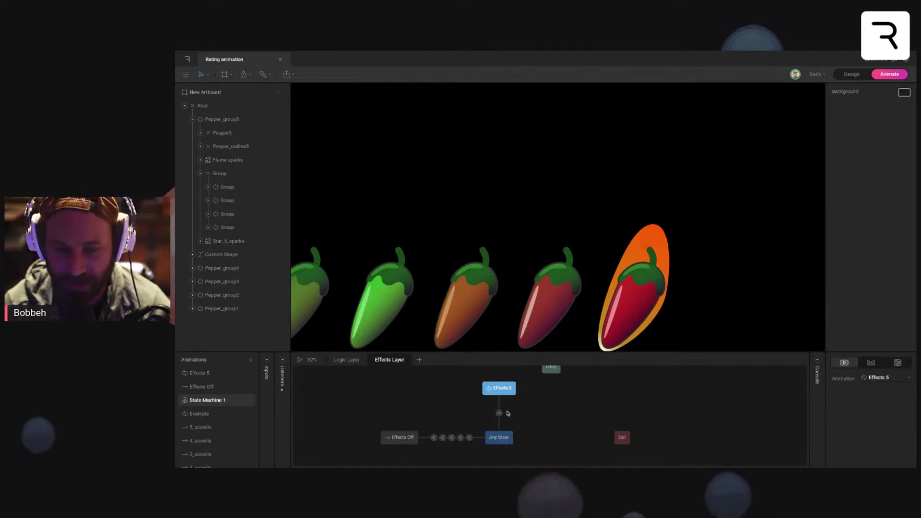
click(499, 413)
click(907, 390)
click(855, 417)
click(856, 422)
Step: Play the state machine and test each rating from the first to the fifth pepper, and stop playback
scroll(761, 275, down, 5)
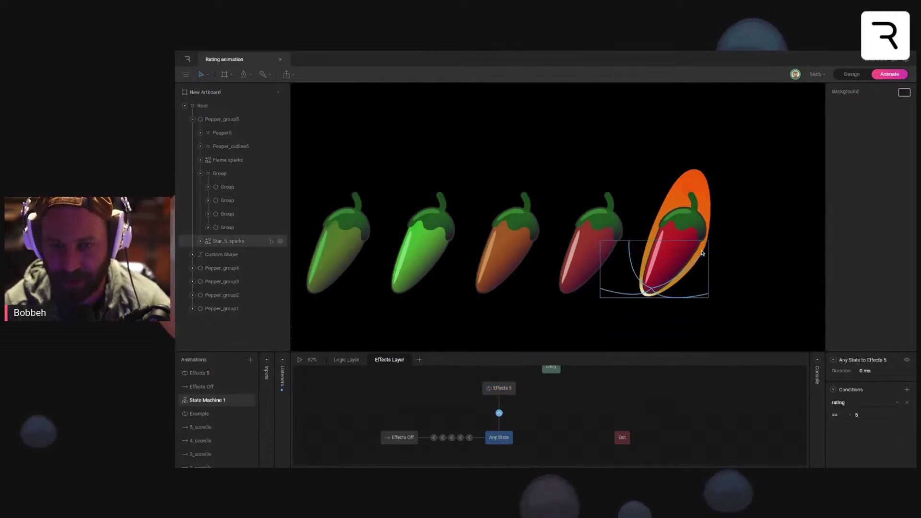
key(space)
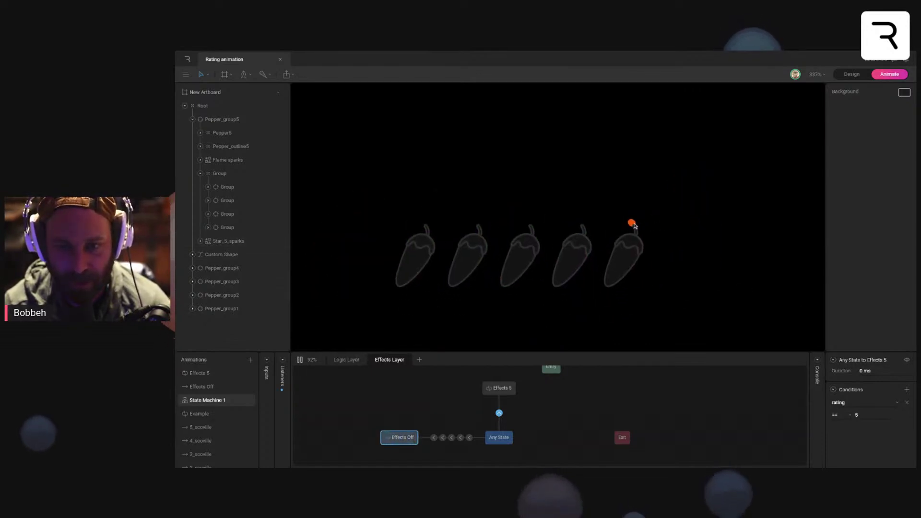
click(421, 270)
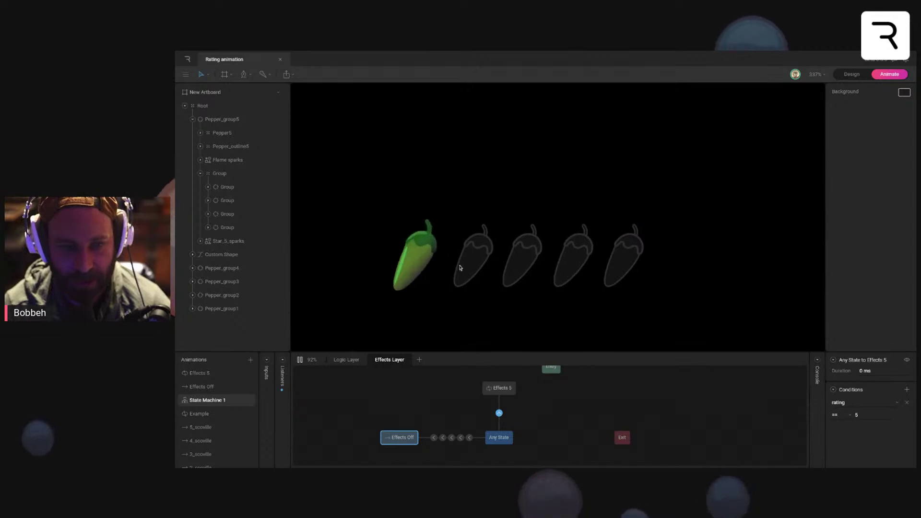
click(469, 264)
click(519, 263)
click(571, 261)
click(631, 269)
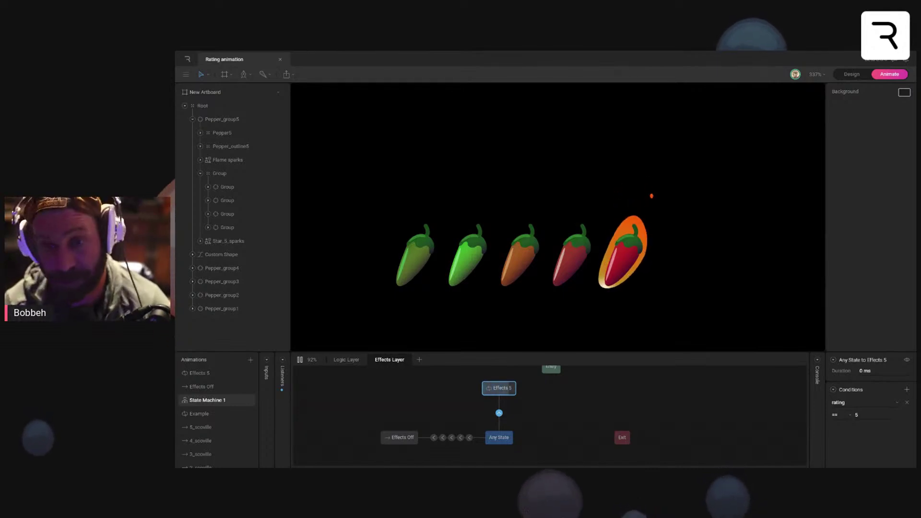
click(301, 361)
Step: Set the Flame sparks opacity to 0% in the Idle_empty animation
scroll(209, 456, down, 2)
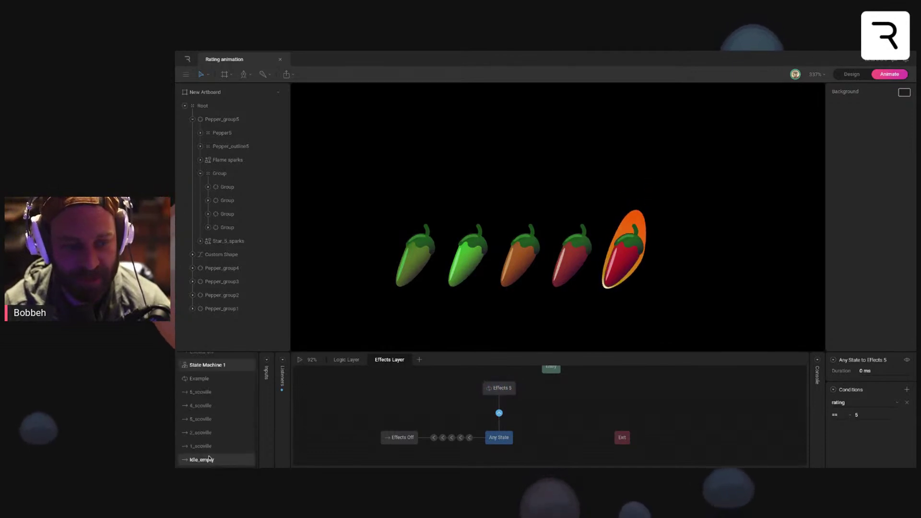
click(207, 459)
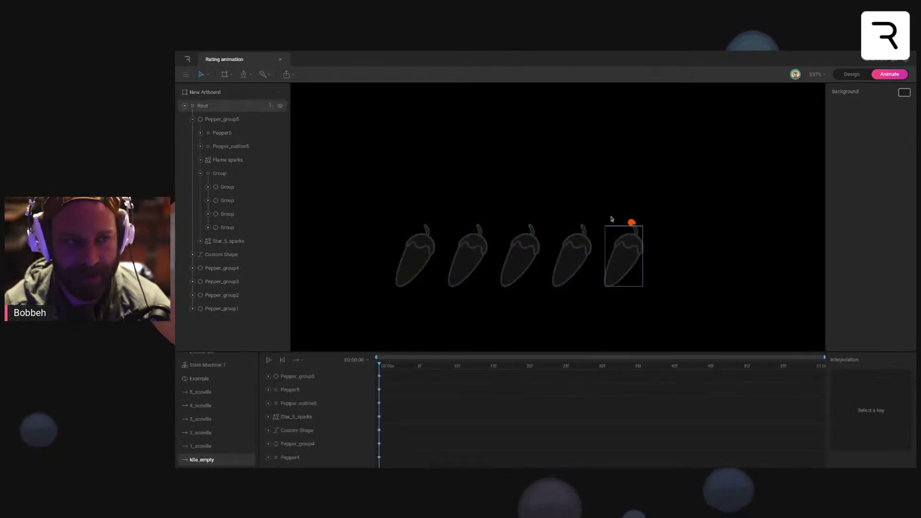
click(620, 199)
click(898, 170)
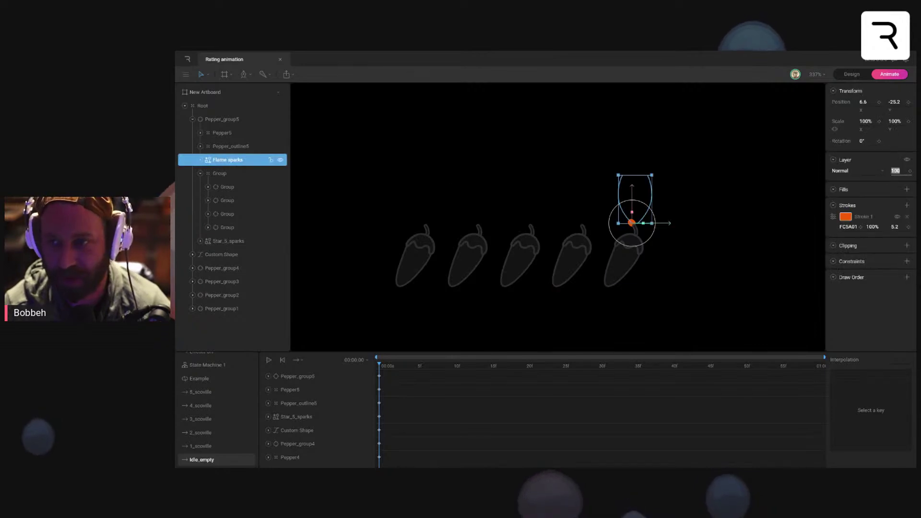
text(0)
Step: Play State Machine 1 and test switching between the fifth pepper and lower ratings, and between the first two peppers
click(207, 365)
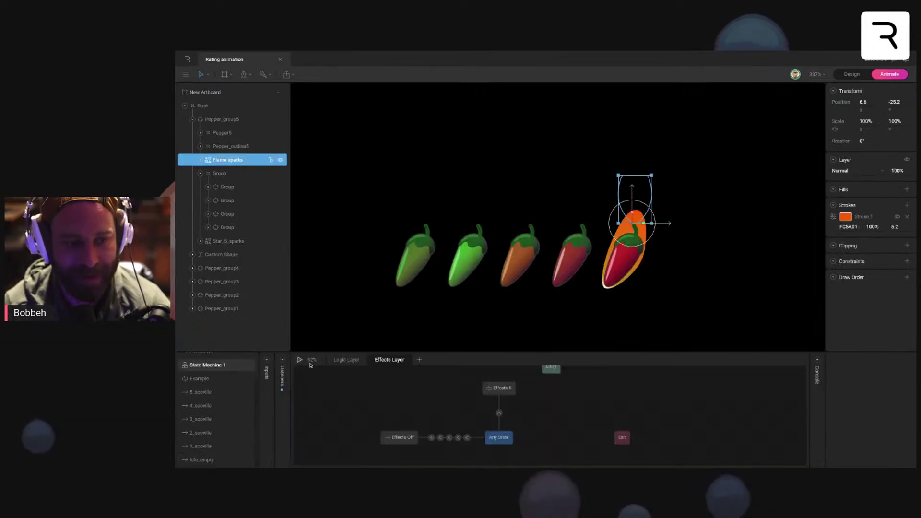
click(300, 360)
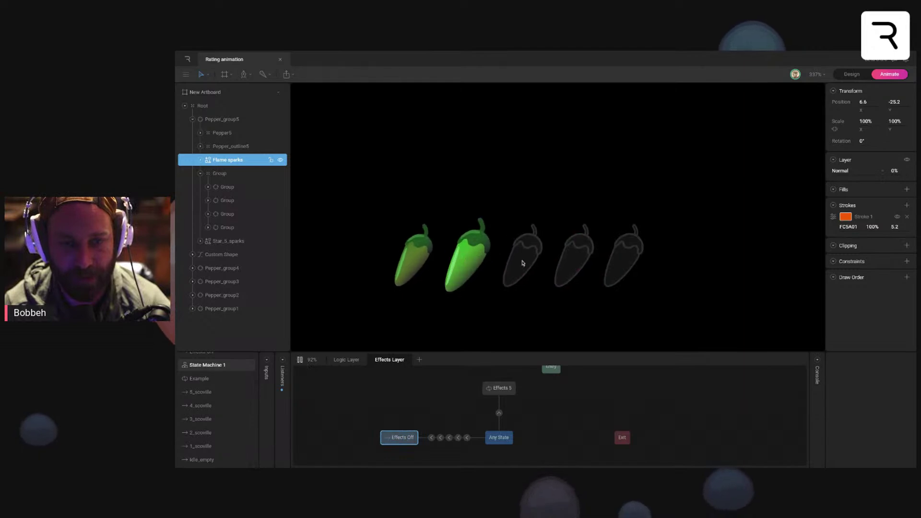
click(579, 266)
click(630, 265)
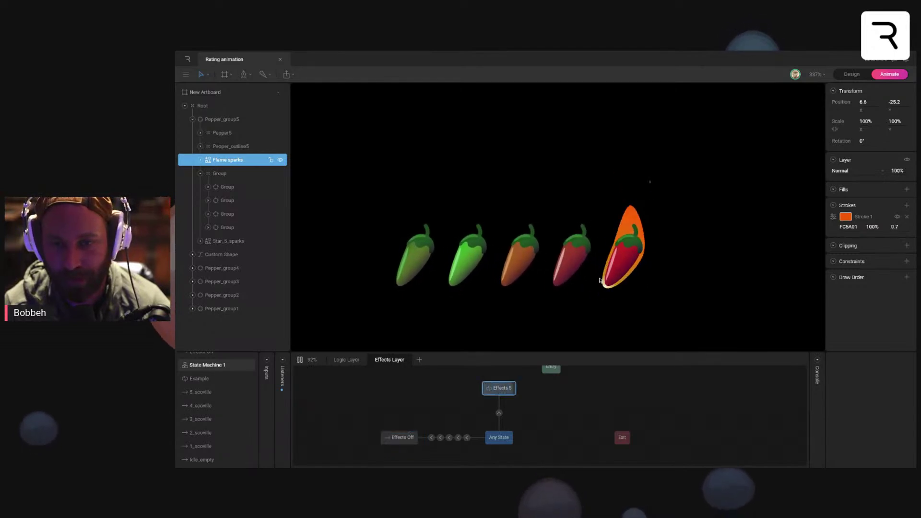
click(572, 267)
click(626, 268)
click(523, 262)
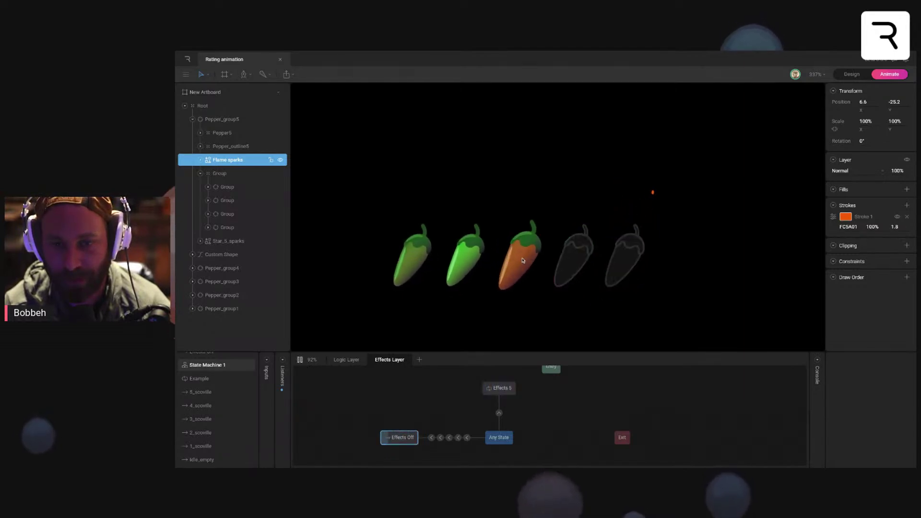
click(567, 266)
click(625, 263)
click(468, 262)
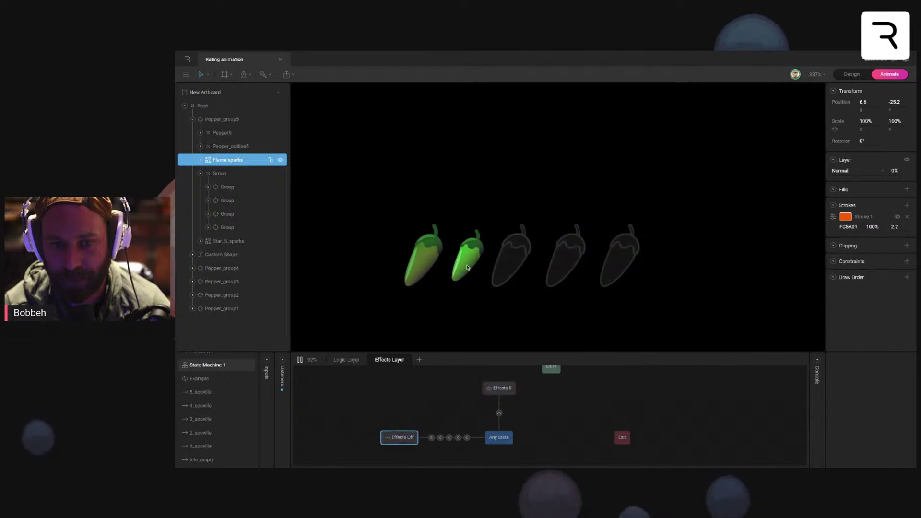
click(415, 265)
click(461, 269)
click(418, 268)
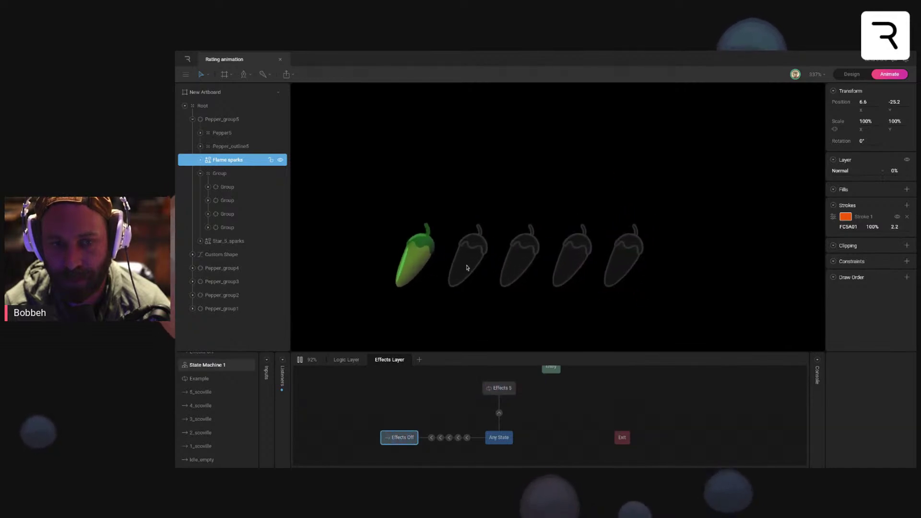
click(463, 267)
click(422, 269)
click(463, 267)
click(414, 267)
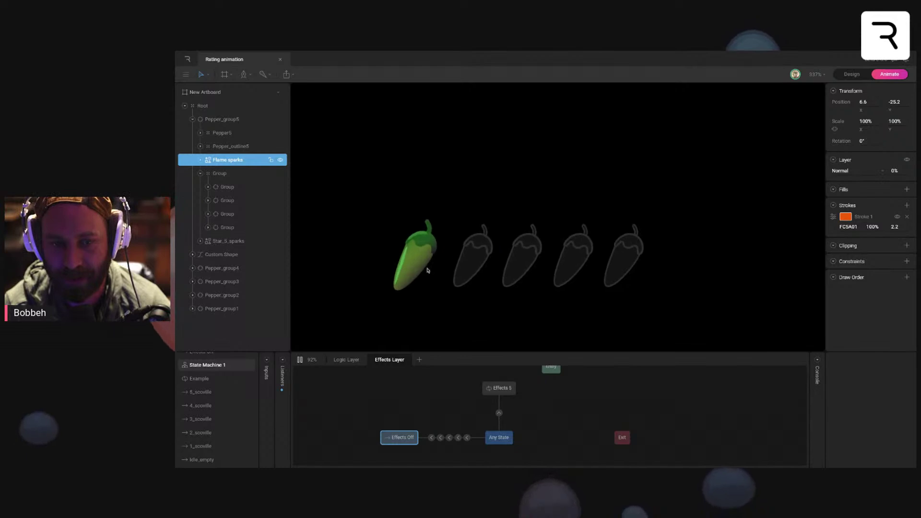
click(462, 267)
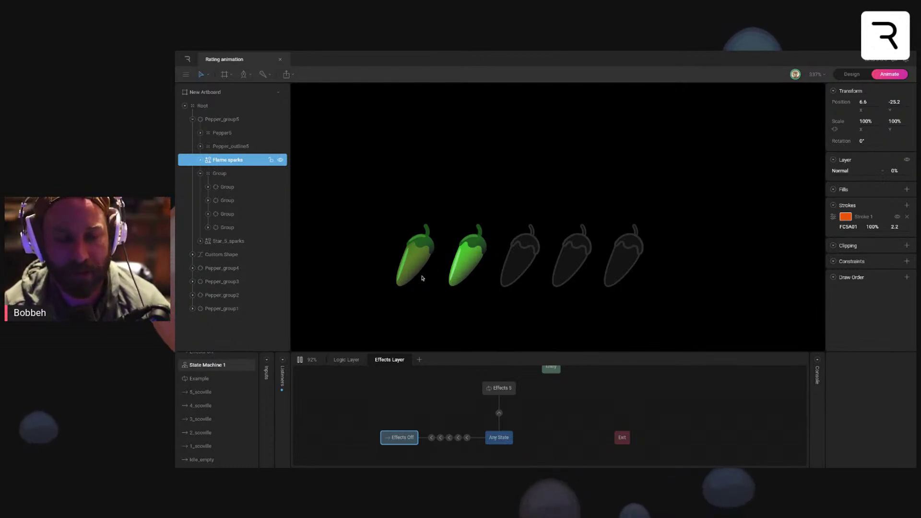
click(301, 360)
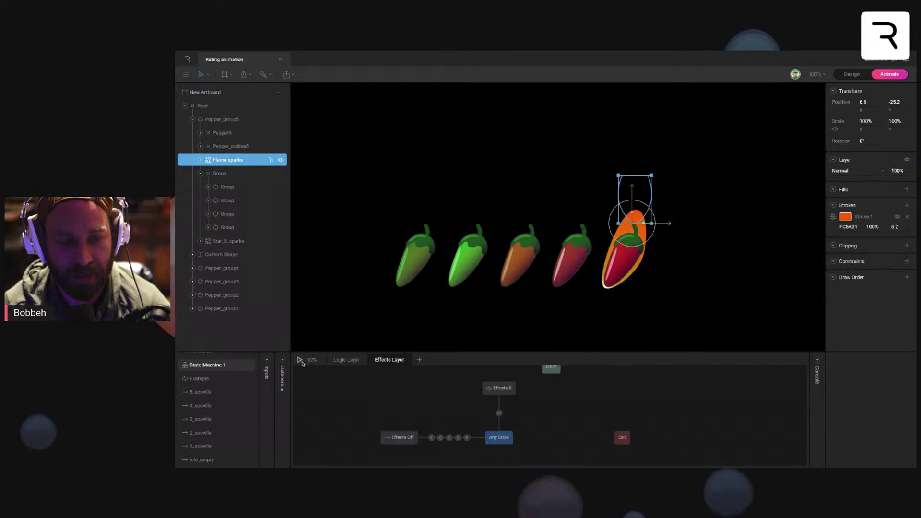
click(588, 323)
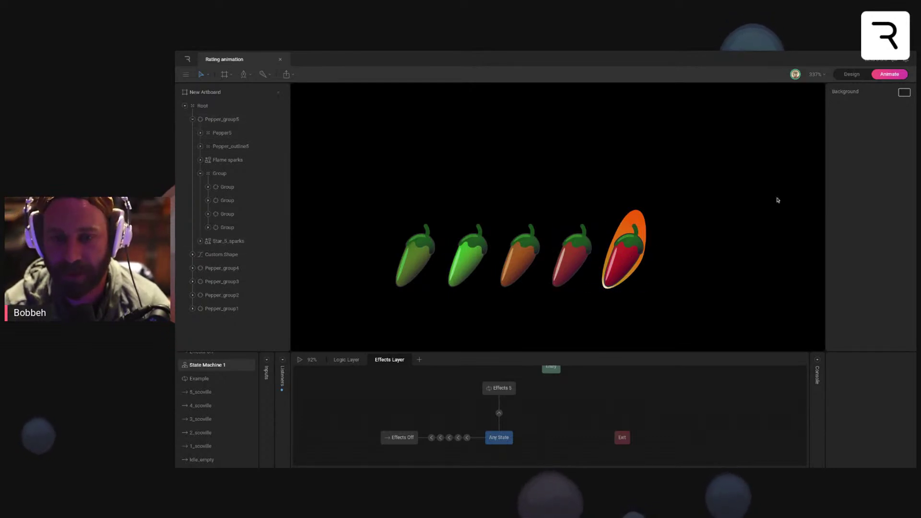
Step: In Design mode, duplicate Star_5_sparks, move the copy over to the fourth pepper and place it inside Pepper_group4
click(852, 74)
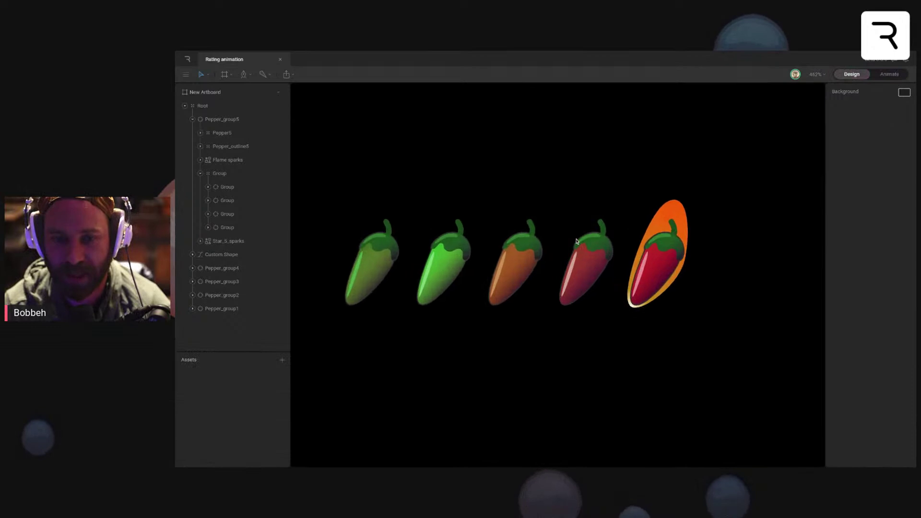
scroll(576, 240, up, 3)
click(688, 329)
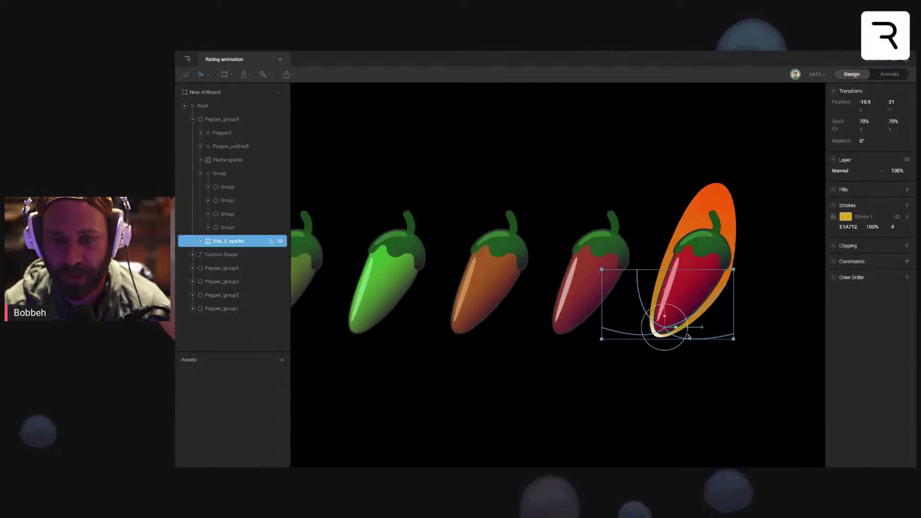
key(ctrl+d)
drag(700, 327, 596, 328)
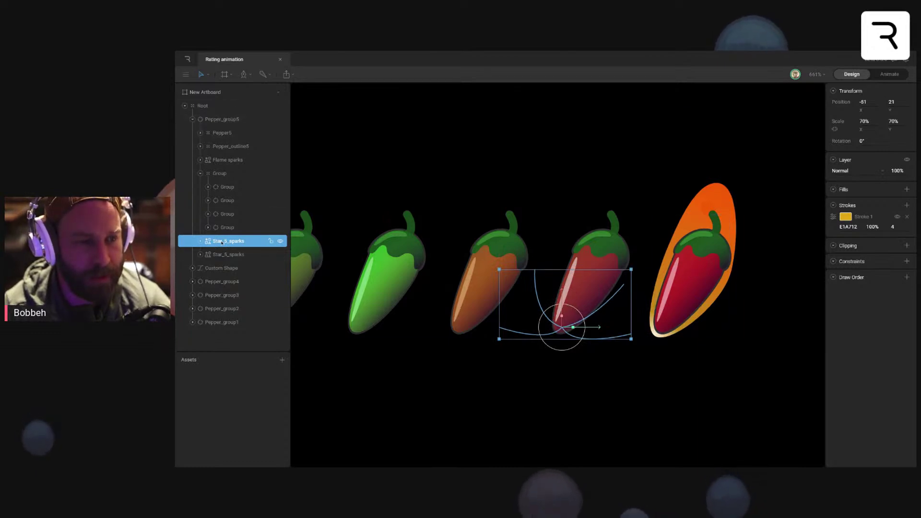
drag(226, 241, 226, 283)
click(192, 269)
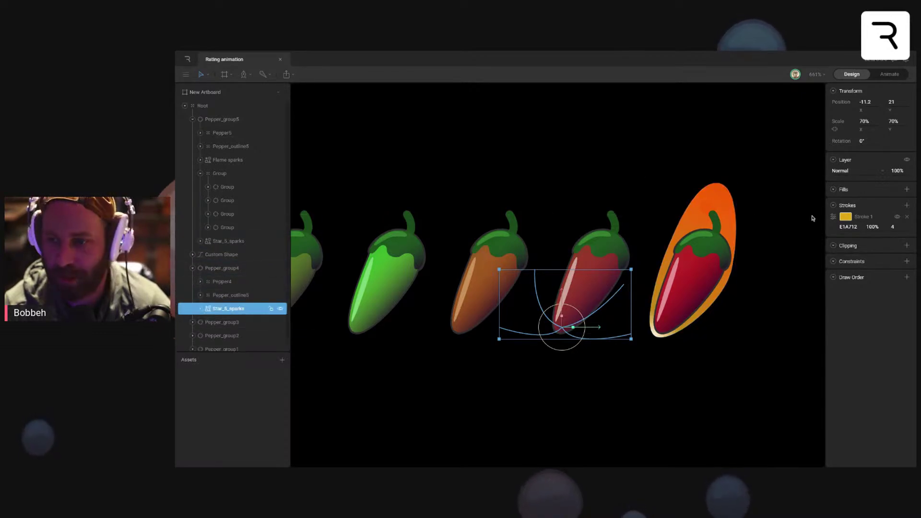
Step: Change the copied sparks' stroke color to light grey BDBDBD
click(848, 219)
drag(794, 248, 762, 247)
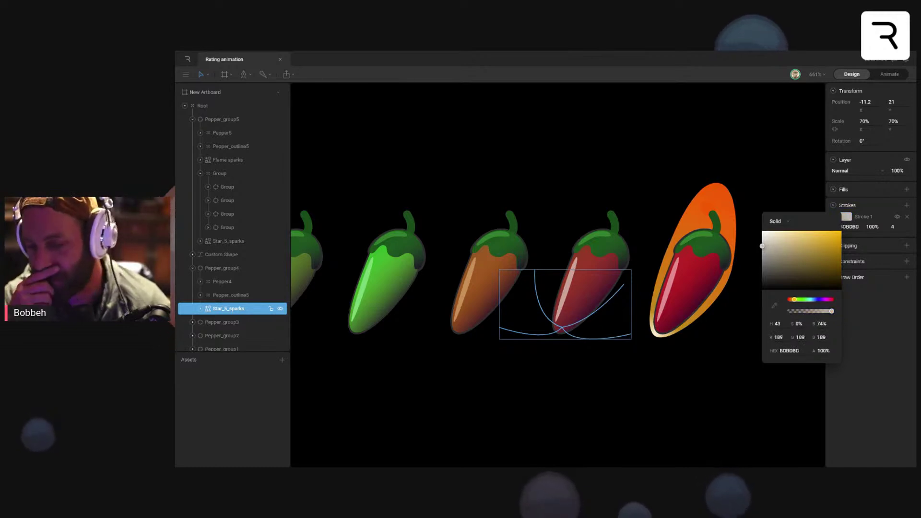
click(605, 175)
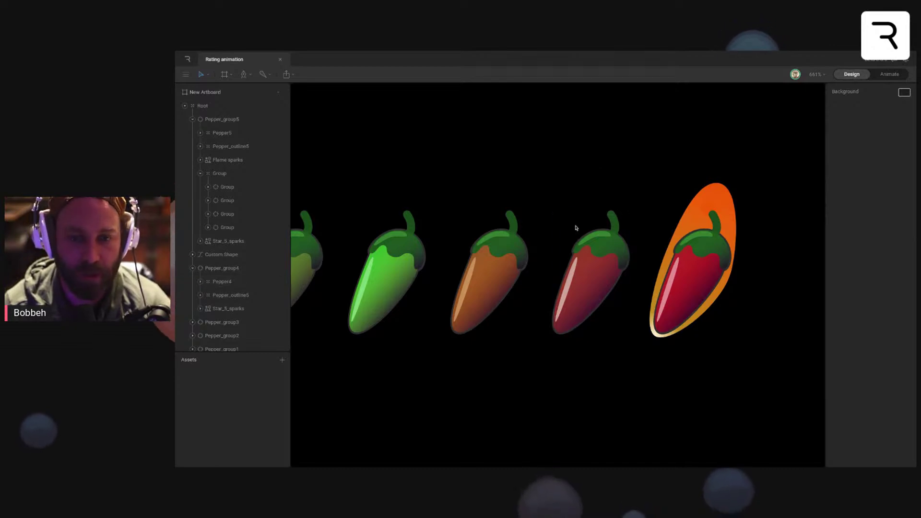
Step: Draw a wavy, open four-point path with the Pen tool rising from the fourth pepper's tip to well above it, and select it
scroll(603, 243, up, 2)
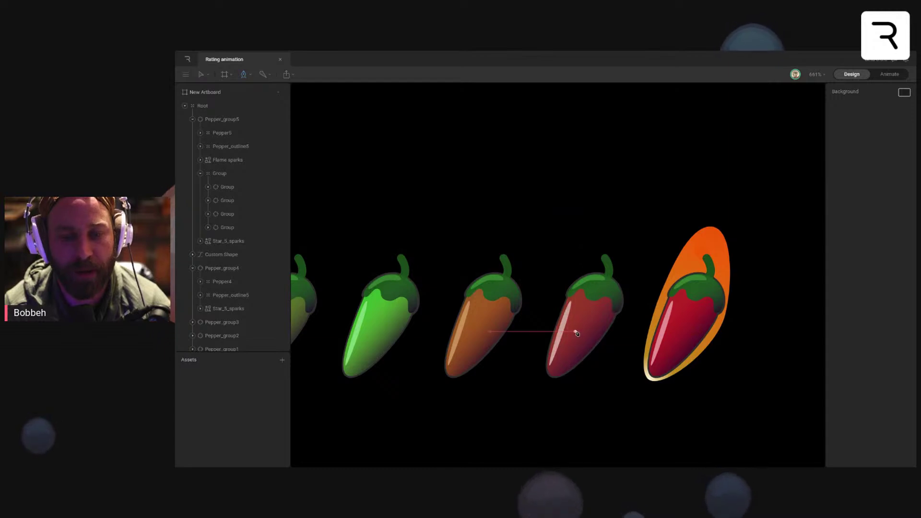
drag(556, 322, 556, 402)
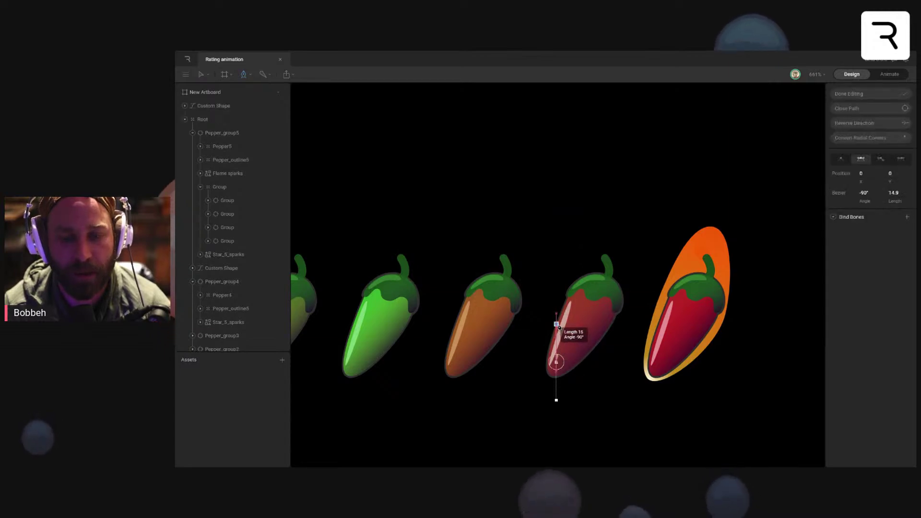
drag(540, 253, 539, 233)
mouse_move(566, 168)
mouse_down()
mouse_move(565, 147)
mouse_move(557, 182)
mouse_up()
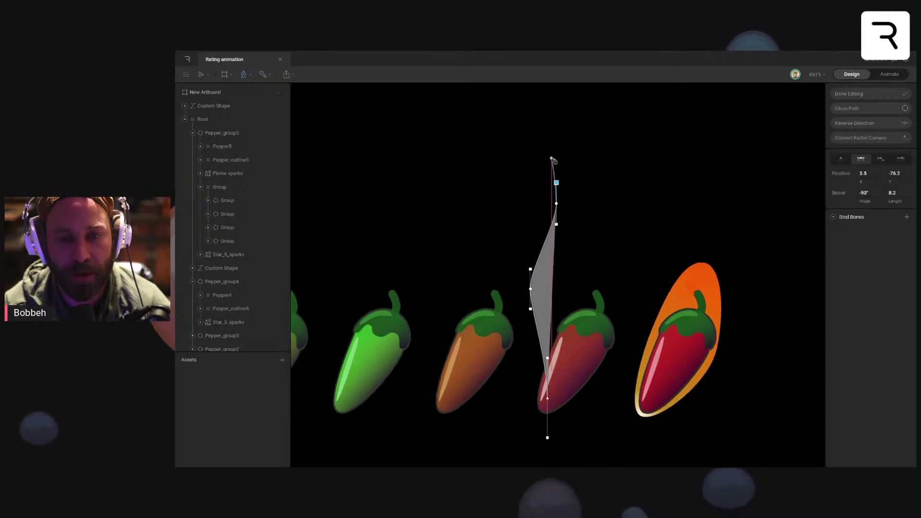
click(553, 153)
click(862, 98)
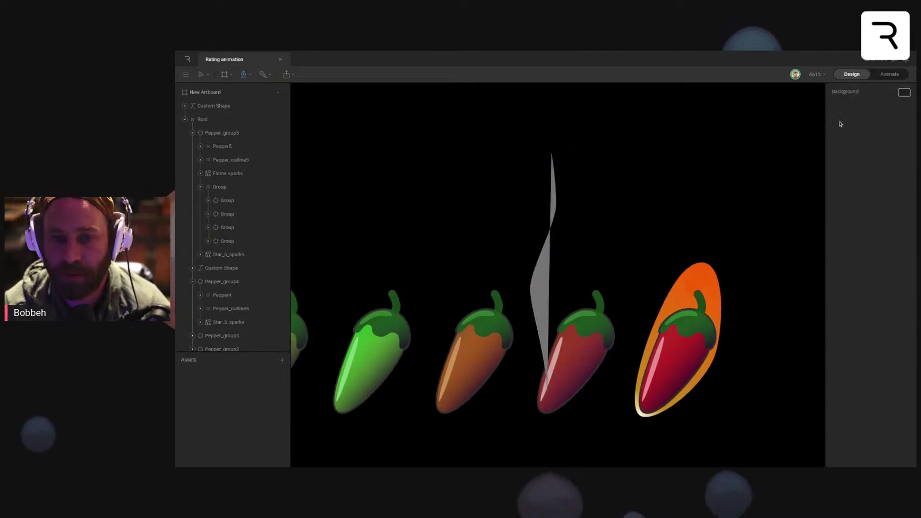
click(552, 269)
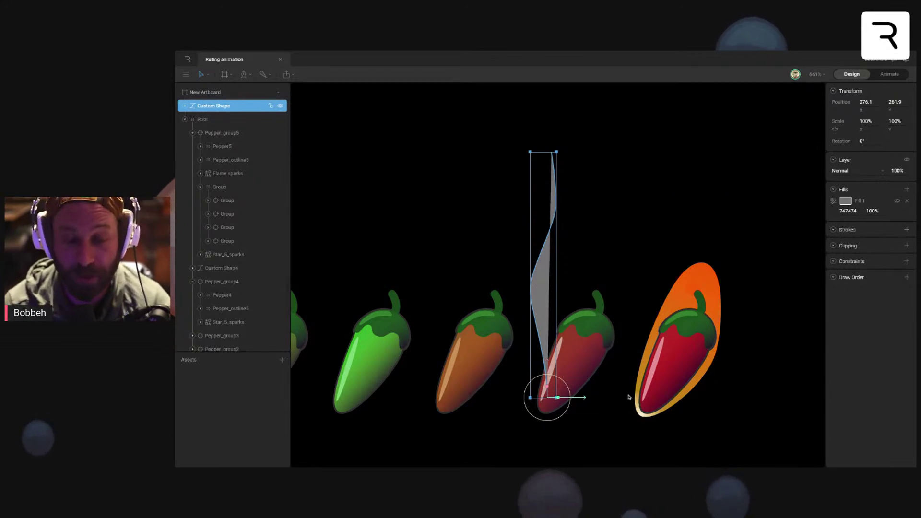
Step: Duplicate the wavy path twice, placing each copy further up along the fourth pepper from its tip toward the stem
key(ctrl+d)
drag(541, 300, 558, 252)
key(ctrl+d)
drag(542, 301, 562, 254)
click(655, 269)
drag(656, 268, 638, 312)
scroll(637, 312, down, 3)
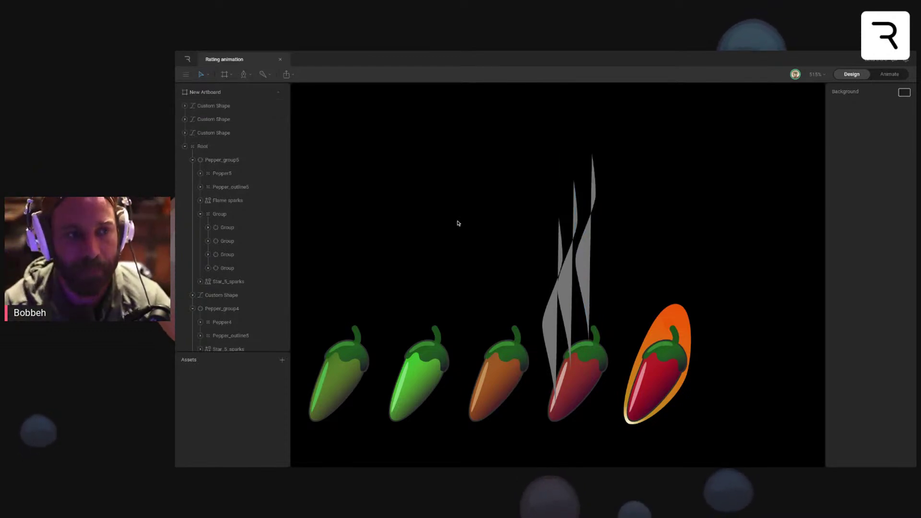
Step: Replace the fill of all three wavy shapes with a white FFFFFF stroke 2.6 thick
click(213, 133)
shift+click(228, 106)
click(906, 201)
click(907, 206)
drag(898, 227, 900, 226)
Step: Try a Sequential trim path on the three strokes, return it to None, and set round caps and a thickness of 2.2
click(833, 218)
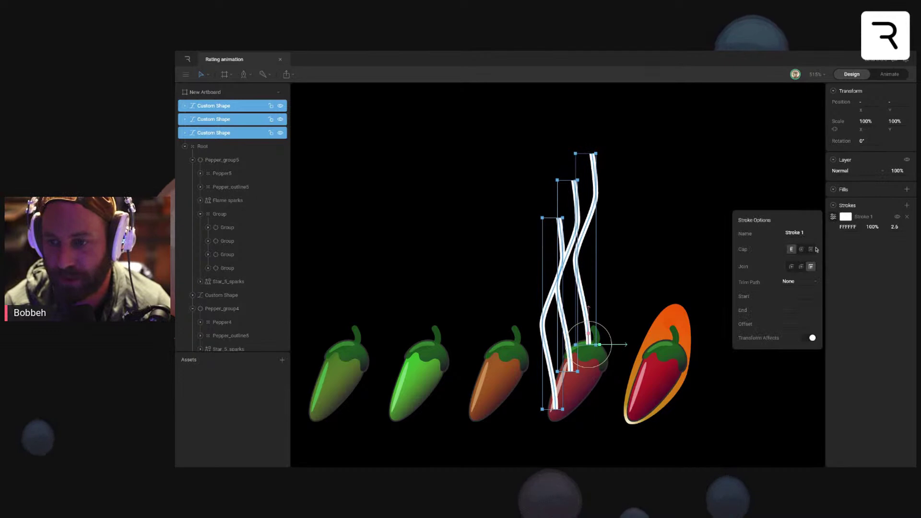
click(798, 282)
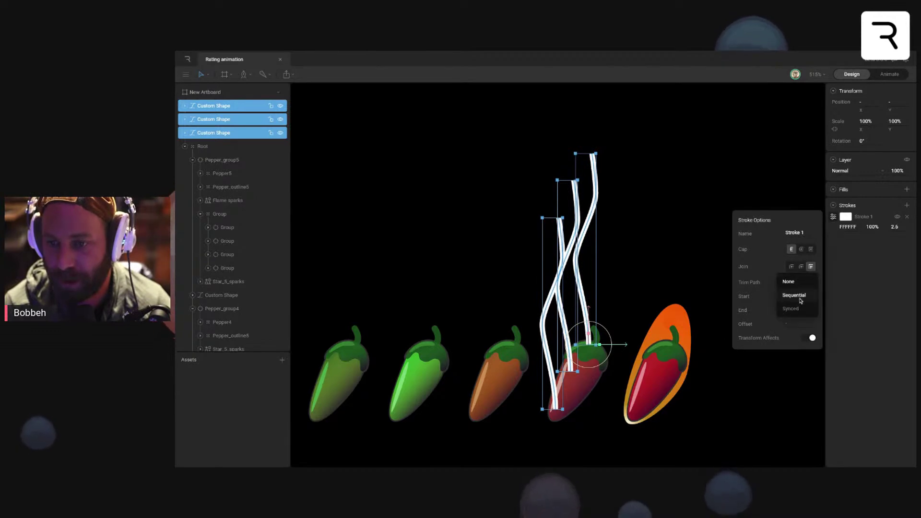
click(794, 295)
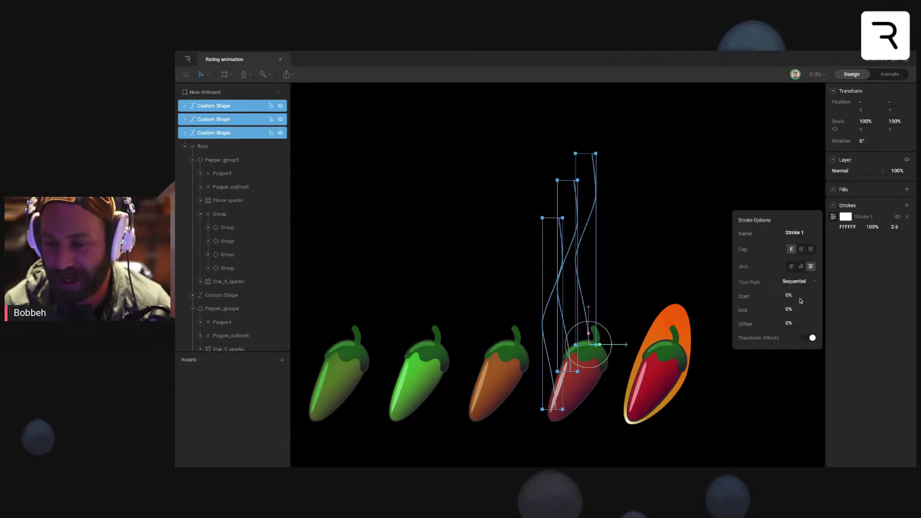
click(802, 250)
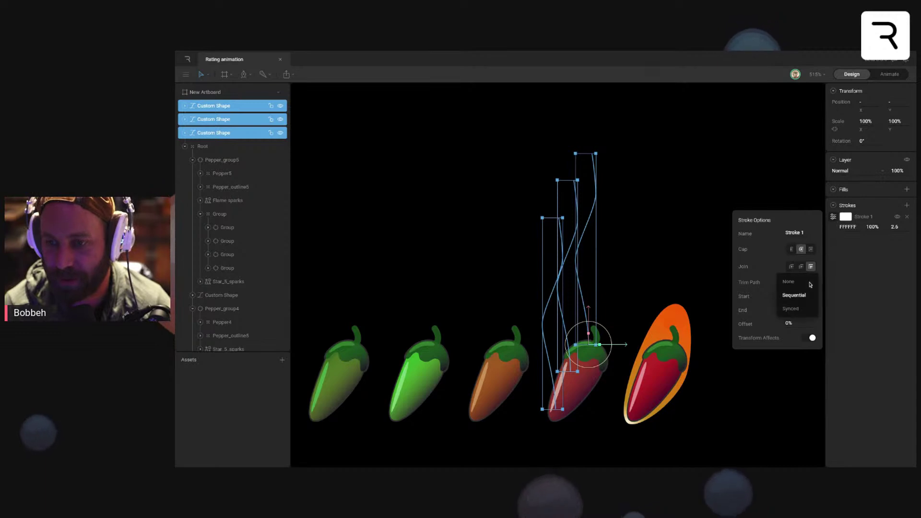
click(810, 282)
click(806, 279)
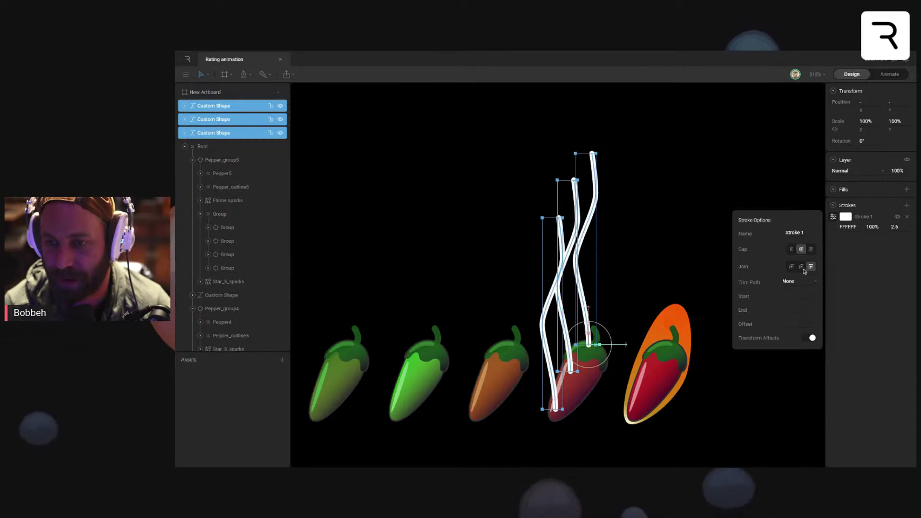
click(896, 227)
drag(896, 227, 896, 230)
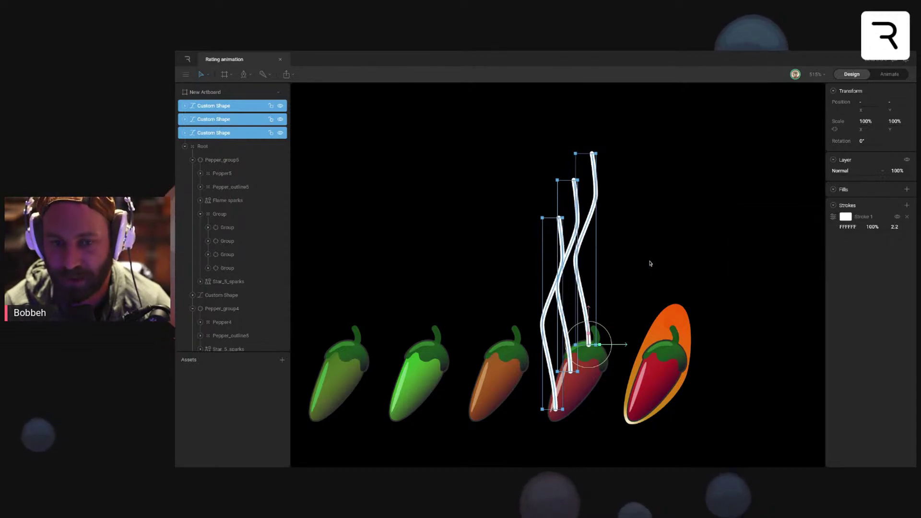
Step: Reshape the middle wavy path by adjusting its curve points and shifting its upper end slightly outward
click(629, 287)
drag(630, 286, 637, 258)
scroll(574, 273, up, 2)
click(571, 258)
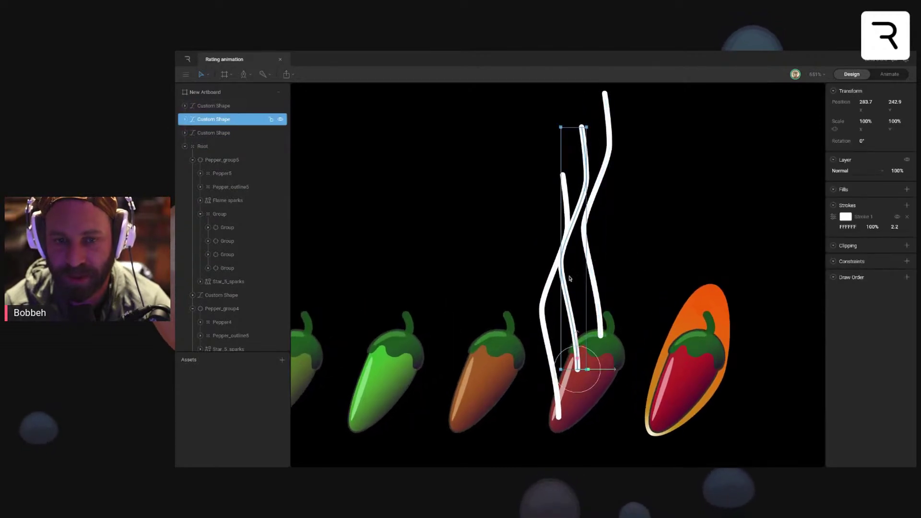
double_click(571, 258)
click(569, 254)
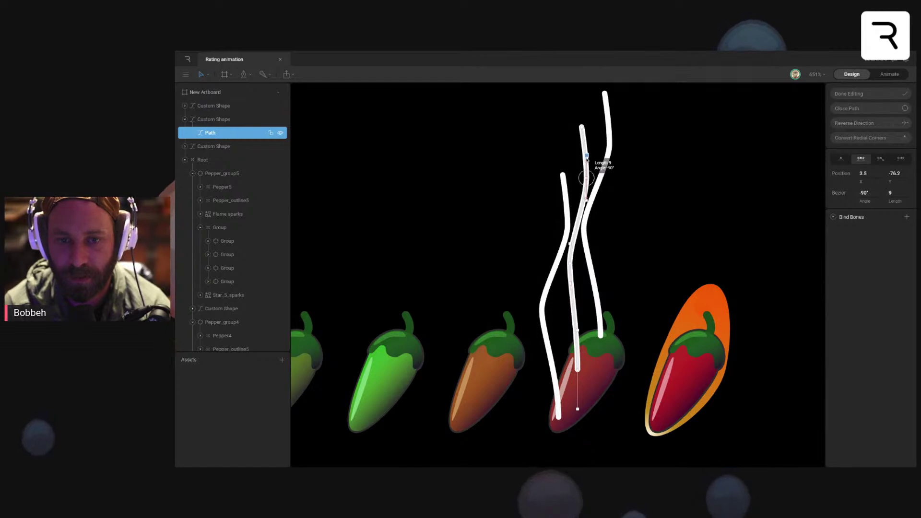
click(579, 126)
drag(581, 127, 581, 125)
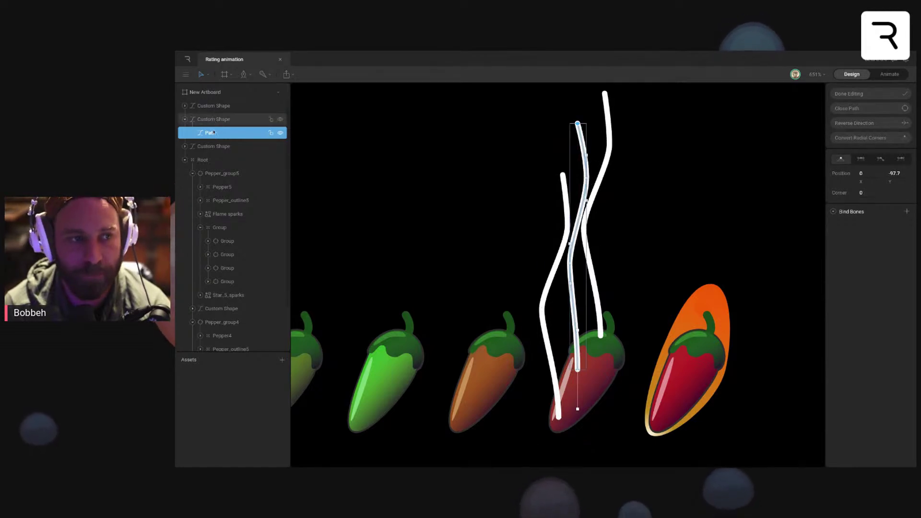
Step: Reshape the wavy path at the pepper's tip with stronger, smoother bends and extend its upper end up and away from the others
click(213, 146)
click(229, 150)
key(Return)
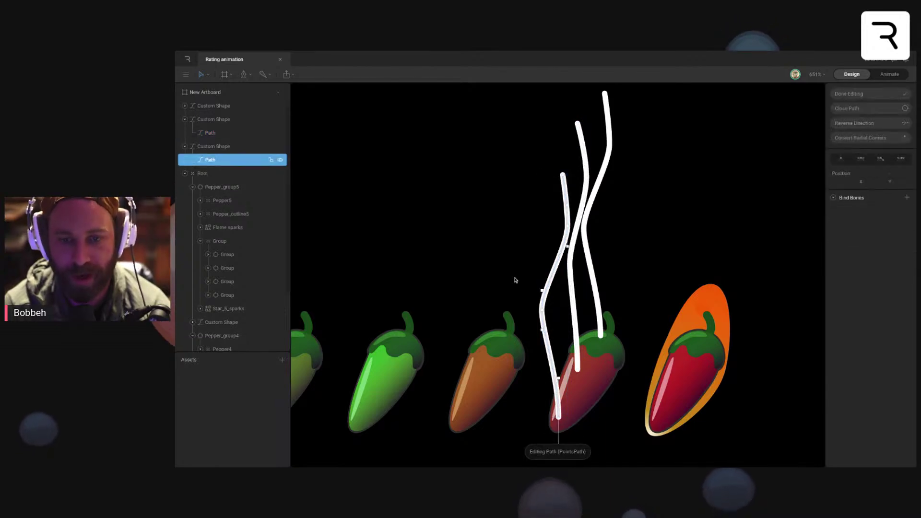
click(539, 304)
drag(539, 286, 537, 263)
drag(568, 227, 569, 225)
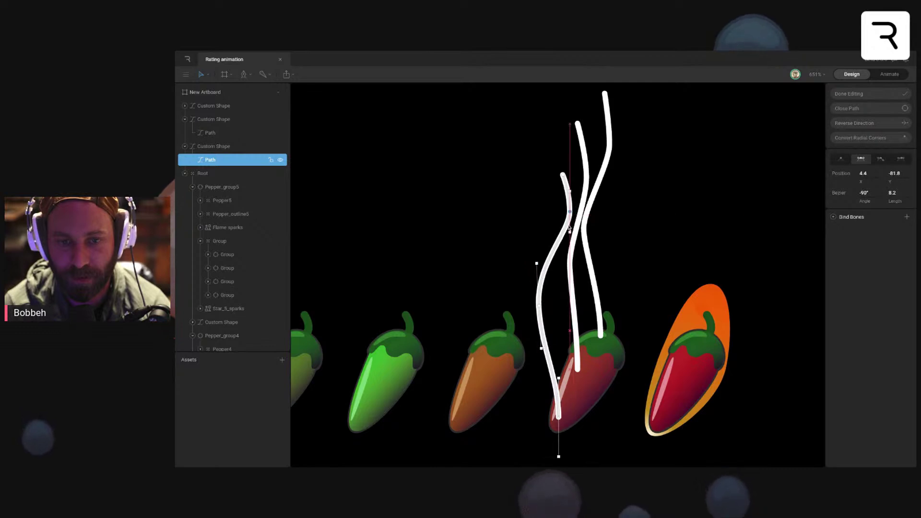
drag(563, 176, 545, 143)
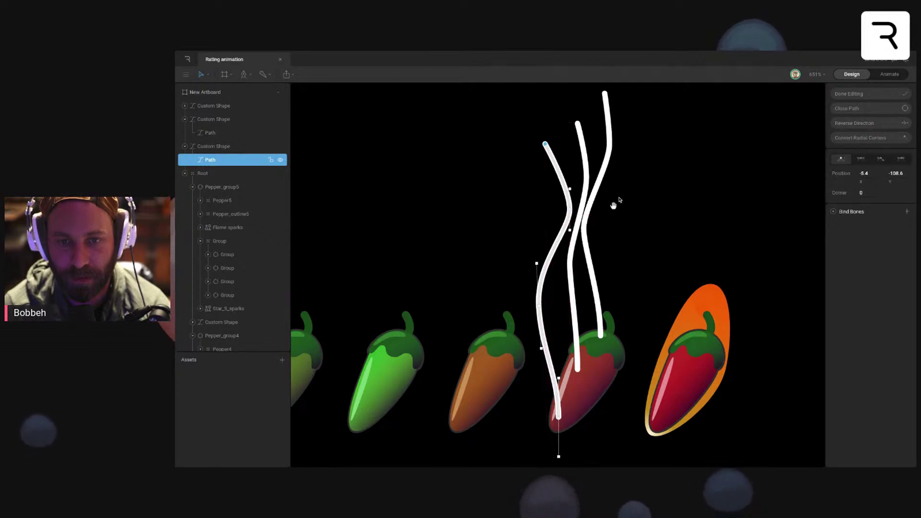
Step: Reshape the wavy path at the pepper's stem by moving its two bend points and raising its upper end, and finish path editing
drag(621, 200, 605, 229)
key(Escape)
click(593, 176)
key(Return)
drag(569, 258, 577, 275)
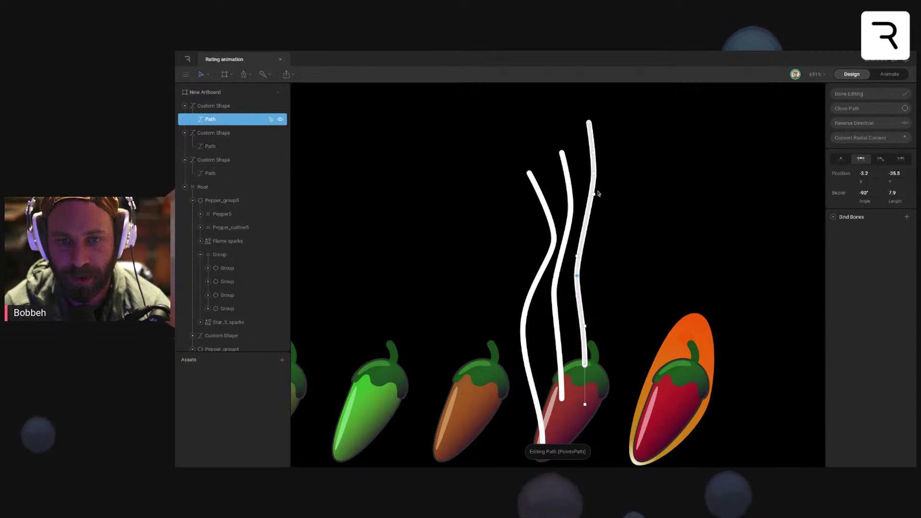
drag(595, 174, 598, 173)
mouse_move(590, 124)
mouse_down()
mouse_move(608, 118)
mouse_move(593, 111)
mouse_up()
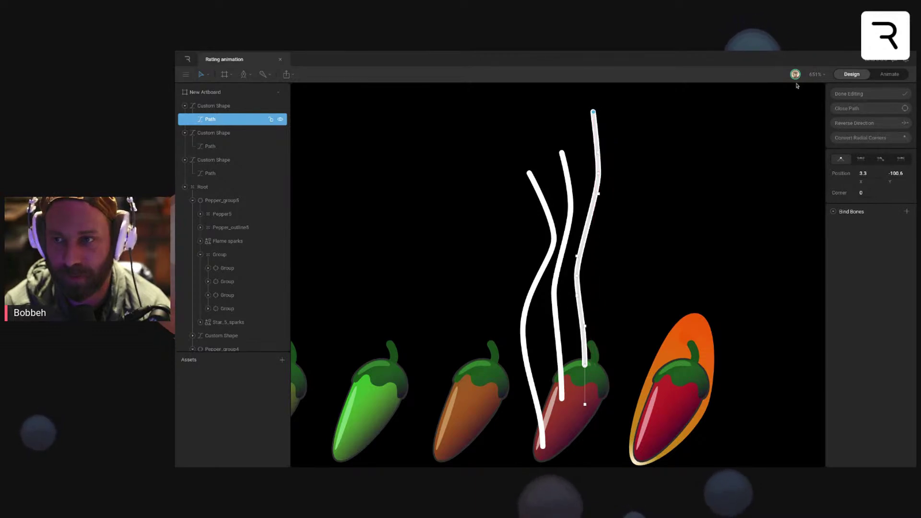
key(Escape)
Step: Collapse the three wavy Custom Shape layers in the hierarchy
drag(641, 267, 597, 243)
click(512, 314)
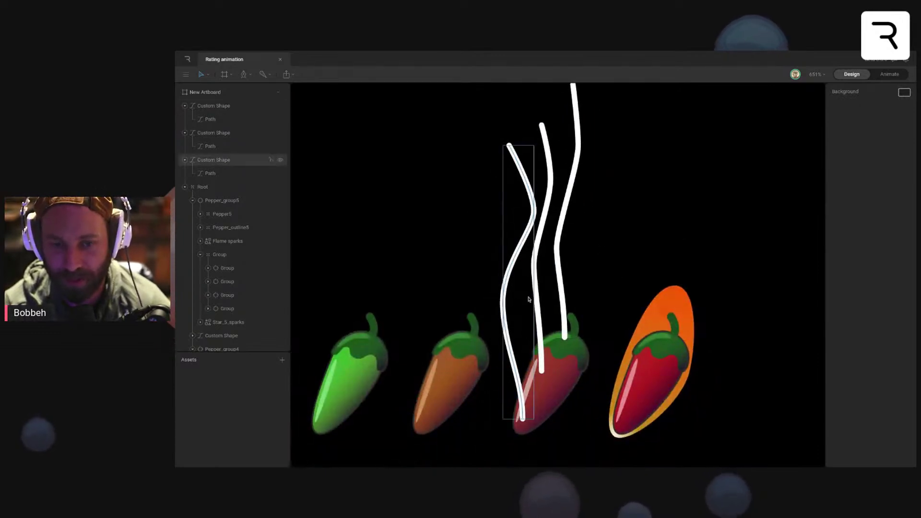
click(185, 105)
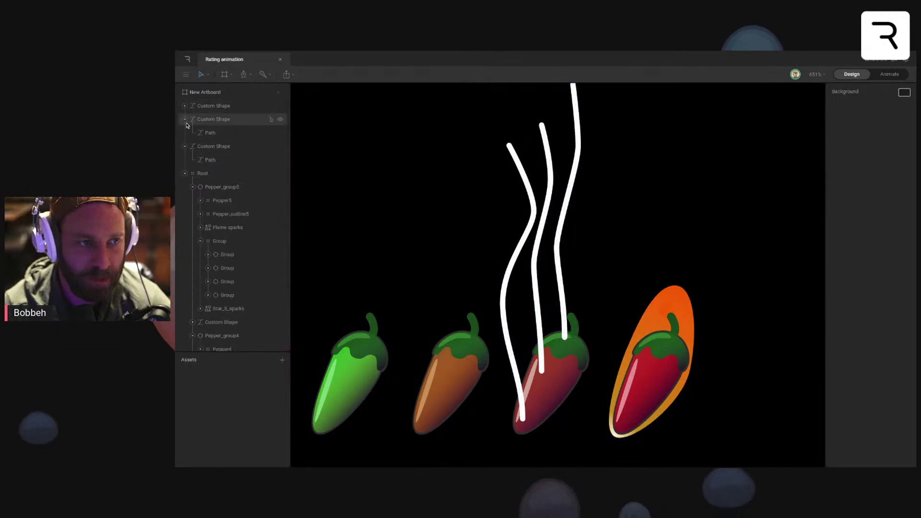
click(184, 119)
click(191, 133)
click(185, 133)
Step: Change the stroke color of the three wavy shapes to light grey C3C3C3
shift+click(206, 106)
shift+click(206, 119)
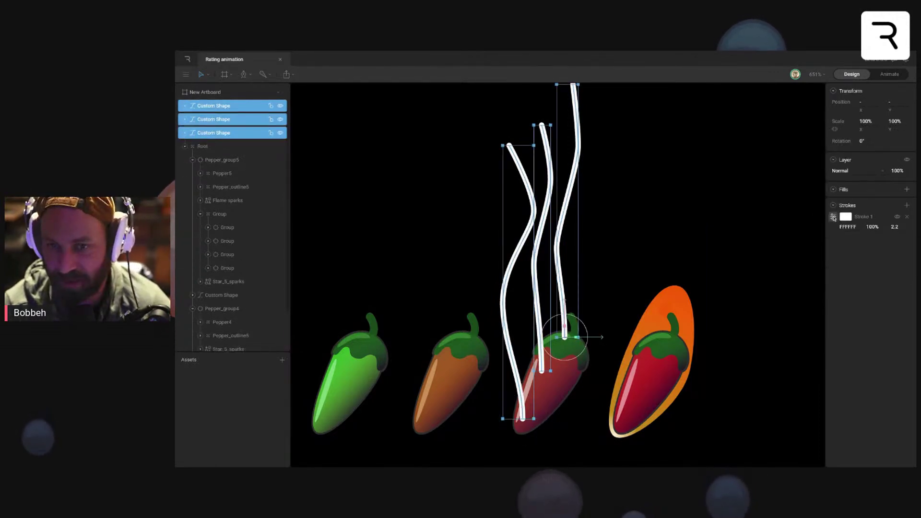
click(837, 221)
click(761, 235)
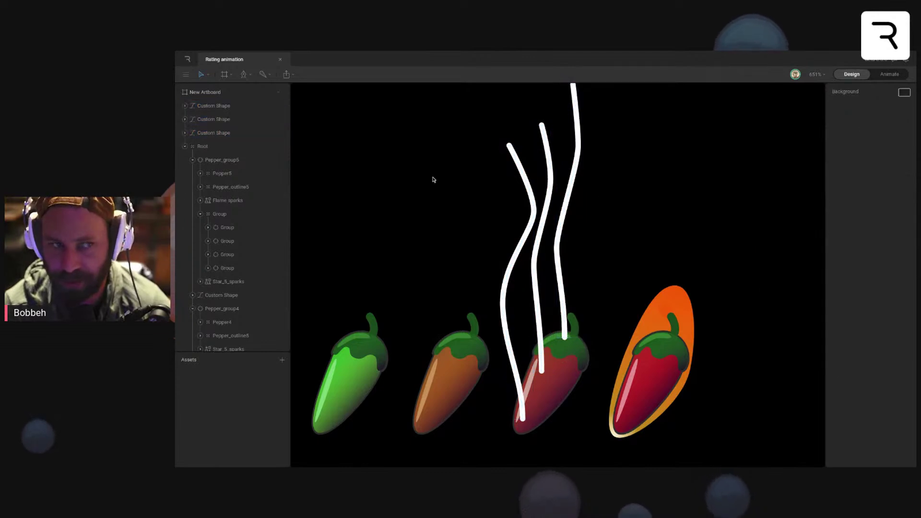
click(211, 105)
shift+click(228, 133)
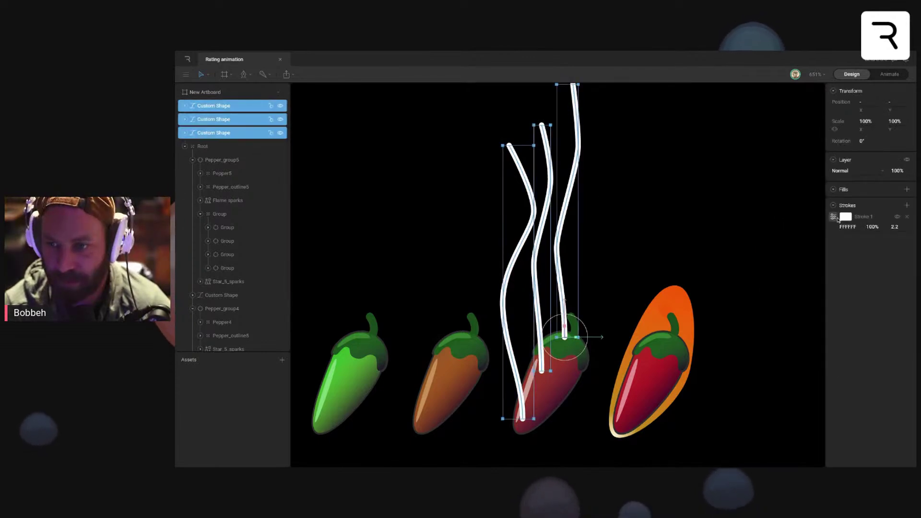
click(841, 219)
drag(763, 233, 761, 244)
click(686, 234)
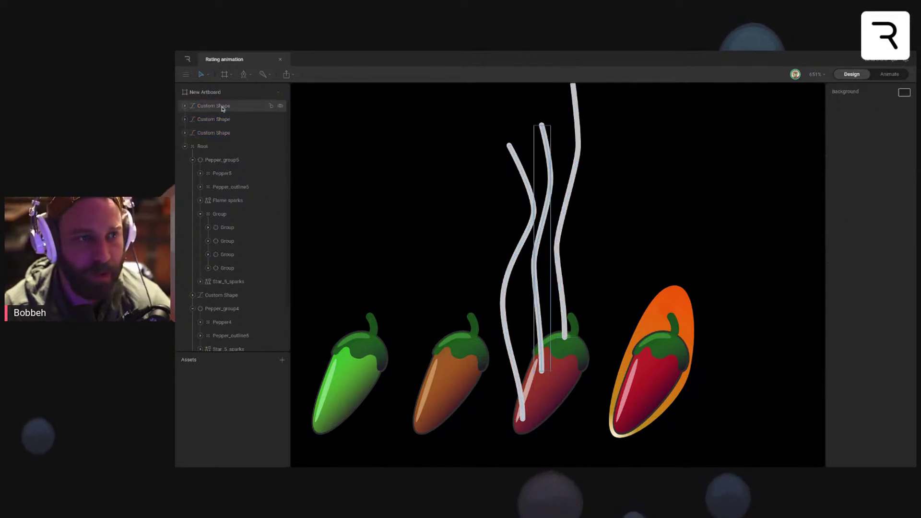
Step: Give the three wavy strokes a Sequential trim path with Start 2.25%, test the offset, and set their thickness to 5.9
click(197, 106)
shift+click(216, 133)
click(833, 217)
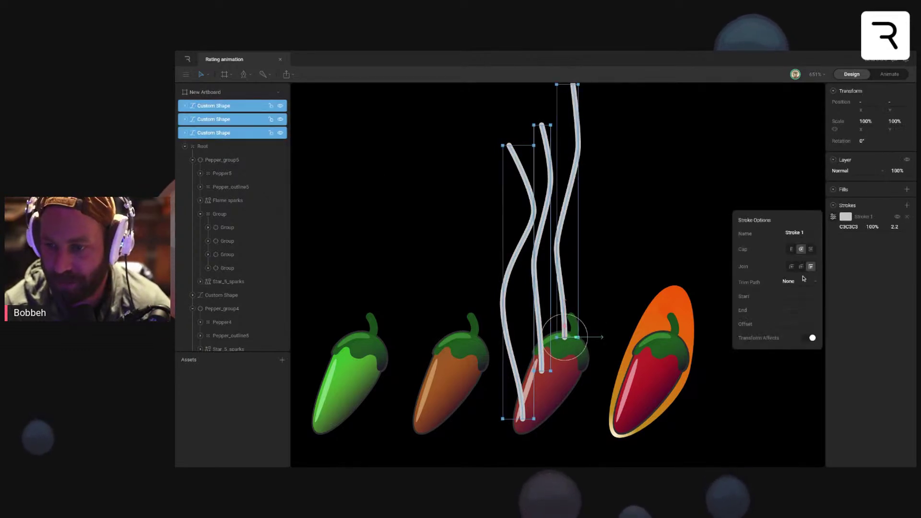
click(801, 282)
click(798, 294)
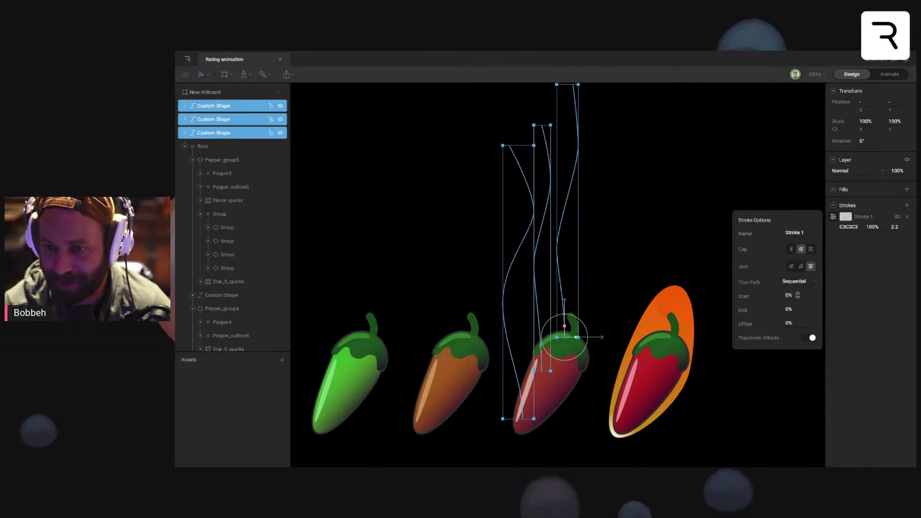
drag(798, 296, 798, 295)
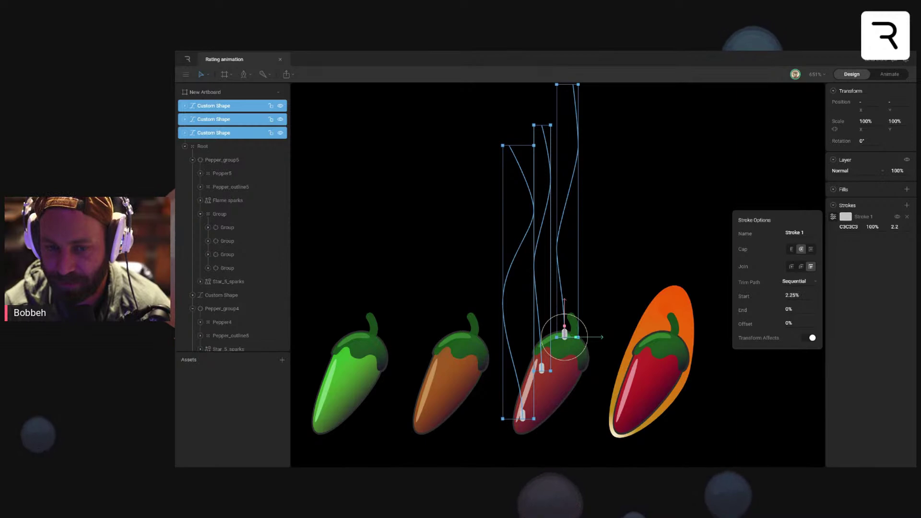
drag(797, 324, 798, 305)
drag(899, 227, 900, 225)
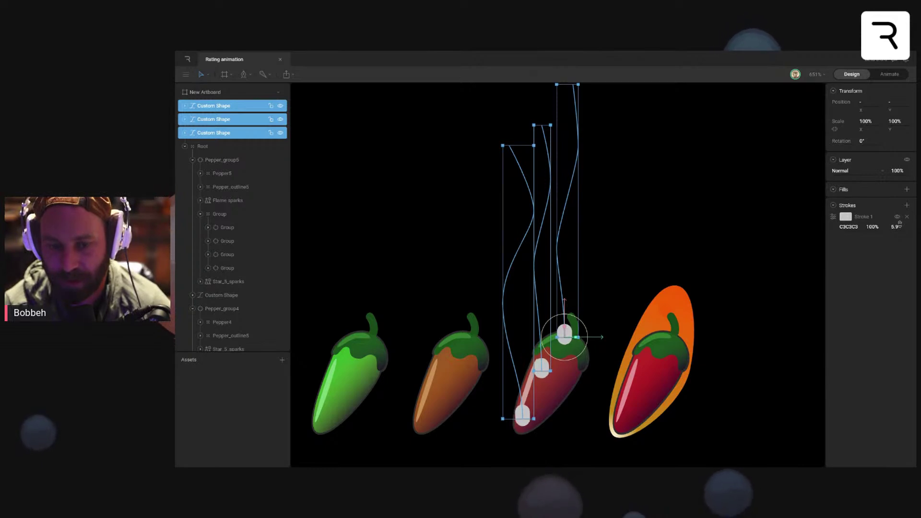
Step: Move the three wavy shapes into Pepper_group4 and rename them Smoke1, Smoke2 and Smoke3 from the pepper's tip to its stem
click(193, 160)
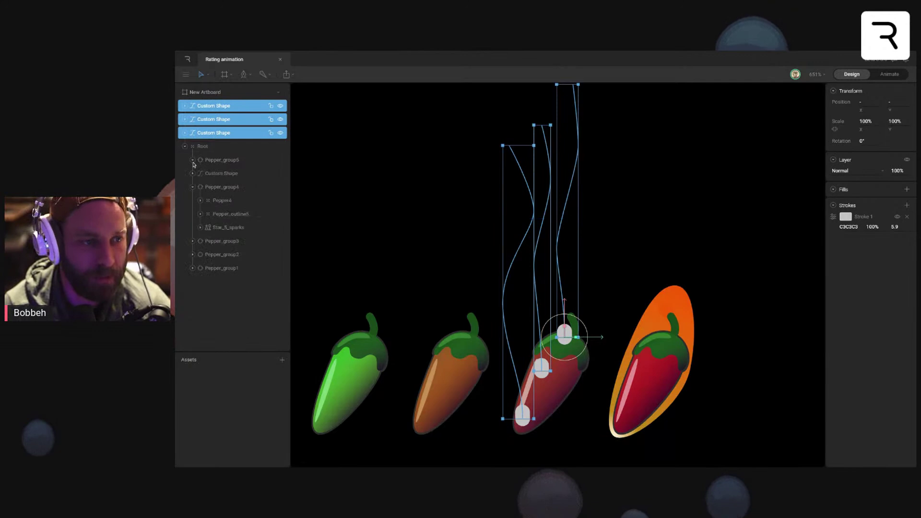
drag(237, 133, 240, 237)
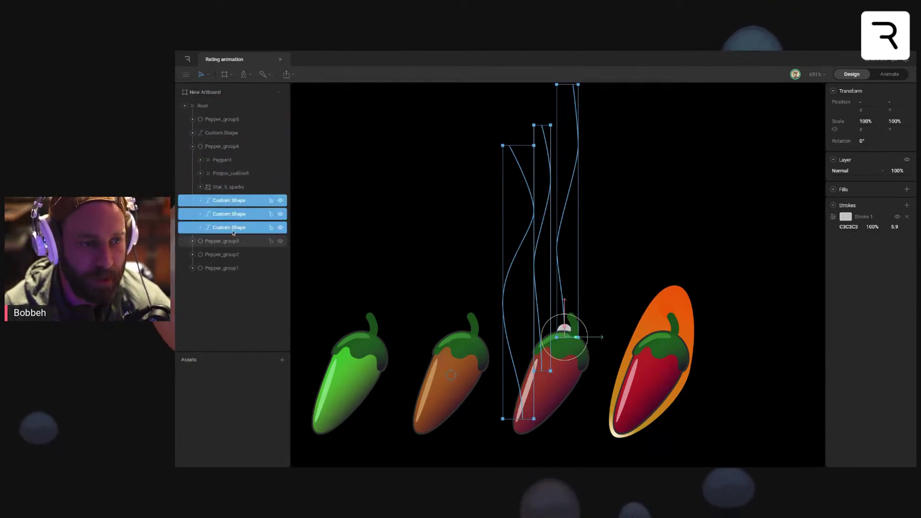
click(232, 228)
click(232, 229)
text(Smoke1)
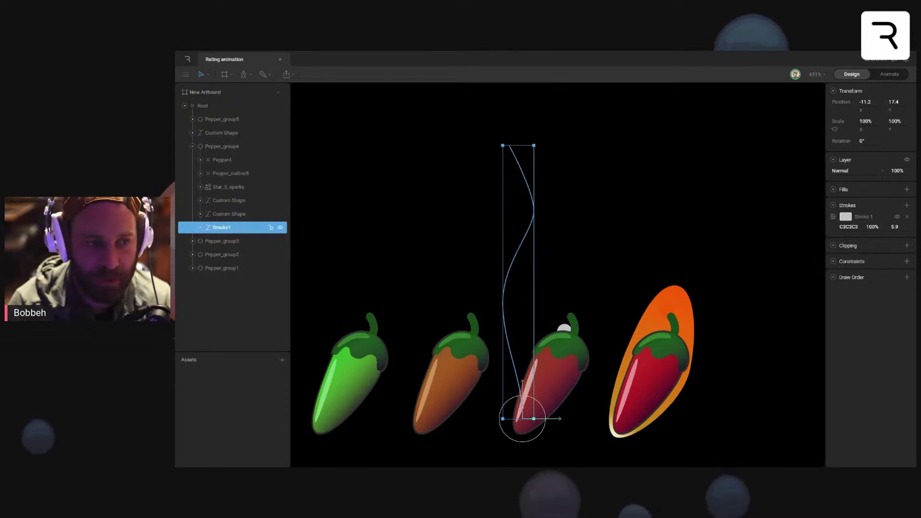
click(235, 214)
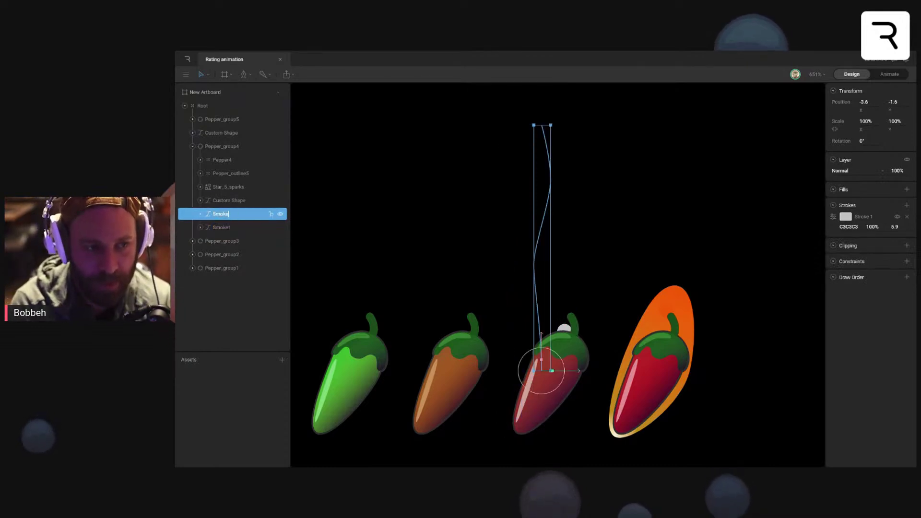
click(232, 202)
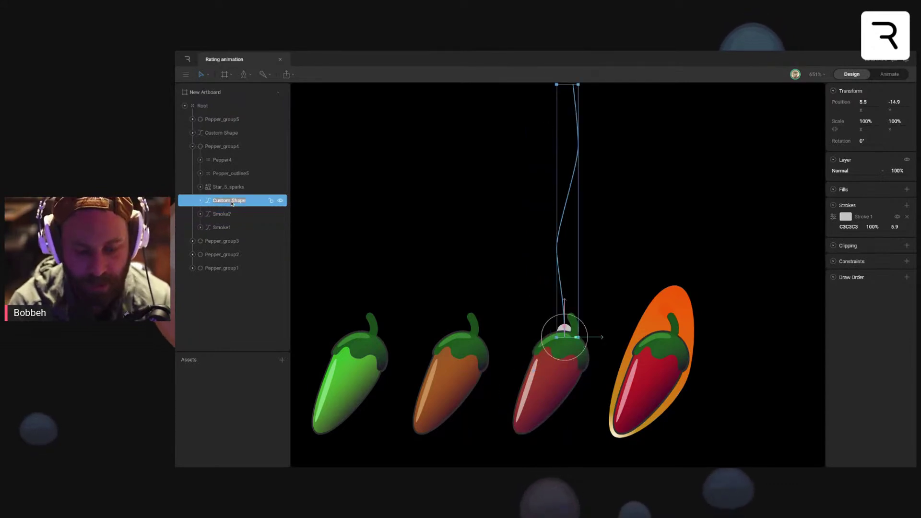
text(Smoke3)
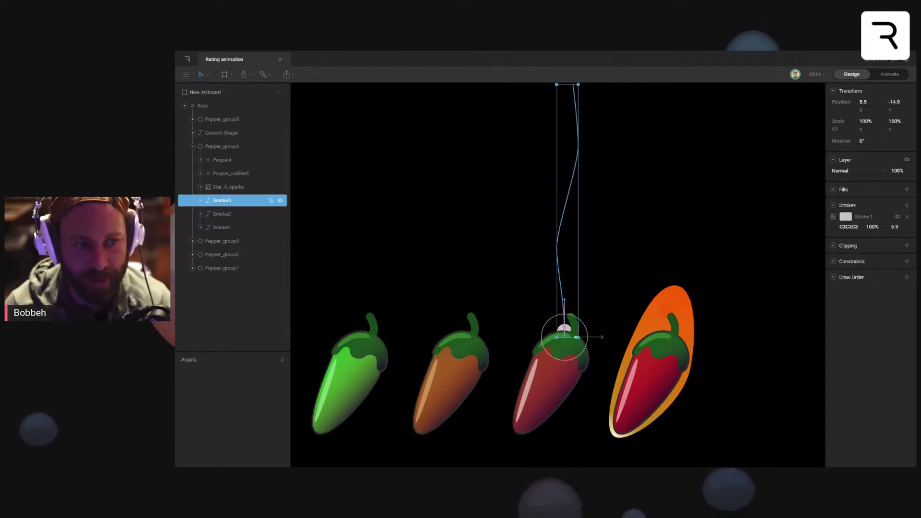
click(362, 245)
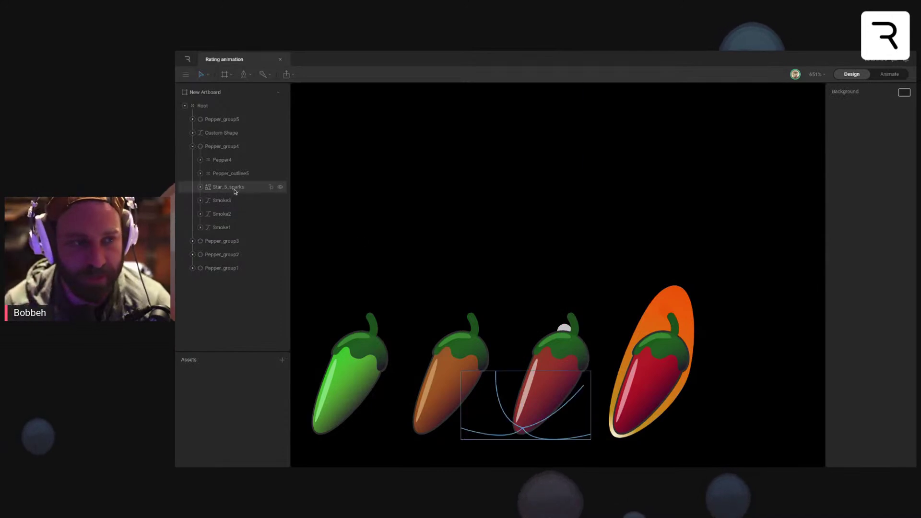
Step: Move Smoke1, Smoke2 and Smoke3 above Pepper4 in Pepper_group4 so they draw in front of the pepper
click(222, 200)
shift+click(222, 227)
drag(222, 227, 240, 153)
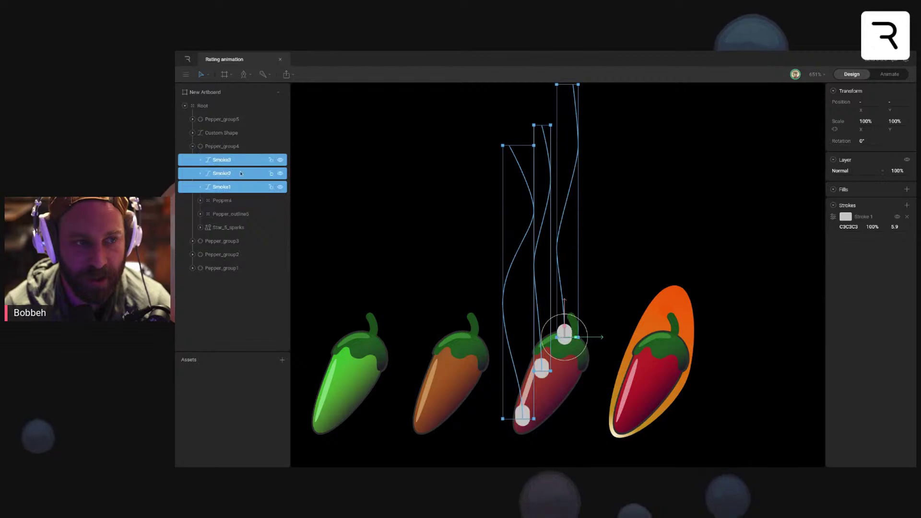
click(362, 225)
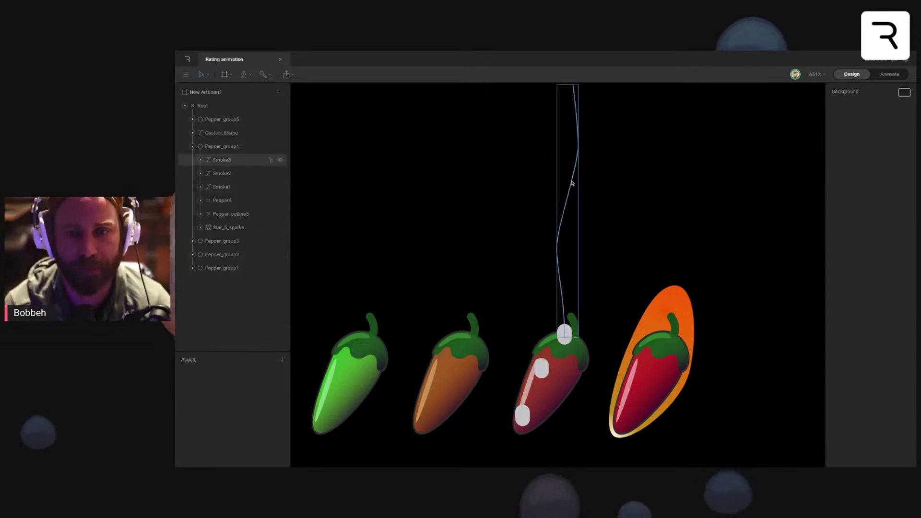
drag(588, 230, 613, 179)
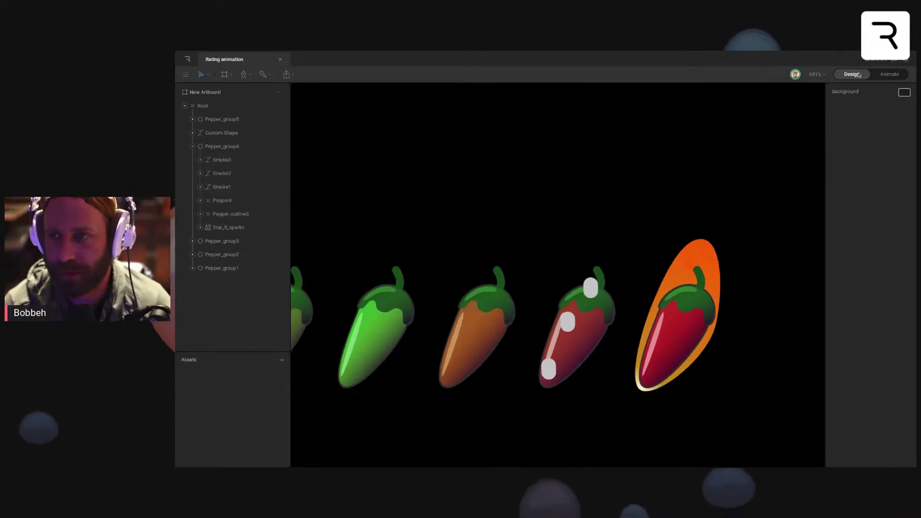
Step: Switch the file from design mode to animation mode
click(889, 76)
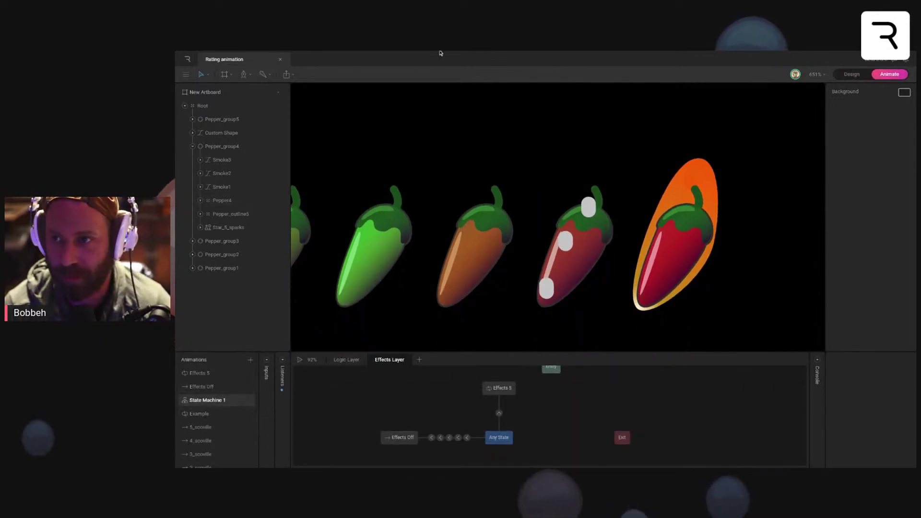
scroll(205, 440, down, 2)
scroll(204, 439, up, 2)
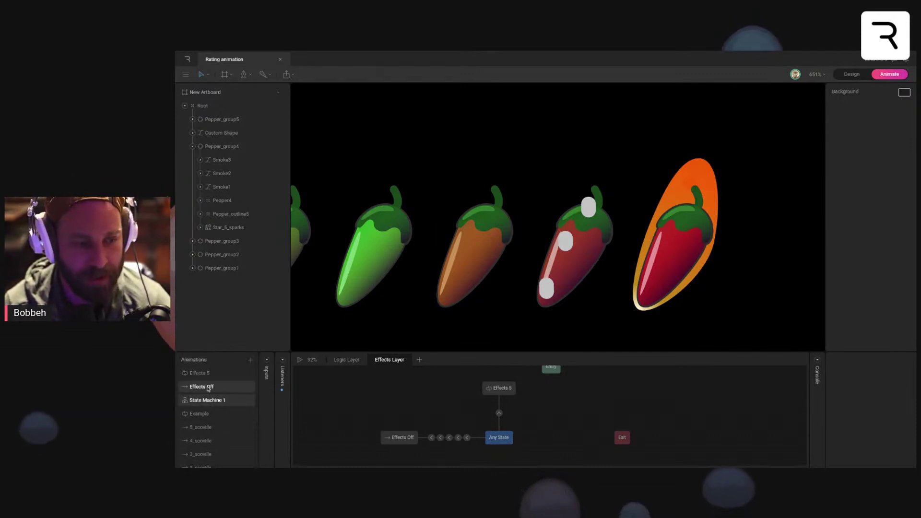
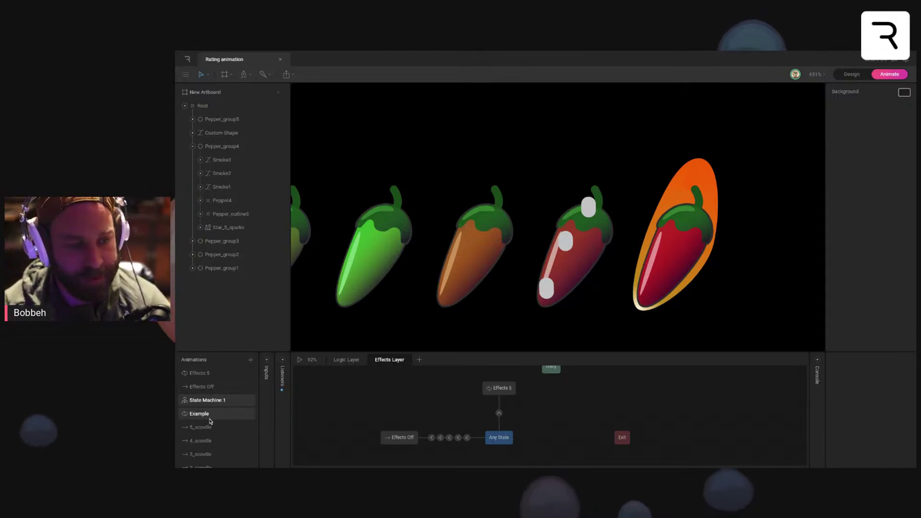
Step: Set the opacity of Smoke1, Smoke2 and Smoke3 to 0% at the first frame of the Effects Off animation
click(204, 390)
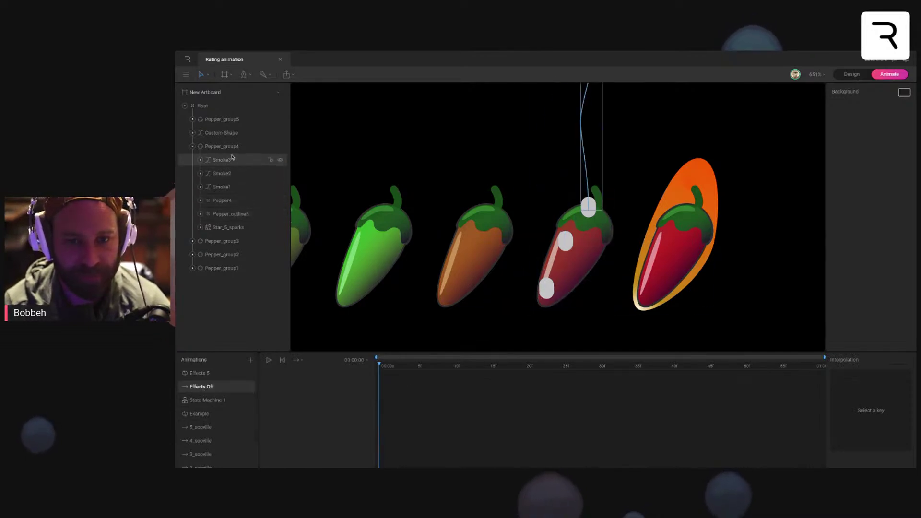
click(228, 188)
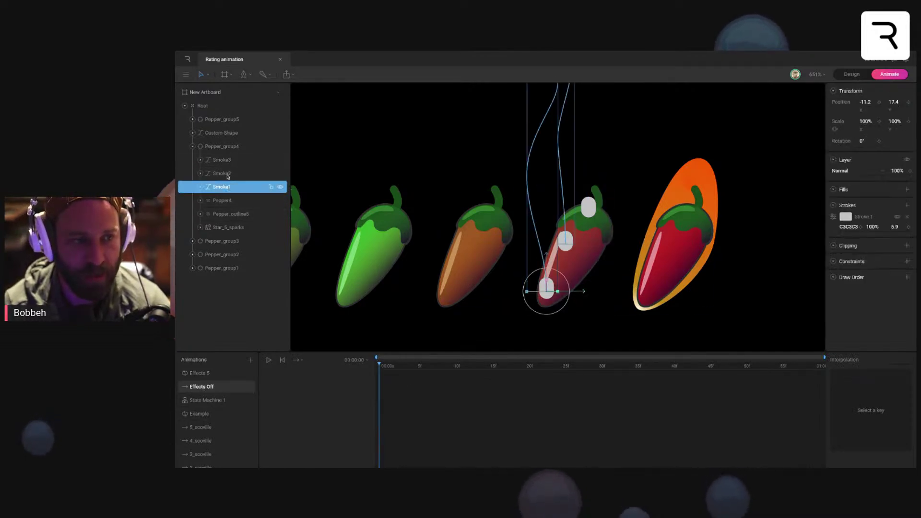
shift+click(223, 173)
shift+click(226, 159)
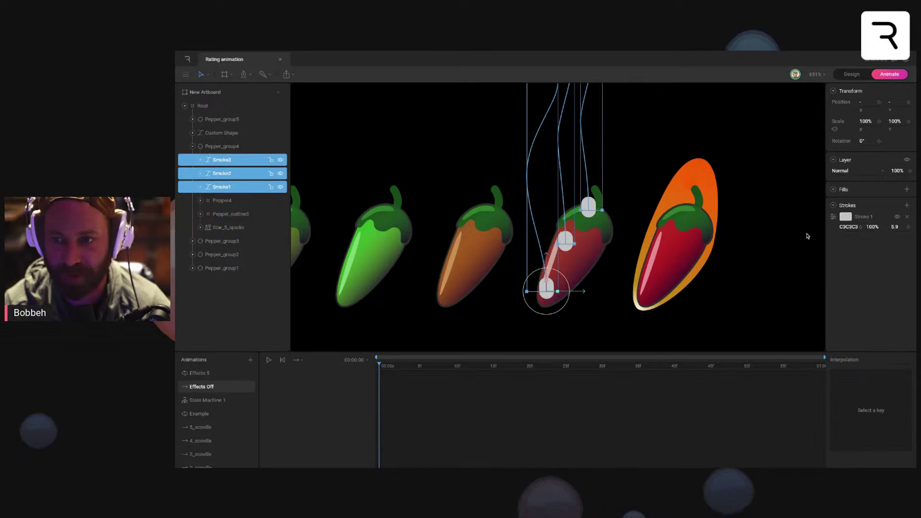
click(895, 171)
text(0)
key(Return)
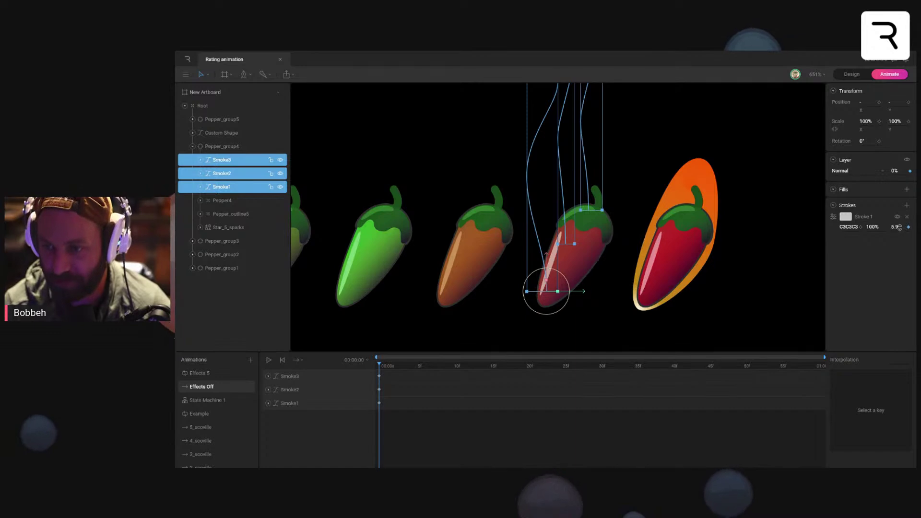
Step: Create a new timeline animation, place it below Effects 5 and name it Effects 4
click(250, 359)
click(266, 381)
drag(231, 374, 208, 388)
double_click(209, 388)
text(Effects 4)
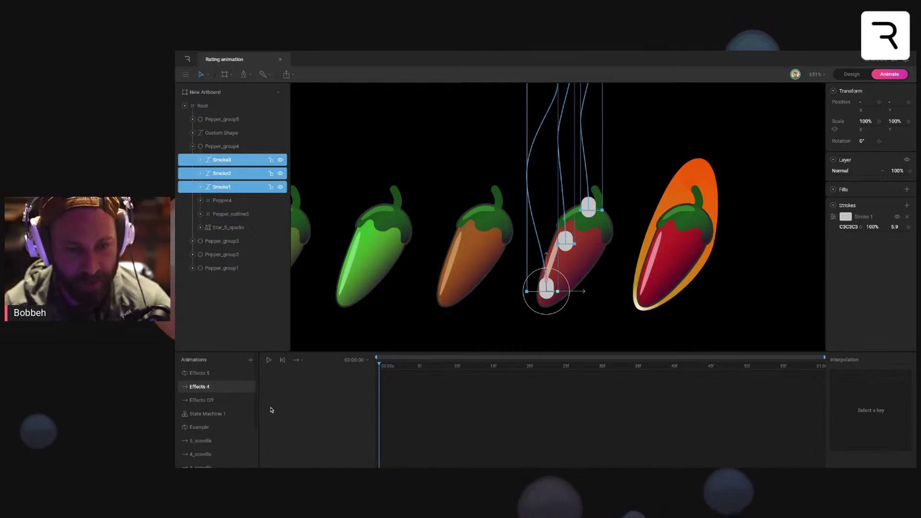
Step: Switch repeatedly between Effects Off and Effects 4 to compare how the smoke shapes look in each
click(214, 402)
click(212, 390)
click(214, 399)
click(213, 389)
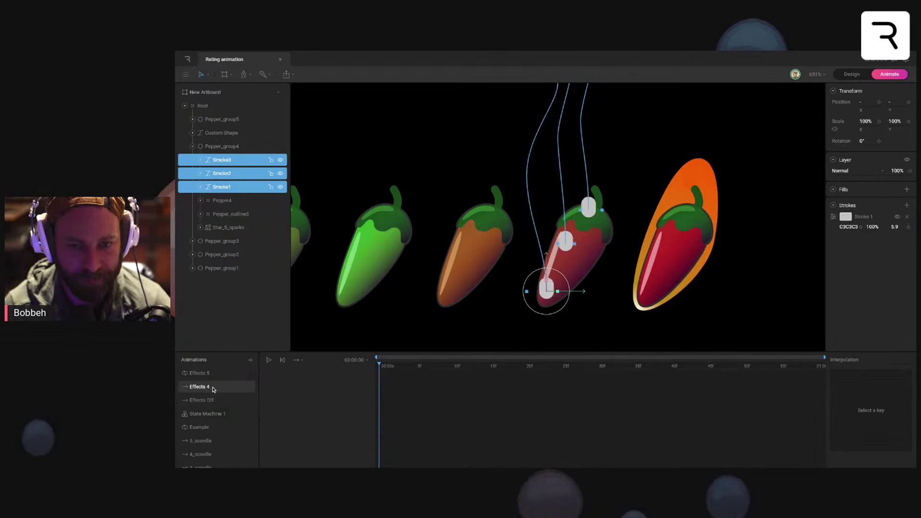
click(214, 401)
click(213, 389)
click(214, 401)
click(214, 391)
click(214, 400)
click(214, 389)
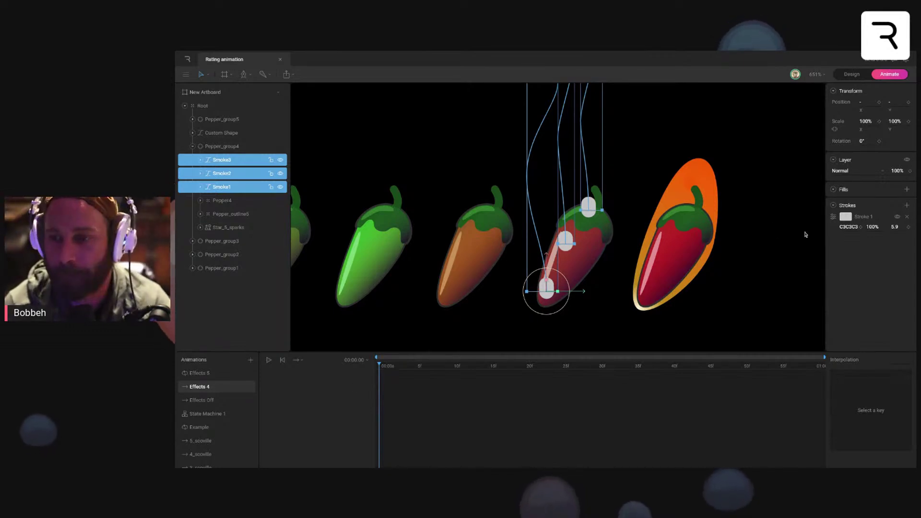
Step: Check the smoke stroke options, scrub 4_scoville to frame 25 and compare it with 5_scoville
click(833, 219)
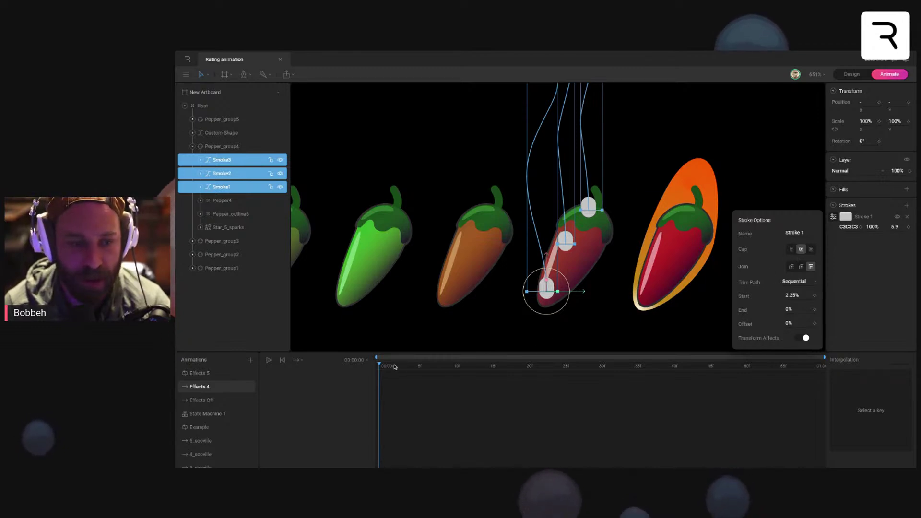
scroll(216, 432, down, 2)
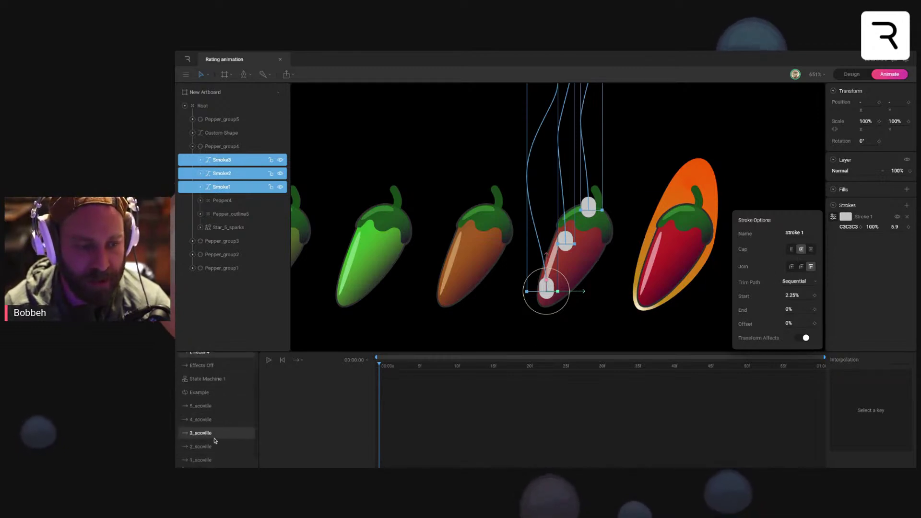
click(217, 424)
mouse_move(390, 366)
mouse_down()
mouse_move(561, 366)
mouse_move(378, 368)
mouse_move(560, 366)
mouse_up()
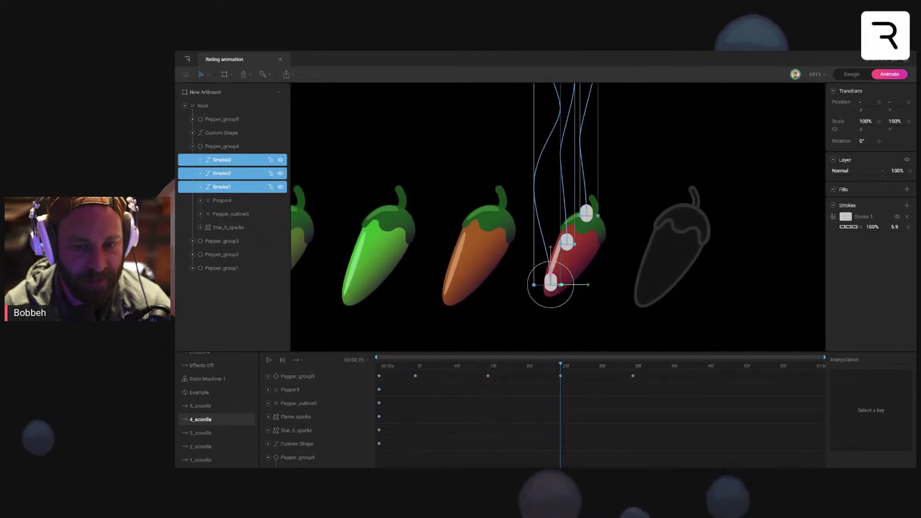
click(213, 410)
click(211, 420)
click(211, 406)
Step: Clear all smoke keyframes from the Effects Off animation and delete the Effects 4 animation
click(223, 368)
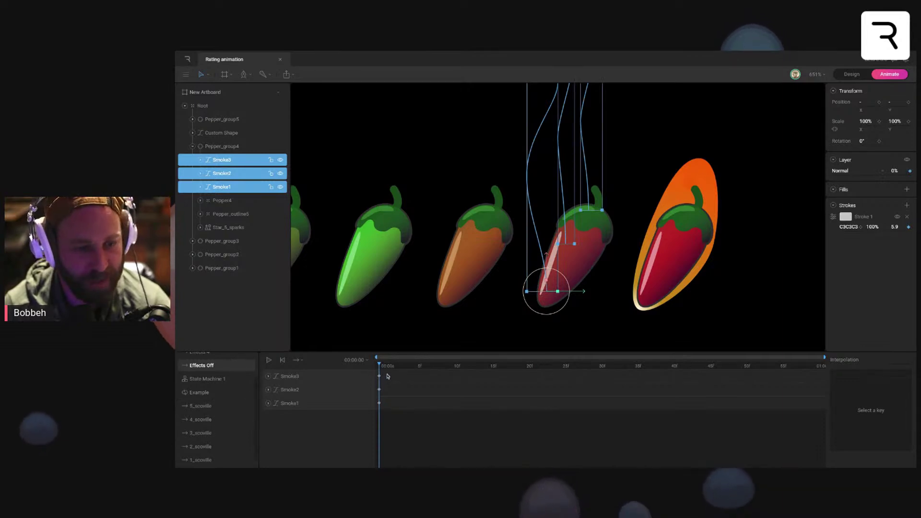
key(ctrl+a)
key(Delete)
scroll(243, 410, up, 1)
scroll(243, 410, up, 1)
click(209, 373)
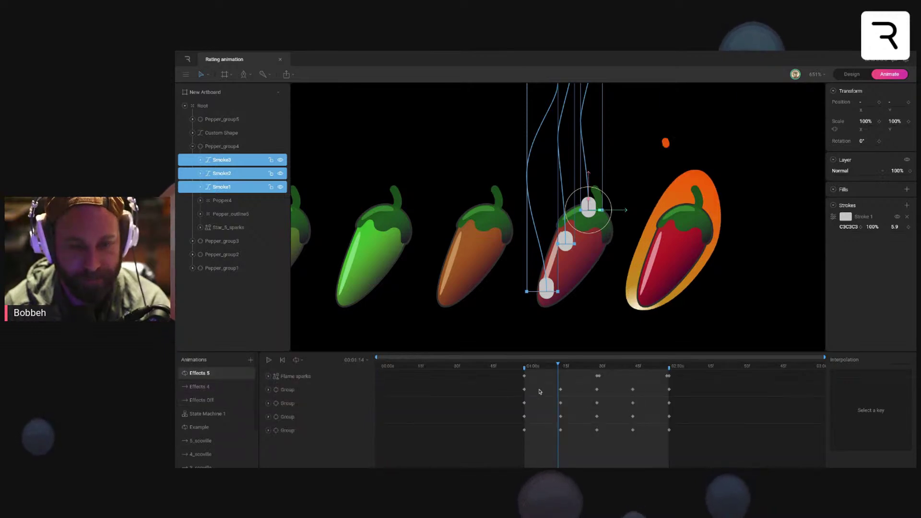
click(235, 387)
right_click(203, 387)
click(227, 425)
Step: Copy the four opacity keyframes of Pepper_group5's Star_5_sparks from the 5_scoville animation
scroll(228, 418, down, 1)
click(217, 407)
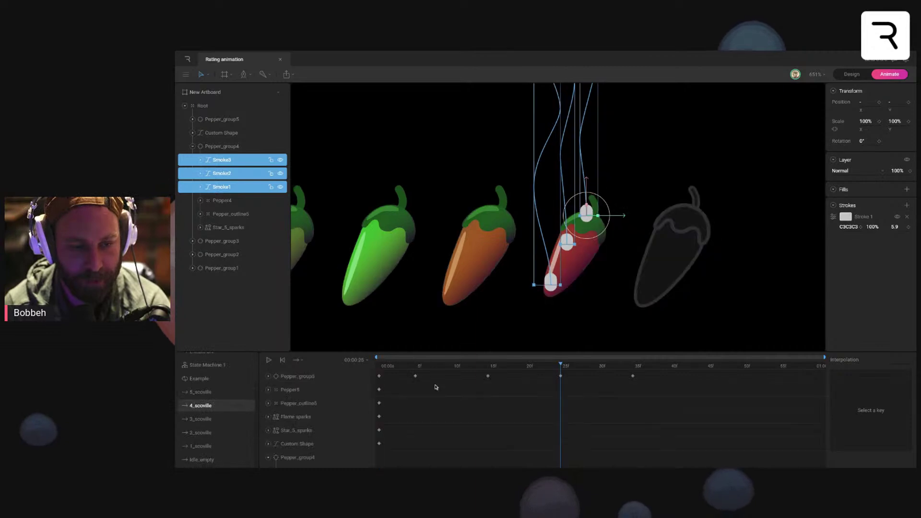
drag(404, 367, 378, 367)
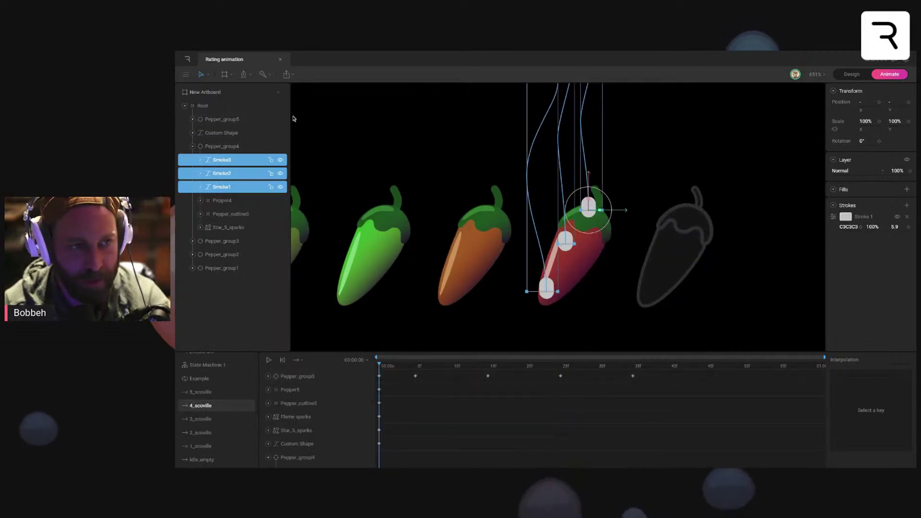
click(240, 227)
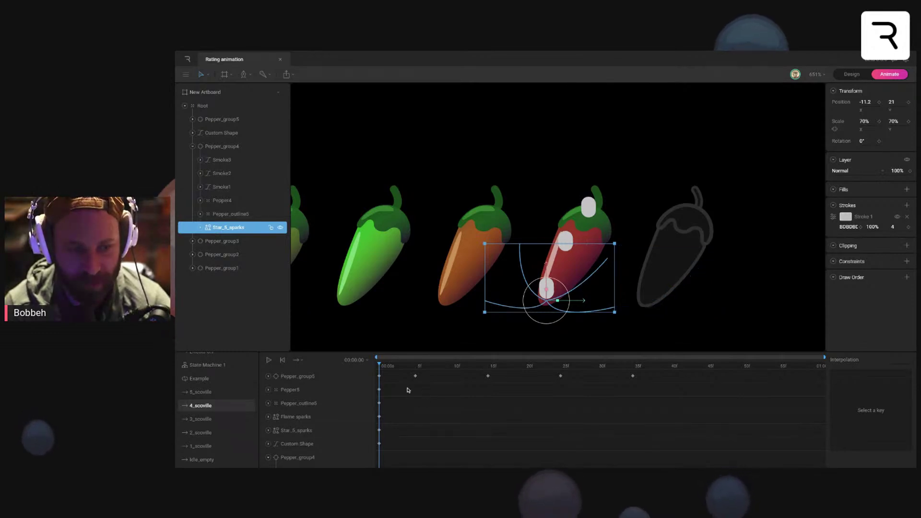
click(655, 317)
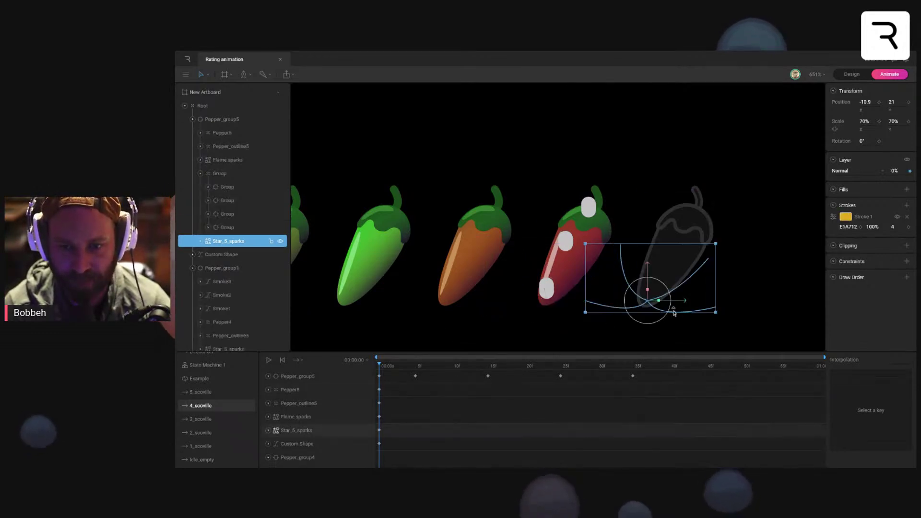
click(211, 392)
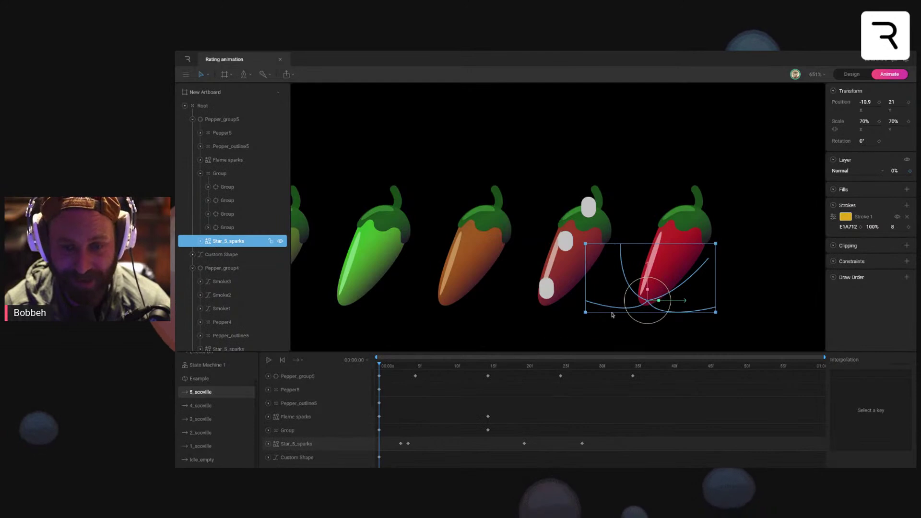
click(268, 444)
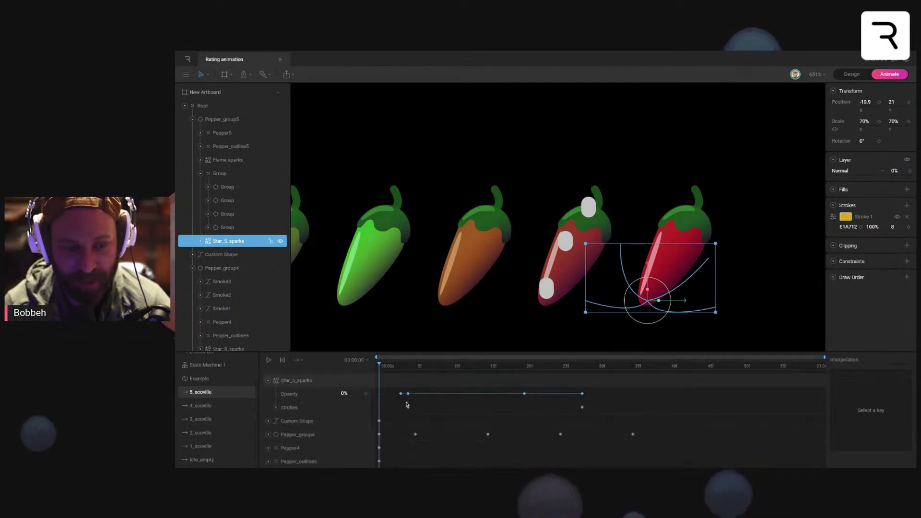
drag(398, 392, 595, 400)
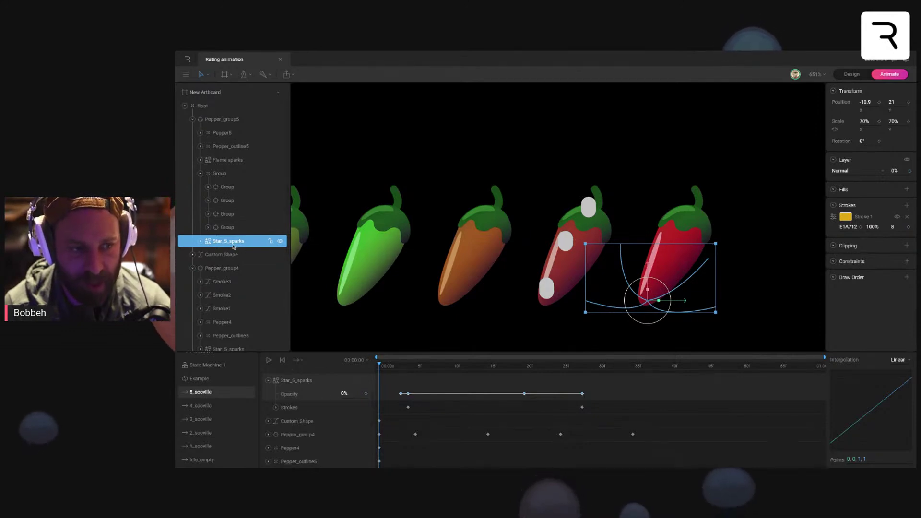
Step: Key the opacity of Pepper_group4's Star_5_sparks in 4_scoville, paste the copied opacity keyframes from the first frame, and preview the animation
click(200, 405)
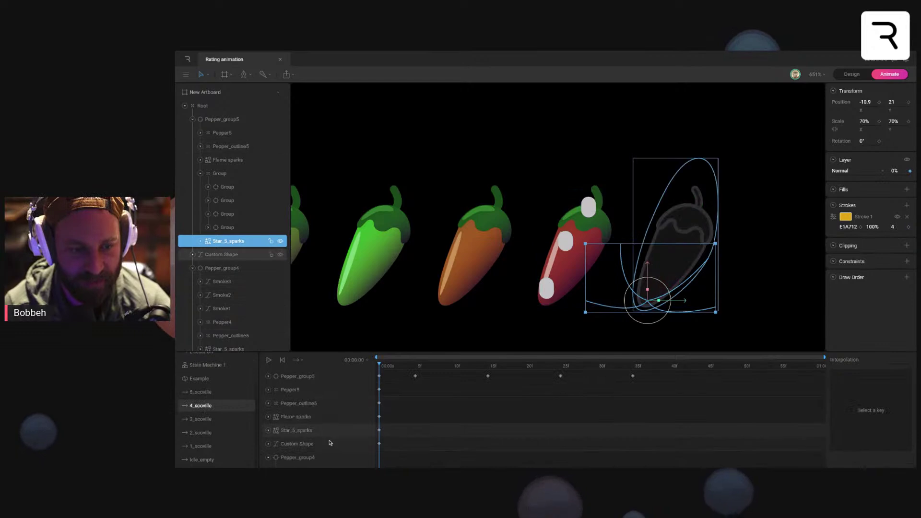
scroll(320, 438, down, 3)
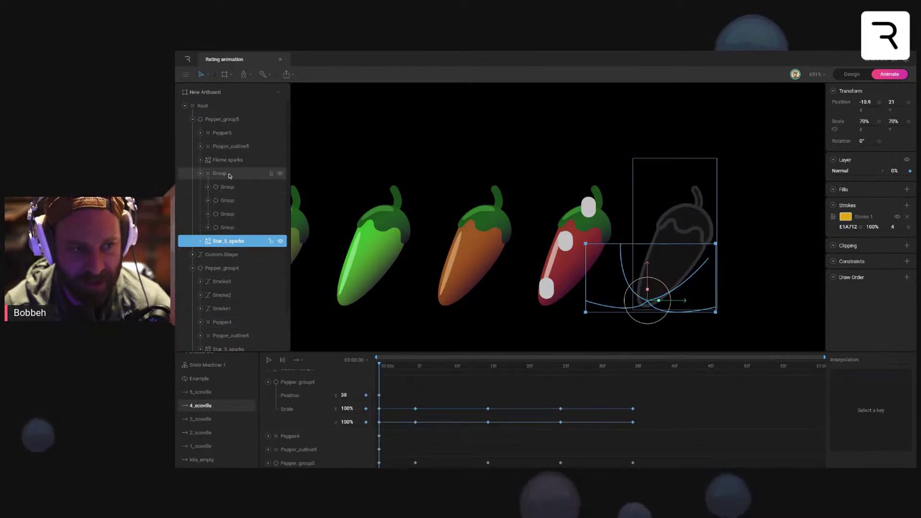
click(237, 348)
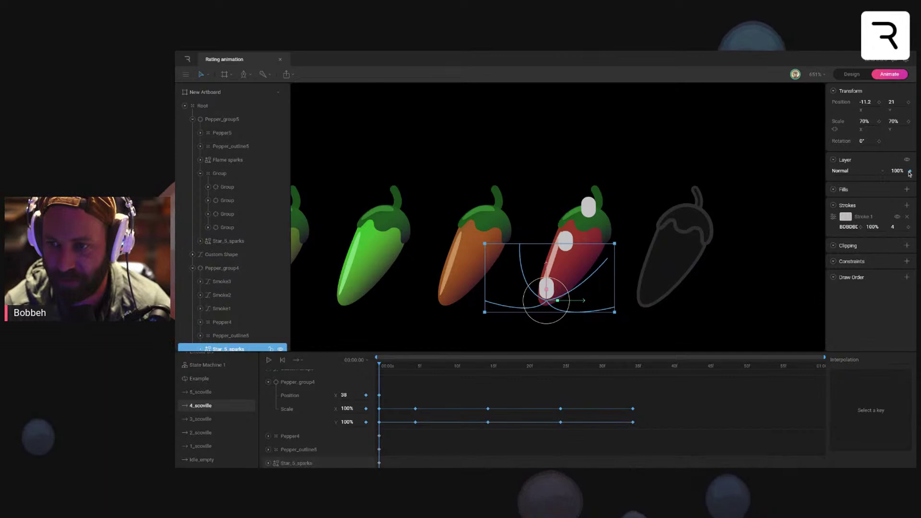
scroll(407, 428, down, 3)
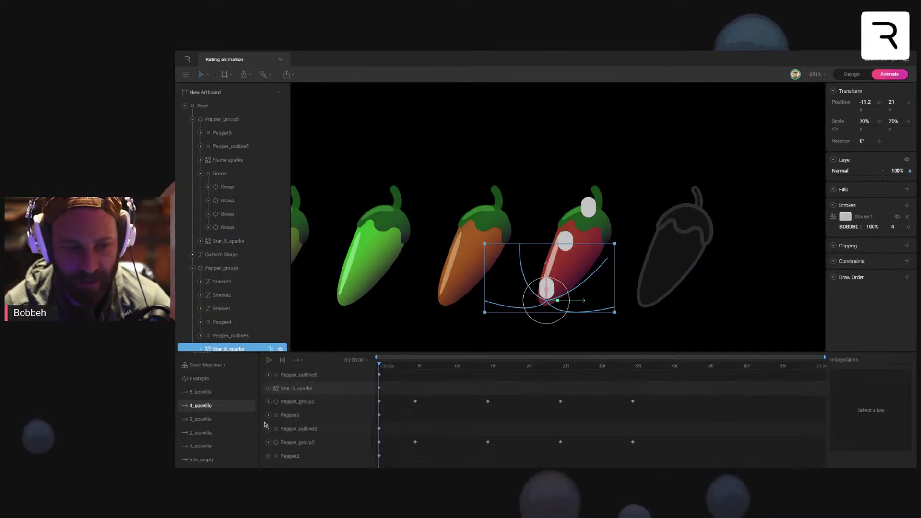
click(298, 402)
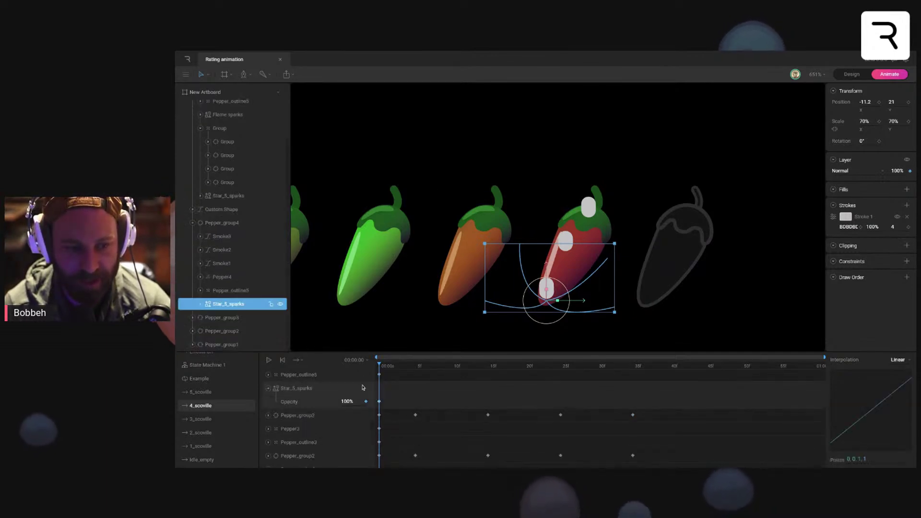
key(ctrl+v)
key(space)
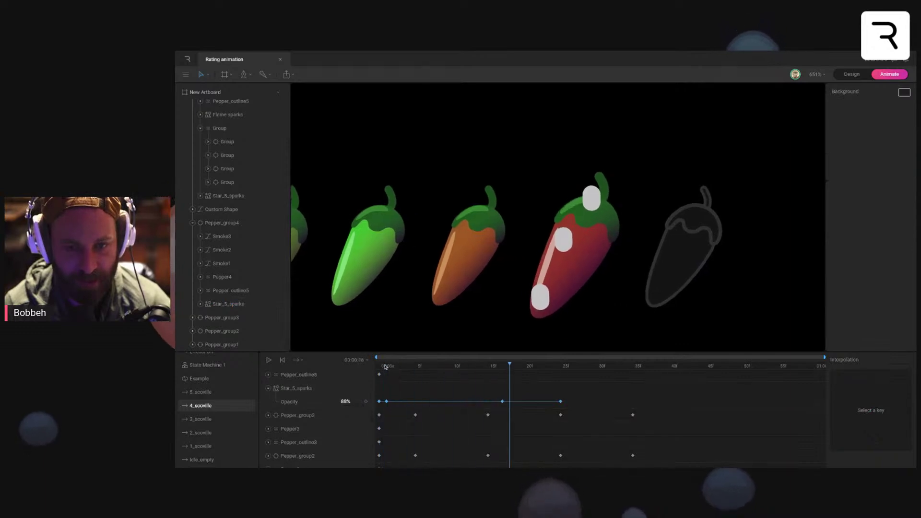
key(space)
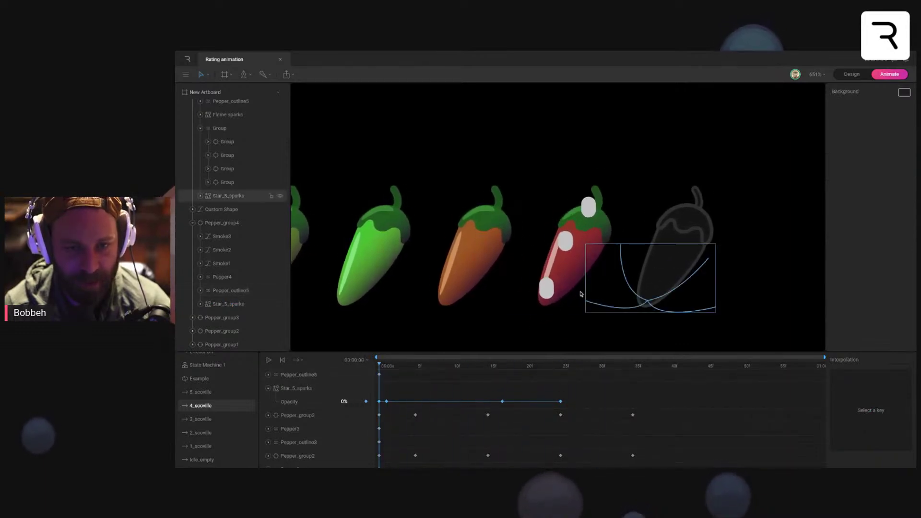
Step: Expand the Stroke 1 tracks of Pepper_group5's Star_5_sparks in 5_scoville and select the Thickness keyframes
click(664, 309)
click(208, 395)
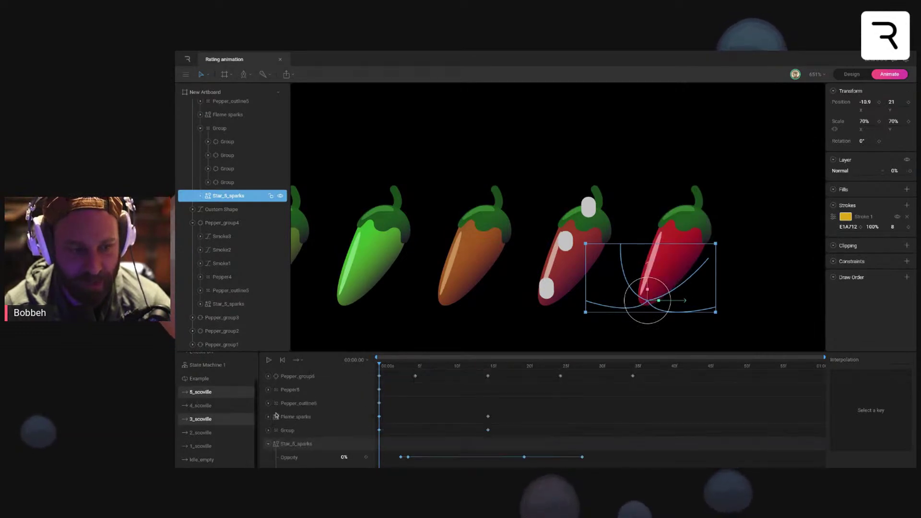
click(277, 411)
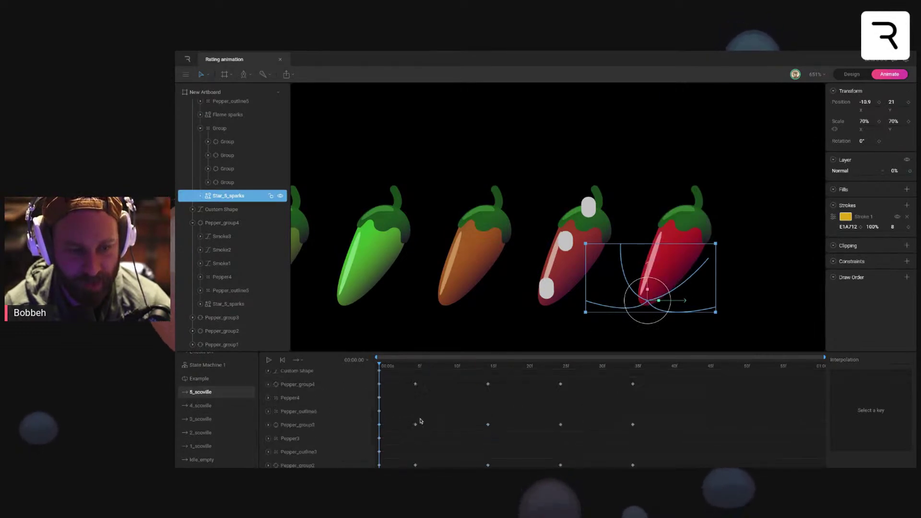
click(284, 415)
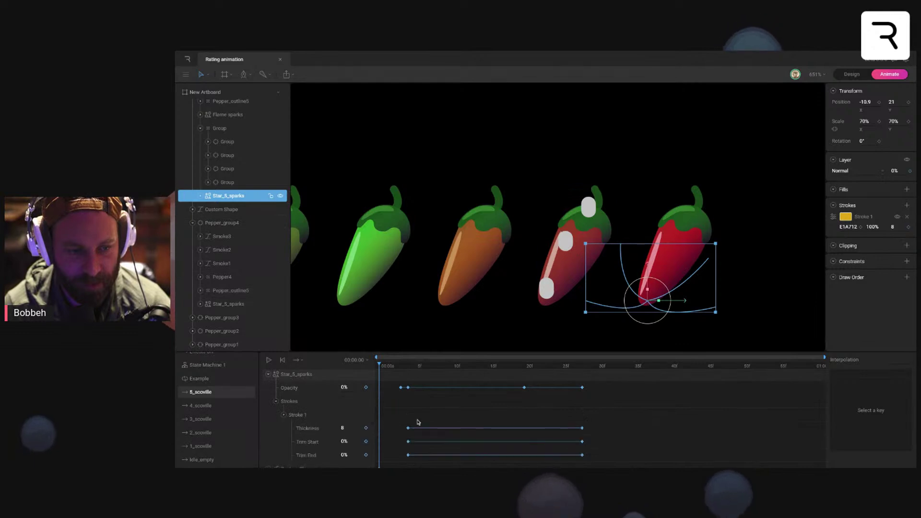
scroll(411, 422, down, 1)
drag(402, 414, 599, 422)
drag(403, 417, 403, 417)
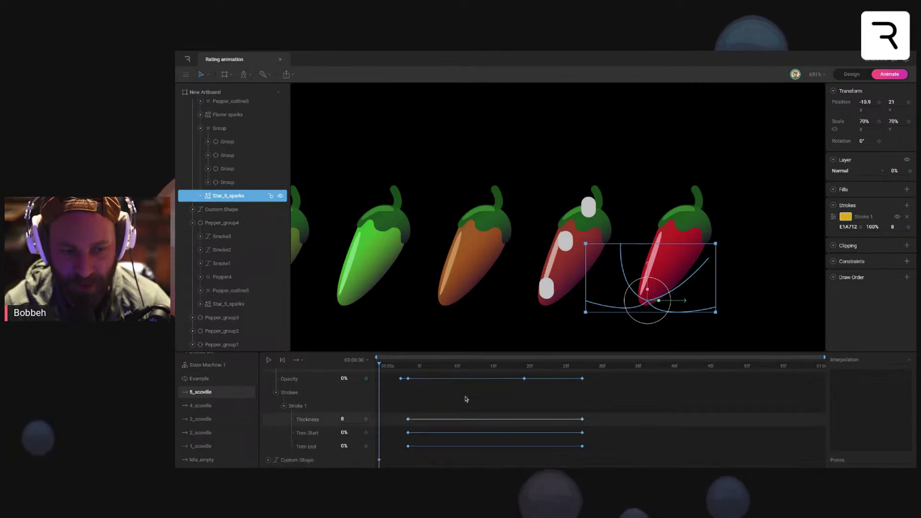
Step: Key the Stroke 1 thickness of Pepper_group4's Star_5_sparks on the first frame of the 4_scoville animation
click(227, 304)
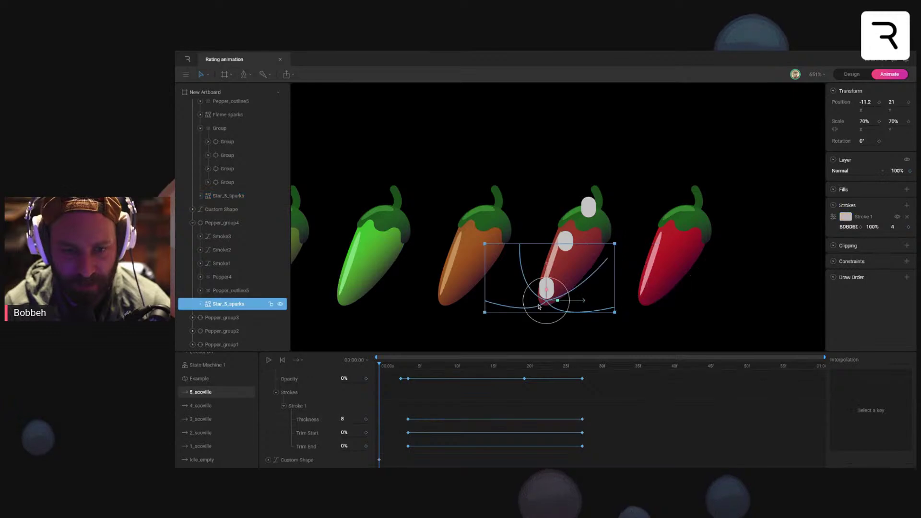
click(211, 405)
click(834, 216)
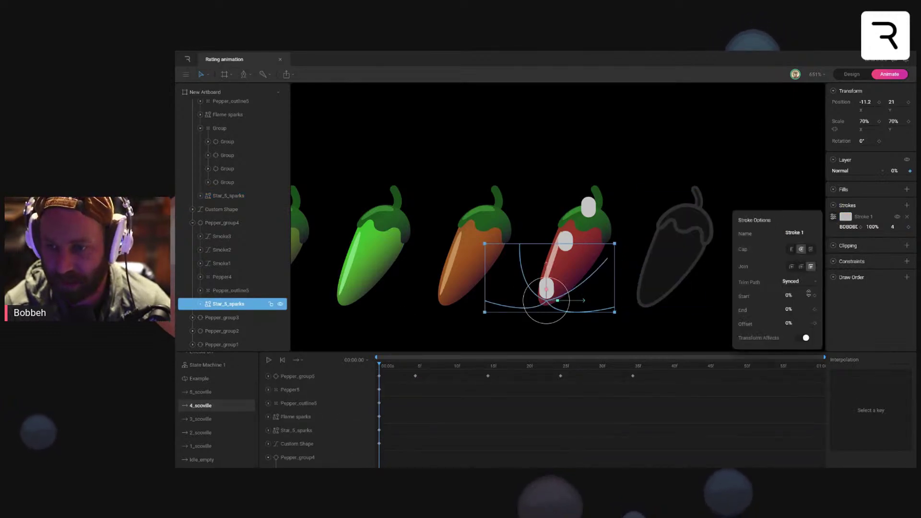
click(909, 230)
Step: Expand the Stroke 1 tracks of Pepper_group4's Star_5_sparks, paste the copied Thickness keyframes from the first frame, and preview the animation
scroll(394, 396, down, 5)
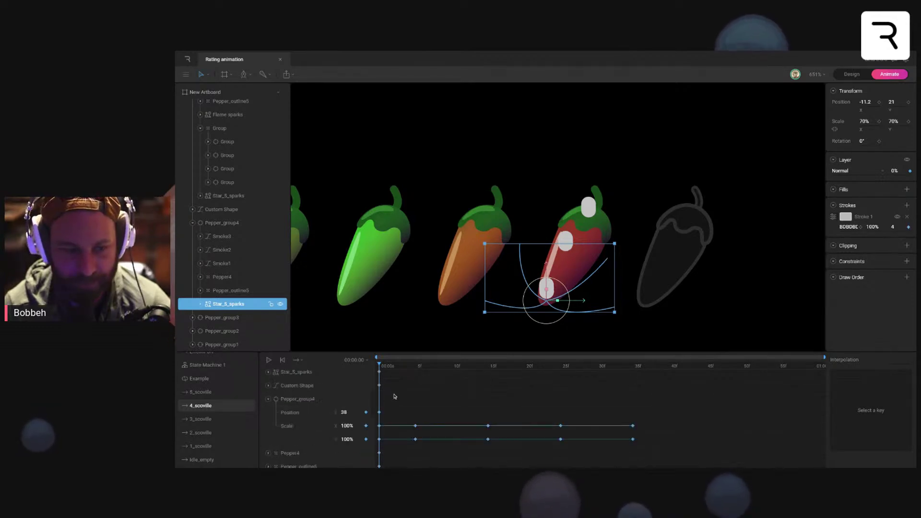
click(325, 433)
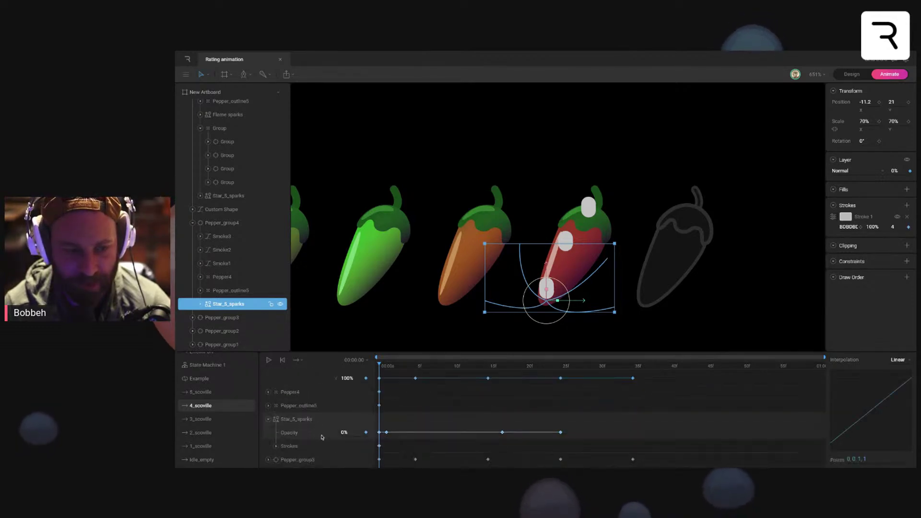
click(276, 446)
scroll(316, 423, down, 3)
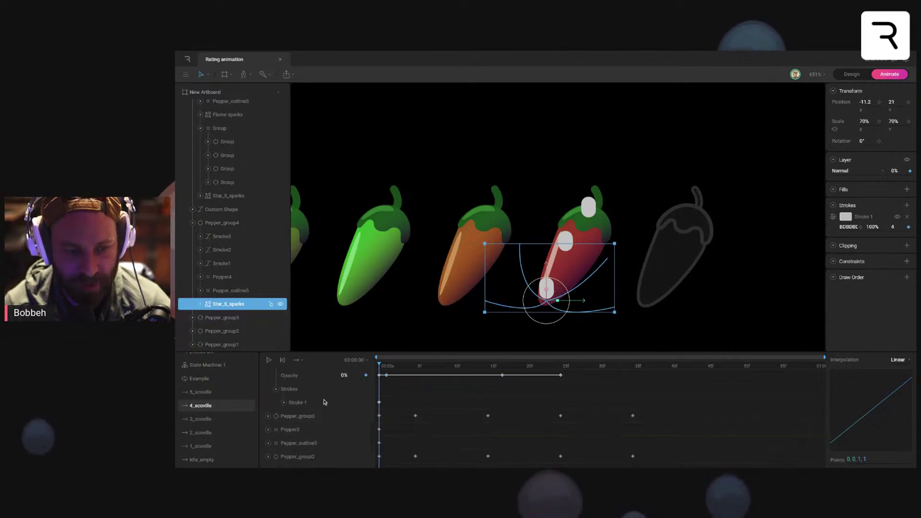
click(284, 403)
click(315, 416)
click(353, 412)
key(space)
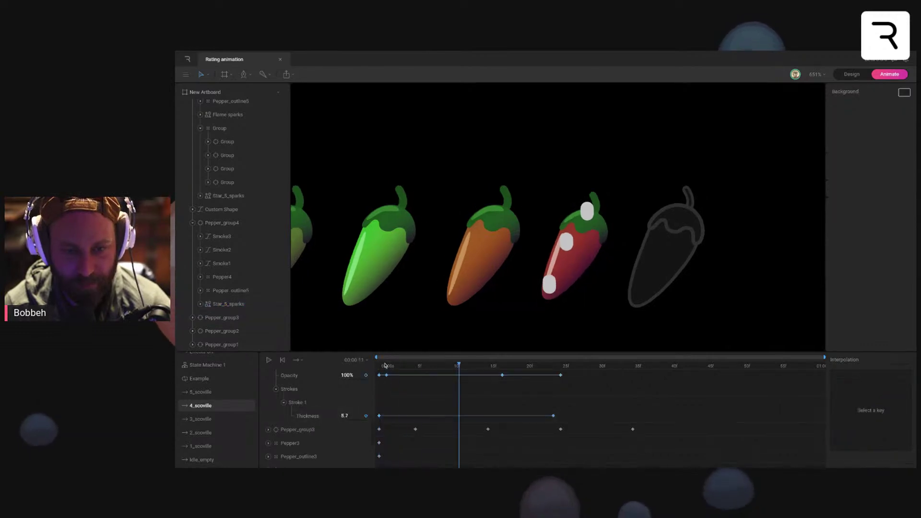
key(space)
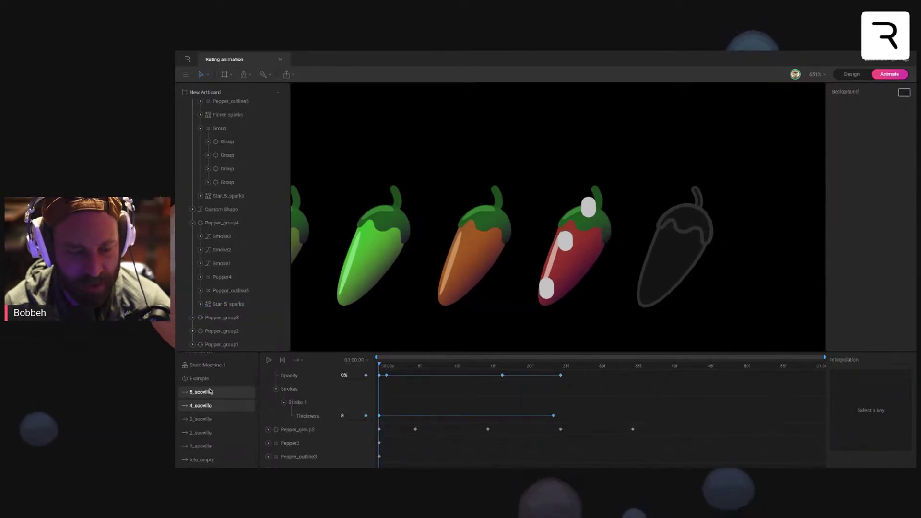
Step: Select the Trim Start keyframes of Pepper_group5's Star_5_sparks in the 5_scoville animation
click(667, 311)
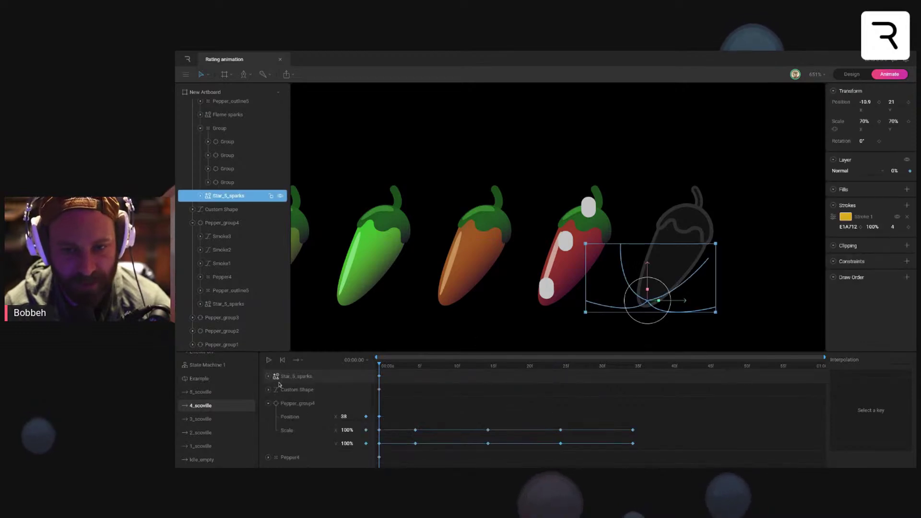
click(211, 392)
scroll(413, 444, down, 2)
scroll(414, 446, down, 2)
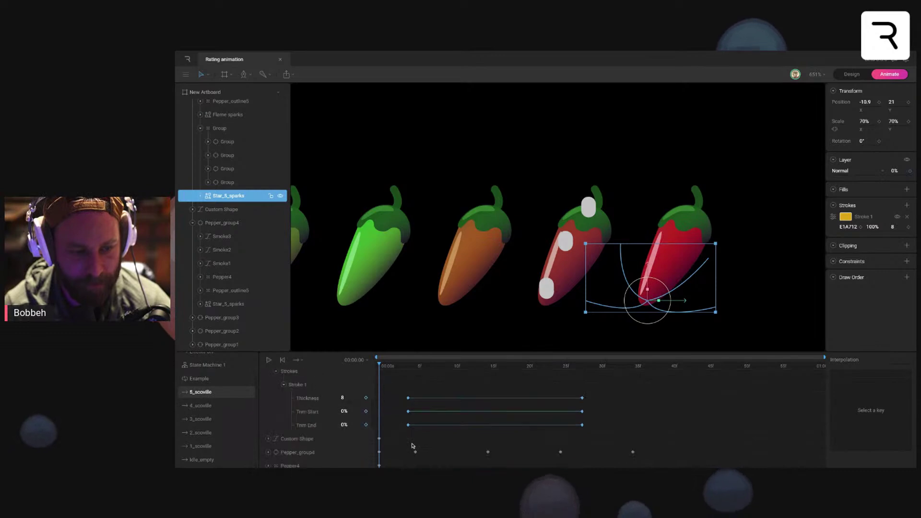
drag(405, 410, 601, 419)
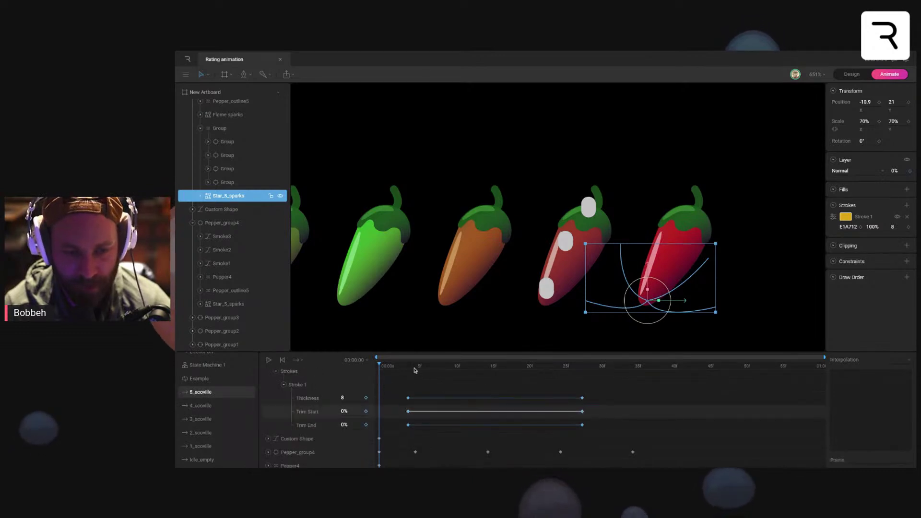
Step: Step through 5_scoville and return to frame 4 to examine the sparks' Trim Start and Trim End values
click(409, 369)
key(period)
key(period)
key(period)
key(period)
key(period)
key(period)
key(period)
key(period)
key(period)
key(period)
key(period)
key(period)
mouse_move(410, 369)
mouse_down()
mouse_move(590, 370)
mouse_move(408, 369)
mouse_up()
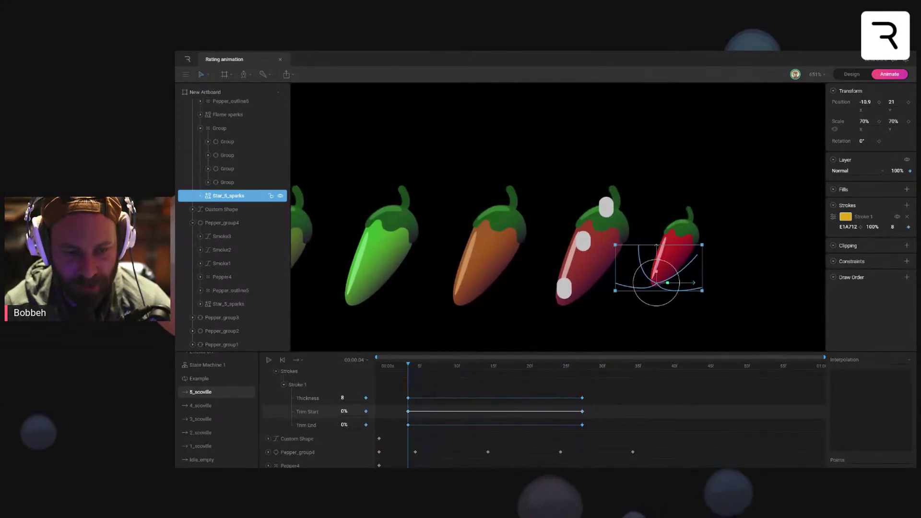
Step: Key the stroke's trim Start and End at 0% on the first frame of 4_scoville for Pepper_group4's Star_5_sparks
click(215, 405)
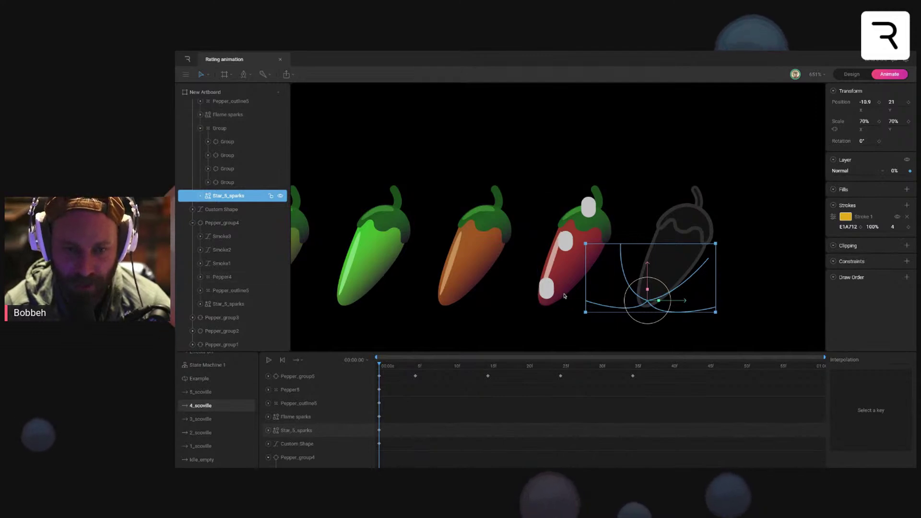
click(568, 310)
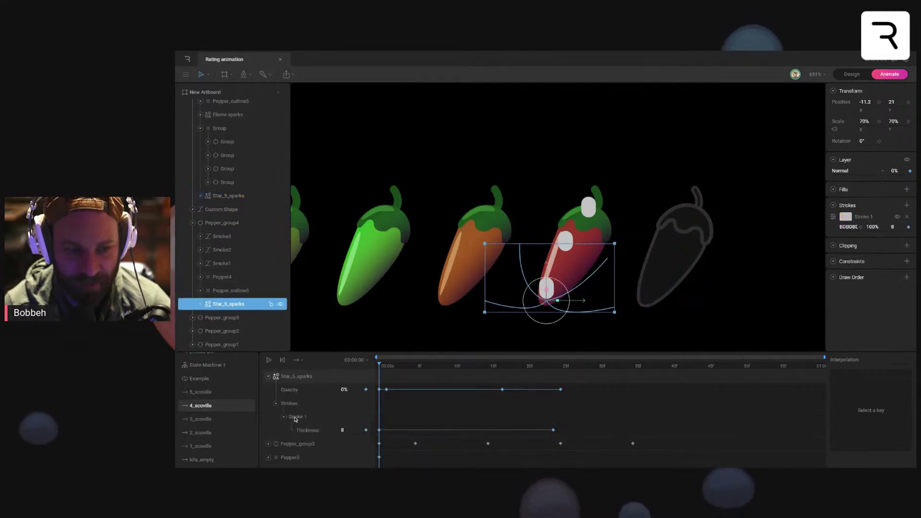
click(834, 217)
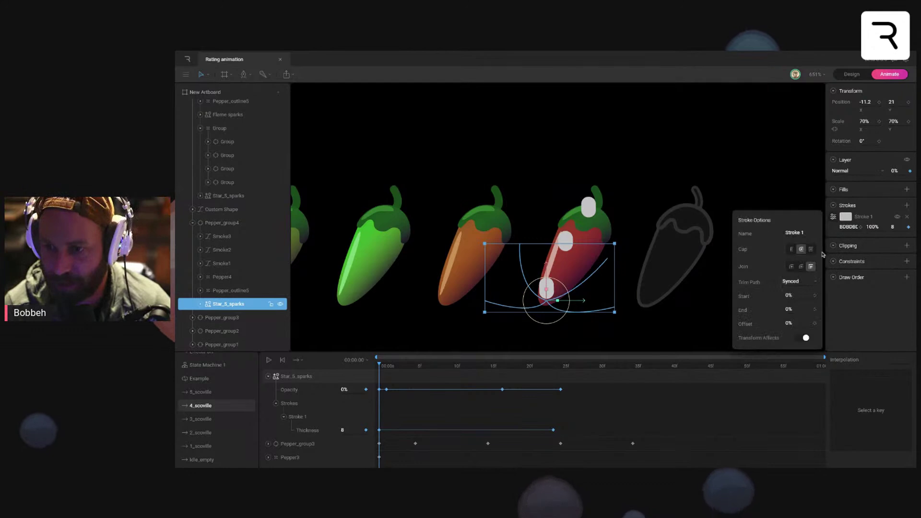
click(814, 295)
click(815, 309)
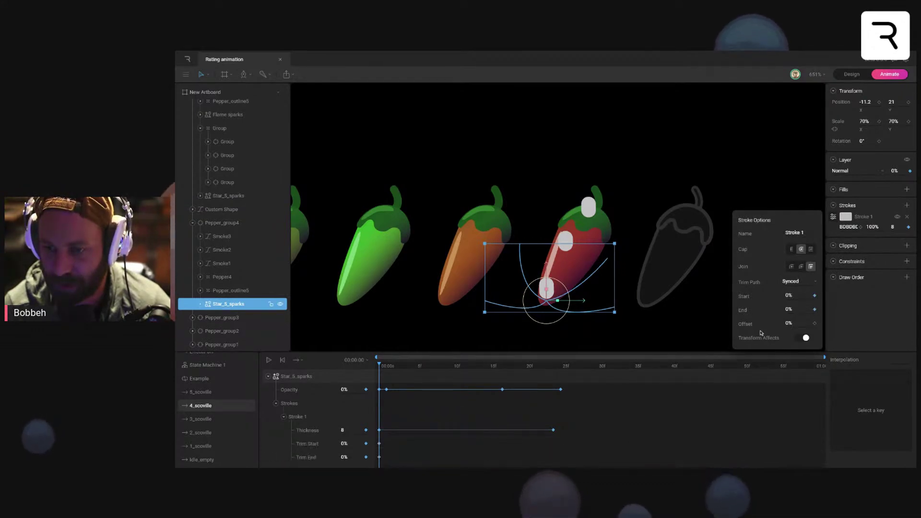
Step: Set the sparks' trim Start to 100% and End to 98% at frame 24, and preview the animation
mouse_move(493, 366)
mouse_down()
mouse_move(568, 366)
mouse_move(554, 366)
mouse_up()
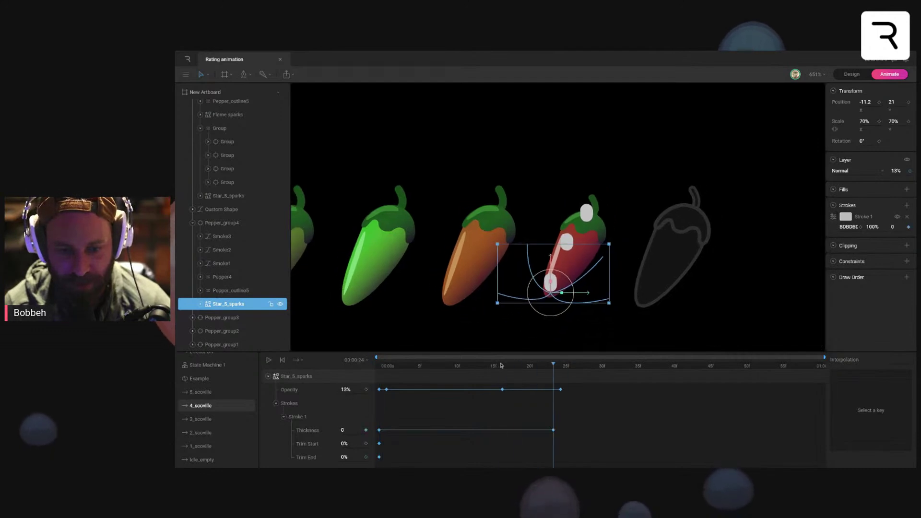
click(834, 217)
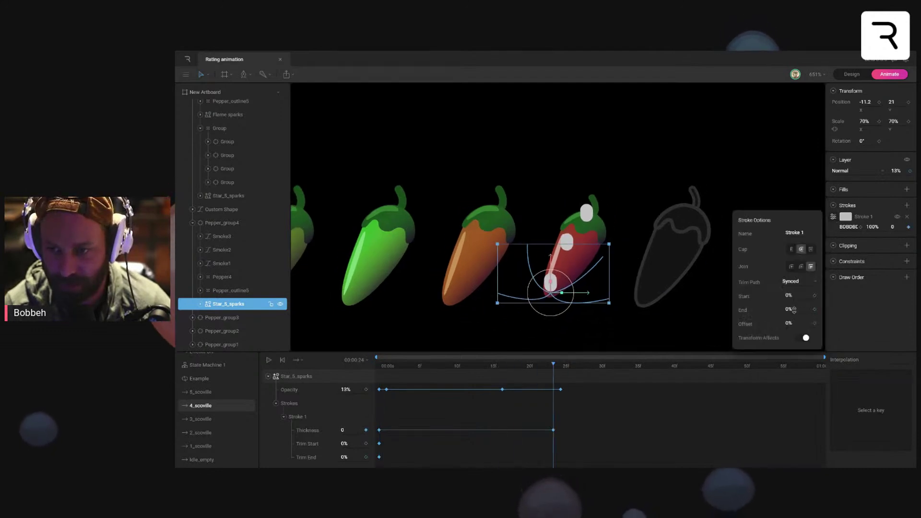
click(789, 295)
text(100)
key(Return)
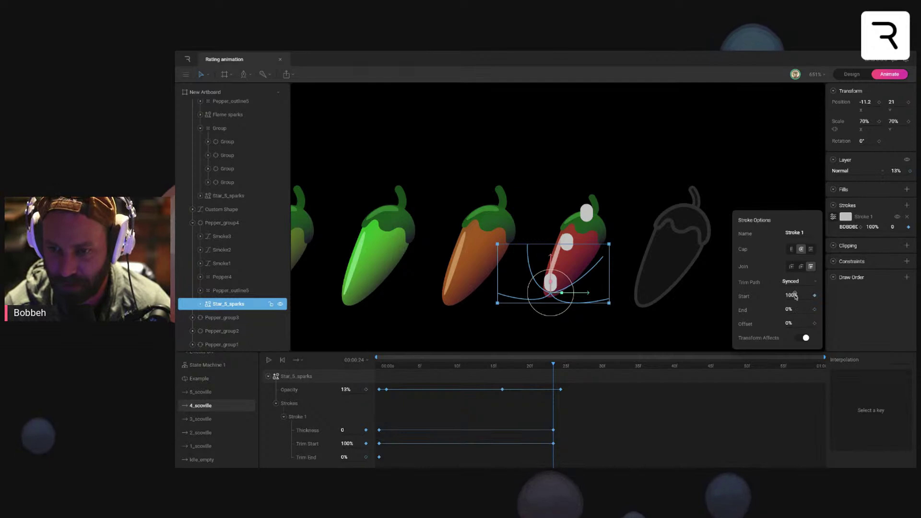
text(98)
key(Return)
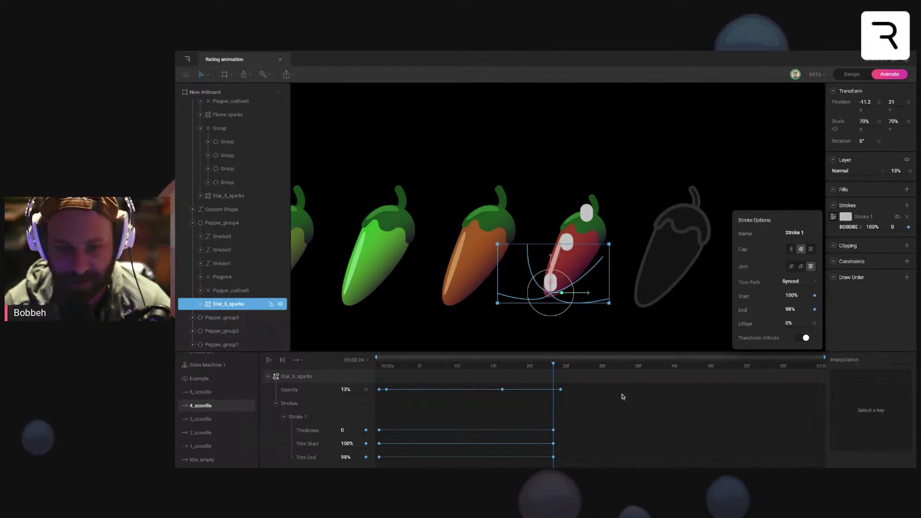
key(space)
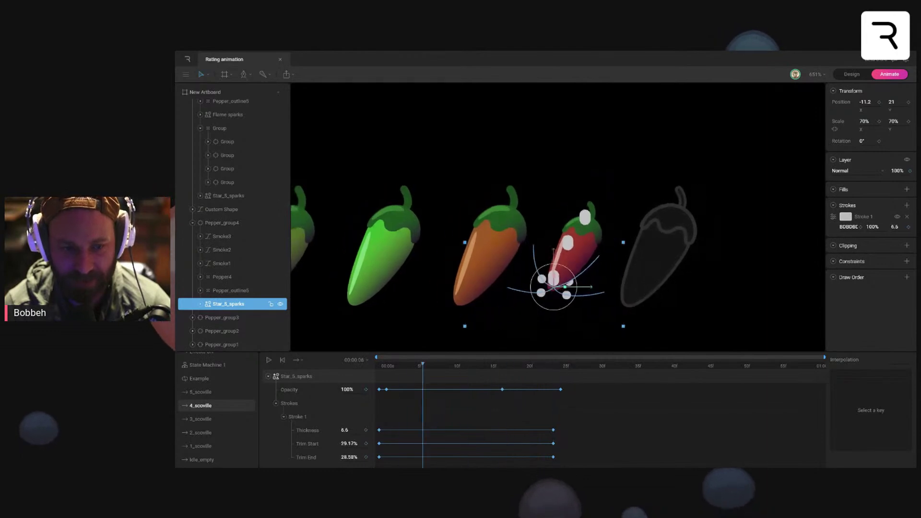
key(space)
Step: Shift the sparks' Thickness, Trim Start and Trim End keyframes together so they start at frame 2, and preview the result
drag(575, 419, 376, 464)
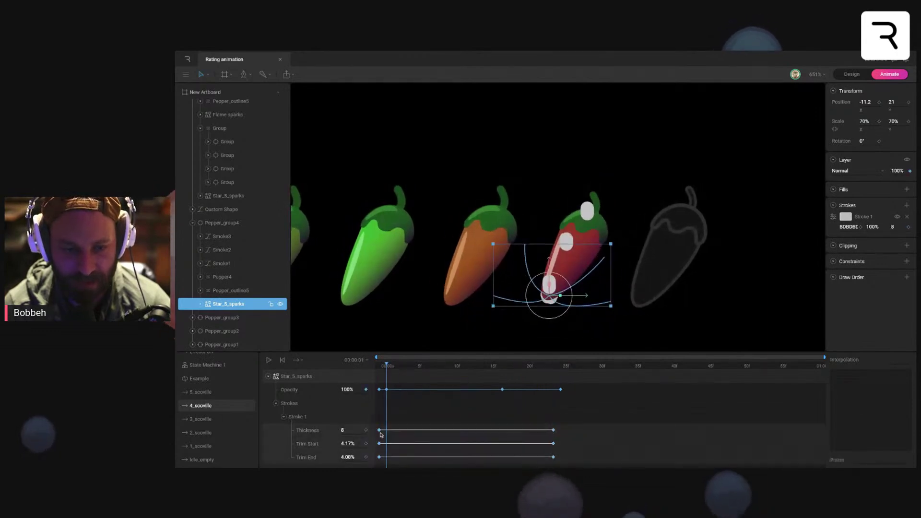
drag(379, 430, 394, 430)
key(Left)
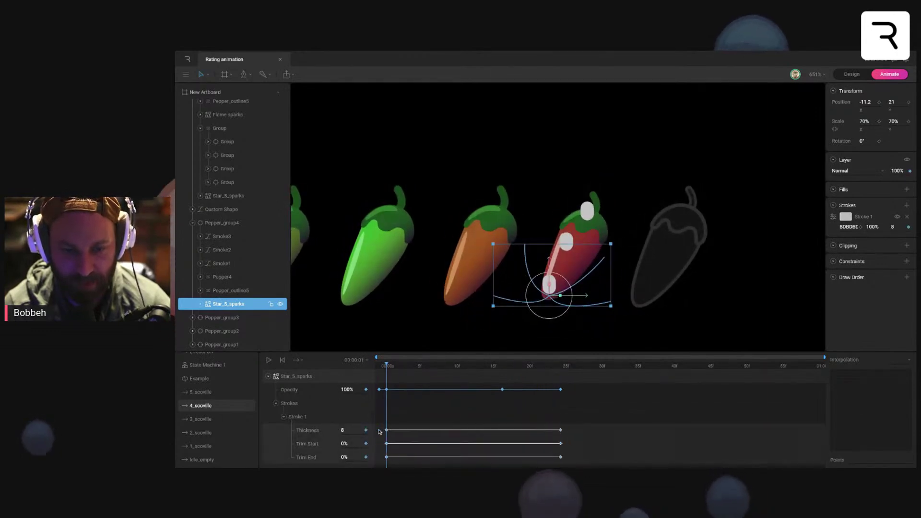
key(Right)
key(space)
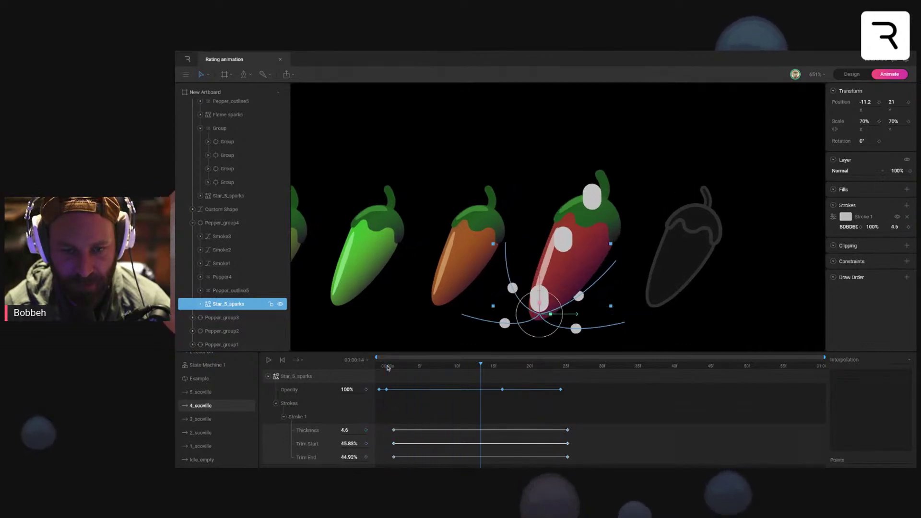
click(436, 319)
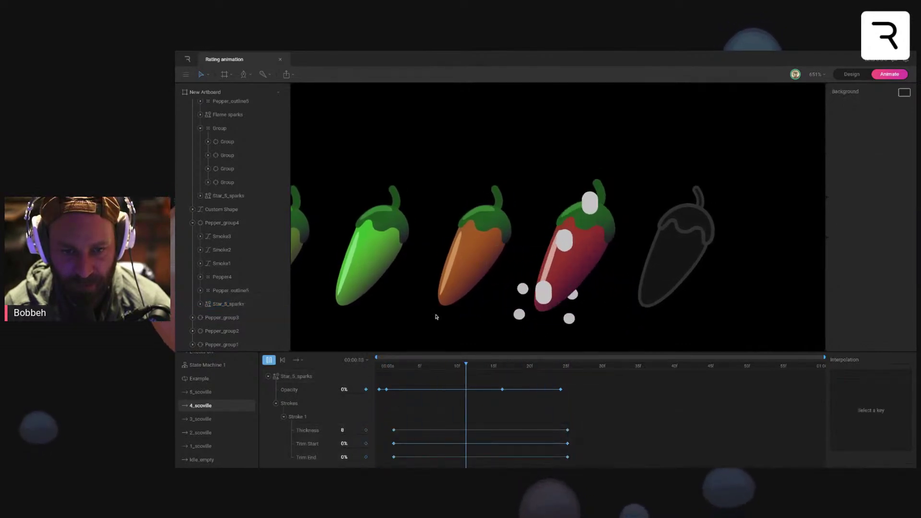
key(space)
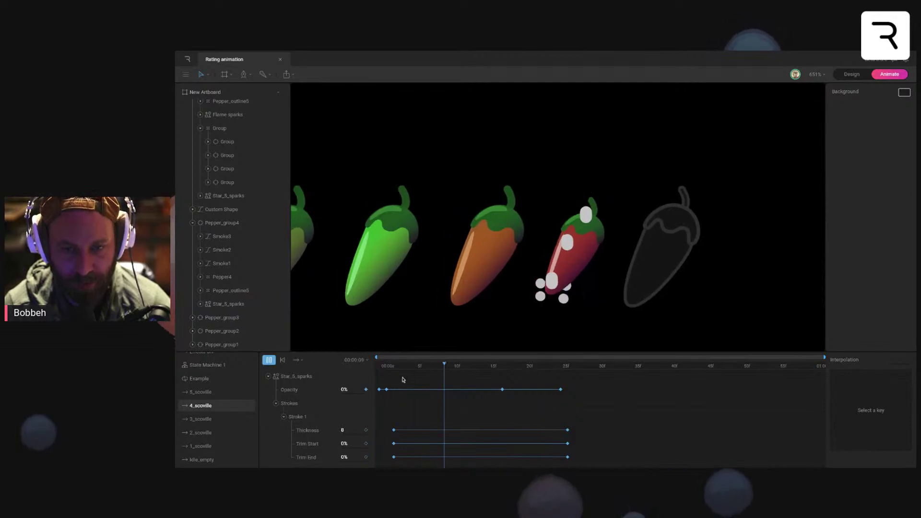
click(418, 367)
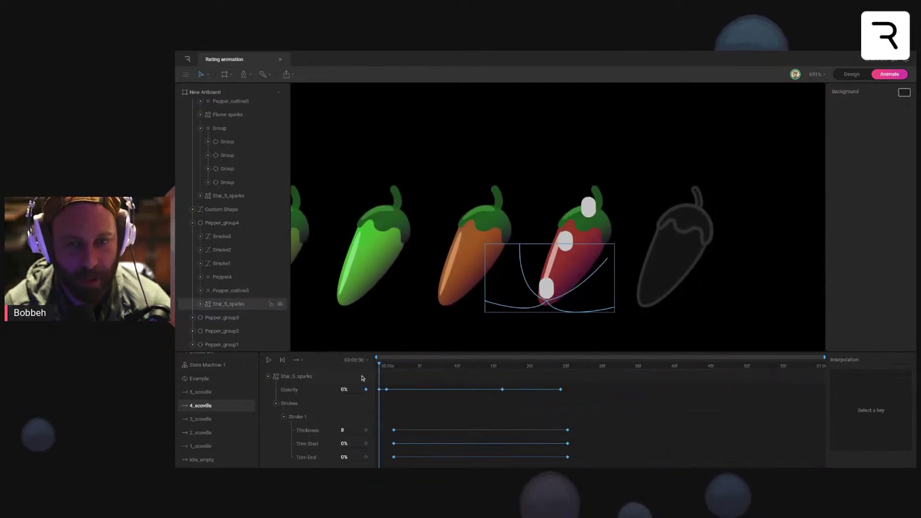
key(space)
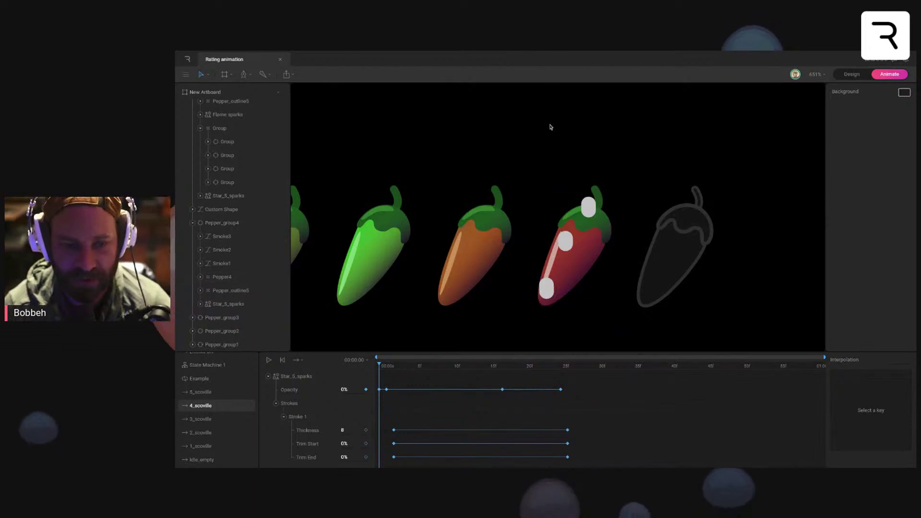
Step: Collapse the Star_5_sparks tracks and select Smoke1, Smoke2 and Smoke3 in Pepper_group4
click(268, 376)
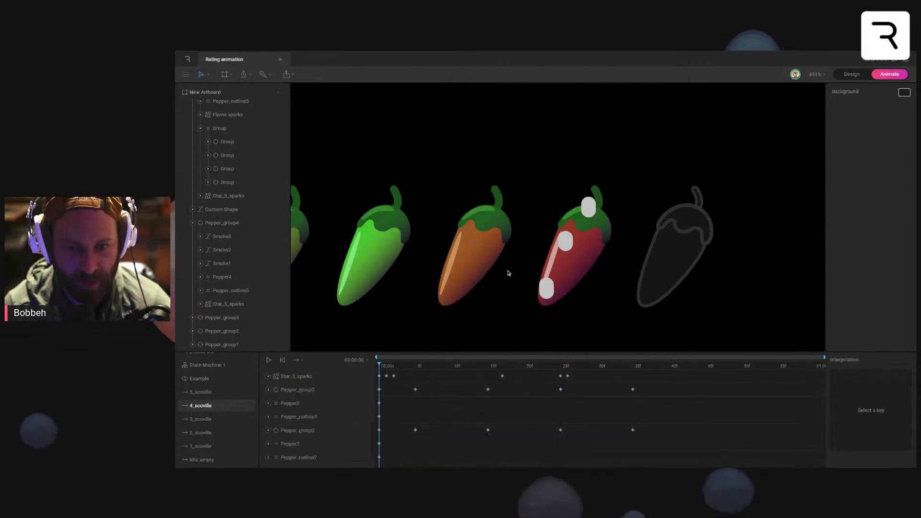
click(234, 263)
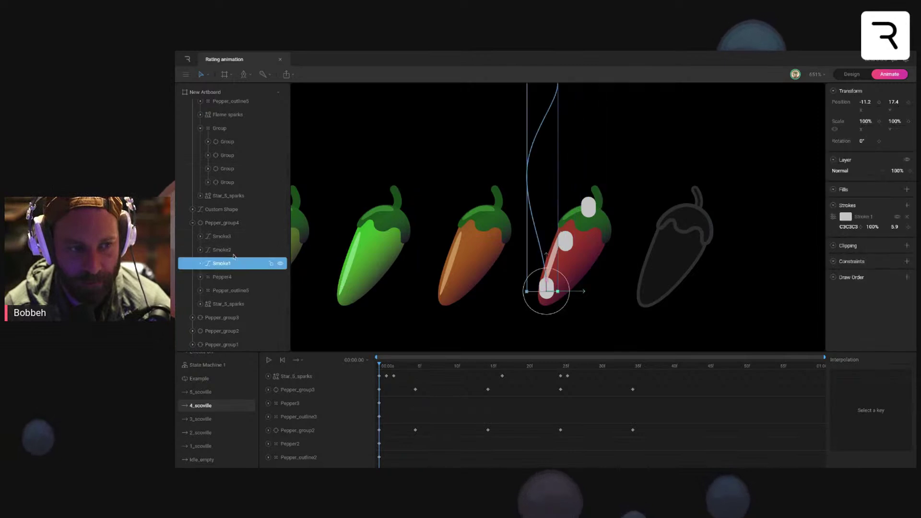
shift+click(221, 236)
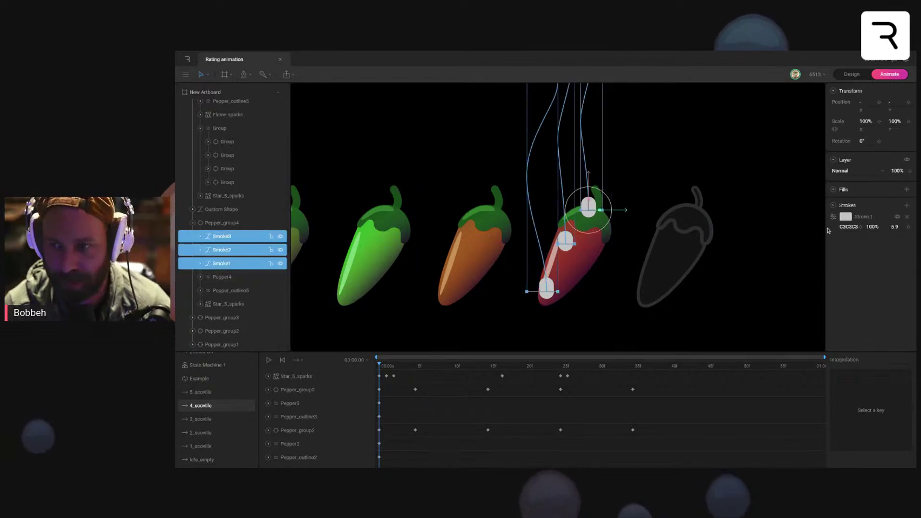
Step: Try to key the Stroke 1 trim Start of the three smoke paths on the first frame
click(833, 217)
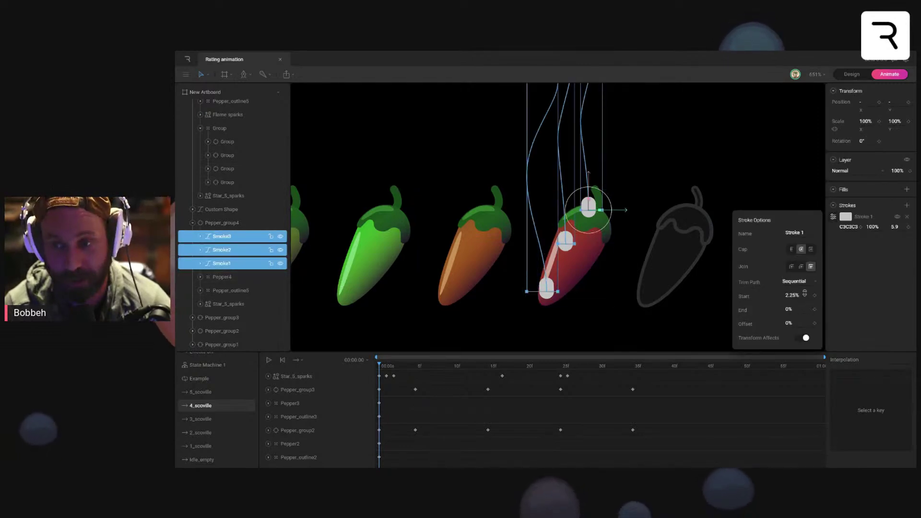
click(816, 296)
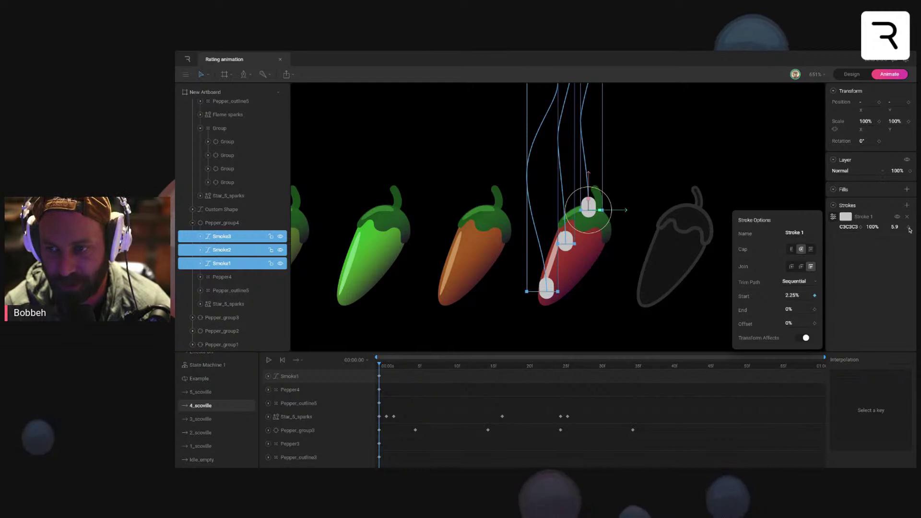
scroll(508, 370, down, 3)
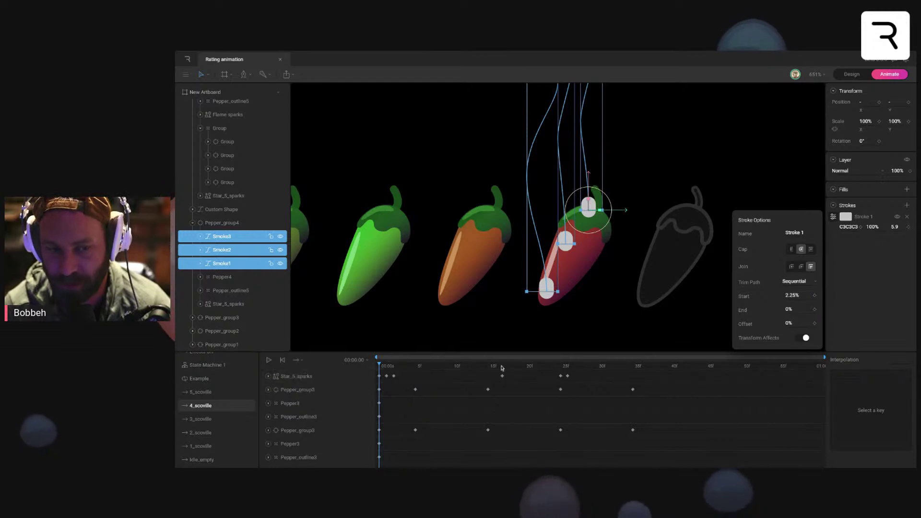
Step: Set the opacity of the three smoke paths to 0% on the first frame of 4_scoville and preview the animation
click(904, 171)
text(0)
key(Return)
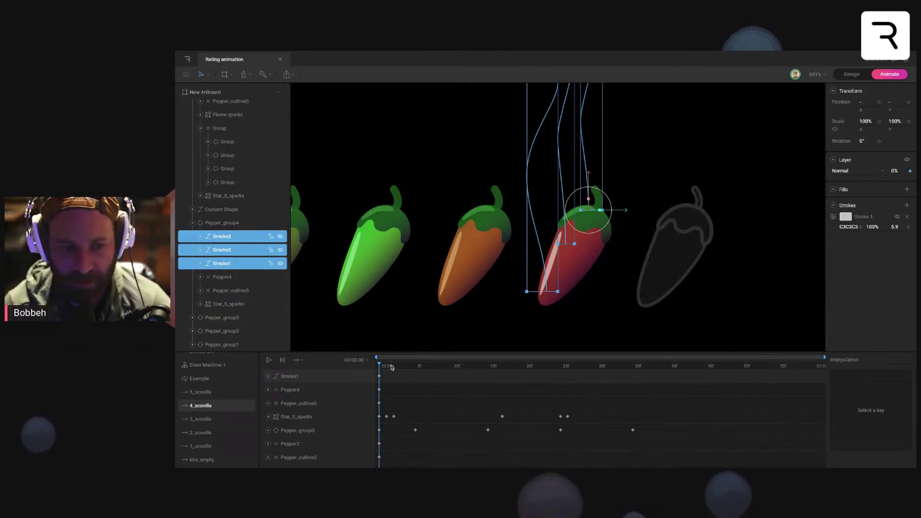
key(space)
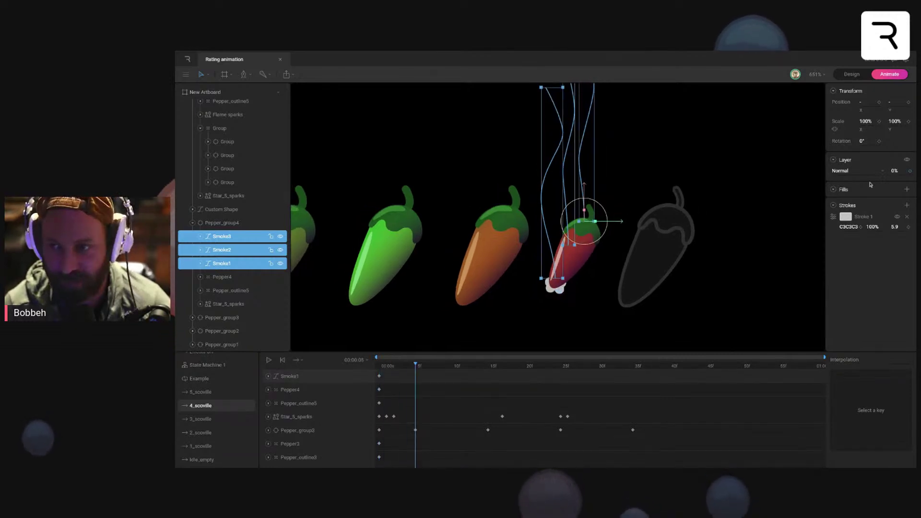
Step: Key the opacity of Smoke1, Smoke2 and Smoke3 at 100% on frame 5 and collapse the Pepper_group4 track
click(899, 171)
text(100)
key(Return)
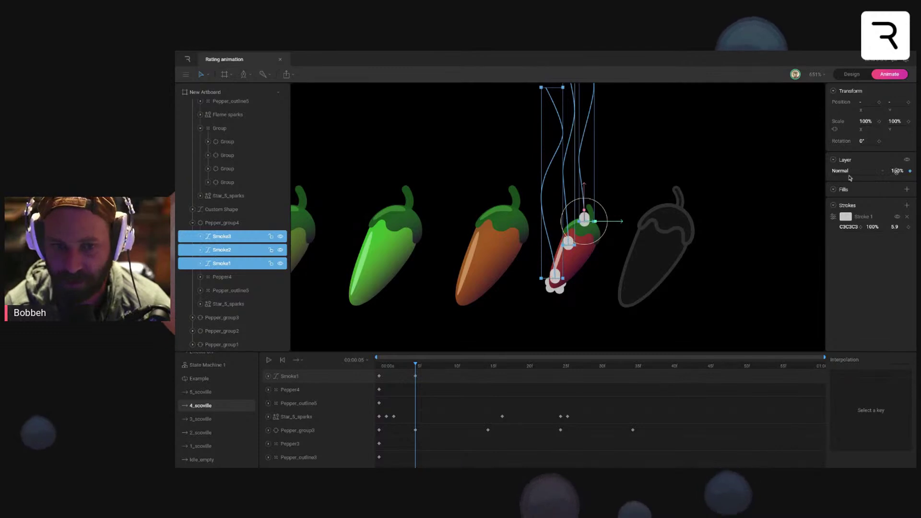
scroll(417, 378, up, 3)
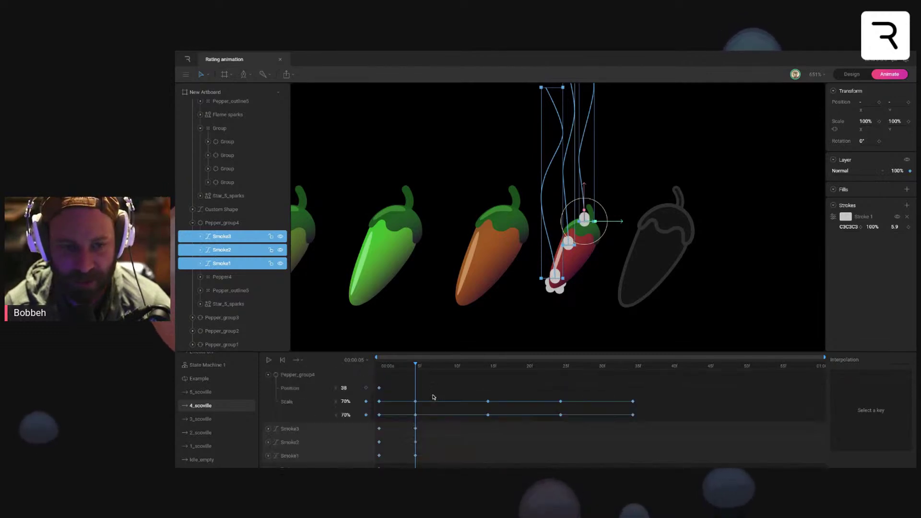
click(269, 374)
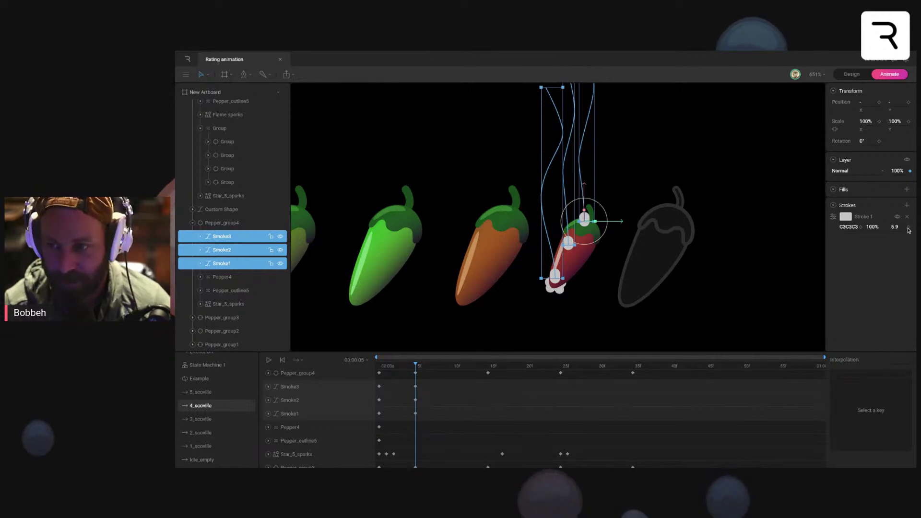
Step: Key the smoke strokes' thickness on frame 5 and their trim Offset on frame 25, and reopen the Stroke 1 options on frame 5
click(908, 227)
drag(448, 369, 561, 367)
click(834, 218)
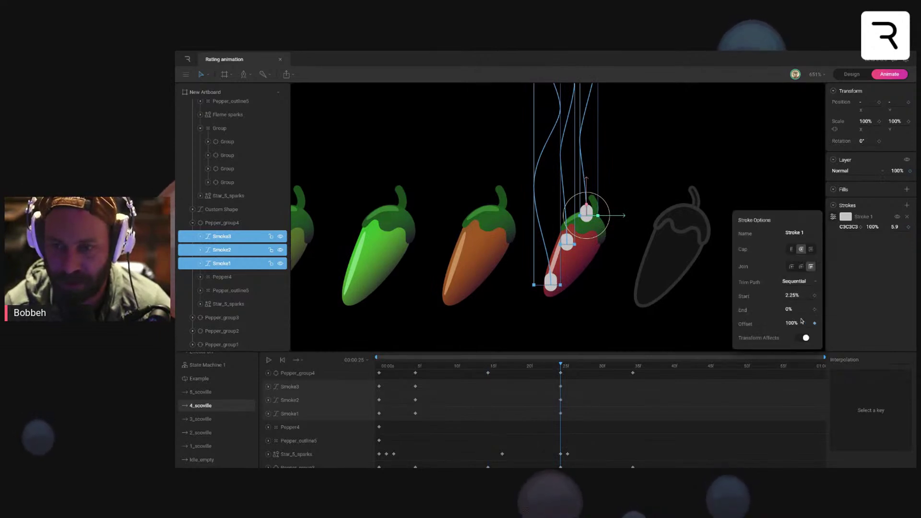
drag(561, 368, 379, 368)
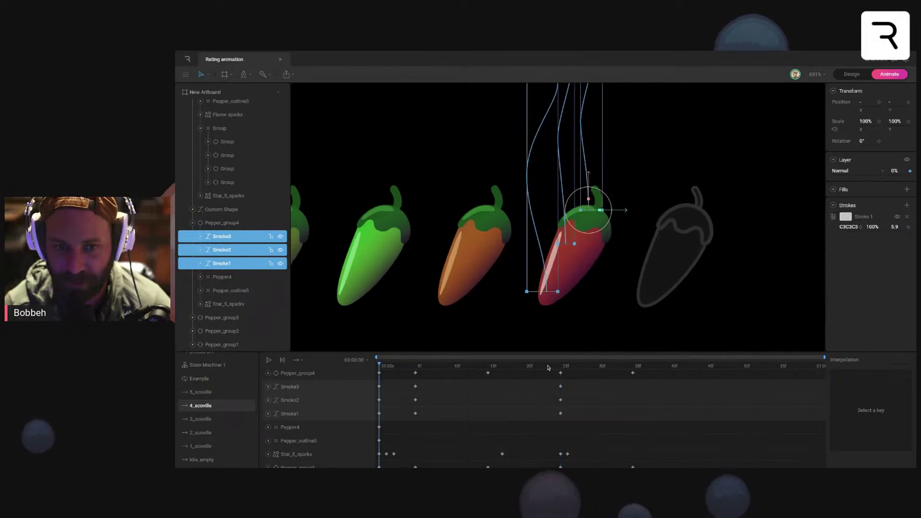
key(period)
key(period)
key(period)
key(period)
key(period)
click(834, 217)
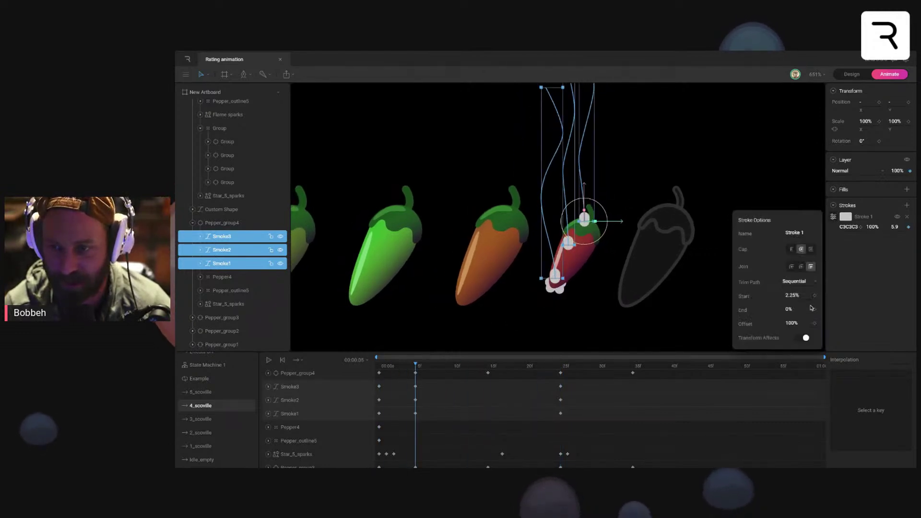
Step: Set the stroke thickness of the three smoke paths to 0 on frame 25
click(423, 367)
key(period)
key(period)
key(period)
key(period)
key(period)
key(period)
key(period)
key(period)
key(period)
key(period)
key(period)
key(period)
key(period)
key(period)
key(period)
key(period)
key(period)
key(period)
key(period)
drag(423, 367, 561, 366)
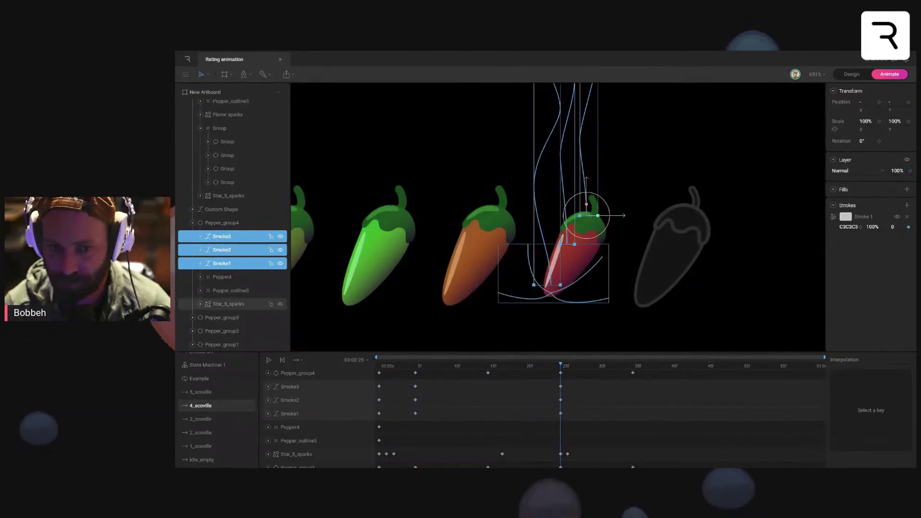
Step: Step back and forth through the frames up to frame 25 to examine how the smoke rises and thins
click(545, 368)
key(comma)
key(comma)
key(comma)
key(comma)
key(comma)
key(comma)
key(comma)
key(comma)
key(comma)
key(comma)
key(comma)
key(comma)
key(comma)
key(comma)
key(comma)
key(comma)
key(comma)
key(comma)
key(comma)
key(period)
key(period)
key(period)
key(period)
key(period)
key(period)
key(period)
key(period)
key(period)
key(period)
key(period)
key(period)
key(period)
key(period)
key(period)
key(period)
key(period)
key(period)
key(period)
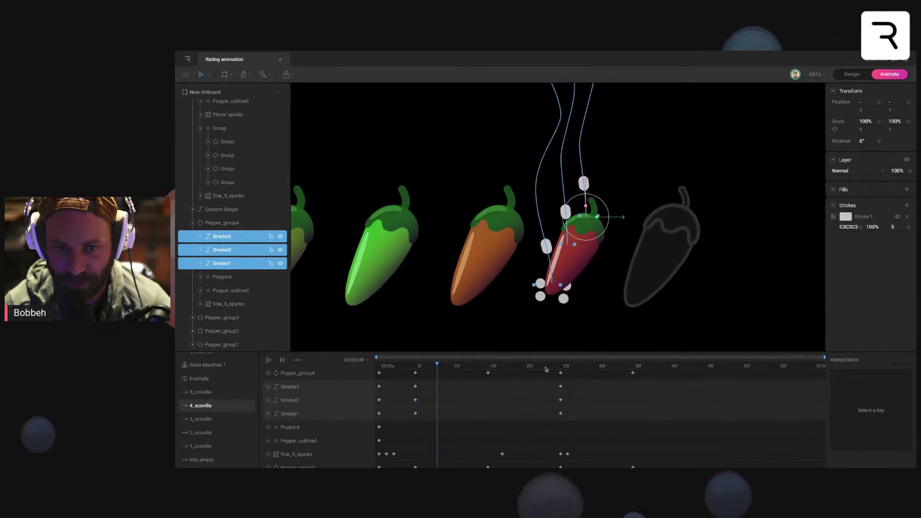
scroll(598, 272, up, 3)
scroll(598, 272, down, 3)
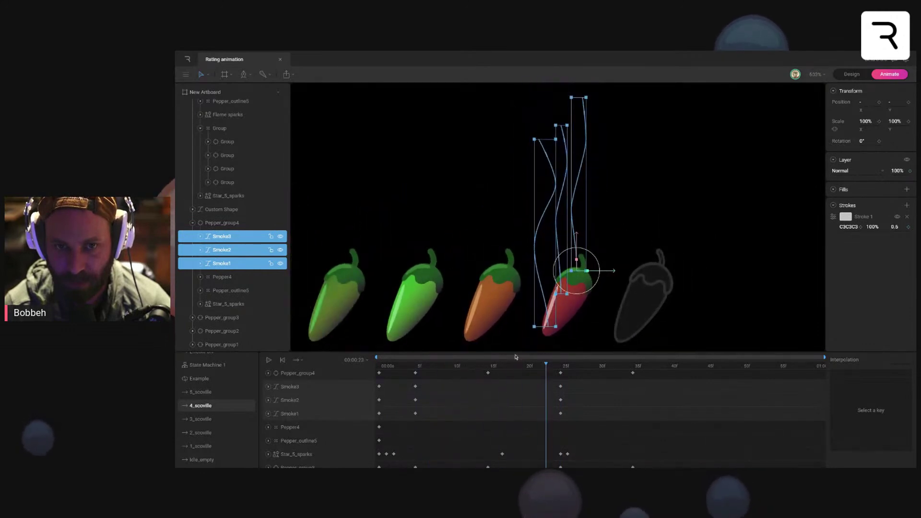
Step: Return toward the start, deselect the smoke paths and play 4_scoville to check the smoke's timing
key(comma)
key(comma)
key(comma)
key(comma)
key(comma)
key(comma)
key(comma)
key(comma)
key(comma)
key(comma)
key(comma)
key(comma)
key(comma)
key(comma)
key(comma)
key(comma)
key(comma)
key(comma)
key(comma)
key(comma)
click(678, 179)
key(space)
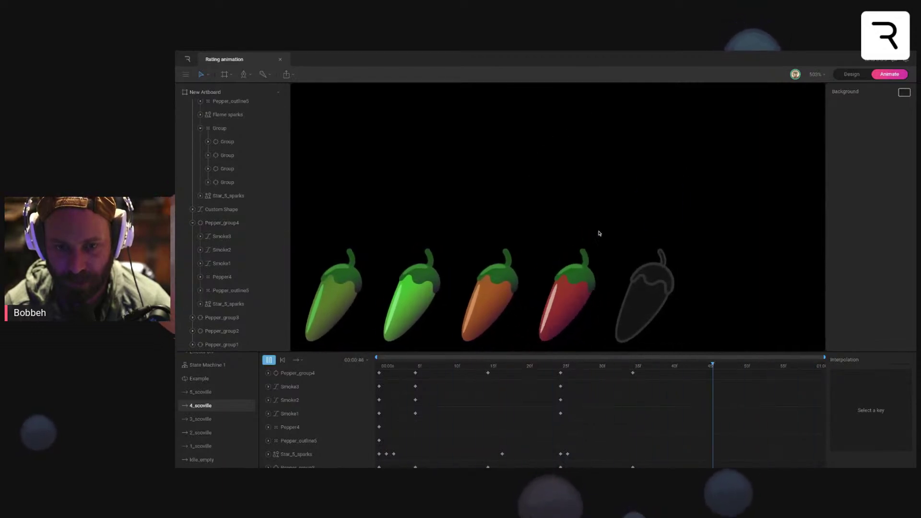
key(space)
key(space)
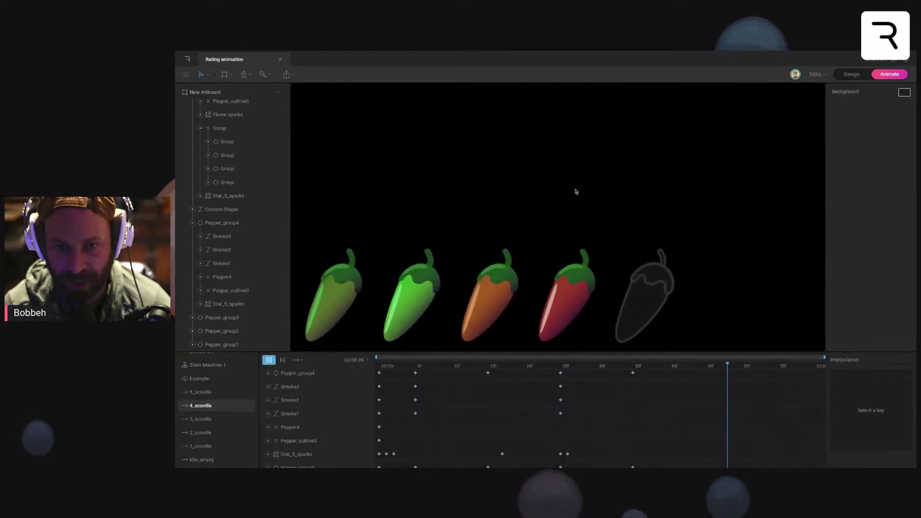
key(space)
Step: Shift all Smoke1, Smoke2 and Smoke3 keyframes together so they start at frame 15, and preview the animation
drag(573, 383, 375, 422)
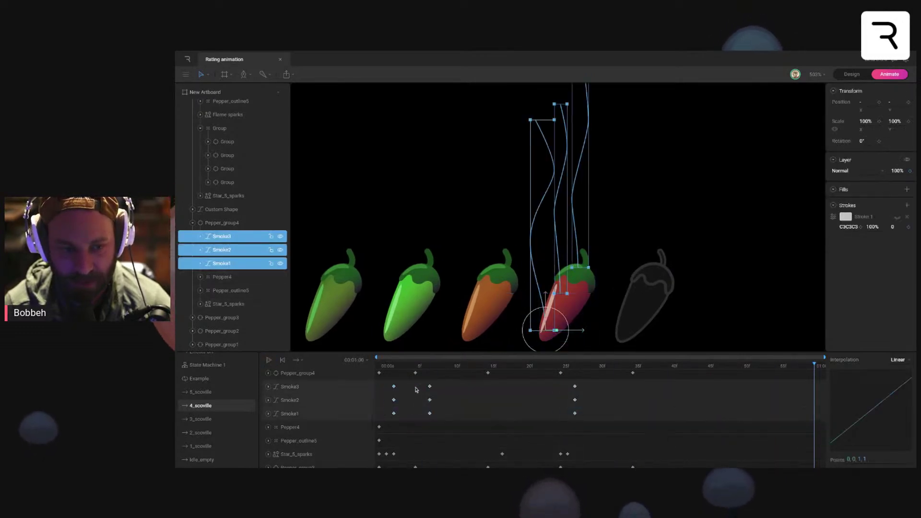
drag(493, 365, 459, 366)
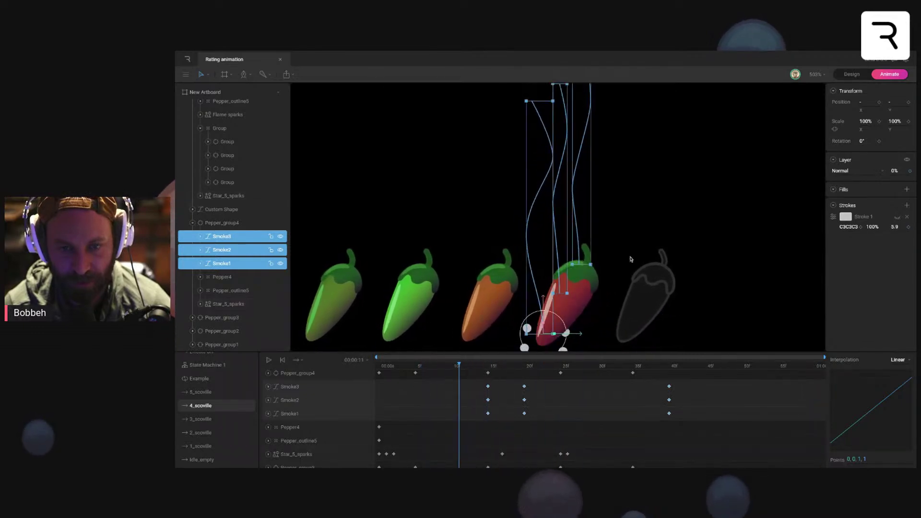
key(space)
key(space)
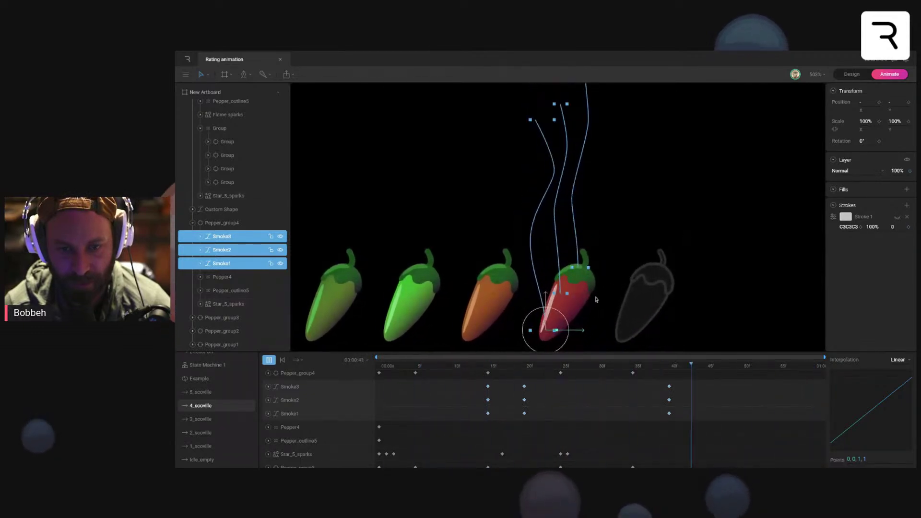
key(space)
Step: Expand the three smoke tracks and shift their Strokes keyframes together to frames 19 and 39
click(268, 387)
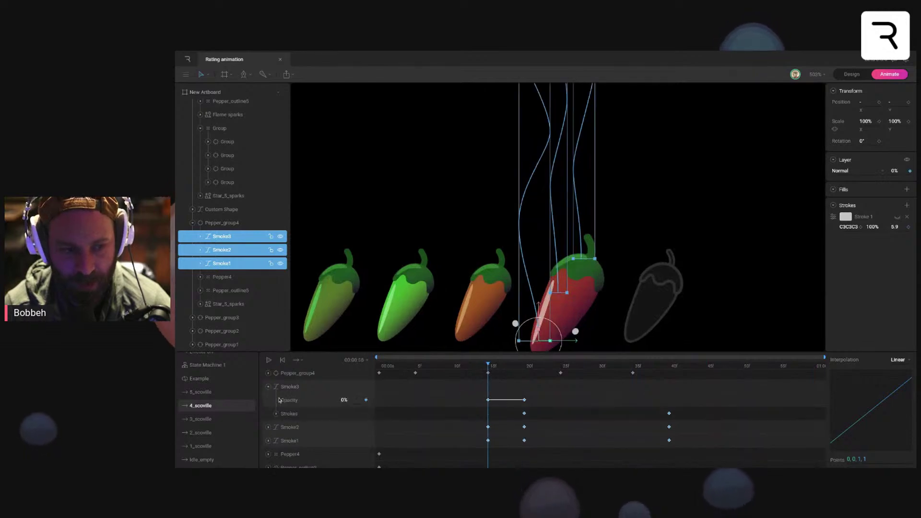
click(269, 427)
scroll(303, 433, down, 1)
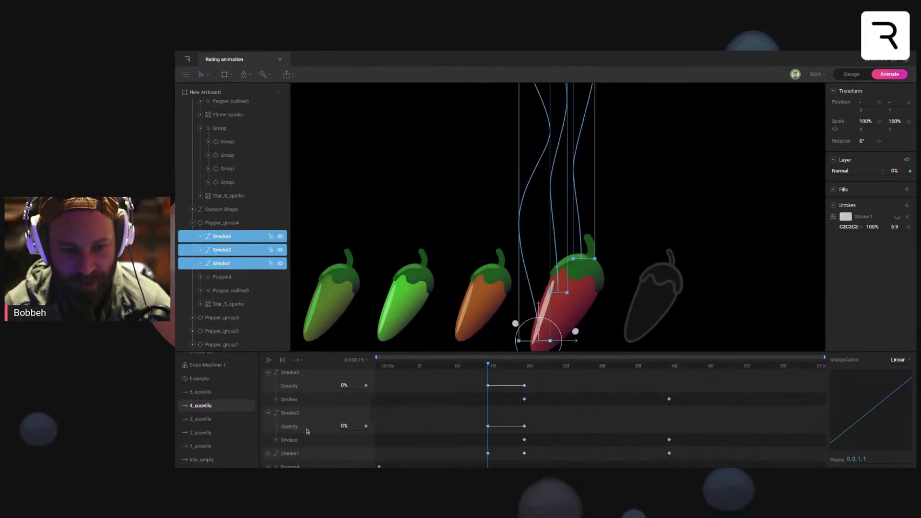
click(274, 452)
mouse_move(510, 395)
mouse_down()
mouse_move(637, 395)
mouse_move(697, 407)
mouse_up()
drag(514, 438, 683, 439)
scroll(530, 440, down, 3)
drag(512, 434, 724, 453)
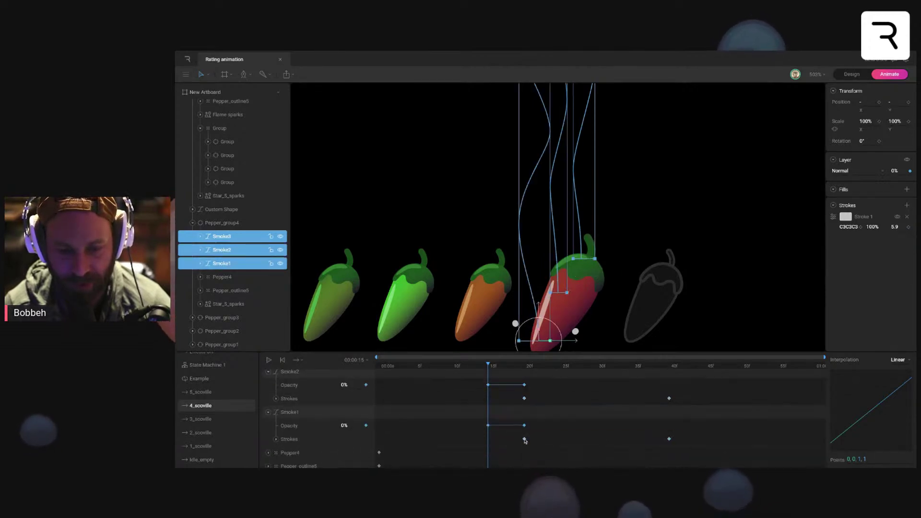
scroll(536, 423, up, 2)
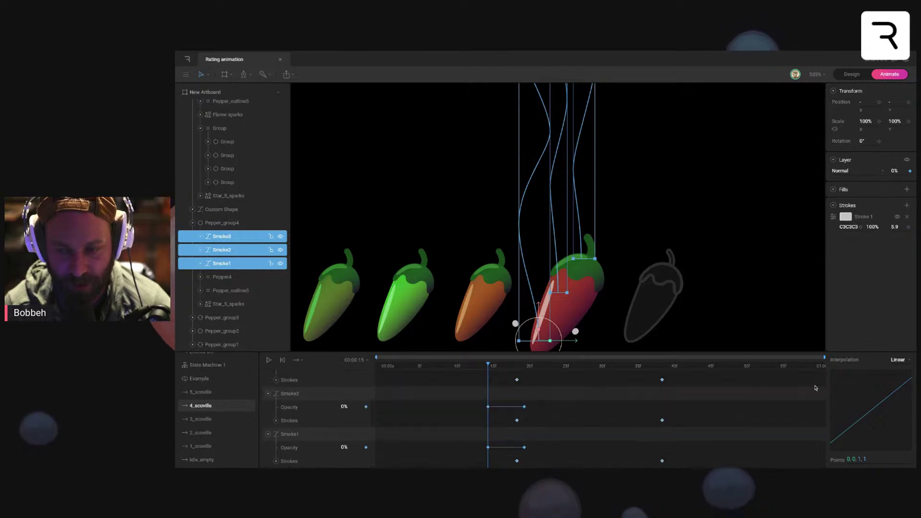
Step: Try Cubic interpolation with curve points .19, .45, .58, 1 on the selected smoke keyframes and preview it
click(898, 360)
click(898, 387)
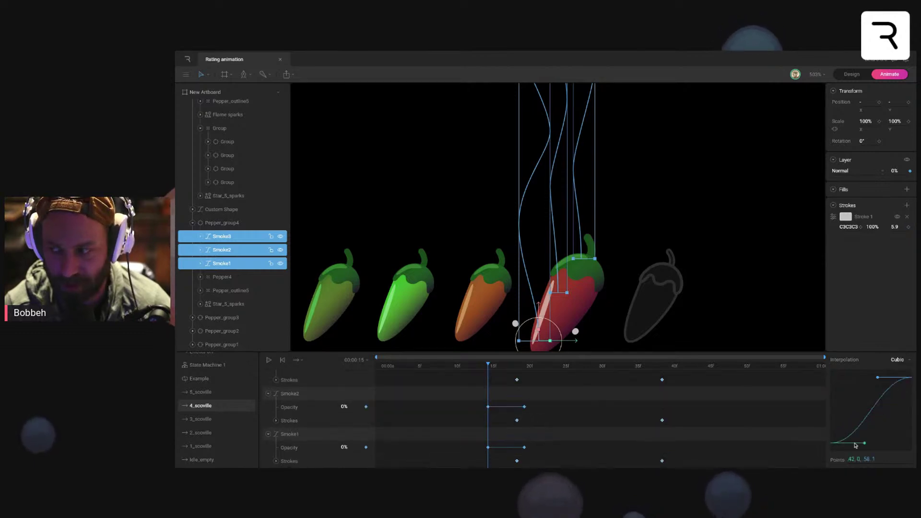
drag(861, 444, 845, 413)
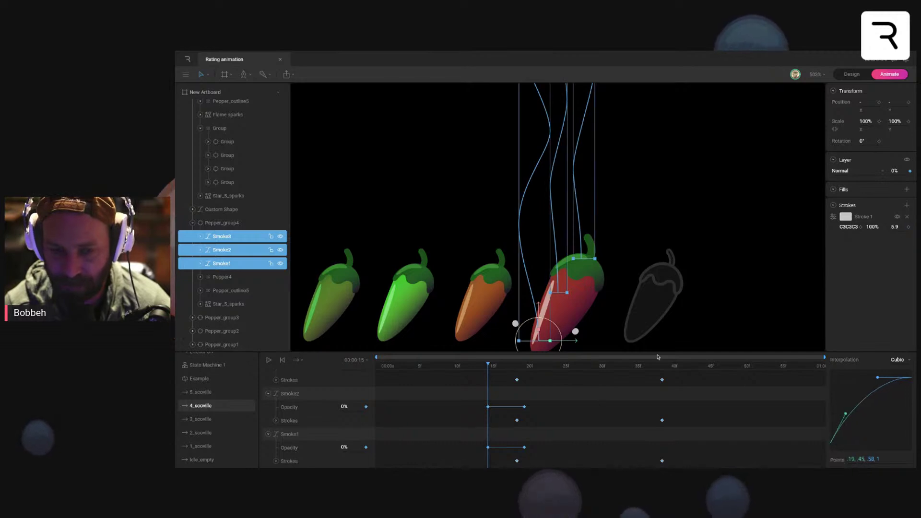
key(space)
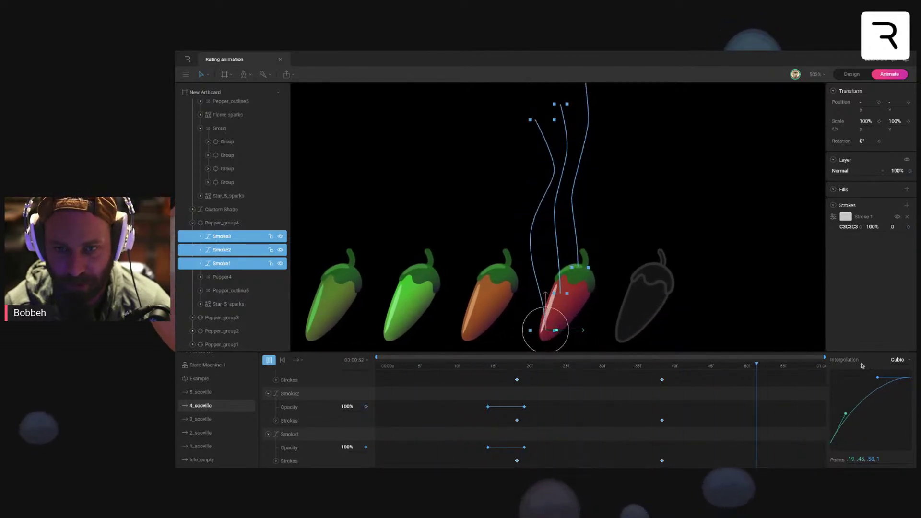
Step: Return the selected smoke keyframes to Linear interpolation and play the animation again
click(897, 360)
click(898, 373)
key(space)
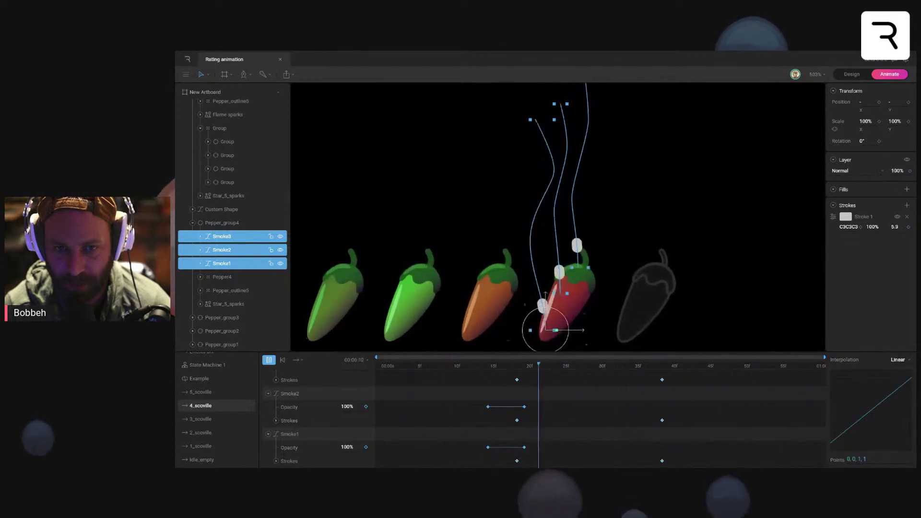
key(space)
Step: Move the Strokes keyframes of the three smoke paths to frames 17 and 50, and preview the slower rise
mouse_move(474, 366)
mouse_down()
mouse_move(524, 366)
mouse_move(517, 366)
mouse_up()
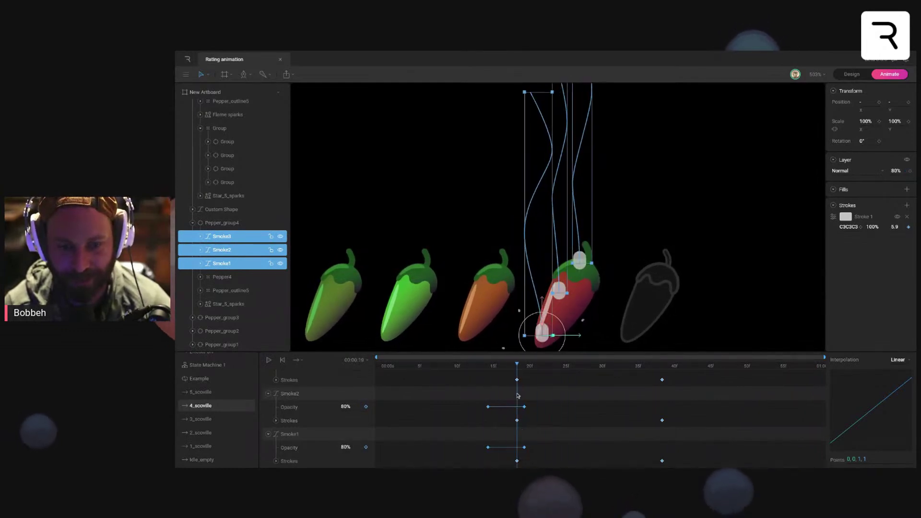
mouse_move(495, 367)
mouse_down()
mouse_move(481, 367)
mouse_move(633, 367)
mouse_move(663, 465)
mouse_up()
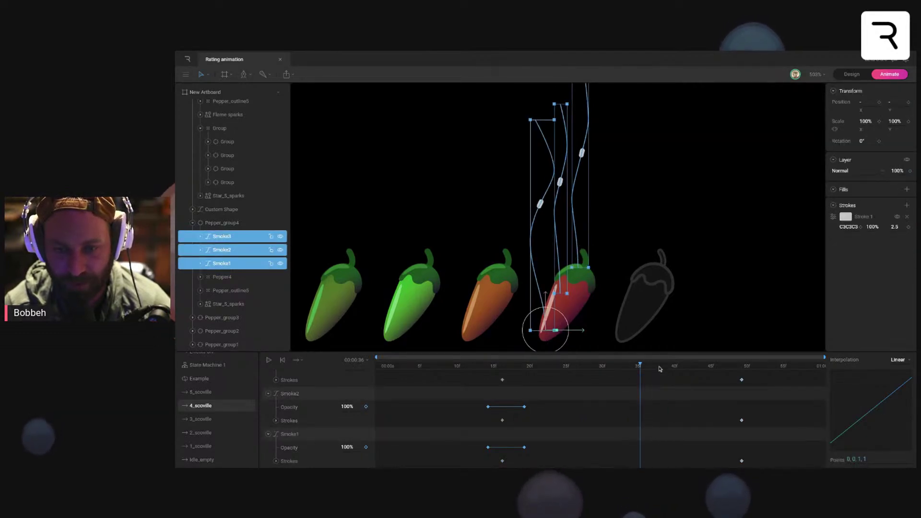
key(space)
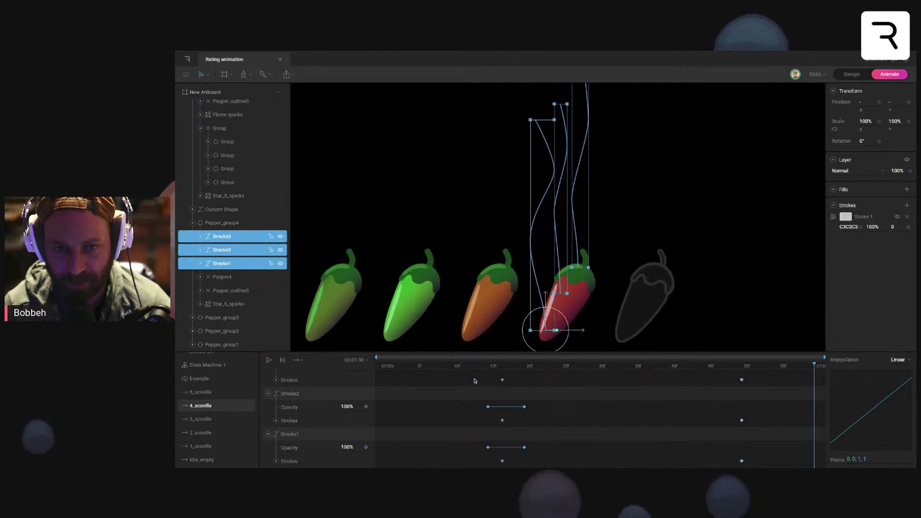
Step: Collapse the Smoke1, Smoke2 and Smoke3 tracks in the timeline
click(267, 394)
scroll(262, 413, up, 3)
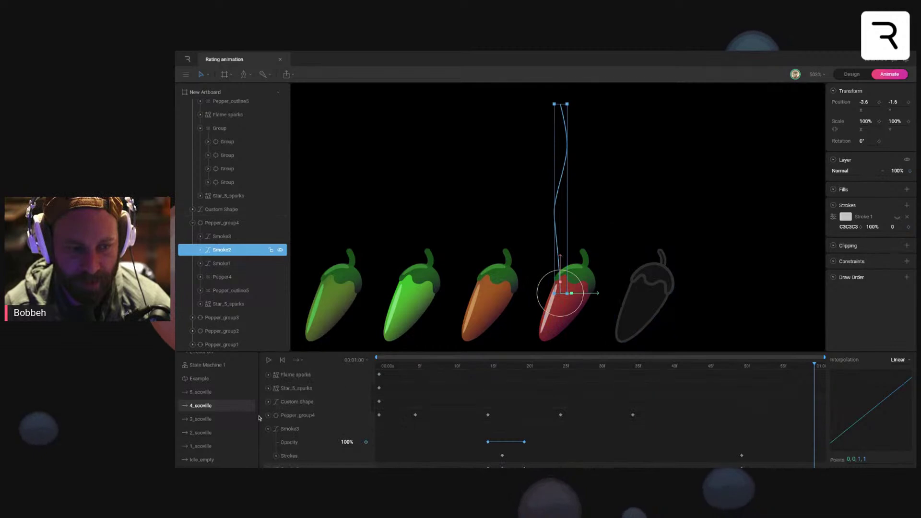
click(268, 429)
scroll(485, 433, down, 1)
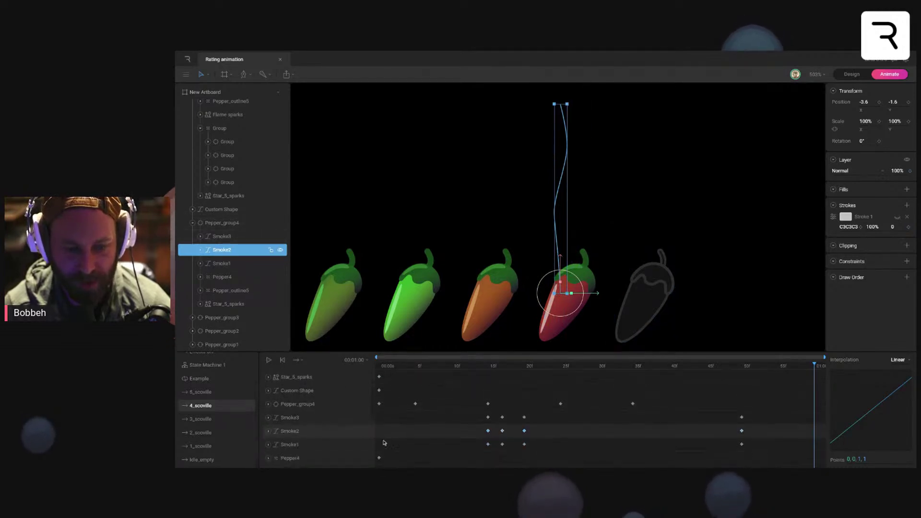
click(320, 446)
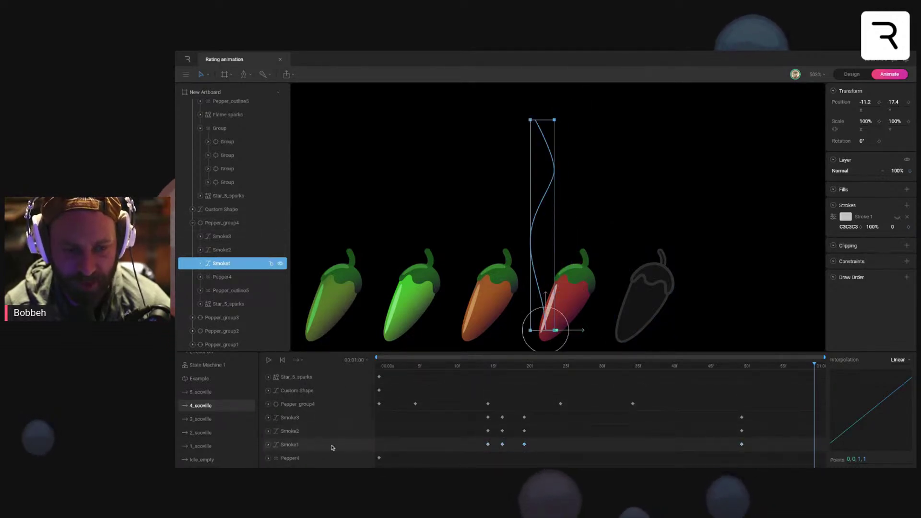
Step: Stagger the smoke by shifting Smoke2's keyframes to start at frame 20 and Smoke3's at frame 25, and preview
click(374, 427)
drag(473, 427, 752, 437)
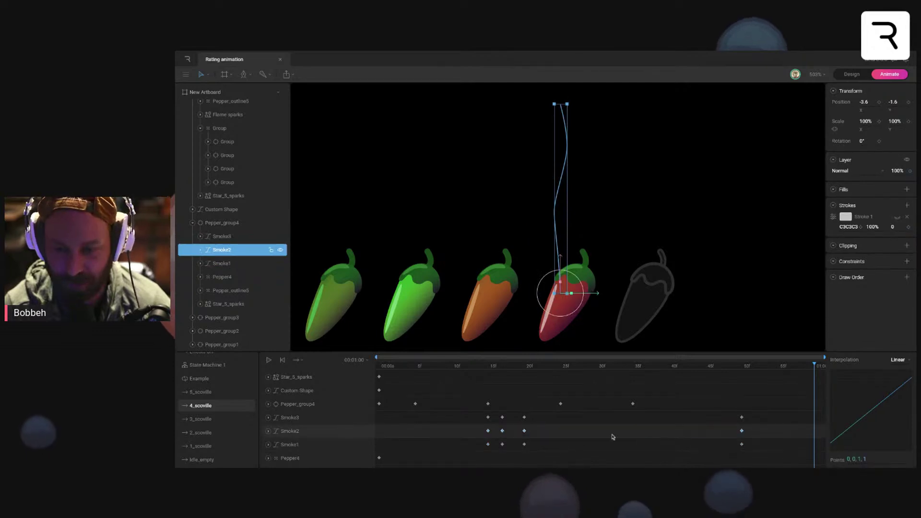
key(Right)
key(Right)
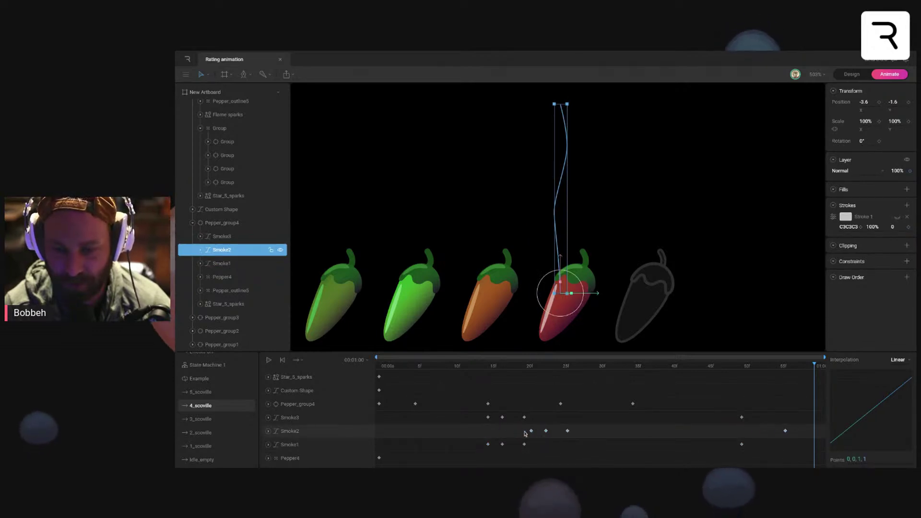
drag(471, 412, 743, 420)
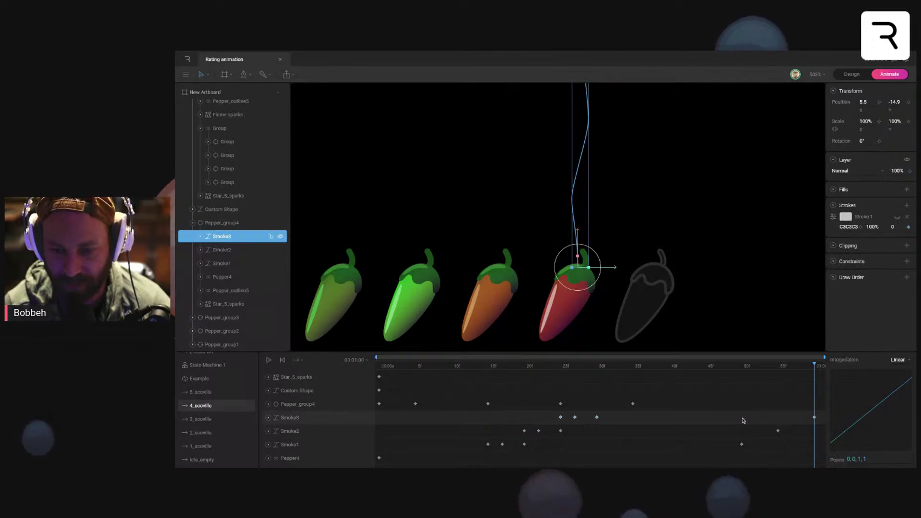
key(space)
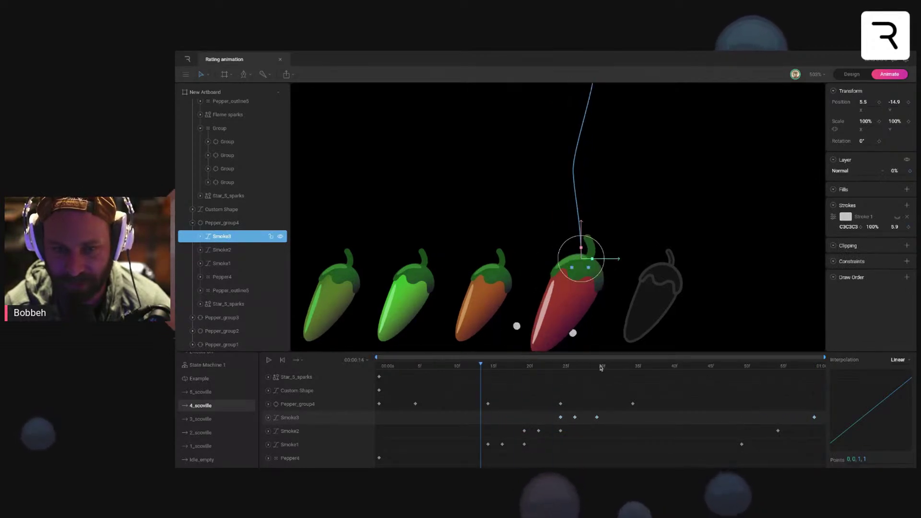
Step: Deselect the smoke, play the animation with all five peppers in view and step through to frame 24 to examine the staggered smoke
click(726, 253)
scroll(722, 252, down, 5)
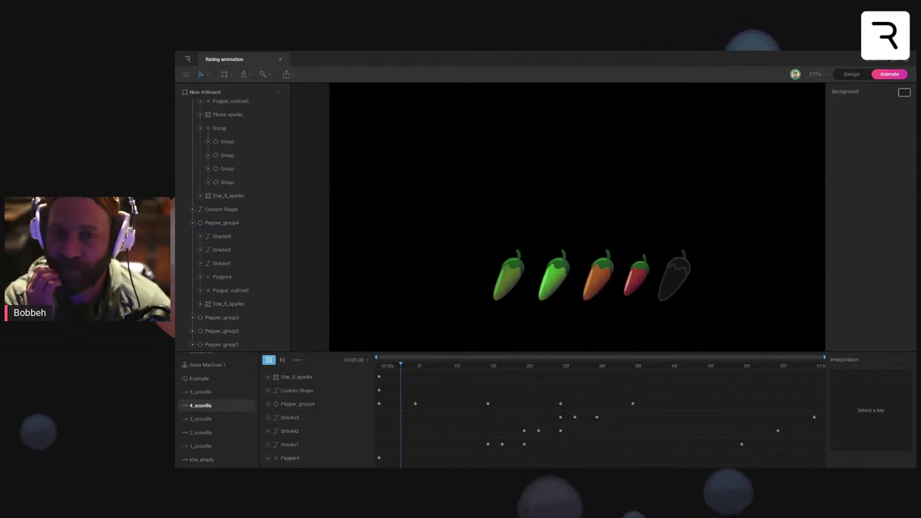
key(space)
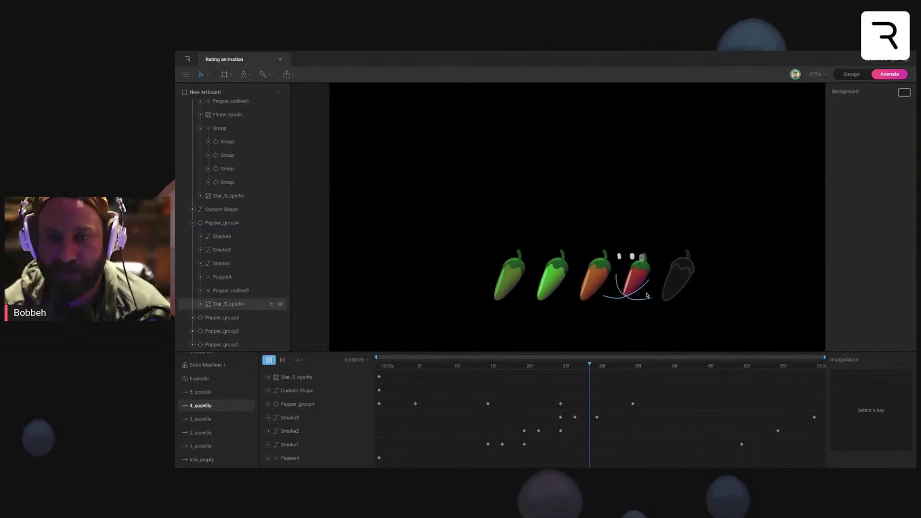
click(509, 368)
key(period)
key(period)
key(period)
key(period)
key(period)
key(period)
key(period)
key(period)
key(period)
key(period)
key(period)
key(period)
key(period)
key(period)
key(period)
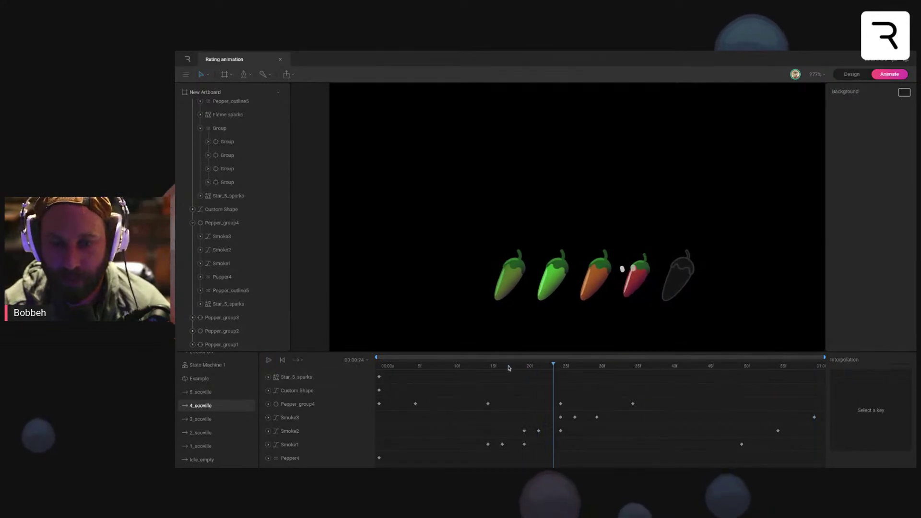
Step: Step through the staggered smoke rise from frame 24 and scrub to the animation's end at 00:01:00 to examine its timing
key(period)
key(period)
key(period)
key(period)
key(period)
key(period)
key(period)
key(period)
key(period)
key(period)
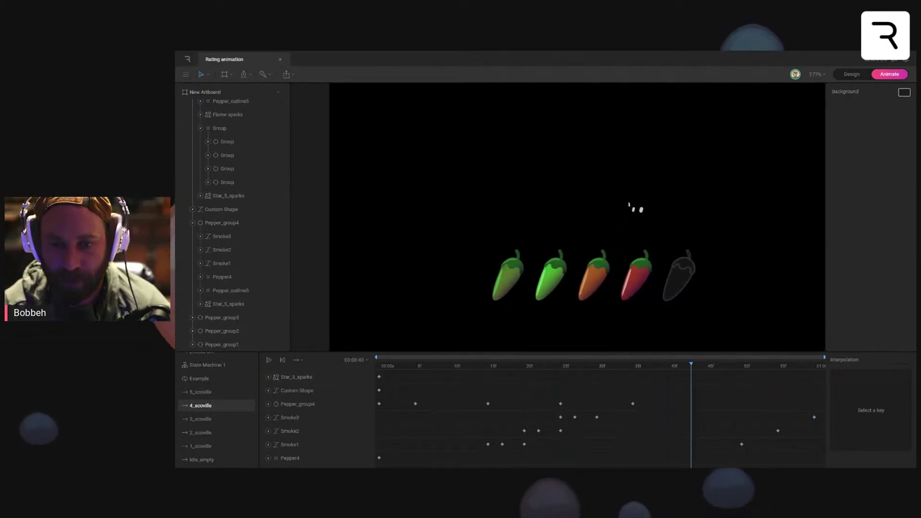
drag(779, 366, 814, 366)
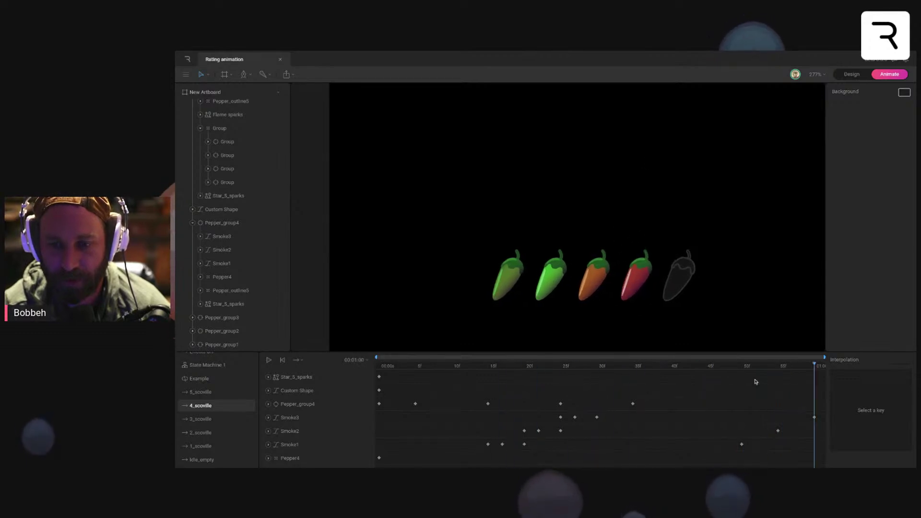
Step: Extend the 4_scoville duration to 00:01:30 and widen the timeline's visible range to cover it
click(355, 360)
click(408, 398)
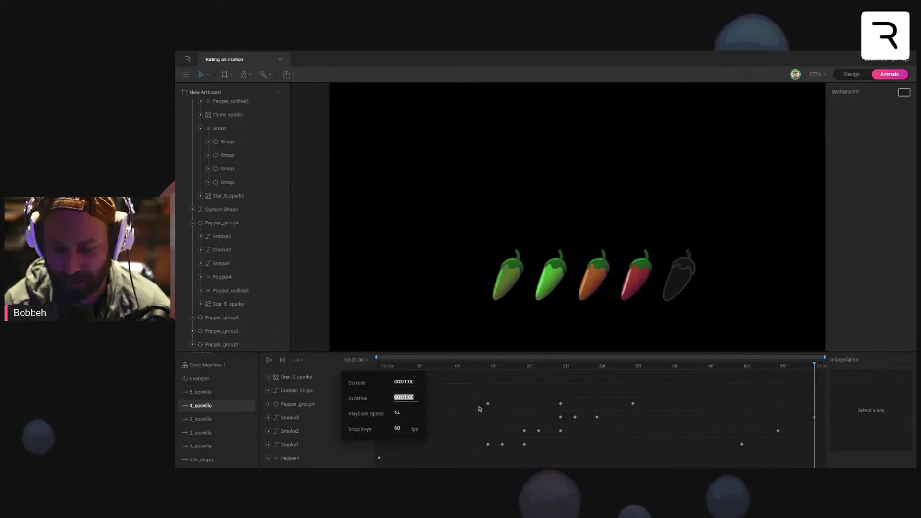
key(Return)
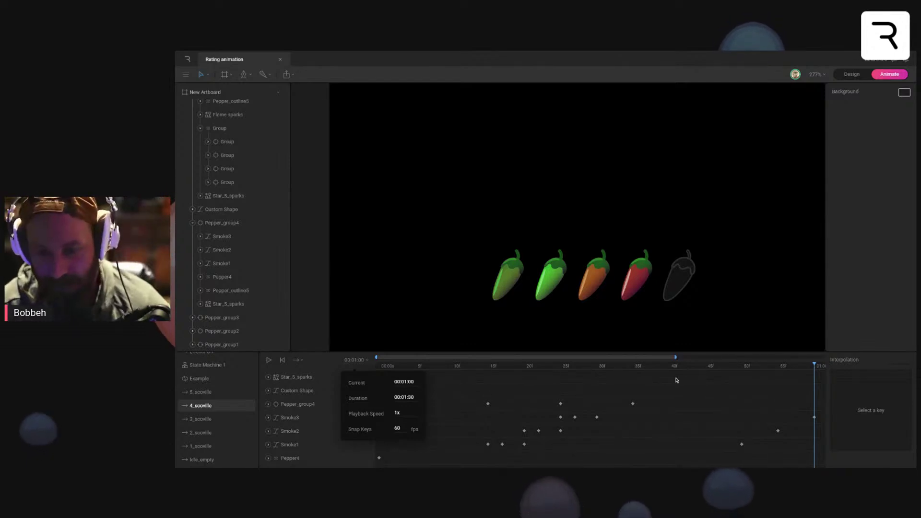
drag(677, 357, 810, 357)
click(756, 395)
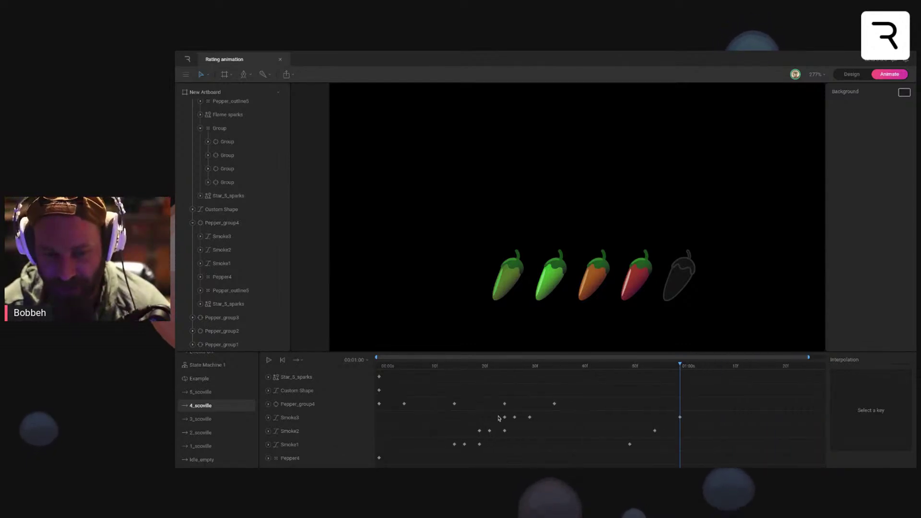
Step: Widen the smoke stagger by shifting Smoke2's keyframes to start at frame 25 and Smoke3's at about frame 36, and preview
mouse_move(462, 419)
mouse_down()
mouse_move(699, 433)
mouse_move(643, 434)
mouse_up()
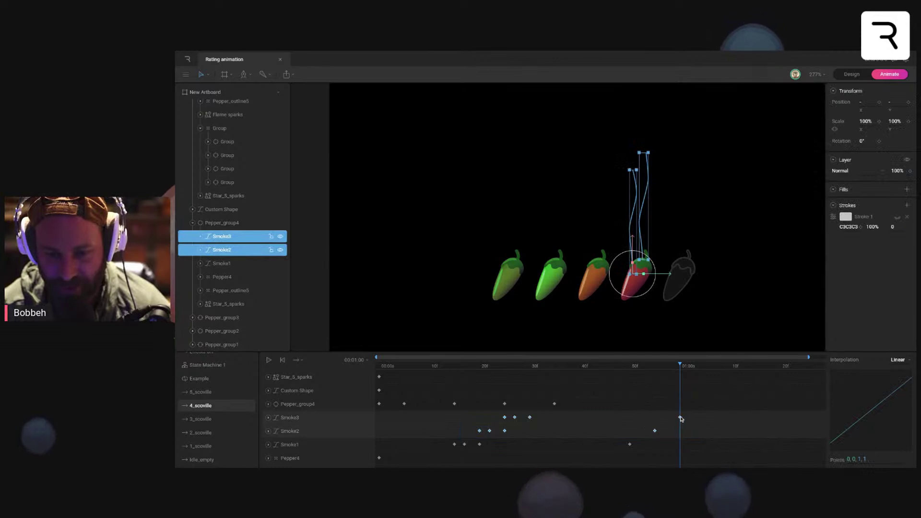
click(539, 422)
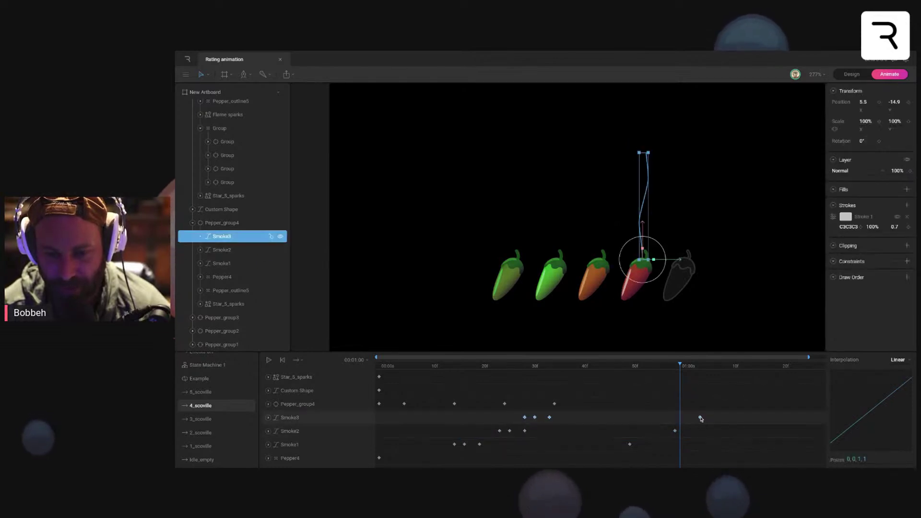
key(Left)
drag(491, 428, 676, 434)
key(Right)
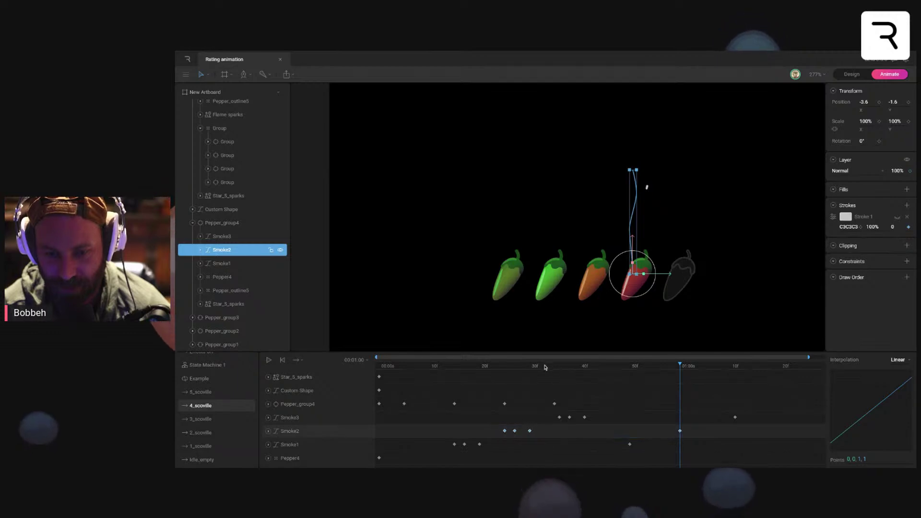
key(space)
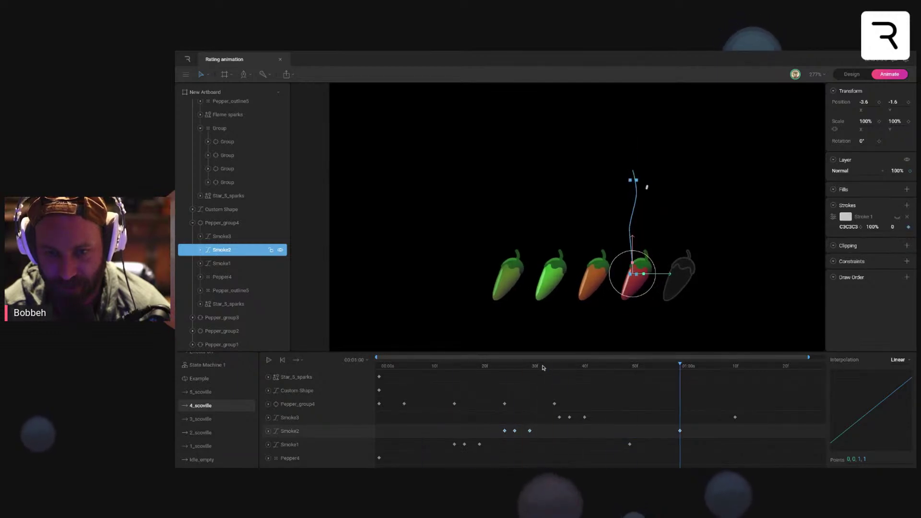
click(735, 295)
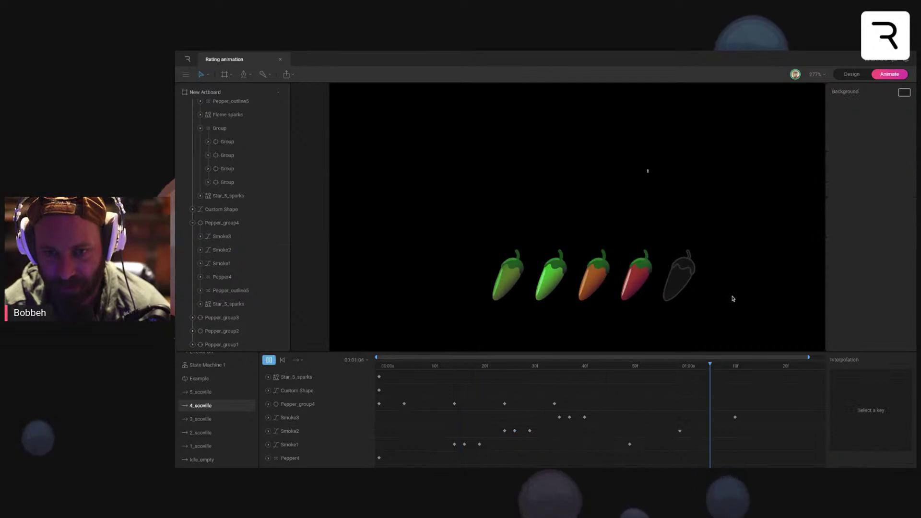
key(space)
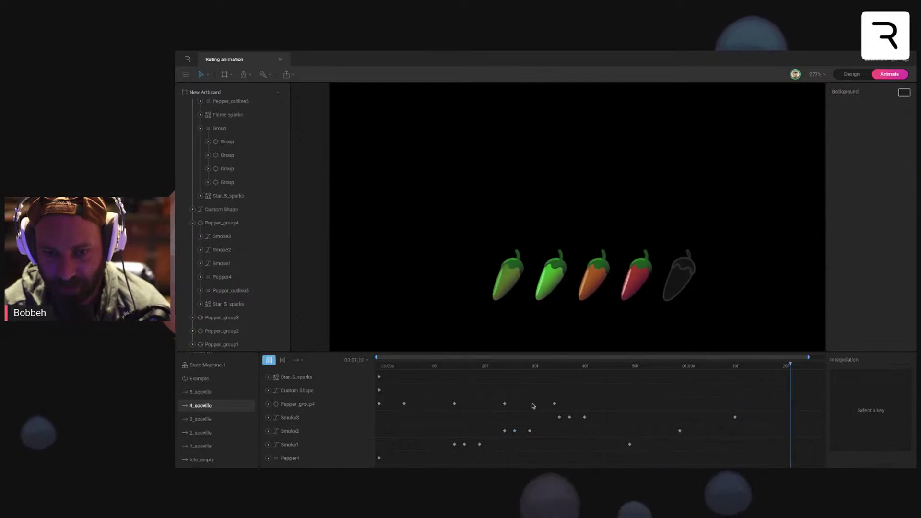
Step: Shift all keyframes of Smoke1, Smoke2 and Smoke3 about 6 frames earlier so Smoke1 starts at frame 9, and preview with nothing selected
drag(439, 417, 777, 461)
key(Left)
key(Left)
key(Left)
key(Left)
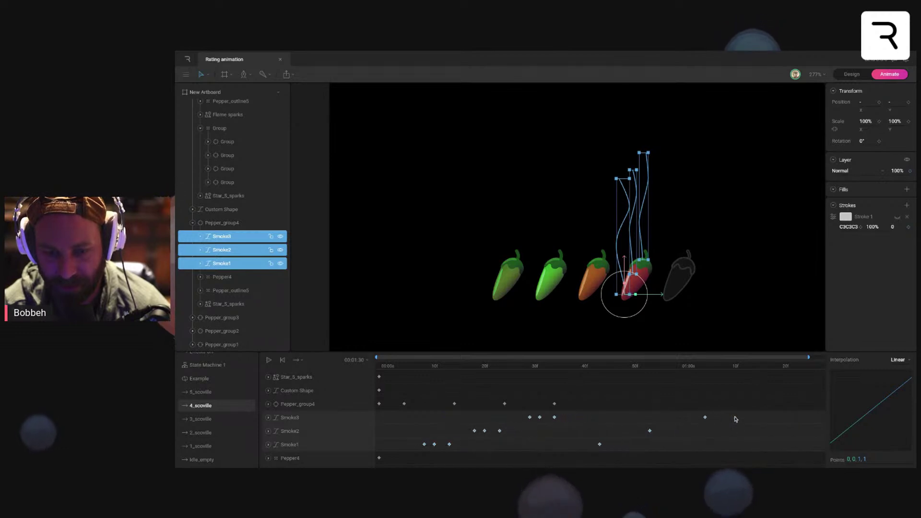
key(space)
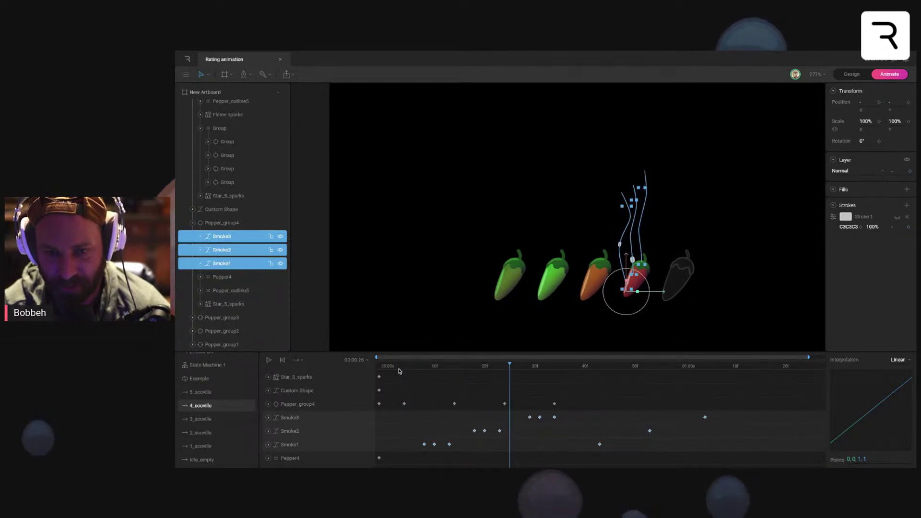
click(728, 273)
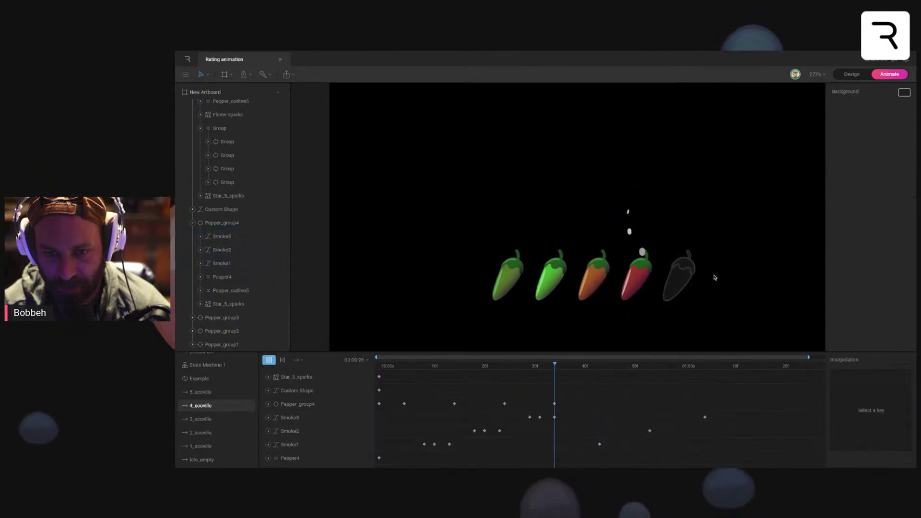
key(space)
Step: Step and scrub through the opening frames of 4_scoville and replay it to examine when the smoke starts against the pepper's bounce
key(period)
key(period)
key(period)
key(period)
key(period)
key(period)
key(period)
key(period)
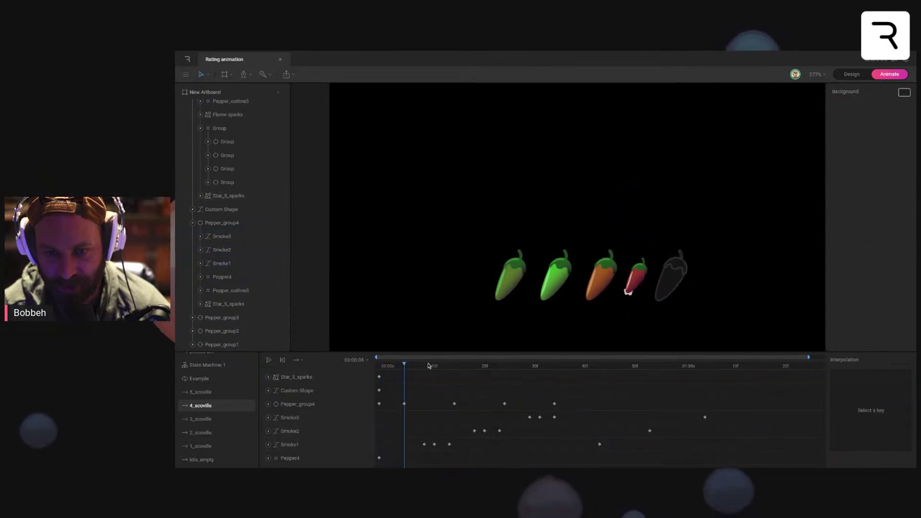
drag(428, 366, 510, 366)
key(space)
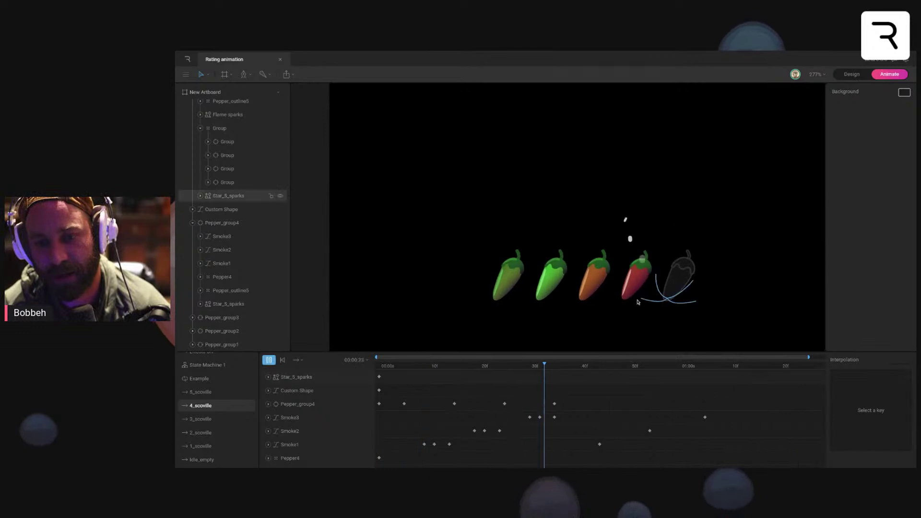
Step: Run State Machine 1 and test the pepper ratings in turn, alternating repeatedly between the fourth and fifth peppers
click(208, 368)
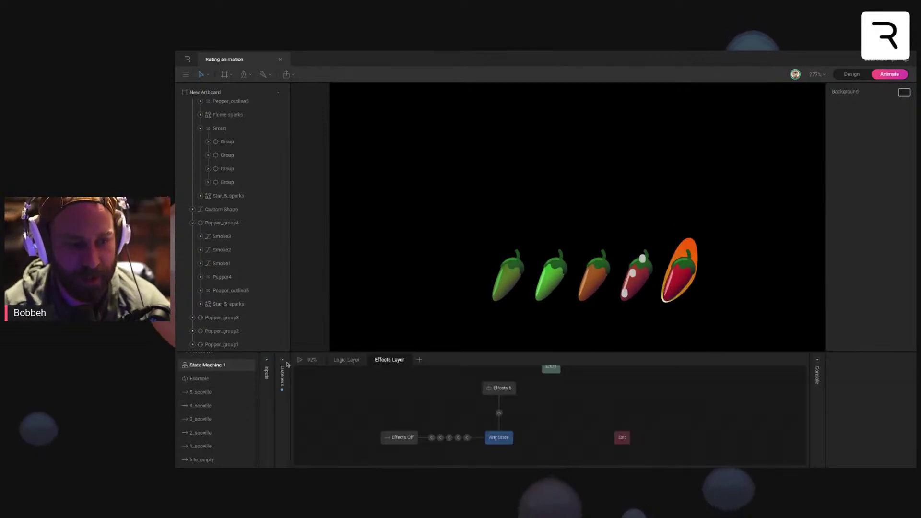
click(298, 361)
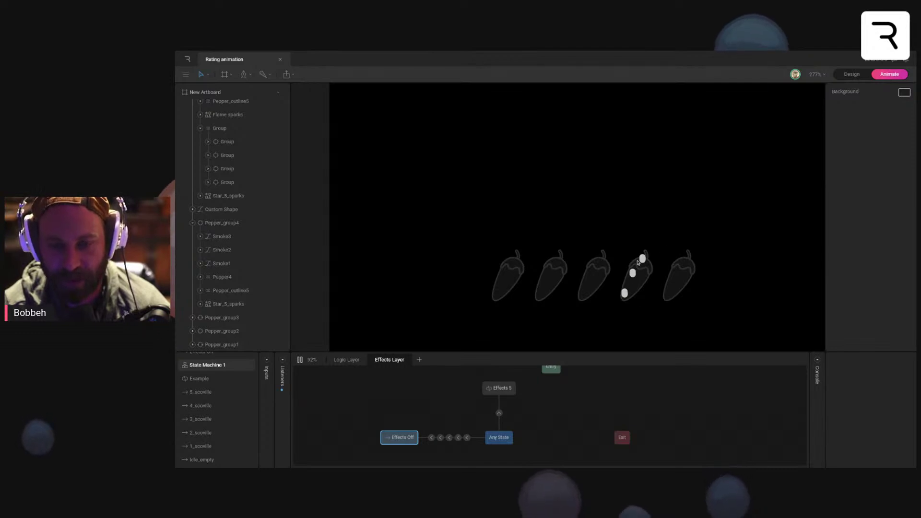
click(504, 282)
click(548, 281)
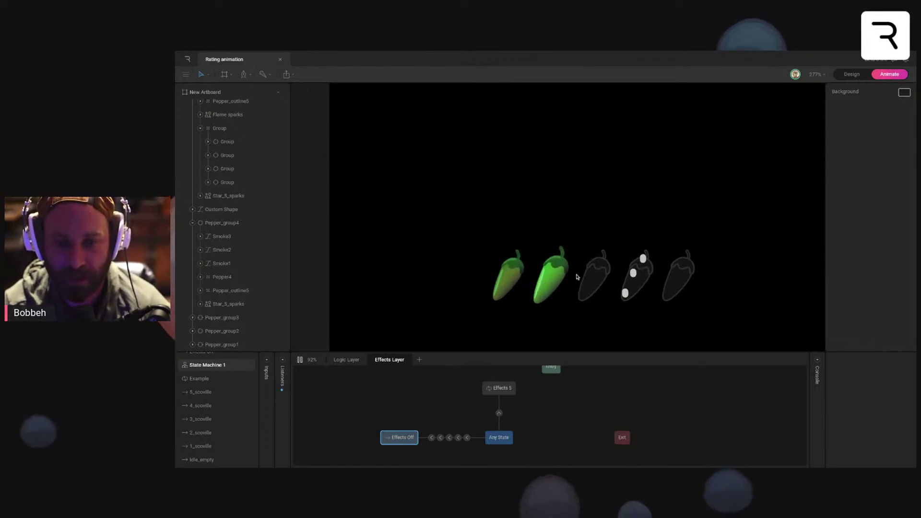
click(594, 280)
click(672, 278)
click(641, 279)
click(670, 283)
click(632, 281)
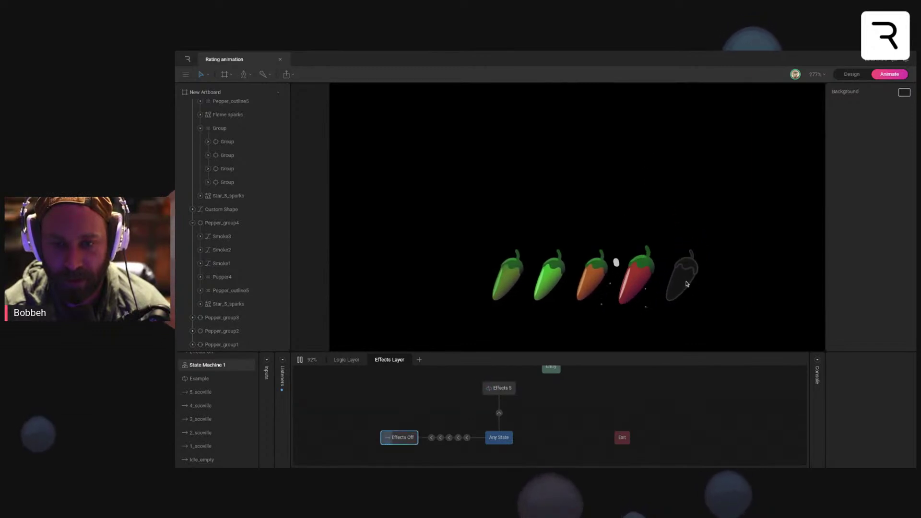
click(680, 283)
click(632, 281)
click(678, 284)
click(629, 280)
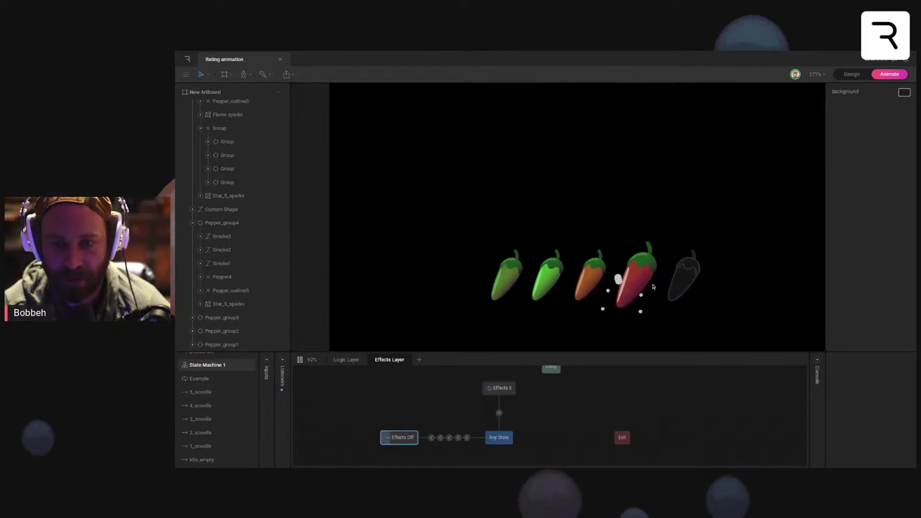
click(676, 283)
click(631, 281)
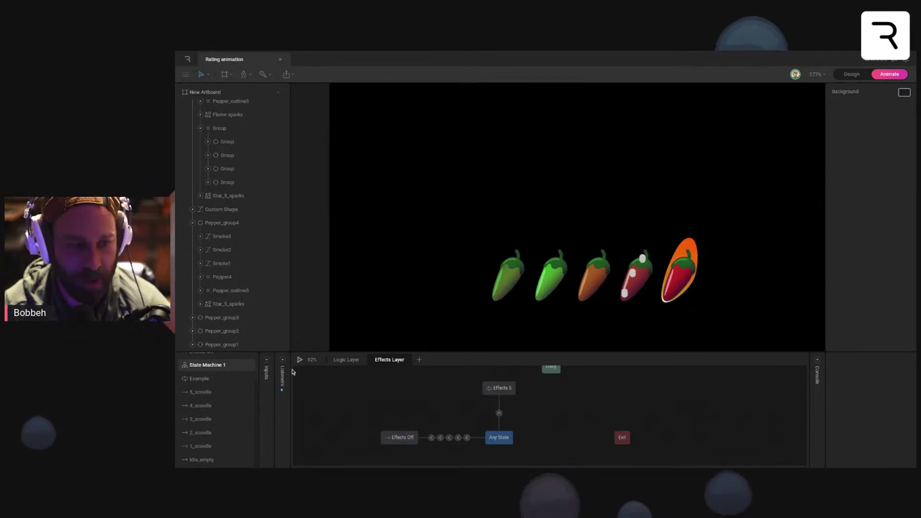
Step: Collapse the Star_5_sparks and Custom Shape tracks in 5_scoville and review its remaining tracks
click(216, 391)
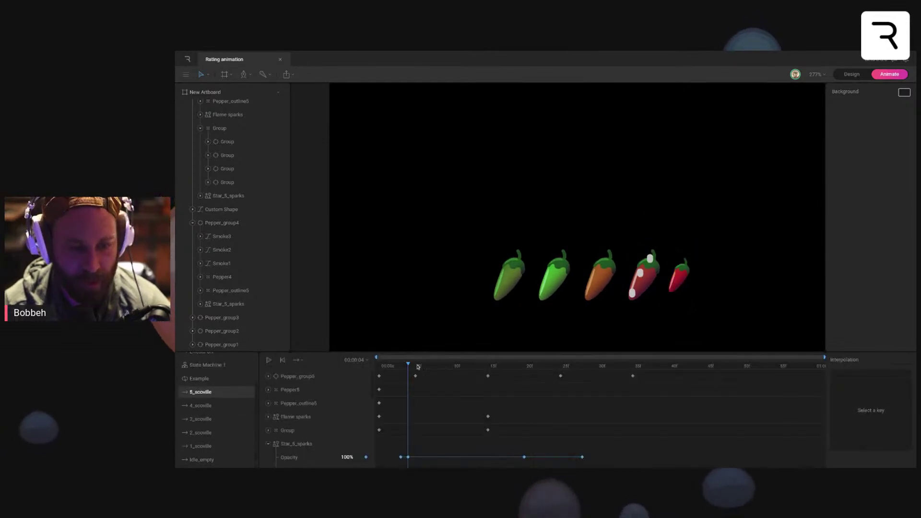
scroll(278, 446, down, 3)
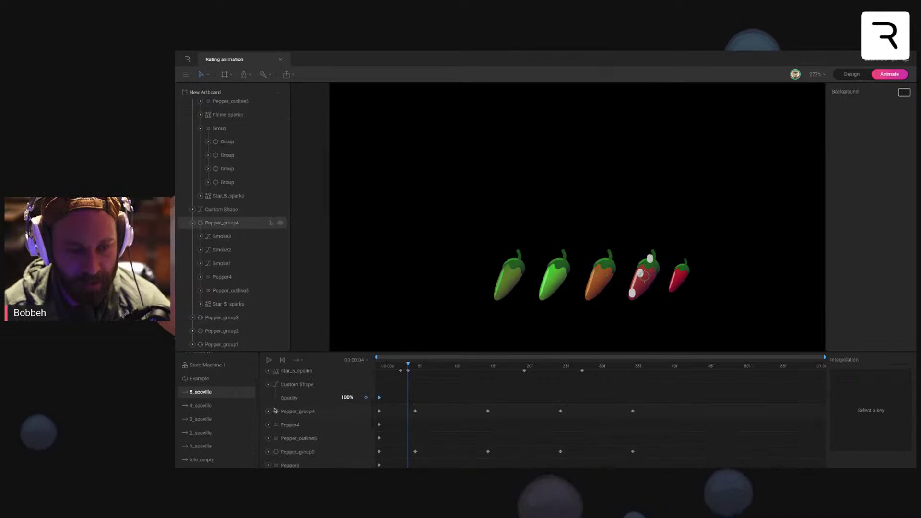
click(284, 397)
click(269, 385)
scroll(322, 416, up, 2)
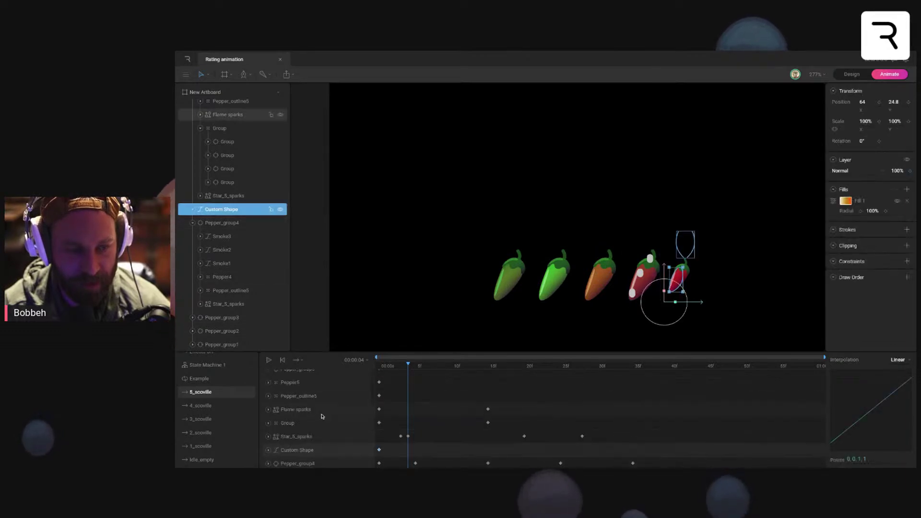
scroll(317, 425, down, 5)
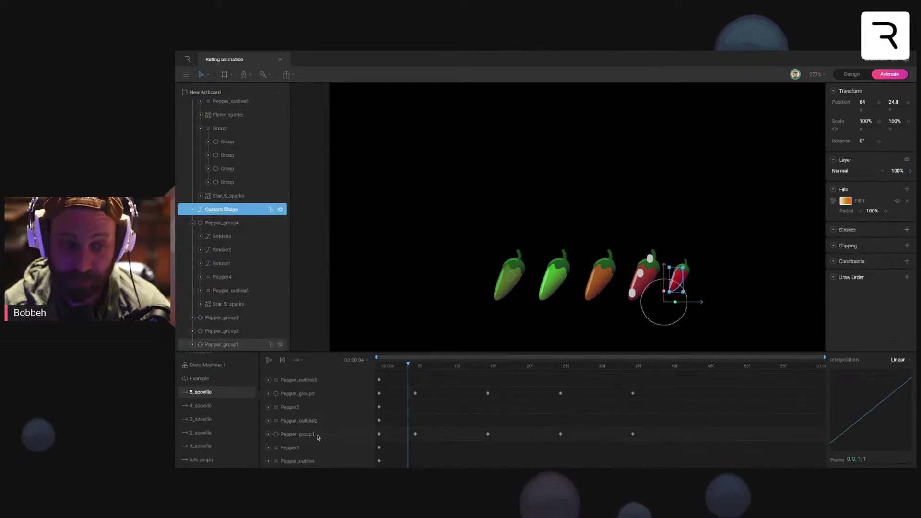
Step: Key the opacity of Smoke1, Smoke2 and Smoke3 at 0% on the first frame of Idle_empty
click(203, 460)
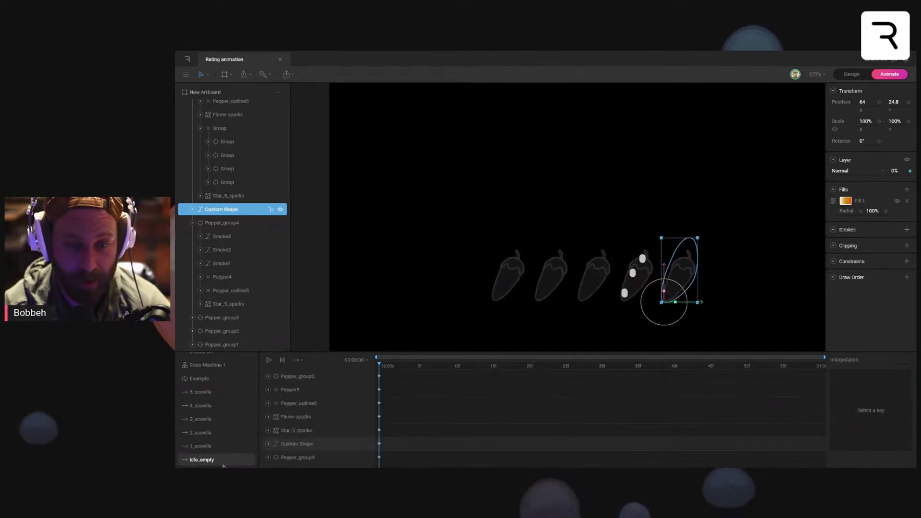
click(221, 236)
shift+click(221, 264)
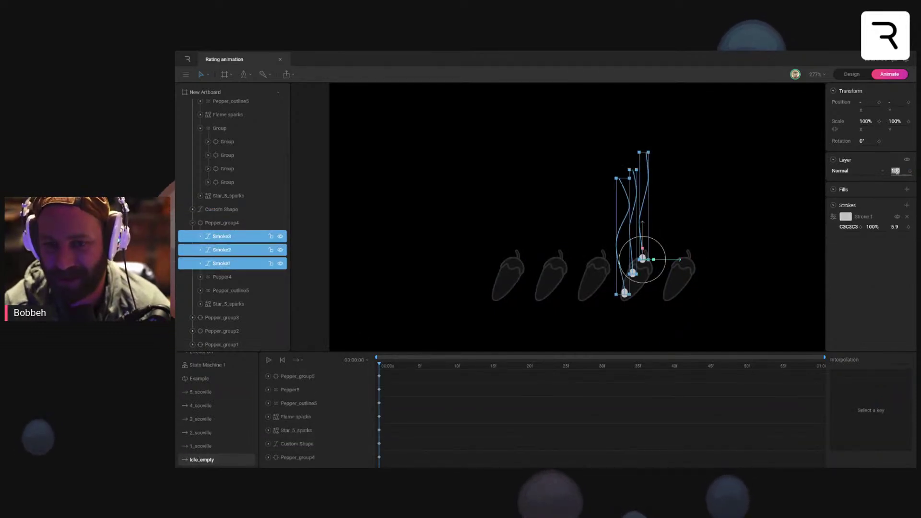
text(0)
key(Return)
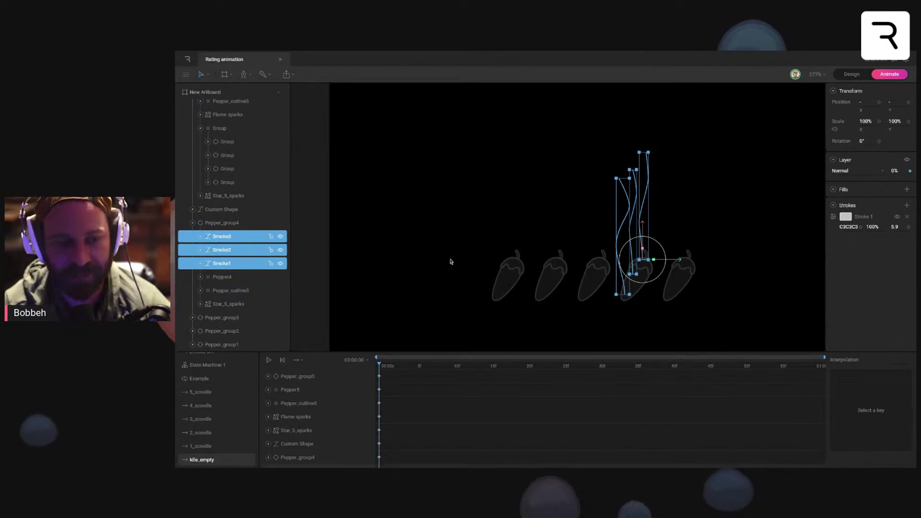
Step: Key the opacity of the three smoke paths at 0% on the first frame of 1_scoville
click(201, 446)
click(900, 170)
text(0)
key(Return)
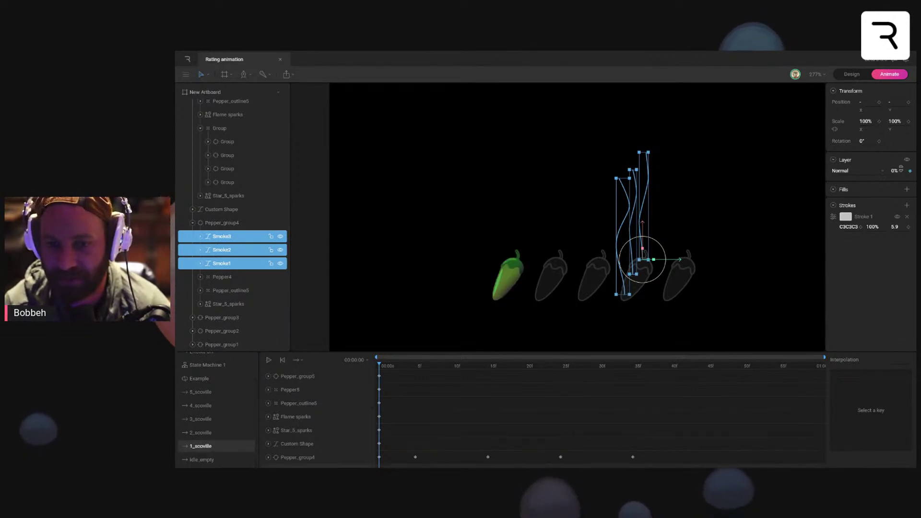
Step: Key the opacity of the three smoke paths at 0% on the first frame of 2_scoville and 3_scoville
click(201, 433)
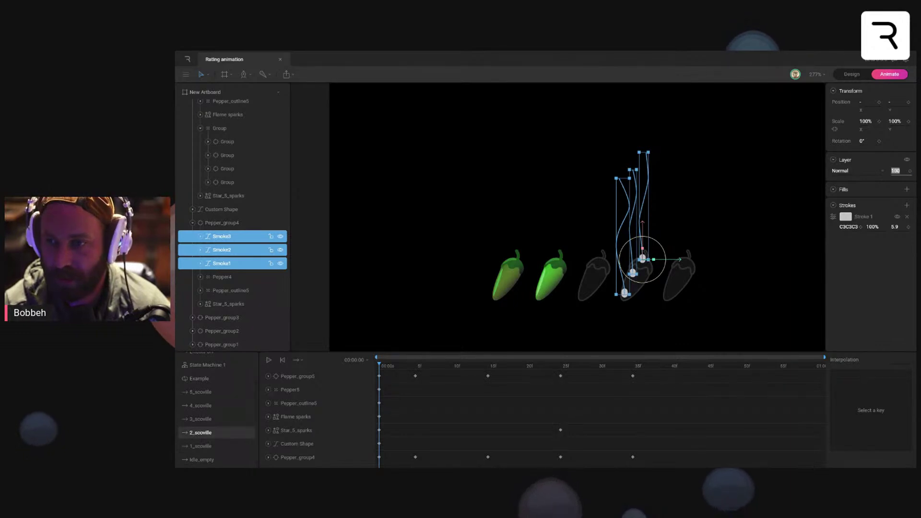
click(238, 418)
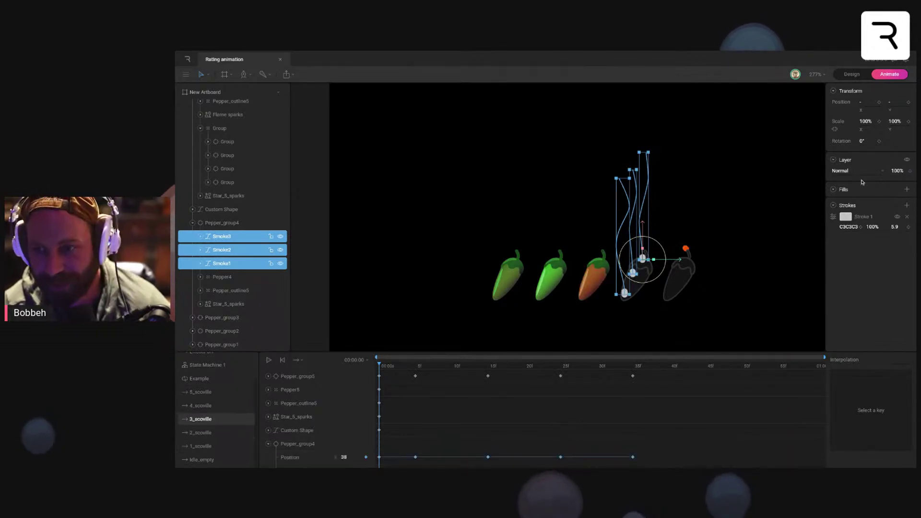
click(892, 166)
text(0)
key(Return)
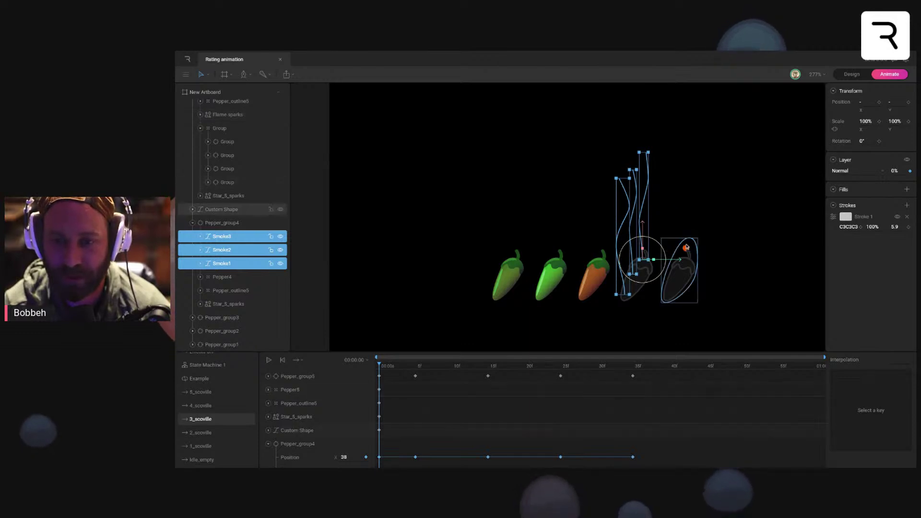
Step: Key the three smoke paths' opacity at 0% at 00:01:30 in 4_scoville and at frame 4 in 5_scoville
click(201, 406)
click(897, 171)
click(201, 392)
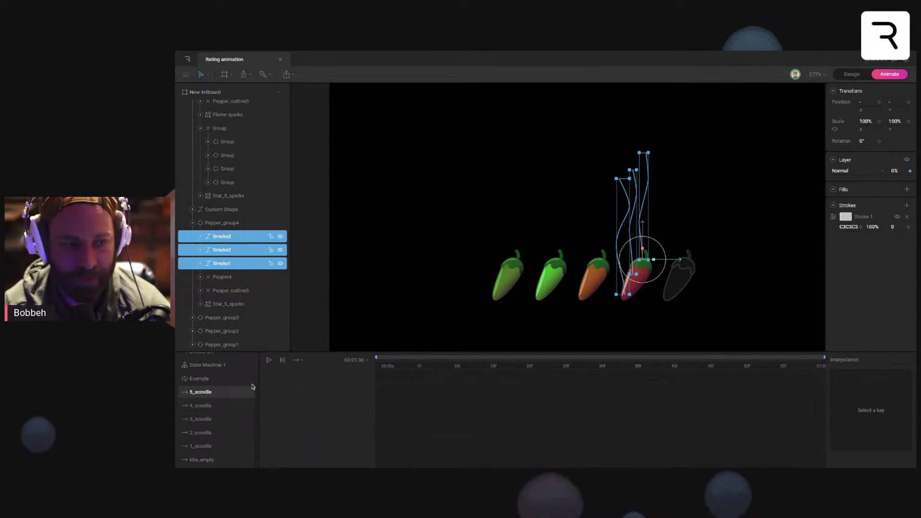
click(897, 171)
text(00)
key(Return)
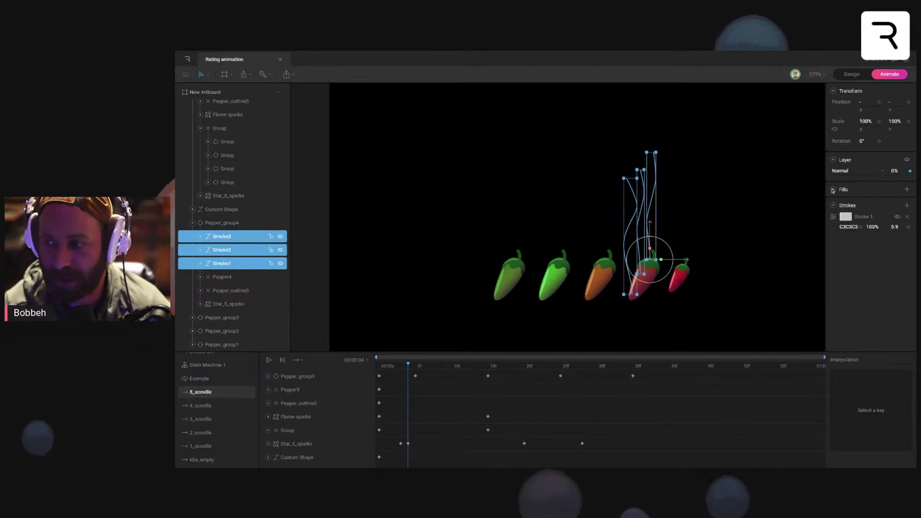
Step: Key the opacity of the three smoke paths at 0% on the first frame of 5_scoville
drag(398, 366, 379, 366)
key(ctrl+z)
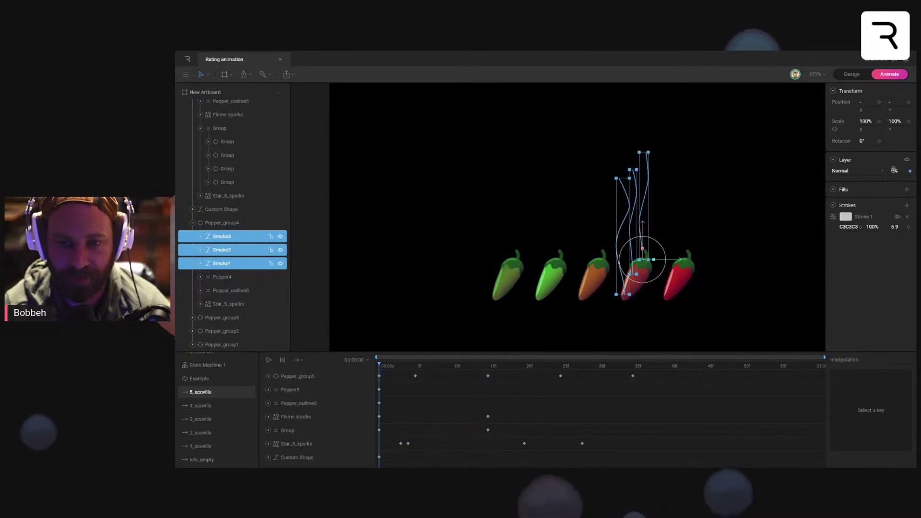
Step: Play back the 4_scoville animation to check the smoke rising from the fourth pepper, and clear the selection
click(235, 404)
key(space)
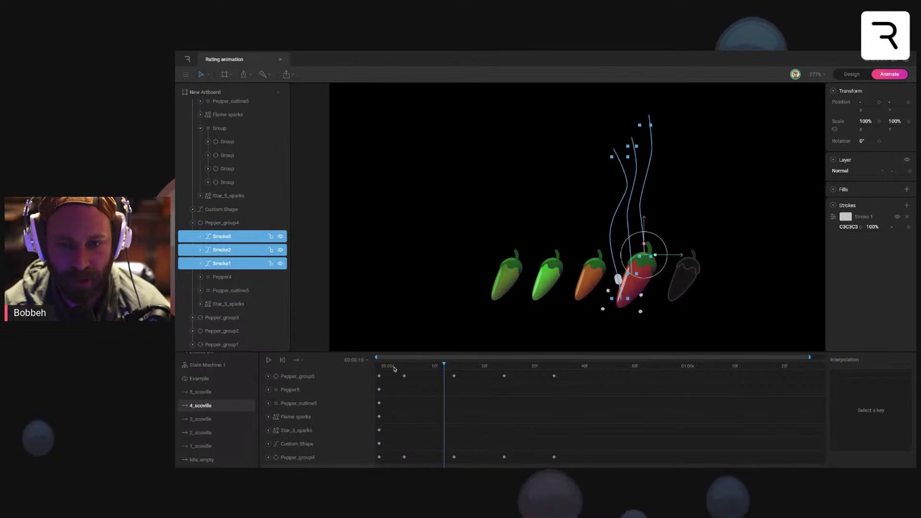
key(space)
key(space)
key(space)
key(space)
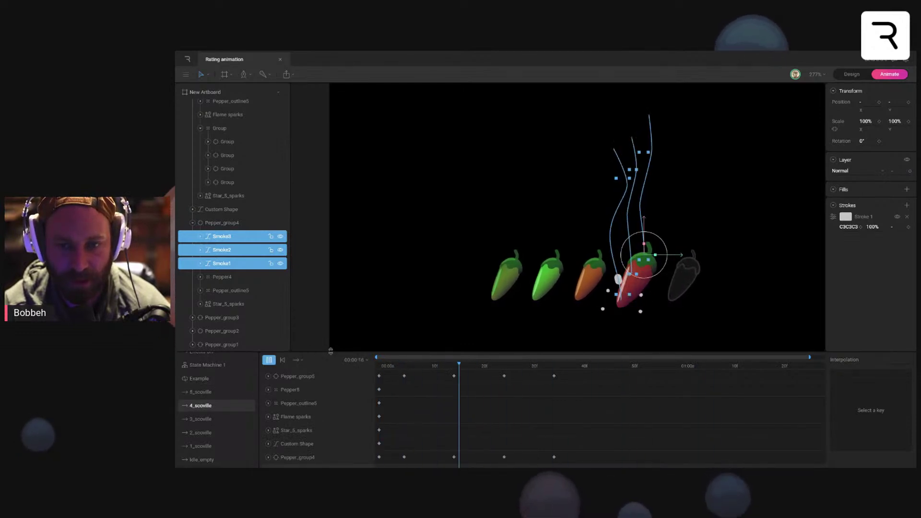
click(368, 304)
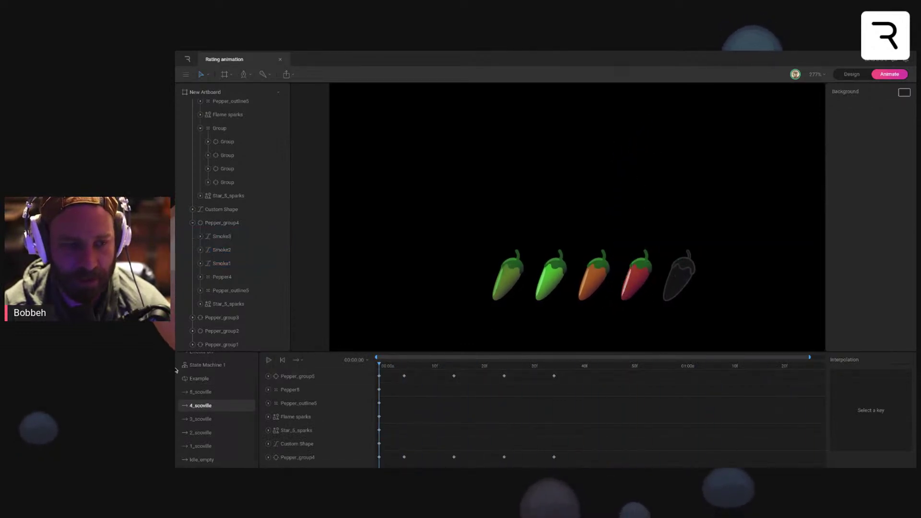
Step: Run State Machine 1 and switch repeatedly between the four- and five-pepper ratings to check the effects
click(218, 365)
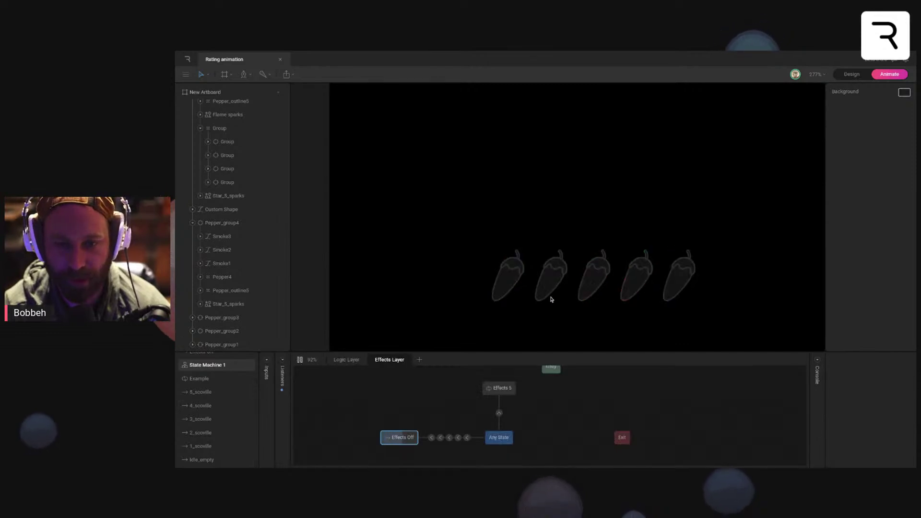
click(513, 284)
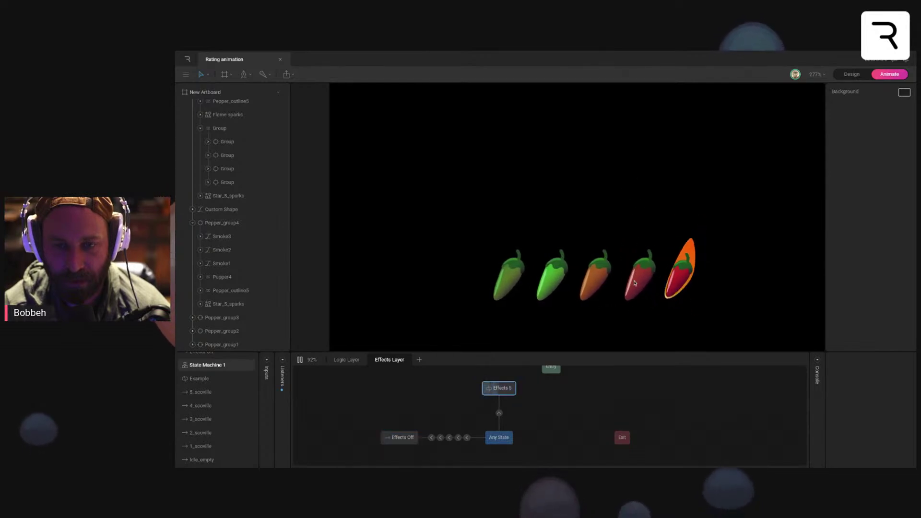
click(636, 278)
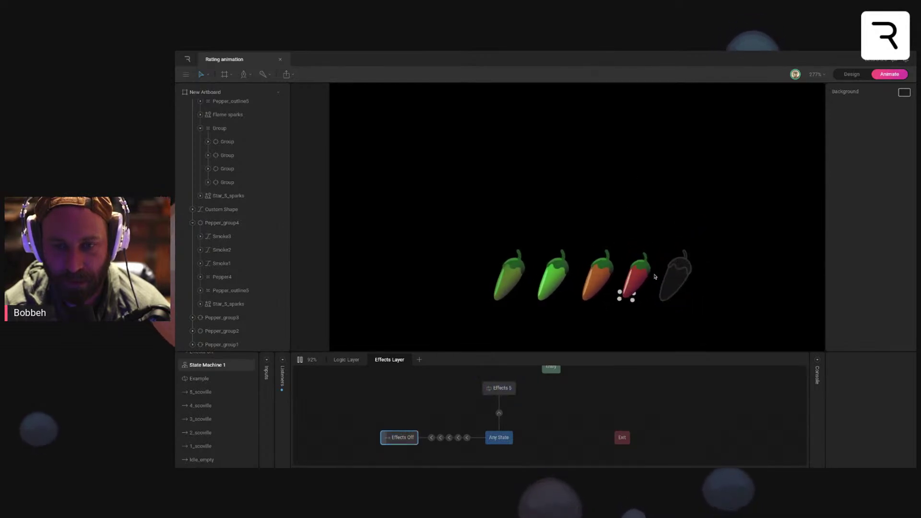
click(672, 279)
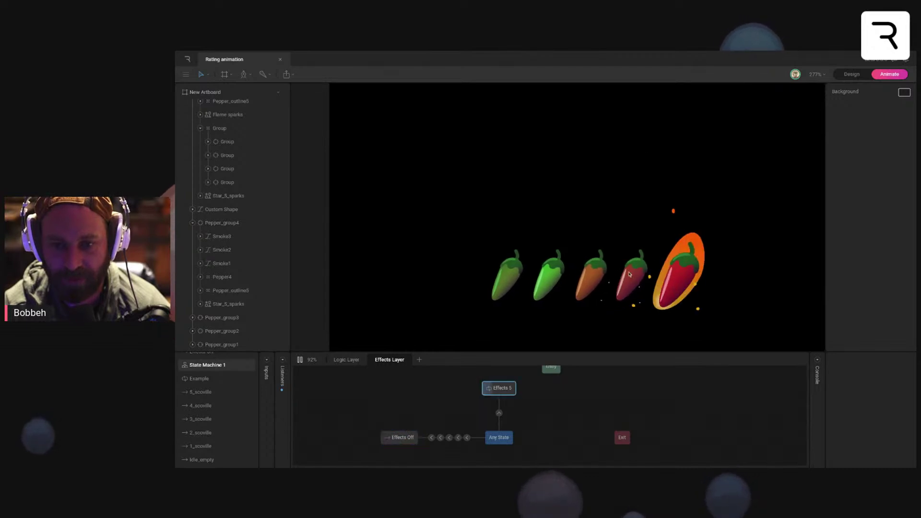
click(638, 279)
click(673, 279)
click(637, 279)
click(675, 280)
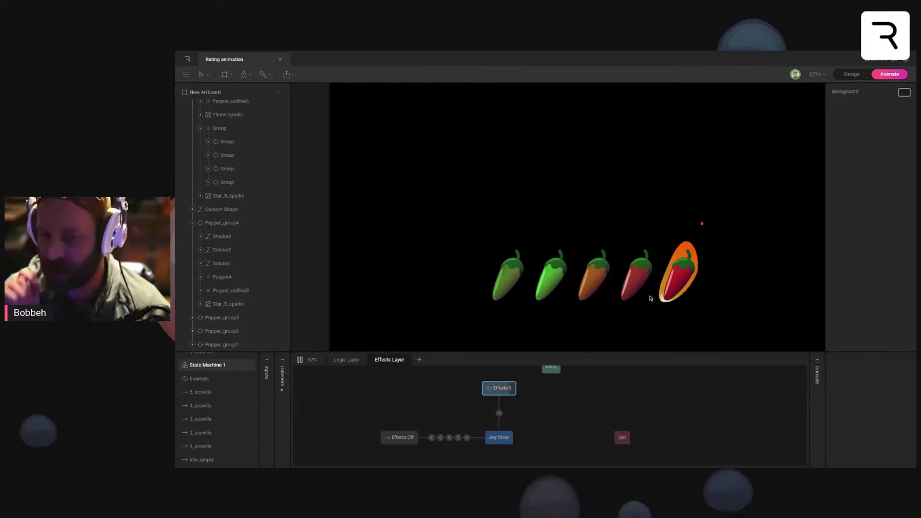
click(634, 291)
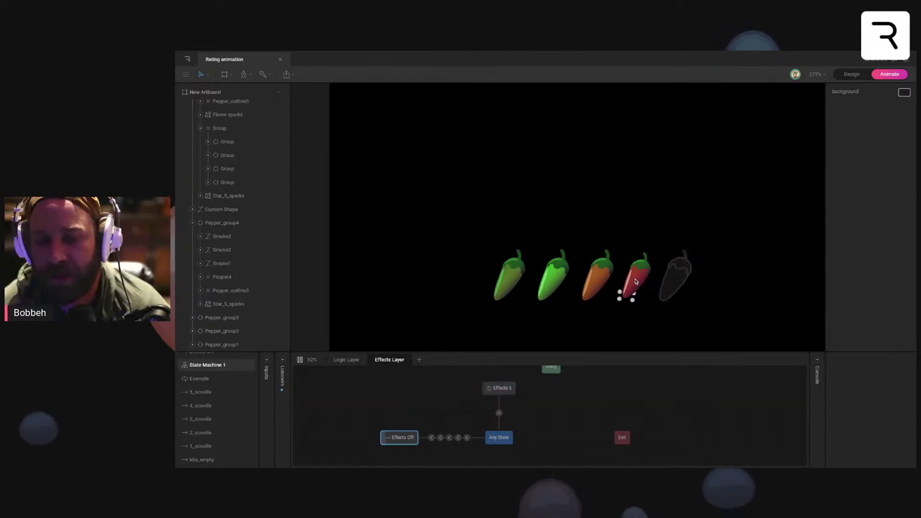
click(676, 279)
click(641, 285)
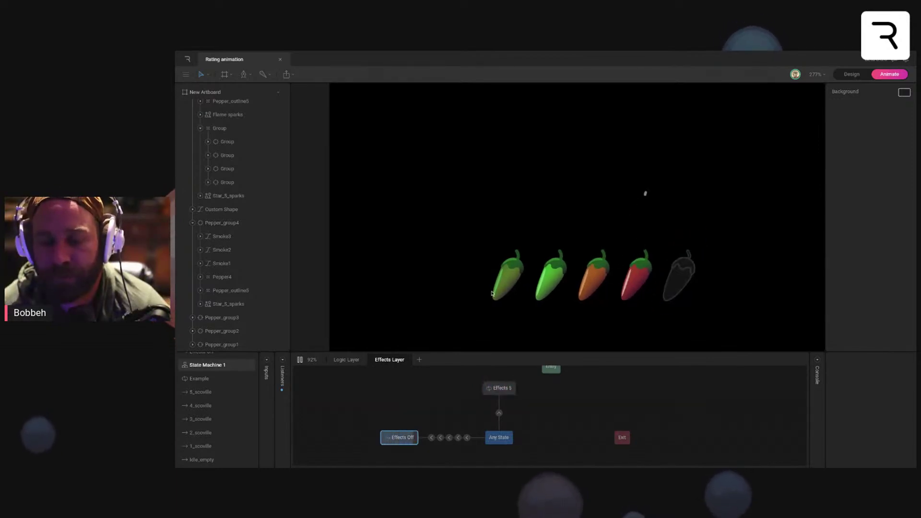
Step: Collapse the Pepper_group5 hierarchy and select the Star_5_sparks layer inside Pepper_group4
click(193, 224)
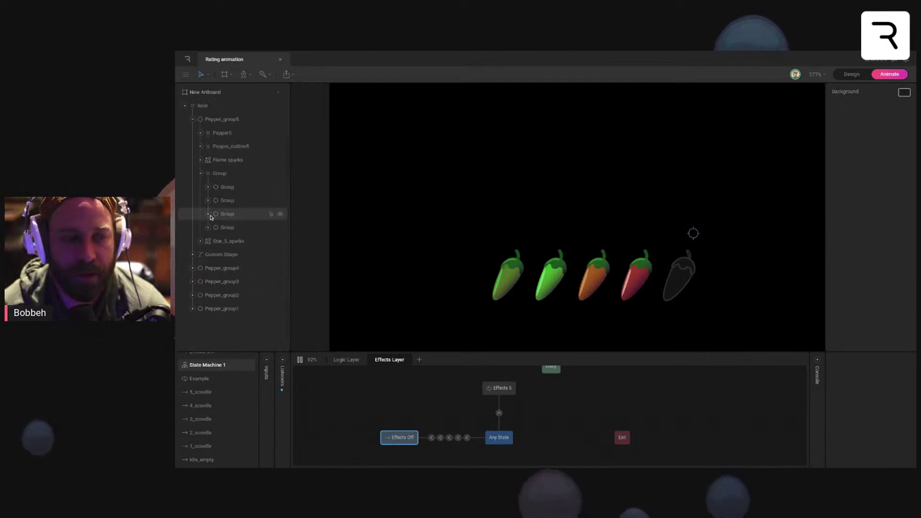
click(200, 173)
click(193, 119)
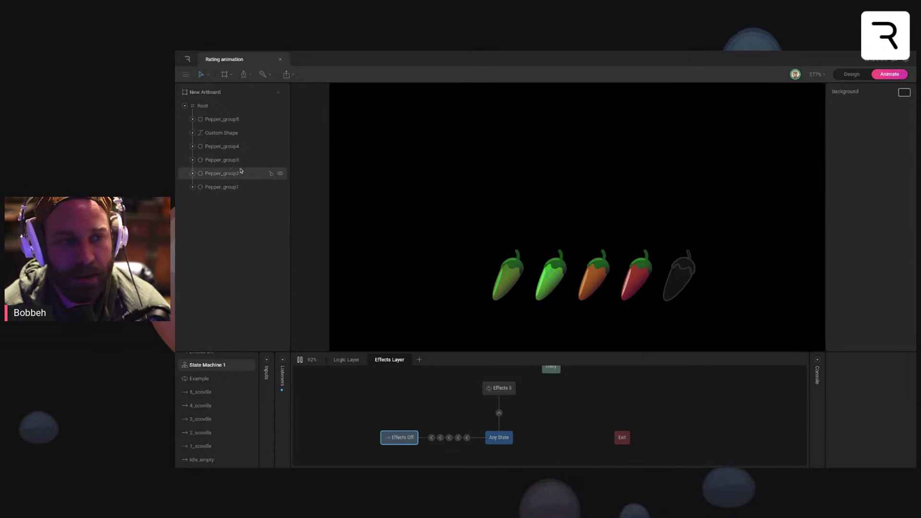
click(221, 147)
click(198, 147)
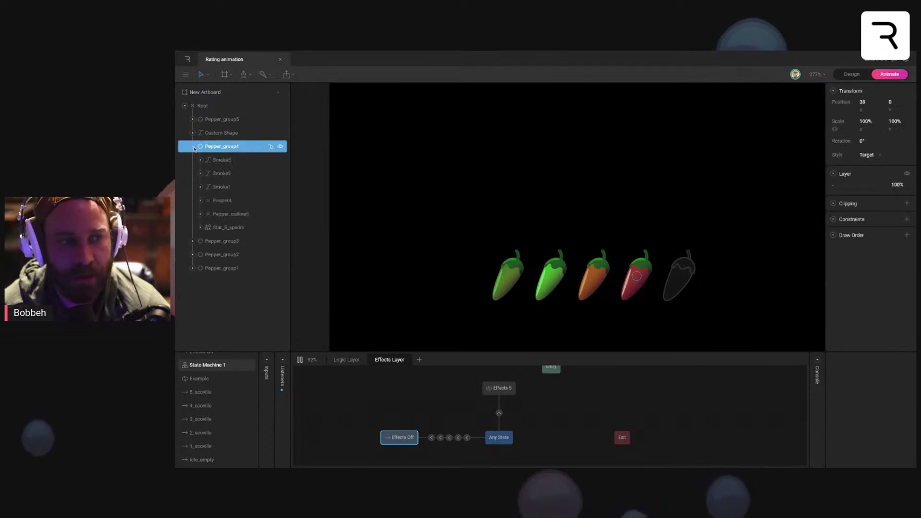
click(234, 216)
click(229, 227)
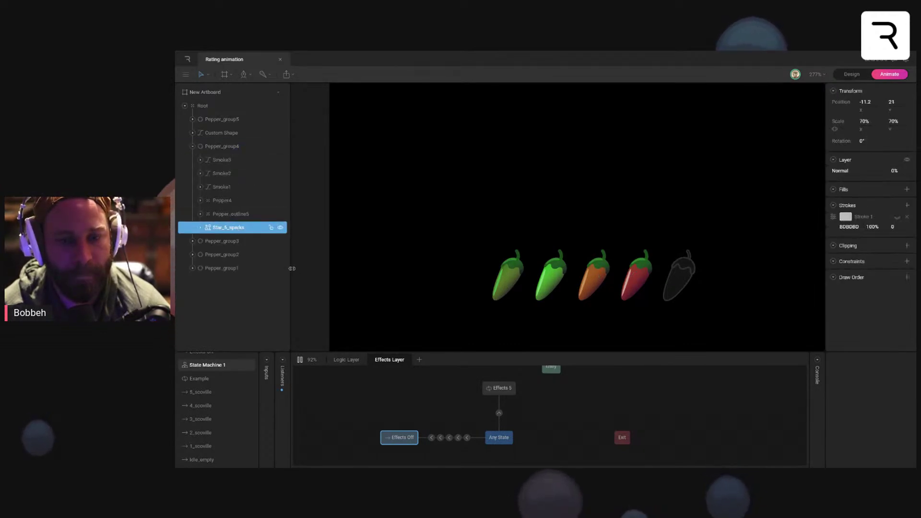
Step: Check the opacity keys of Pepper_group4's Star_5_sparks in 4_scoville from the first frame
click(211, 405)
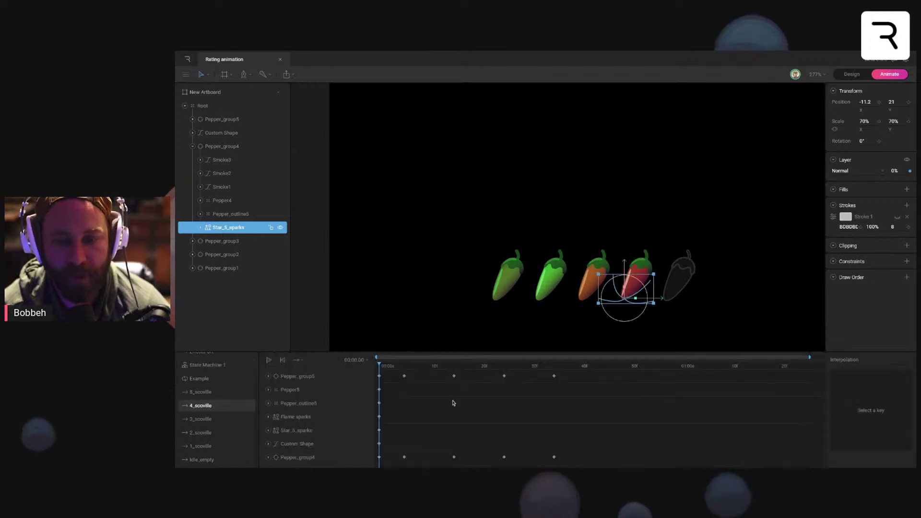
mouse_move(389, 367)
mouse_down()
mouse_move(404, 369)
mouse_move(379, 370)
mouse_up()
scroll(354, 437, down, 3)
click(269, 388)
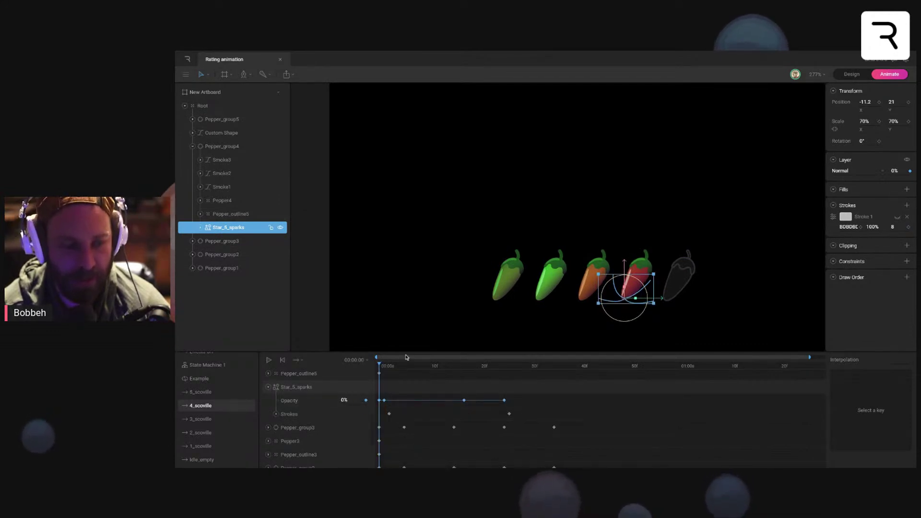
Step: Key the opacity of Pepper_group4's Star_5_sparks at 0% on the first frame of 5_scoville, 3_scoville, 2_scoville, 1_scoville and Idle_empty
click(226, 392)
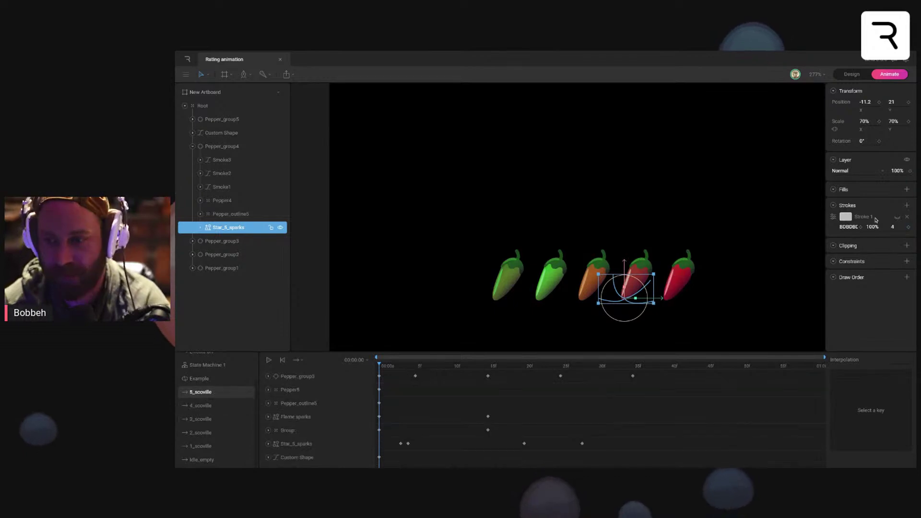
click(205, 419)
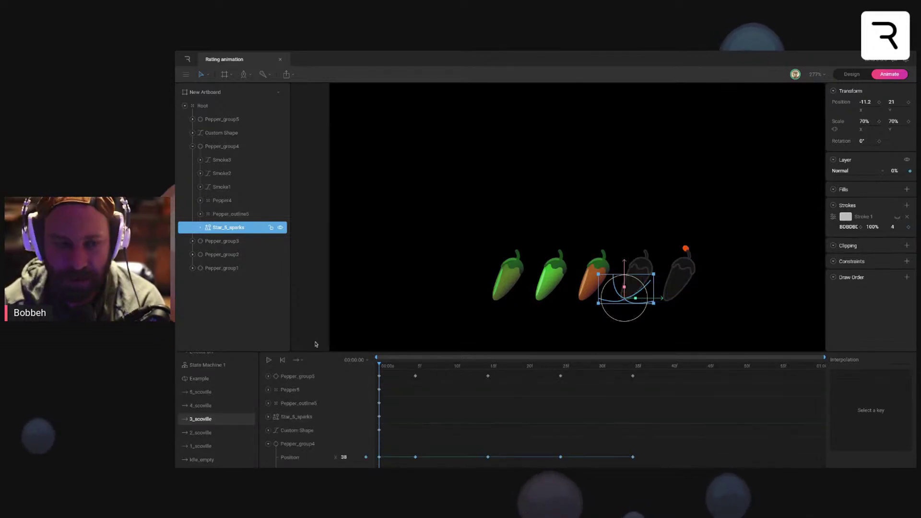
click(202, 432)
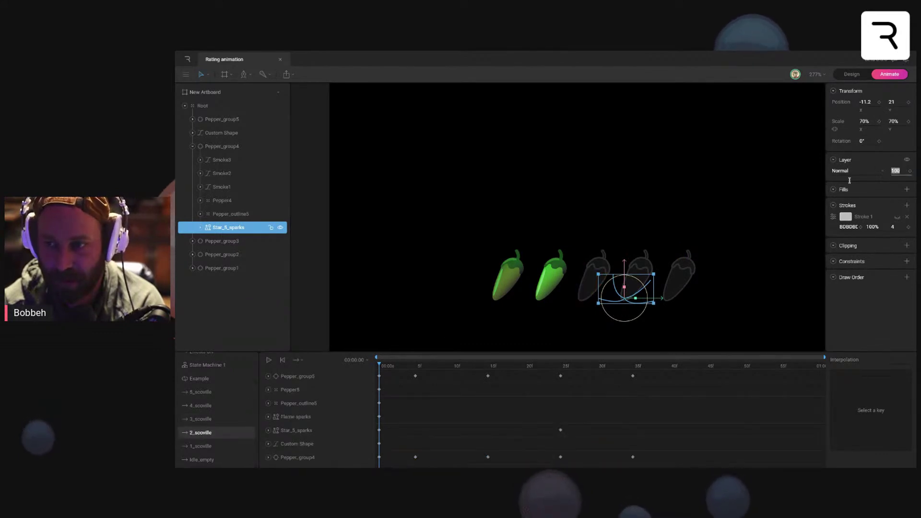
click(213, 445)
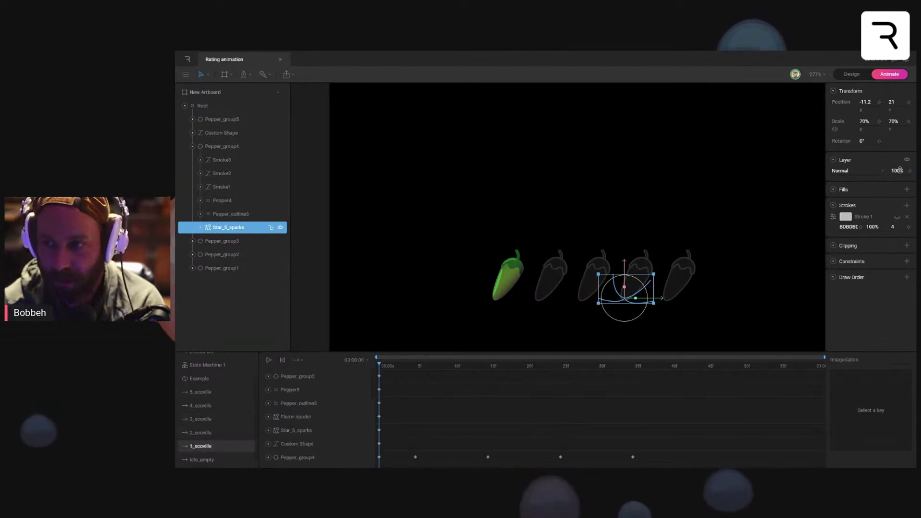
click(216, 460)
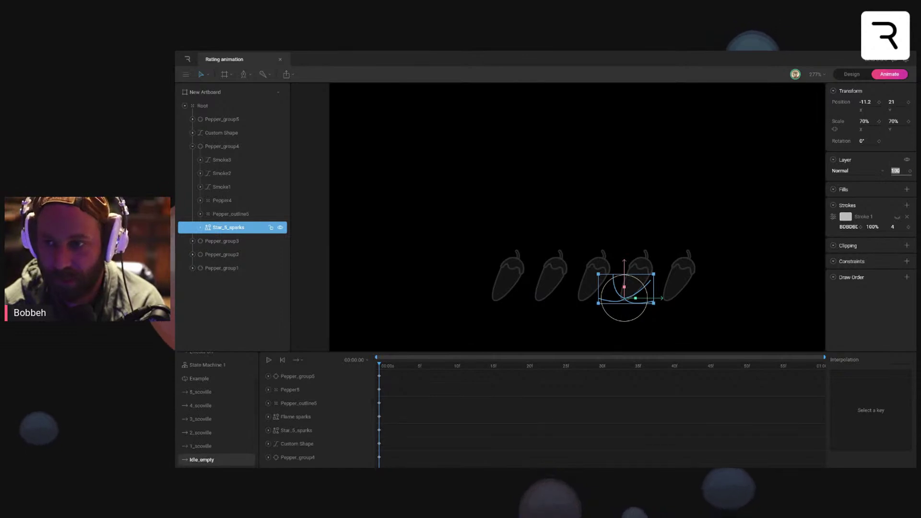
Step: Test the pepper ratings in State Machine 1, stop playback and clear the selection
click(206, 365)
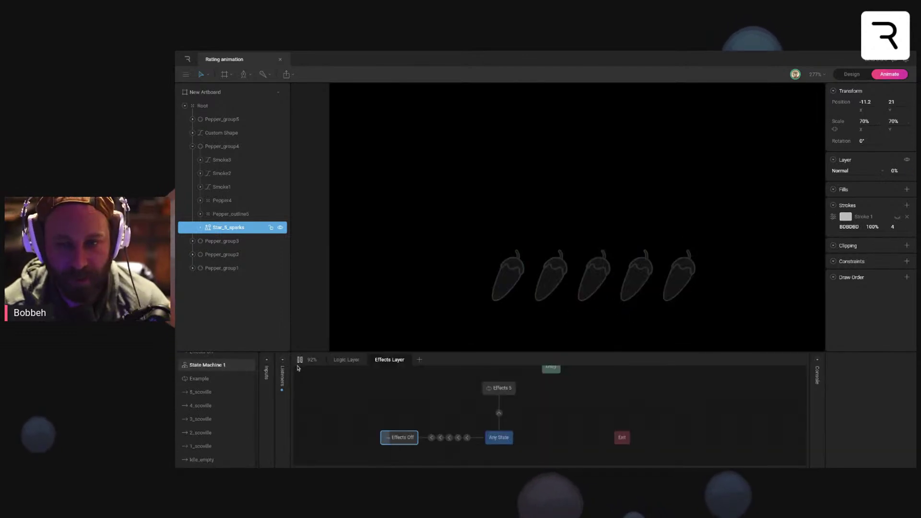
click(648, 279)
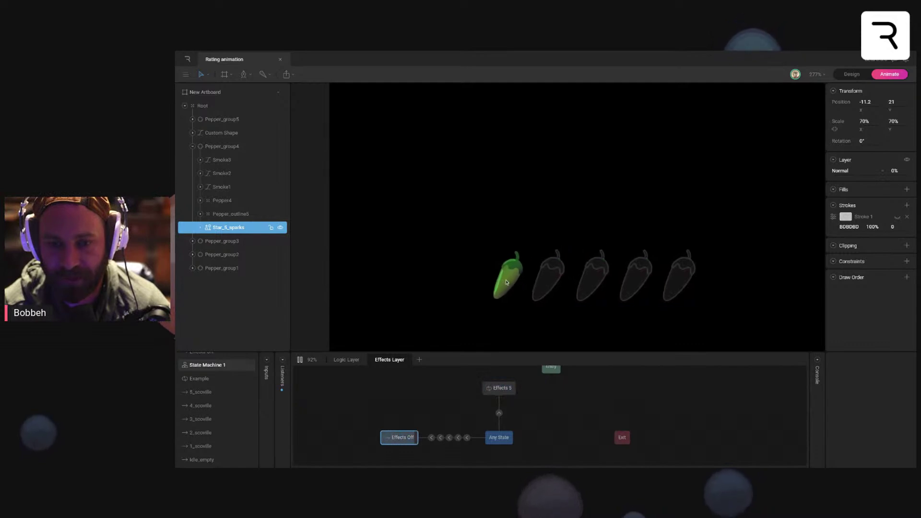
click(300, 360)
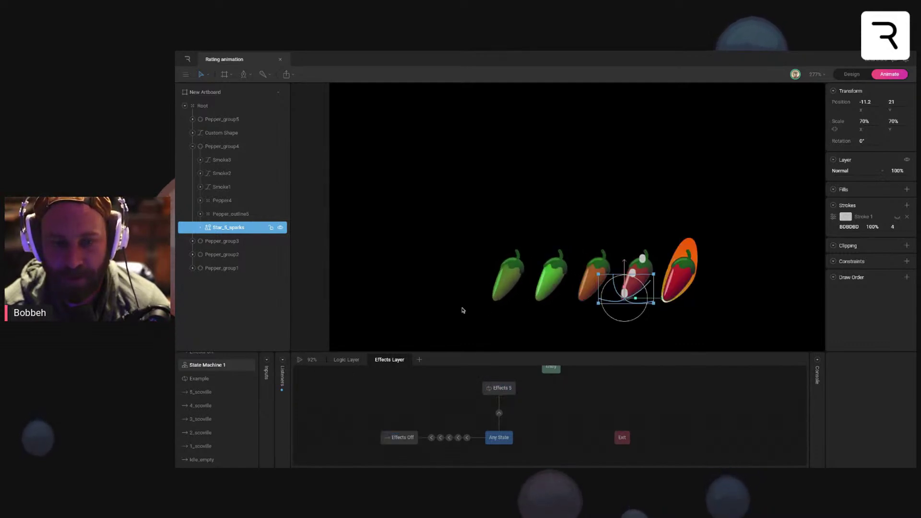
click(464, 309)
scroll(450, 321, down, 5)
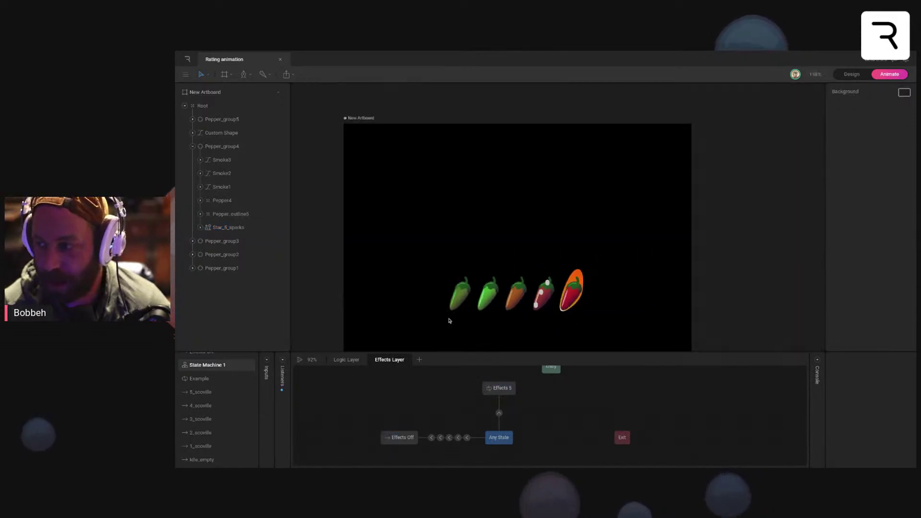
drag(450, 321, 500, 247)
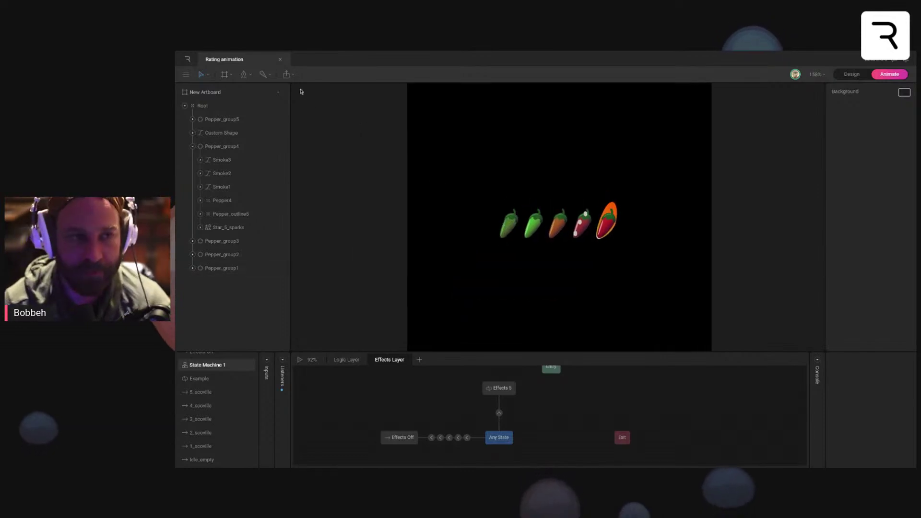
click(287, 74)
click(317, 138)
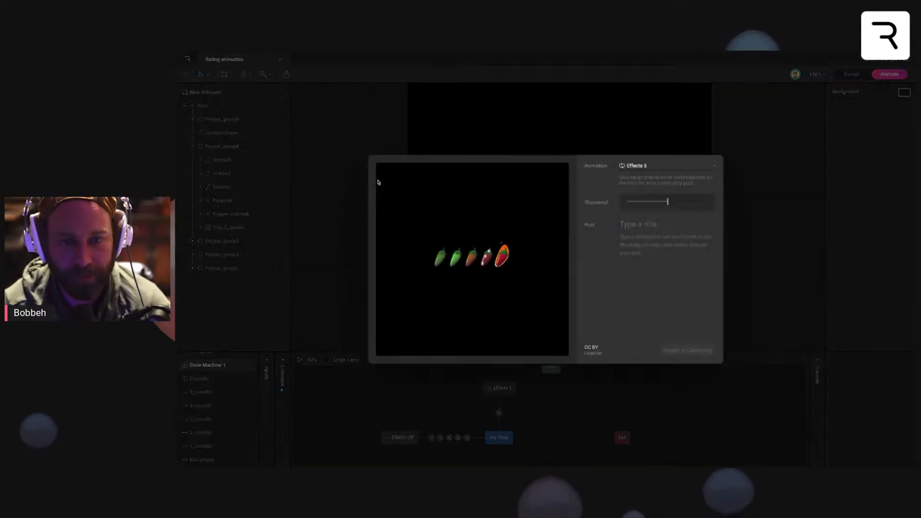
click(659, 167)
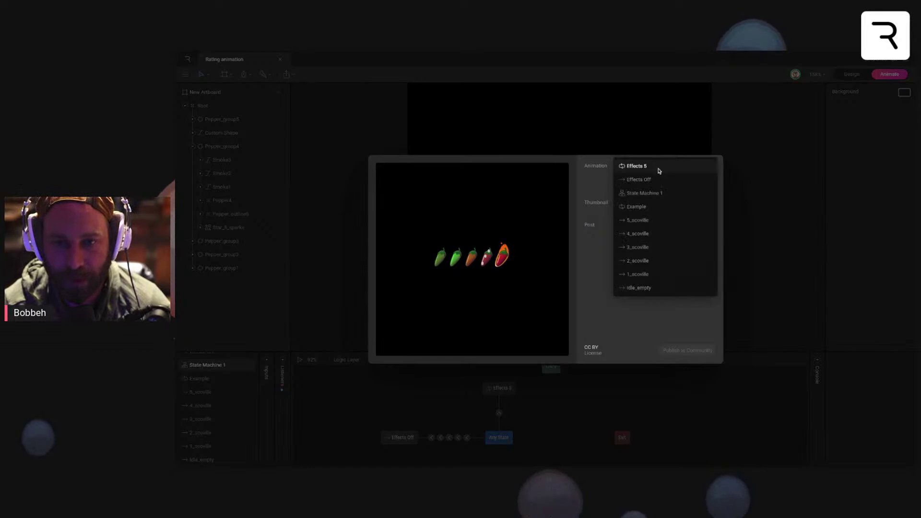
click(644, 193)
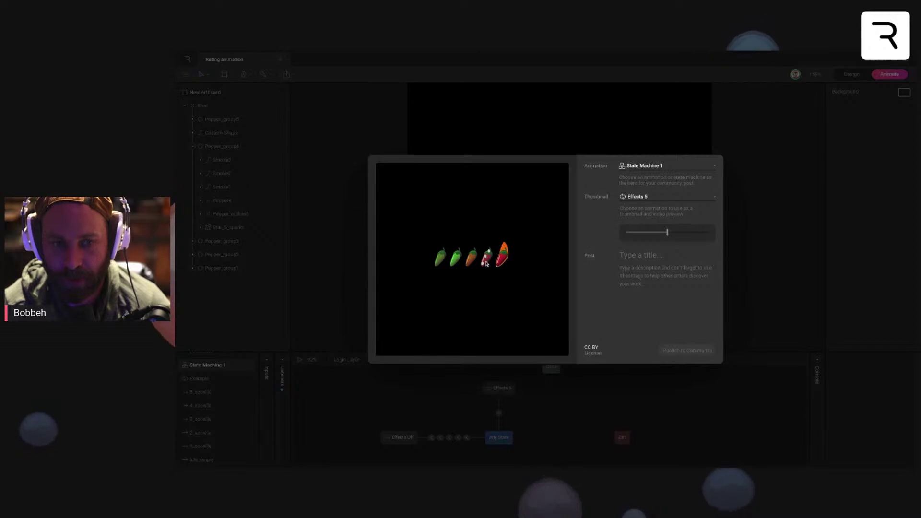
click(808, 195)
Step: In Design mode, set the stroke thickness of Smoke1, Smoke2 and Smoke3 to 0
click(852, 74)
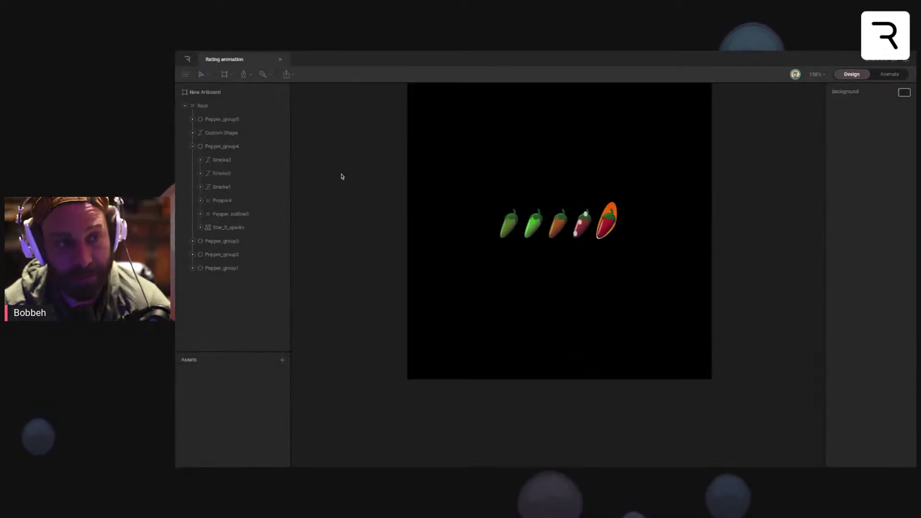
click(240, 160)
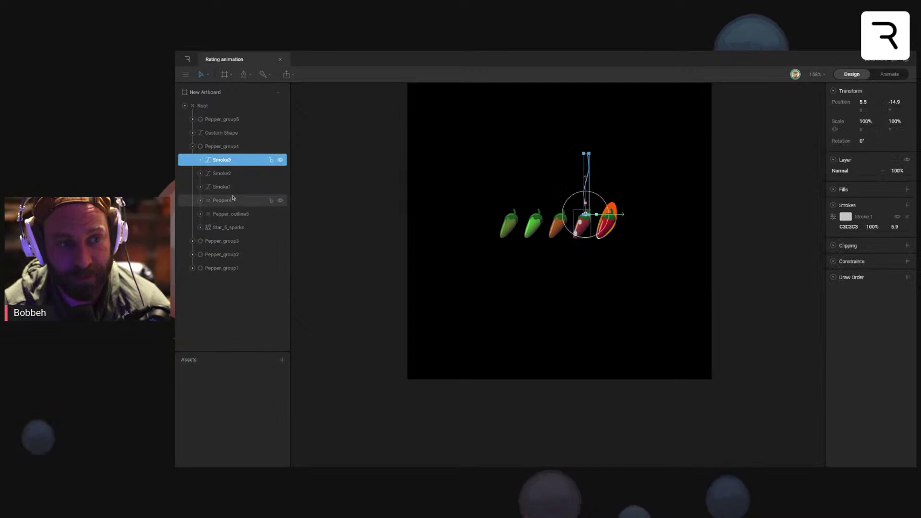
shift+click(240, 186)
click(895, 227)
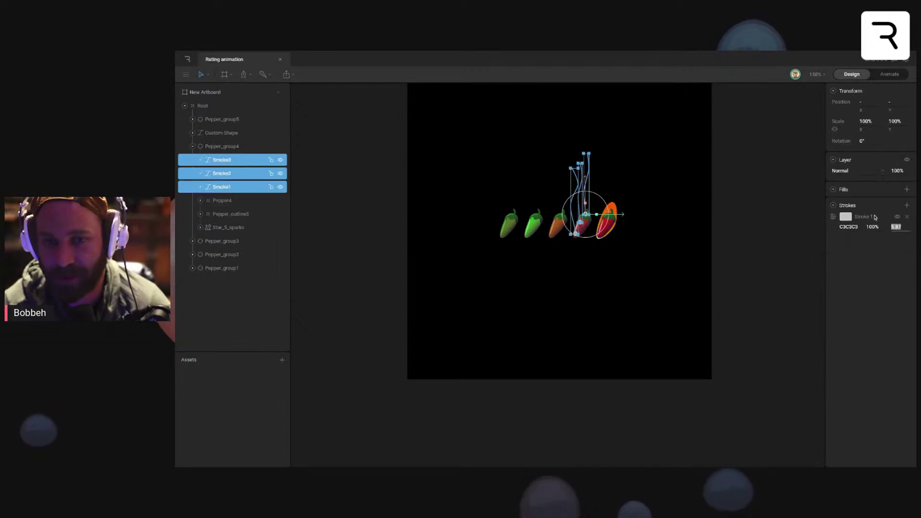
text(0)
key(Return)
key(Escape)
Step: Return to Animate mode and play State Machine 1 to test the pepper ratings without the stray smoke
click(890, 74)
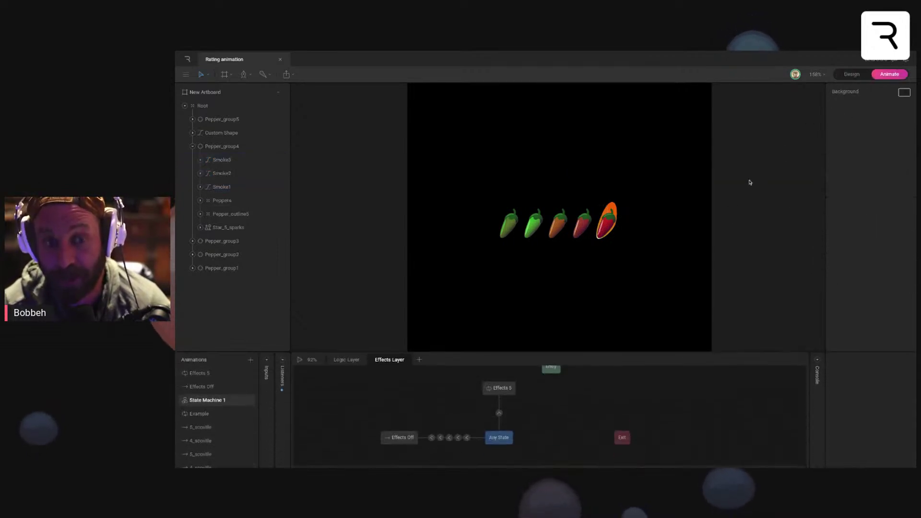
click(299, 359)
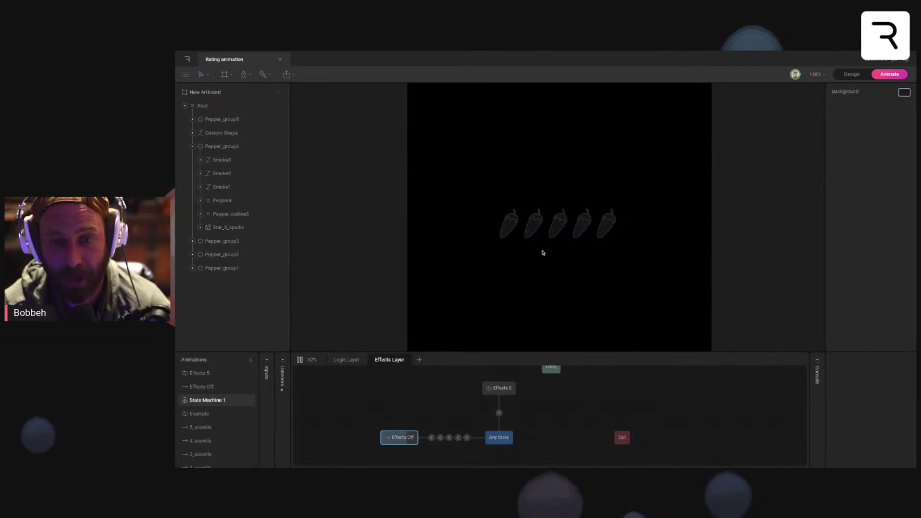
Step: Start a Publish to Community post for the rating animation and title it "Hot Pepp-o-rater"
click(287, 74)
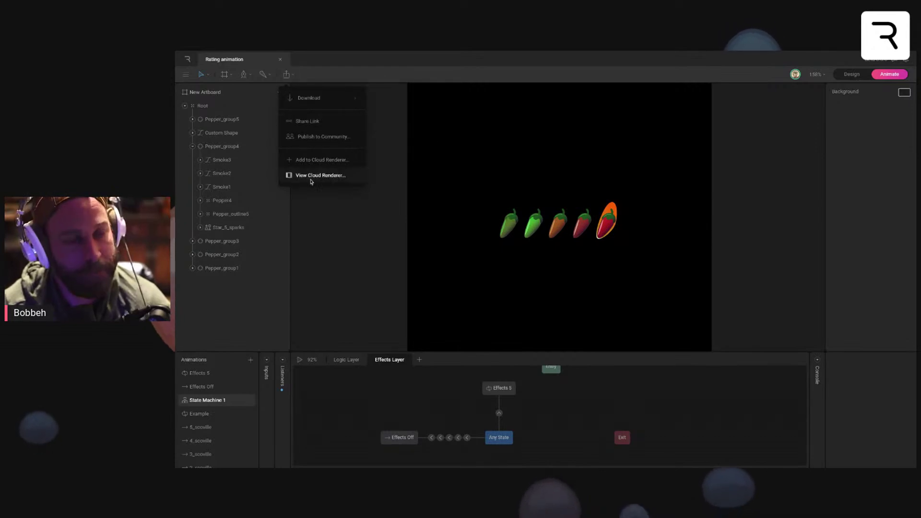
click(310, 176)
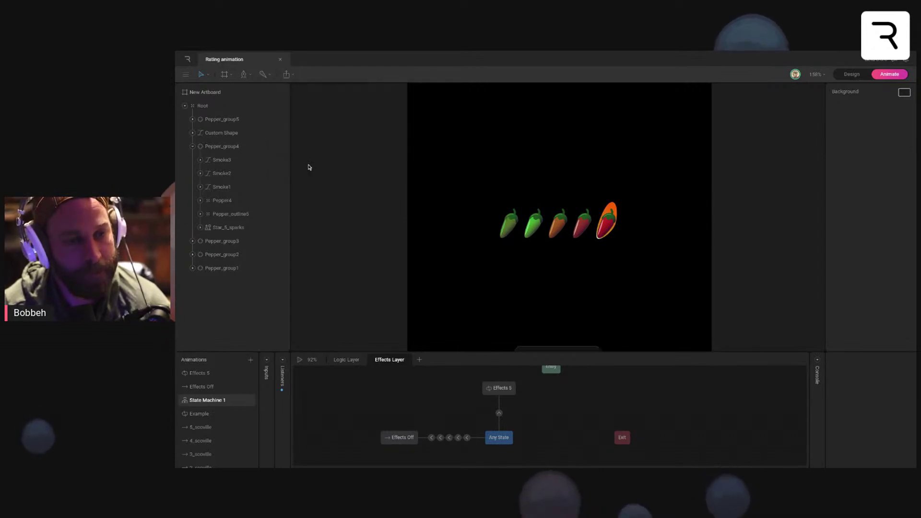
click(286, 74)
click(310, 138)
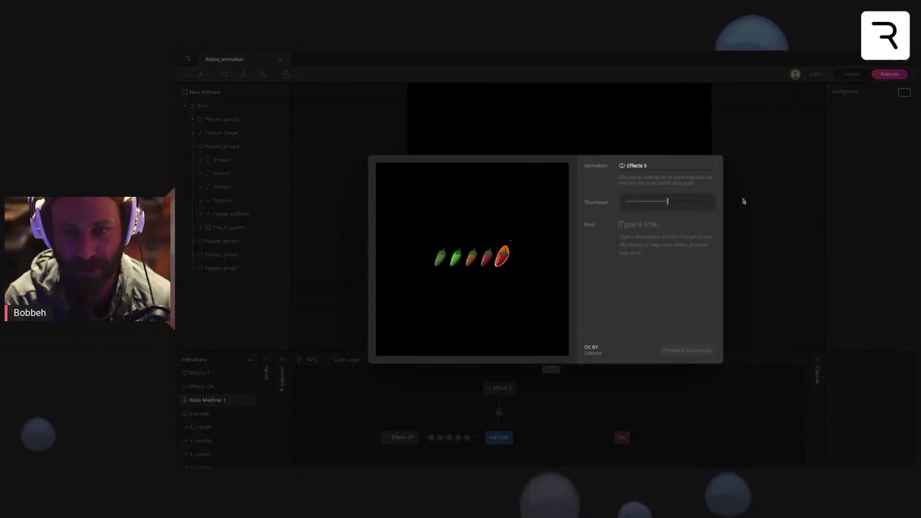
text(Hot P)
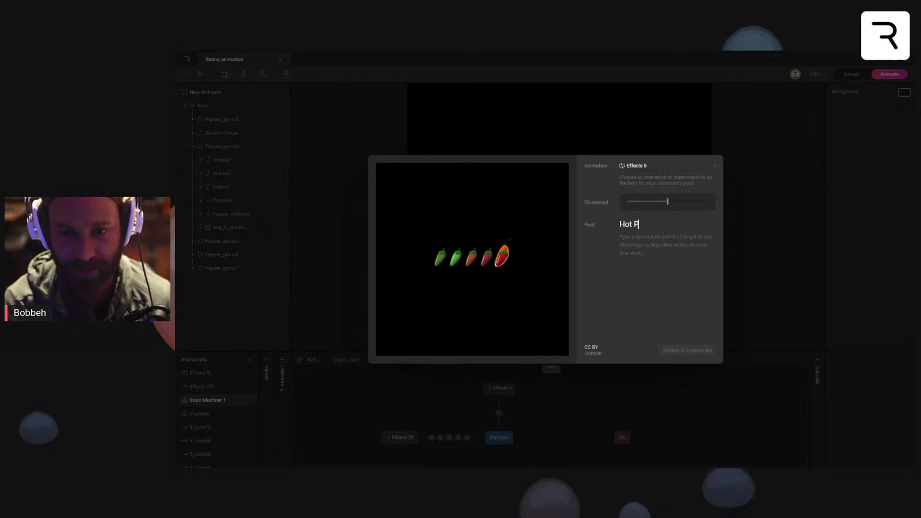
text(epper)
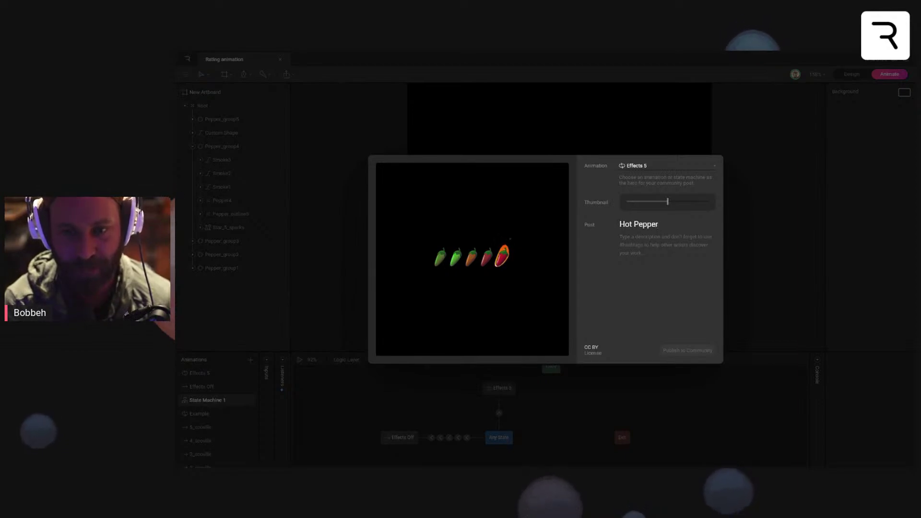
text(-ate)
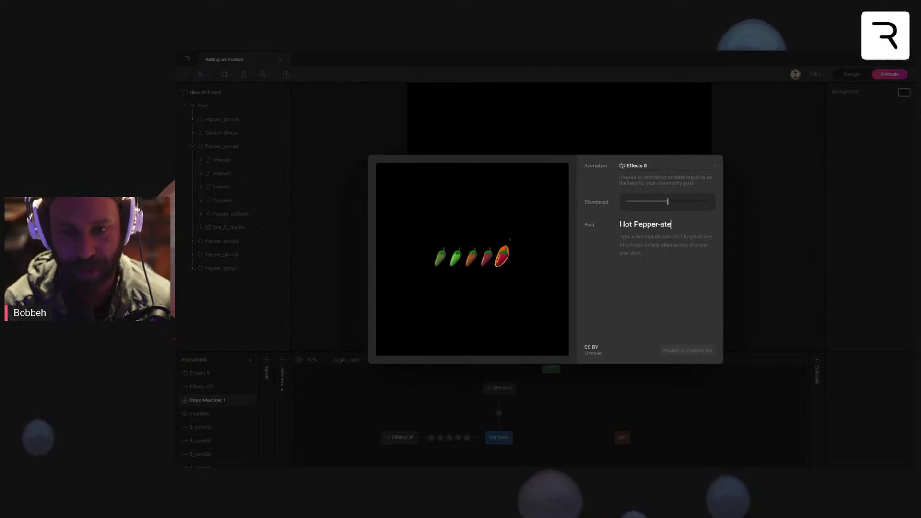
key(BackSpace)
key(BackSpace)
key(BackSpace)
key(BackSpace)
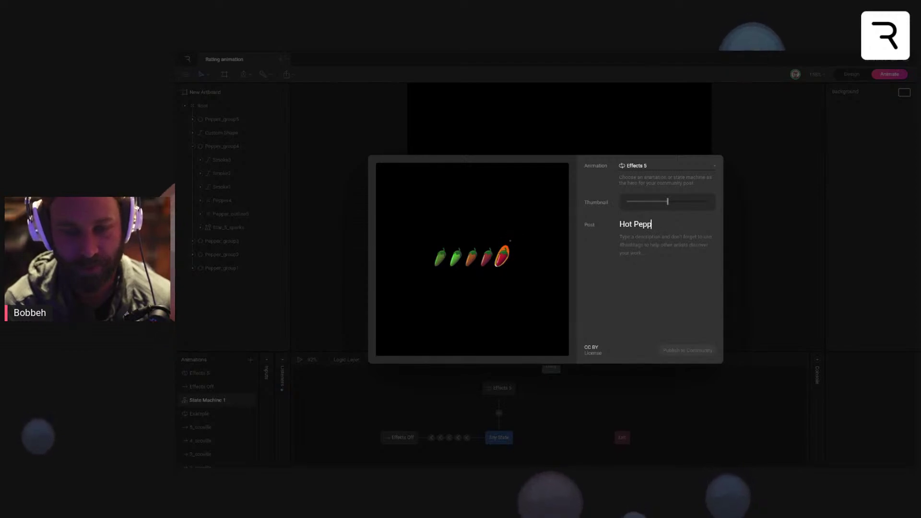
key(BackSpace)
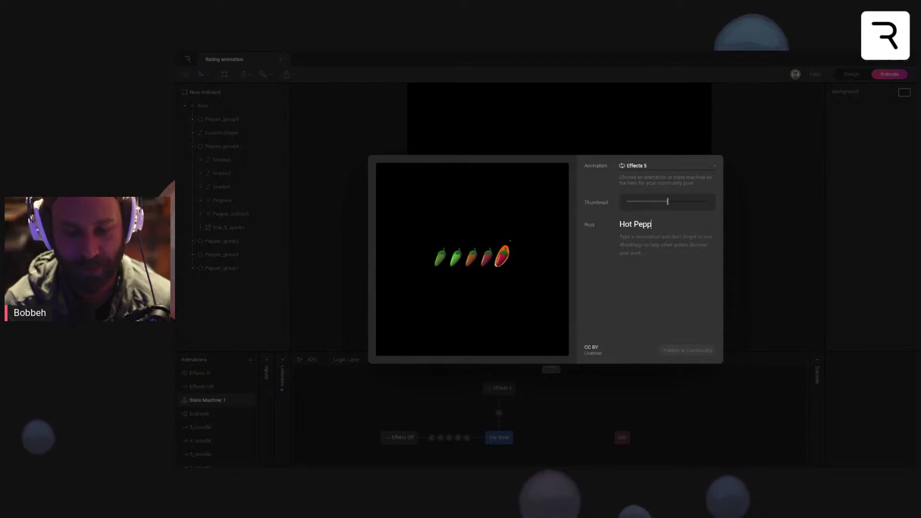
text(-rater)
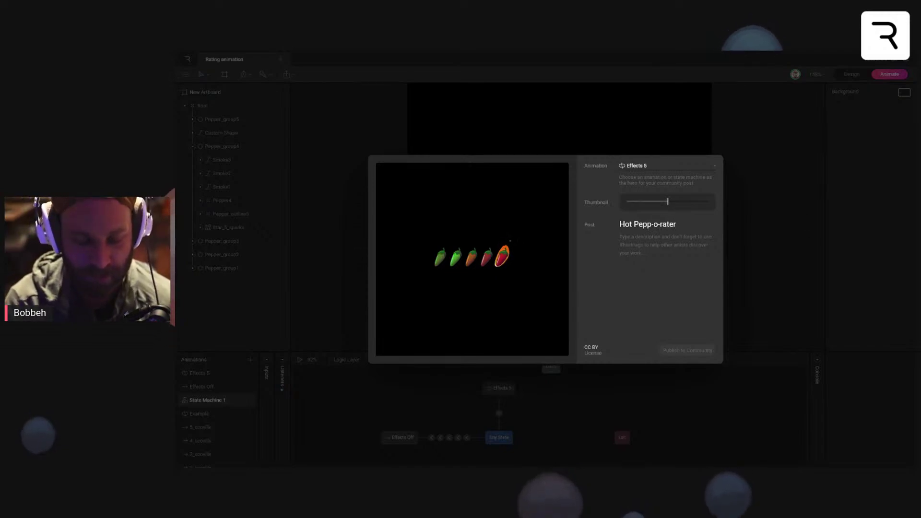
Step: Add the description "This one goes out to Sean Evans. The man with the hot questions, and even hotter wings." and publish the post to the community
text(Thi)
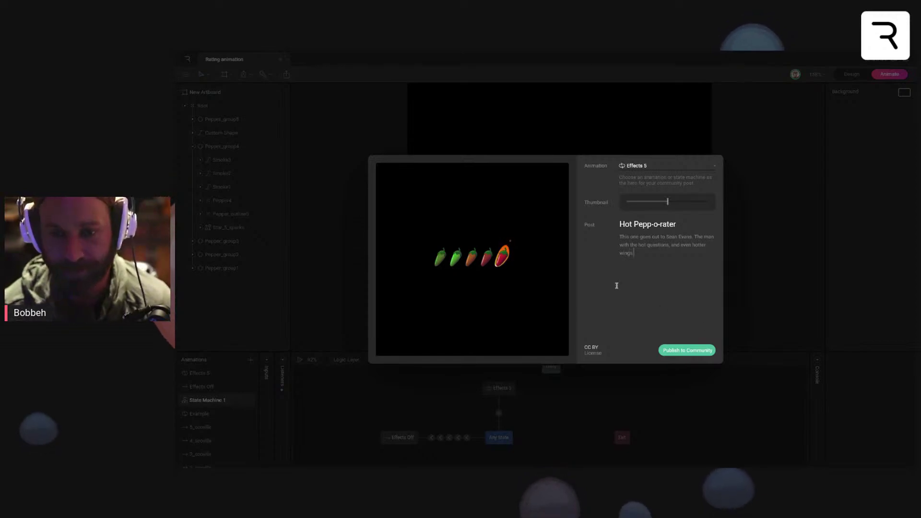
click(695, 353)
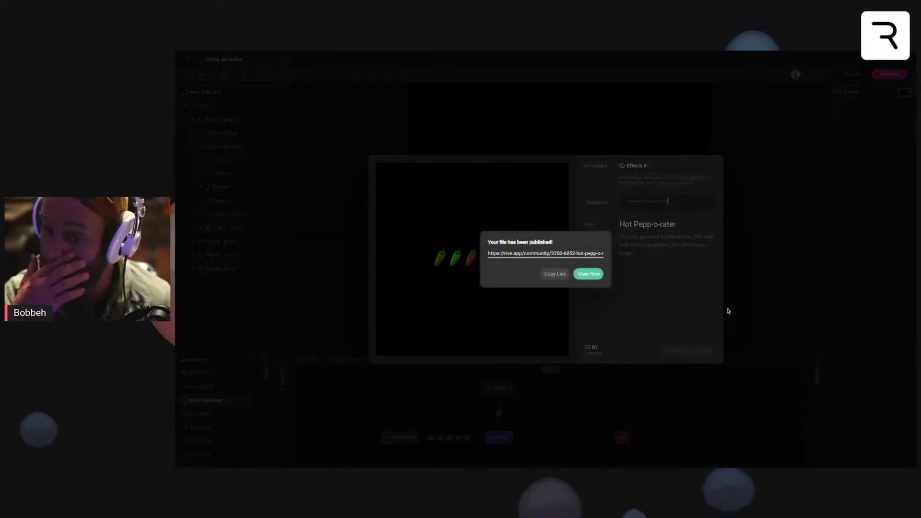
click(769, 266)
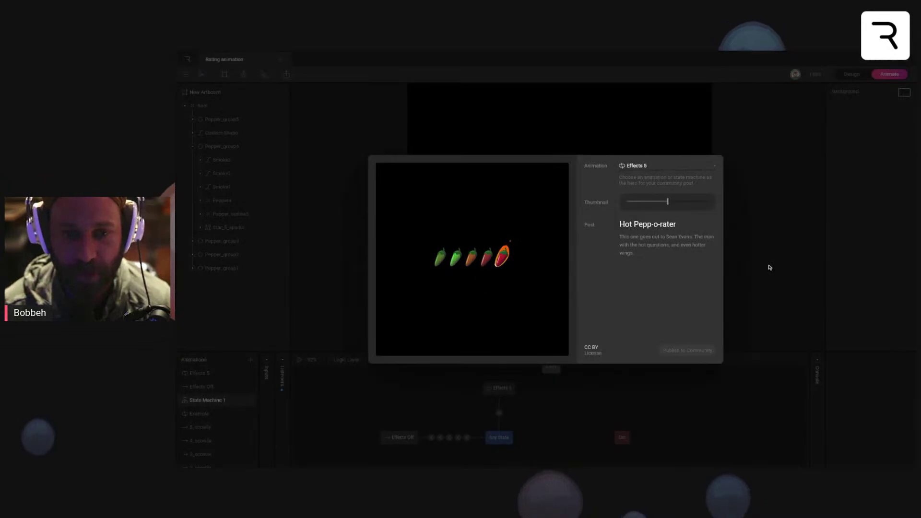